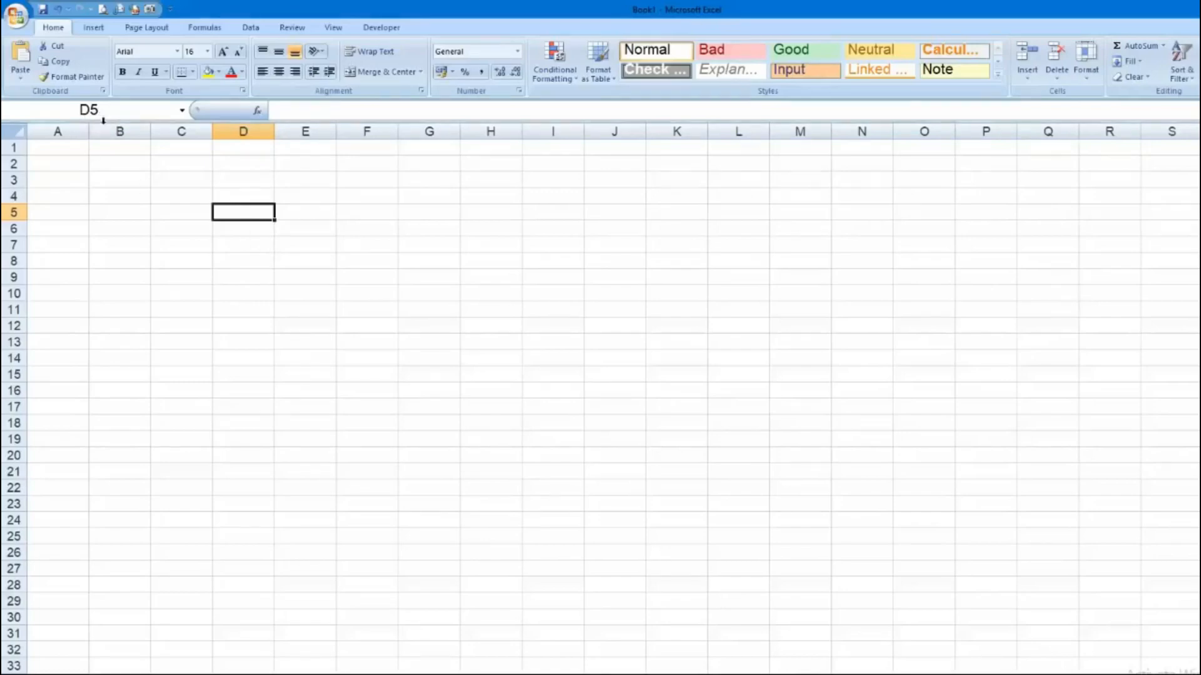
click(189, 210)
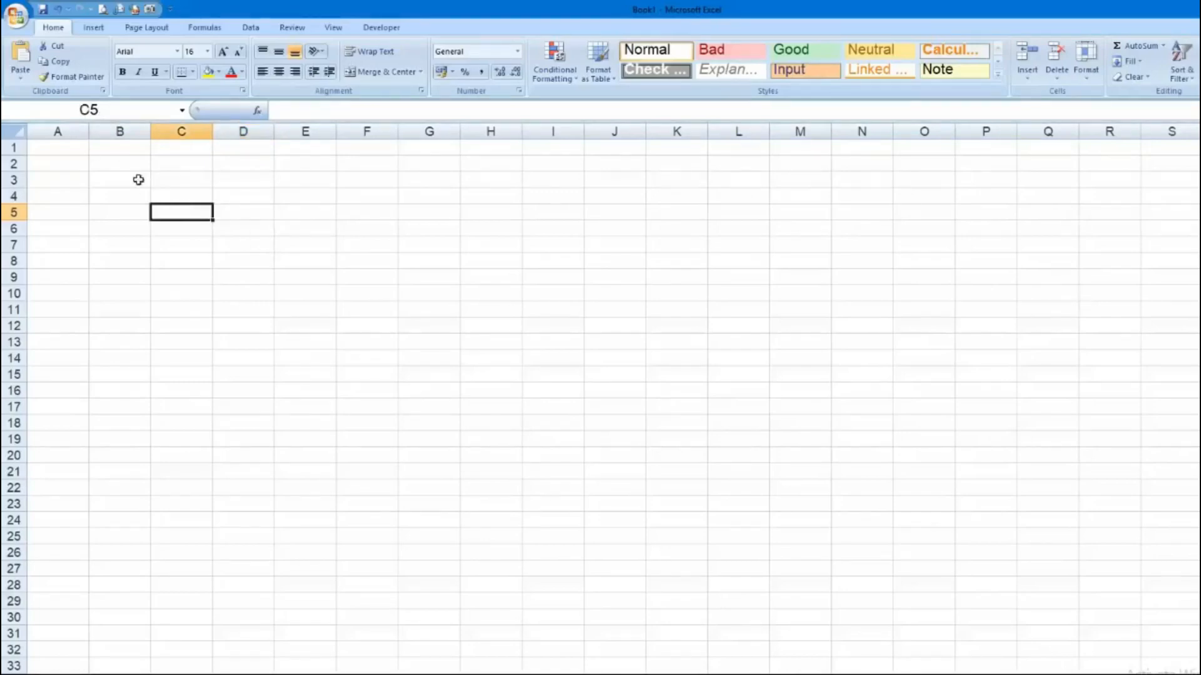
click(318, 179)
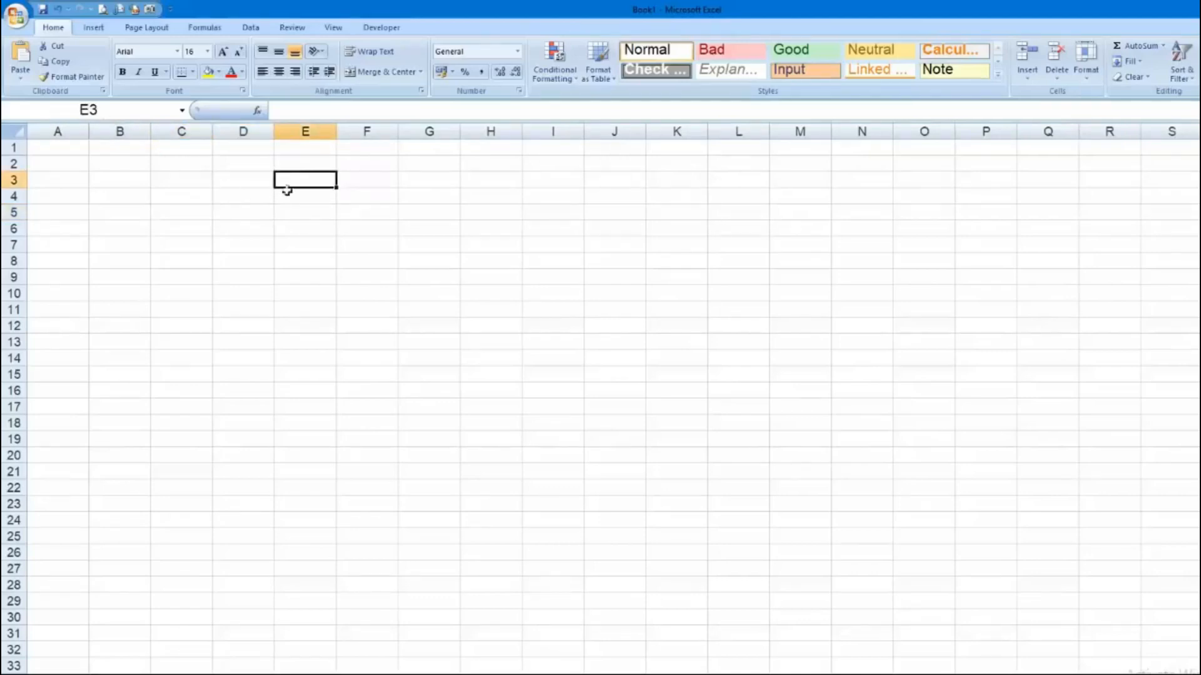
key(ctrl+Home)
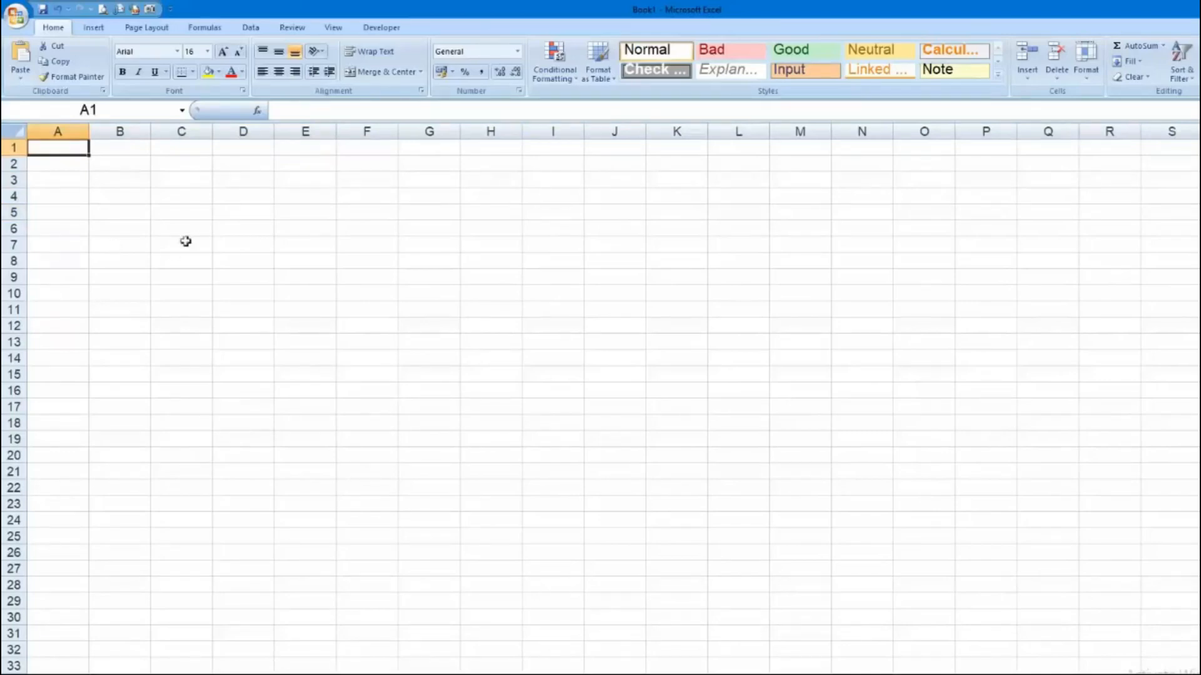
click(362, 230)
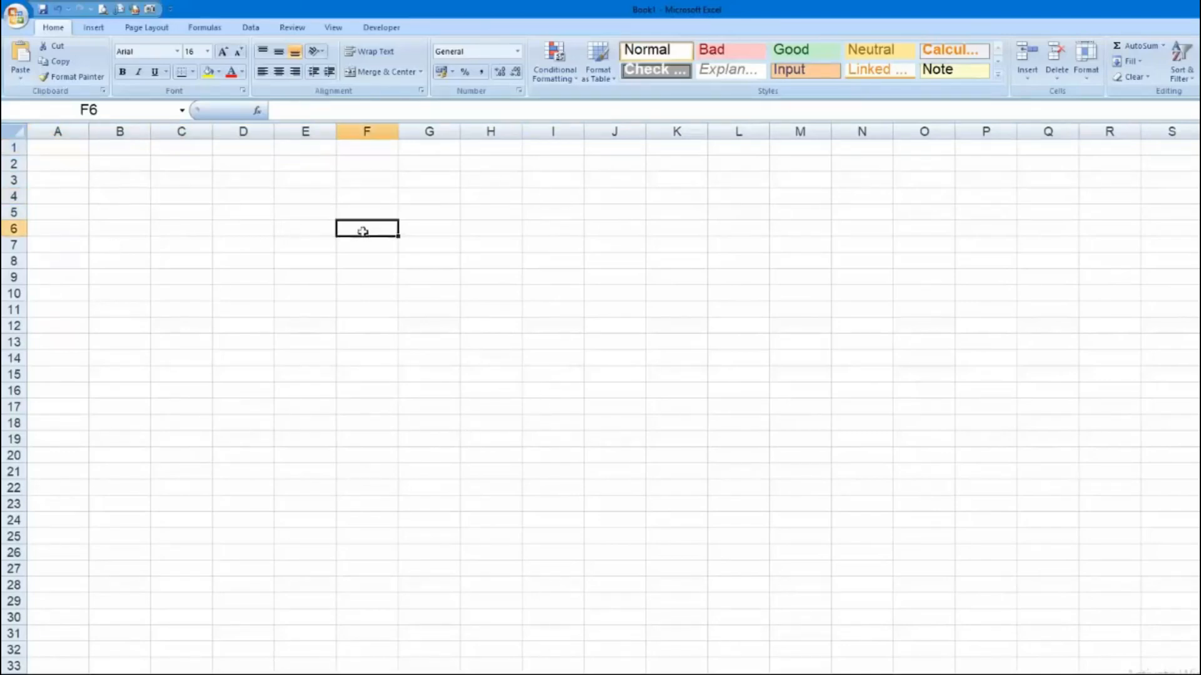
click(261, 241)
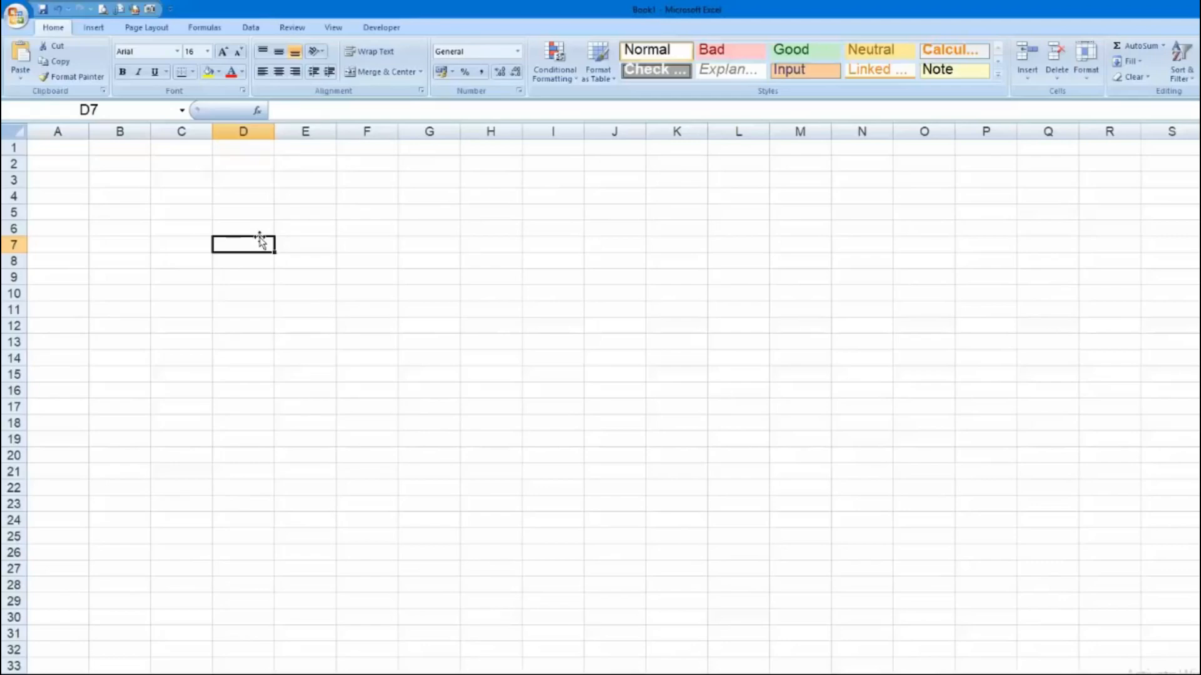
click(70, 151)
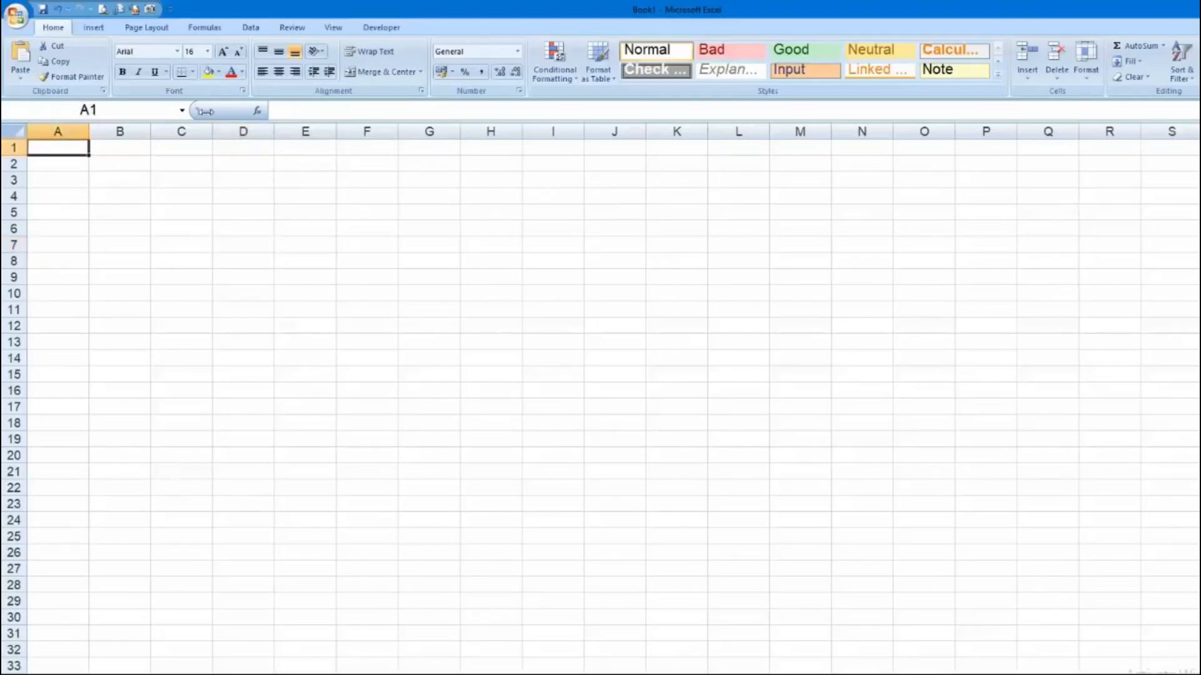
click(299, 111)
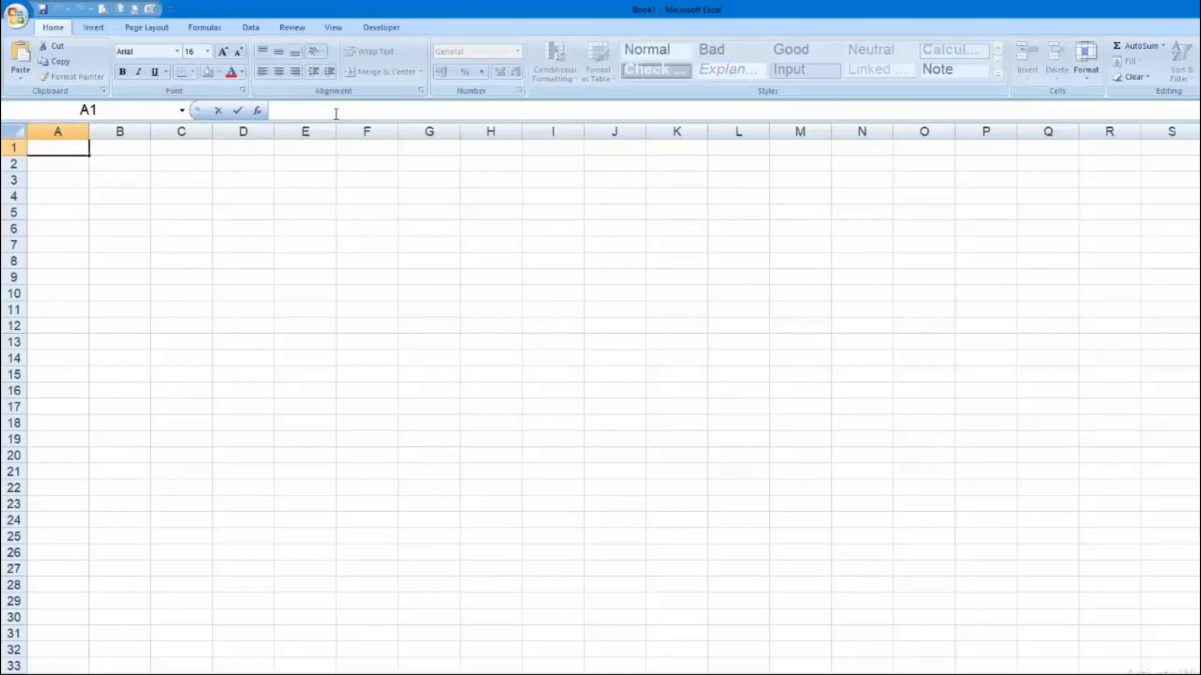
click(120, 166)
text(1254)
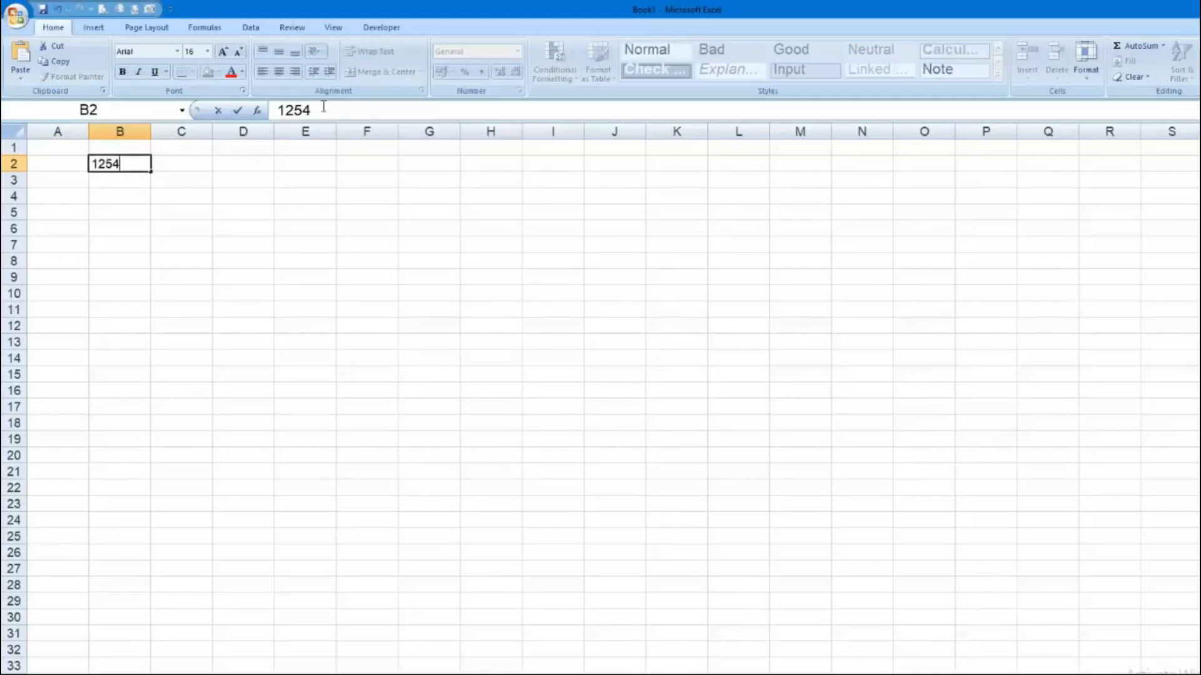
key(Escape)
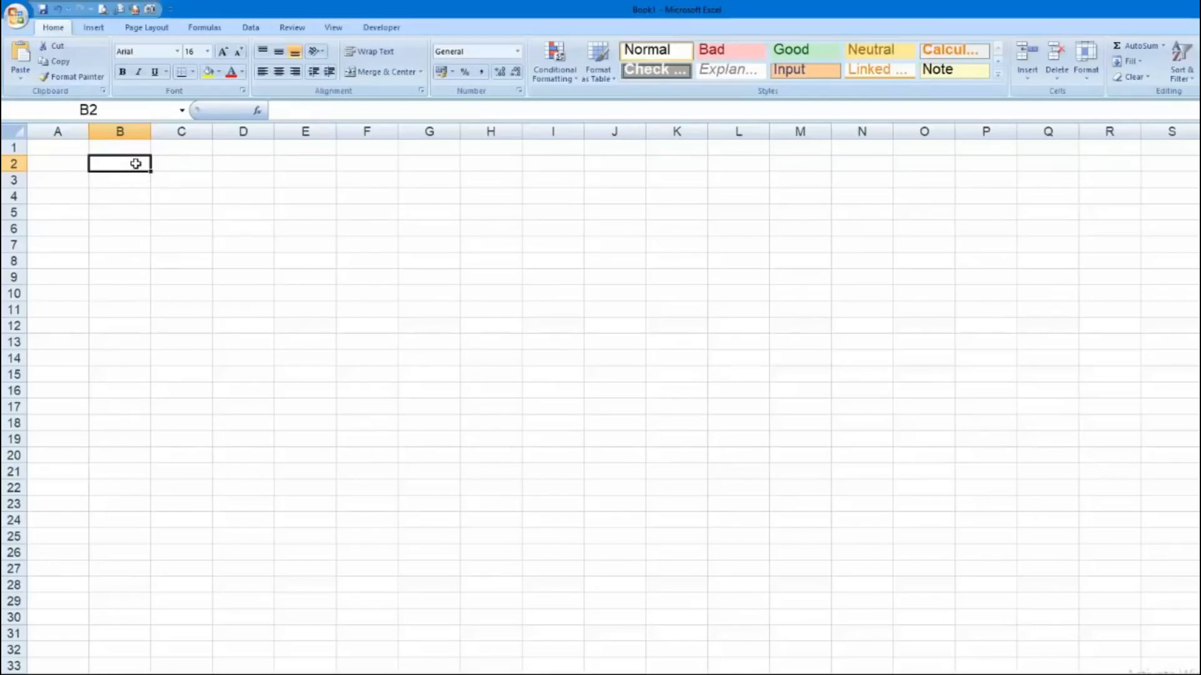
click(314, 109)
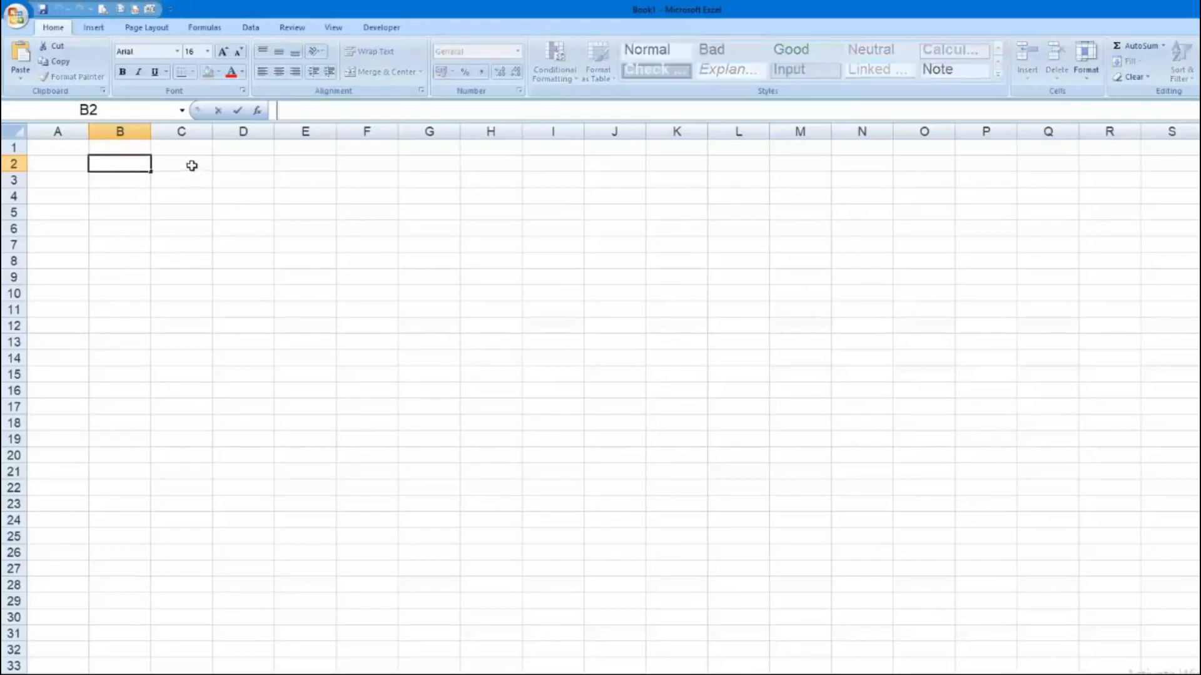
Enter 25 in cell C1 and 25 in cell C2
click(181, 148)
text(25)
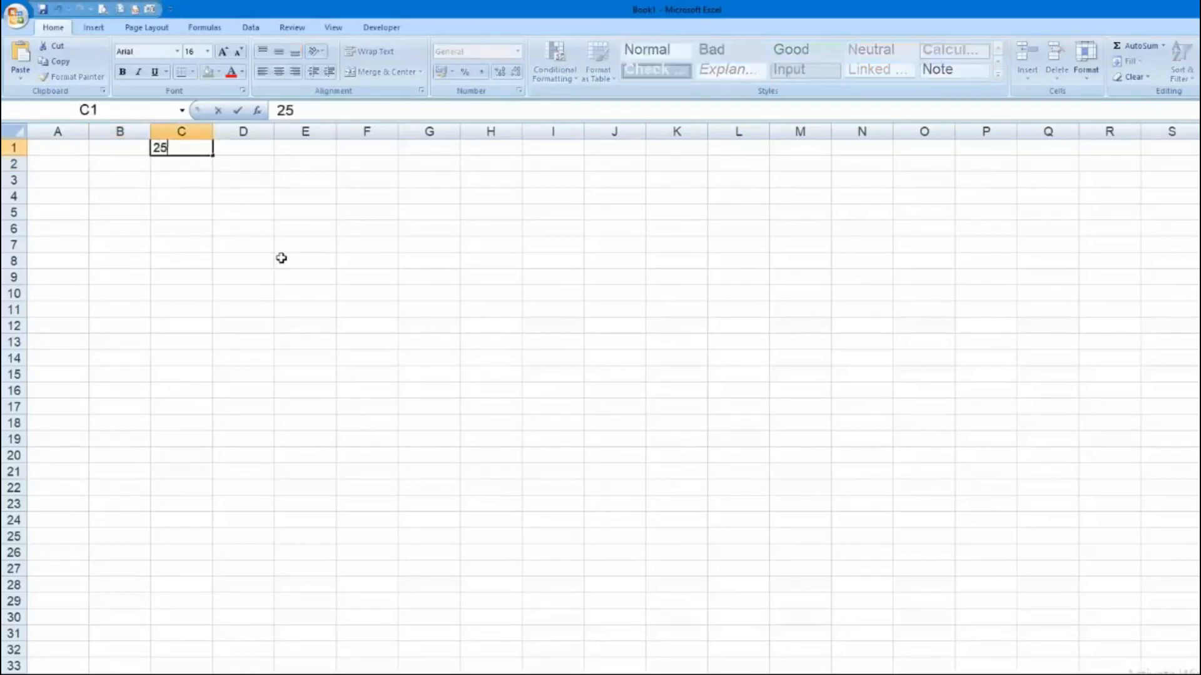
key(Return)
text(25)
key(Return)
Enter the formula =C1+C2 in cell C3 and select that cell to show its formula
text(=)
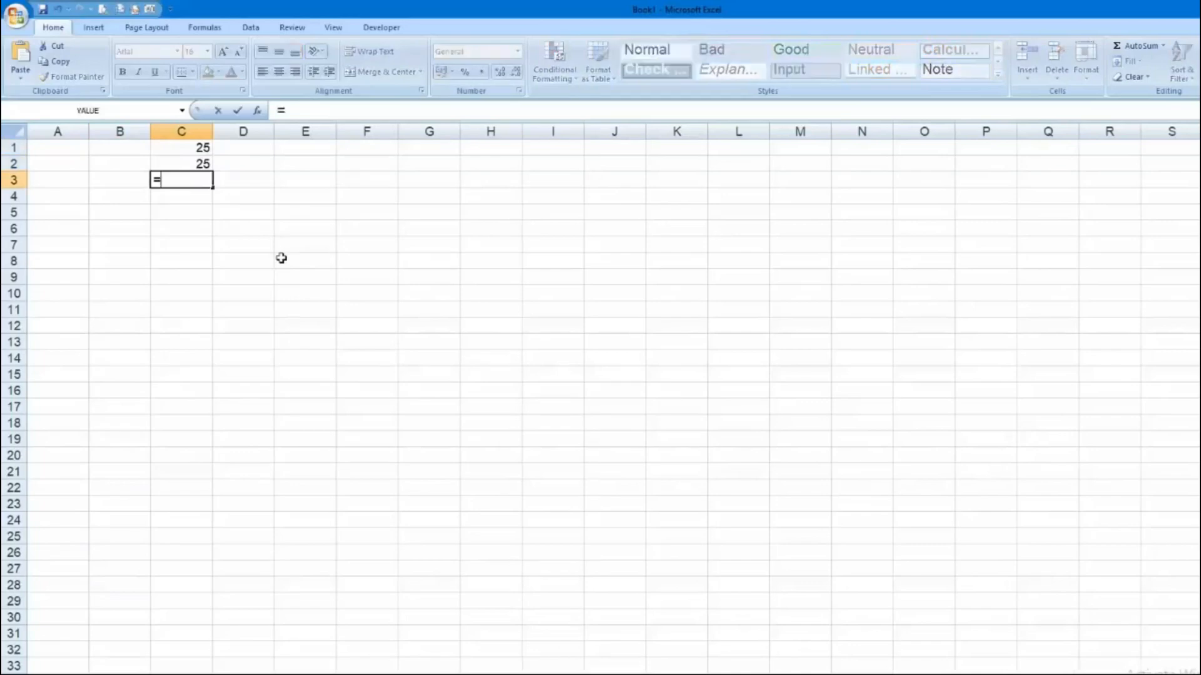
text(C1+C2)
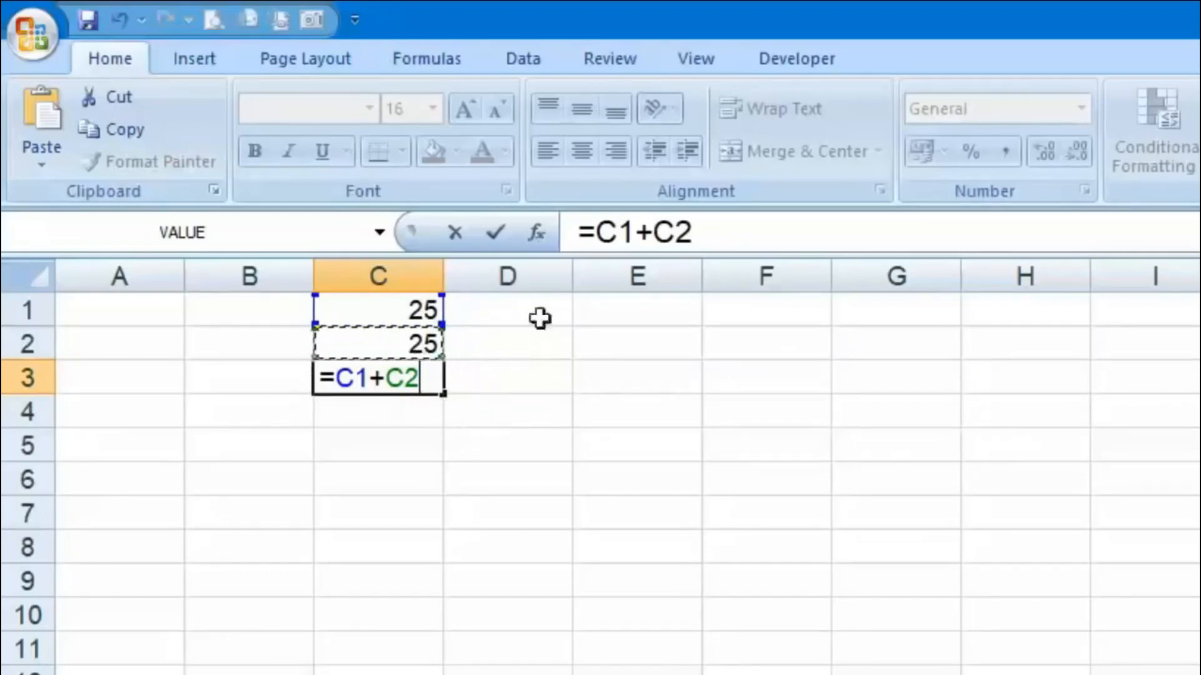
key(Return)
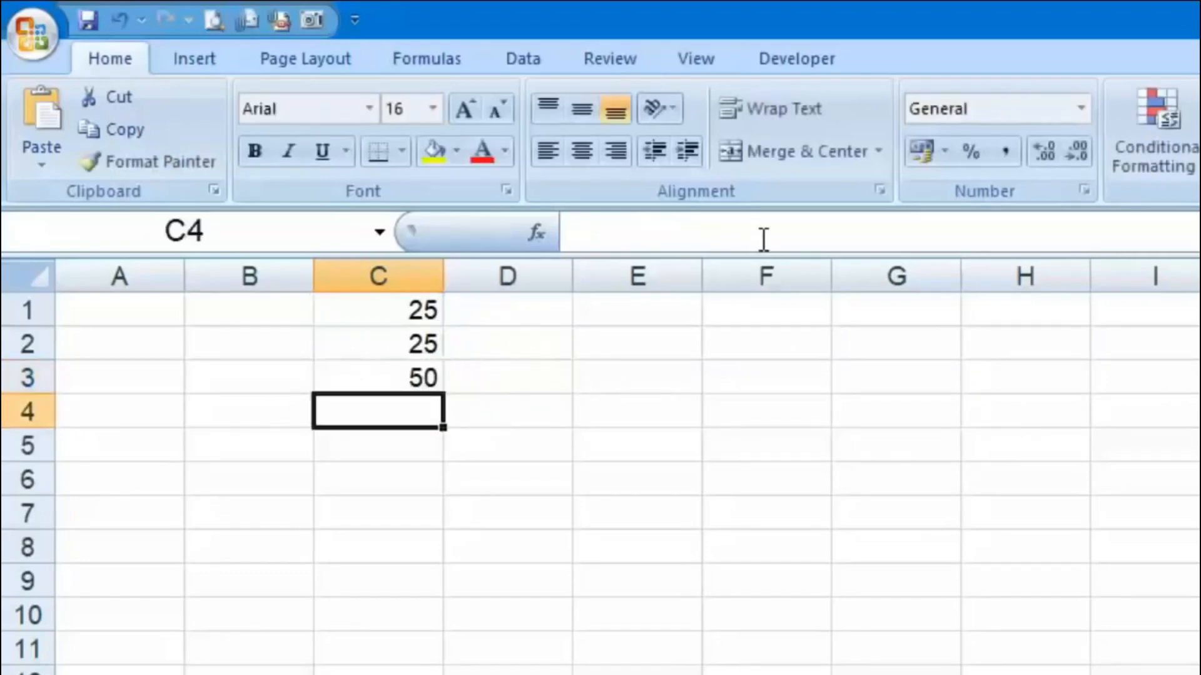
click(335, 370)
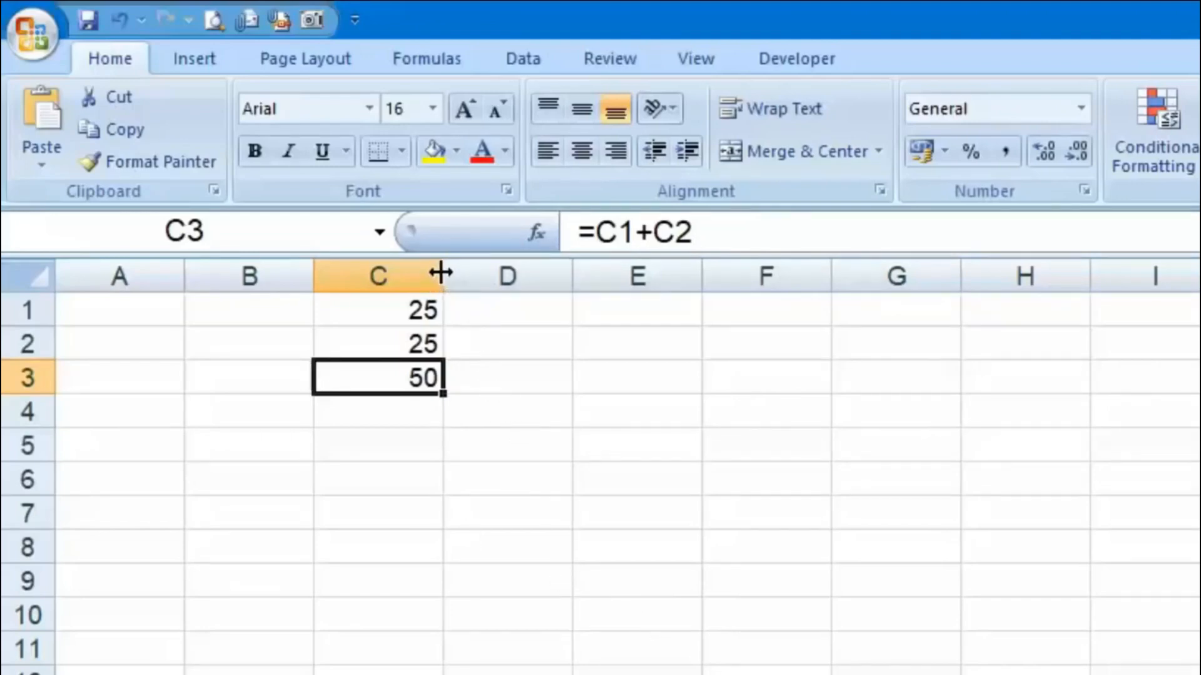
Widen column C to about twice its width, try a taller row 3, and undo the row height change
drag(445, 275, 556, 276)
drag(40, 393, 40, 448)
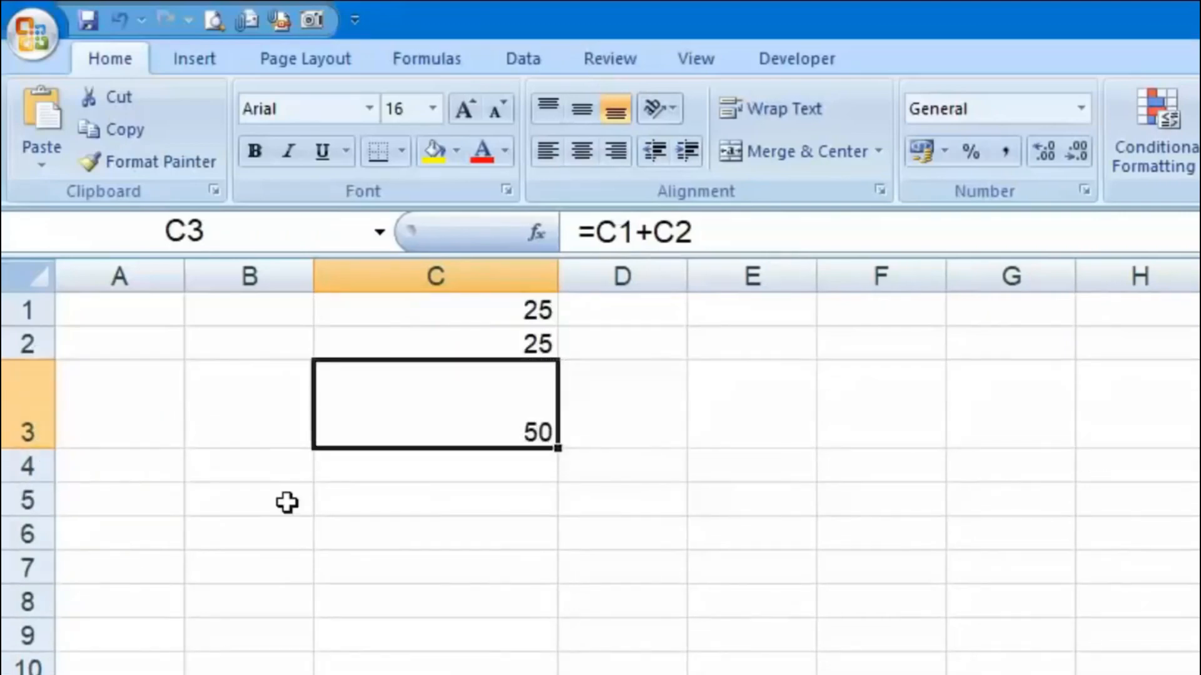
key(ctrl+z)
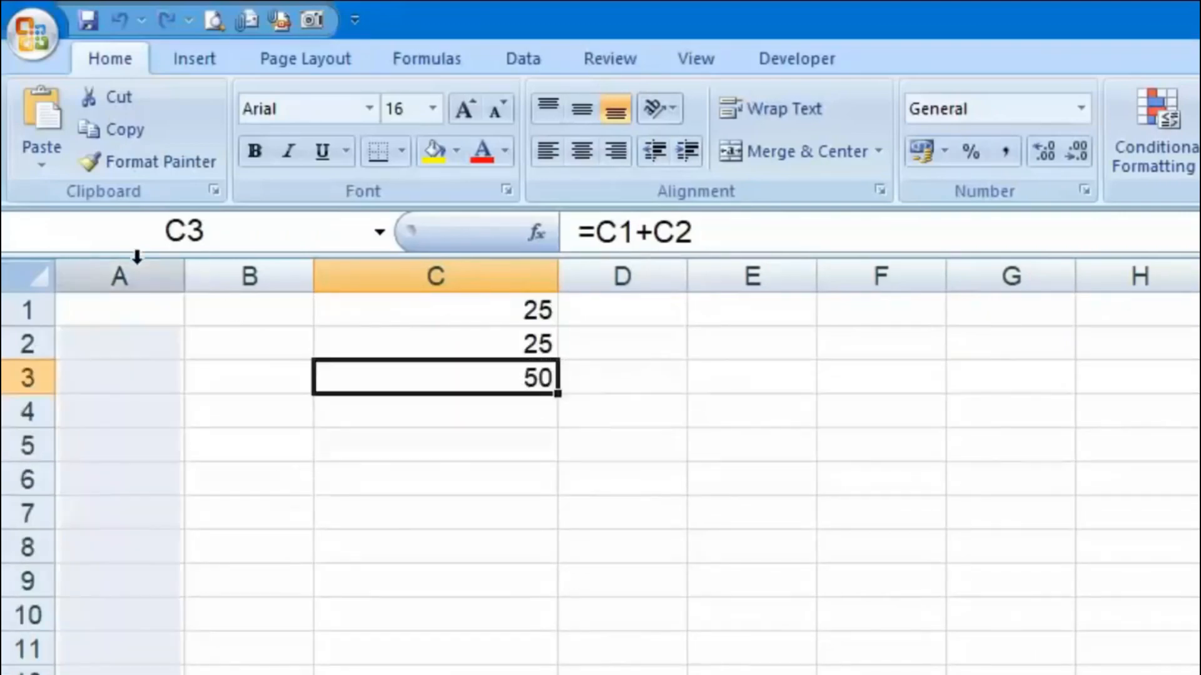
Resize columns A through G together to one equal width, slightly narrower than the default columns, and deselect them
drag(137, 256, 960, 260)
drag(692, 278, 754, 274)
drag(827, 284, 698, 288)
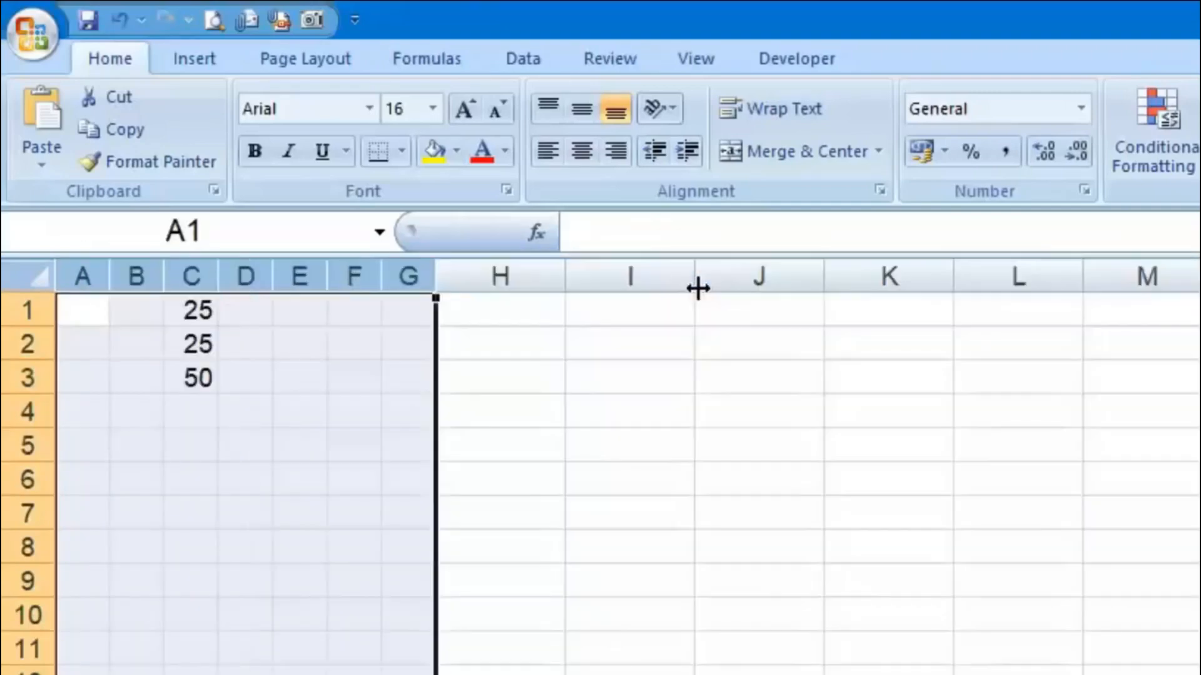
drag(382, 275, 439, 278)
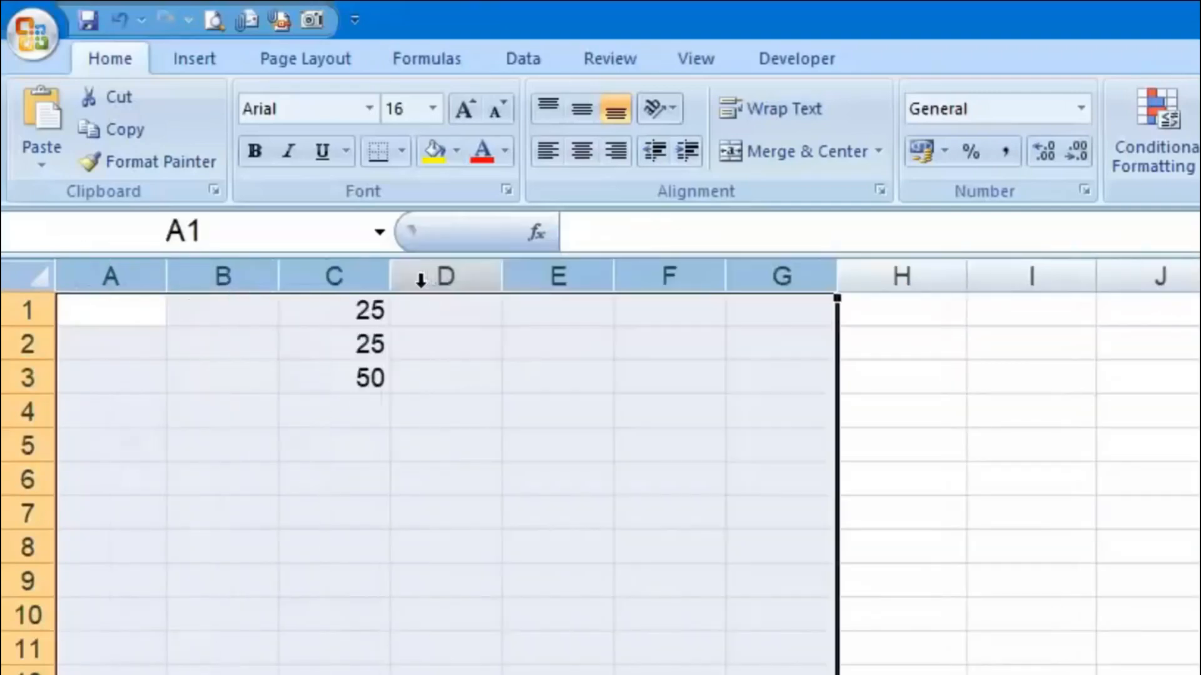
click(436, 519)
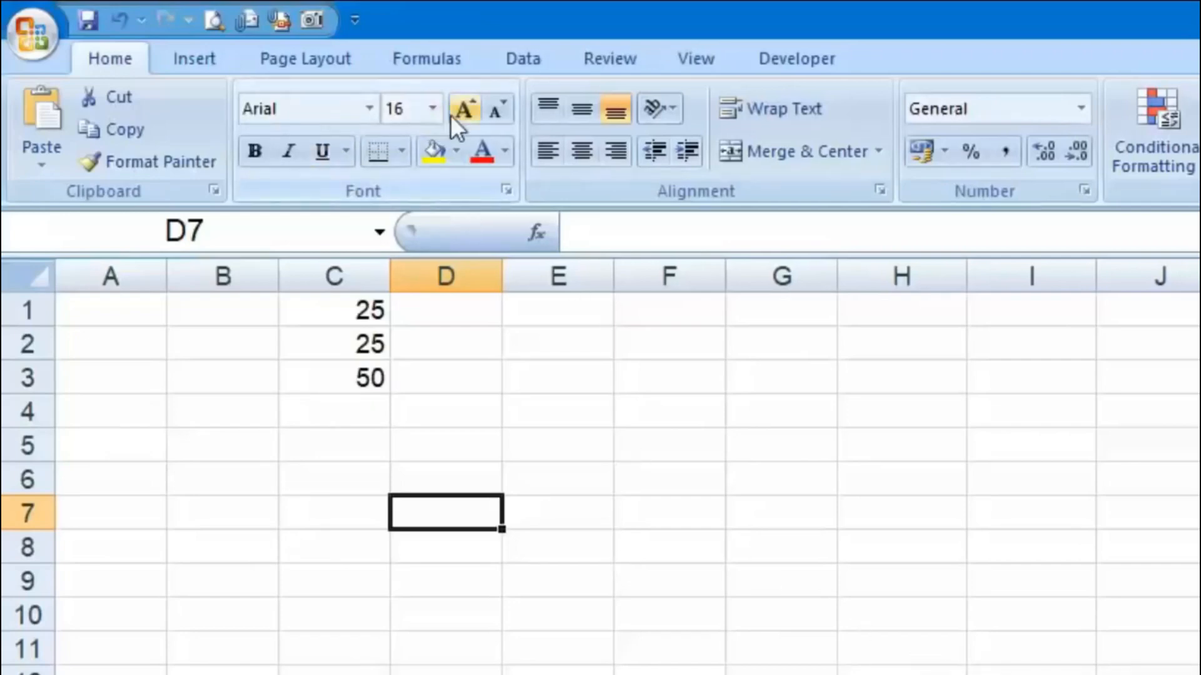
Increase the font size of the value in cell C1 to 24
click(349, 332)
click(366, 307)
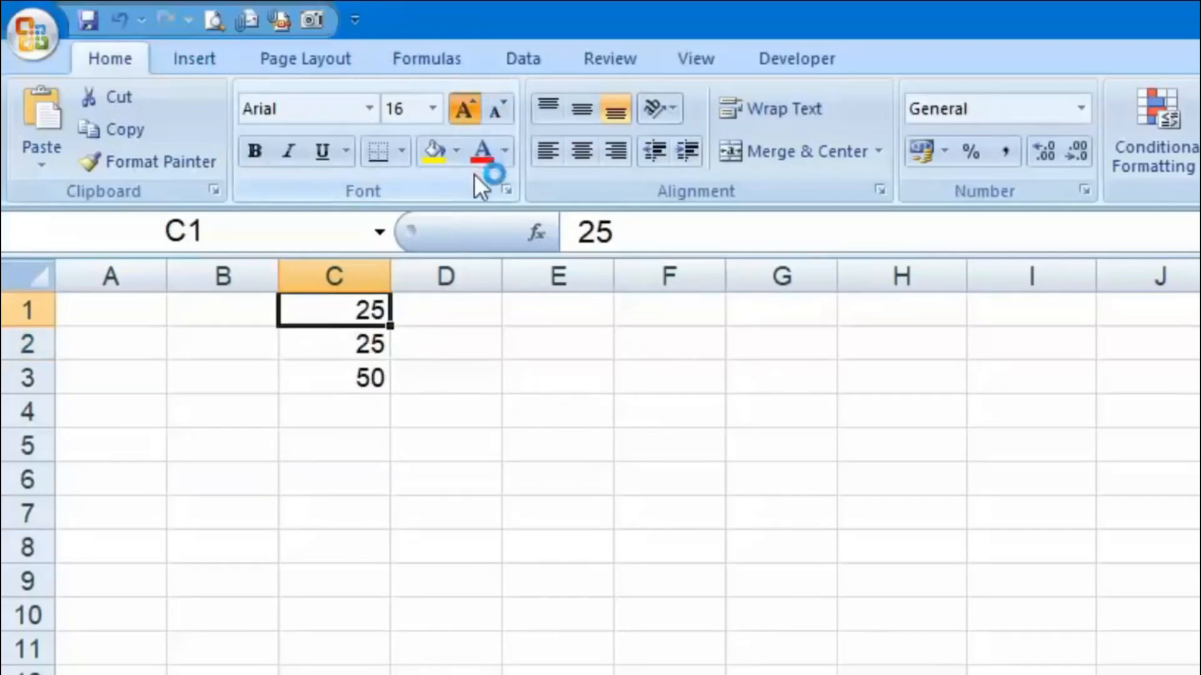
click(470, 112)
click(470, 116)
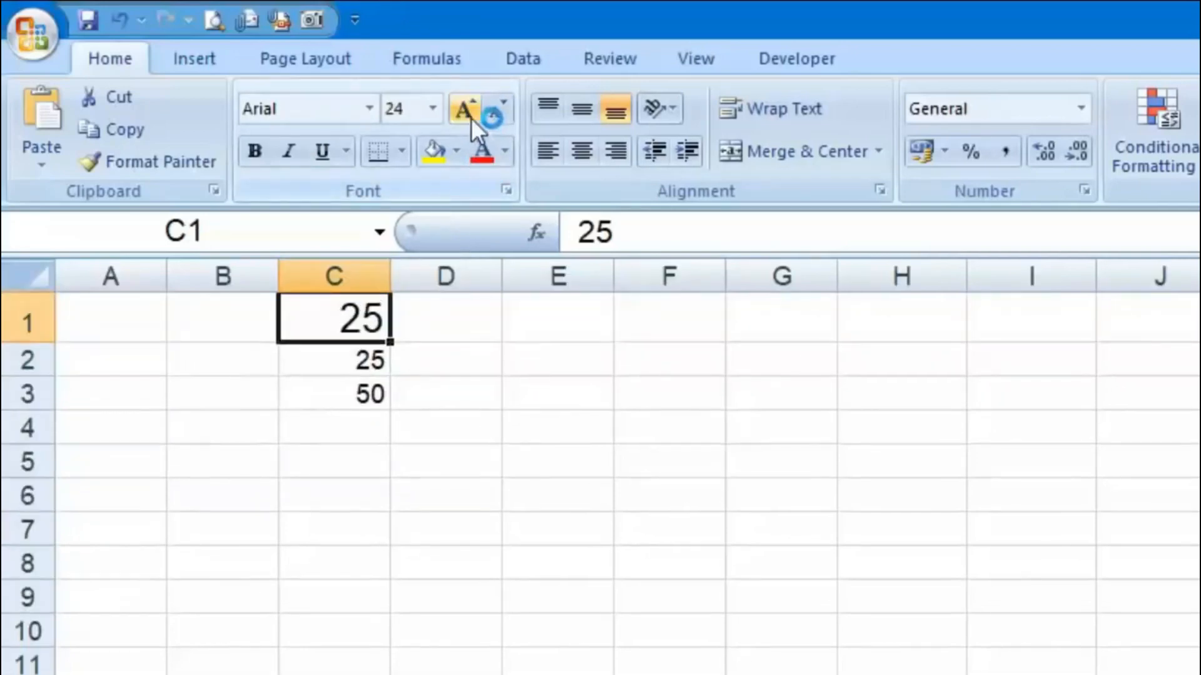
Try the Aparajita and Arial Black fonts on cell C1 and undo both font changes
click(369, 110)
click(411, 336)
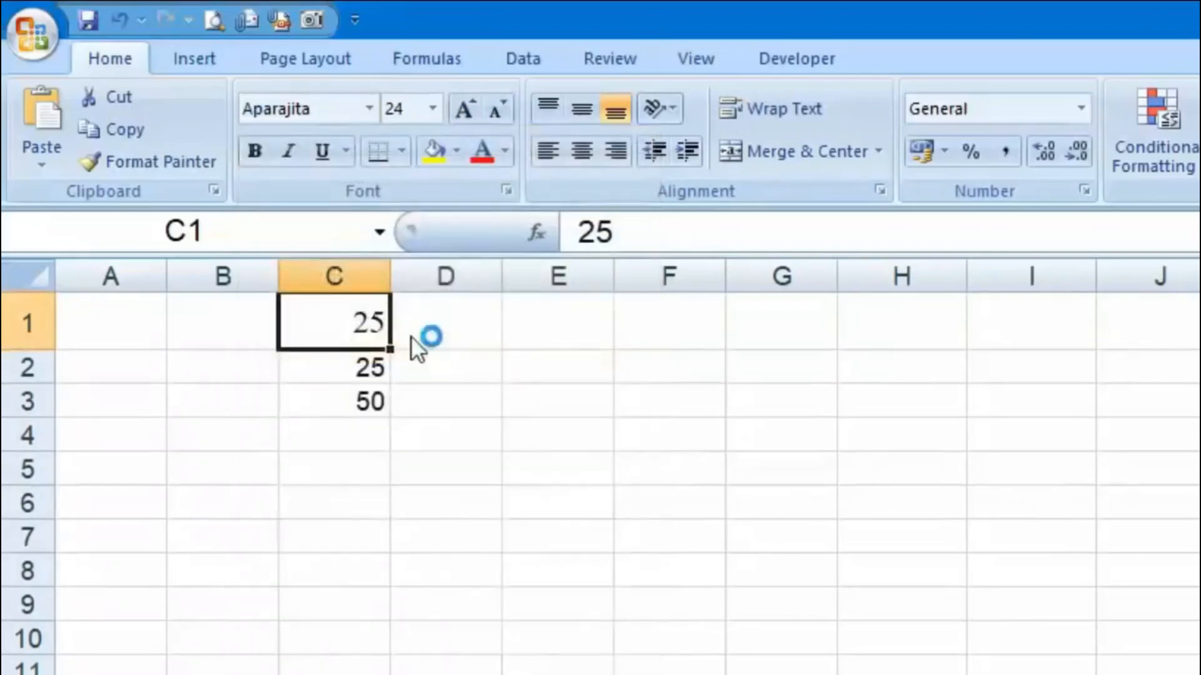
click(369, 109)
click(382, 418)
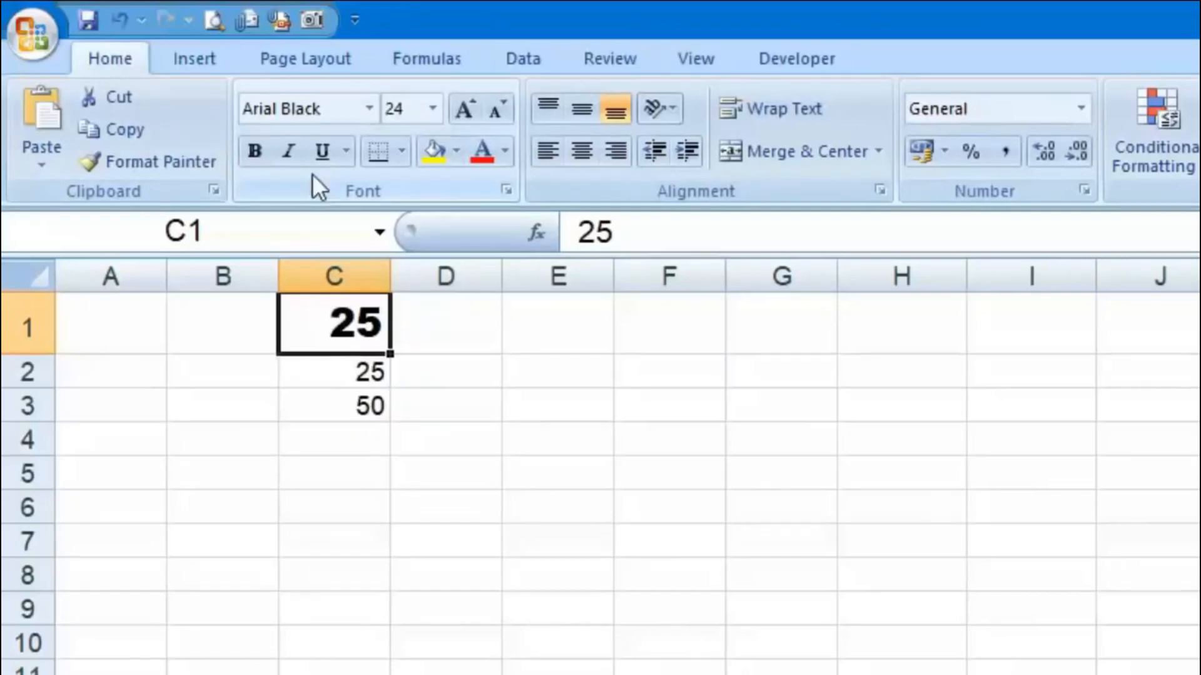
key(ctrl+z)
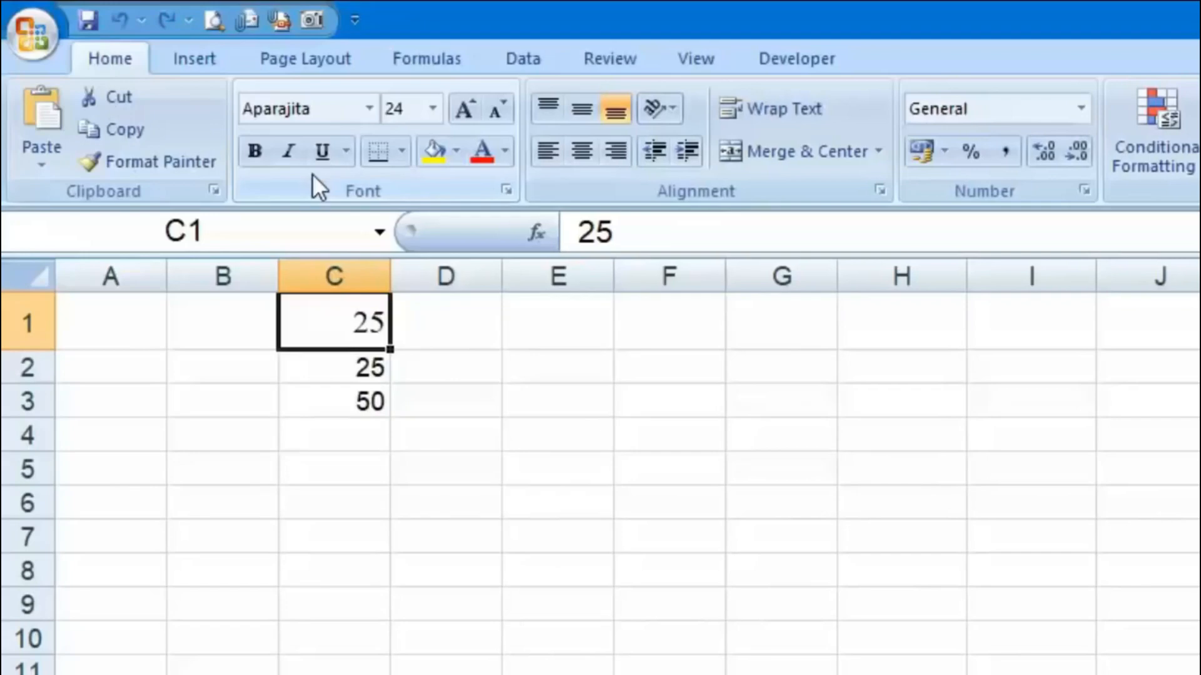
key(ctrl+z)
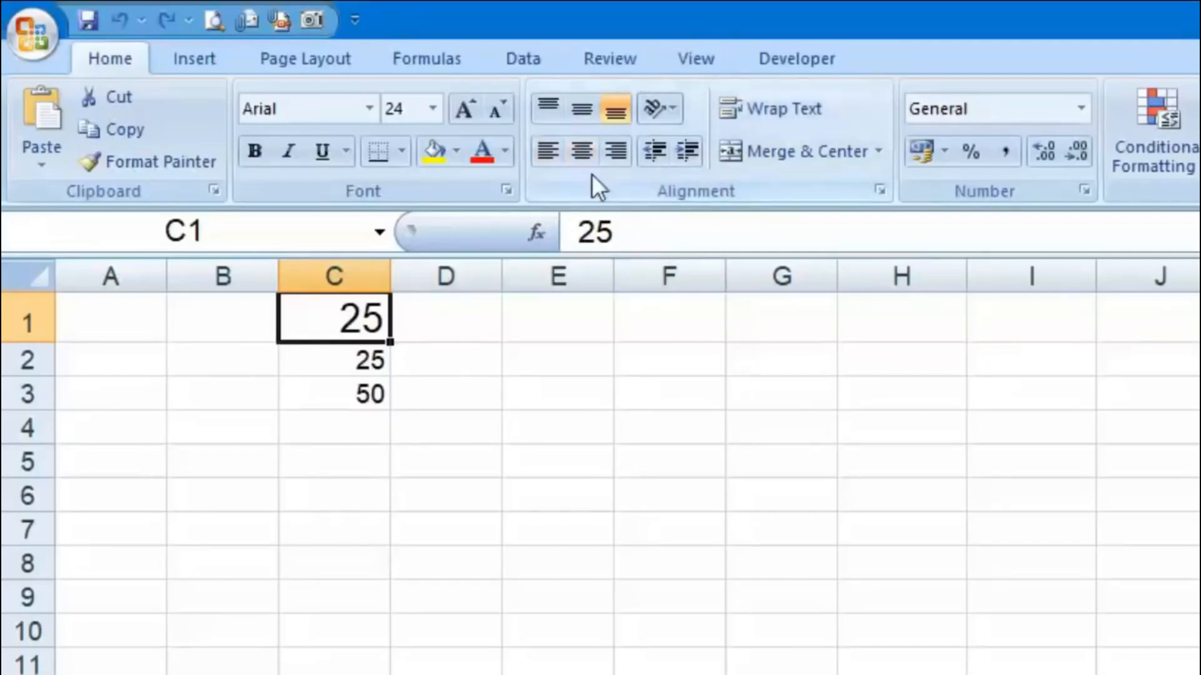
Make row 1 and column C about three times larger, and centre the value in C1 both vertically and horizontally
drag(38, 343, 37, 454)
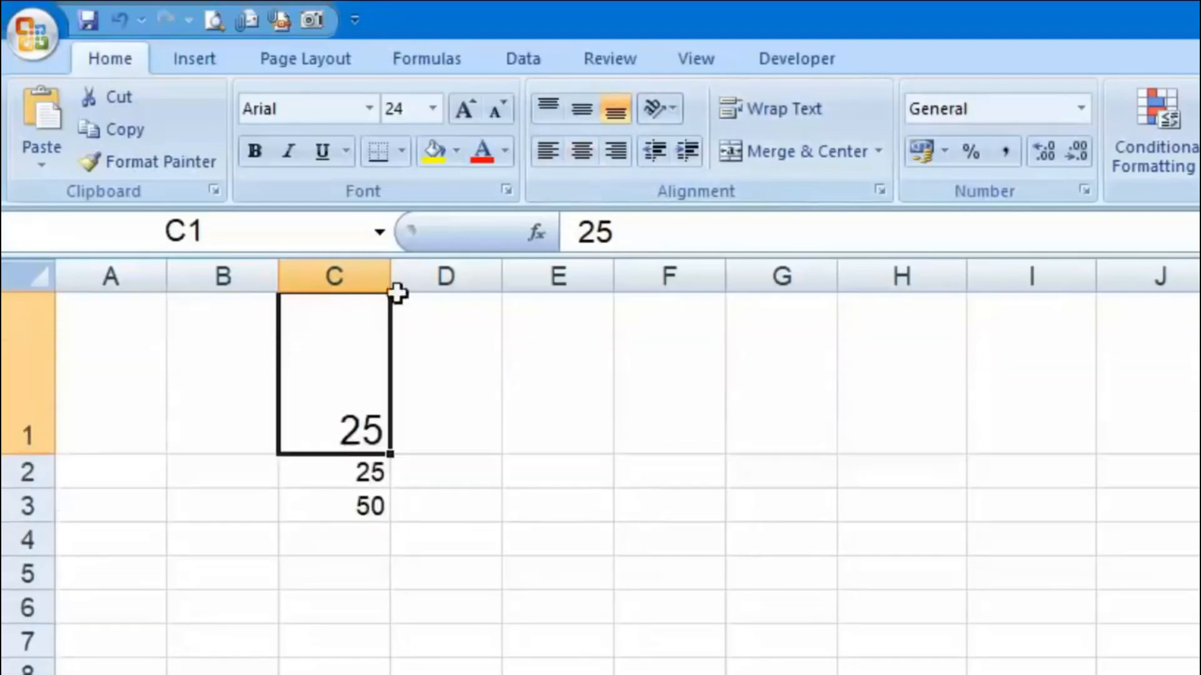
drag(397, 276, 641, 276)
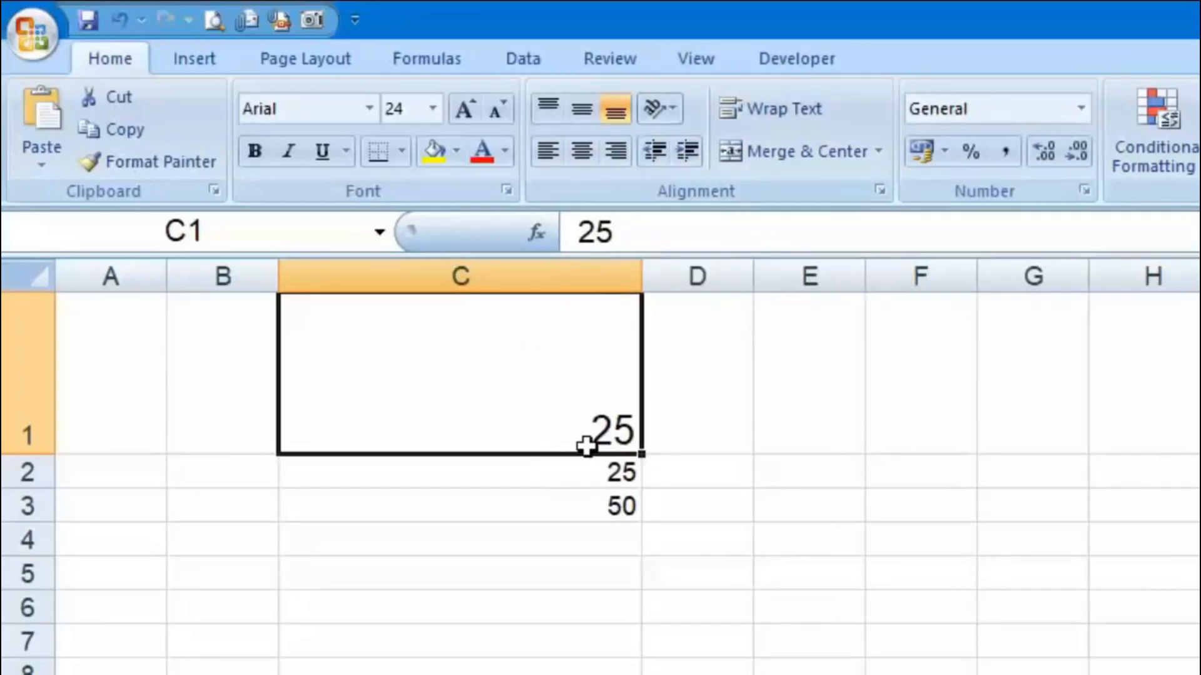
click(581, 110)
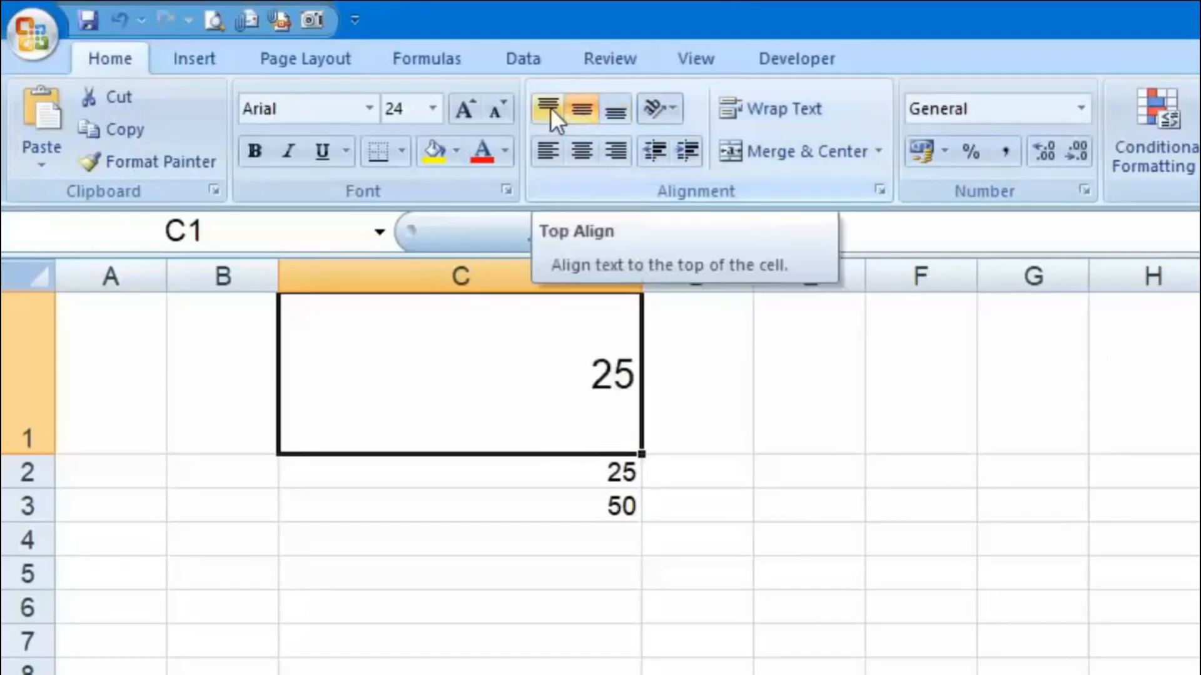
click(551, 111)
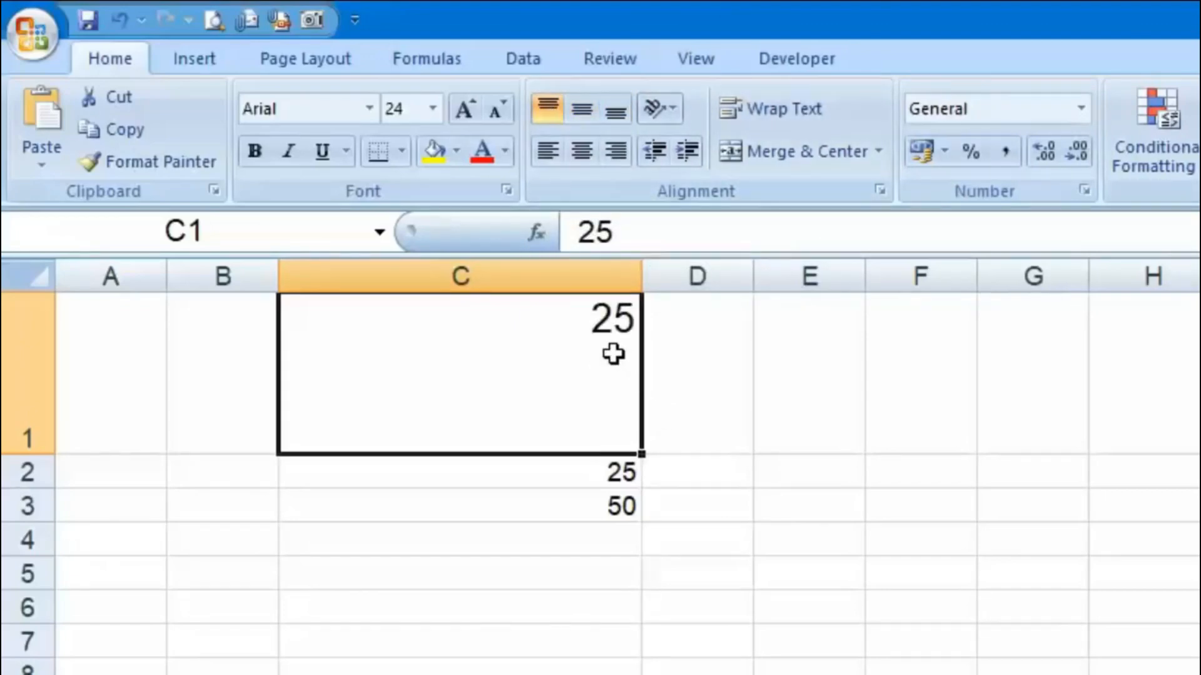
click(578, 150)
click(585, 108)
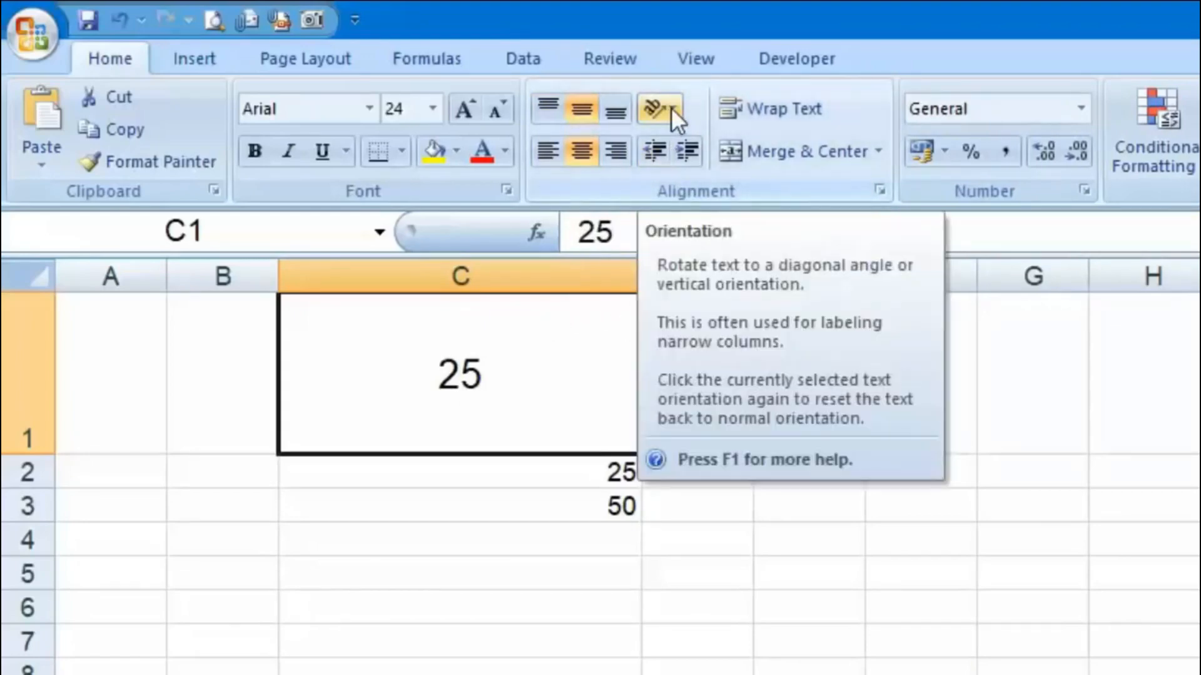
Rotate the text in cell C1 up, and switch its orientation to rotated down
click(671, 107)
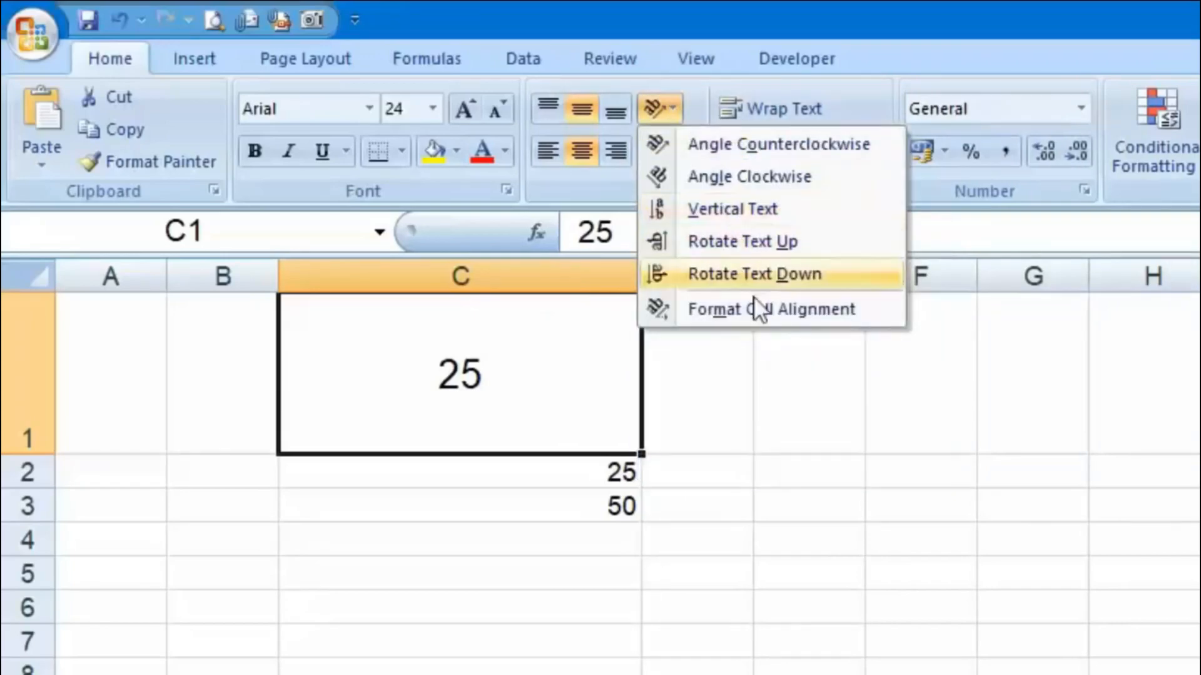
click(751, 241)
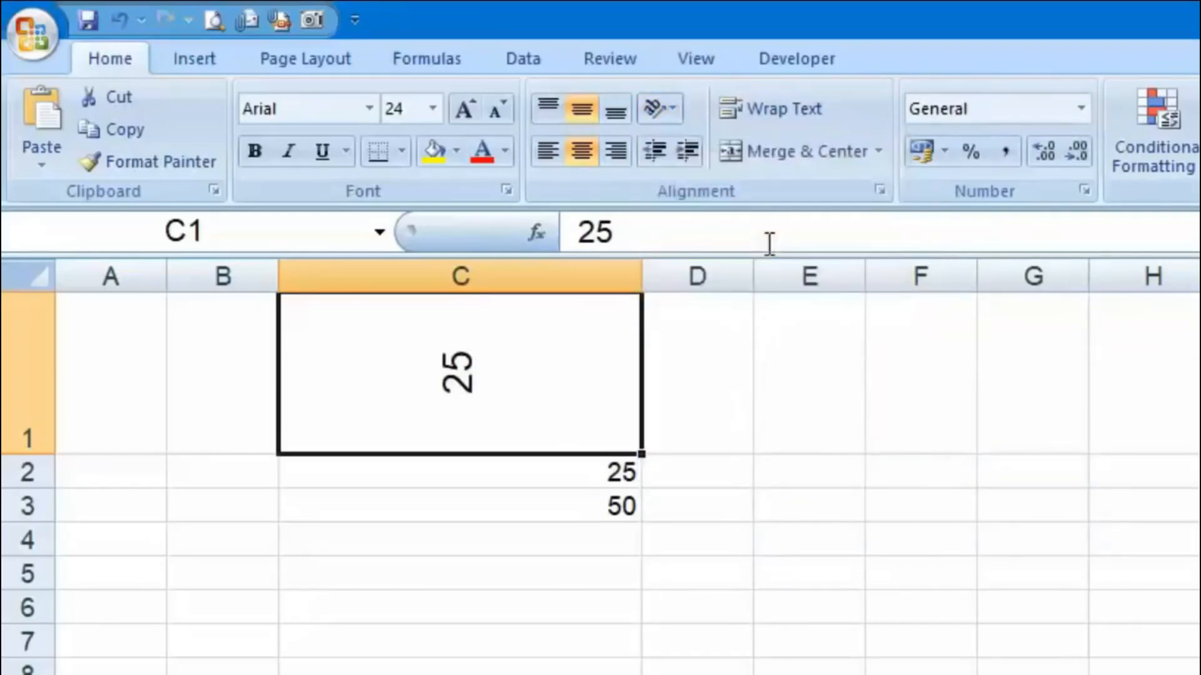
click(681, 112)
click(802, 279)
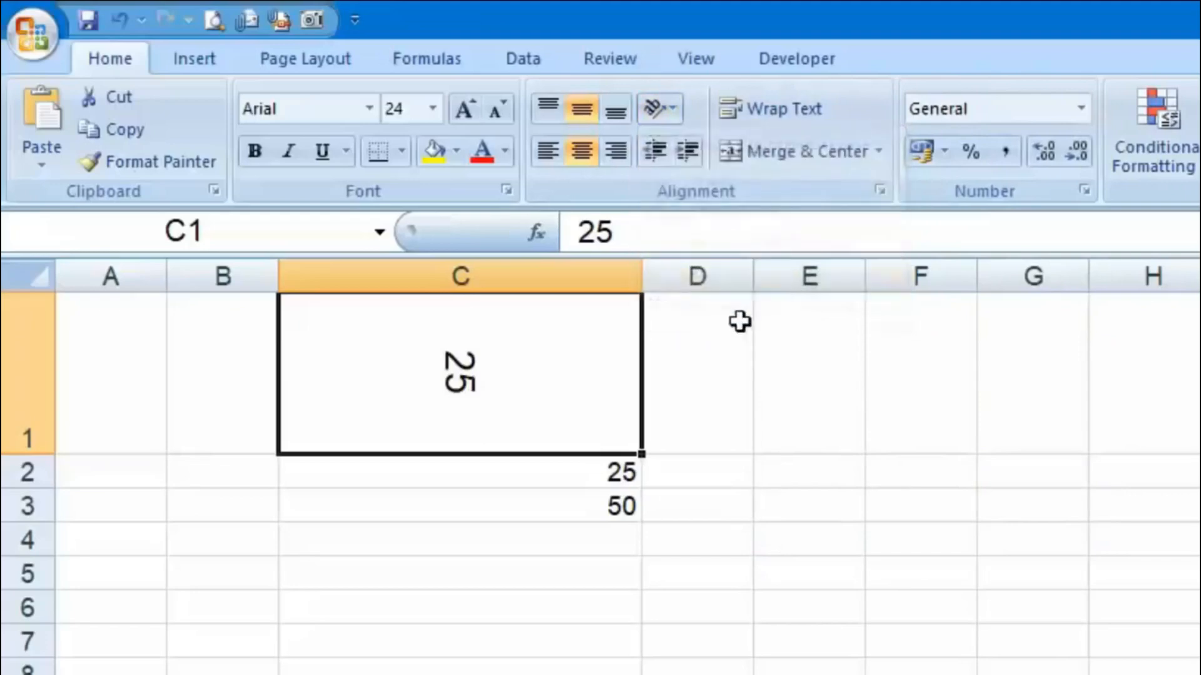
Set the text orientation of cell C1 to 50 degrees in the cell alignment settings
click(651, 106)
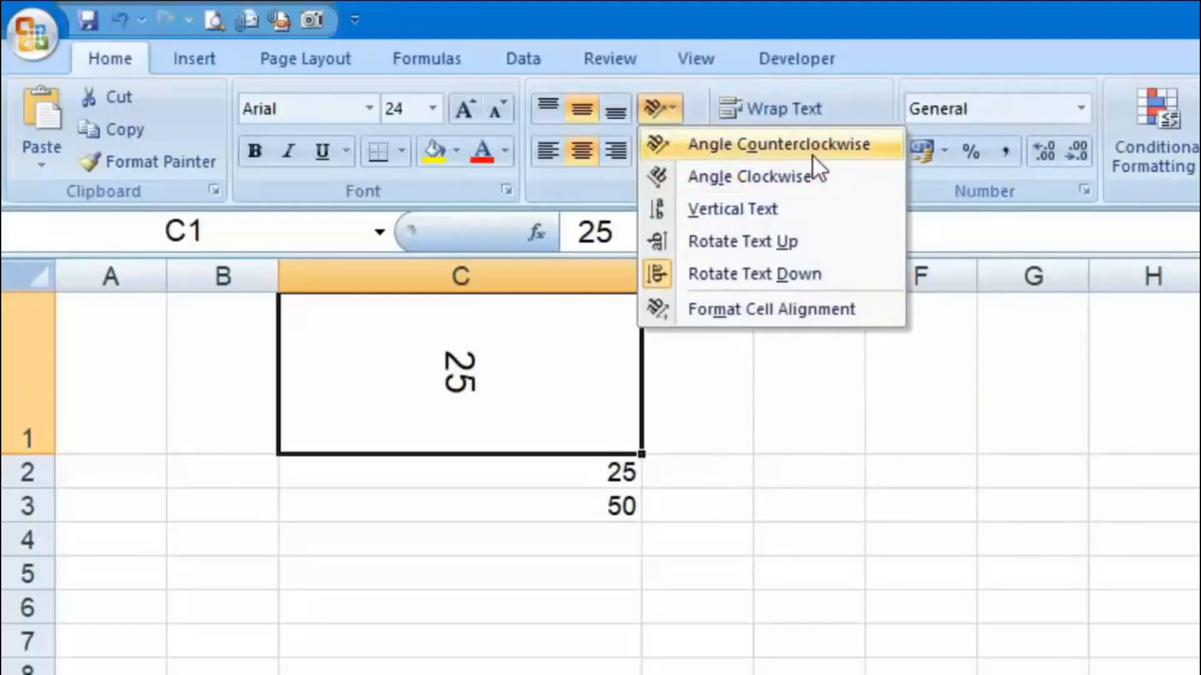
click(865, 318)
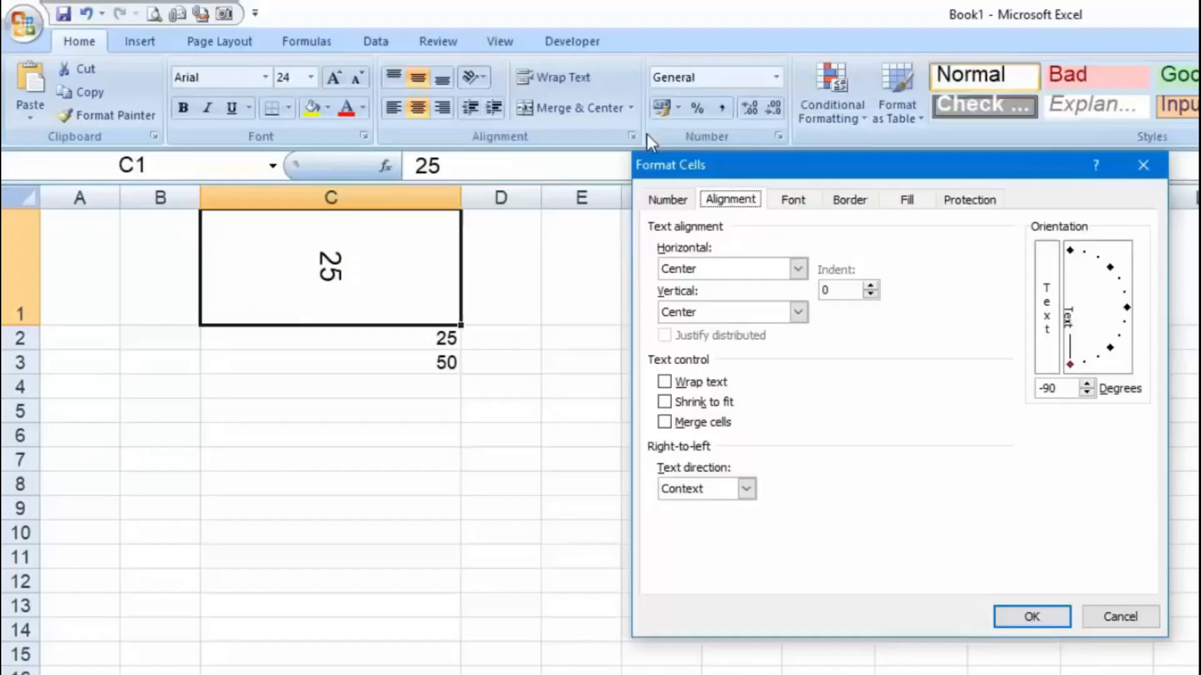
drag(1002, 230, 815, 129)
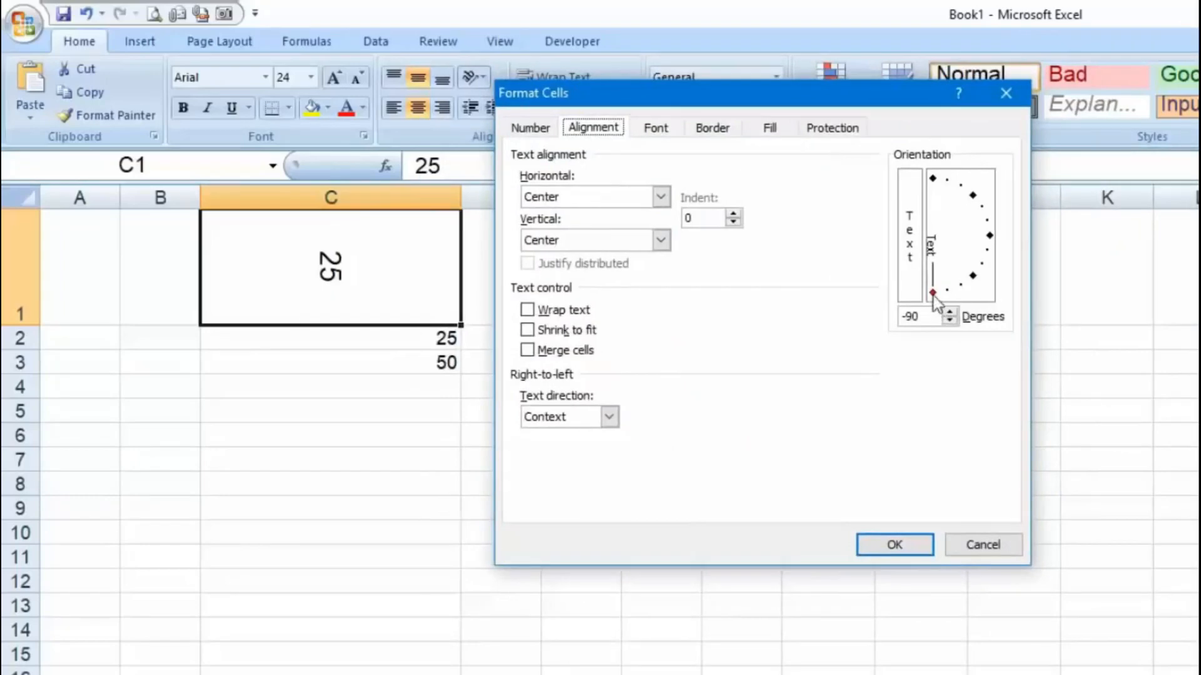
drag(931, 294, 980, 182)
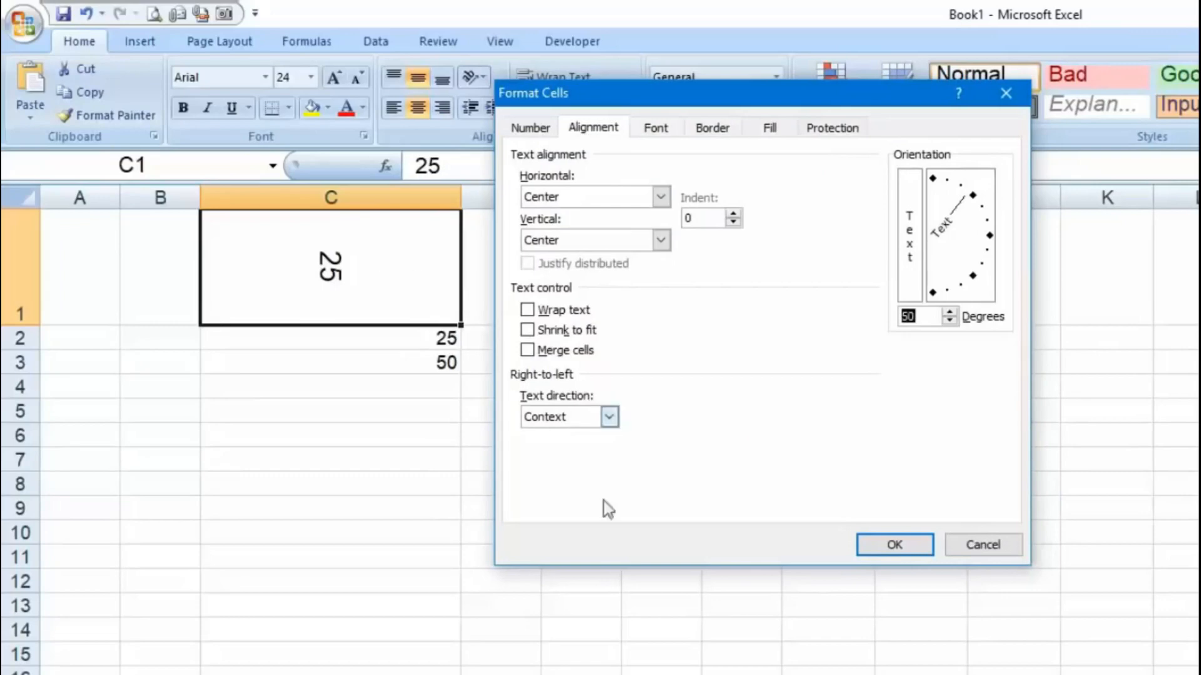
click(895, 543)
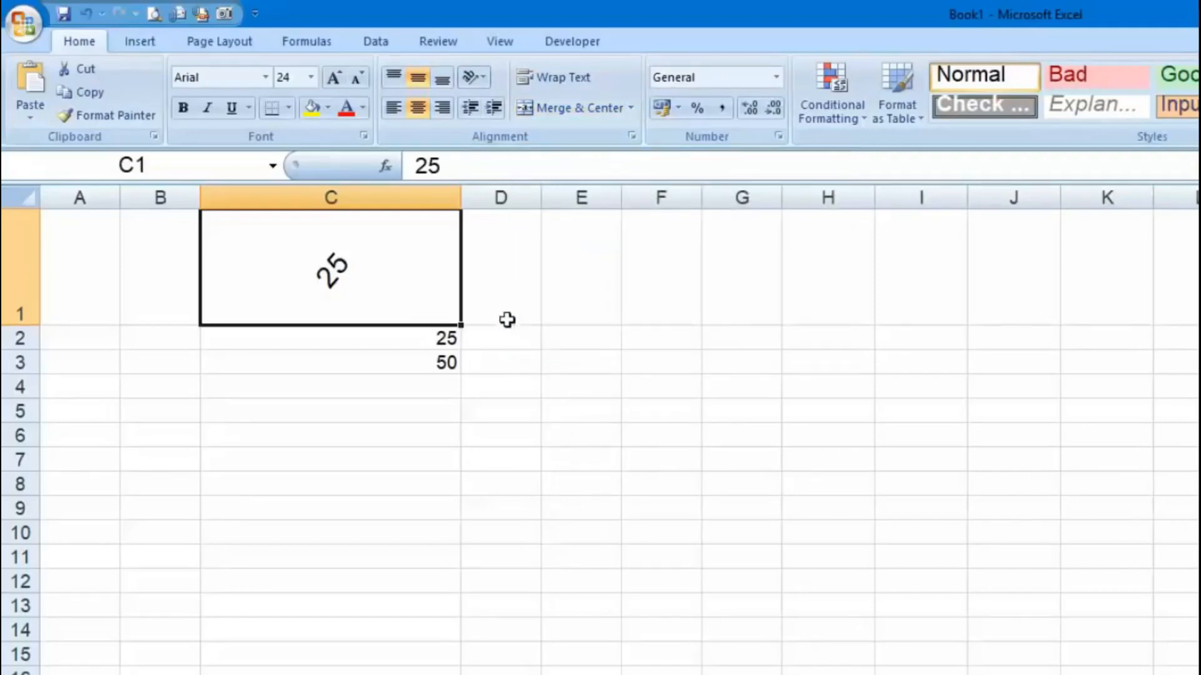
Fill cells C2 and C3 one column across into D2 and D3
drag(426, 341, 538, 378)
click(547, 504)
Reset the text orientation of cell C1 to 0 degrees in the cell alignment settings
click(422, 264)
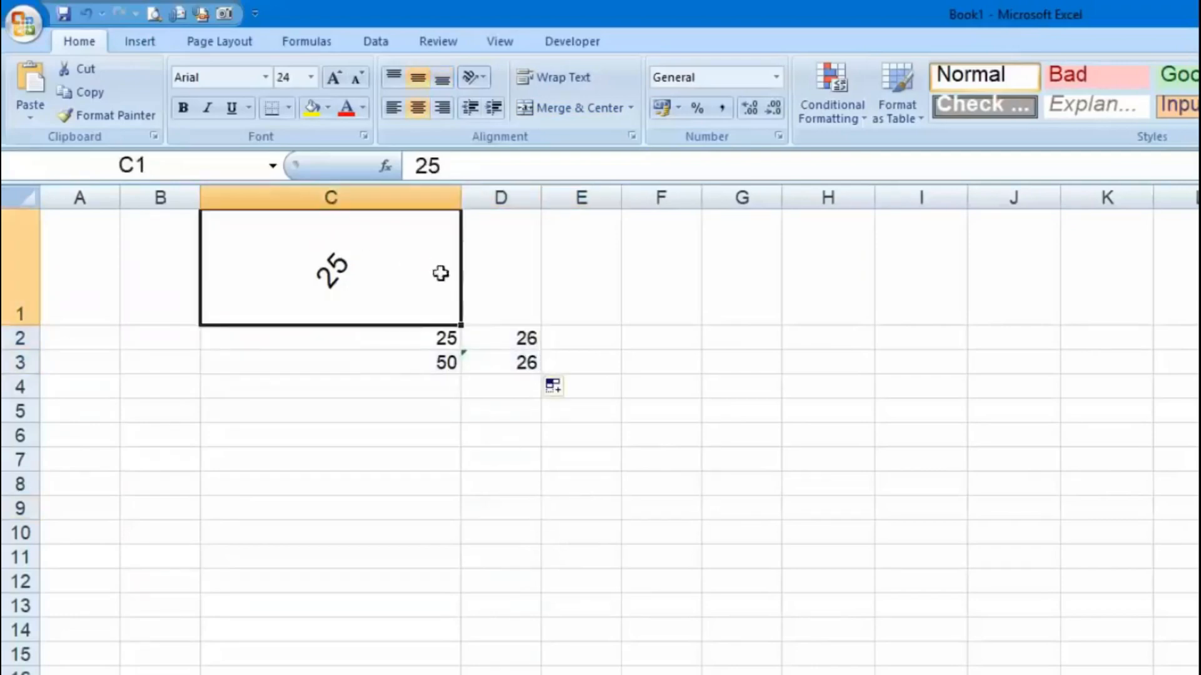
click(473, 77)
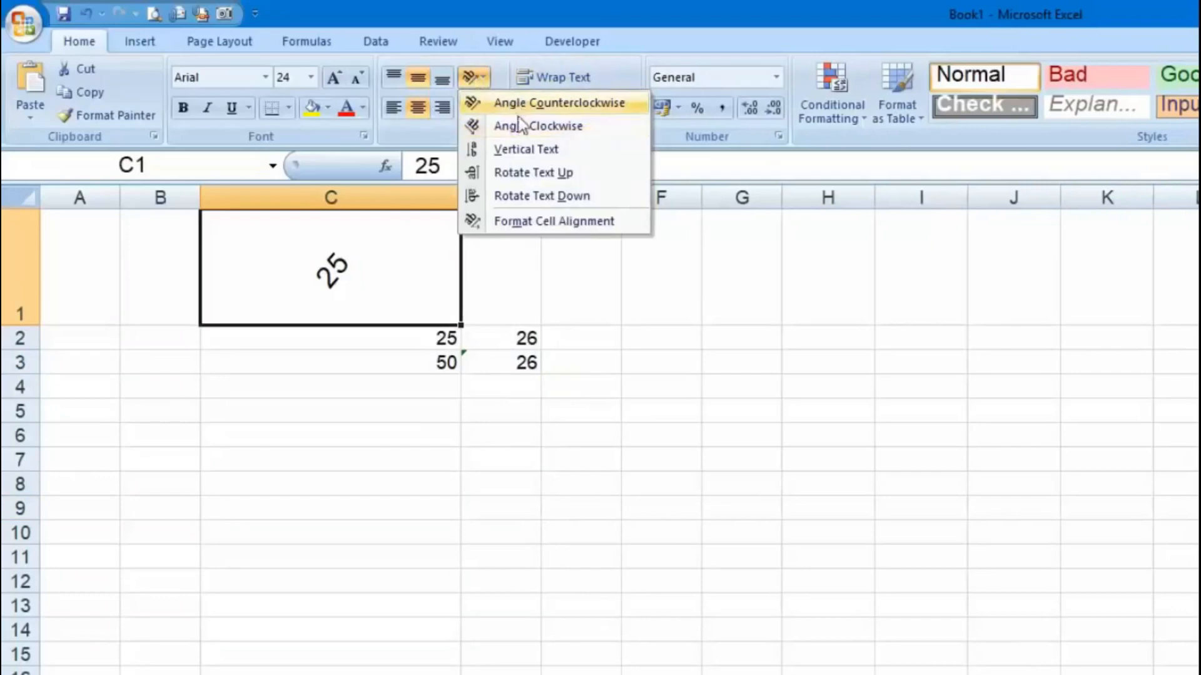
click(497, 221)
click(989, 237)
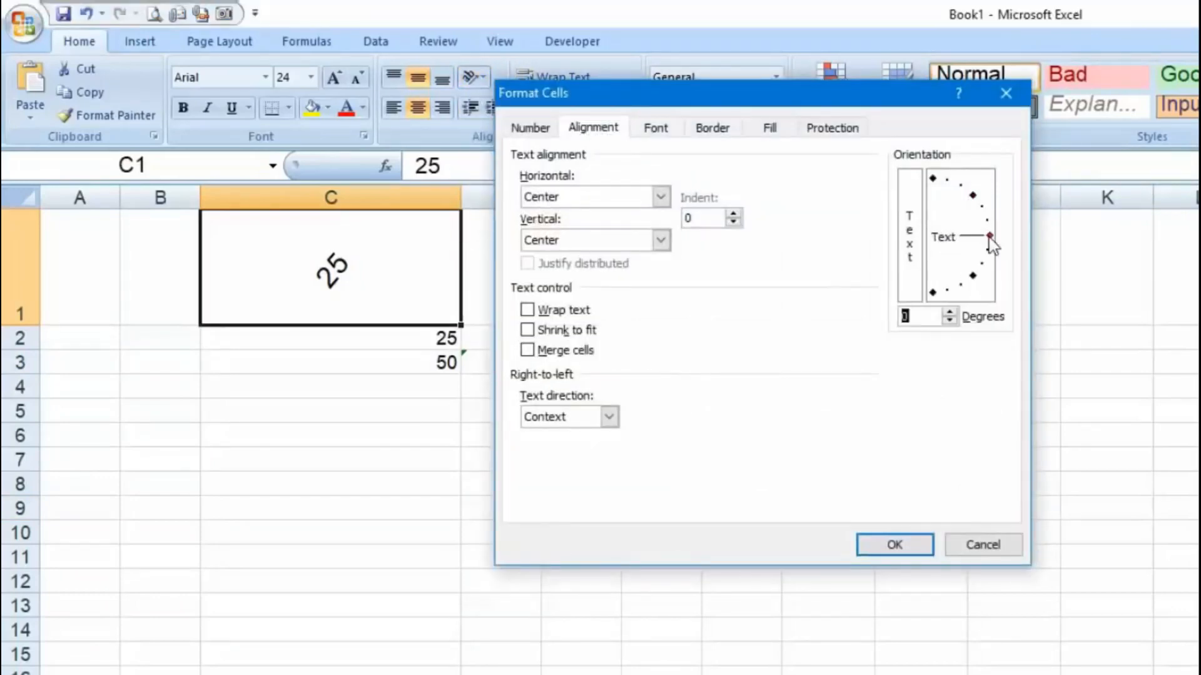
click(909, 542)
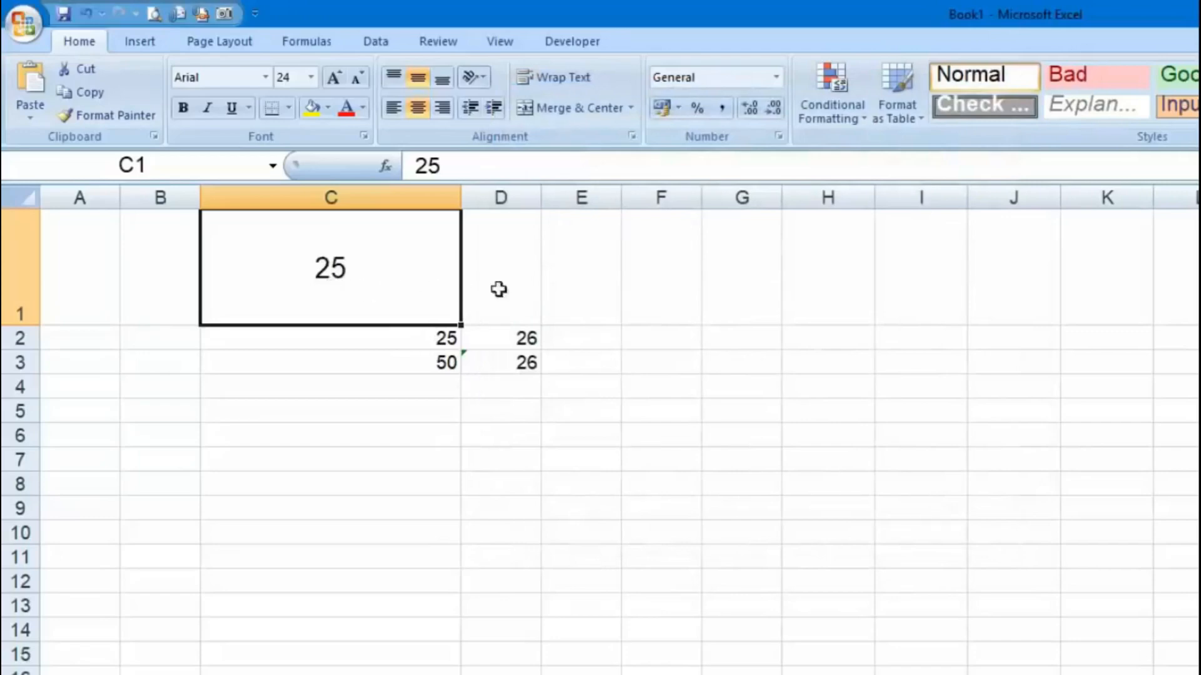
Merge and centre cells C1 and D1 into a single cell
click(482, 195)
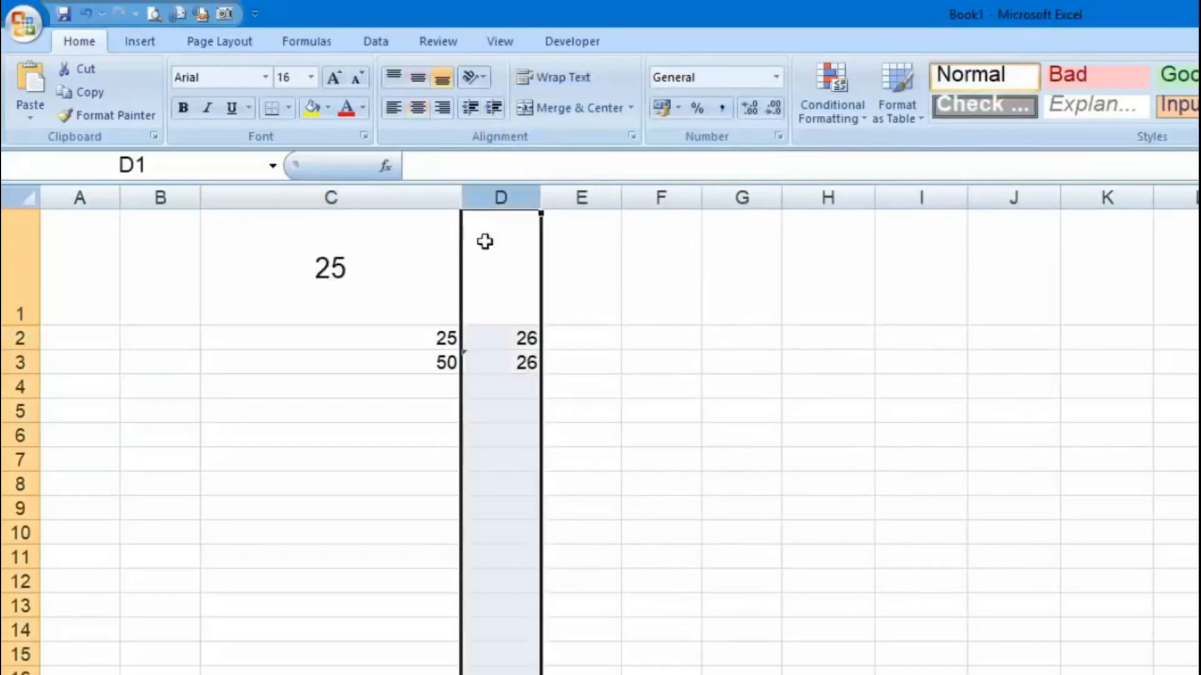
drag(373, 263, 508, 266)
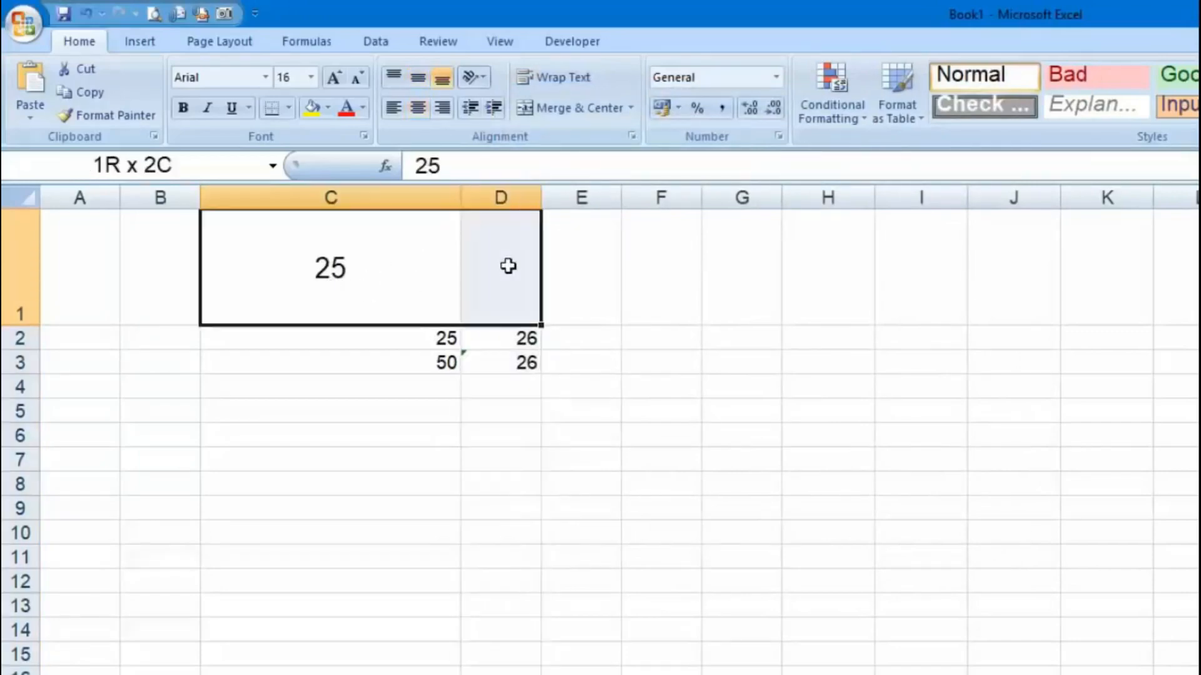
click(576, 113)
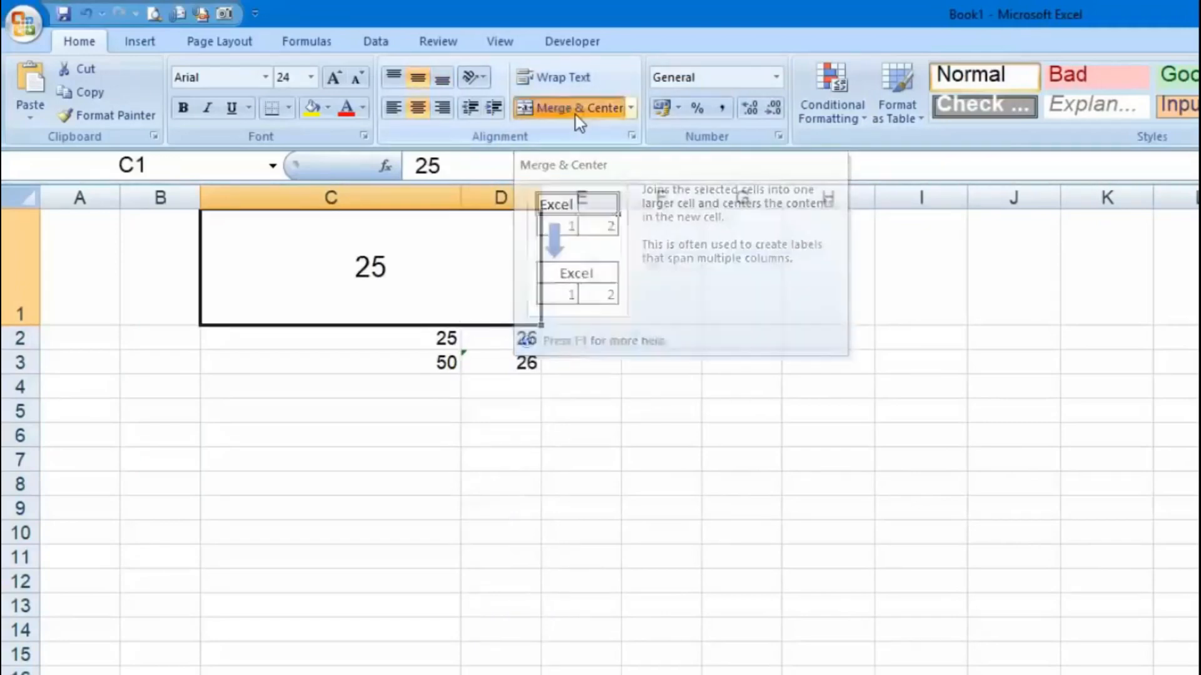
click(638, 483)
click(410, 332)
click(515, 287)
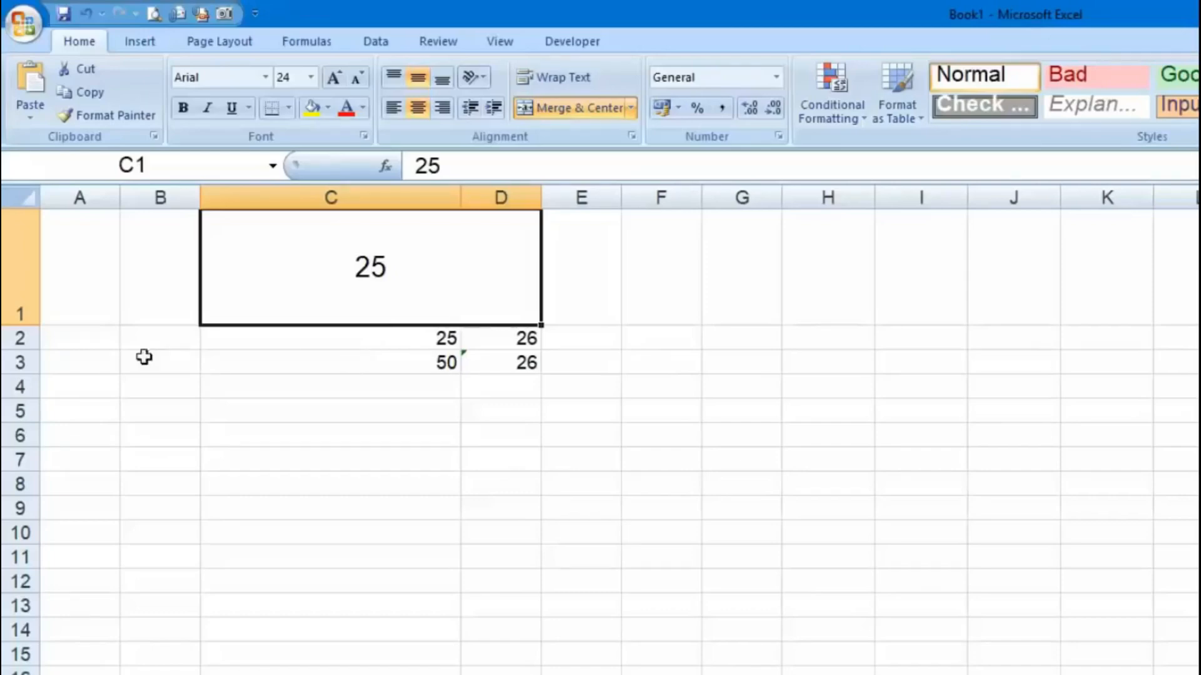
Merge and centre the empty cells B2 and B3
drag(156, 343, 157, 361)
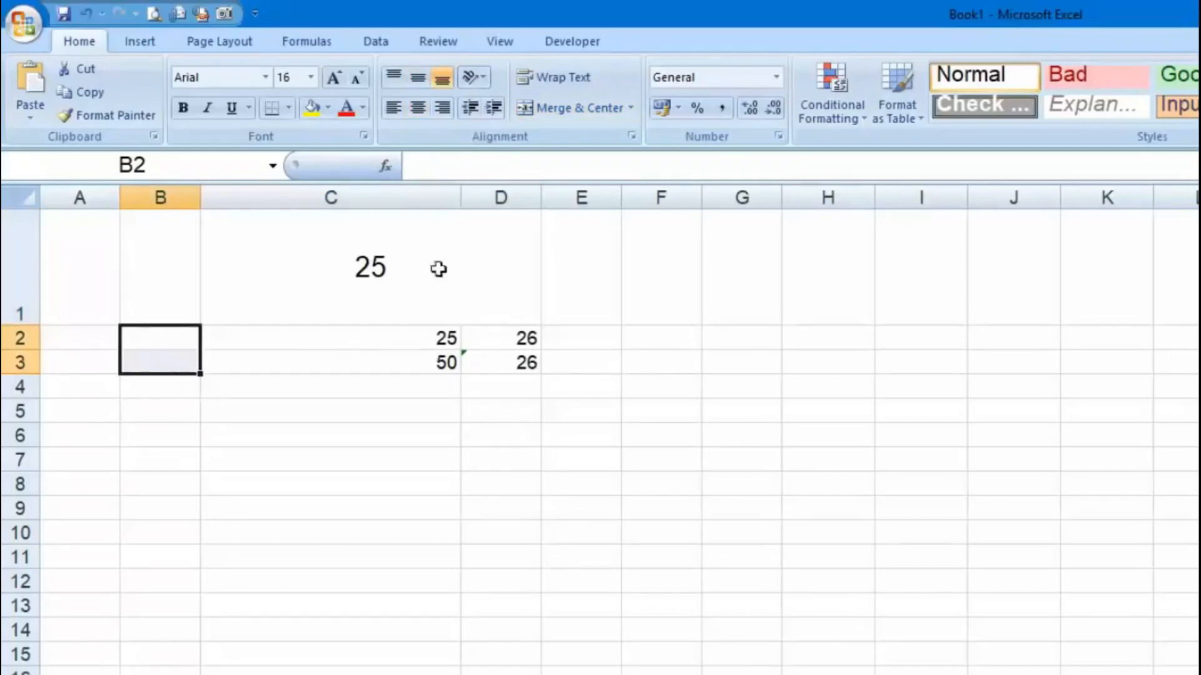
click(563, 109)
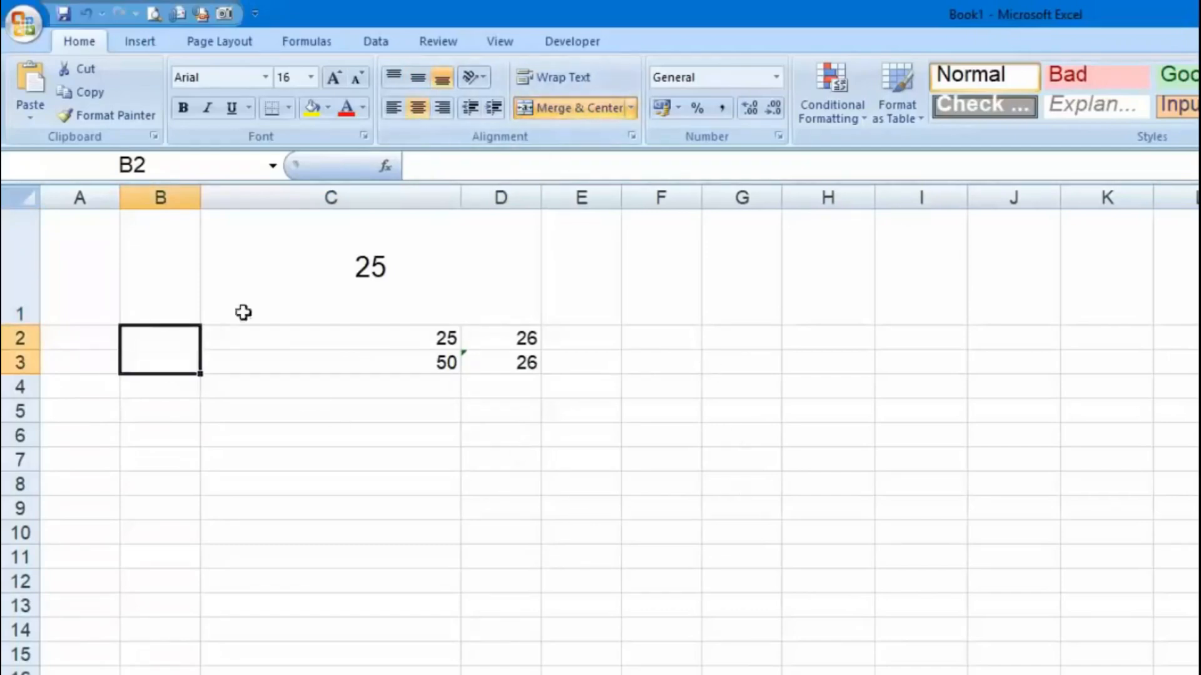
click(234, 435)
click(171, 360)
Apply a bottom border to the range B1:D11 and deselect it
drag(151, 248, 509, 557)
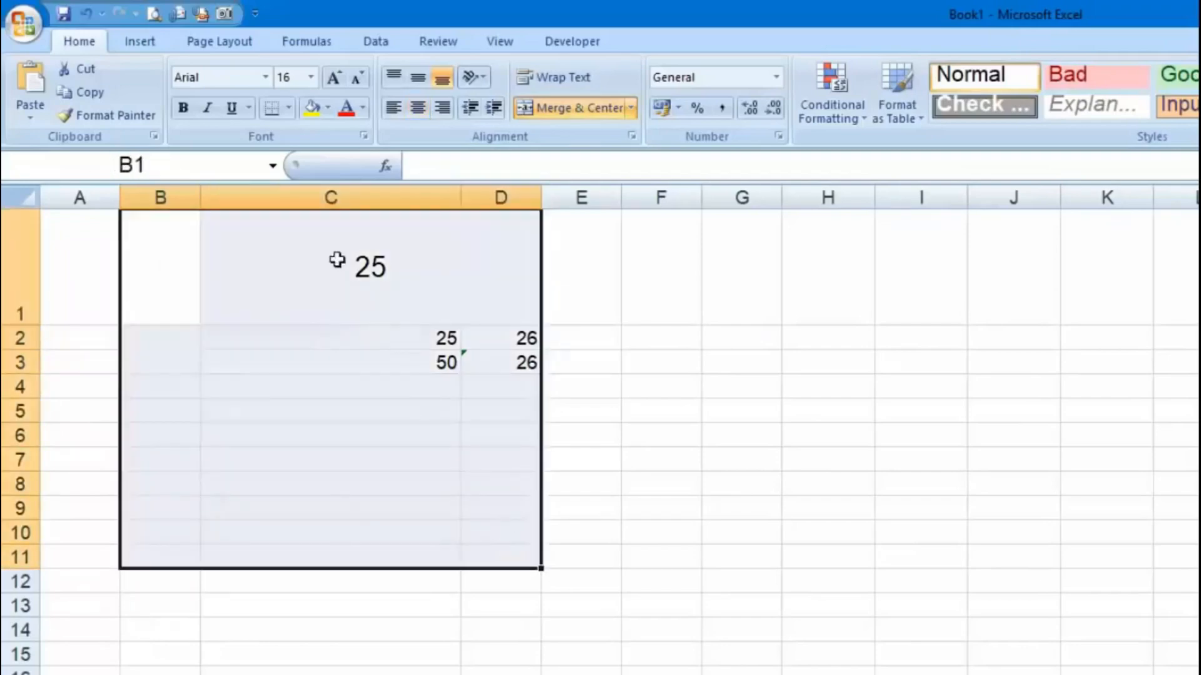
click(289, 109)
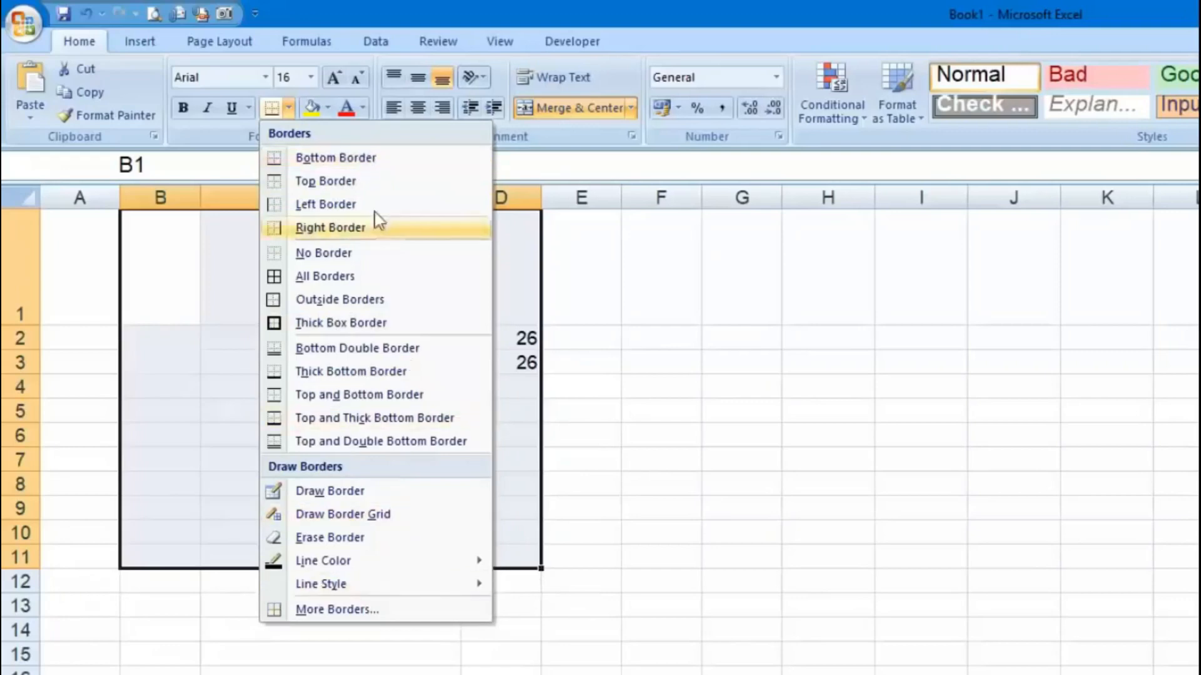
click(364, 162)
click(215, 619)
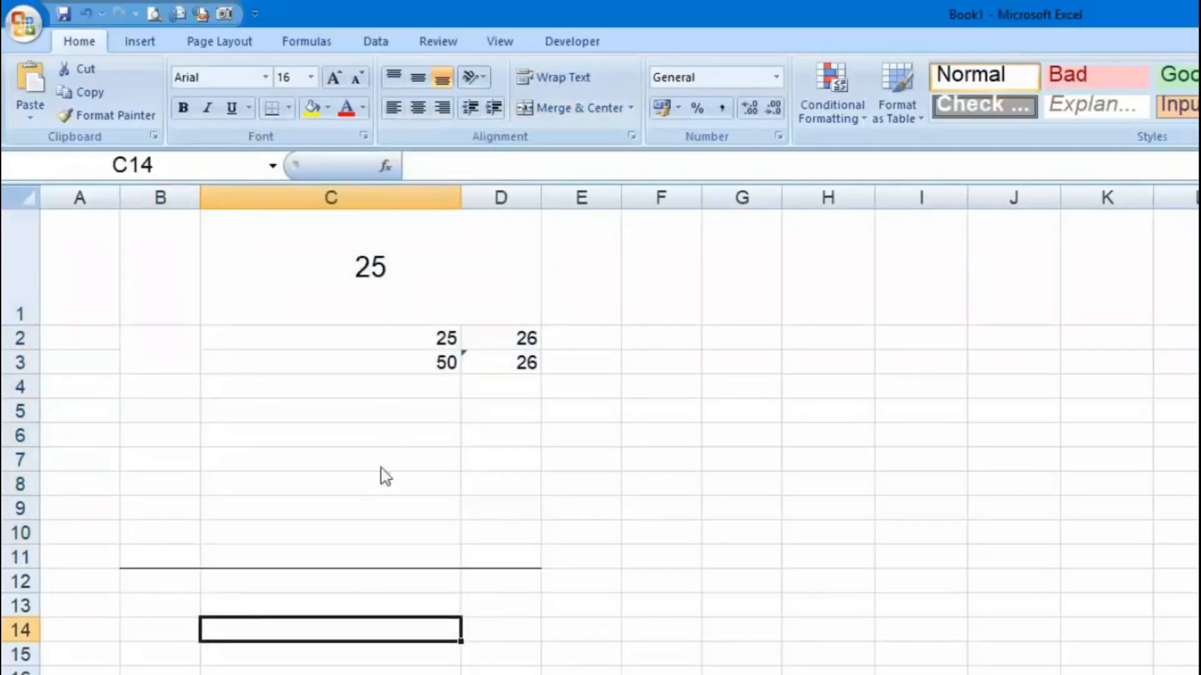
Apply all borders to the range B1:D11 and deselect it
drag(142, 236, 510, 559)
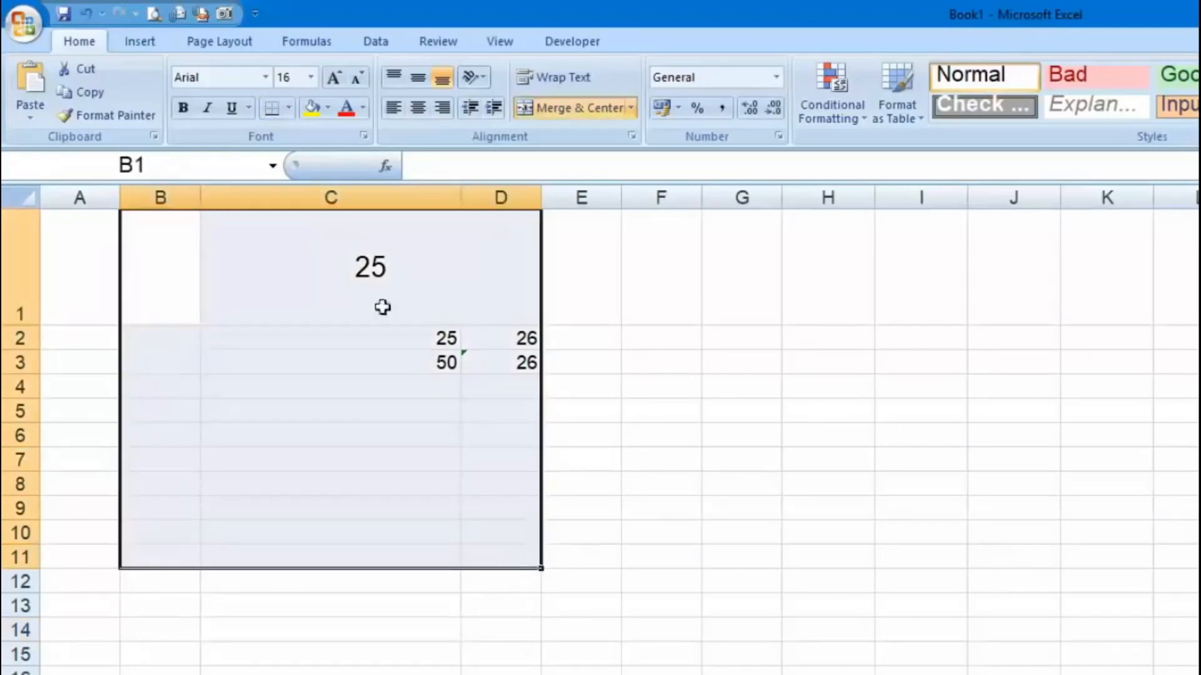
click(289, 107)
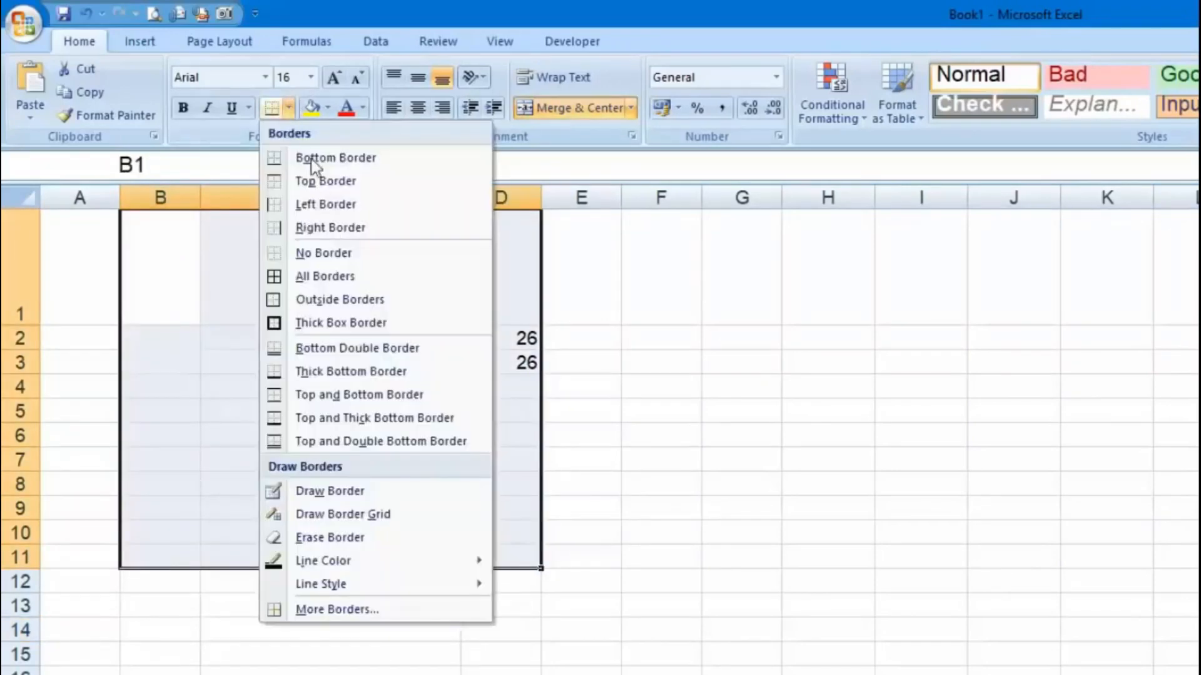
click(443, 287)
click(678, 431)
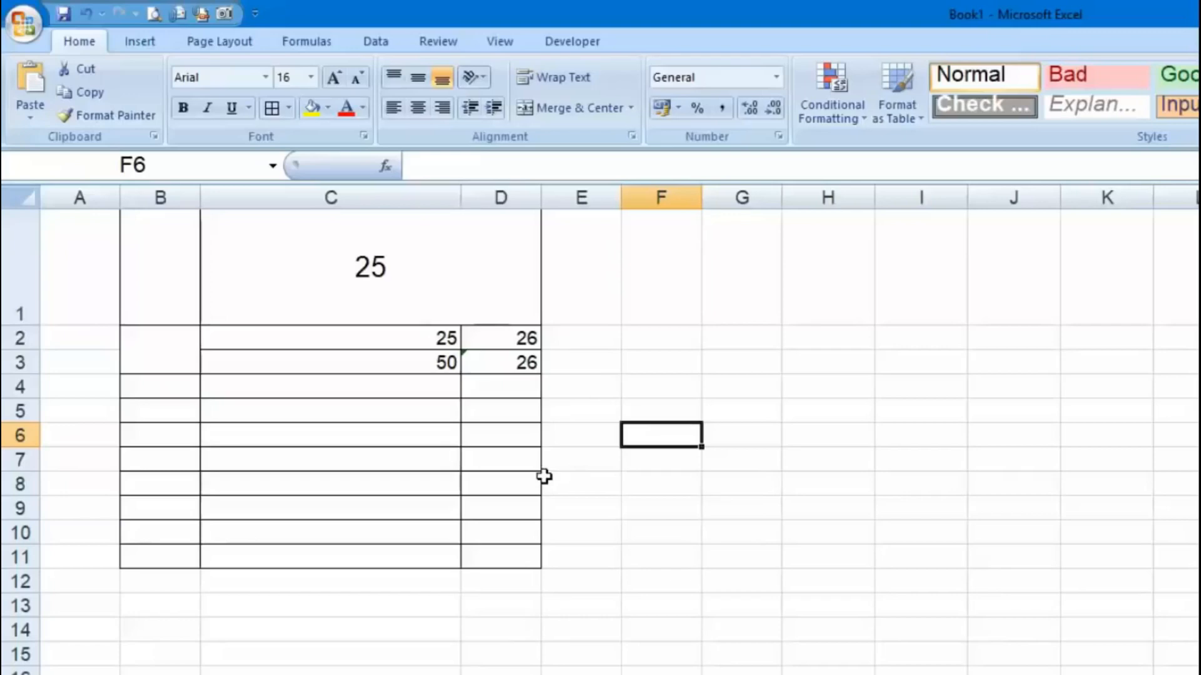
click(288, 108)
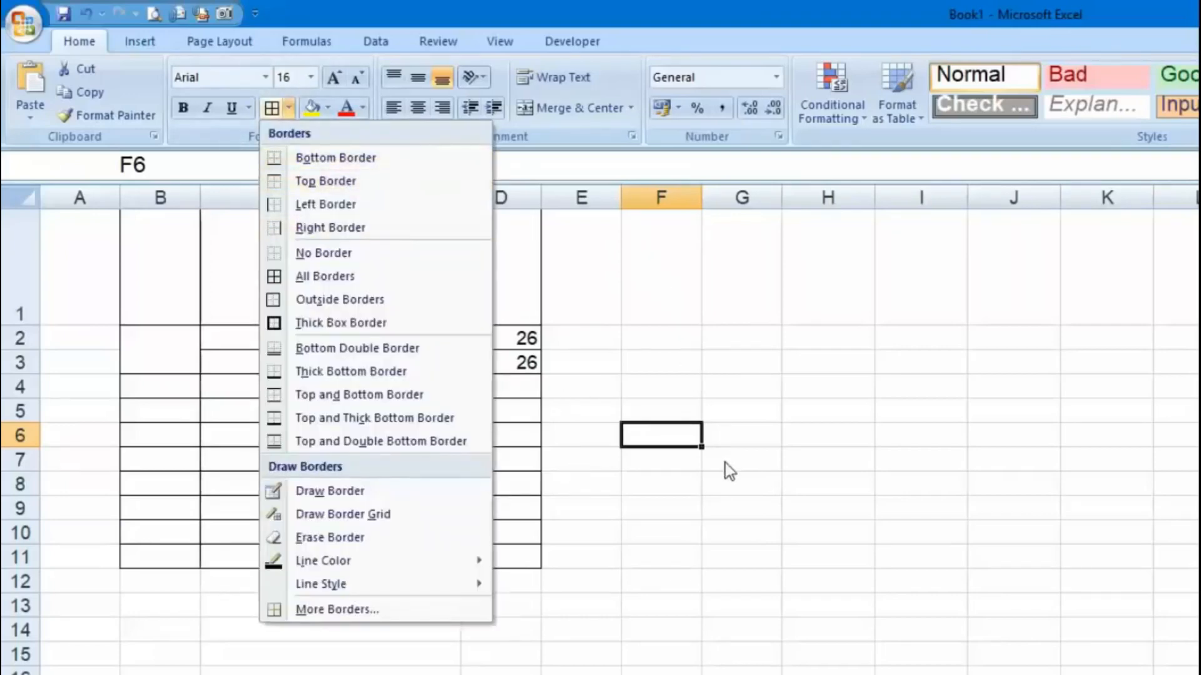
click(396, 448)
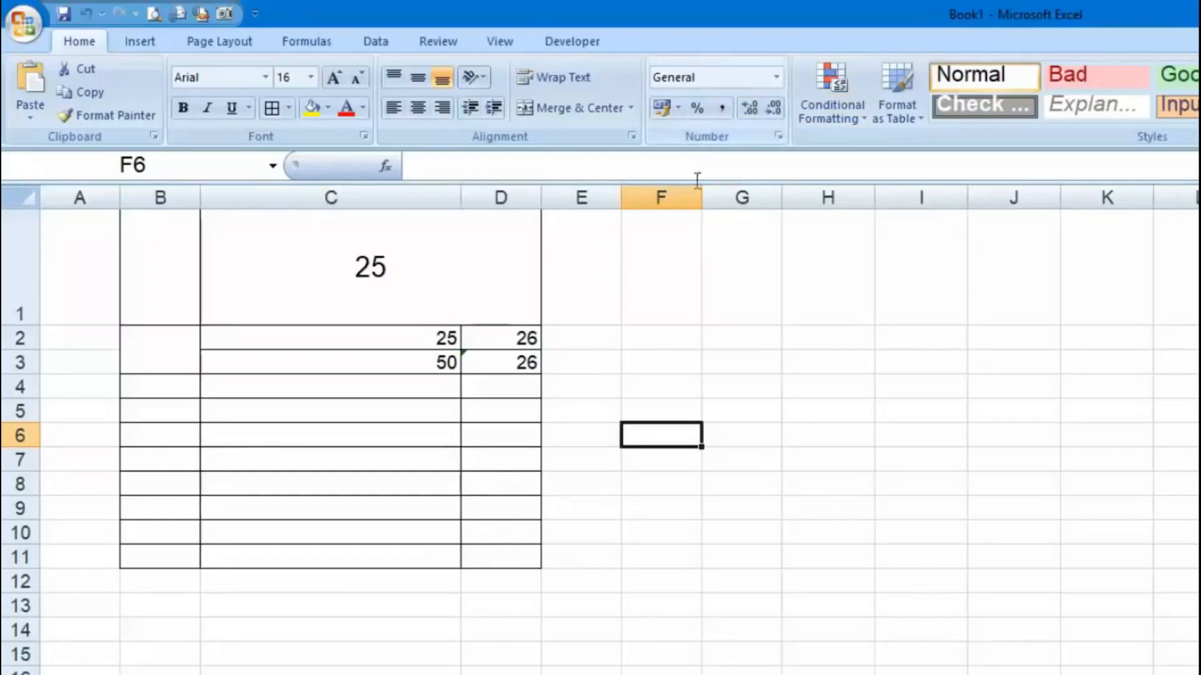
Format cell D2 as Number and widen column D to more than four times its width
click(515, 341)
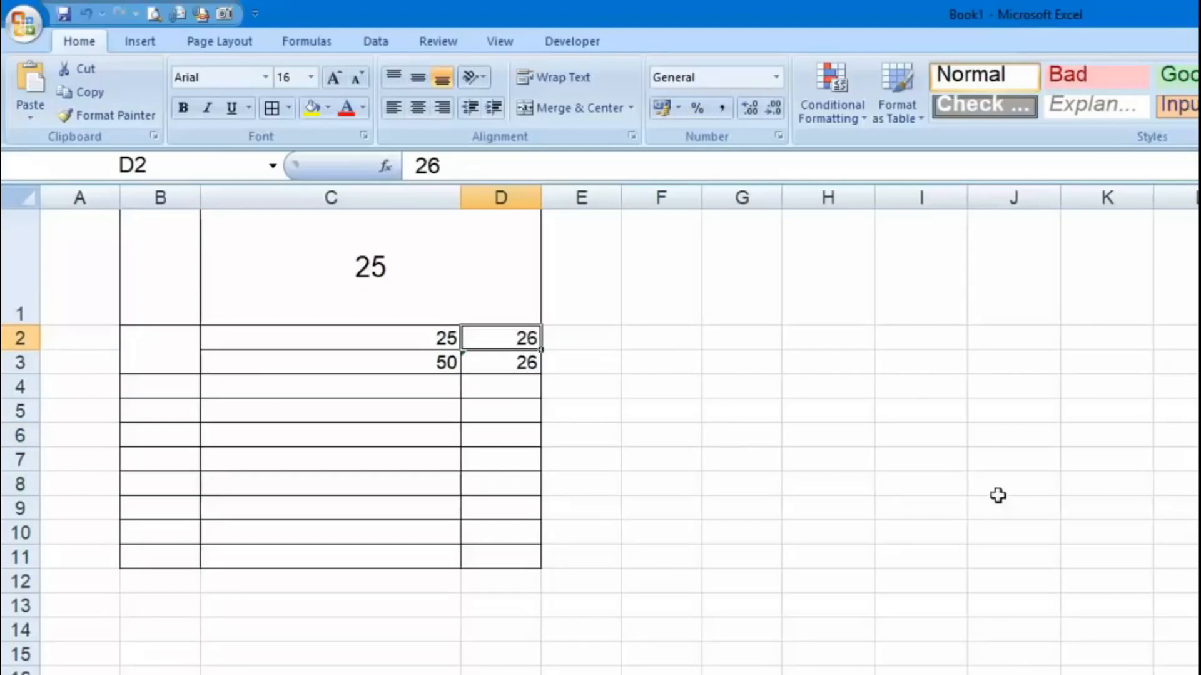
click(777, 76)
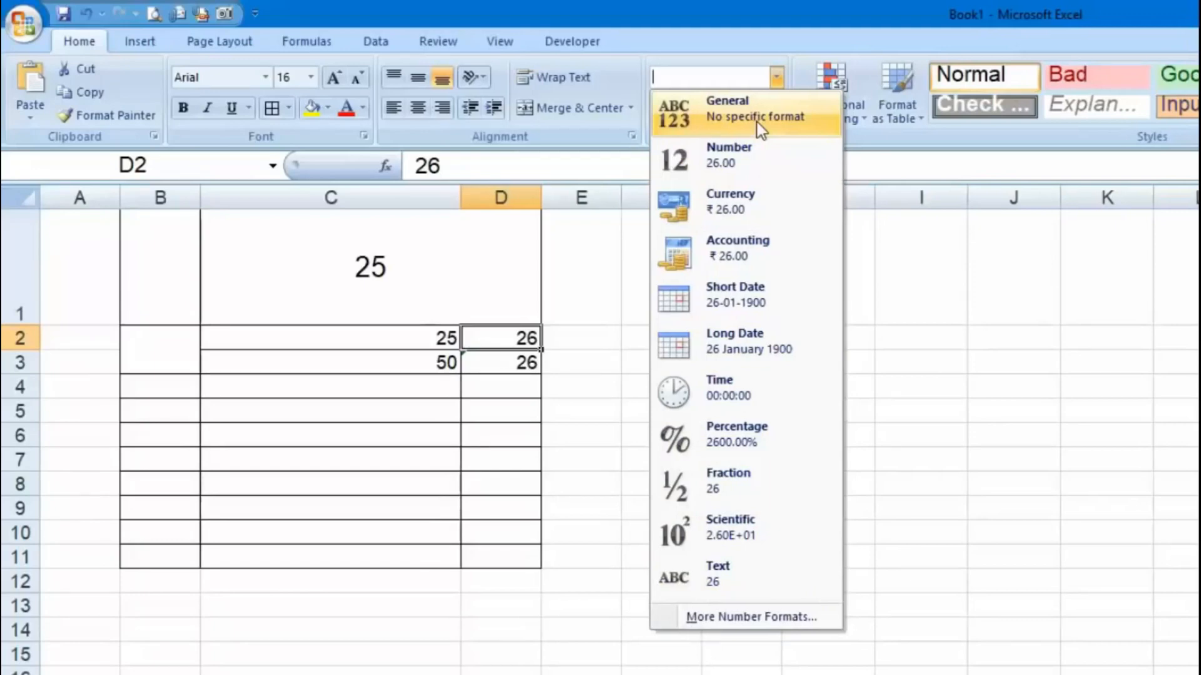
click(820, 180)
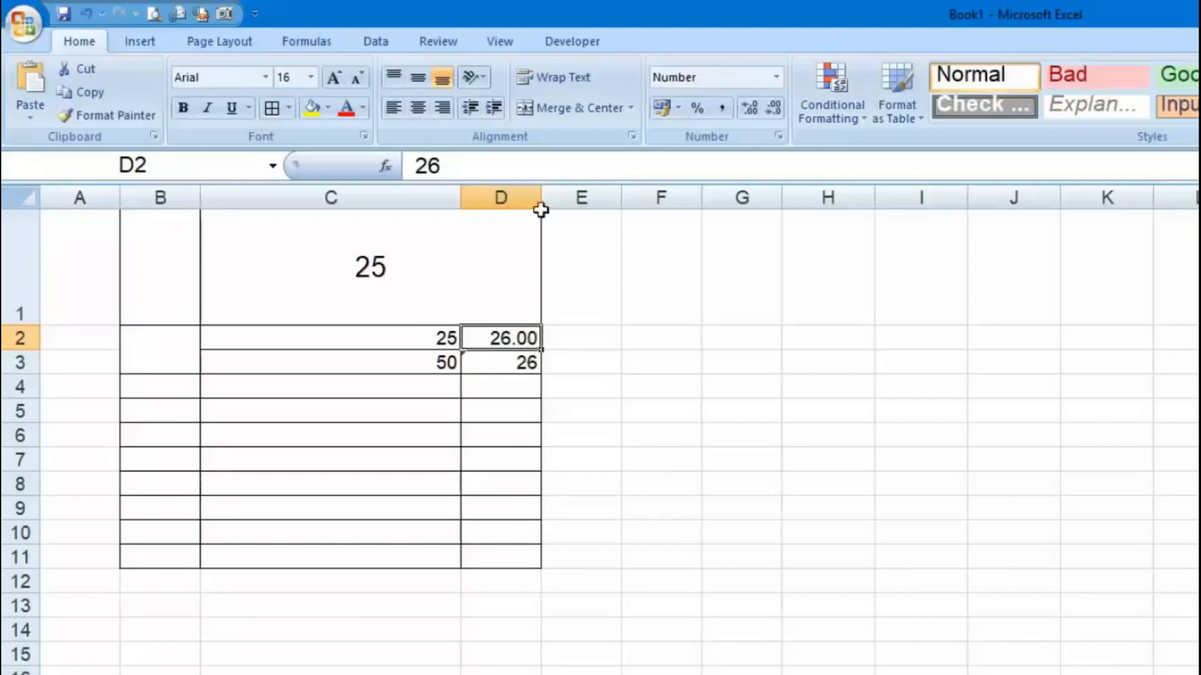
drag(541, 197, 814, 198)
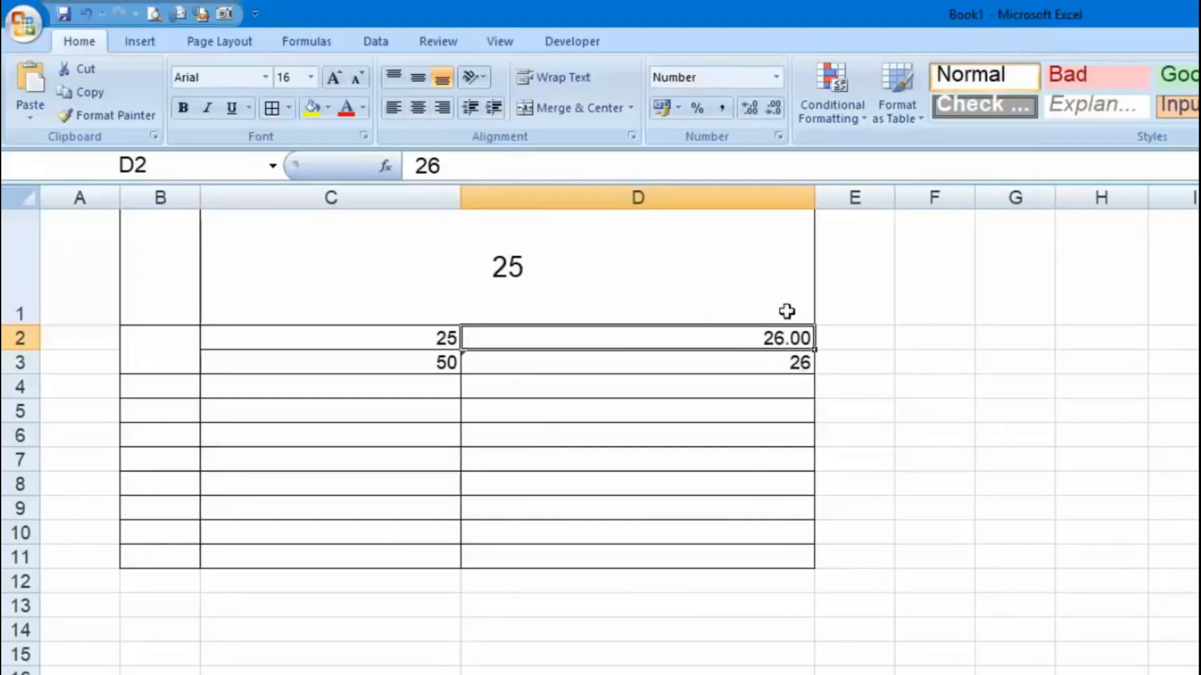
Reduce cell D2 to one decimal place, and increase it to five decimal places
click(778, 112)
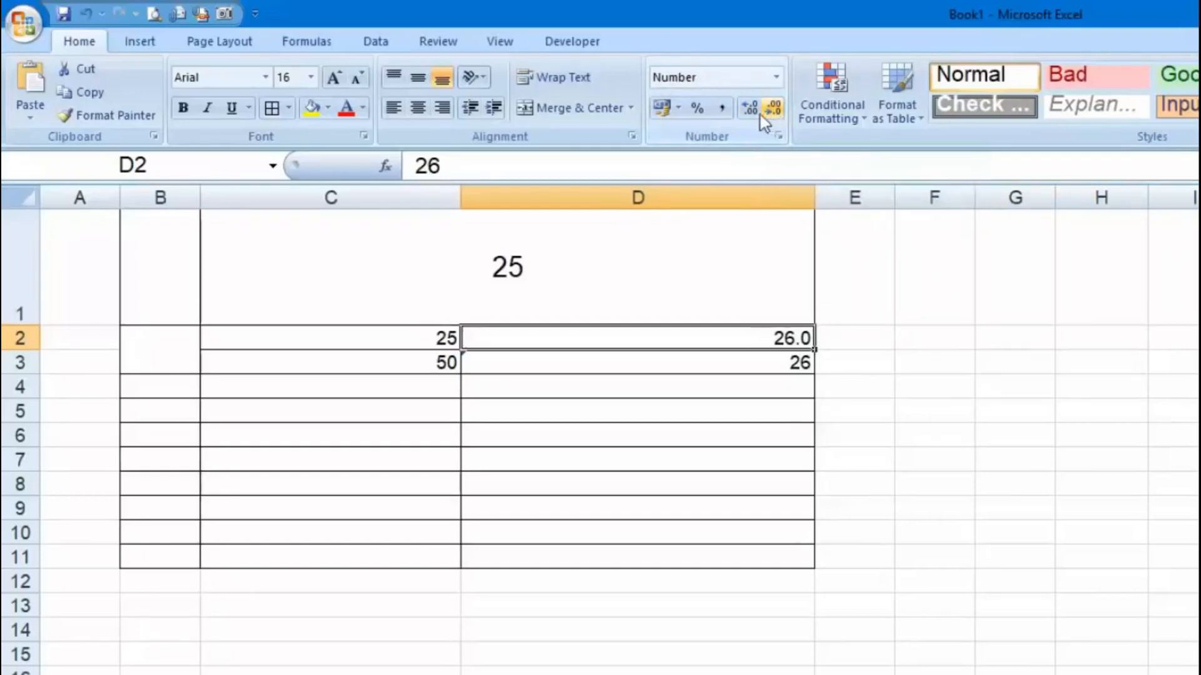
click(760, 111)
click(759, 111)
click(760, 112)
click(759, 111)
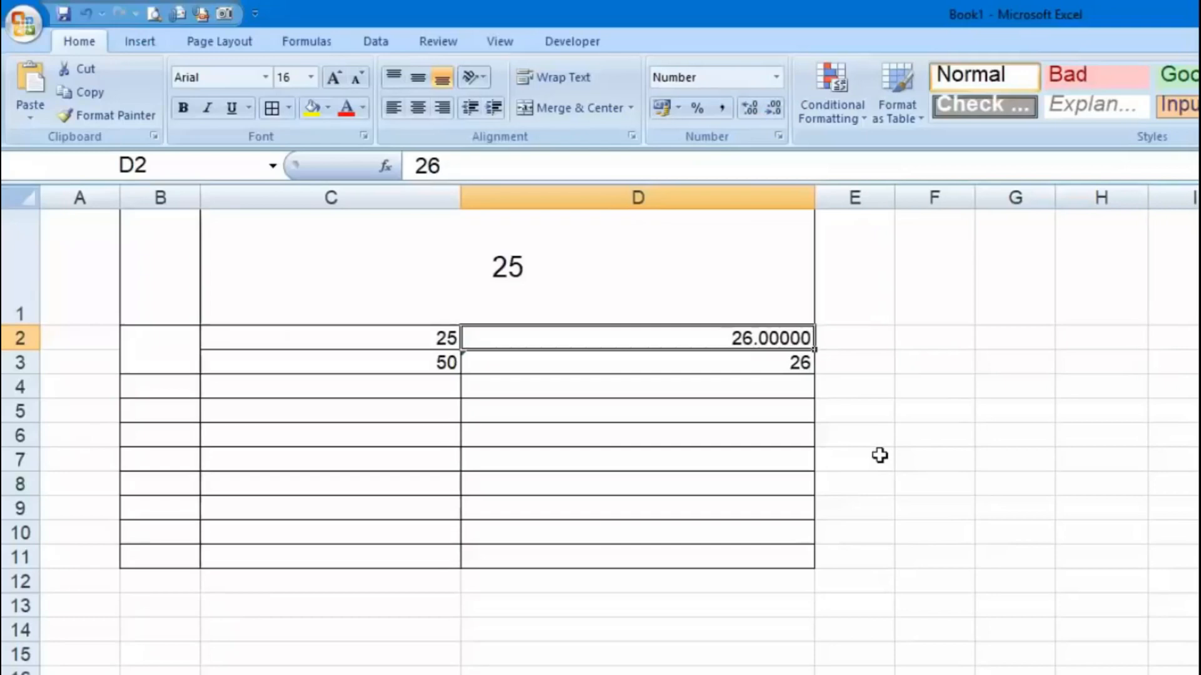
Format cell D2 as Currency
click(777, 77)
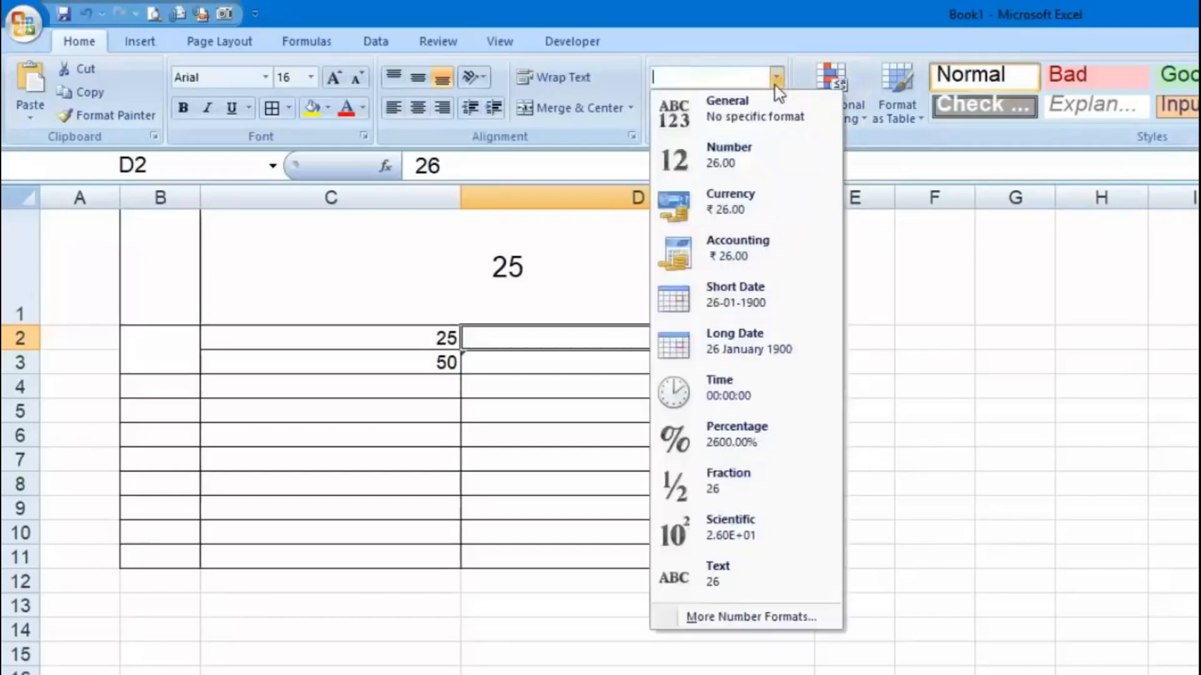
click(811, 226)
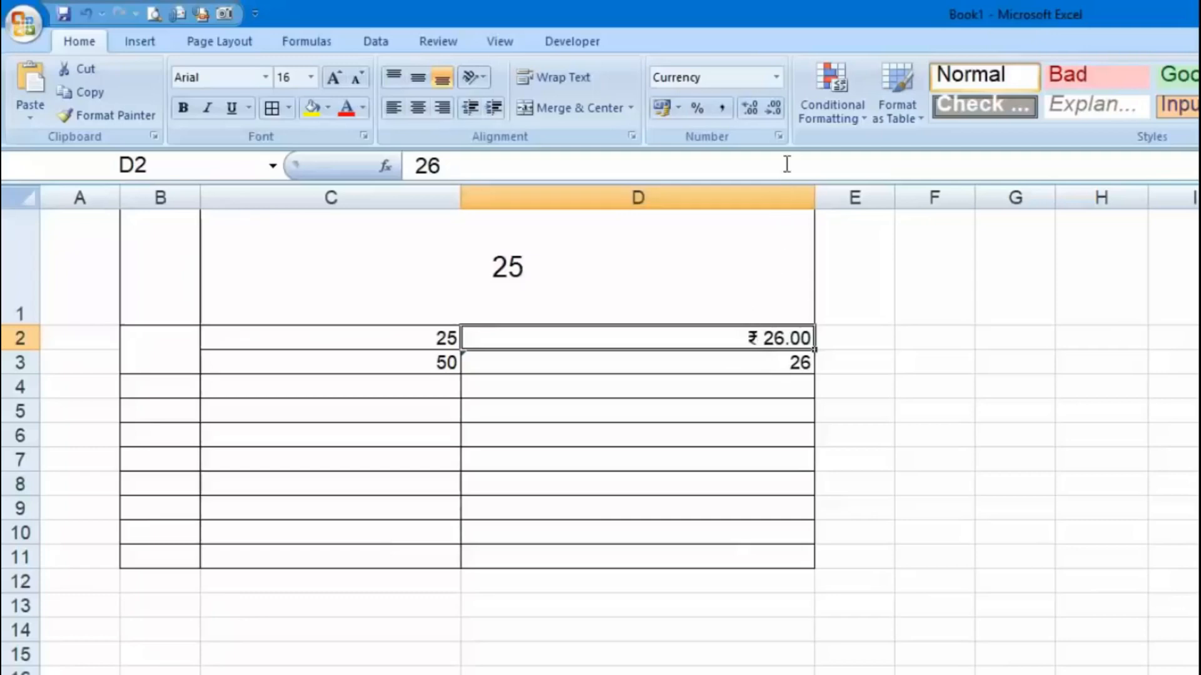
Examine the currency symbols available for cell D2, cancel the cell format dialog and reapply the Currency format
click(779, 135)
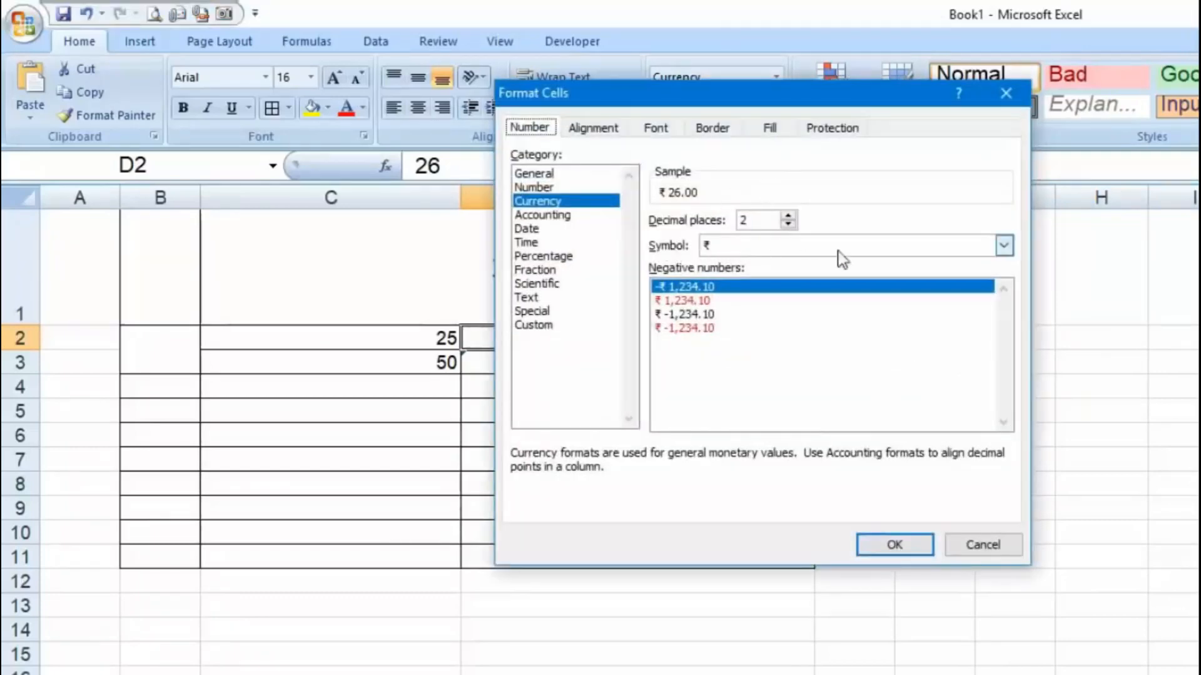
click(1005, 246)
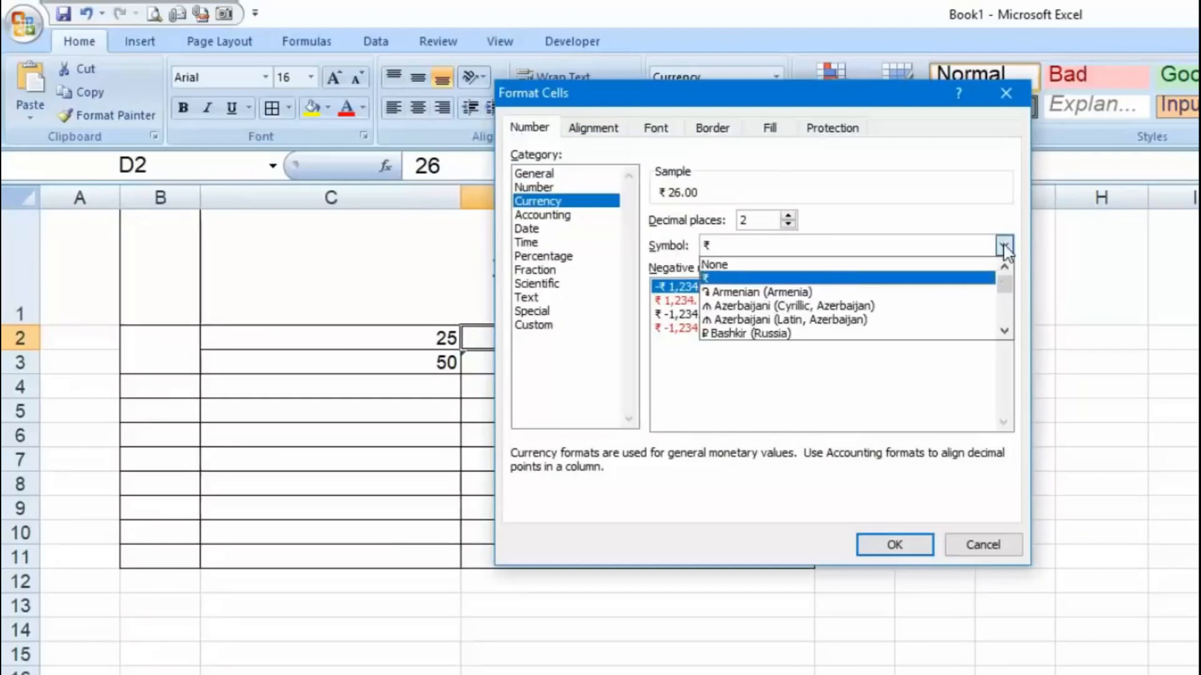
click(1004, 331)
drag(1005, 333, 1014, 342)
click(1020, 445)
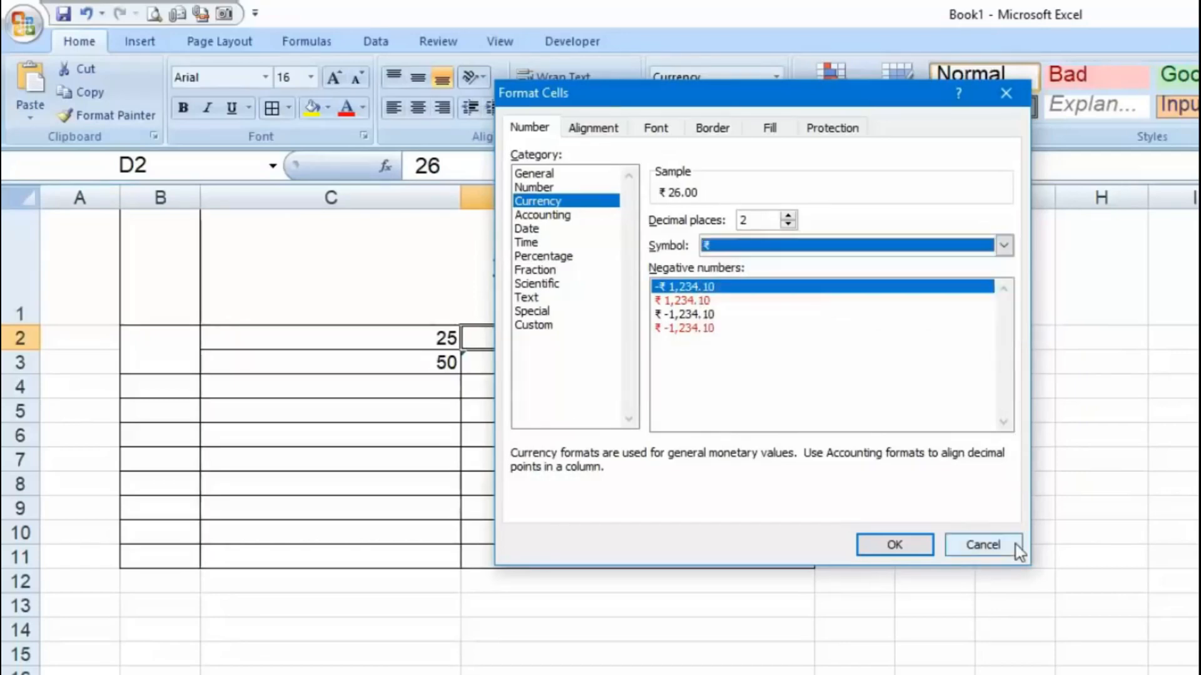
click(983, 543)
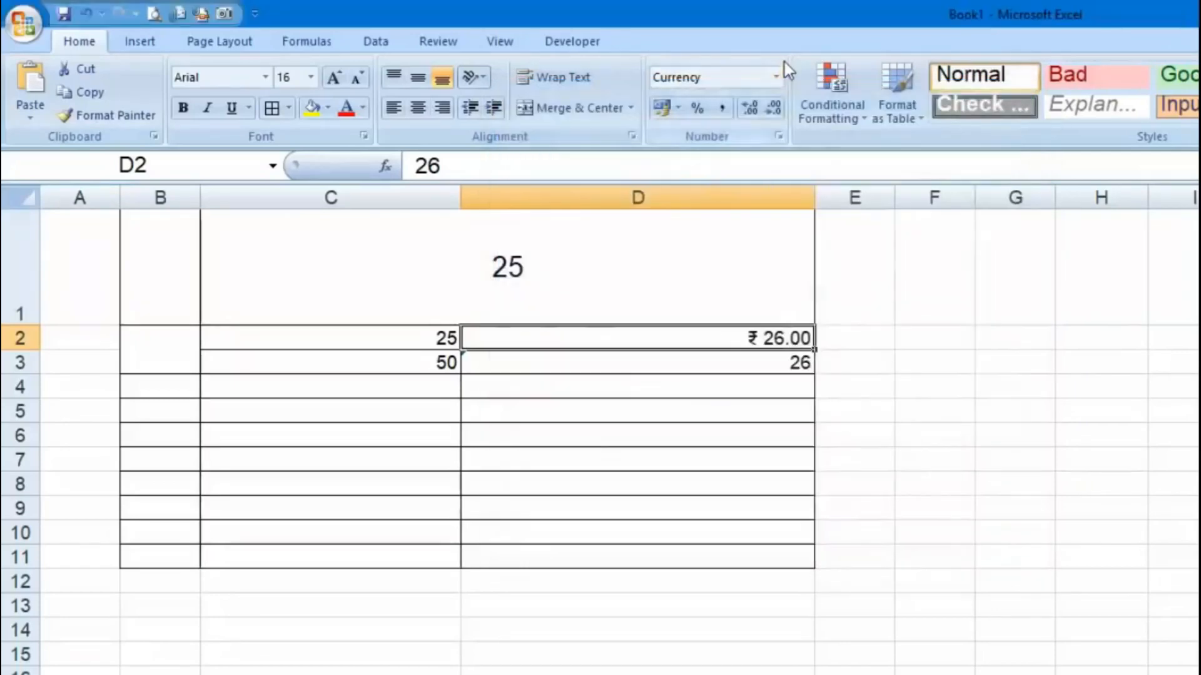
click(777, 78)
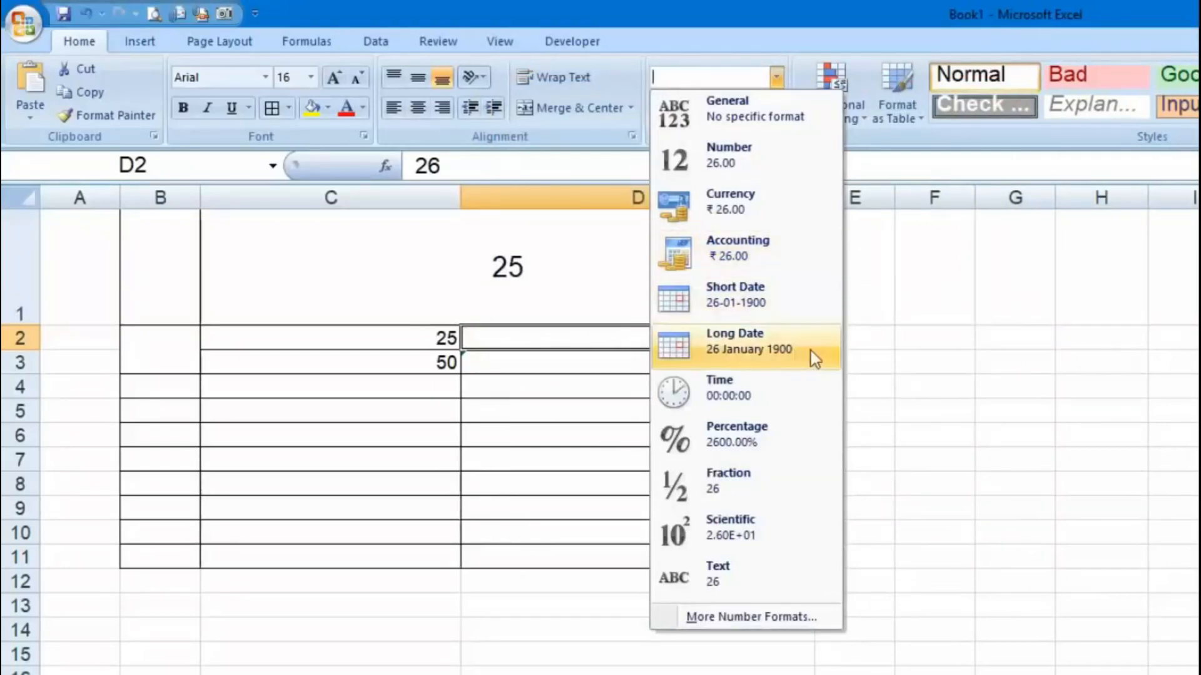
click(732, 202)
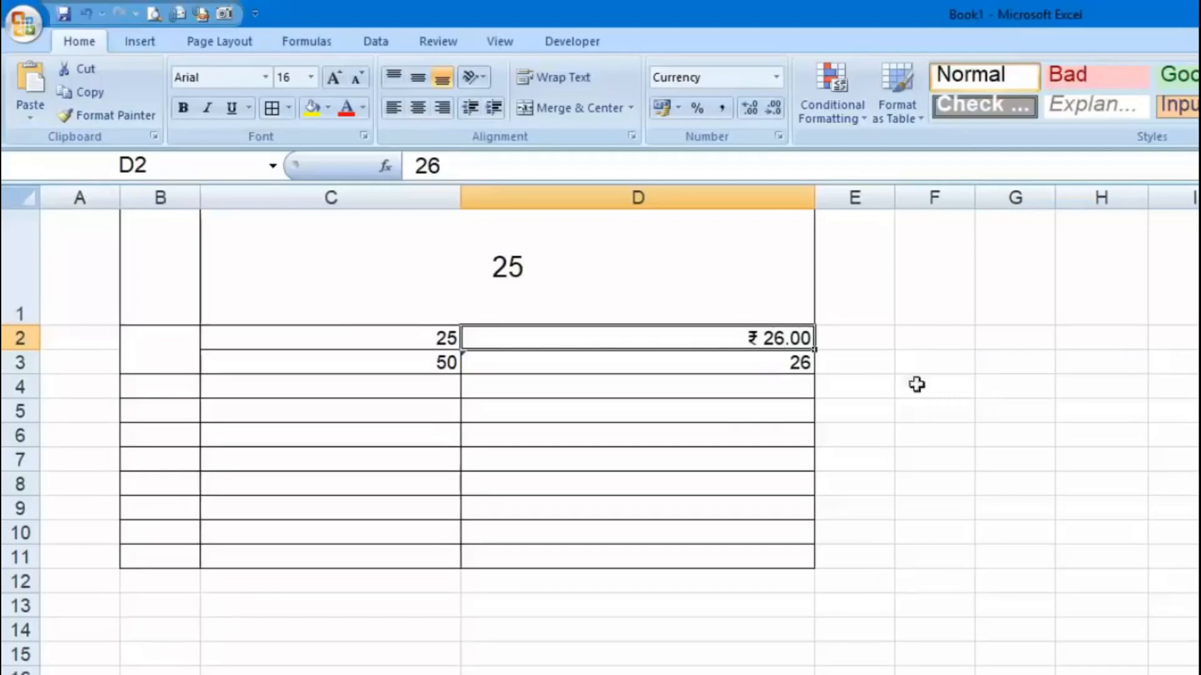
Format cell D3 as Short Date and enter the date 09-07-2019 in it
key(Down)
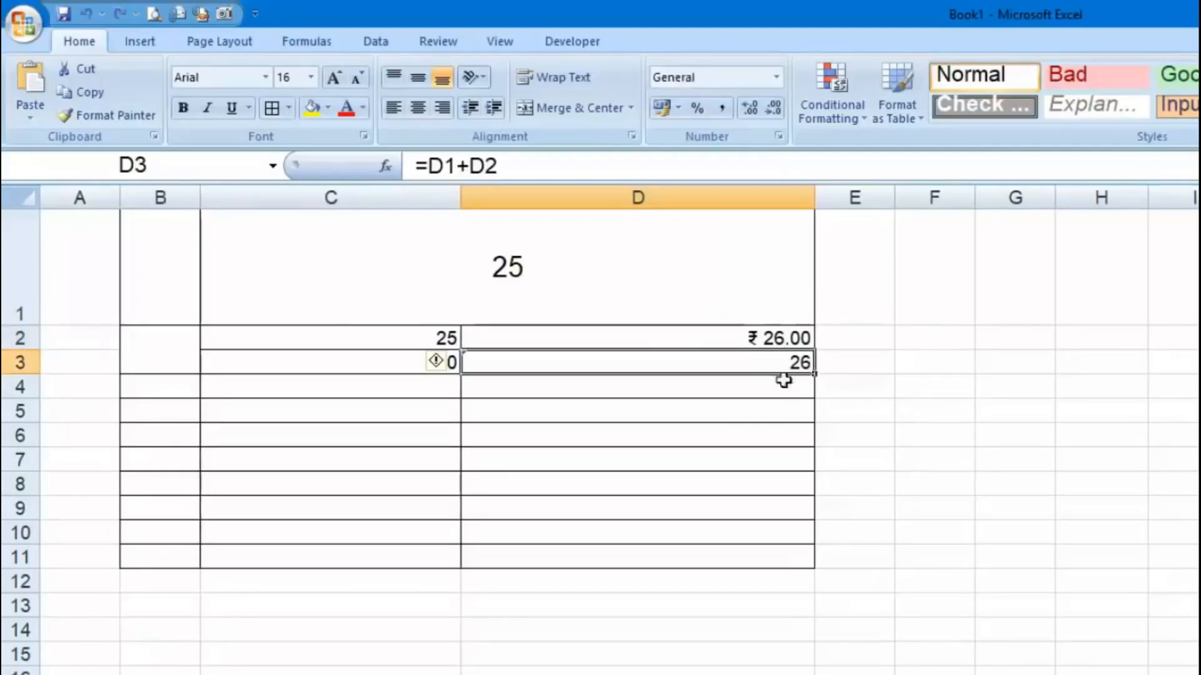
click(776, 77)
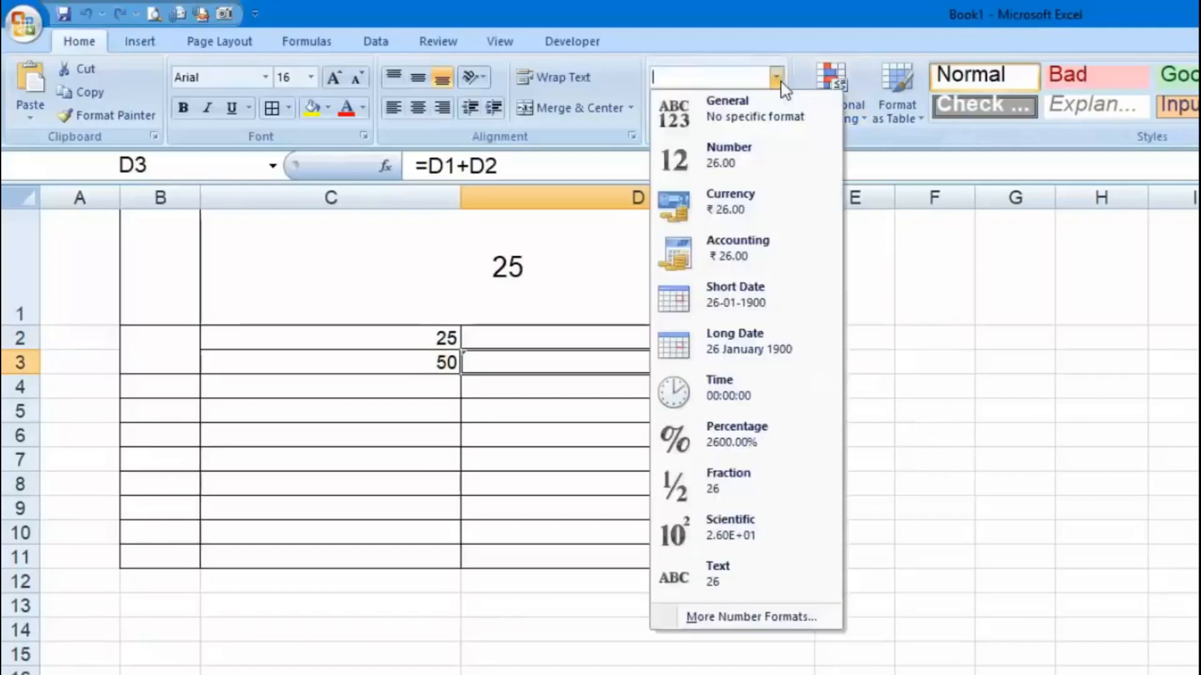
click(770, 290)
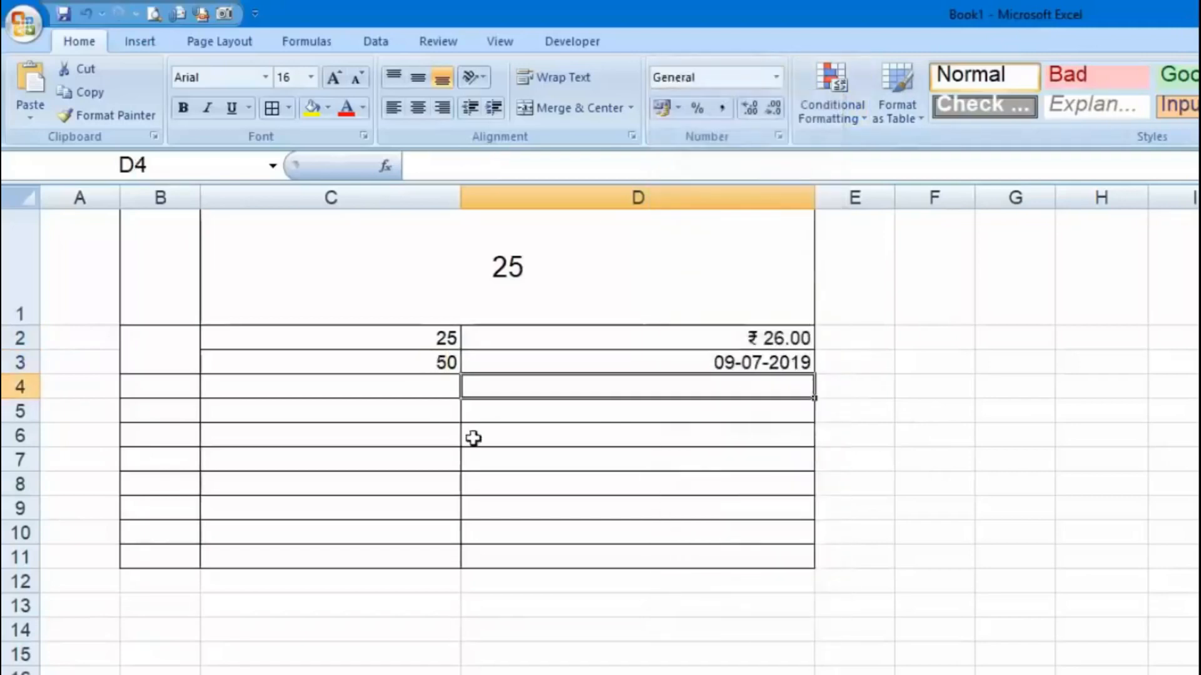
Change the number format of cell D3 to Time
click(778, 357)
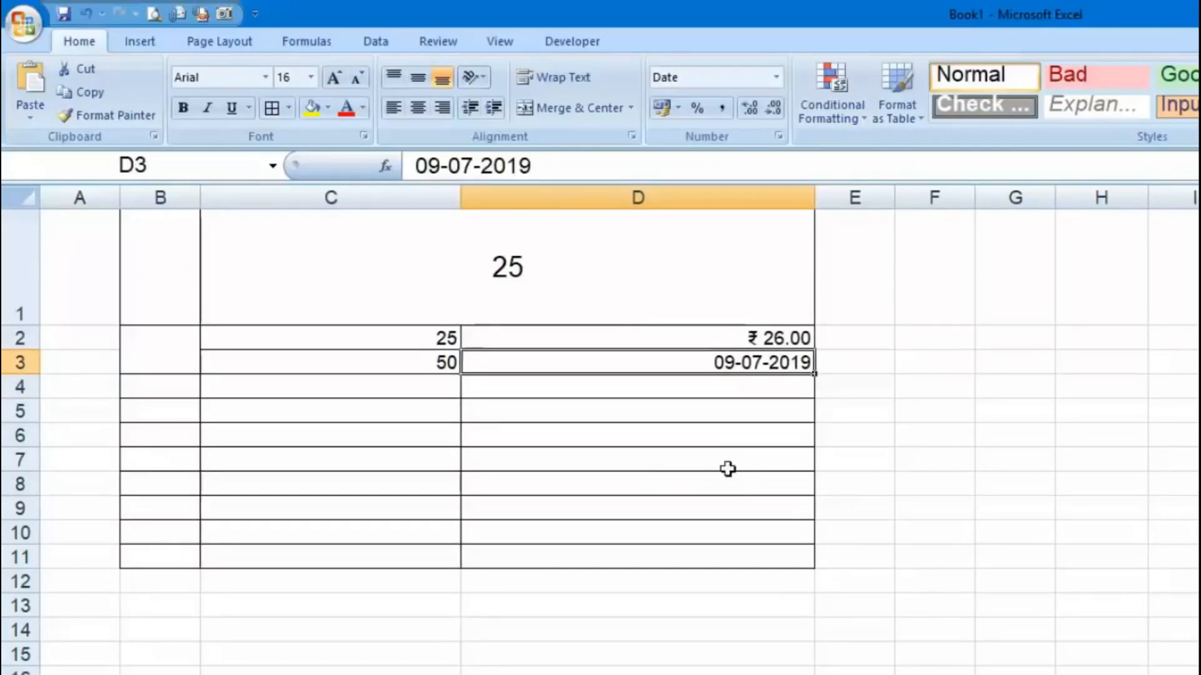
click(777, 76)
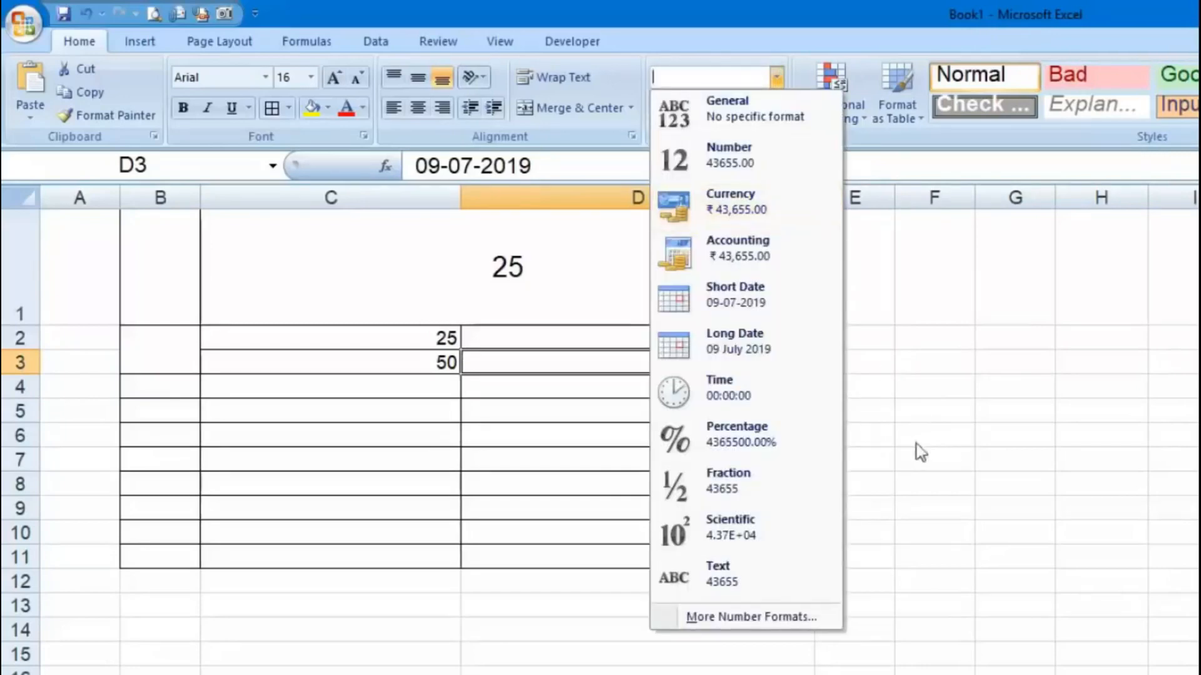
click(780, 391)
Format cell C3 as Percentage and replace its formula with 5%
click(777, 77)
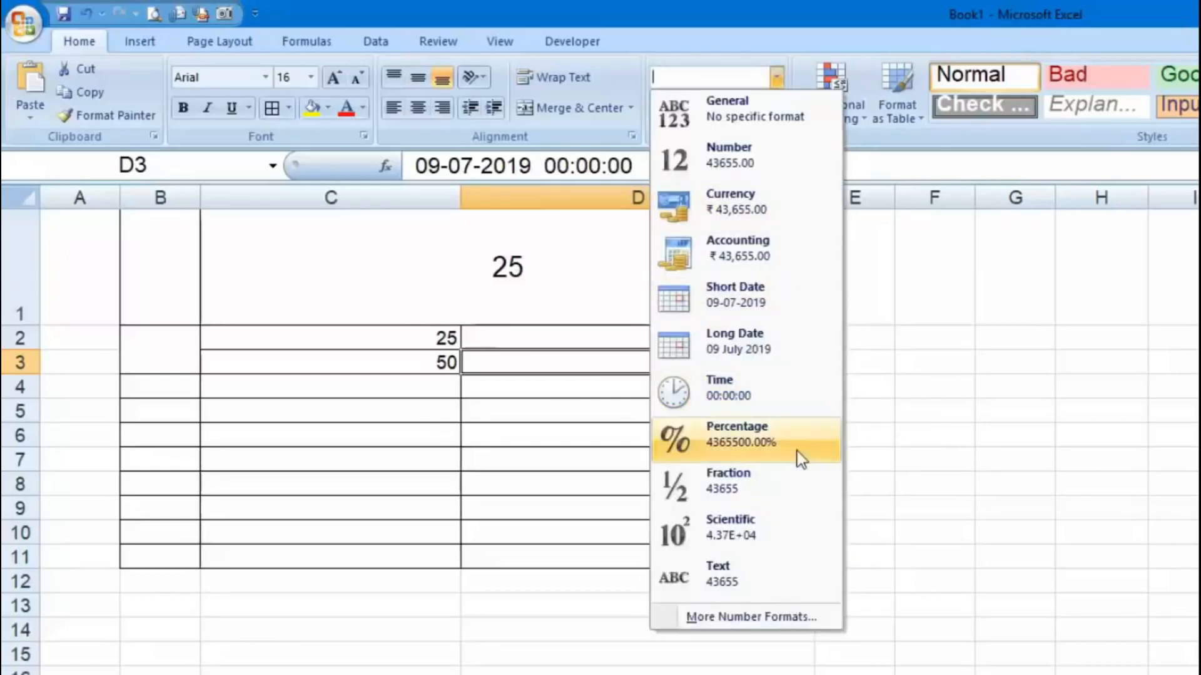
click(421, 357)
click(421, 362)
click(777, 76)
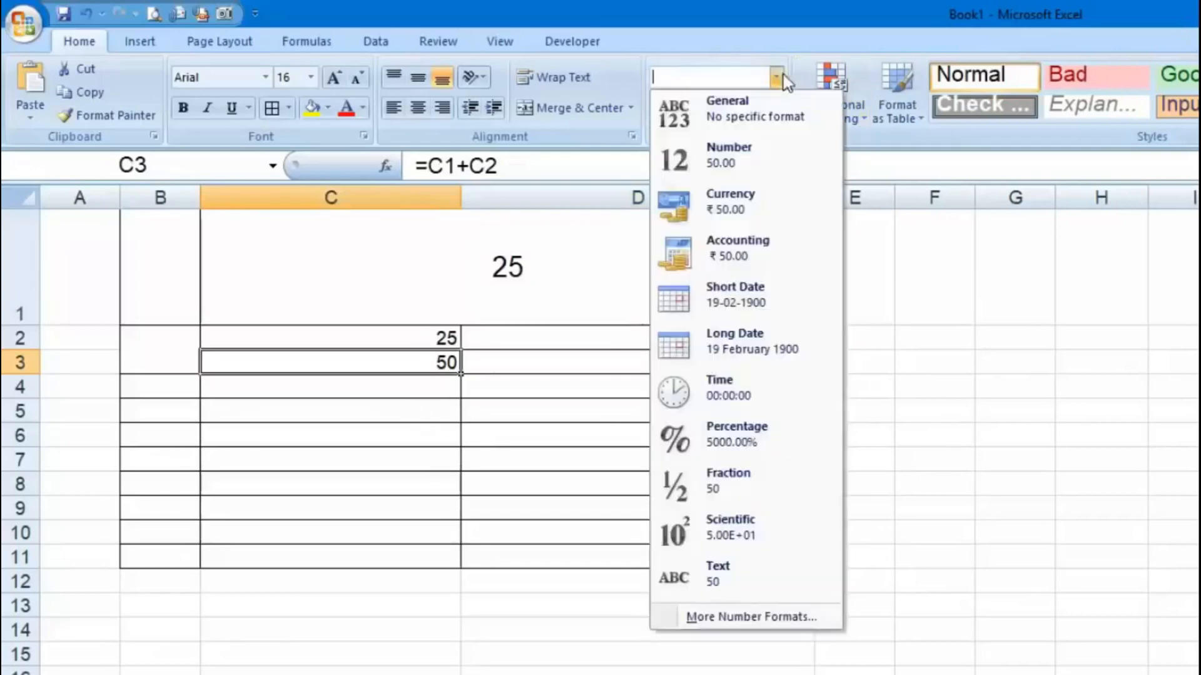
click(788, 430)
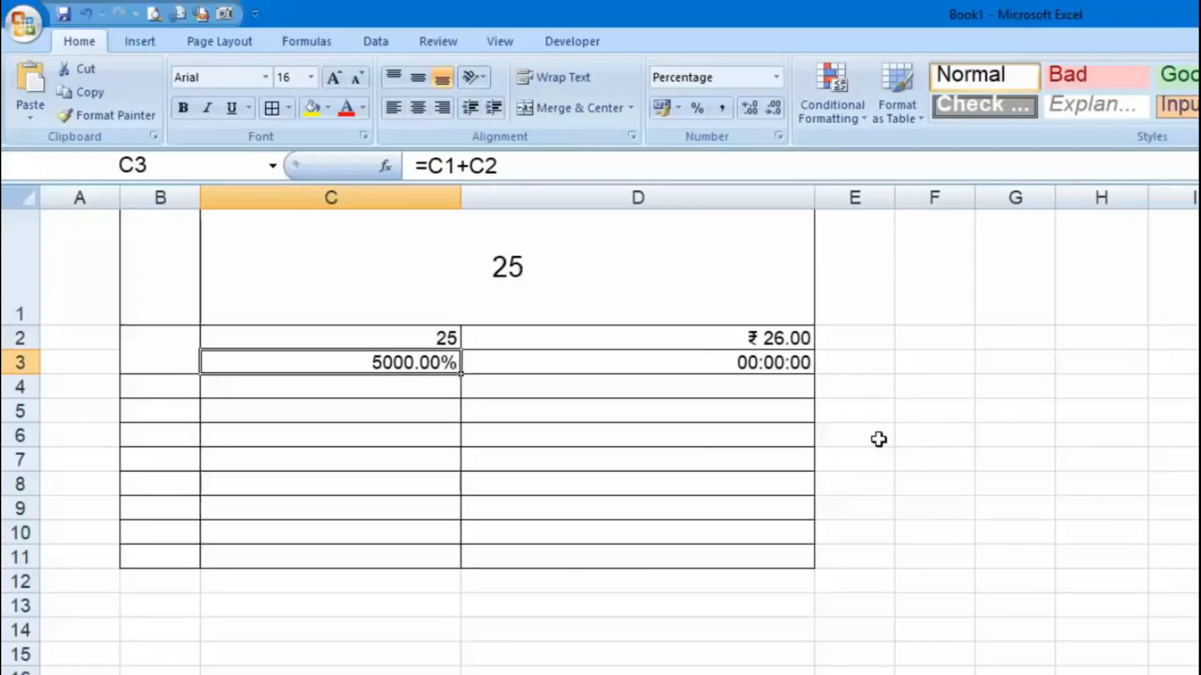
text(5%)
key(ctrl+Return)
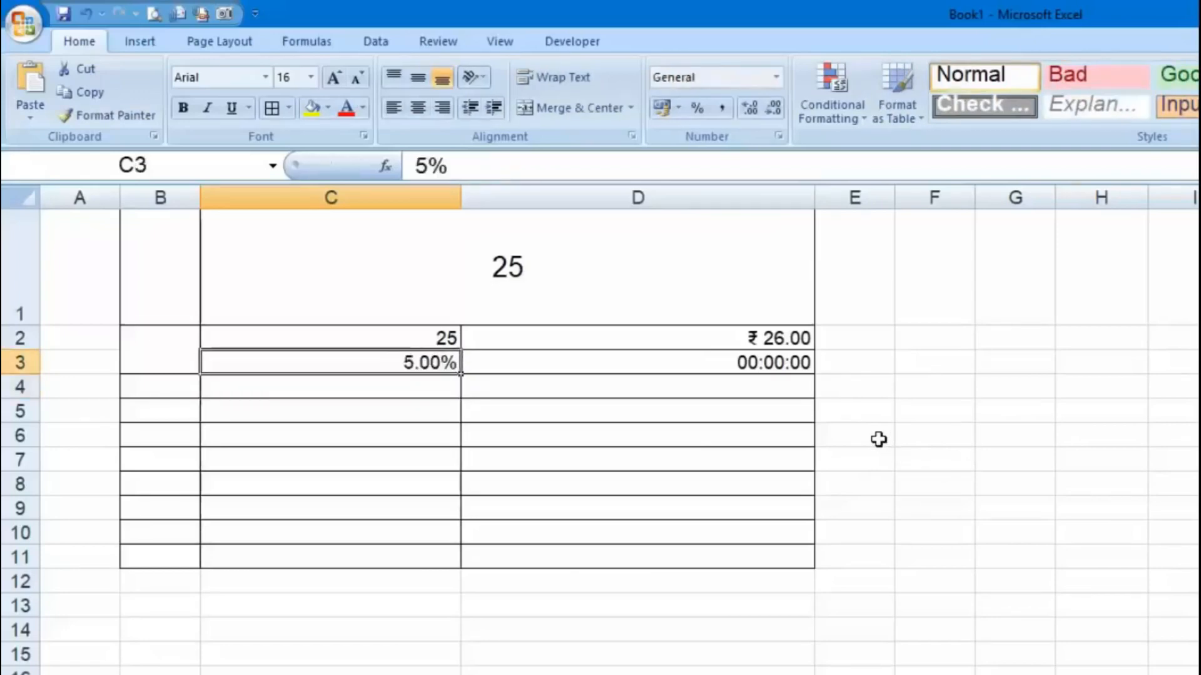
Enter the formula =C2*C3 in cell C4 to calculate the percentage of the value in C2
key(Up)
key(Down)
key(Down)
text(=)
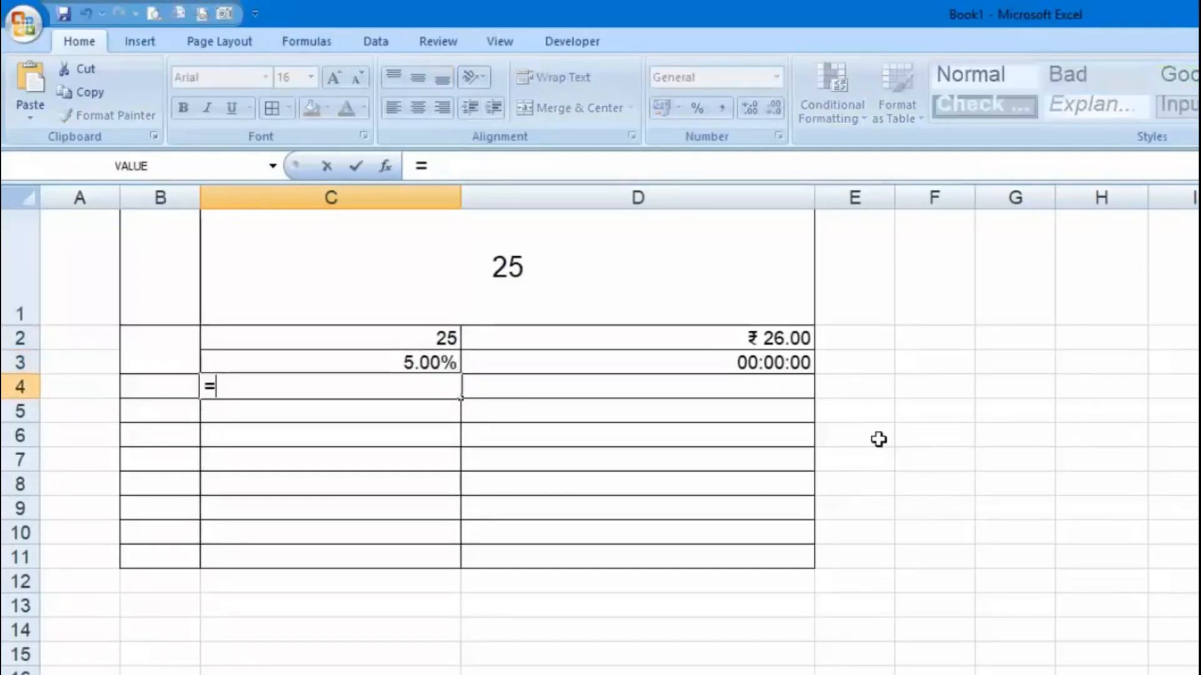
key(Up)
key(Up)
text(*)
key(Down)
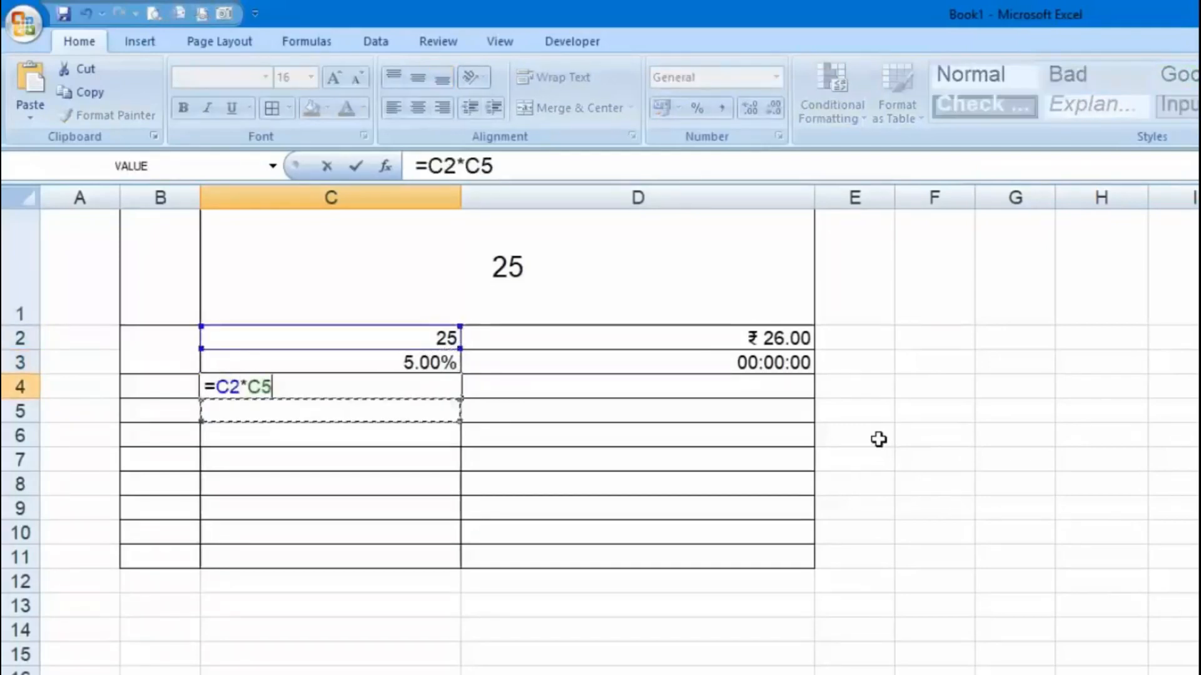
key(Up)
key(Up)
key(Return)
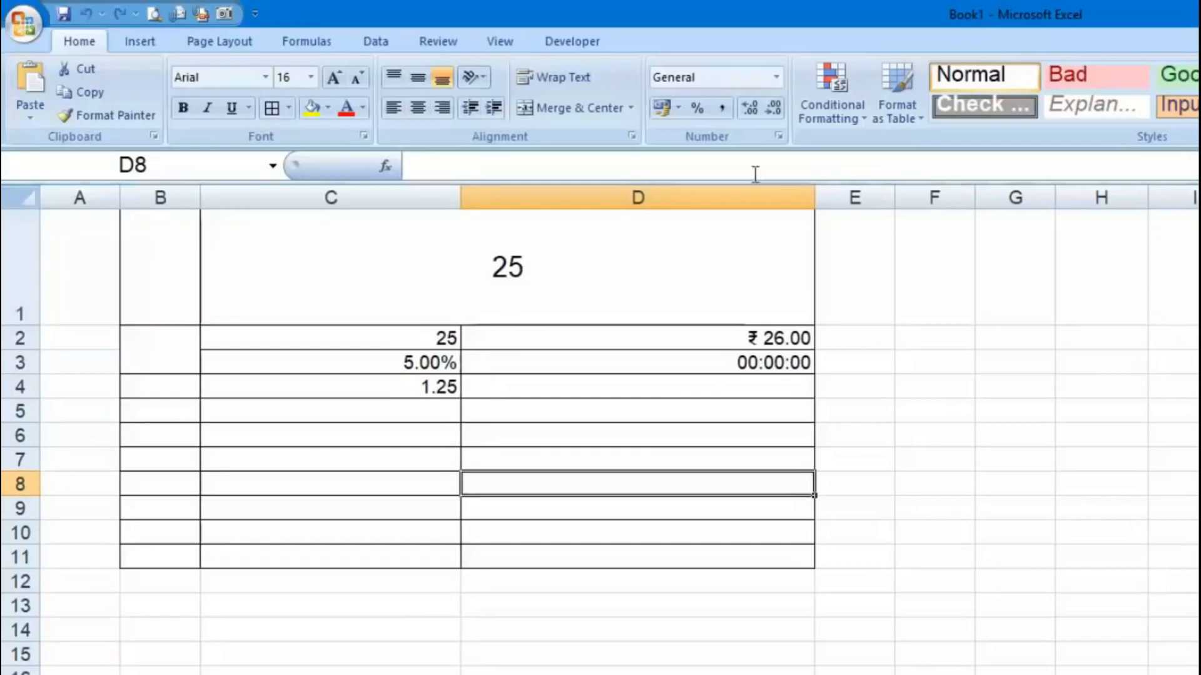
Add conditional formatting to C2:C8 that marks values less than 15 with Light Red Fill with Dark Red Text
click(851, 108)
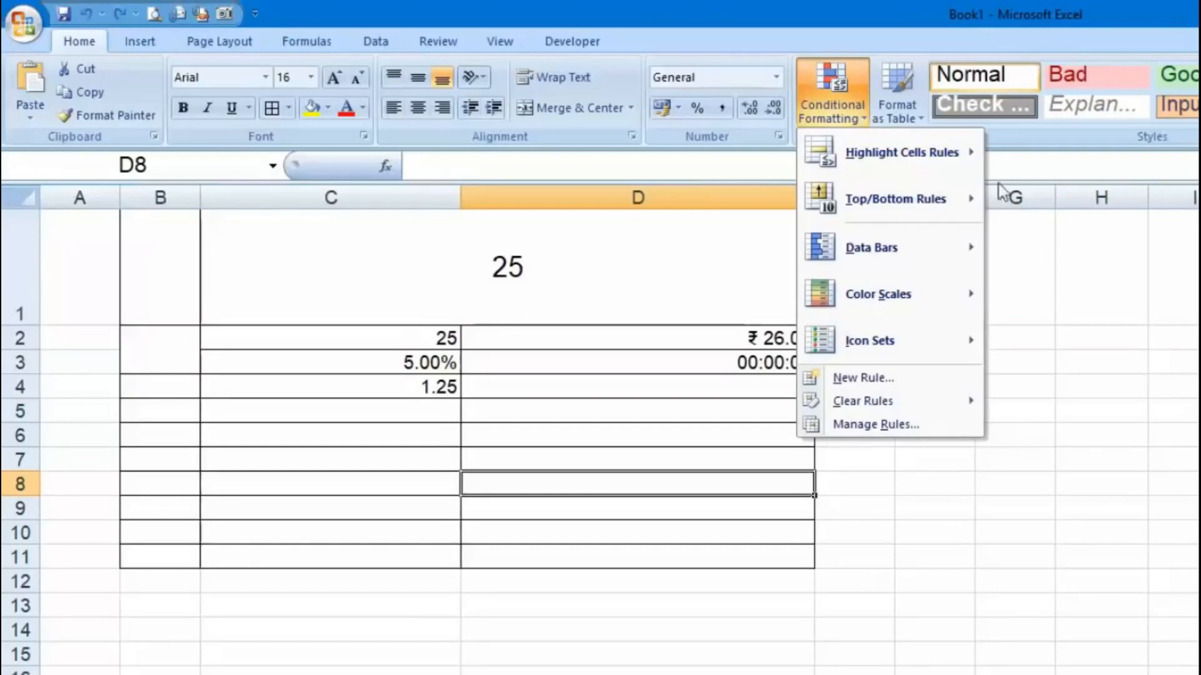
mouse_move(922, 149)
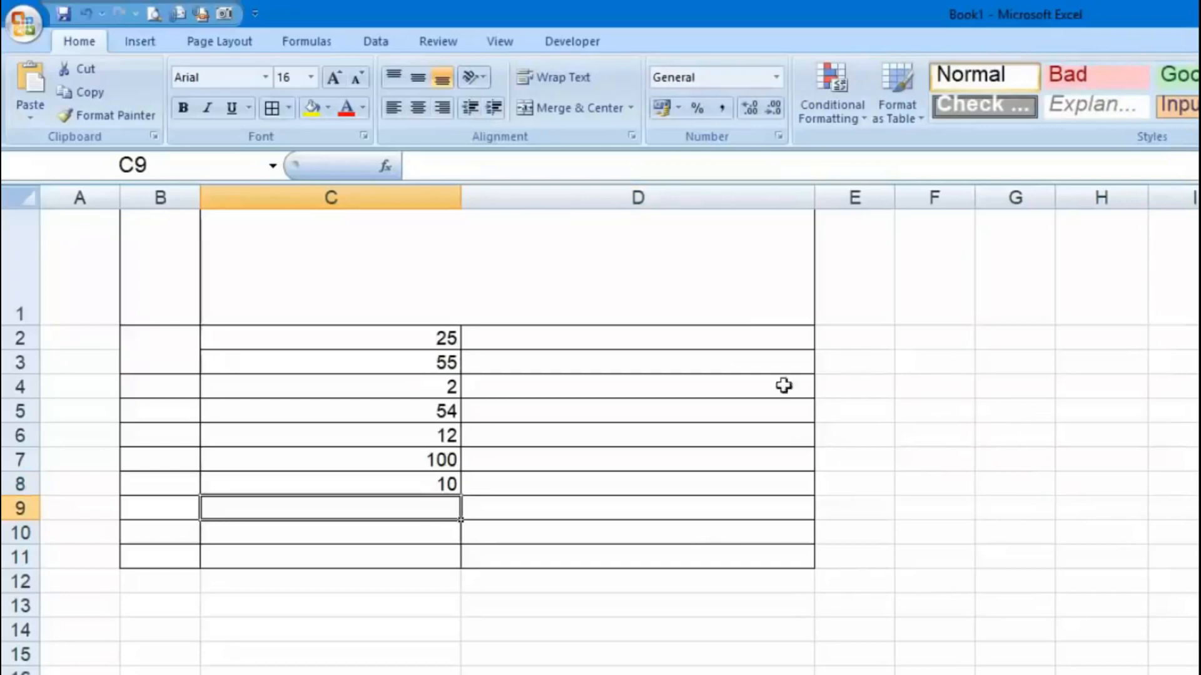
drag(448, 331, 463, 487)
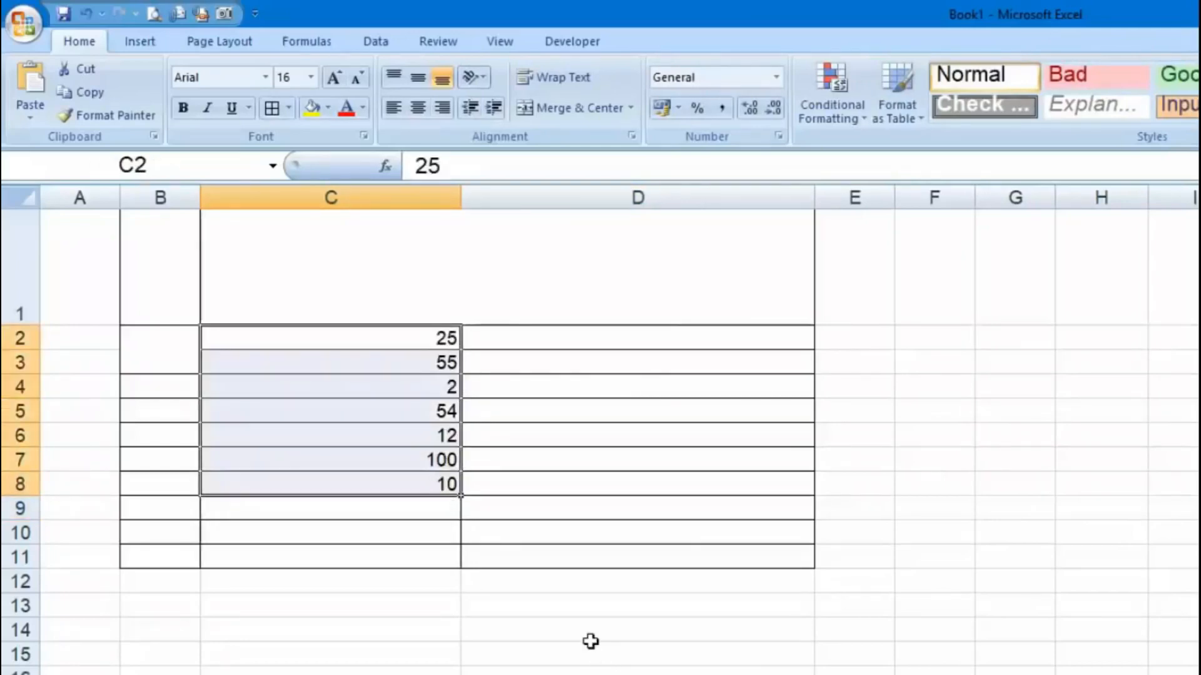
click(847, 122)
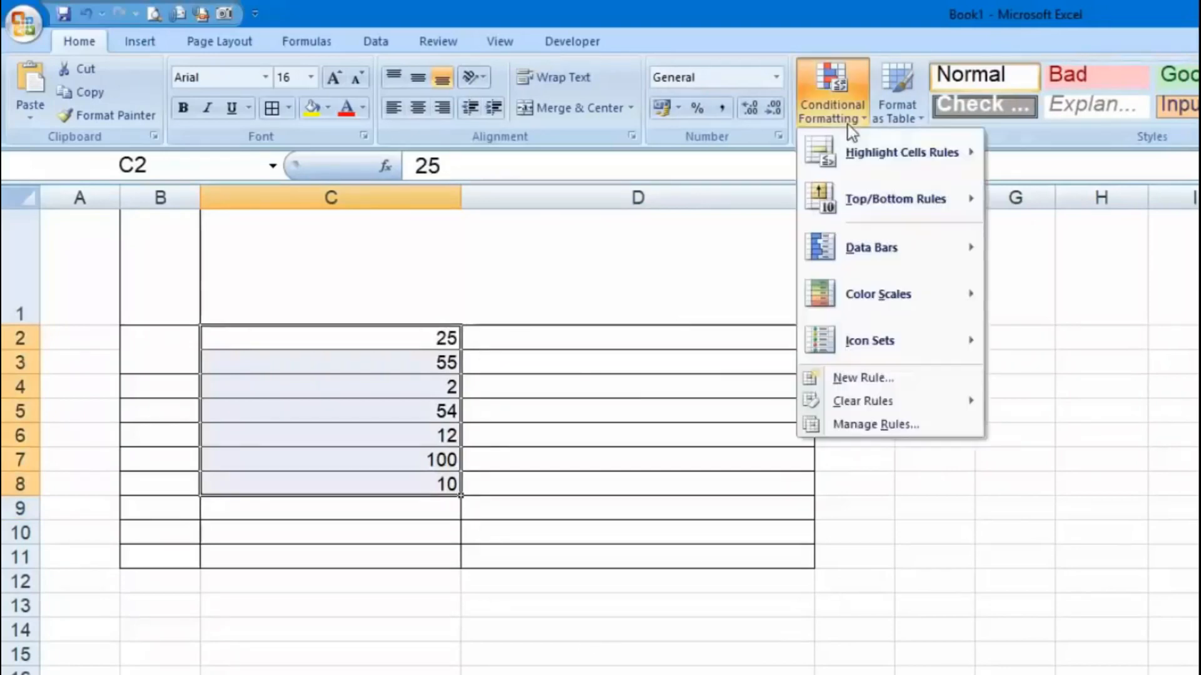
mouse_move(875, 169)
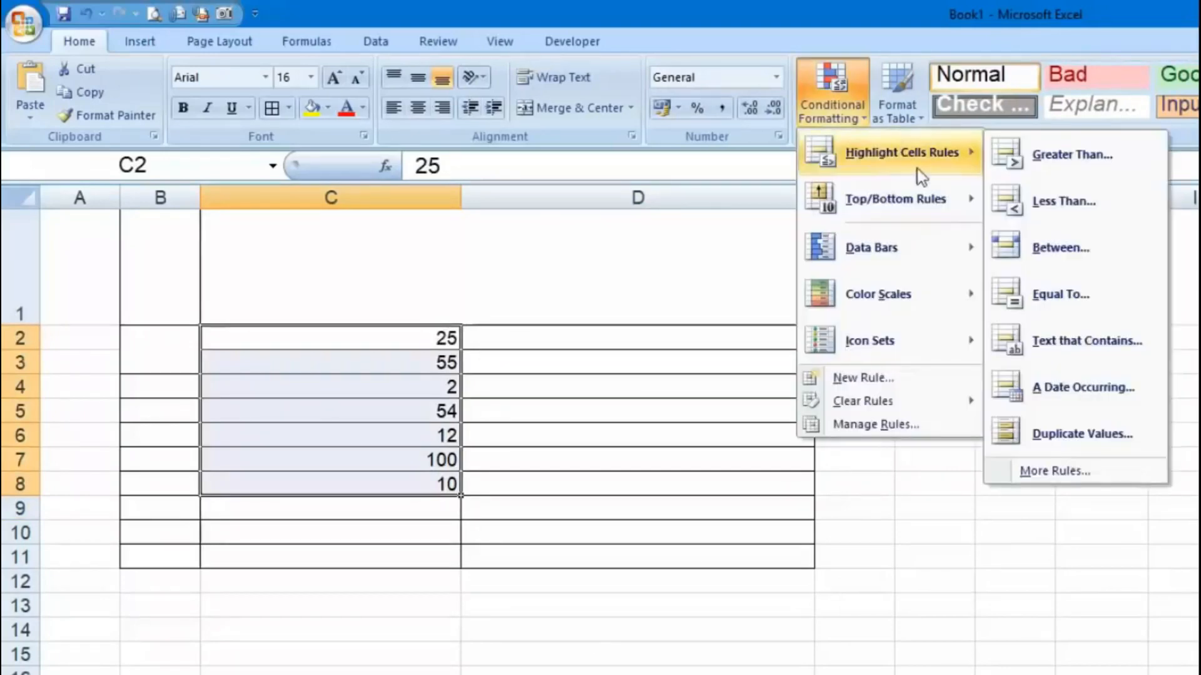
click(1064, 201)
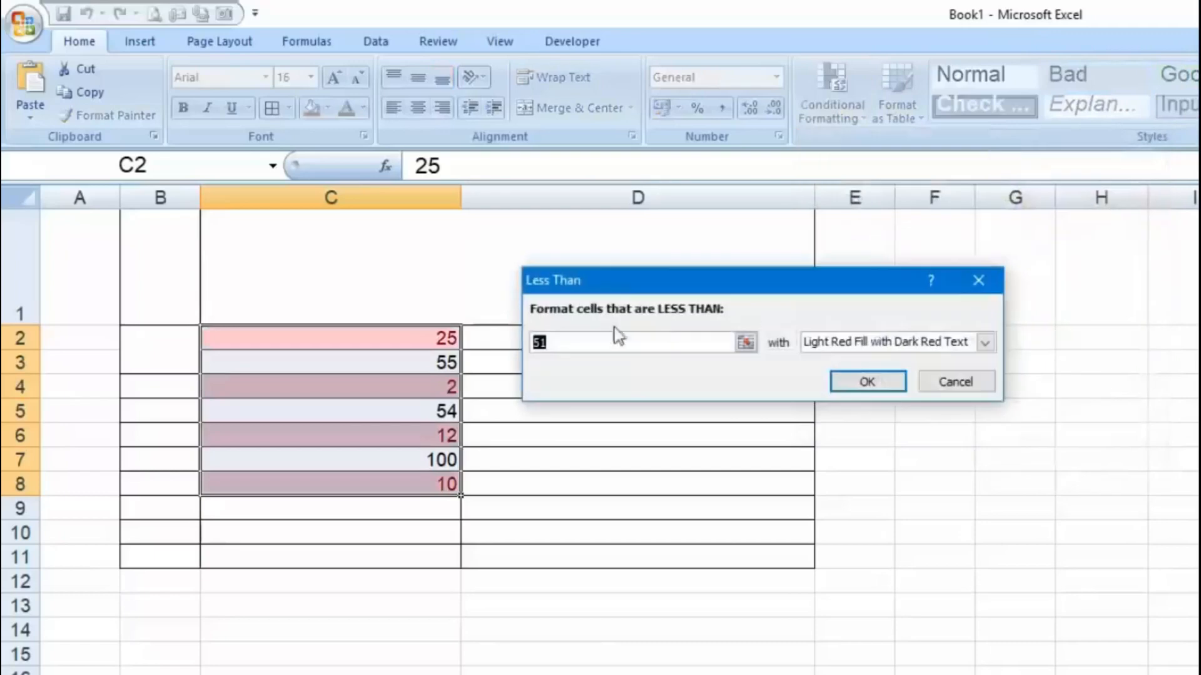
text(15)
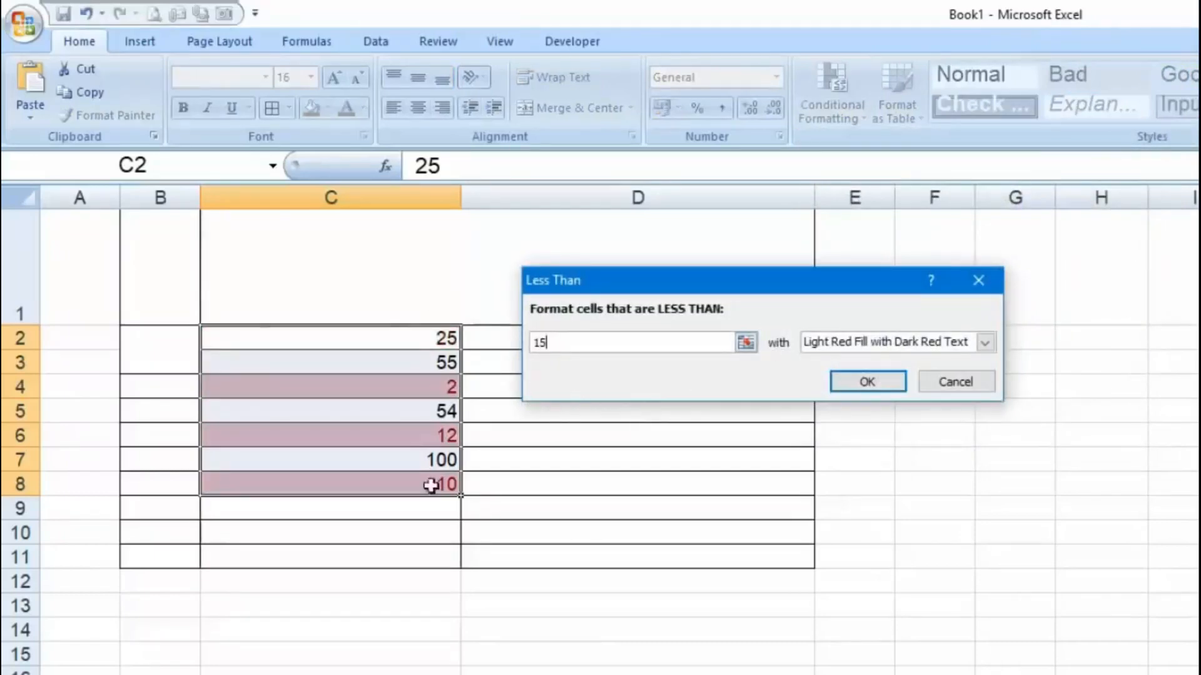
click(886, 387)
click(690, 450)
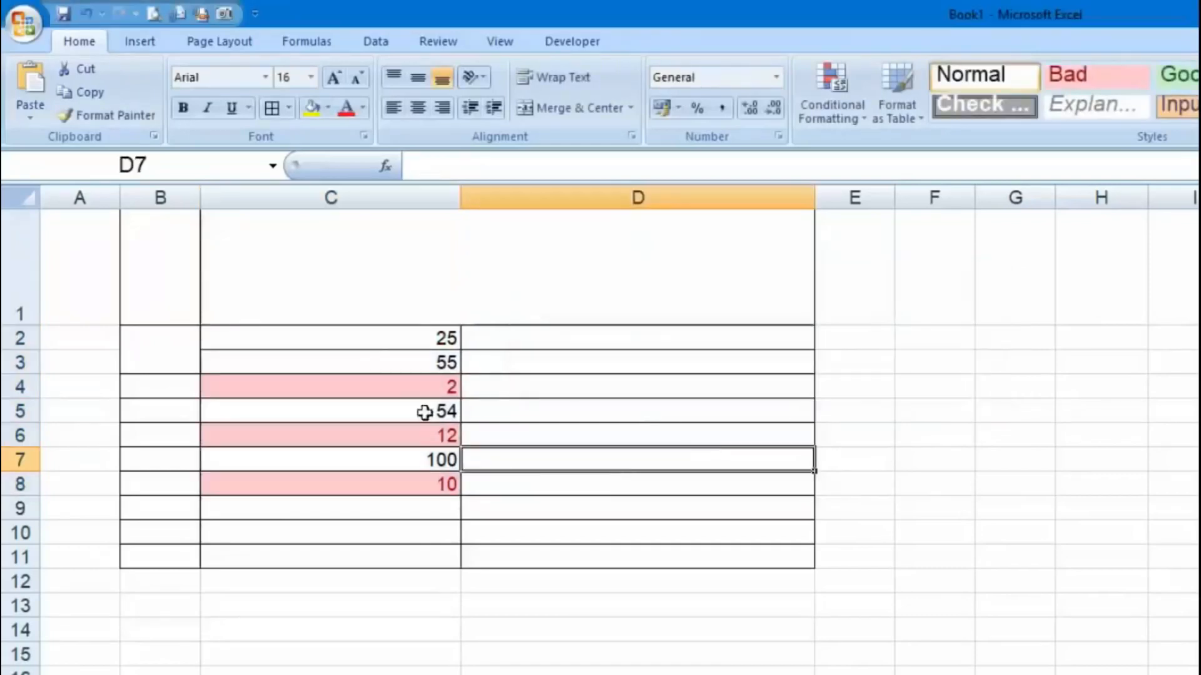
Replace the value in cell C2 with 13 to test the conditional formatting rule
click(362, 344)
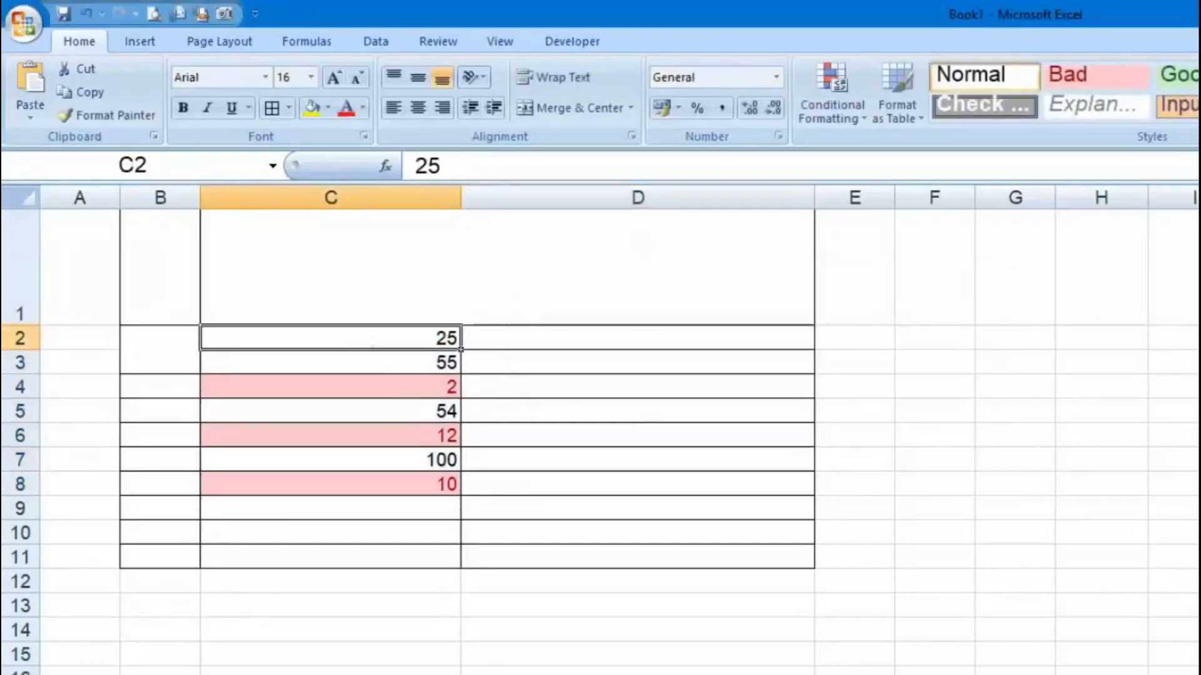
text(13)
key(Return)
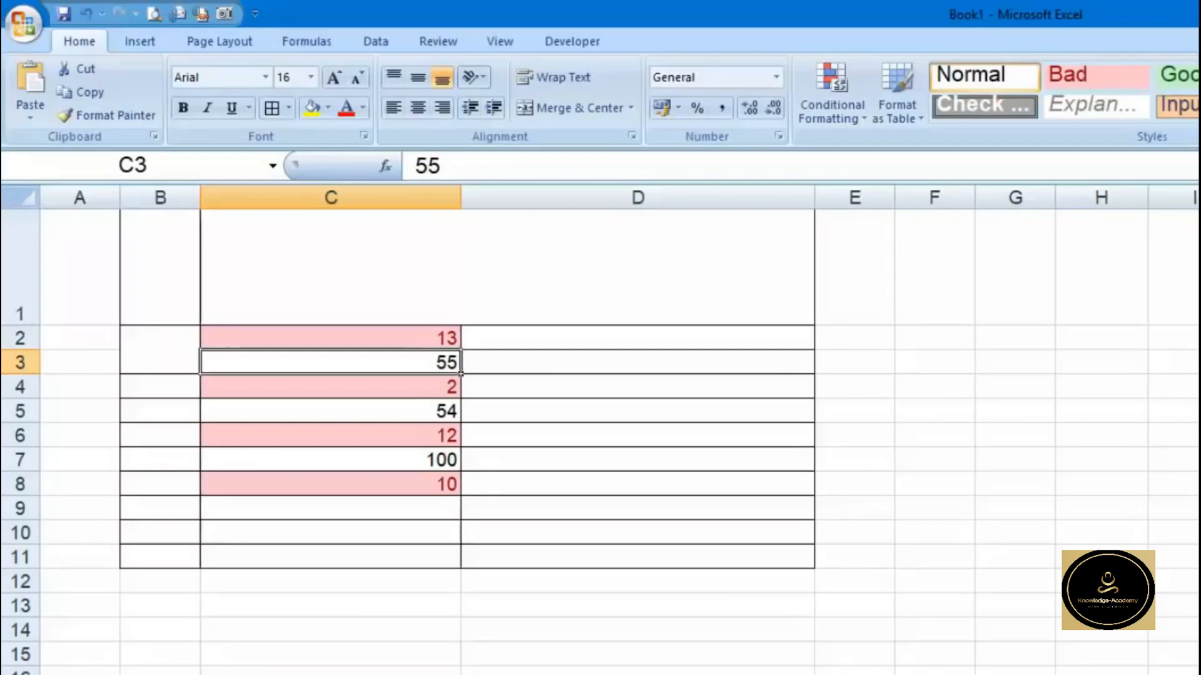
Delete columns B to D with the sample data and deselect the columns
drag(160, 197, 746, 199)
right_click(746, 200)
click(834, 338)
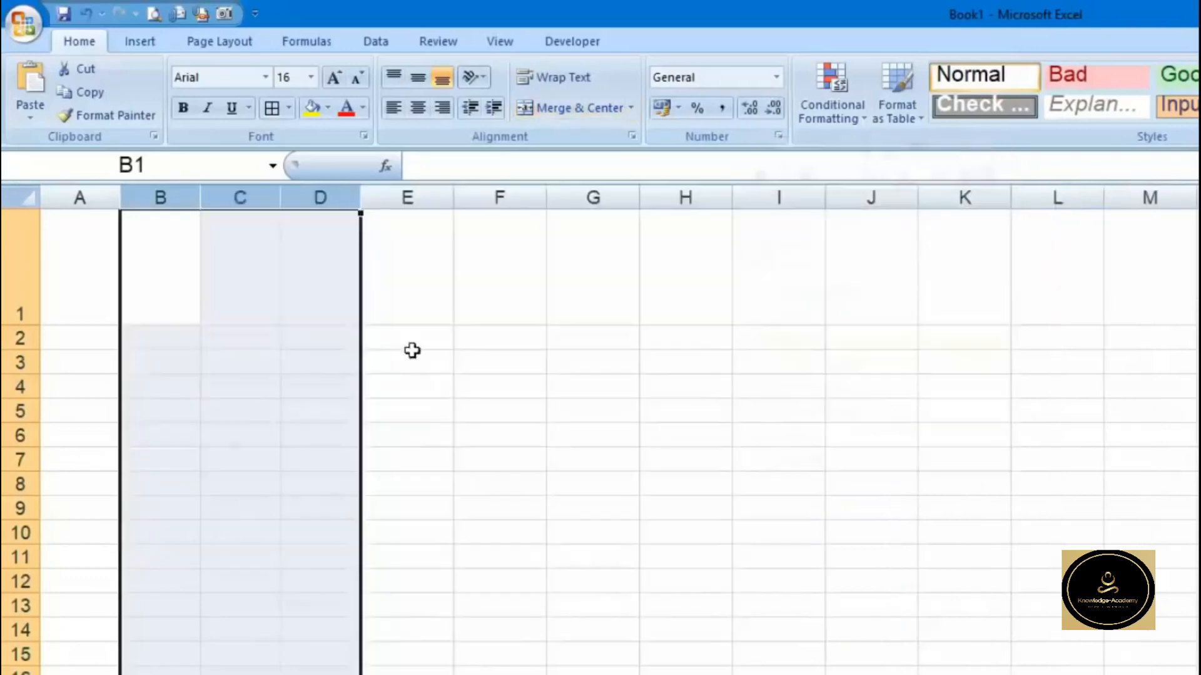
click(139, 344)
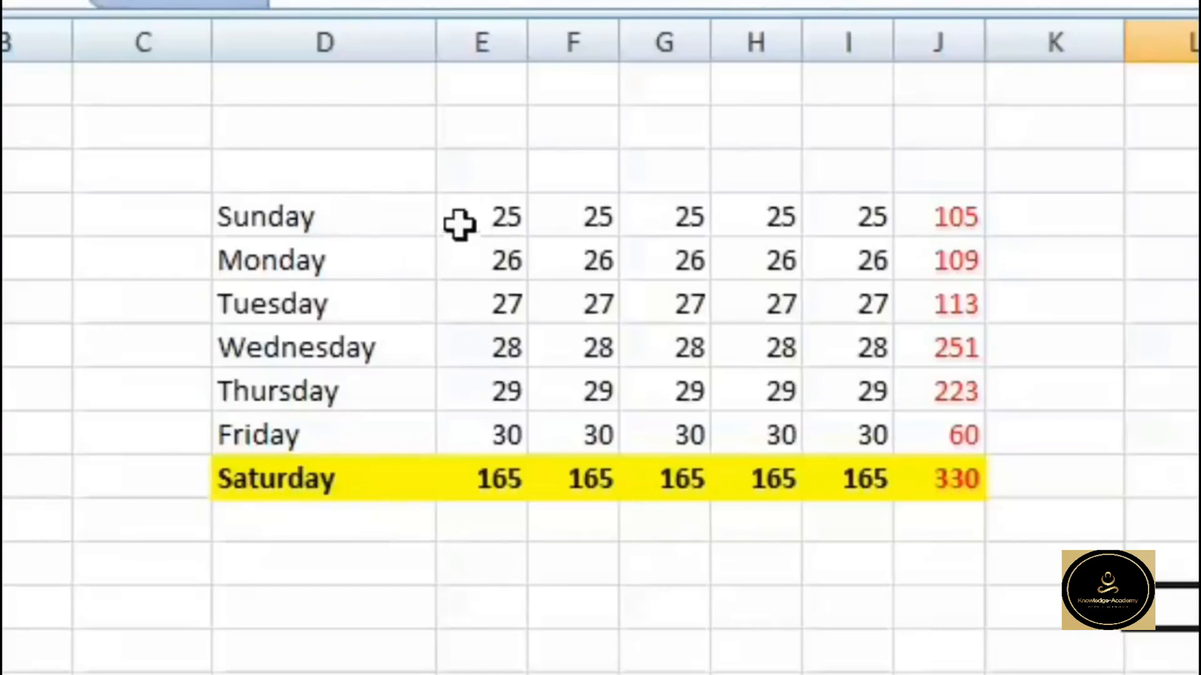
Examine the red values in column J and the highlighted Saturday row of the weekday table
click(938, 209)
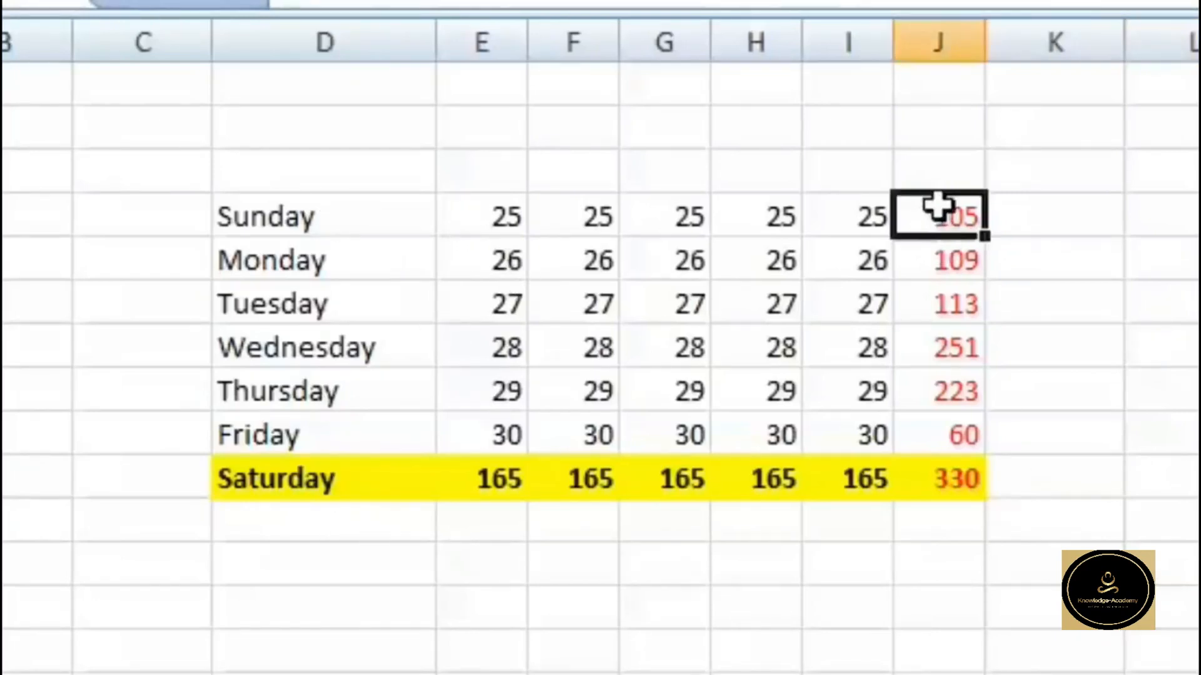
click(951, 262)
click(951, 341)
click(955, 433)
click(956, 484)
click(815, 490)
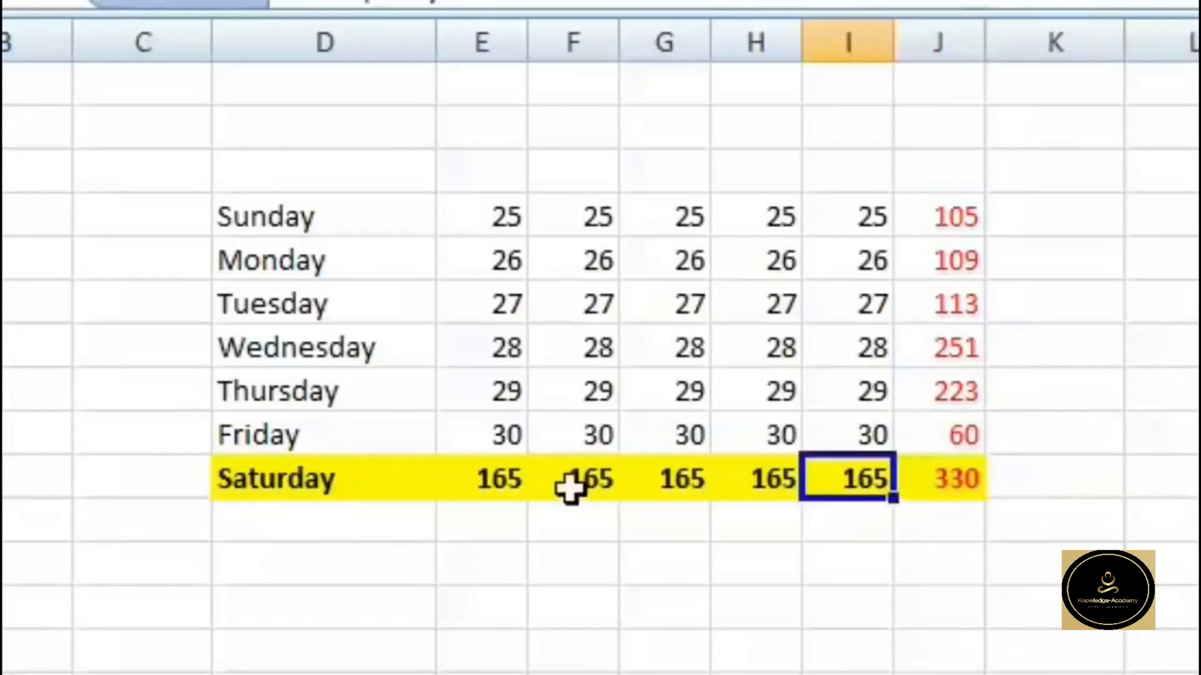
click(569, 488)
click(384, 488)
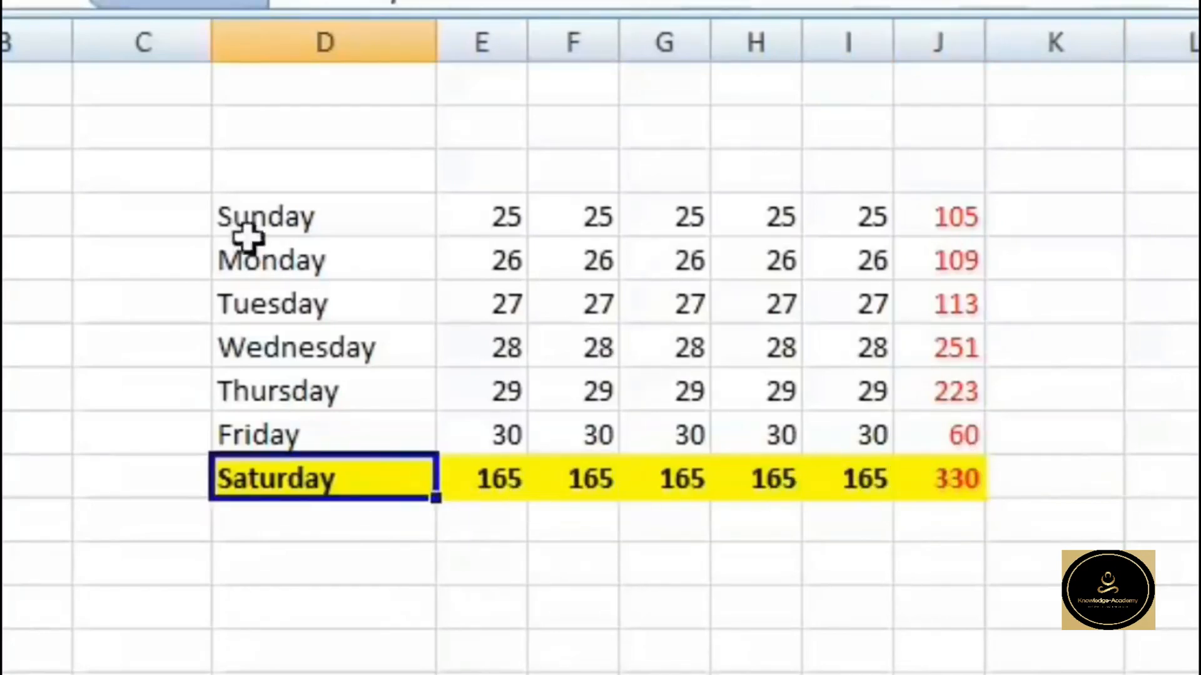
Apply All Borders to every cell of the weekday table D4:J10 and deselect it
drag(248, 237, 944, 476)
click(294, 1)
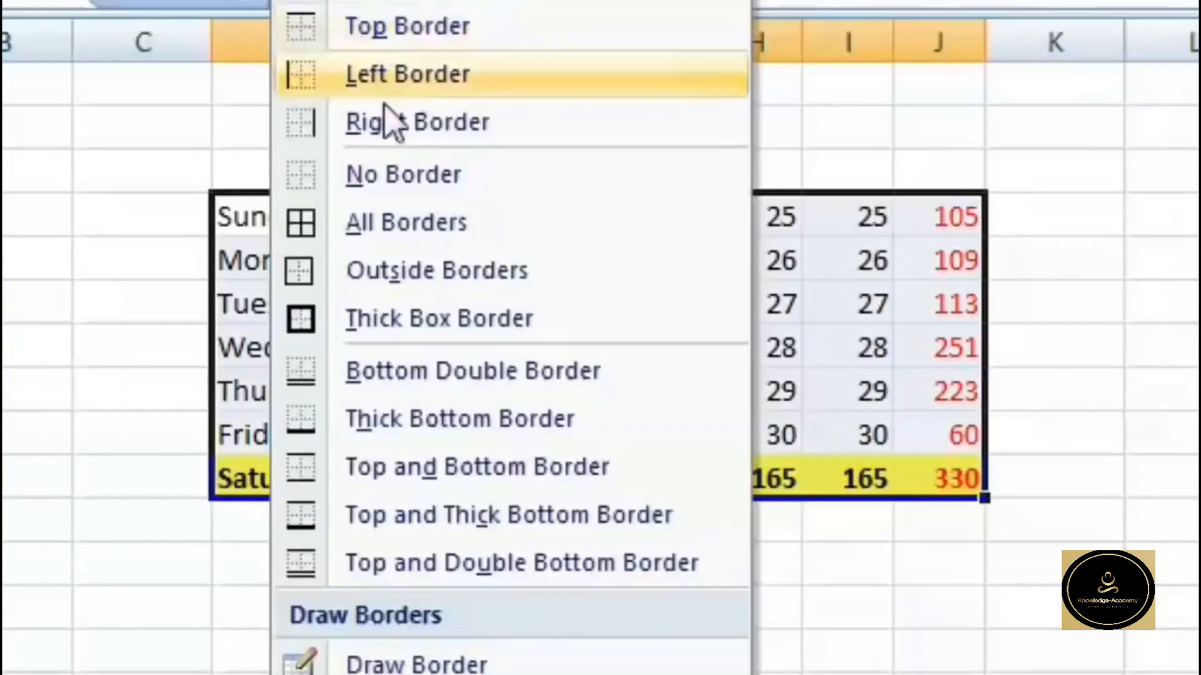
click(415, 227)
click(1004, 572)
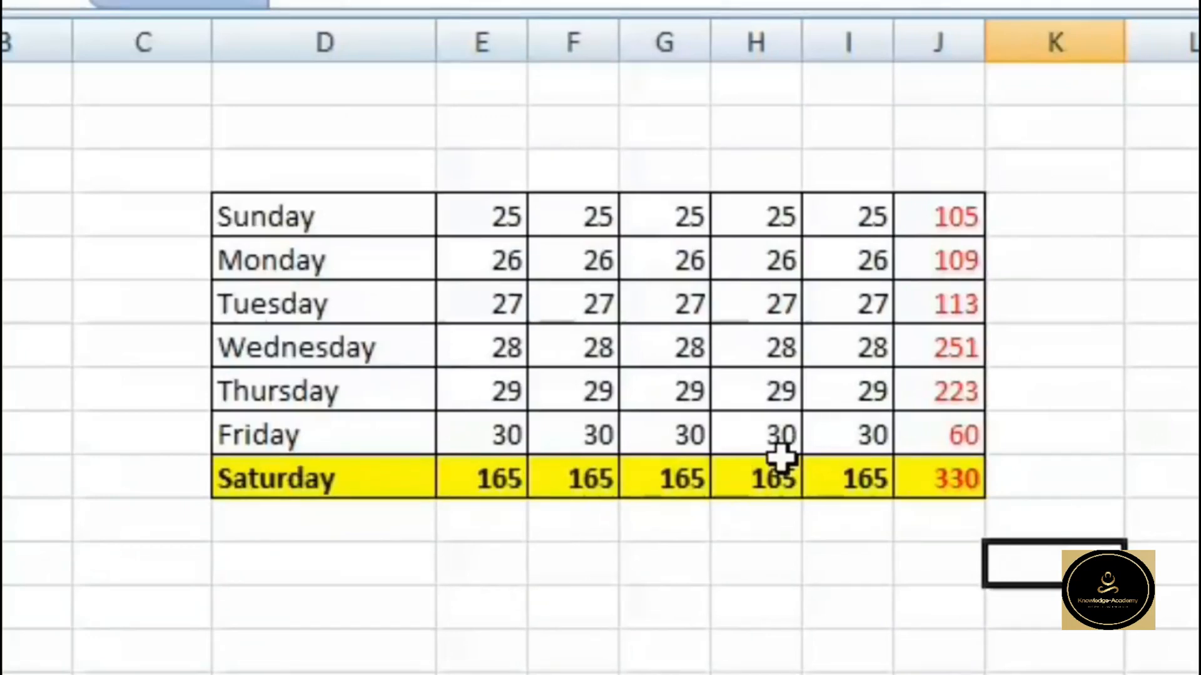
Copy the bordered weekday table D4:J10 and paste it with its formatting below the original, starting at D13
drag(281, 208, 942, 478)
key(ctrl+c)
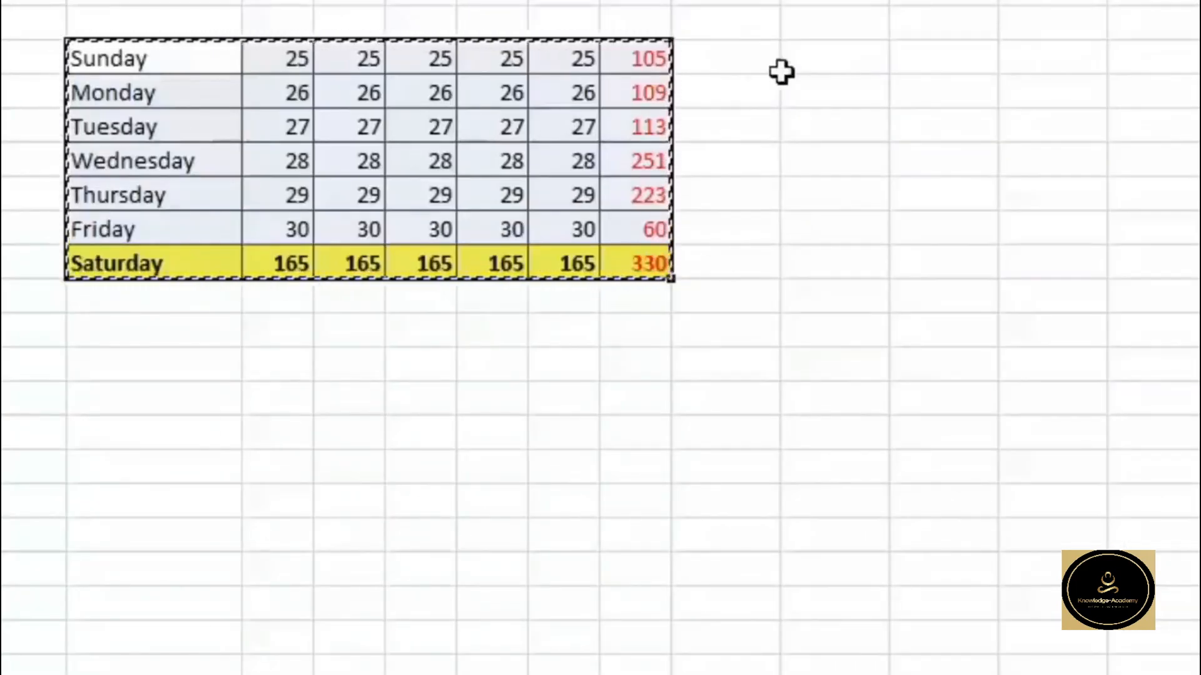
right_click(101, 368)
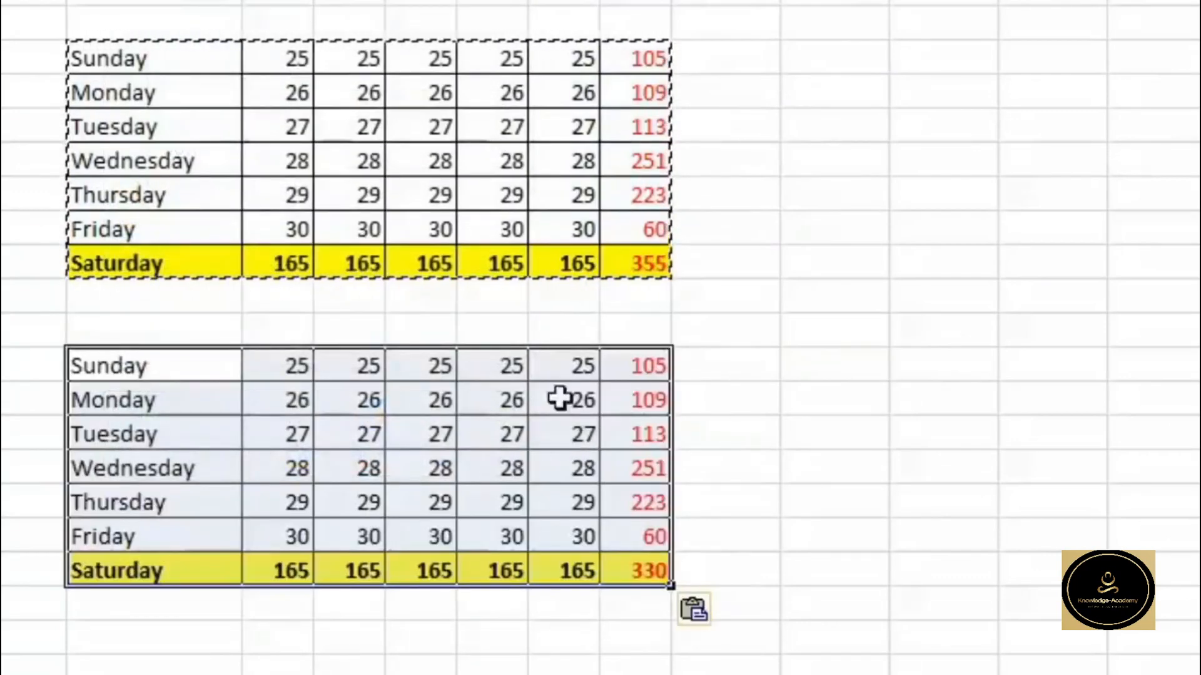
click(731, 445)
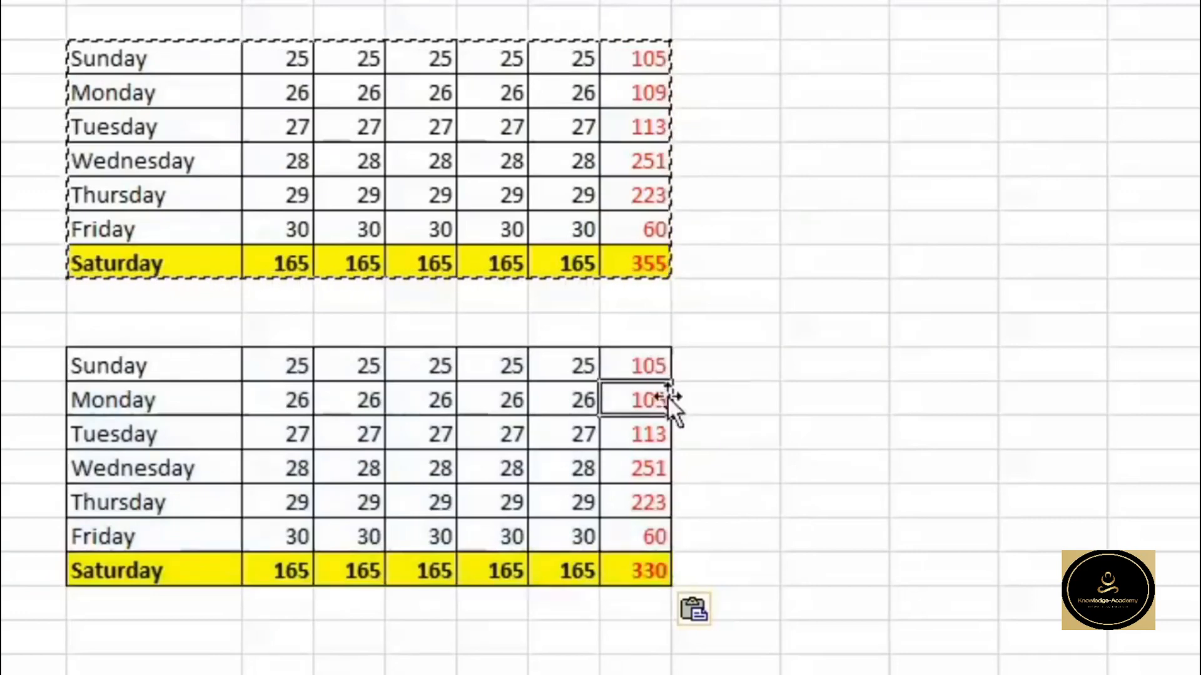
click(645, 537)
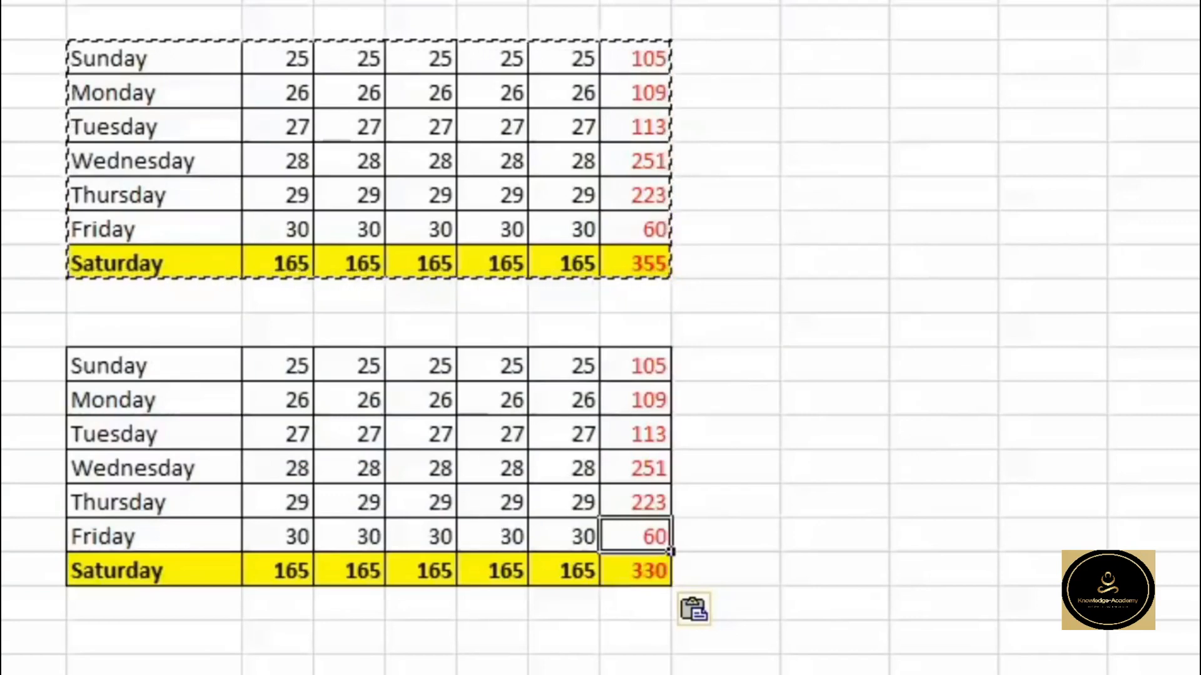
Paste only the formulas of the copied weekday table at cell L4 using Paste Special
click(853, 91)
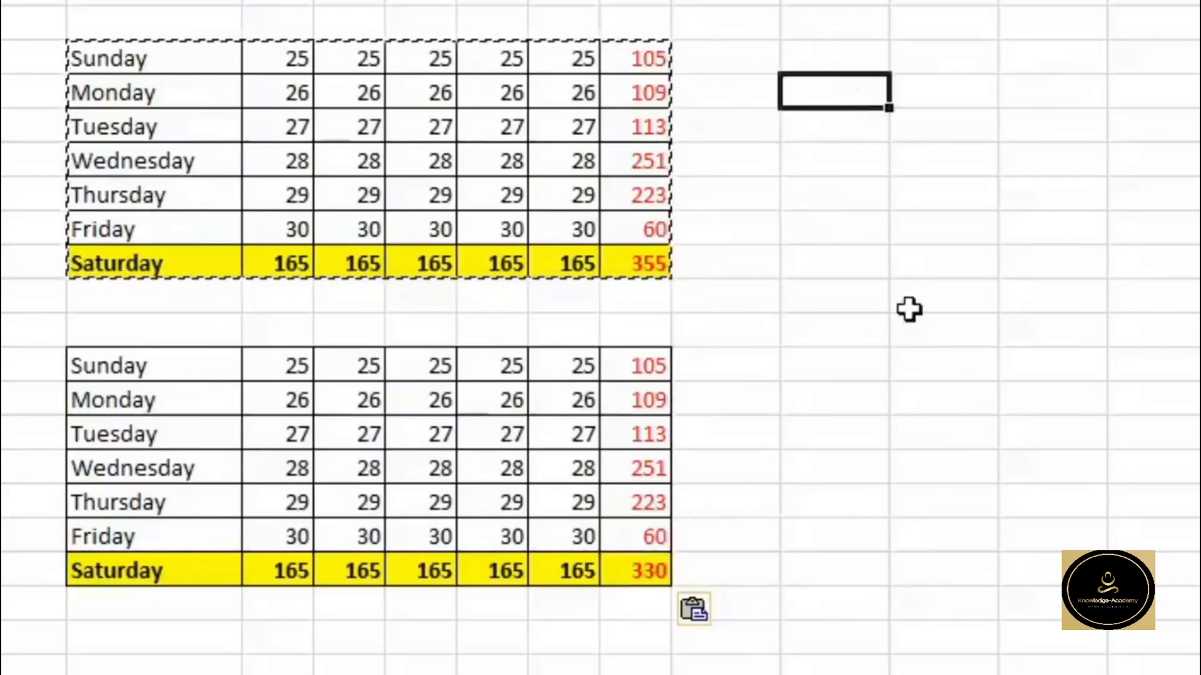
click(1008, 187)
click(169, 59)
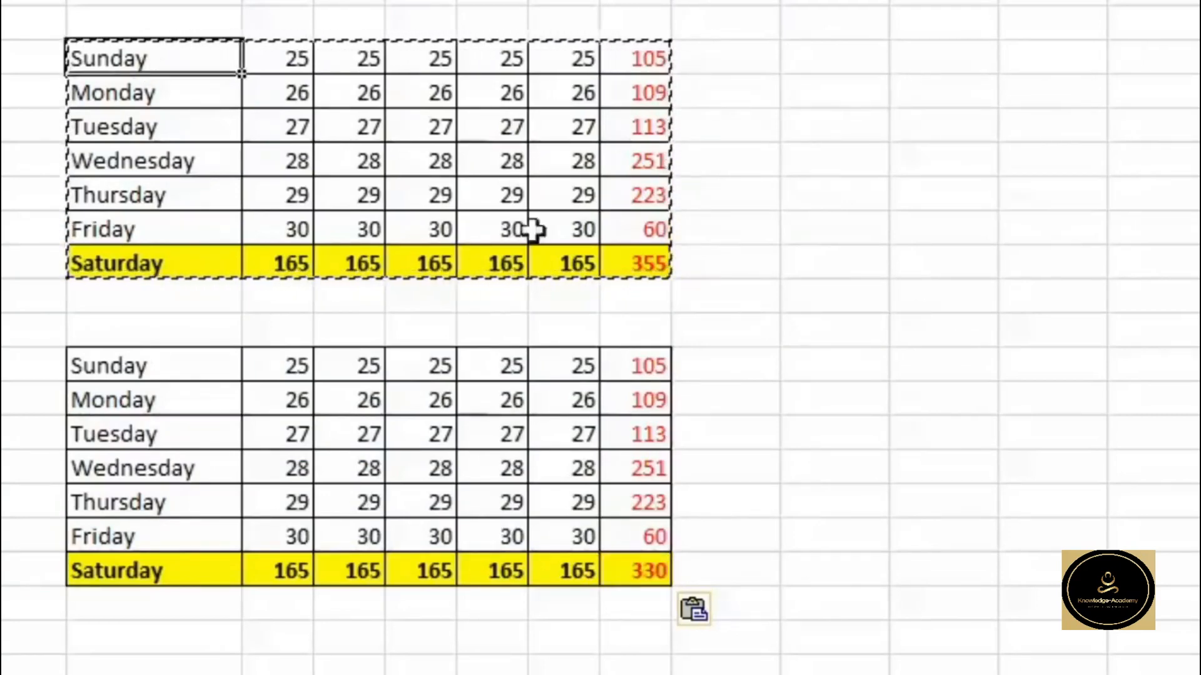
right_click(862, 53)
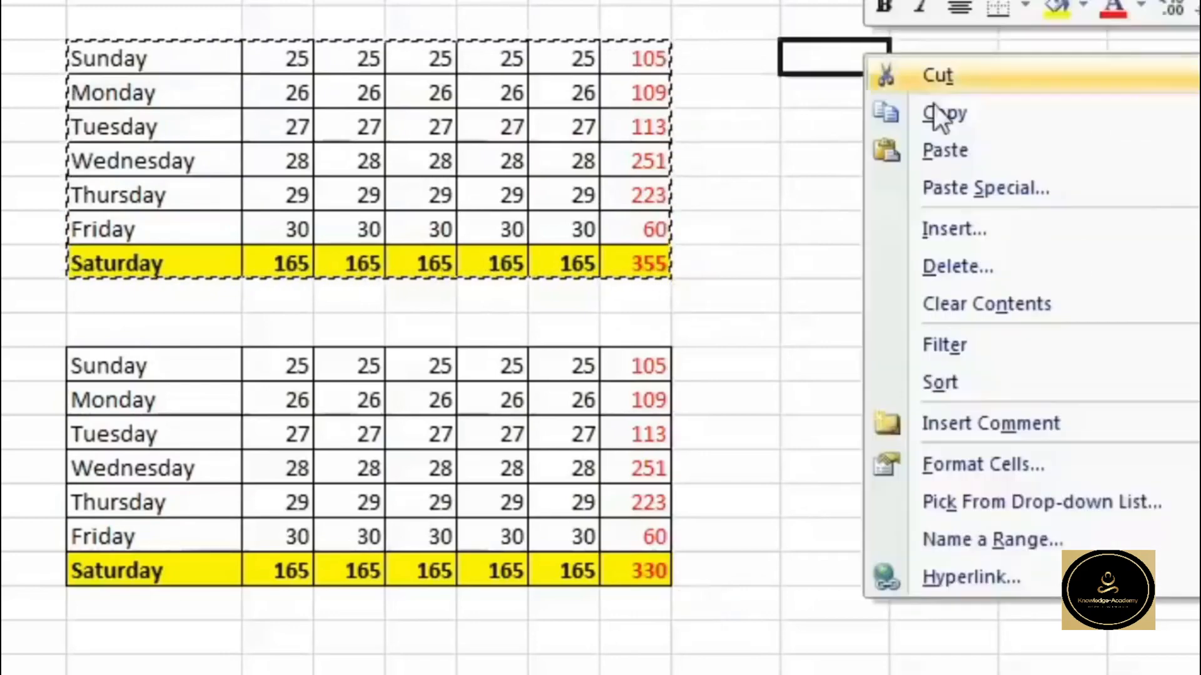
click(1065, 192)
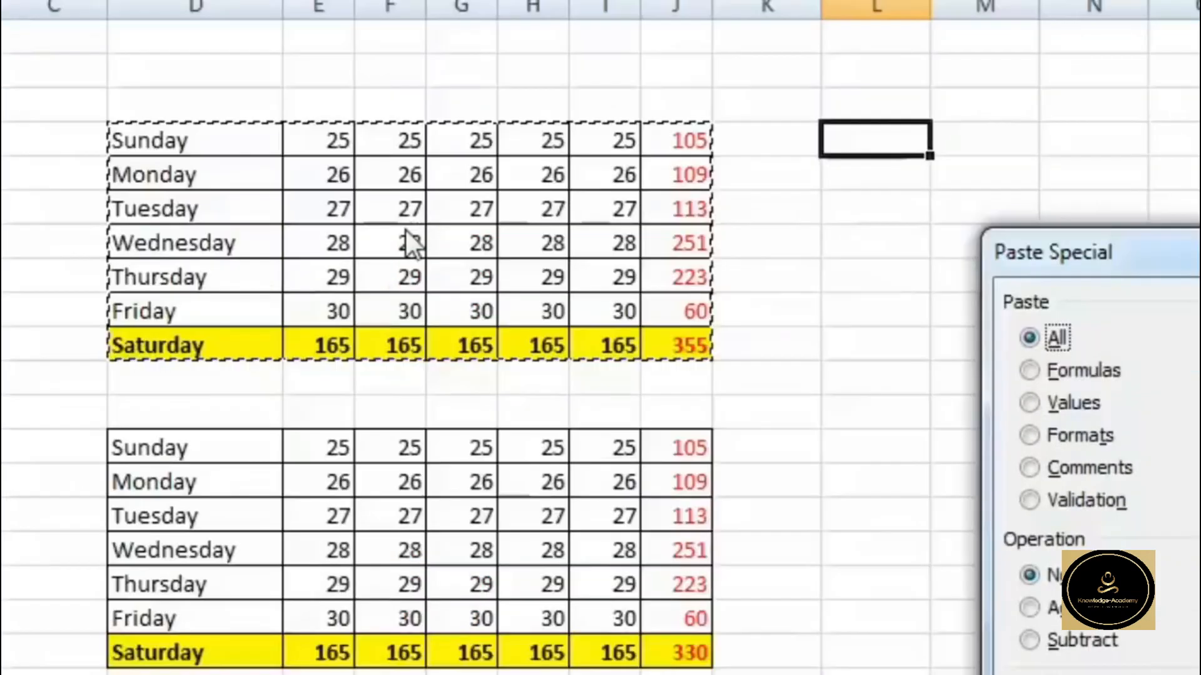
click(1030, 371)
key(Return)
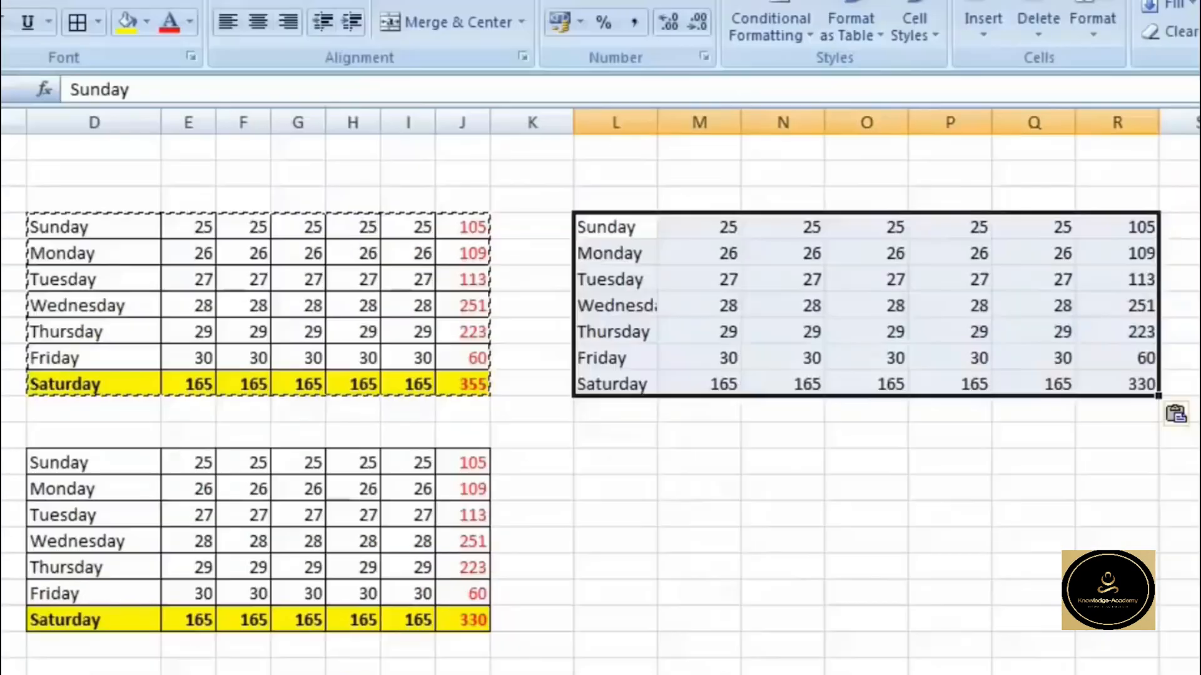
Examine the contents of the unformatted copy in L4:R10, including the formulas in column R and the Saturday row
click(635, 257)
click(772, 379)
click(867, 279)
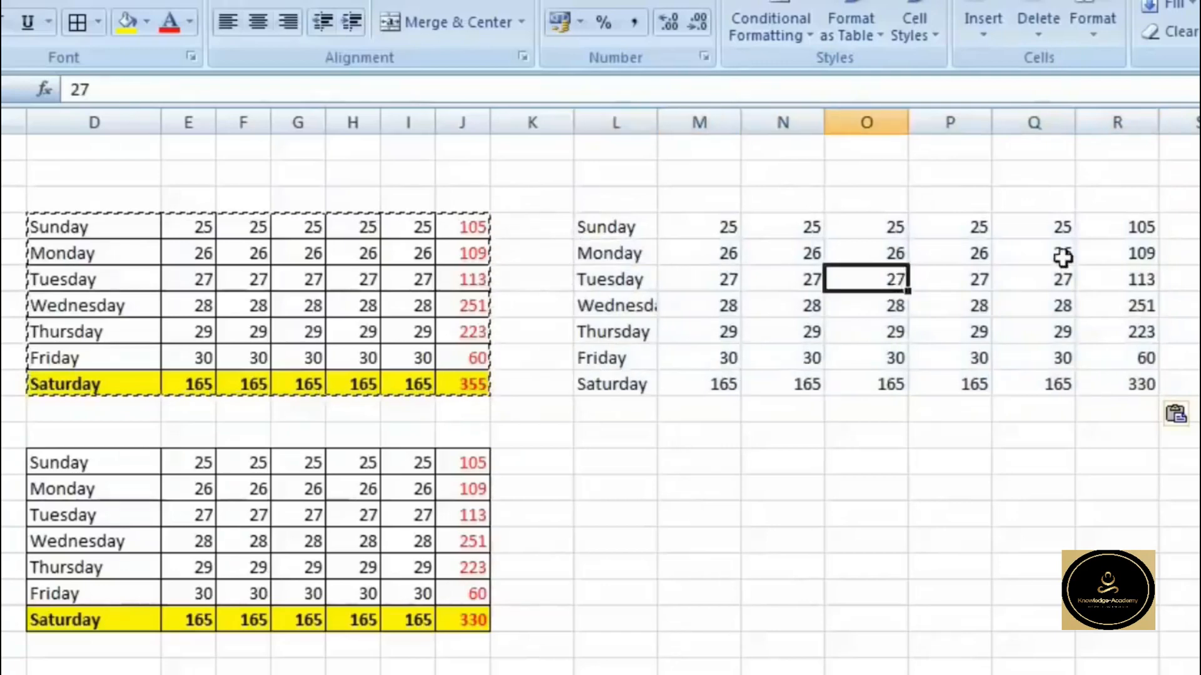
click(1063, 257)
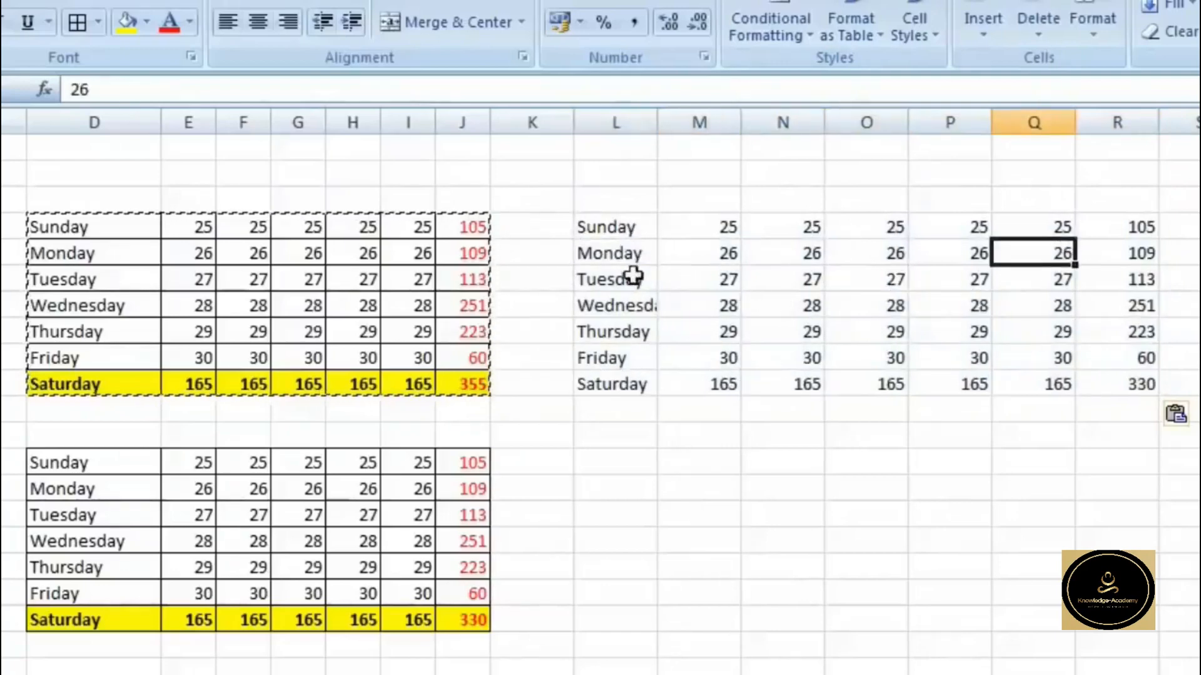
click(1154, 383)
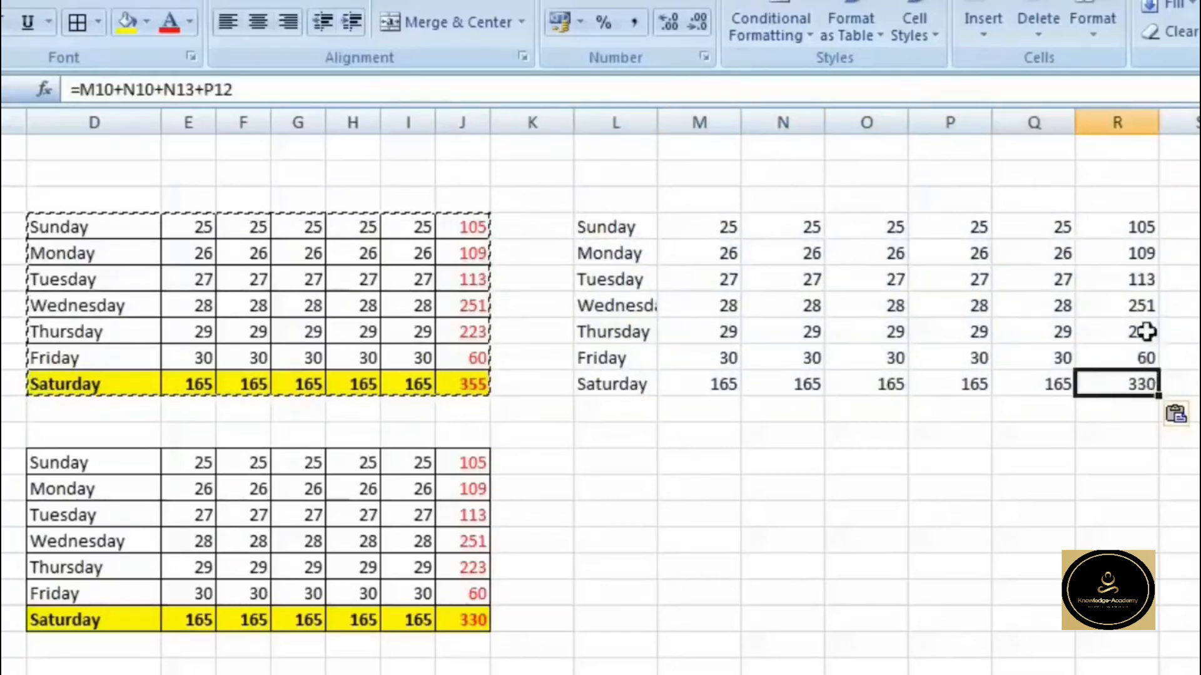
click(1145, 331)
click(1145, 279)
click(1130, 226)
click(1101, 361)
click(853, 381)
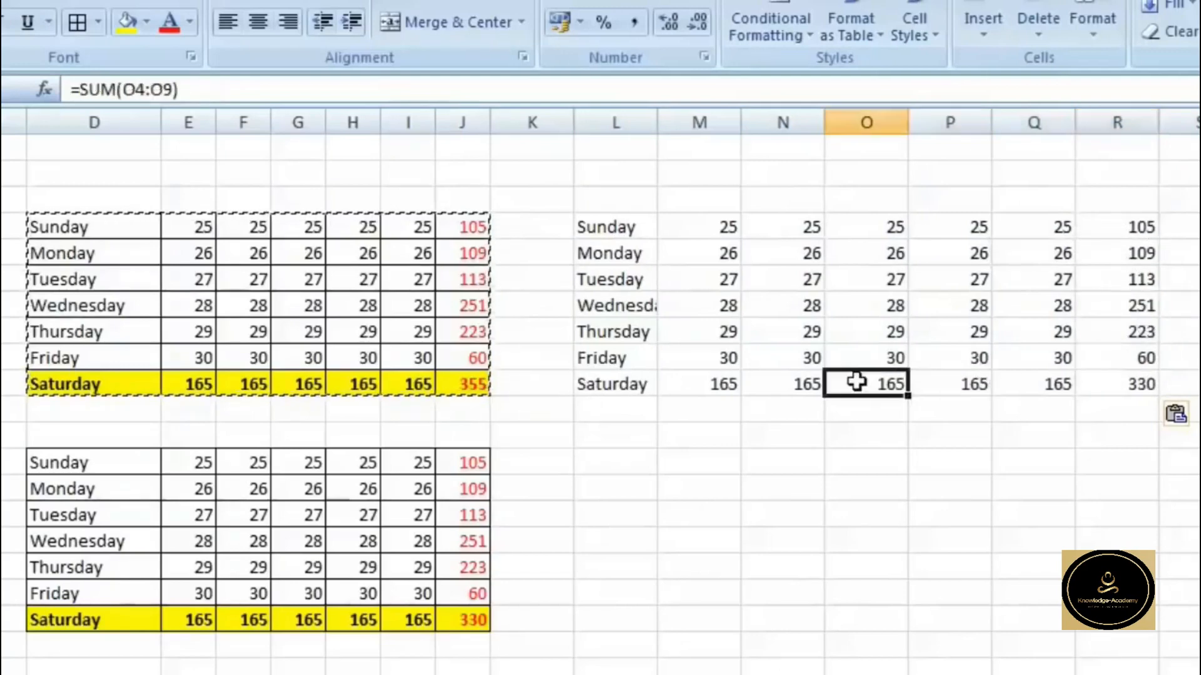
right_click(622, 463)
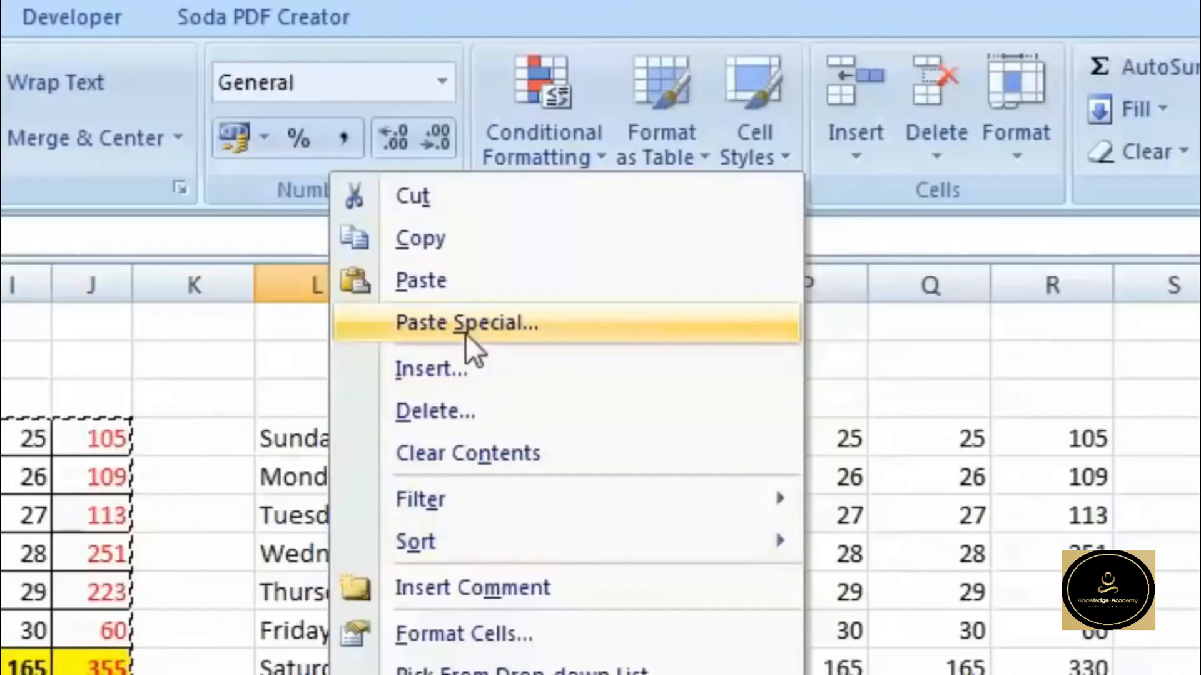
click(466, 323)
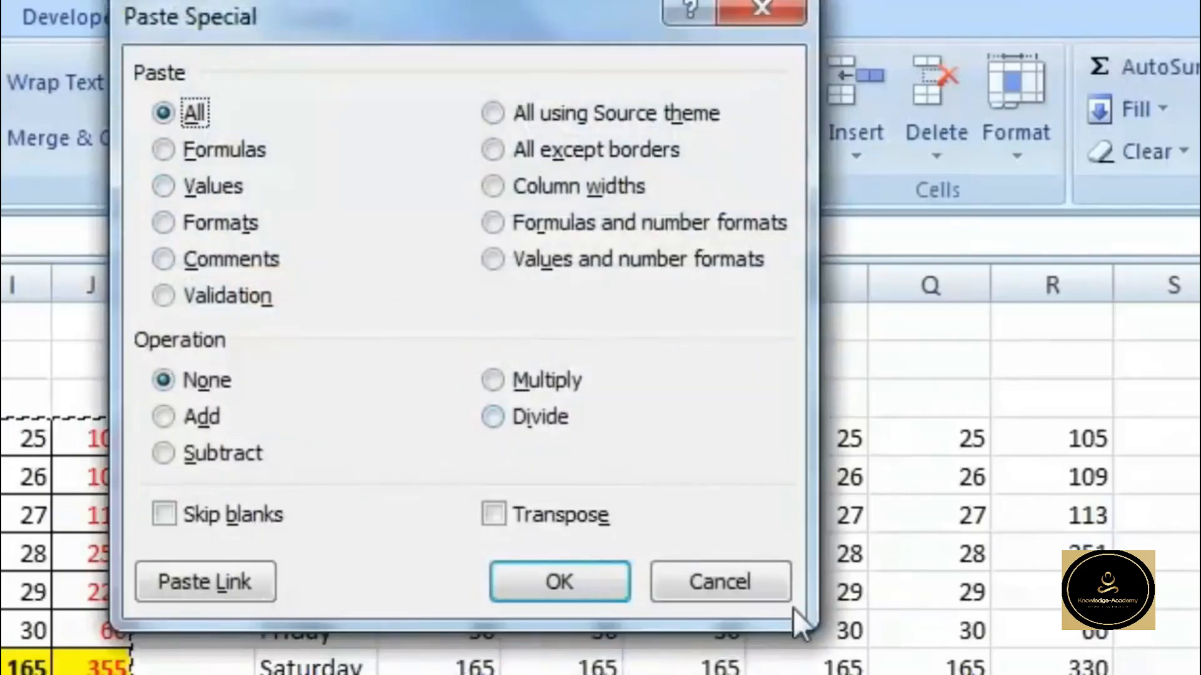
click(779, 594)
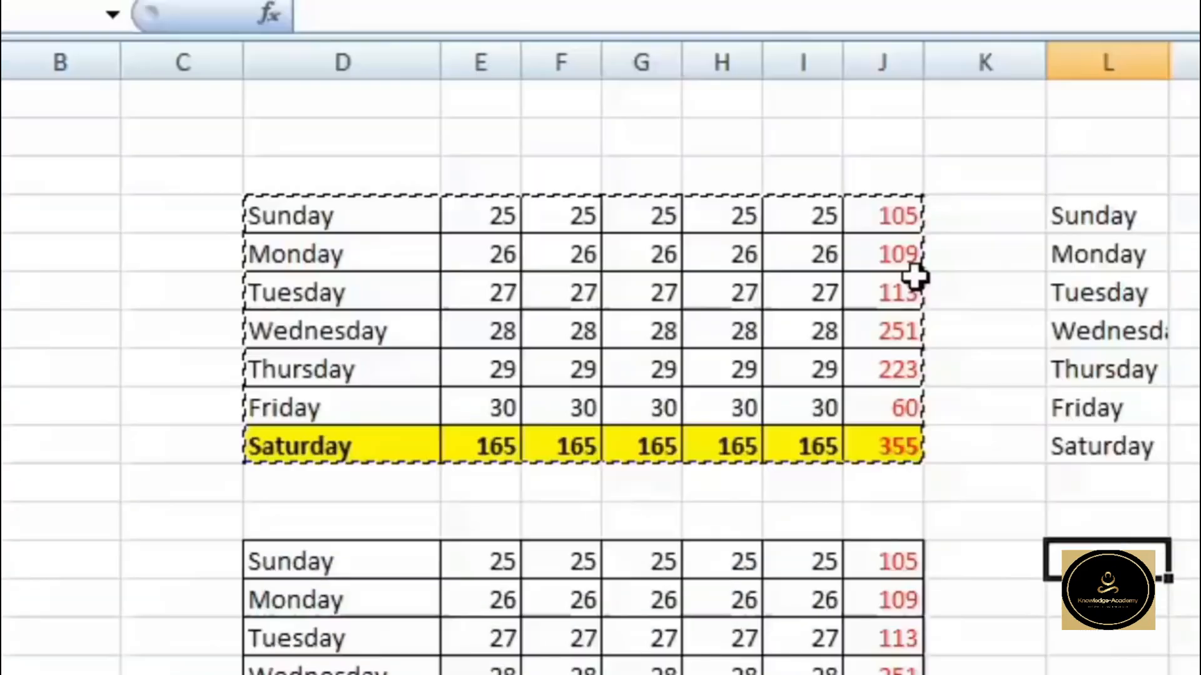
Inspect the formula in cell J4 of the original table and the cells it refers to, leaving it as it is
drag(94, 424, 76, 665)
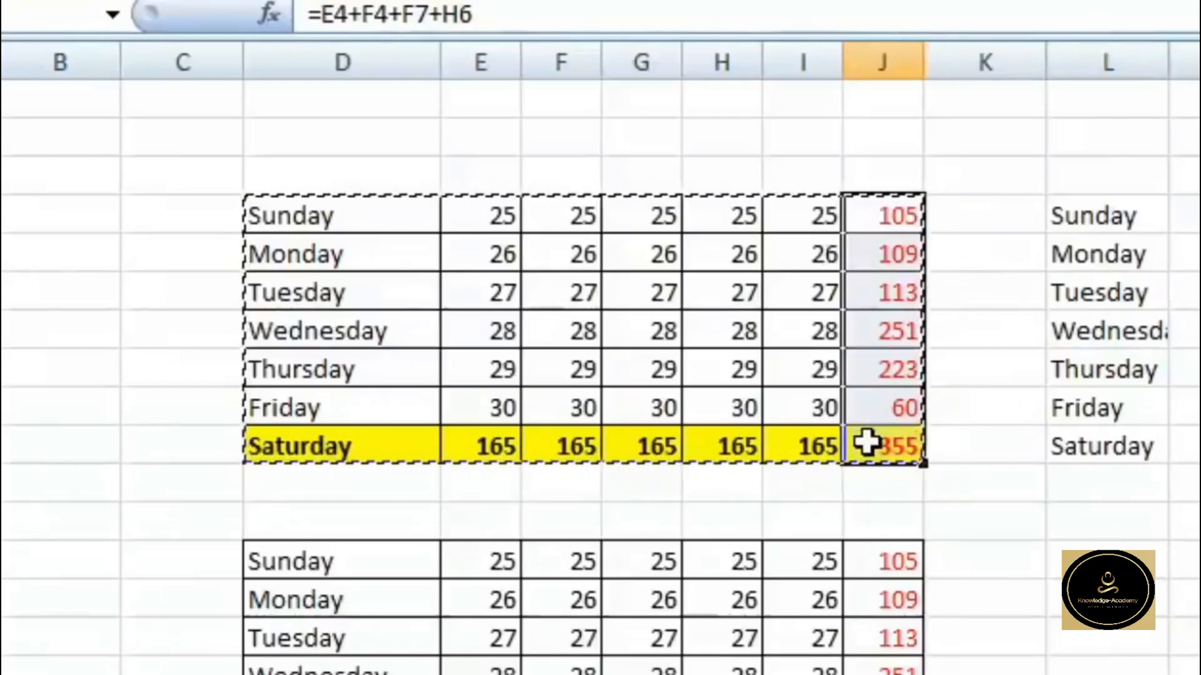
click(866, 216)
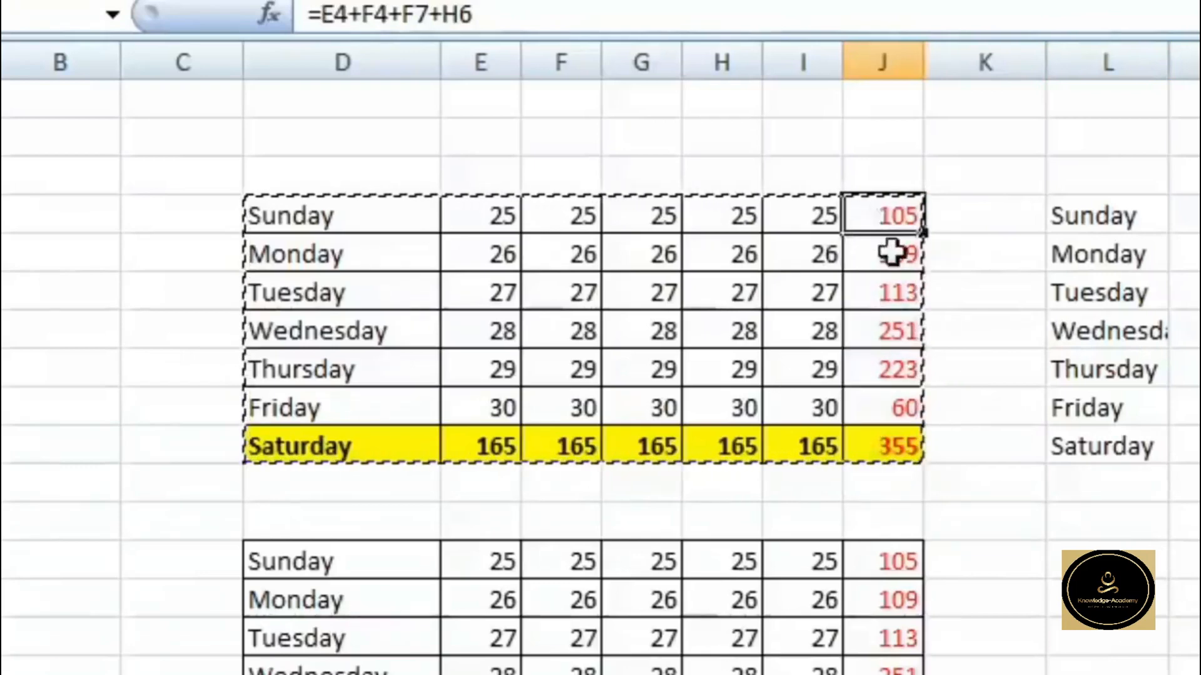
click(403, 25)
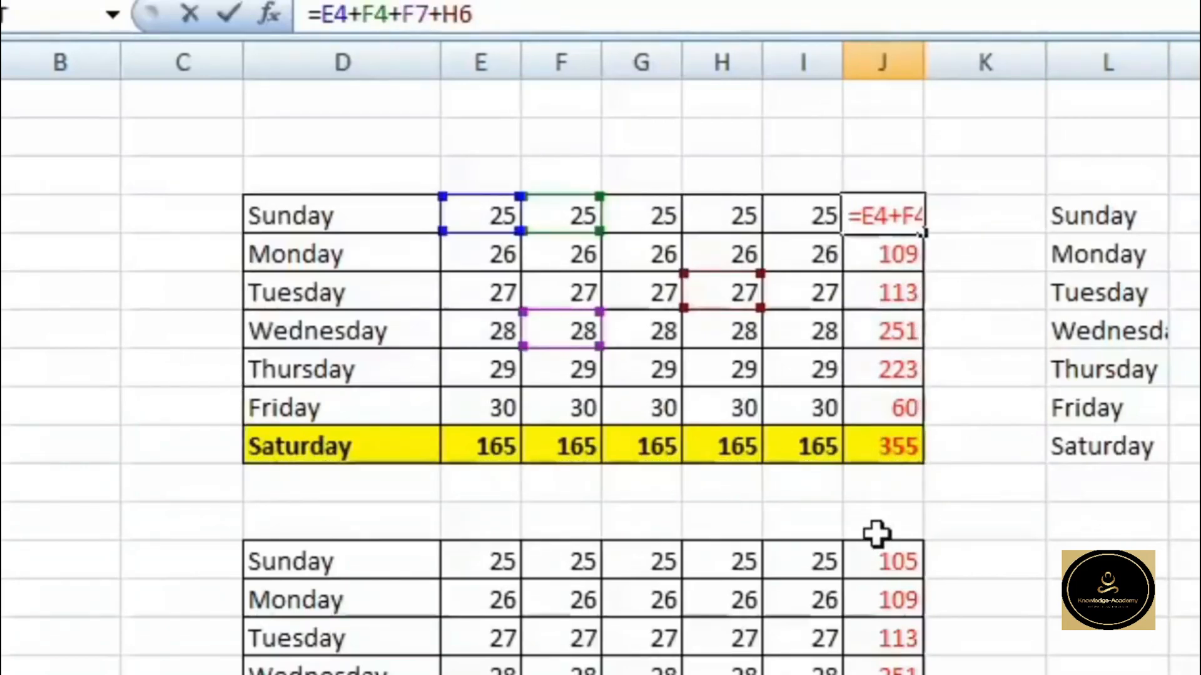
key(ctrl+Return)
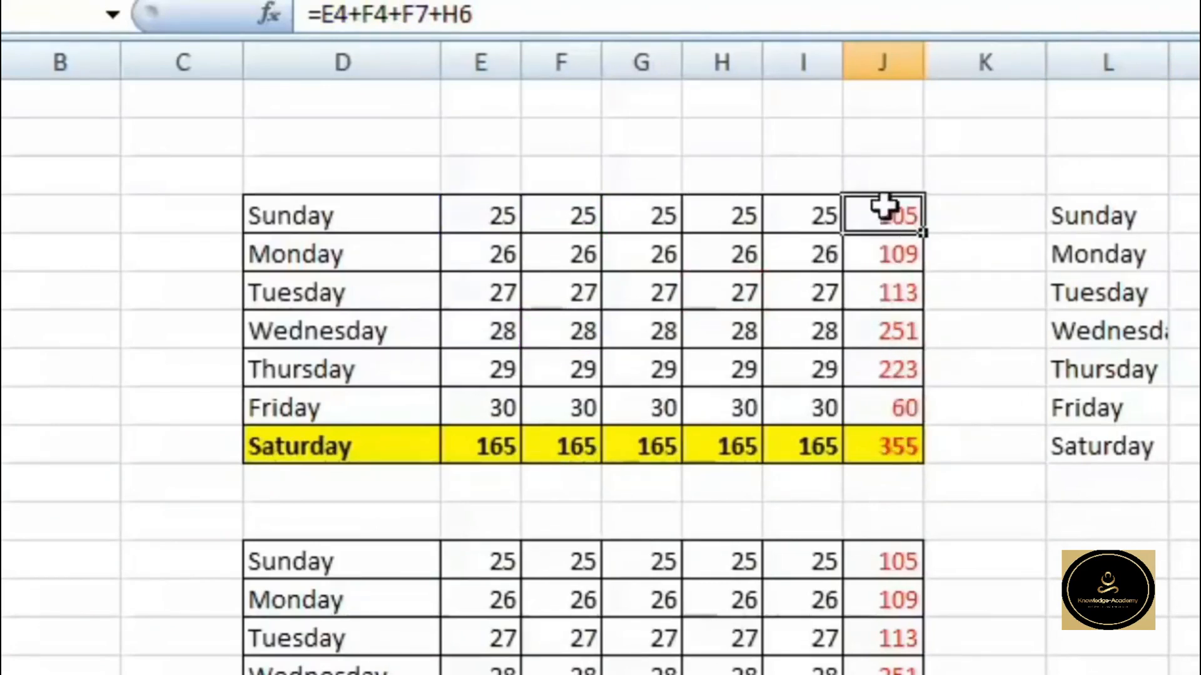
Paste a regular copy of J4:J10 at cell Q14 and open the first pasted cell's formula for inspection
drag(885, 204, 876, 451)
right_click(884, 325)
click(888, 393)
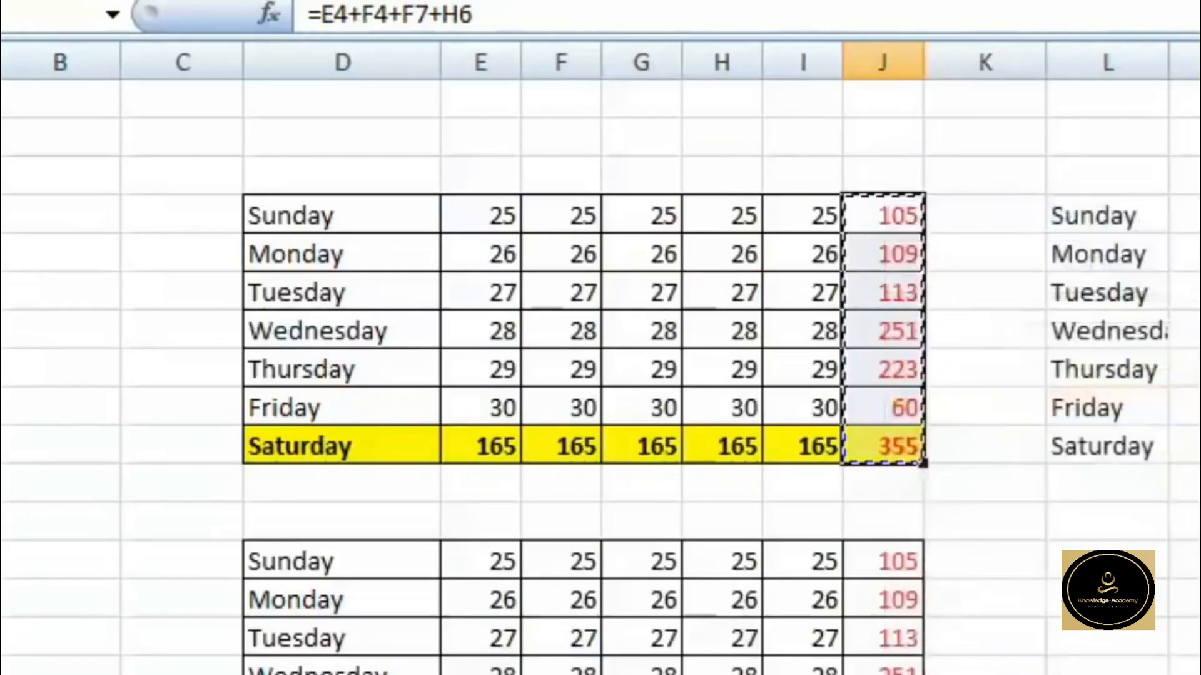
click(984, 418)
right_click(986, 417)
key(ctrl+v)
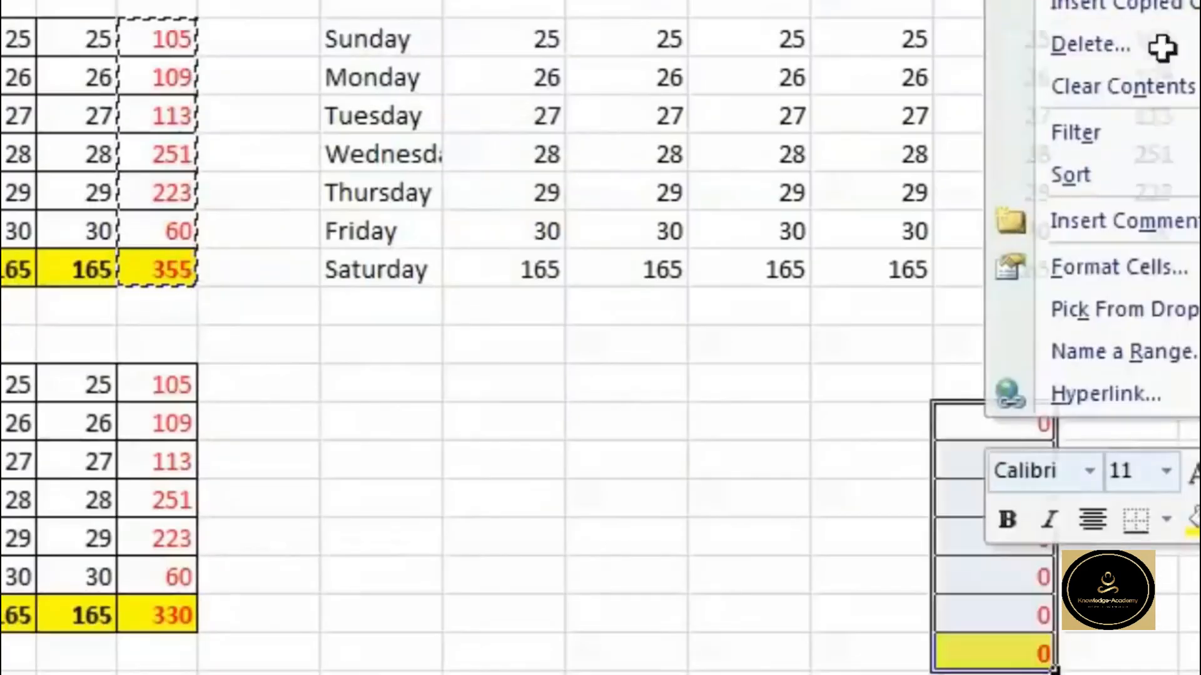
click(662, 269)
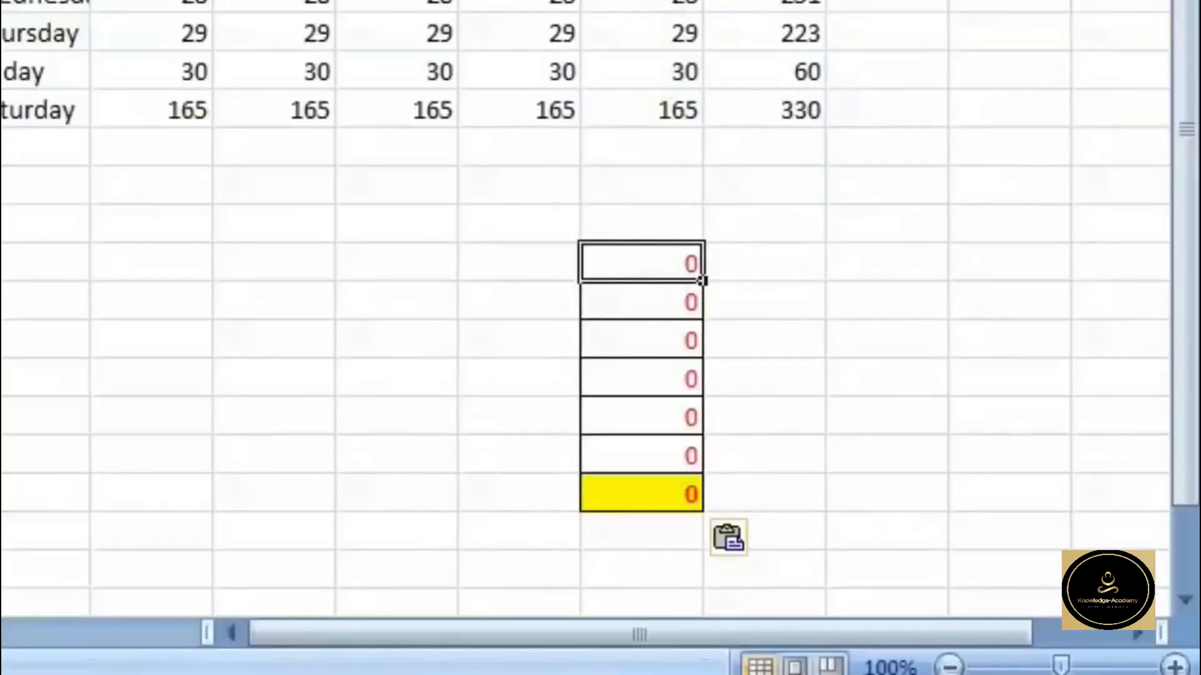
key(F2)
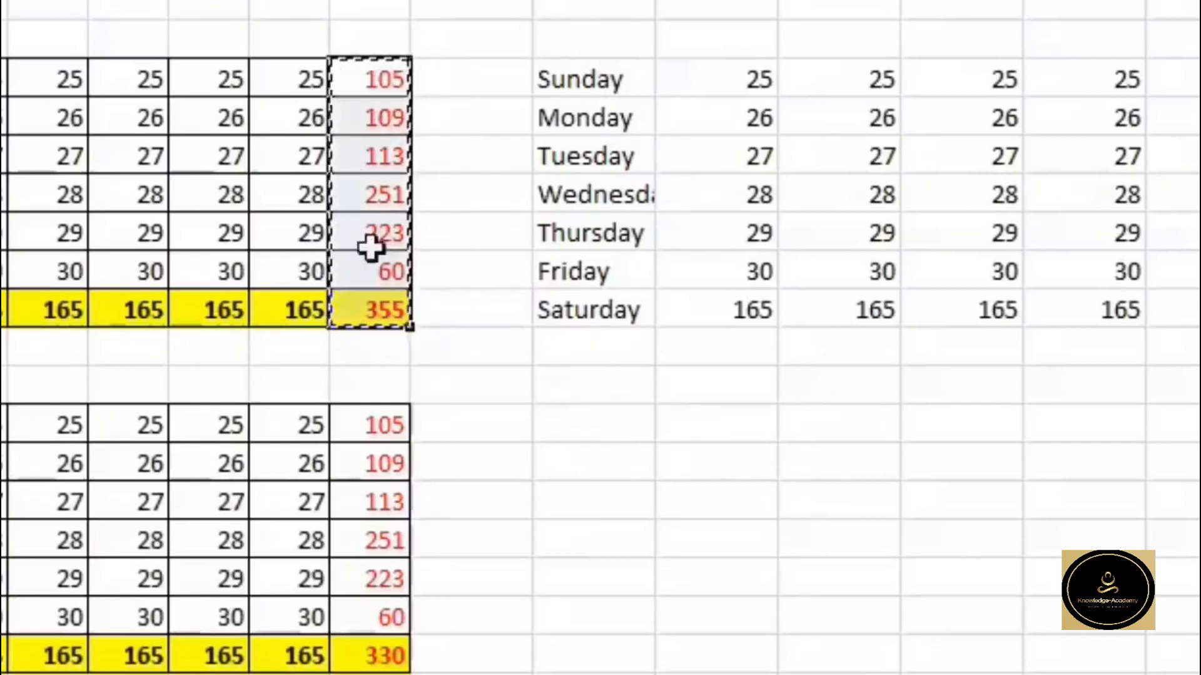
Copy J4:J10 and paste only its values at cell R14 using Paste Special
right_click(367, 135)
click(480, 201)
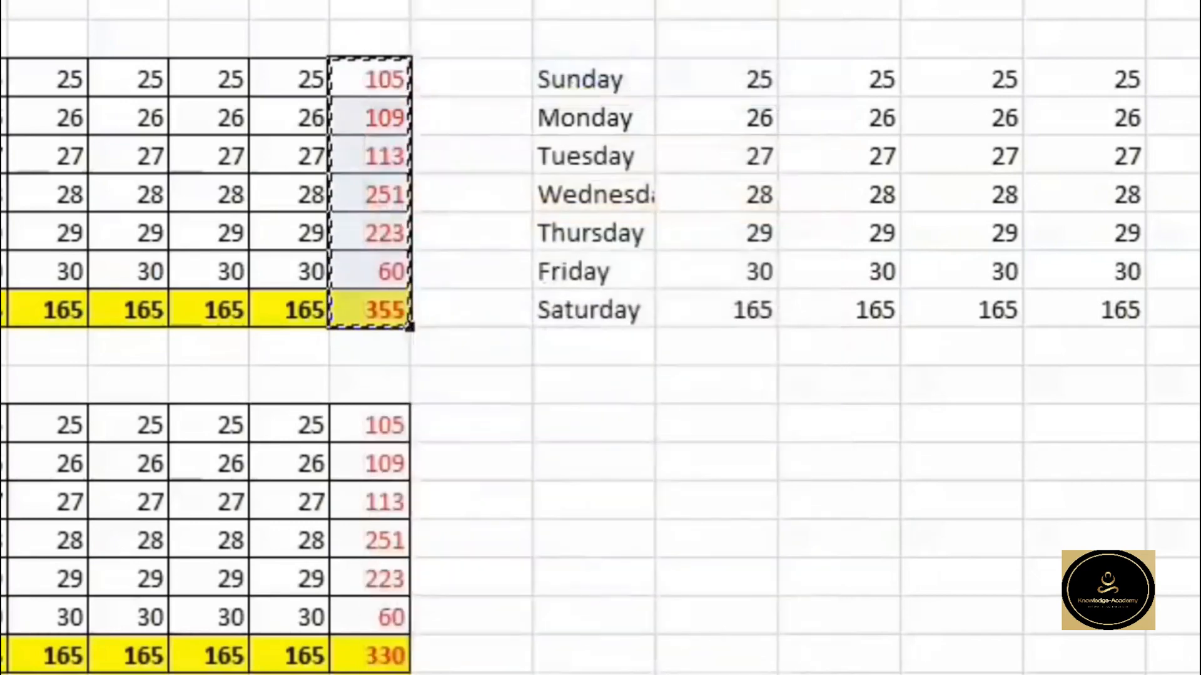
right_click(950, 470)
click(1034, 198)
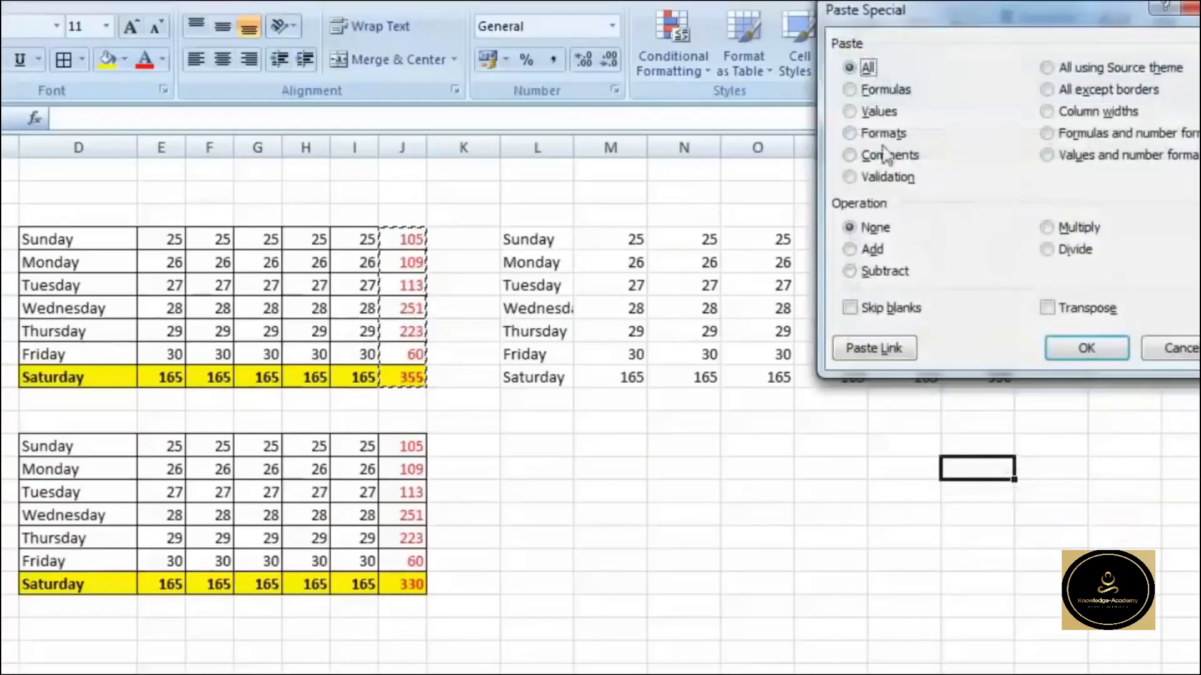
click(876, 111)
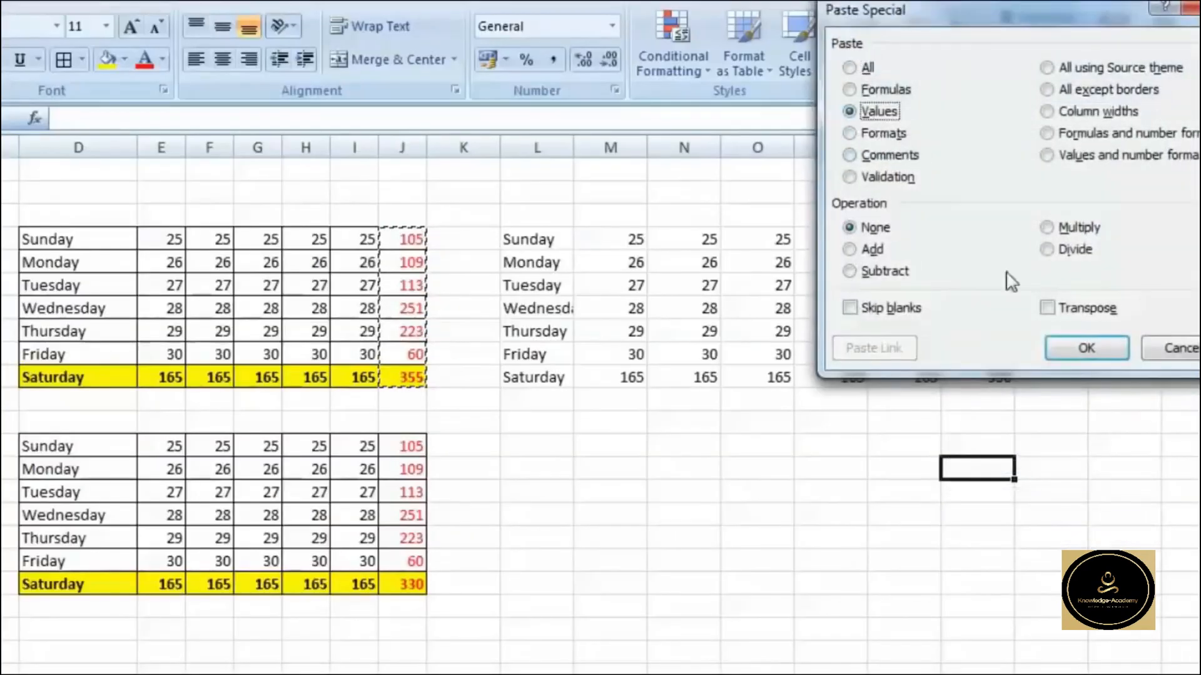
click(1070, 352)
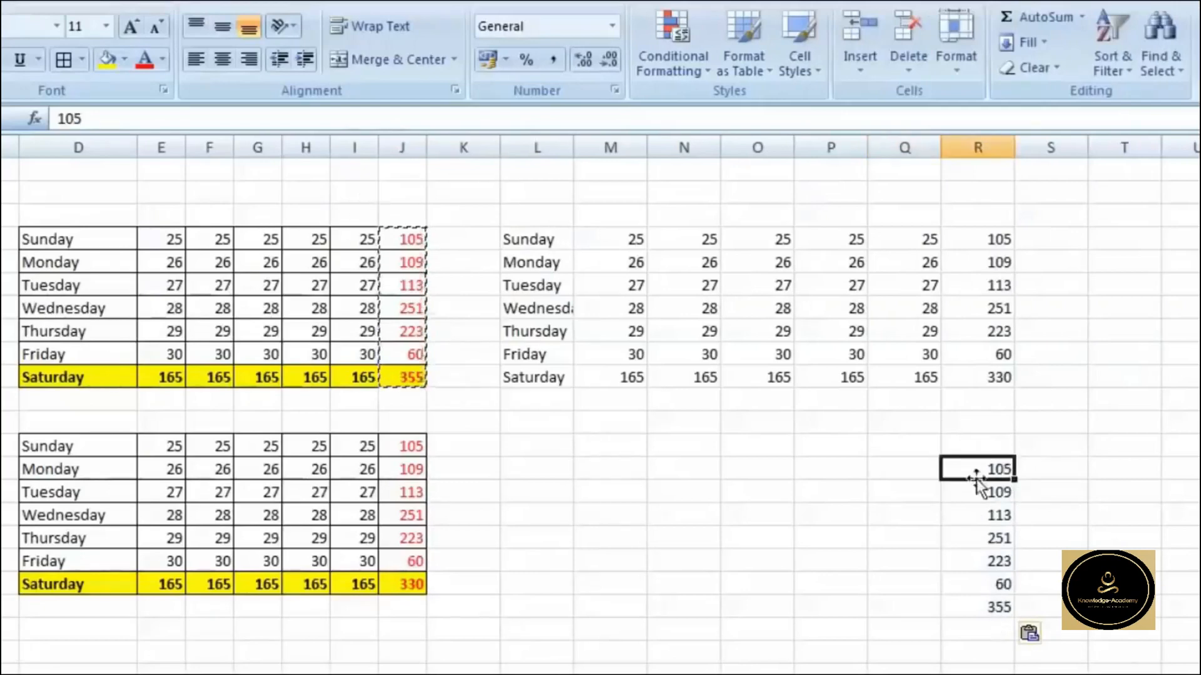
Cancel the copy selection and clear the pasted values from R14:R21
drag(976, 478, 977, 570)
click(555, 401)
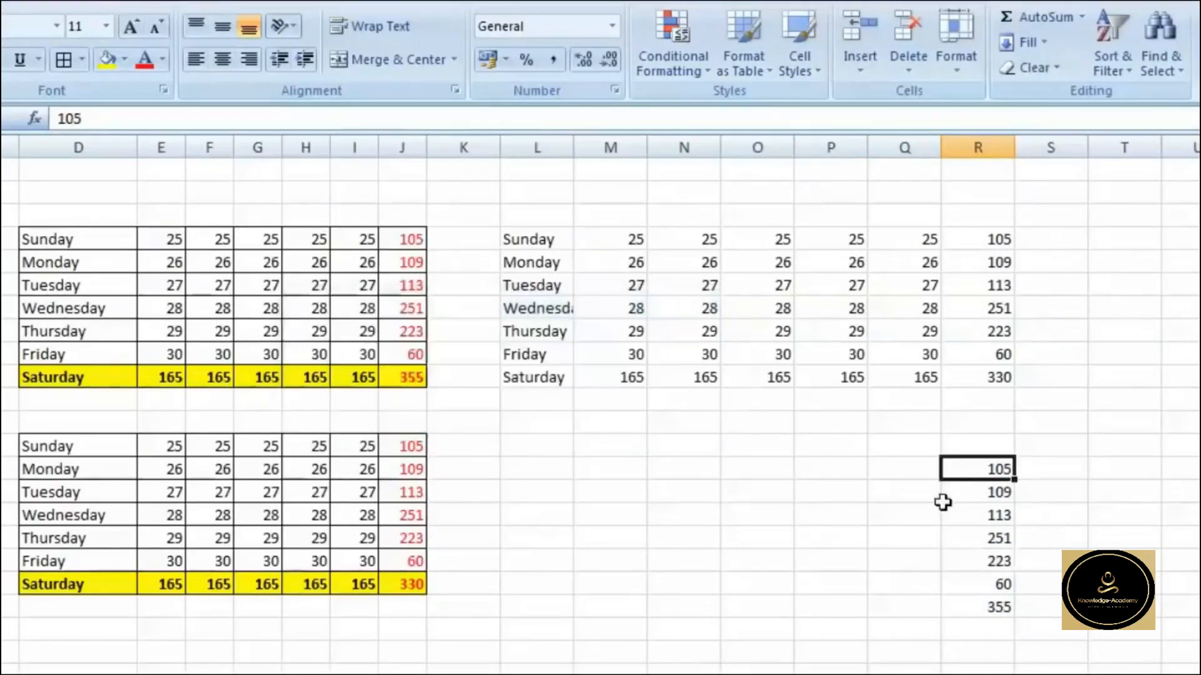
drag(971, 466, 1003, 619)
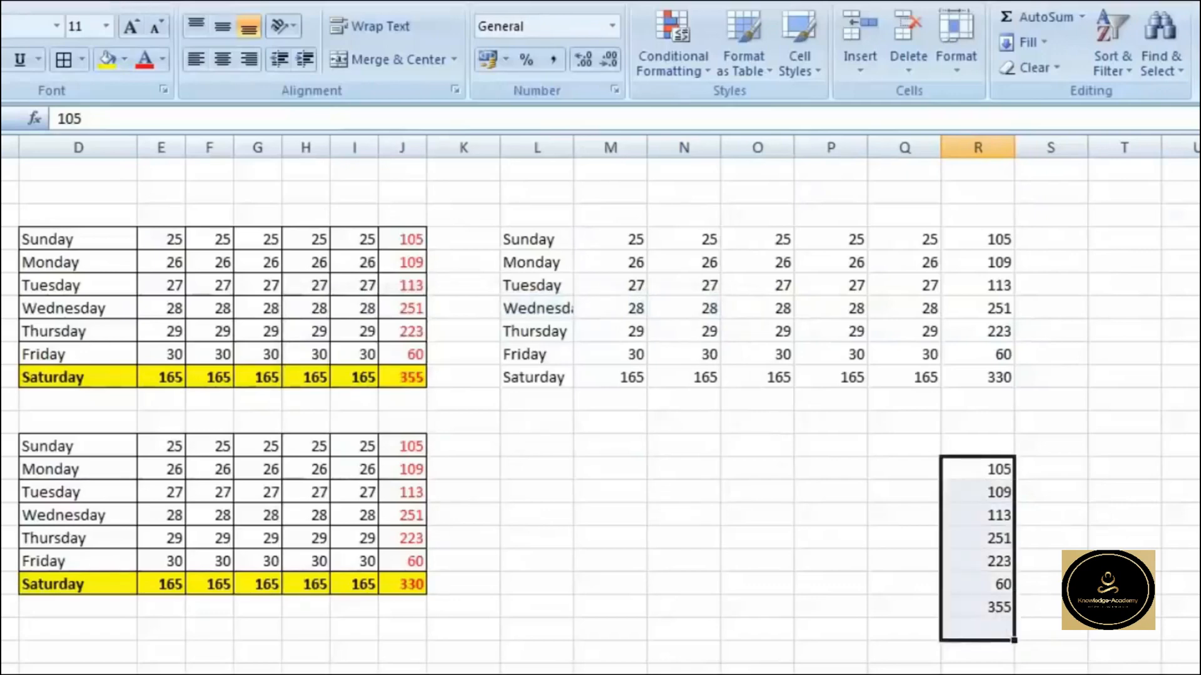
key(Delete)
Copy the weekday table D4:J10 and paste only its values at cell L13 using Paste Special
drag(76, 244, 402, 376)
right_click(402, 375)
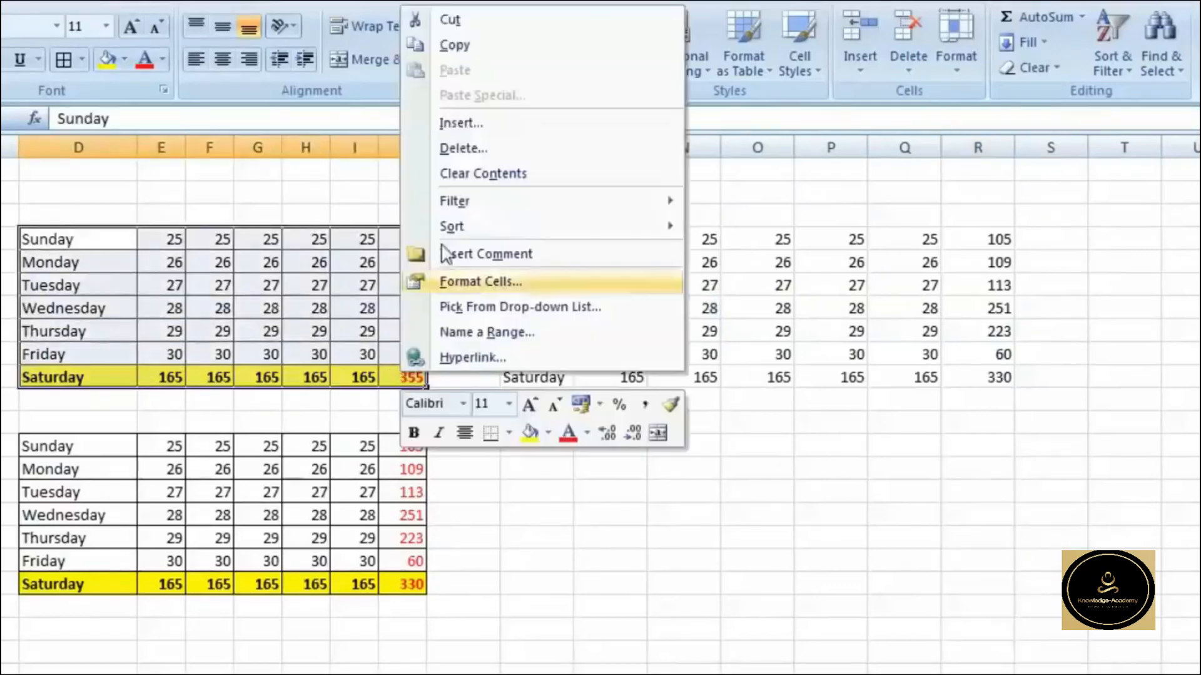
click(452, 45)
right_click(565, 452)
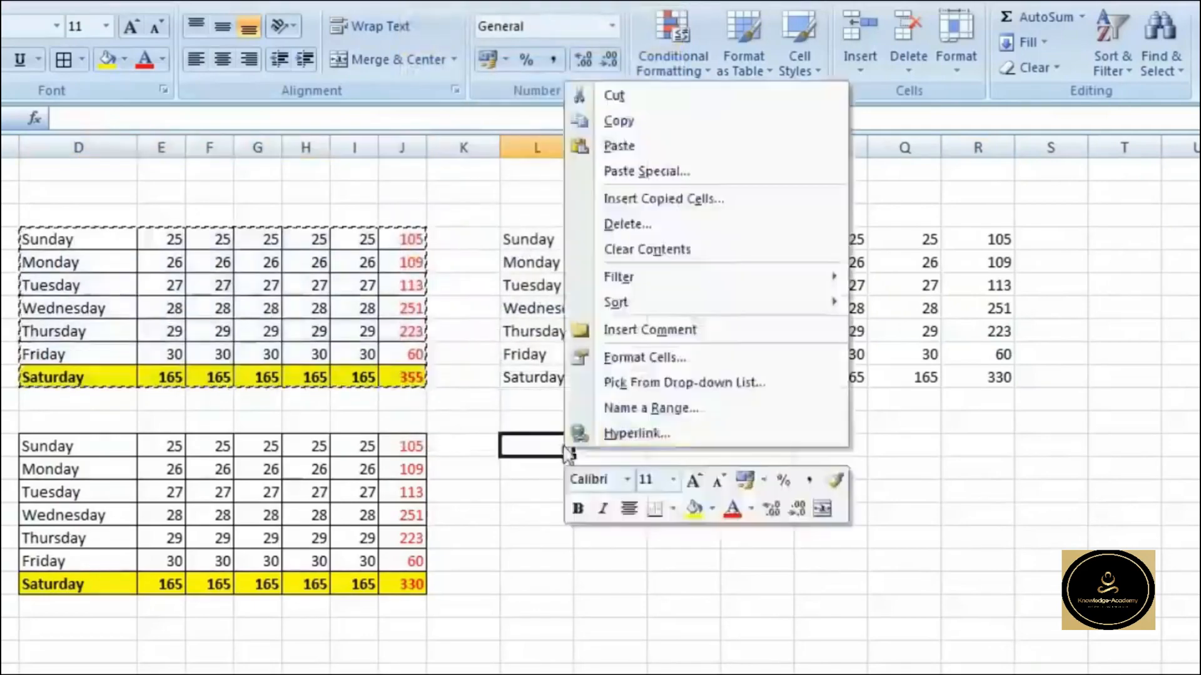
click(646, 171)
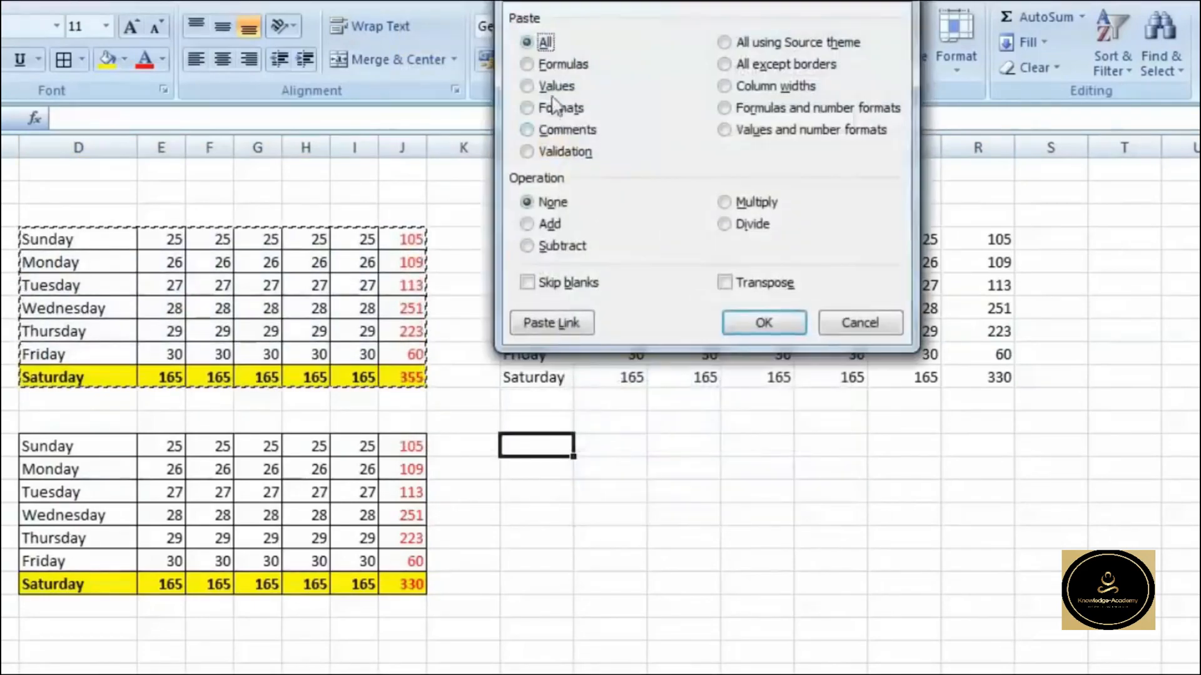
click(555, 85)
click(772, 320)
Check several cells of the values-only copy, and clear the block L13:R19
click(994, 468)
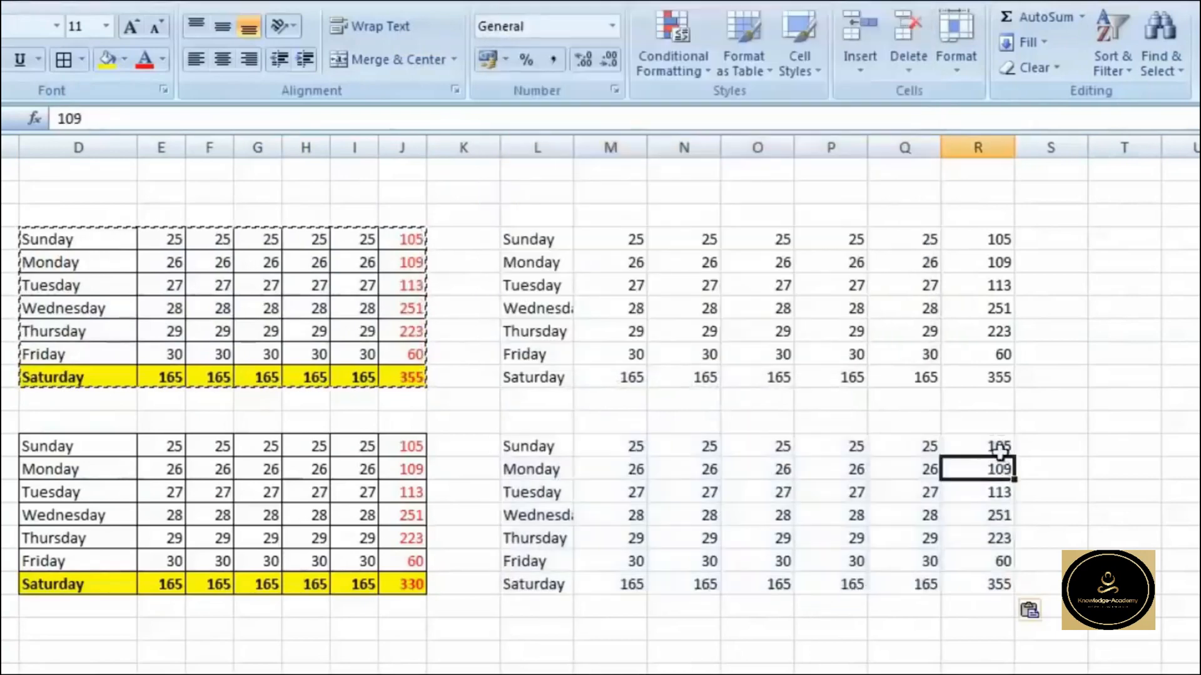
click(991, 510)
click(987, 560)
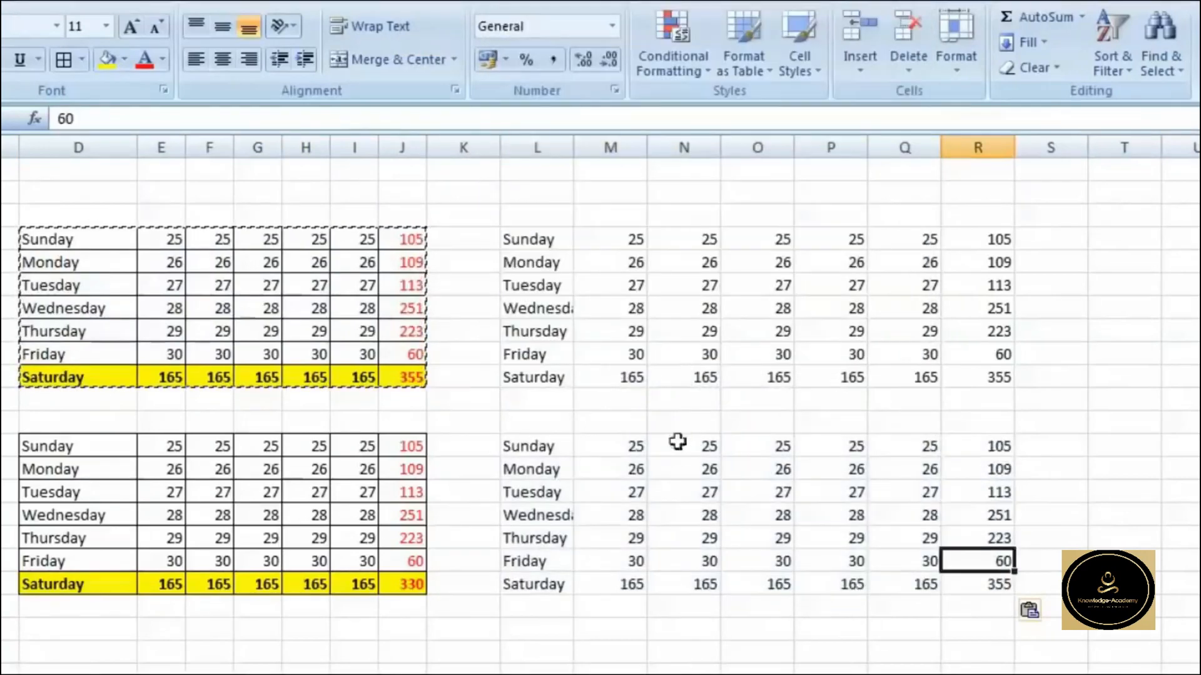
click(968, 580)
click(757, 582)
click(593, 582)
drag(526, 446, 973, 588)
key(Delete)
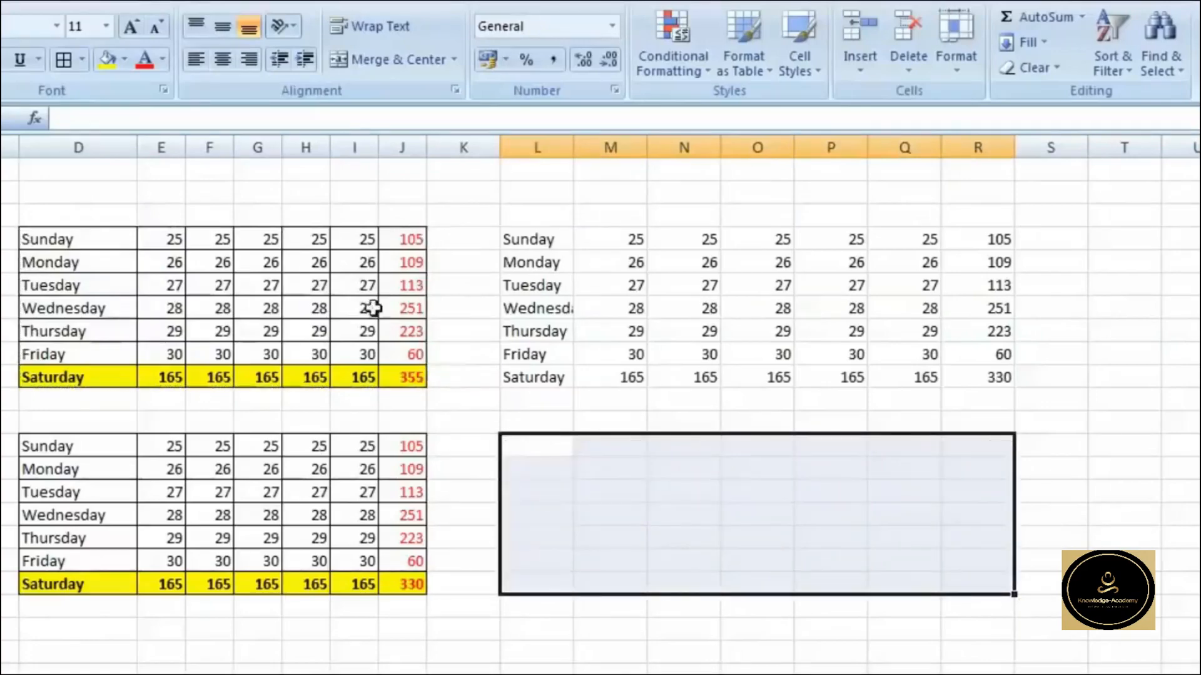
Copy D4:J10 and open the Paste Special options at cell L13 to view the available paste types
drag(55, 239, 396, 378)
right_click(397, 377)
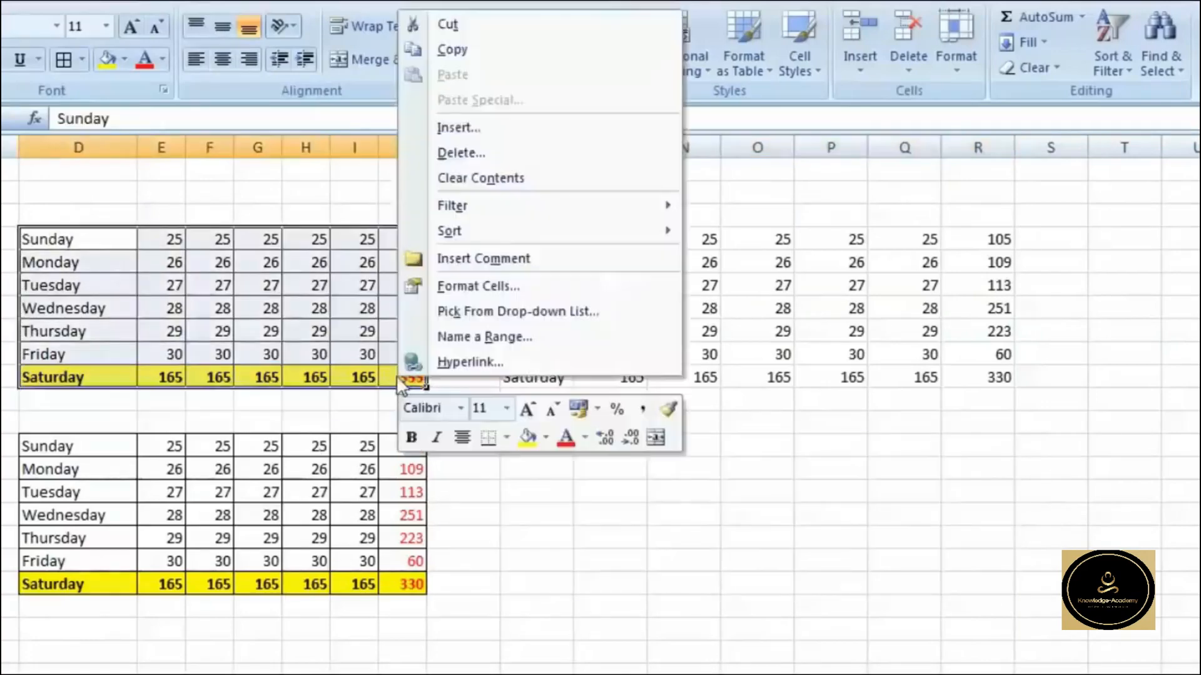
click(466, 51)
click(551, 445)
right_click(550, 445)
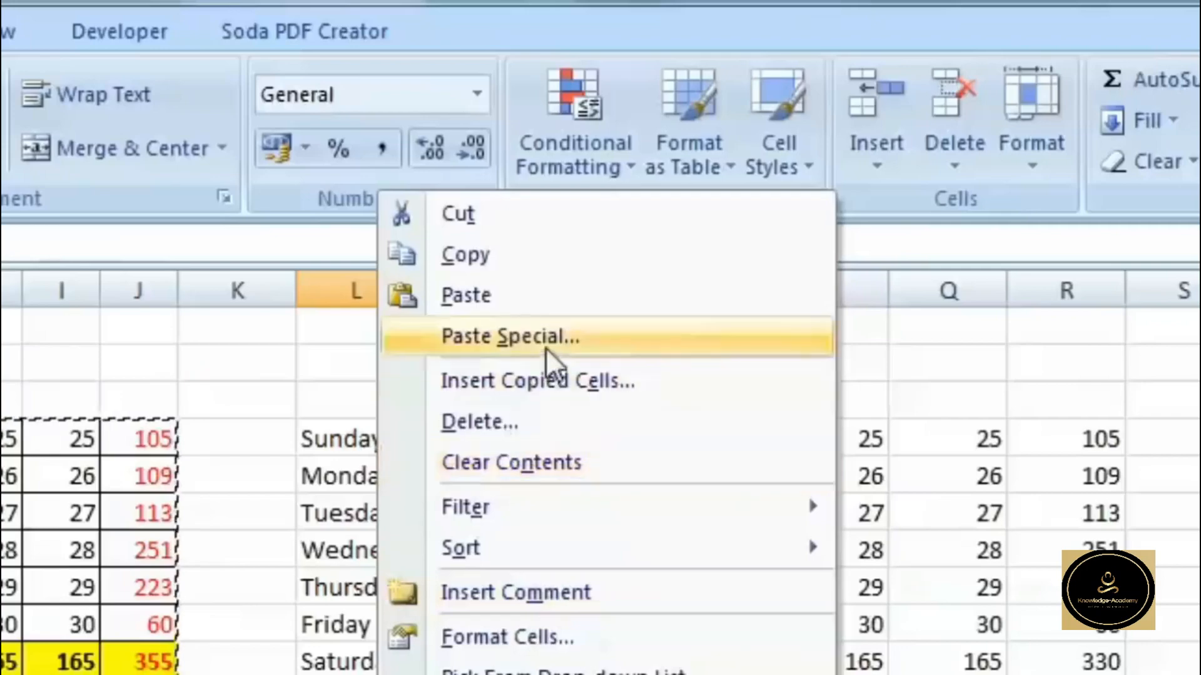
click(547, 340)
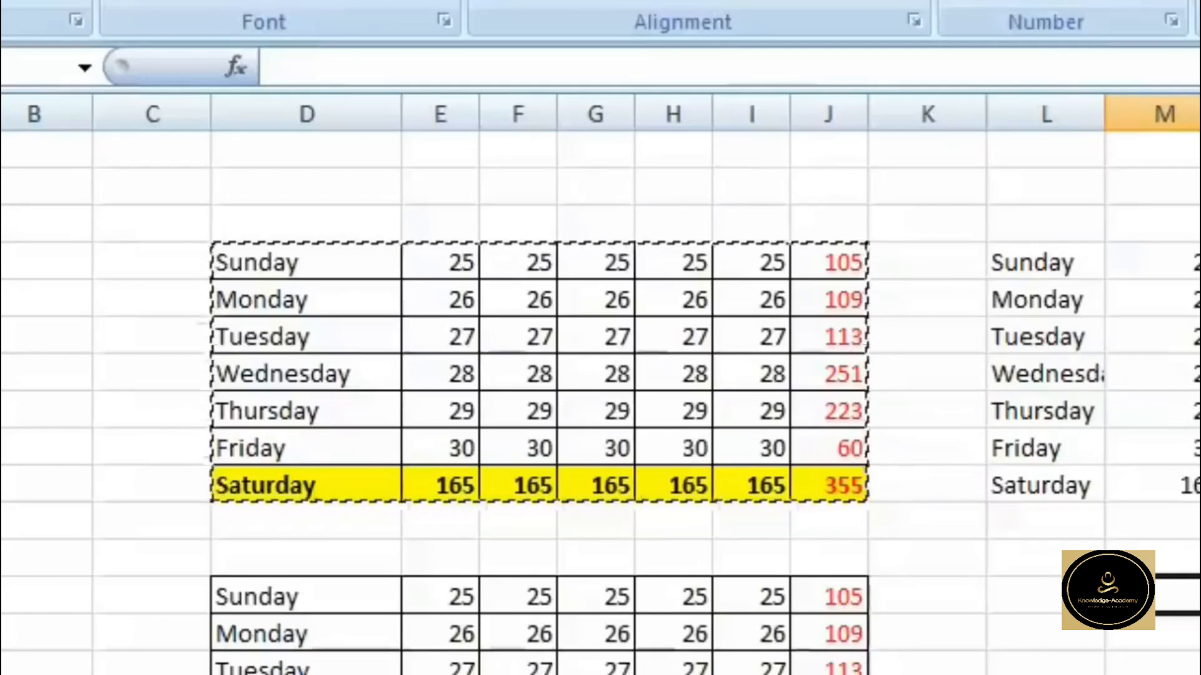
Try a regular paste of the Saturday row D10:J10 over the Tuesday row L6:R6, and undo it
drag(837, 476, 389, 483)
right_click(389, 483)
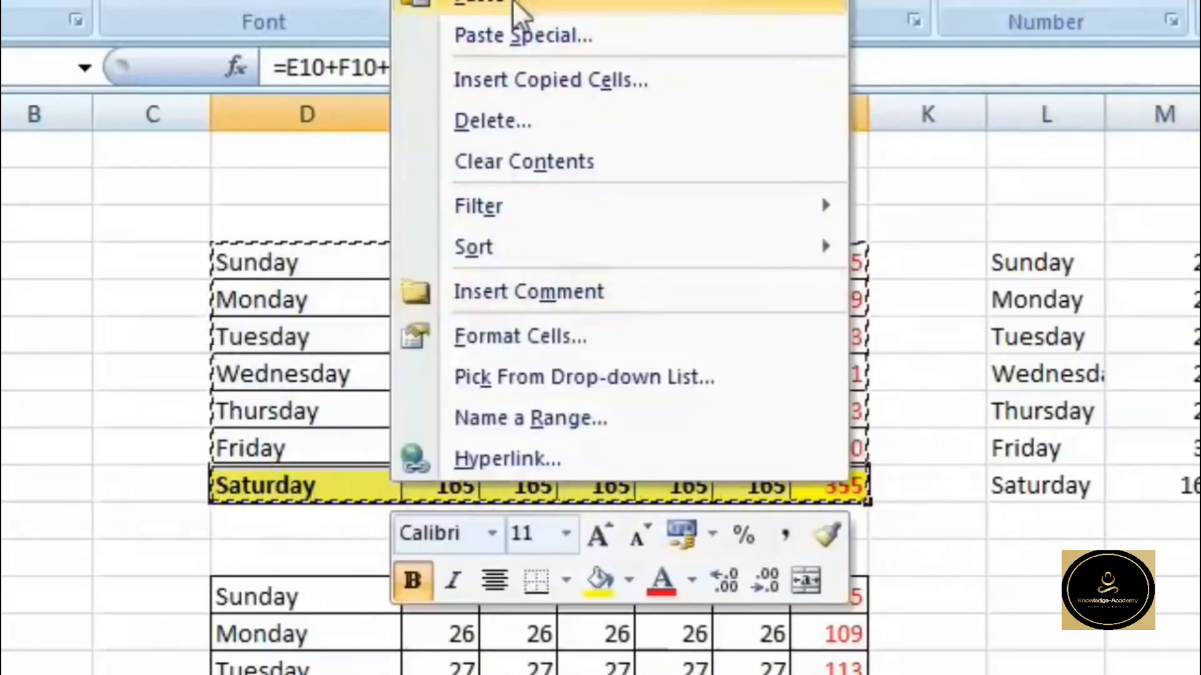
click(944, 397)
drag(588, 381, 1095, 379)
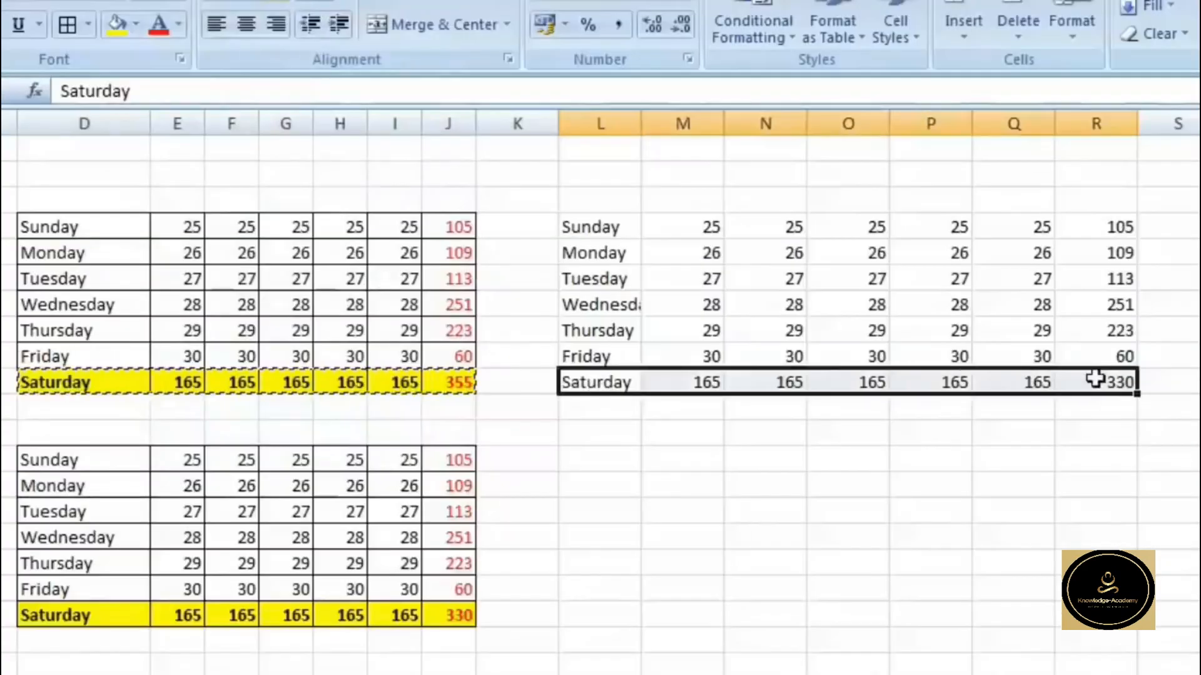
drag(571, 280, 1102, 281)
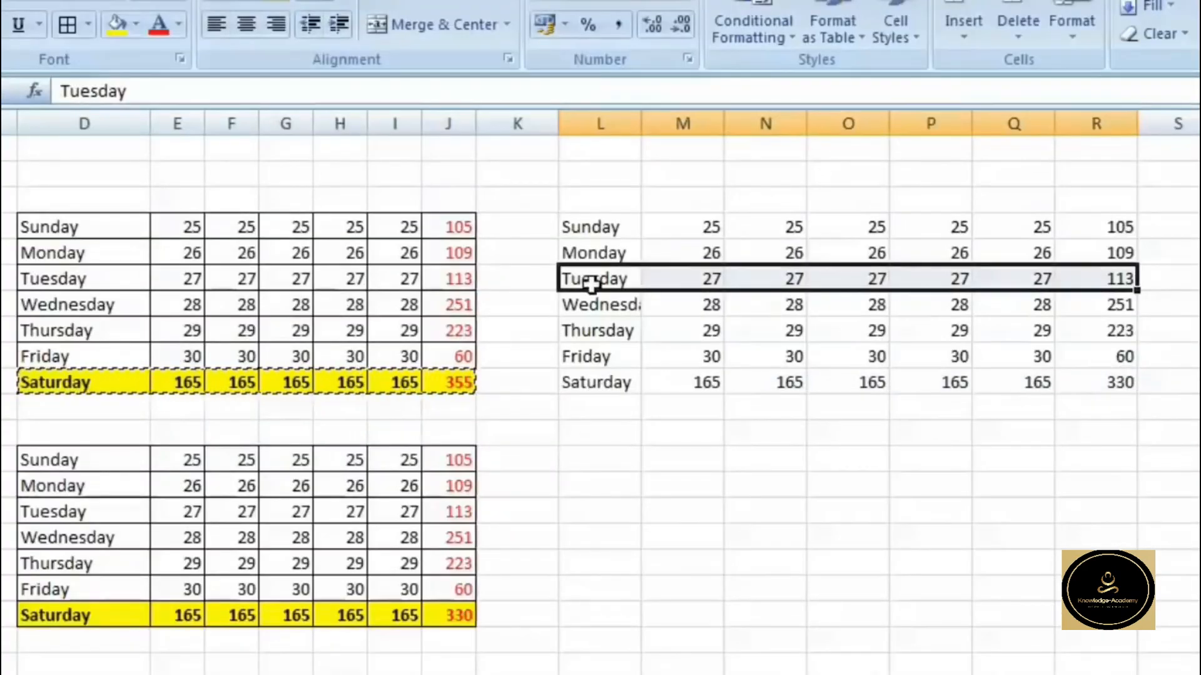
right_click(665, 287)
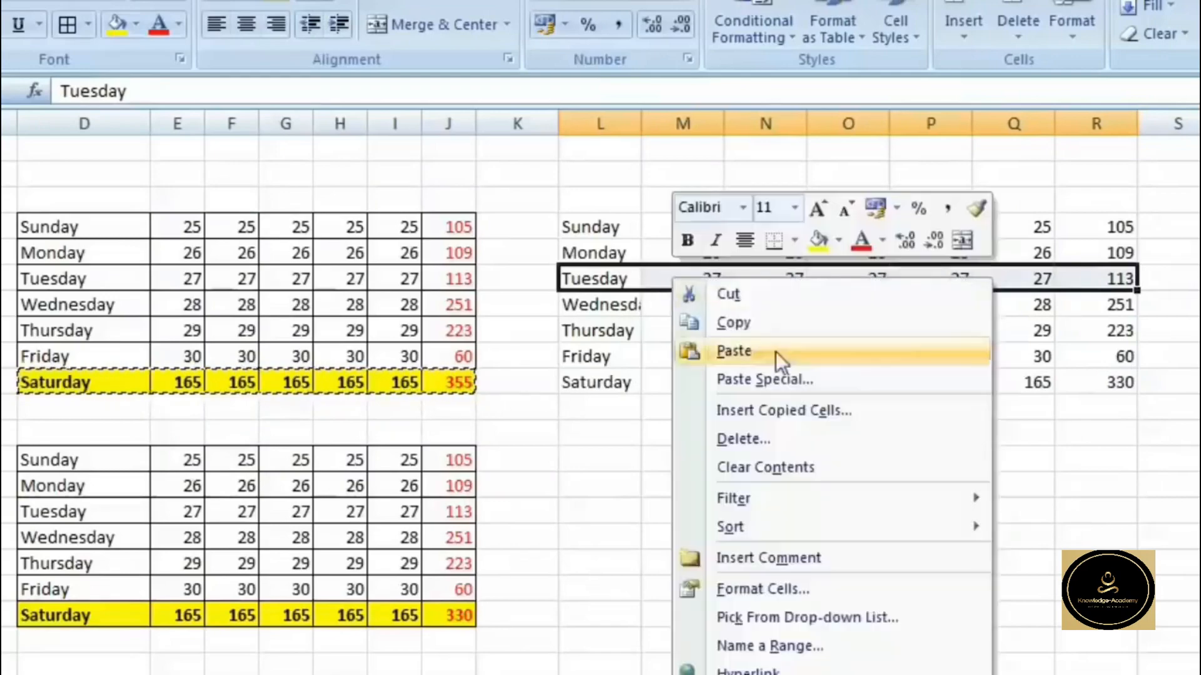
click(839, 348)
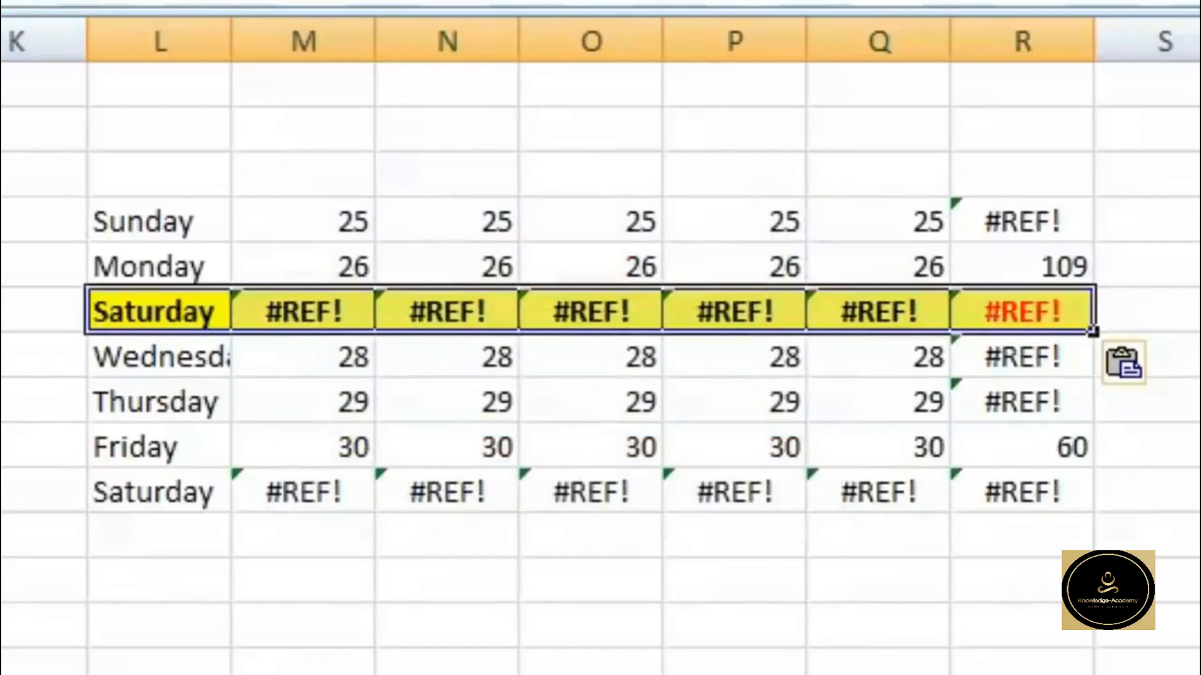
key(ctrl+z)
Copy the yellow Saturday cell I10 and paste only its formats onto the Tuesday row L6:R6
right_click(470, 463)
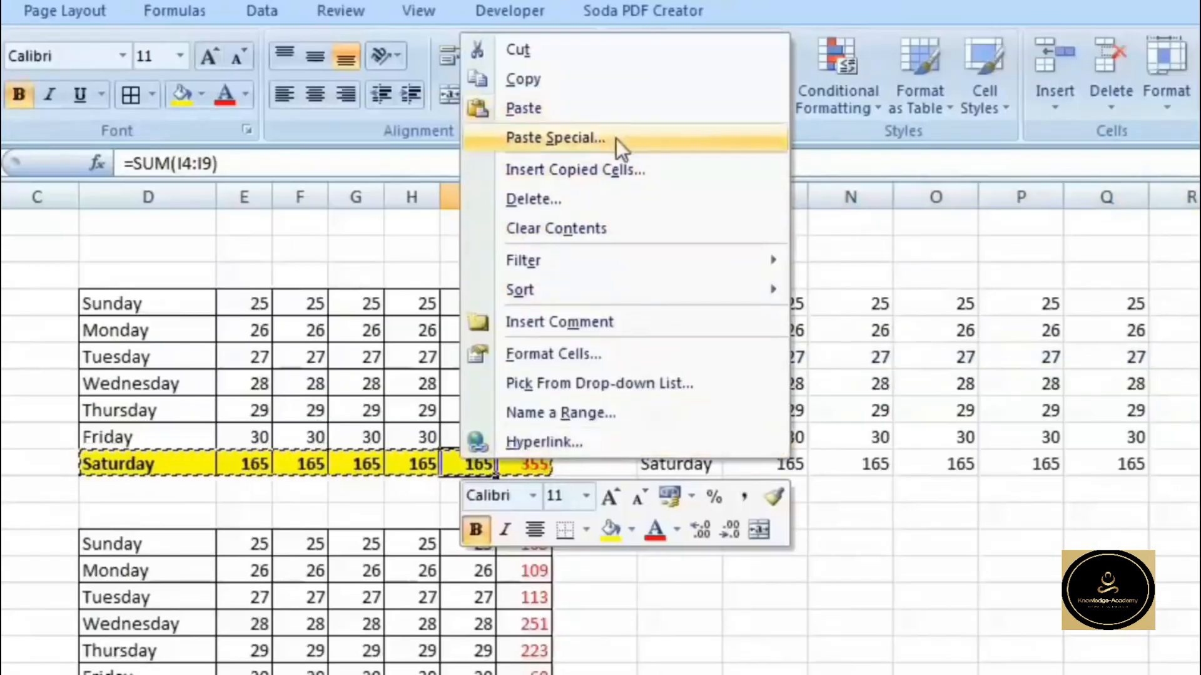
click(617, 88)
drag(667, 362, 1176, 355)
right_click(982, 359)
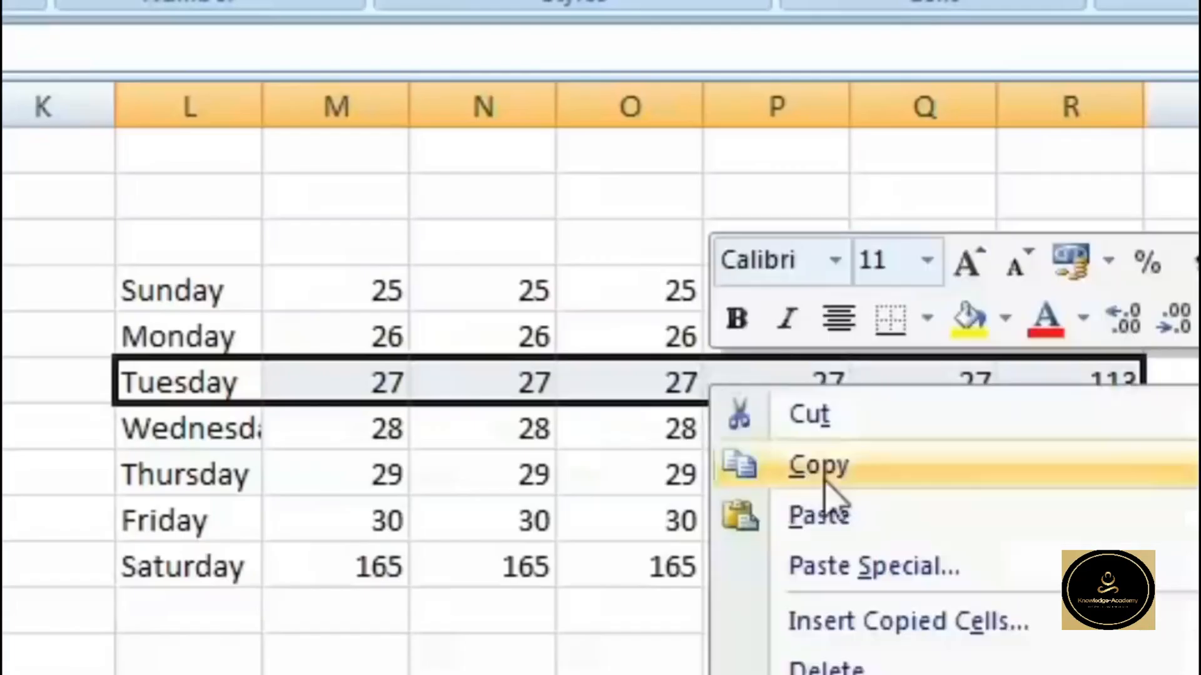
click(964, 568)
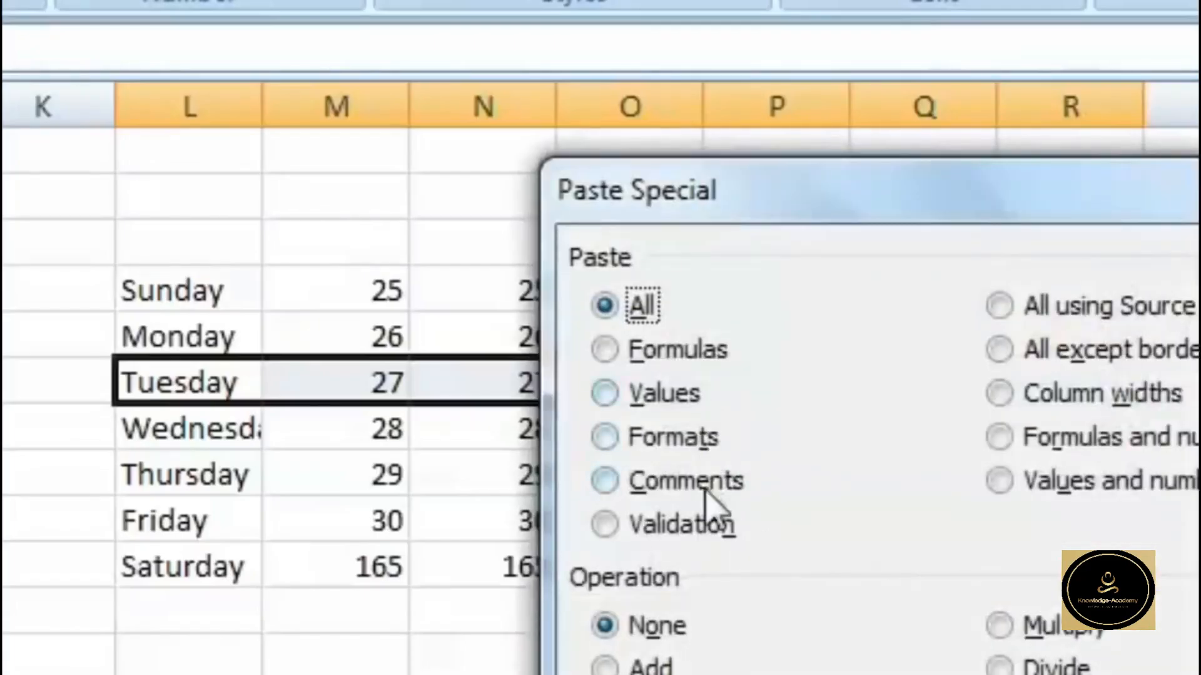
click(707, 438)
drag(797, 191, 369, 501)
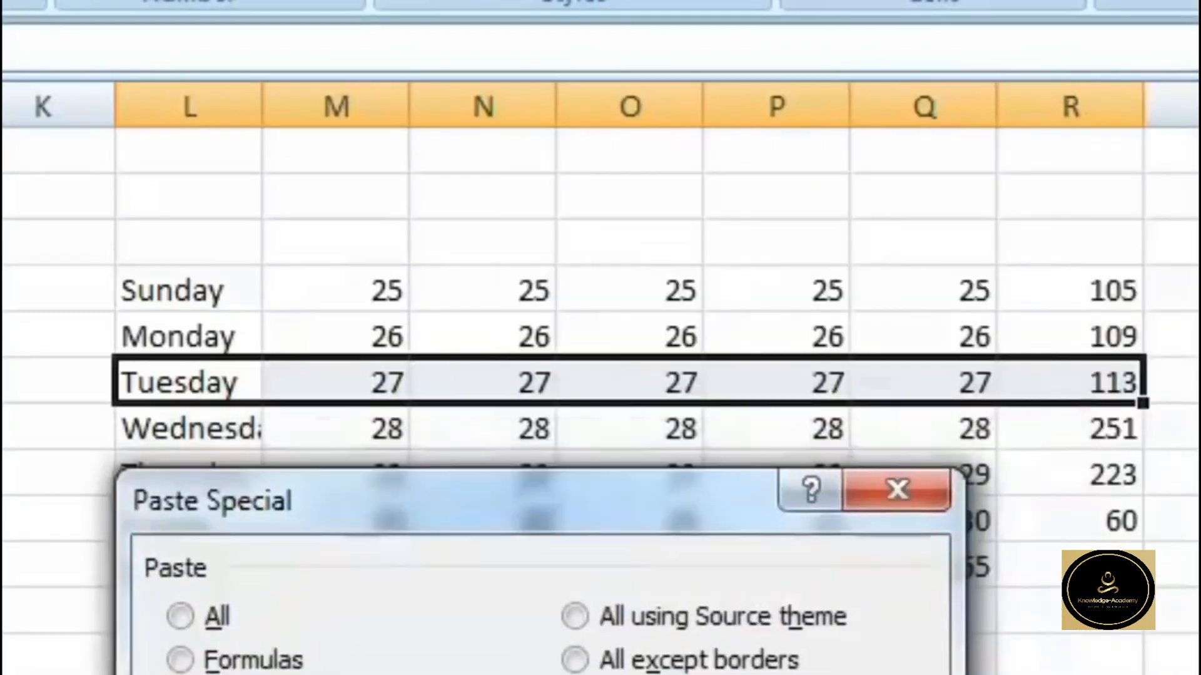
key(Return)
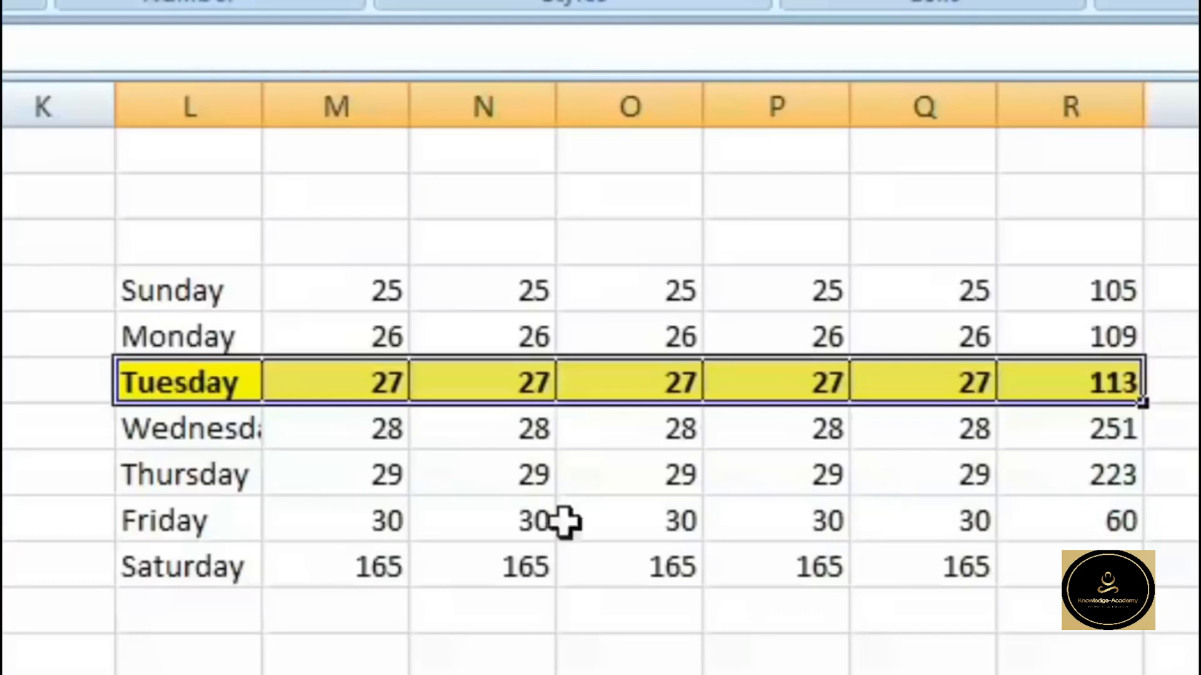
Copy the Saturday row D10:J10 and paste only its formats onto the Sunday row starting at L4
click(472, 650)
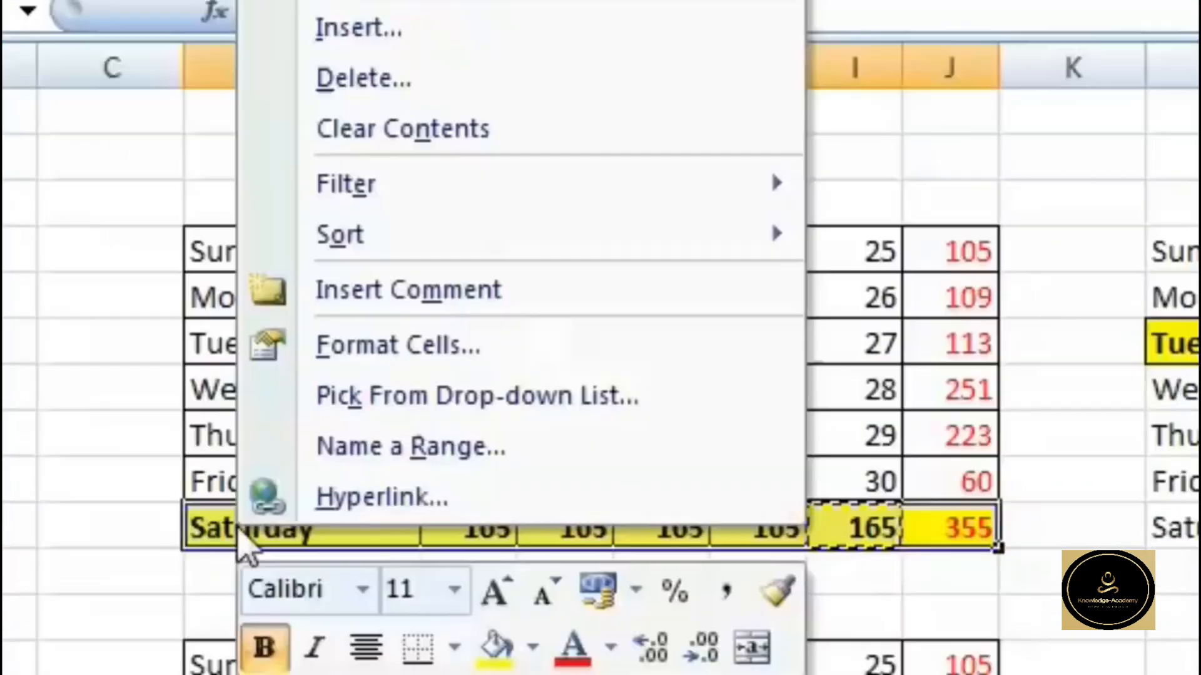
key(Escape)
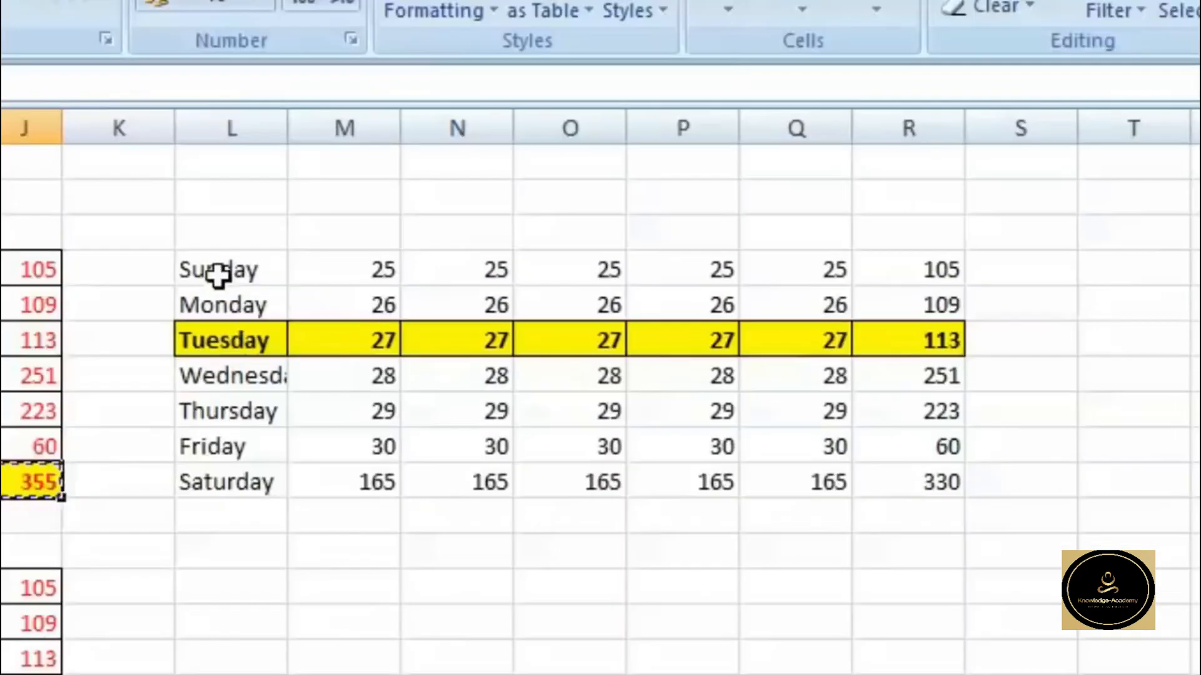
right_click(1185, 251)
click(375, 413)
click(176, 309)
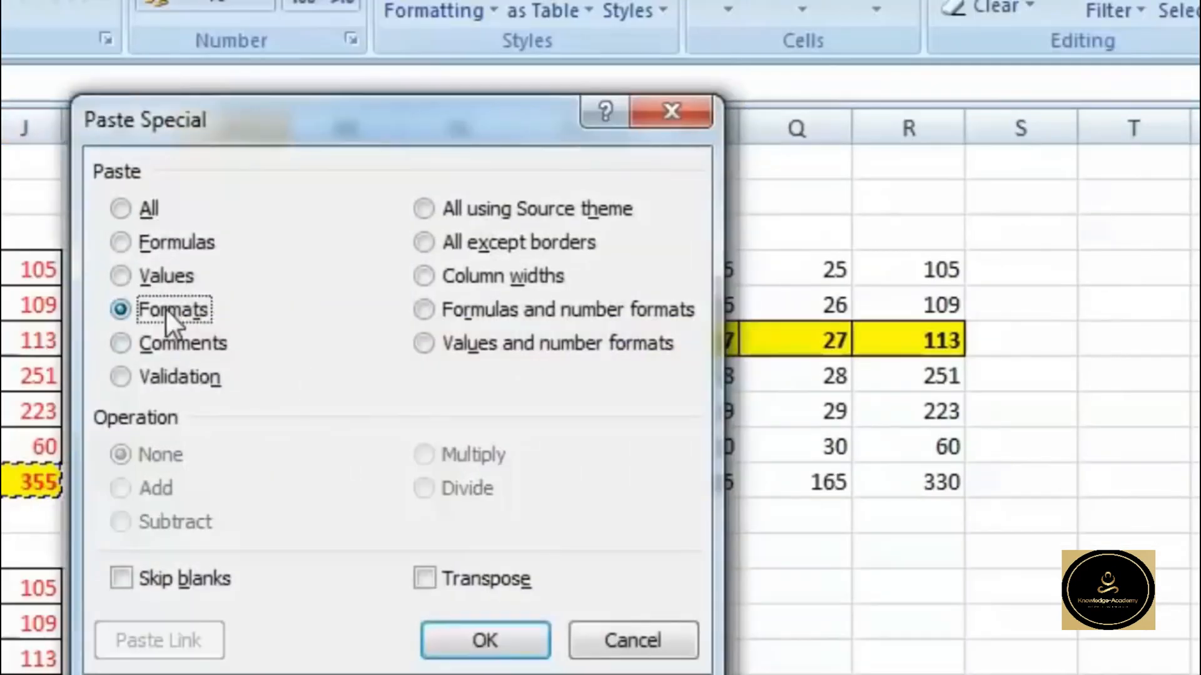
click(486, 639)
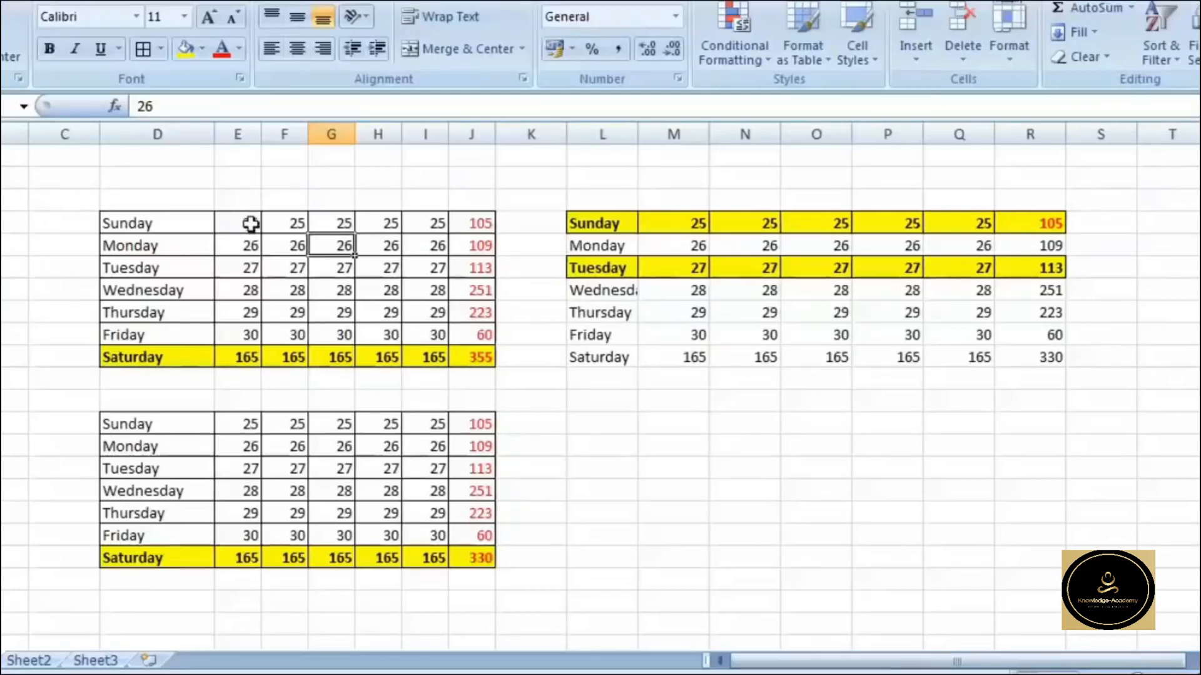
Apply a Duplicate Values conditional formatting rule to E4:E9 with Light Red Fill with Dark Red Text
drag(242, 220, 240, 326)
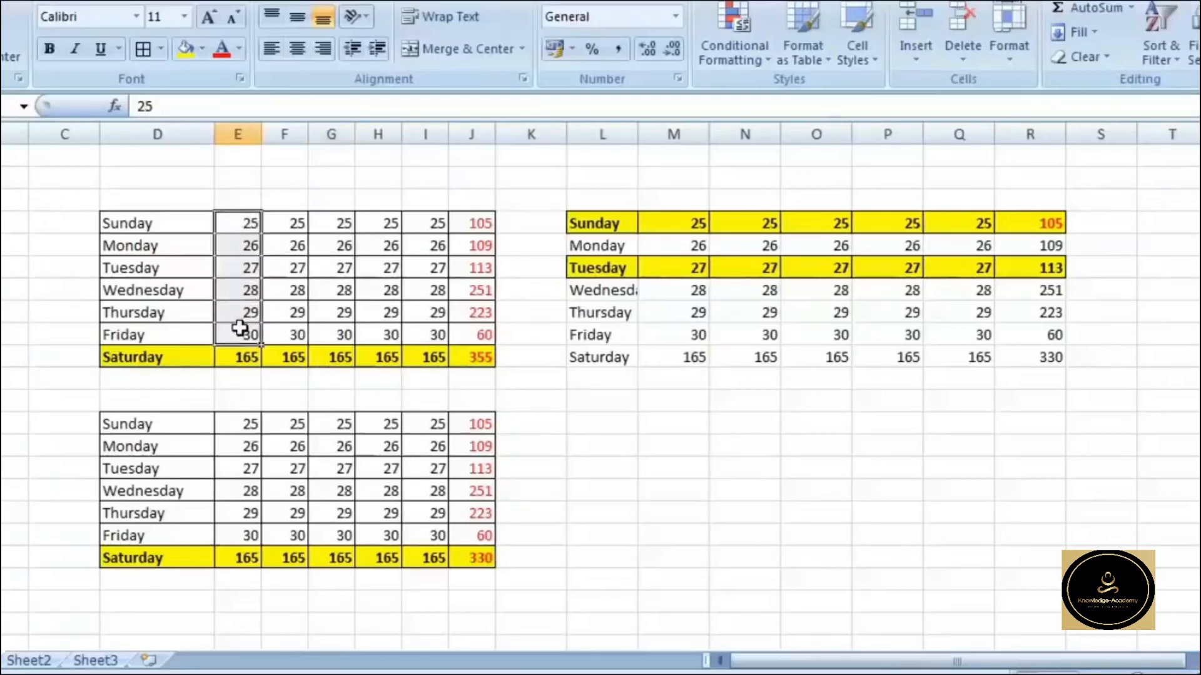
click(739, 53)
mouse_move(808, 96)
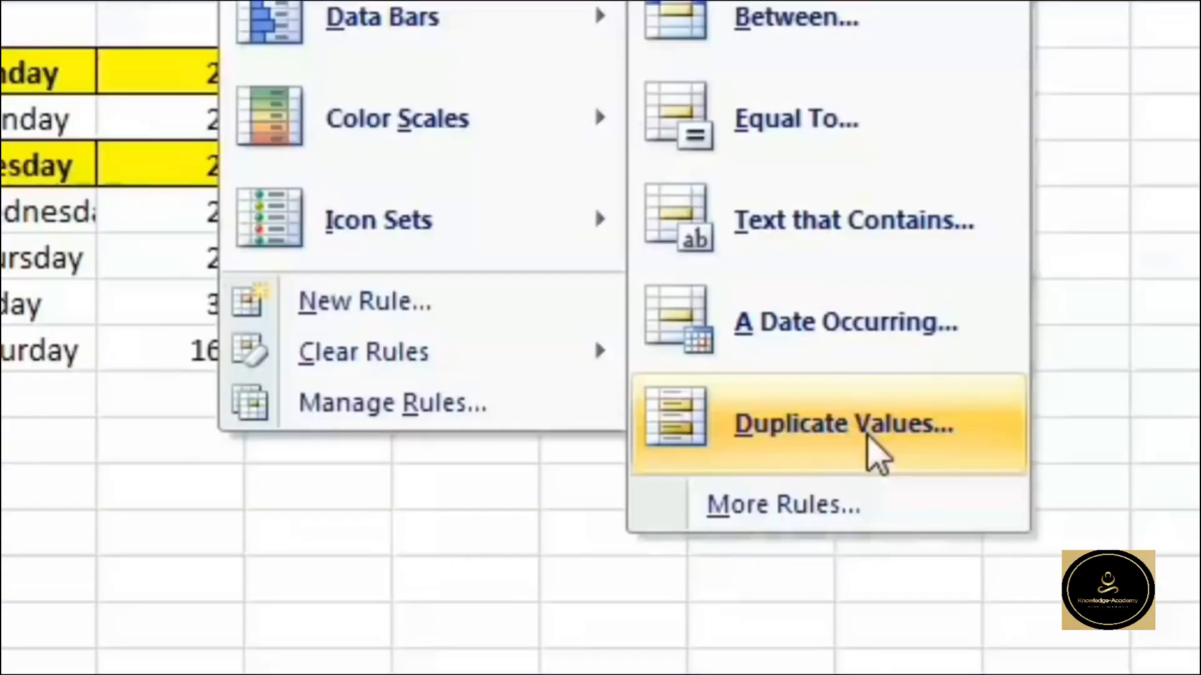
click(872, 450)
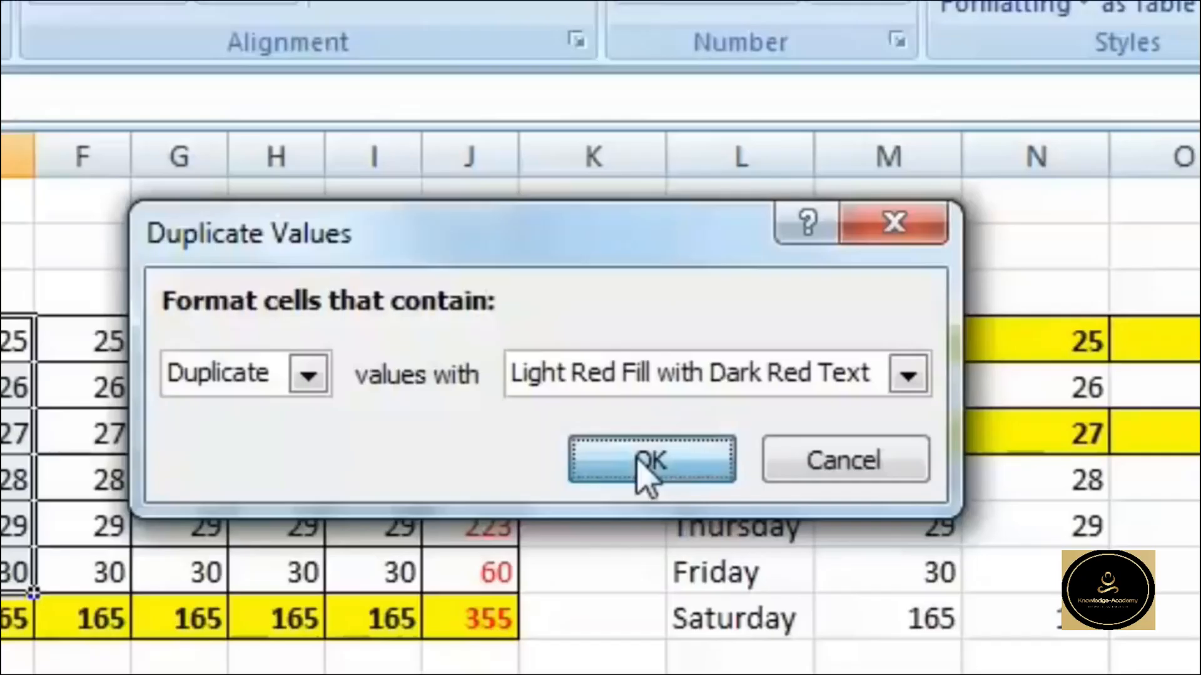
click(648, 466)
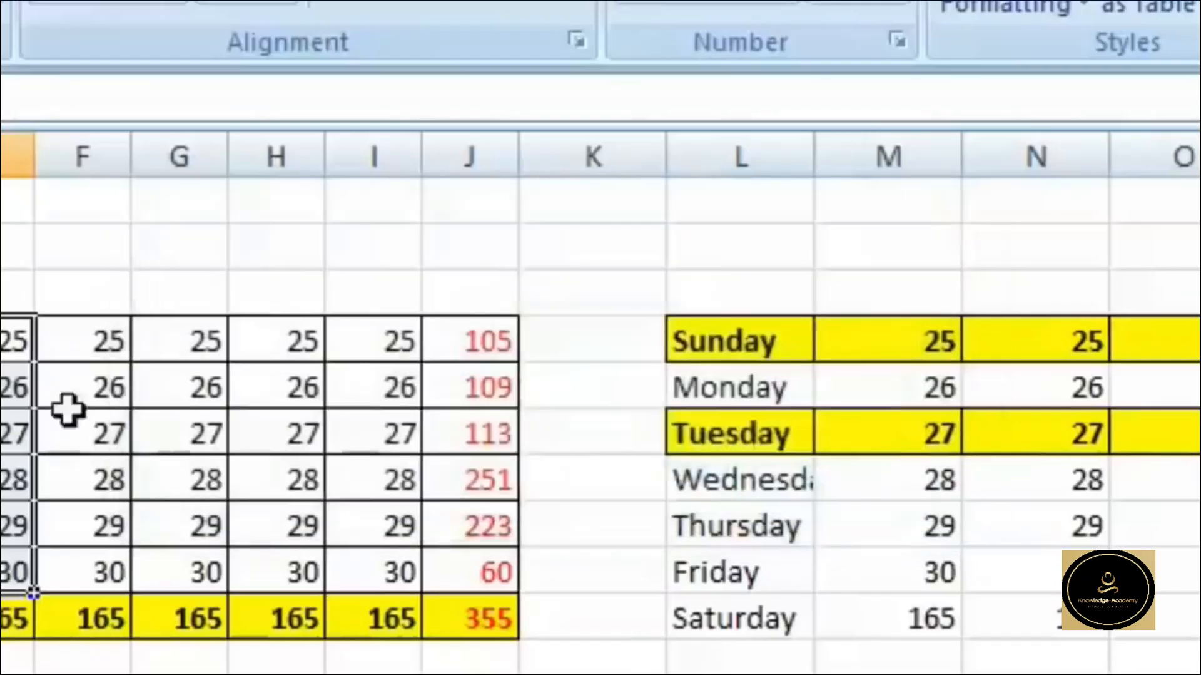
Test the duplicate rule by entering 24 in Monday's cell E5 and replacing it with 27
click(25, 386)
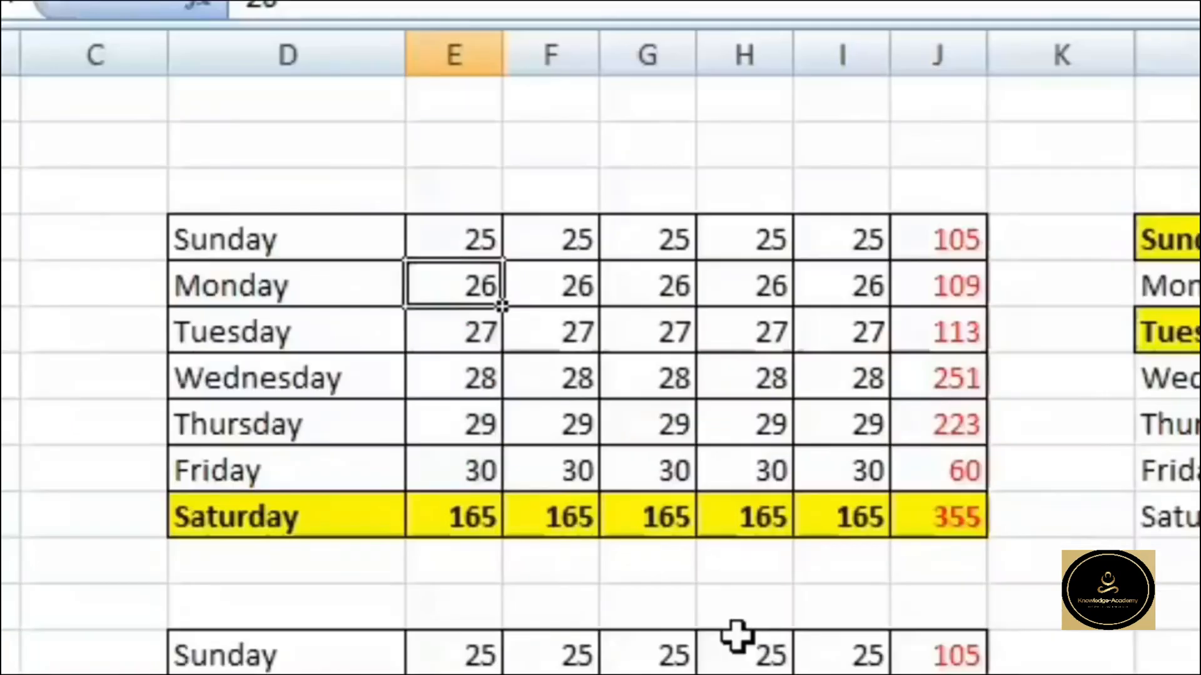
text(24)
key(Return)
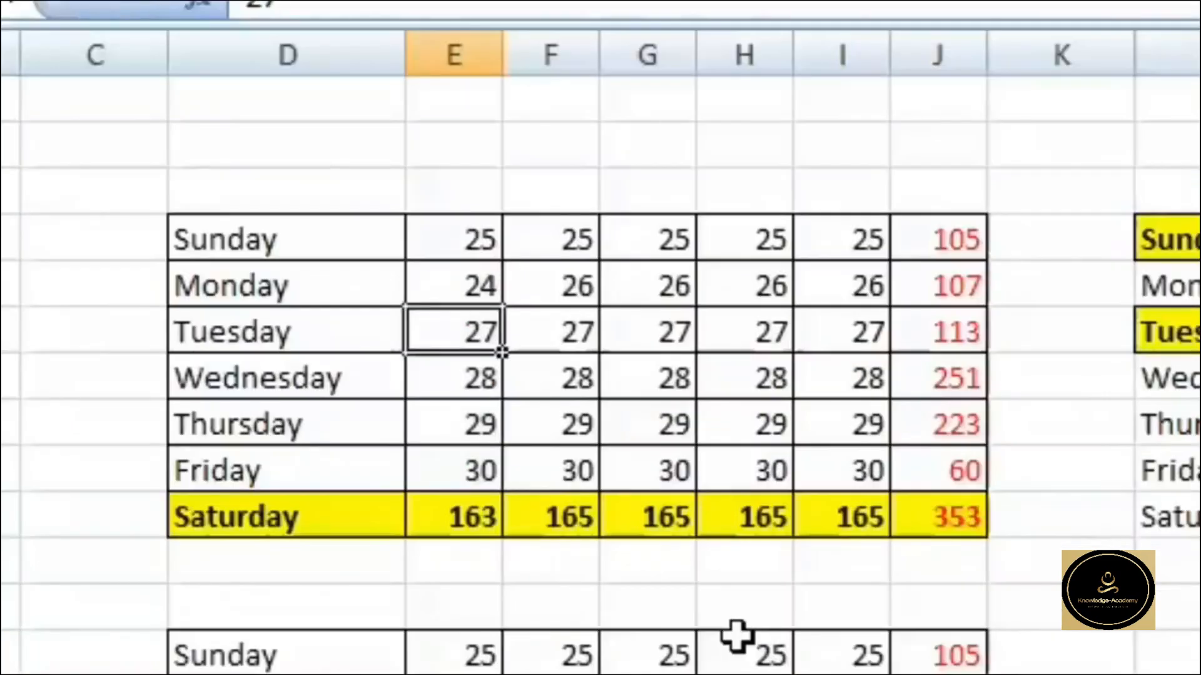
key(Up)
text(27)
key(Return)
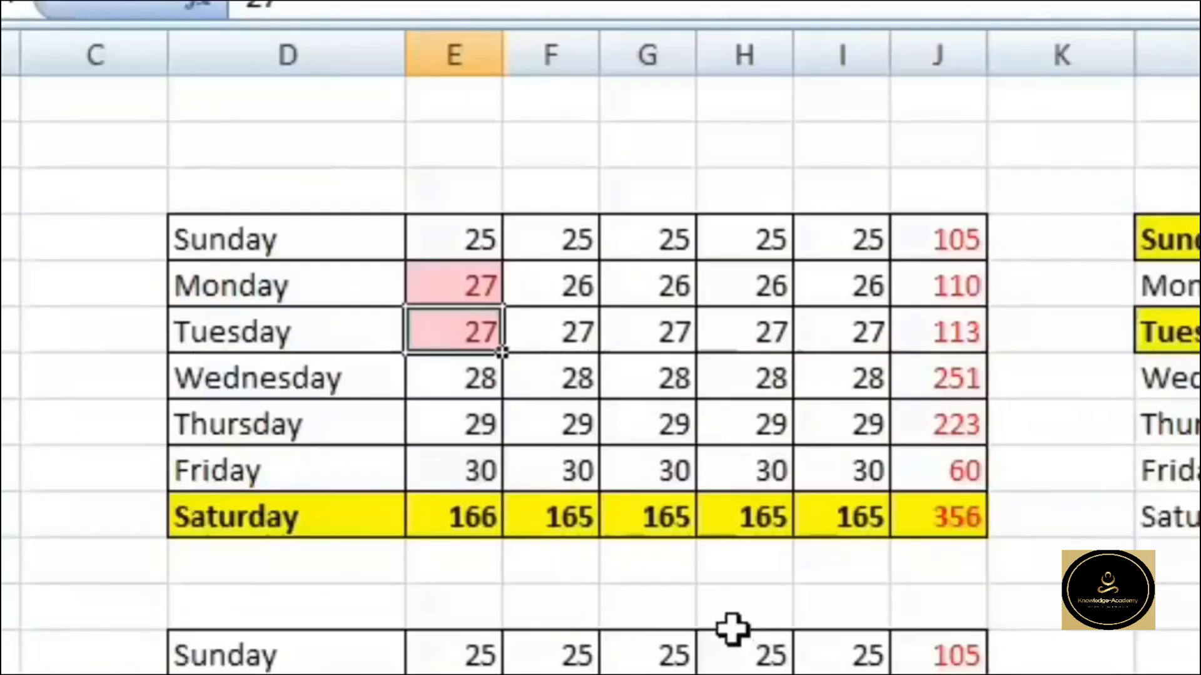
click(566, 466)
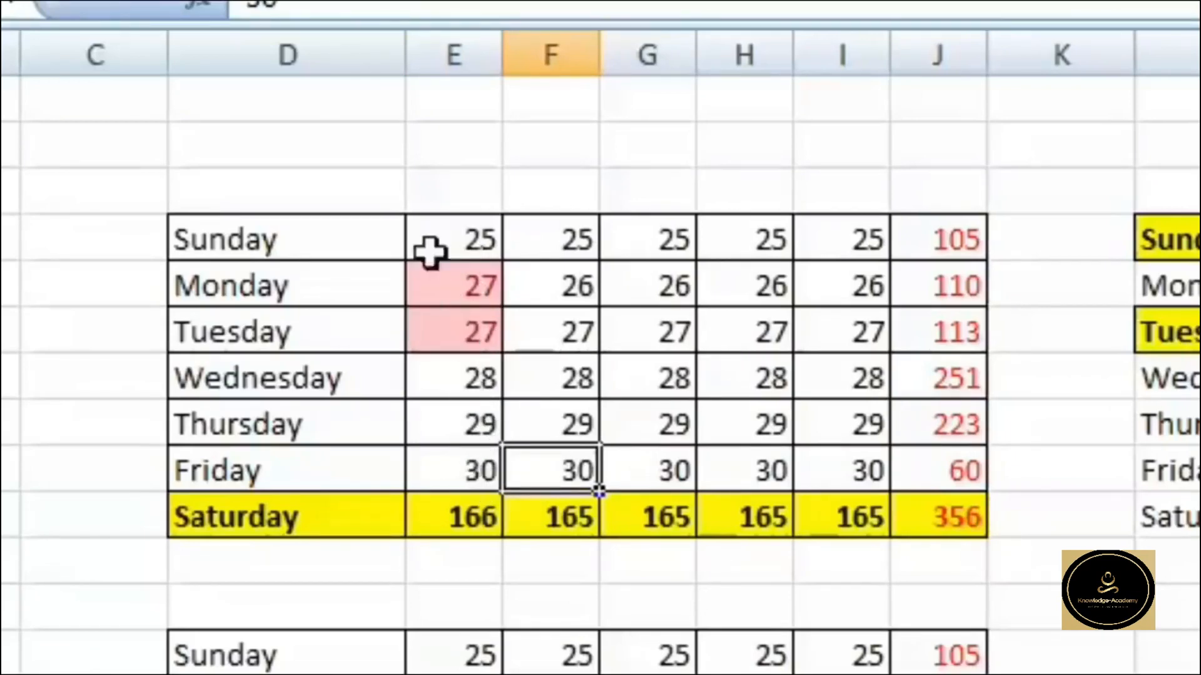
Copy E4:E9 and paste only its formats onto I4:I10
drag(450, 235, 451, 482)
right_click(461, 469)
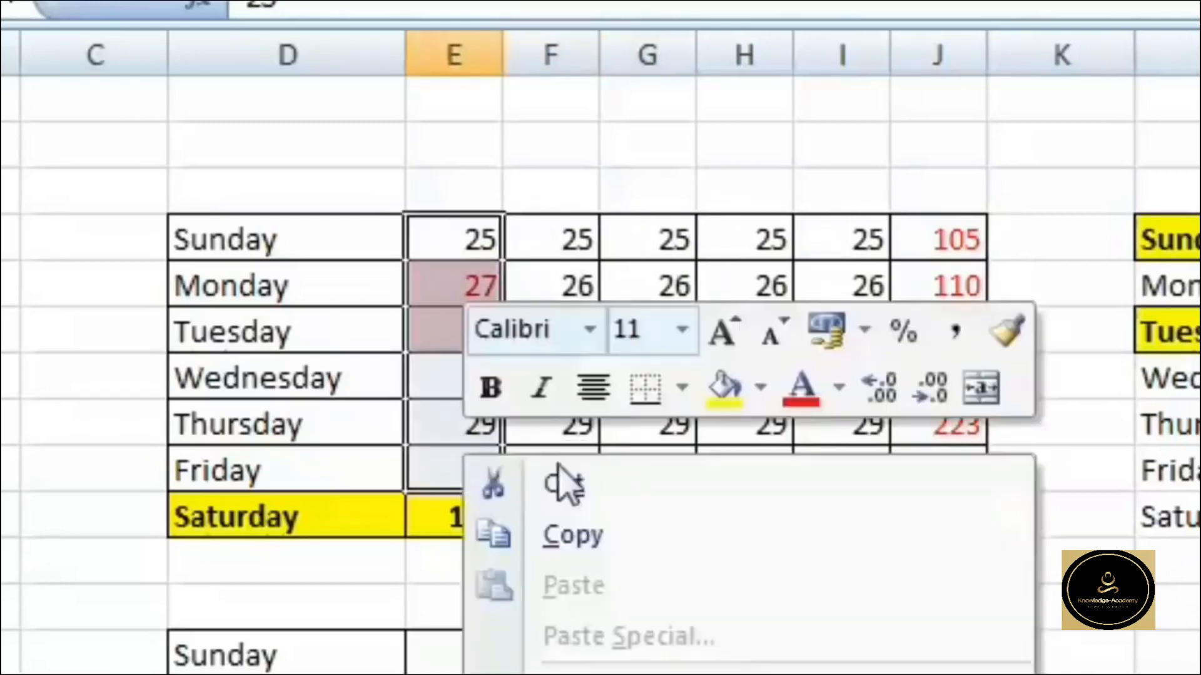
click(610, 537)
drag(847, 238, 847, 497)
right_click(857, 466)
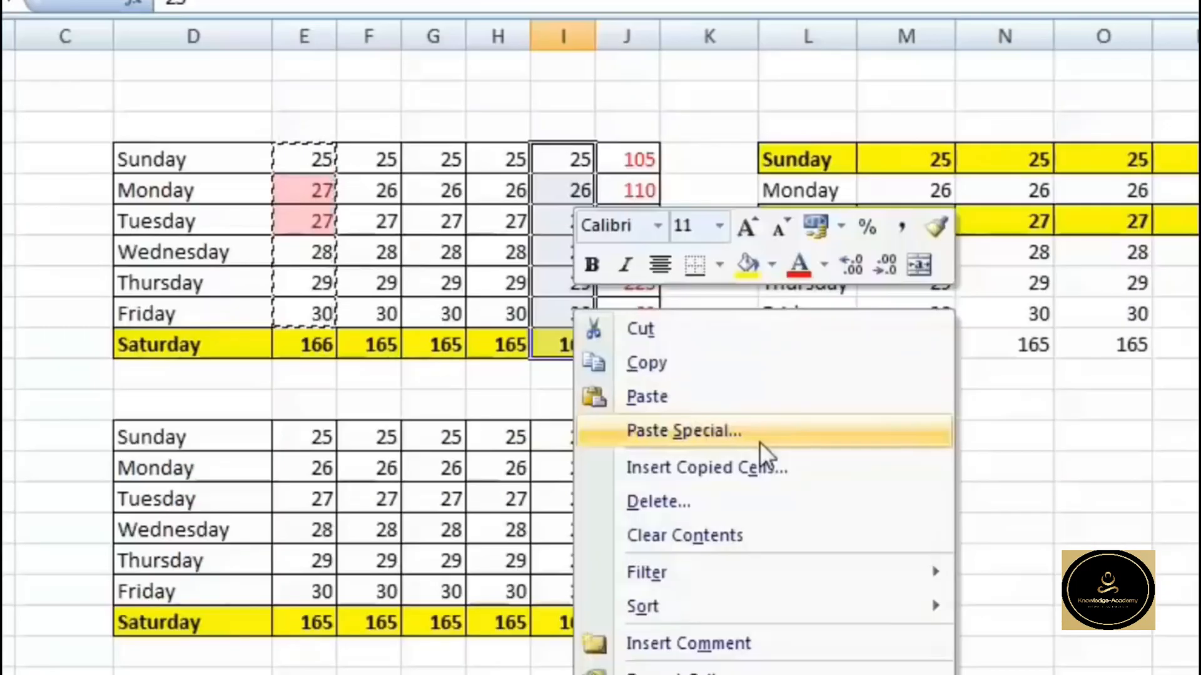
click(1133, 654)
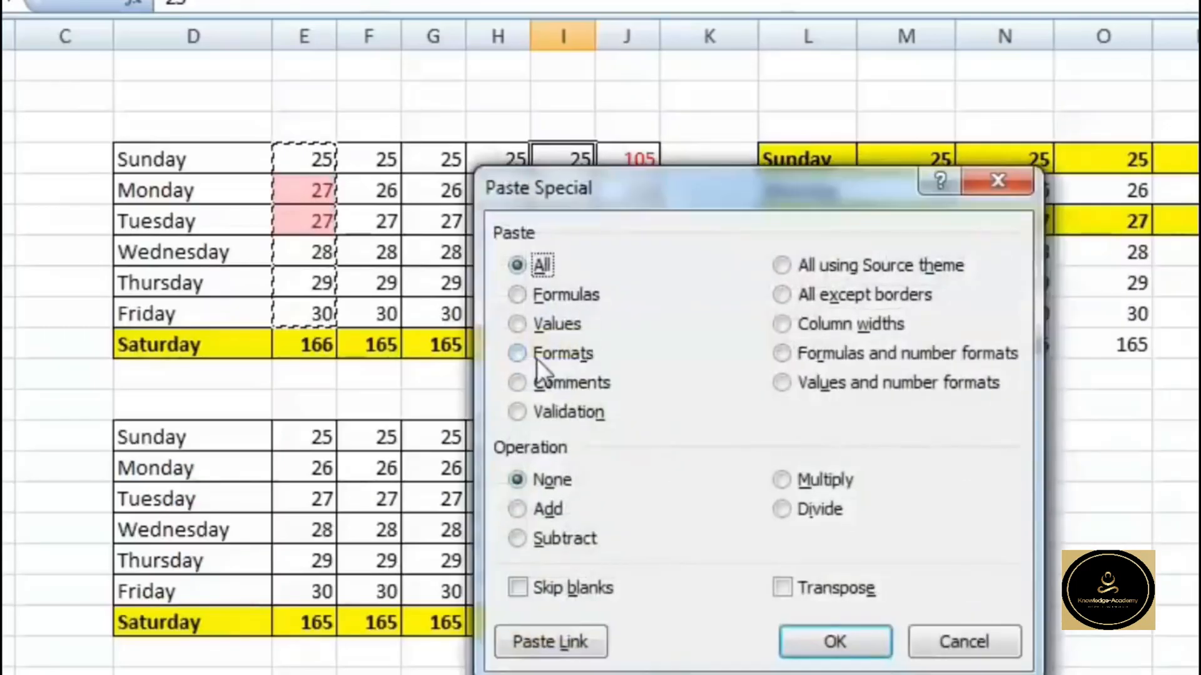
click(537, 357)
drag(676, 209, 1099, 31)
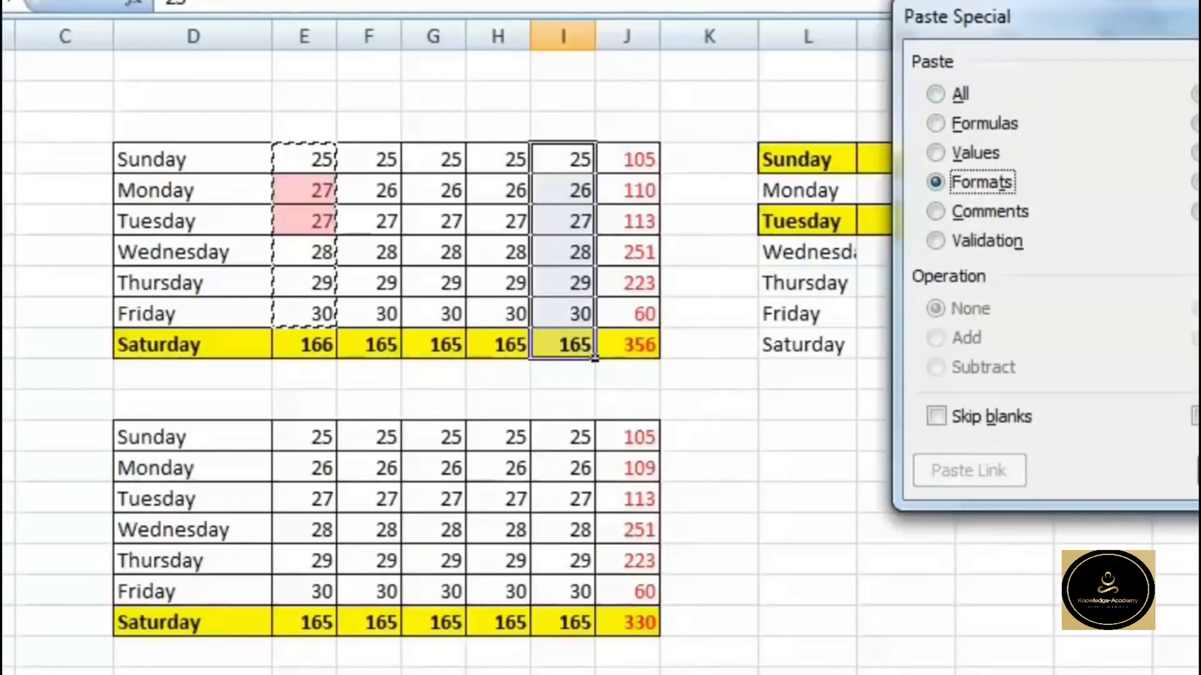
click(1200, 470)
Test the pasted duplicate rule in column I by entering 27 in Thursday's cell I8
click(567, 251)
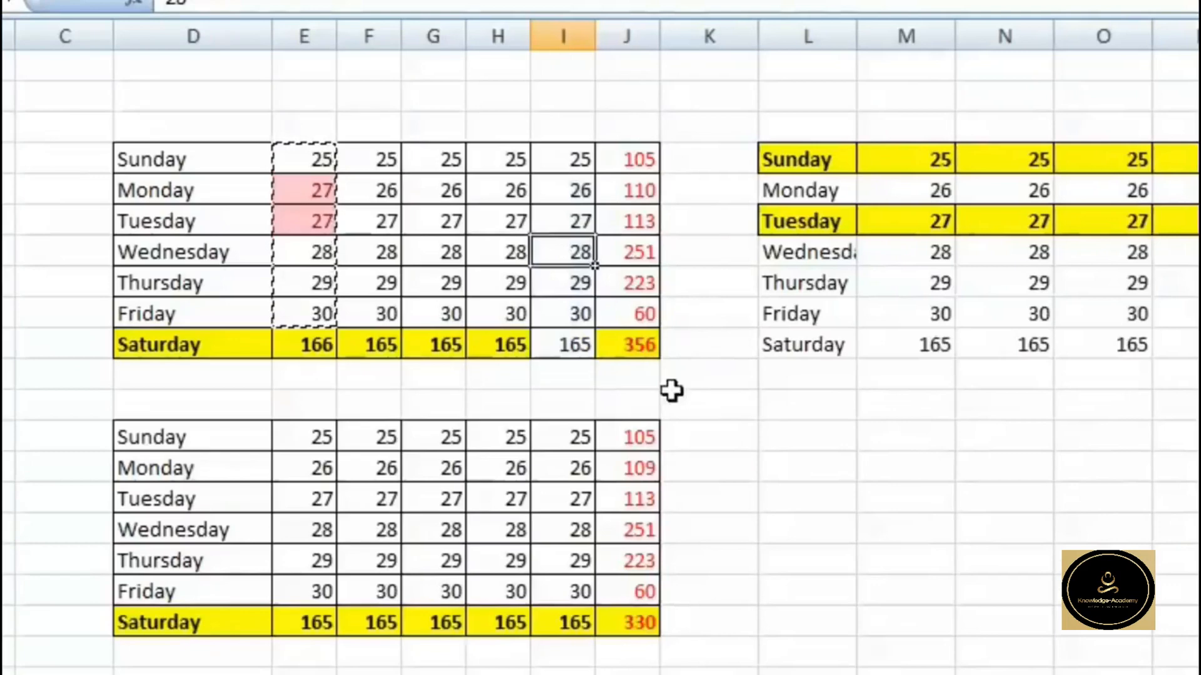
click(579, 282)
text(27)
key(Return)
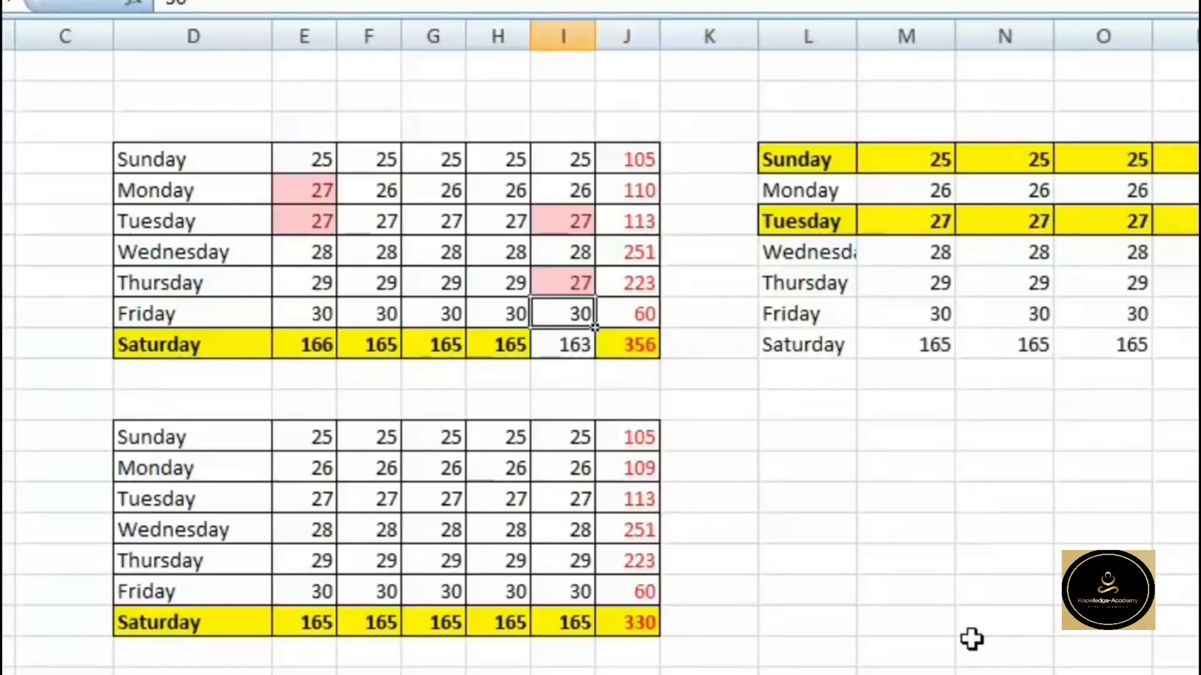
Insert a comment reading "klkjlkjlkjl lkjlk" on Monday's cell E5
right_click(811, 438)
right_click(427, 233)
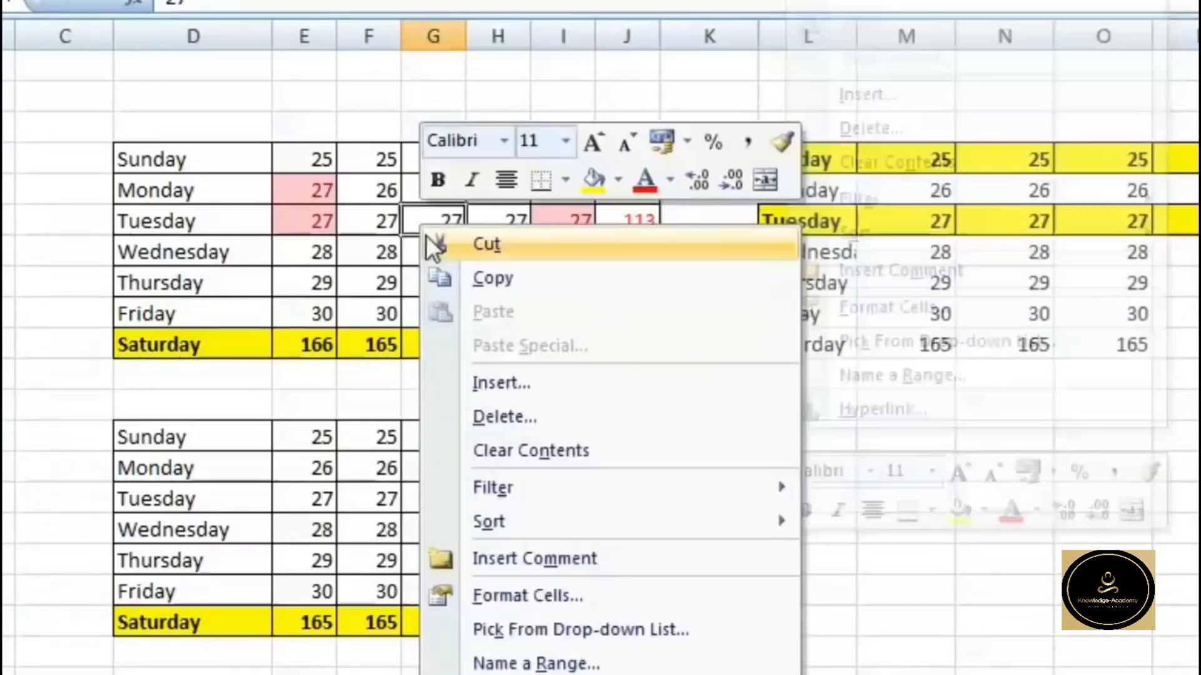
mouse_move(626, 500)
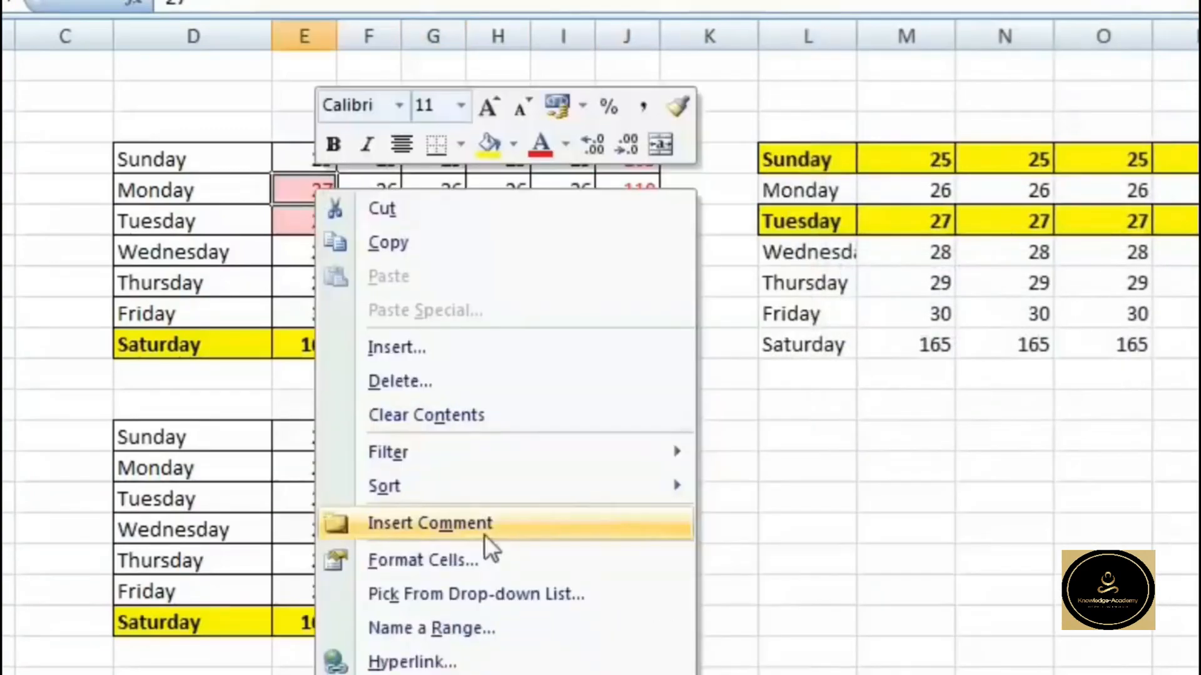
click(485, 528)
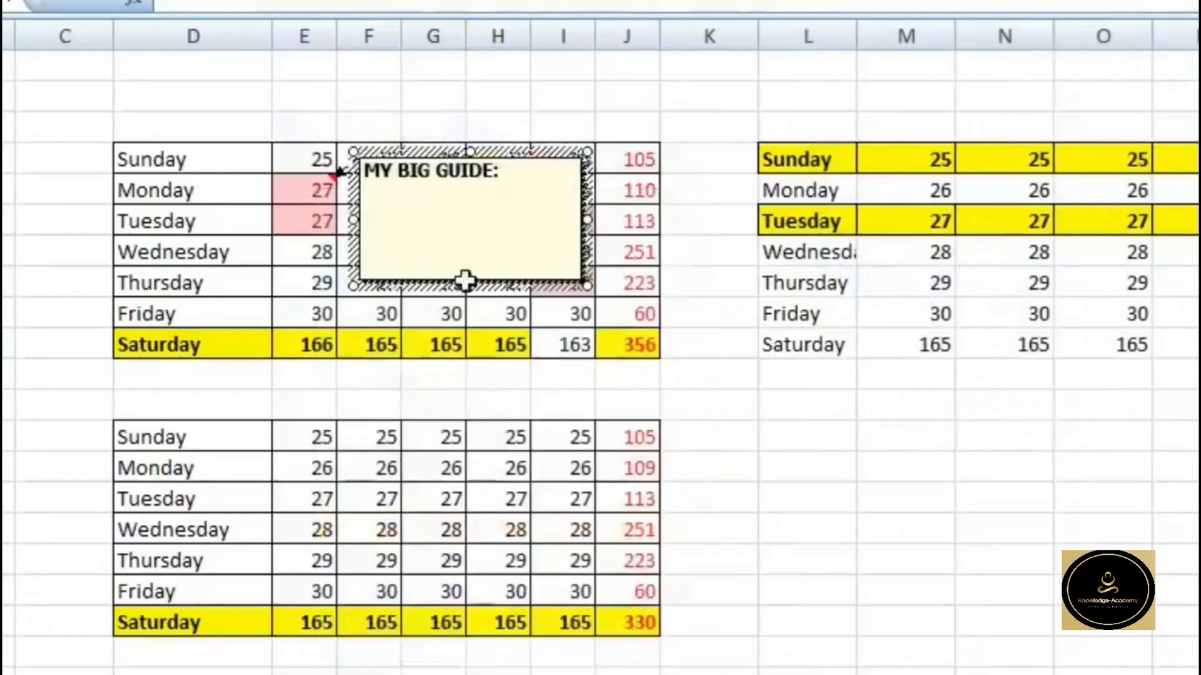
text(klkjlkjlkjl lkjlk)
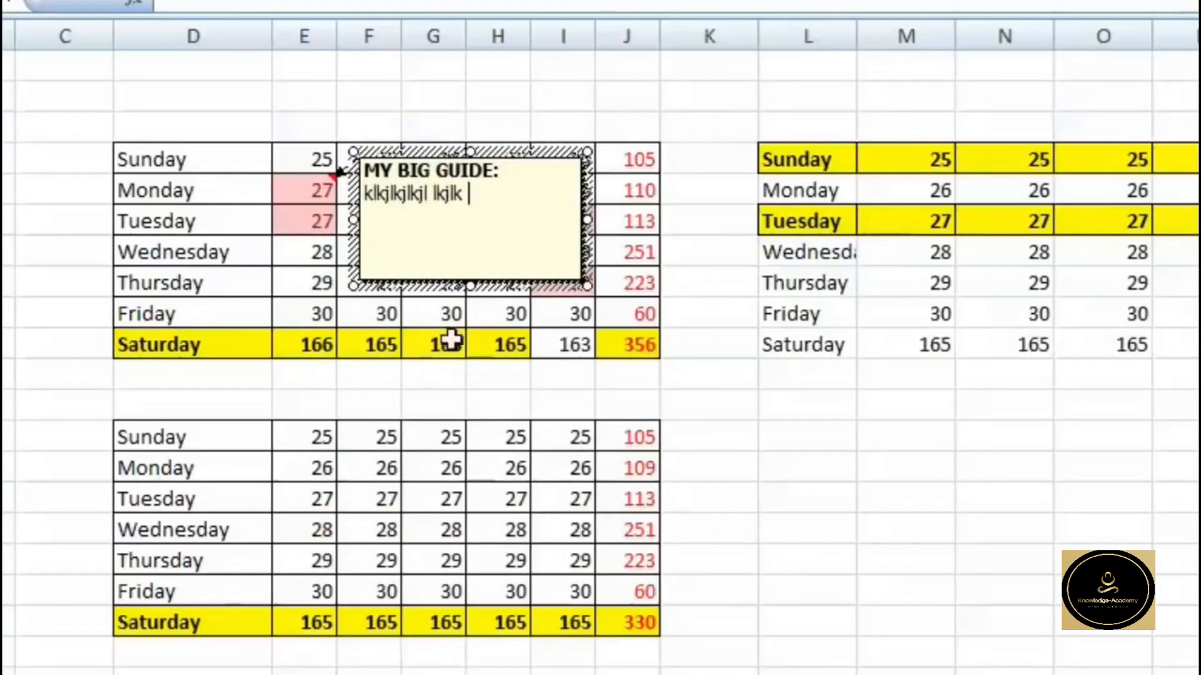
click(447, 341)
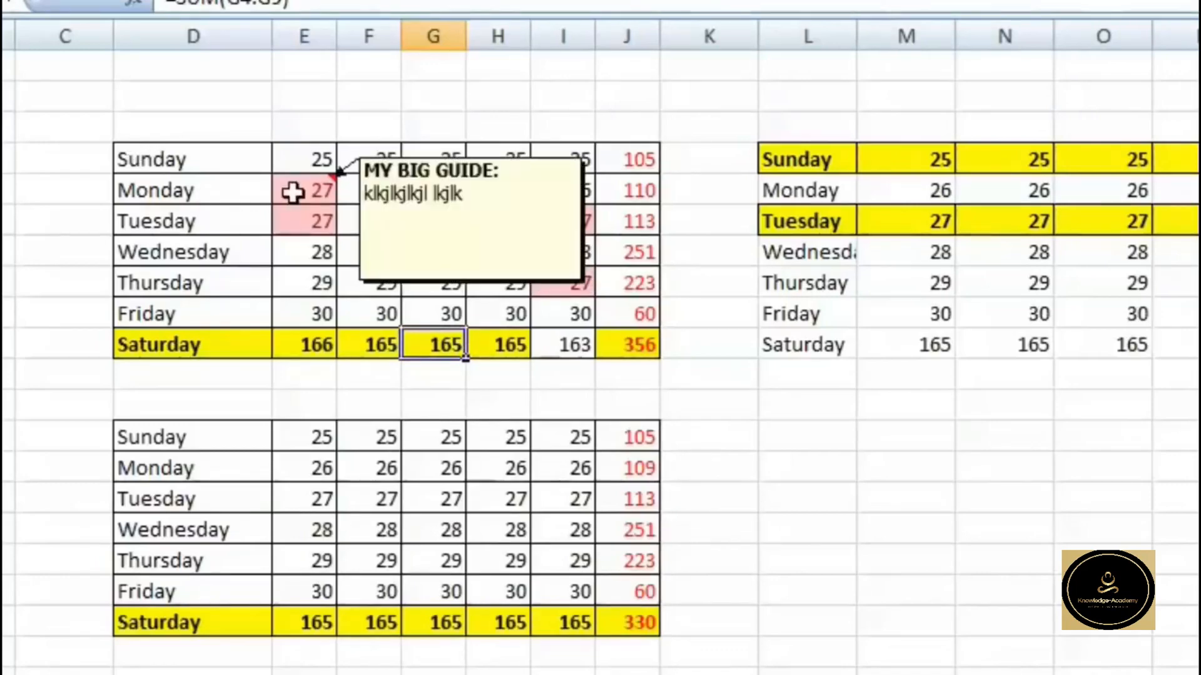
Copy the table D4:J10, paste only its comments starting at L13, and view the pasted comment in M14
drag(153, 161, 622, 343)
right_click(443, 281)
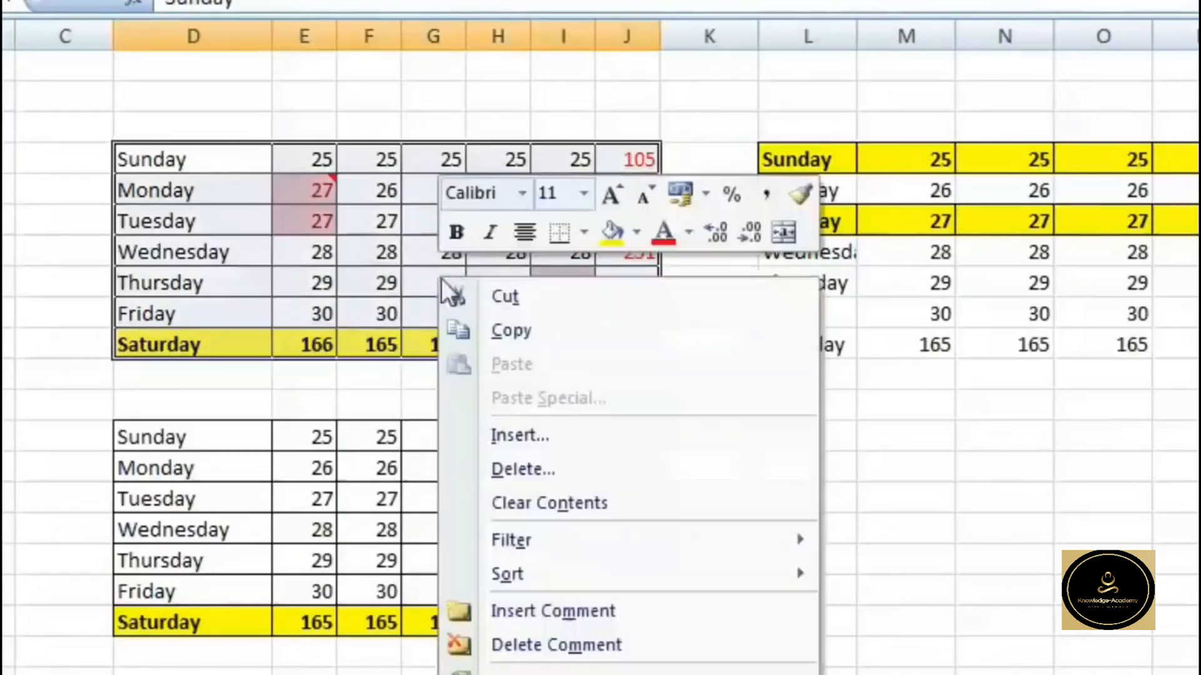
click(582, 331)
click(826, 435)
right_click(825, 435)
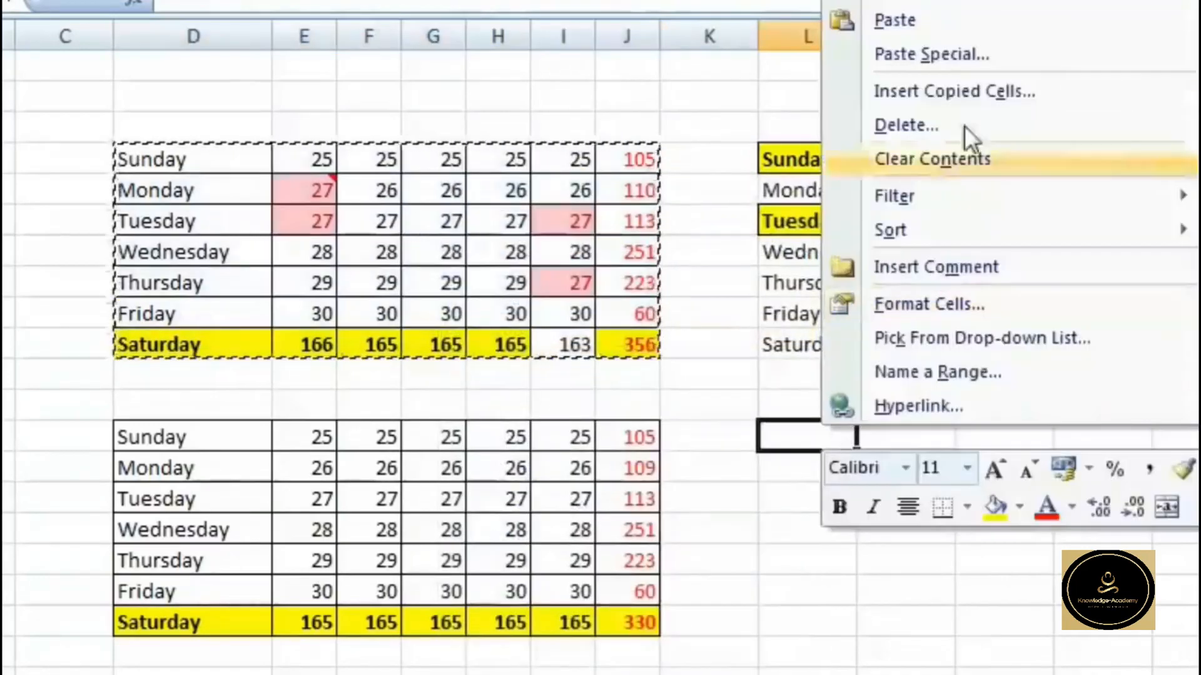
click(948, 56)
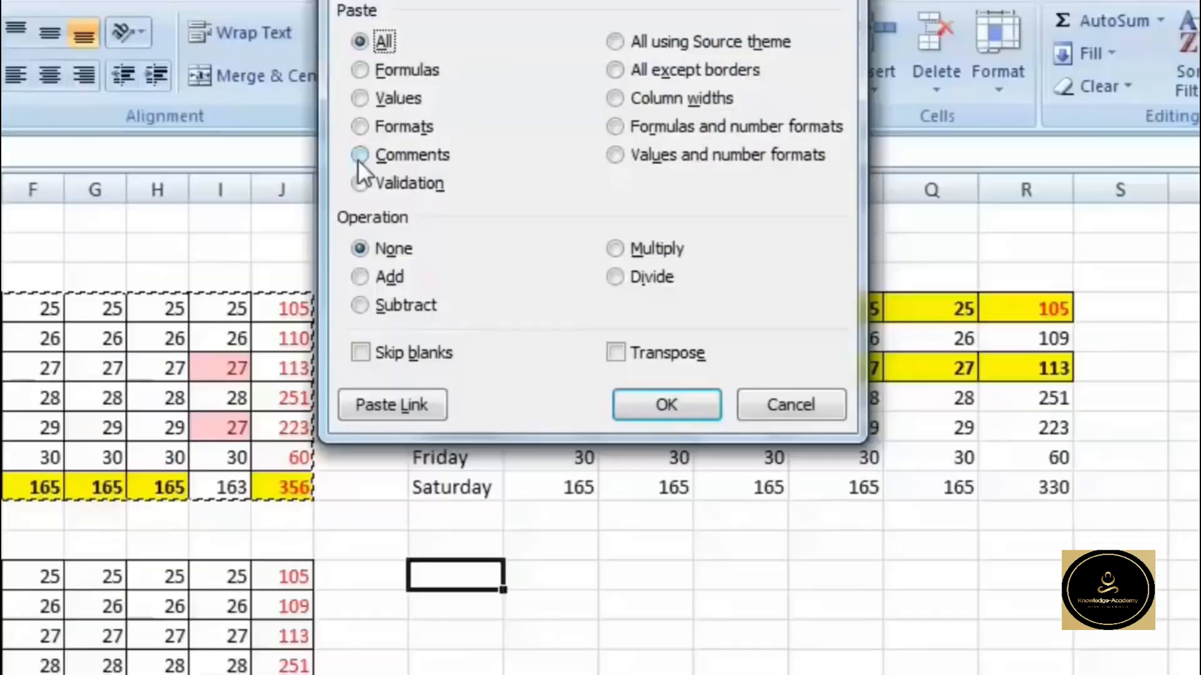
click(710, 2)
click(667, 404)
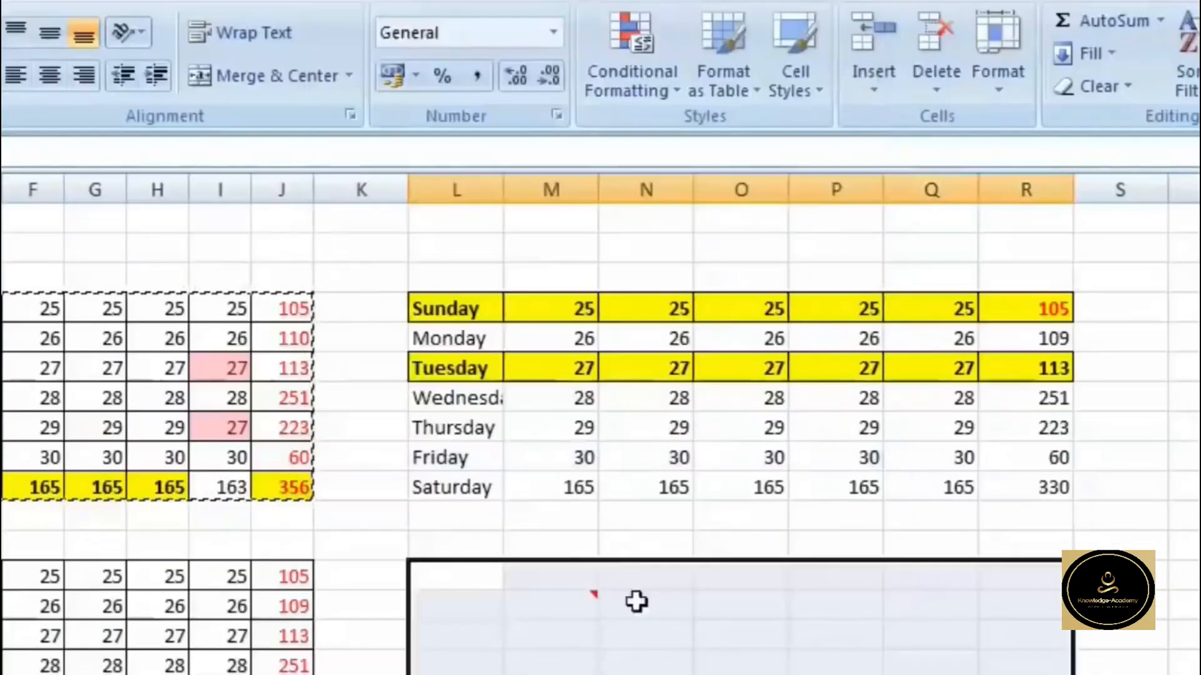
click(580, 606)
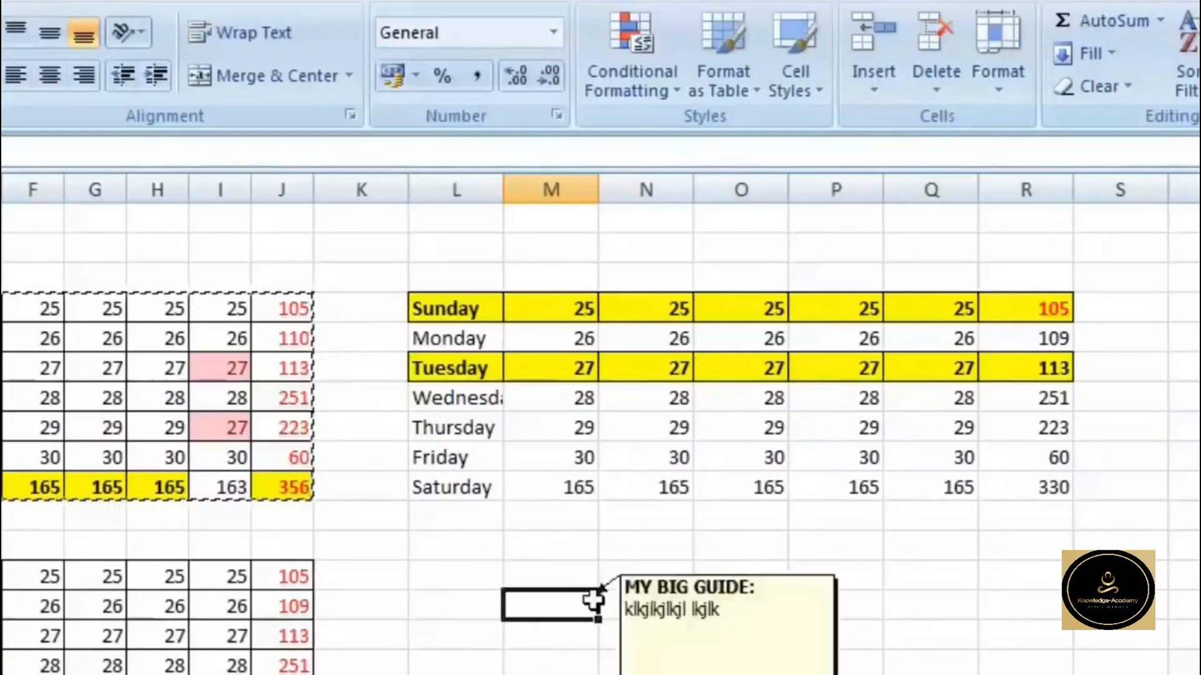
mouse_move(591, 592)
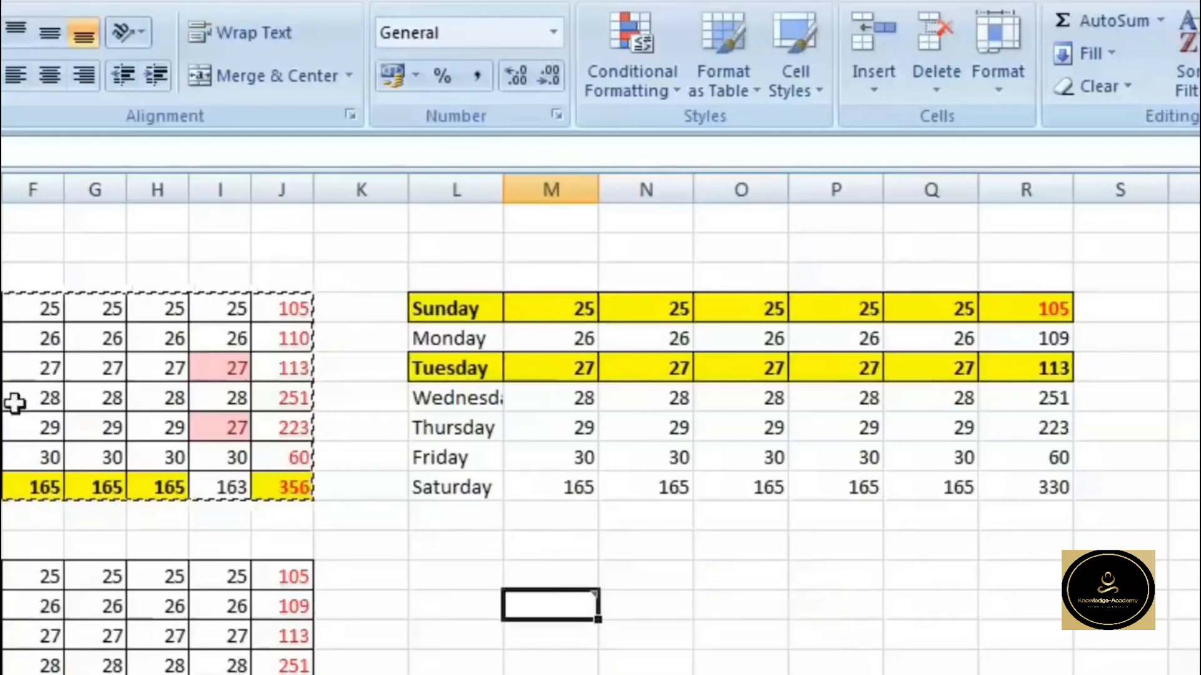
key(Escape)
right_click(450, 582)
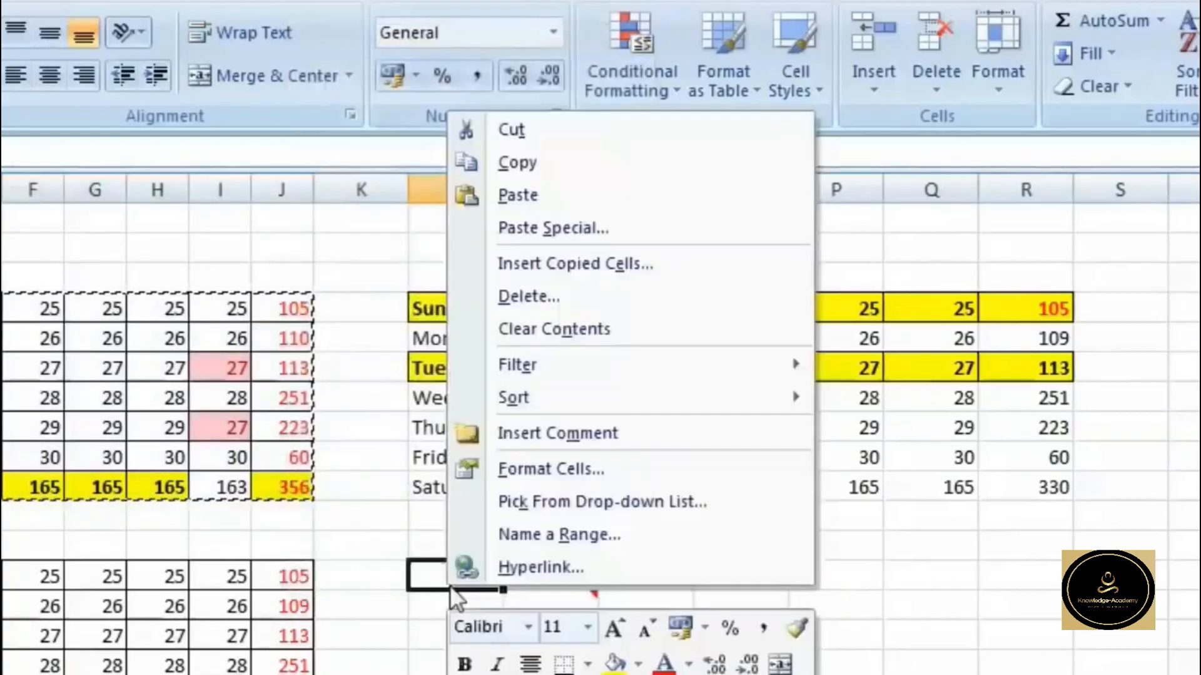
click(508, 227)
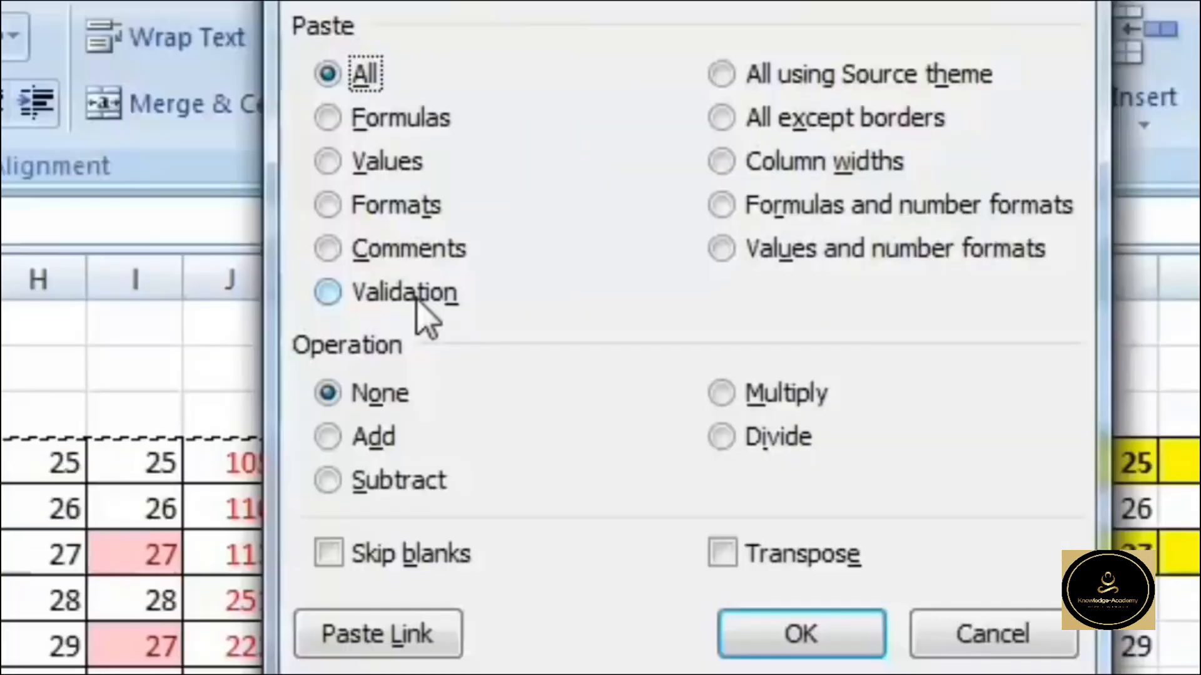
click(772, 423)
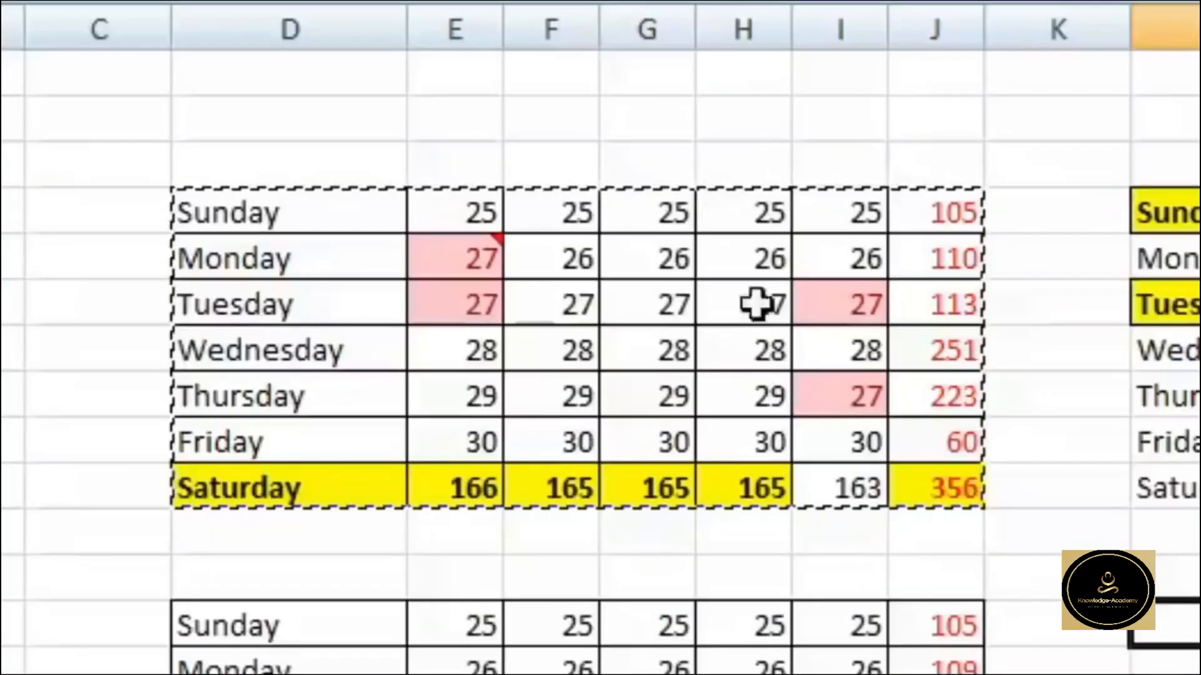
Set up data validation on G4:G10 allowing whole numbers between 20 and 30
drag(662, 208, 676, 474)
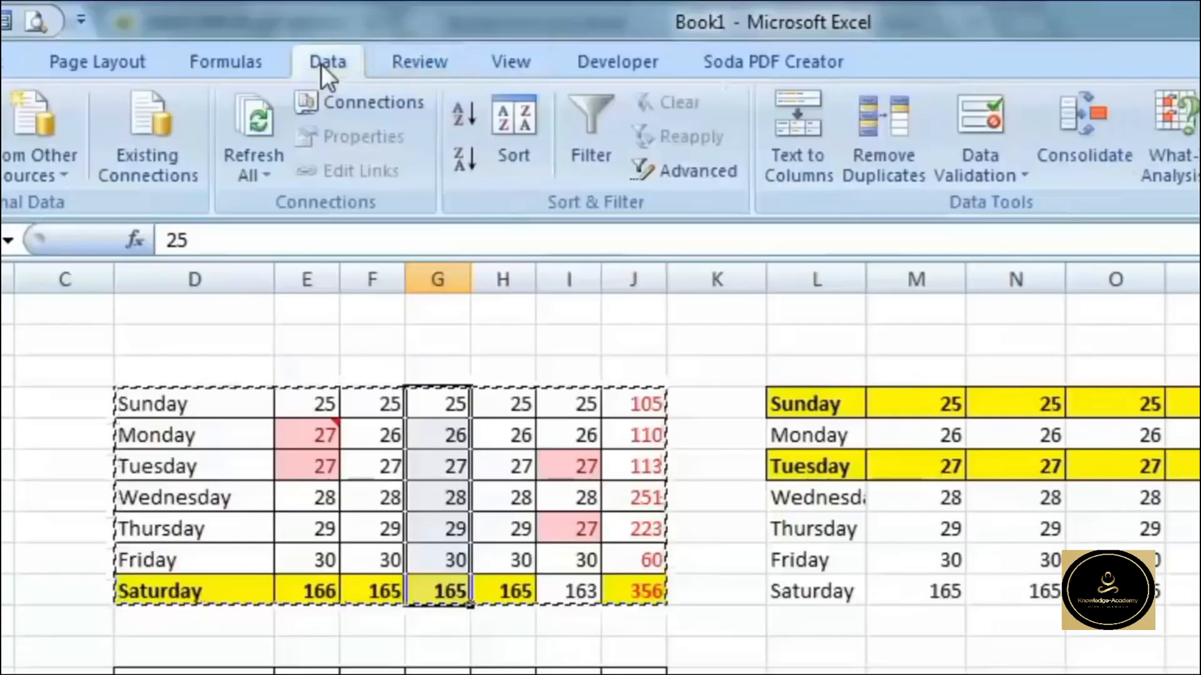
click(999, 164)
click(1038, 209)
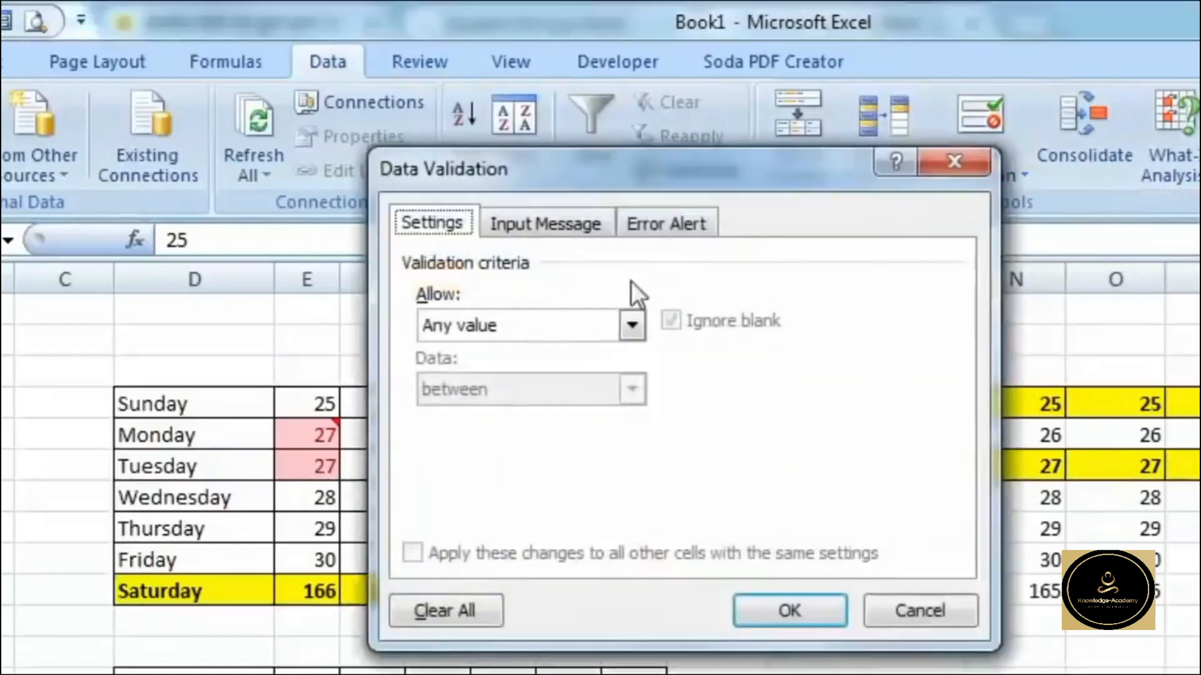
drag(672, 172, 1060, 186)
click(1031, 341)
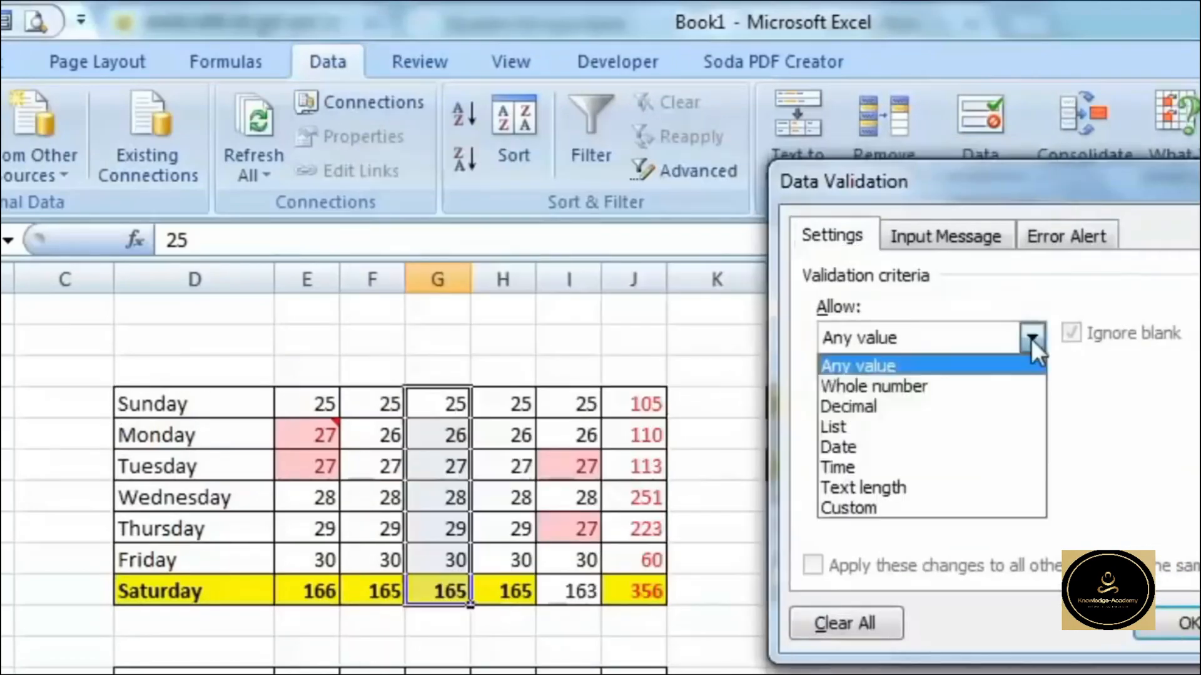
click(1000, 386)
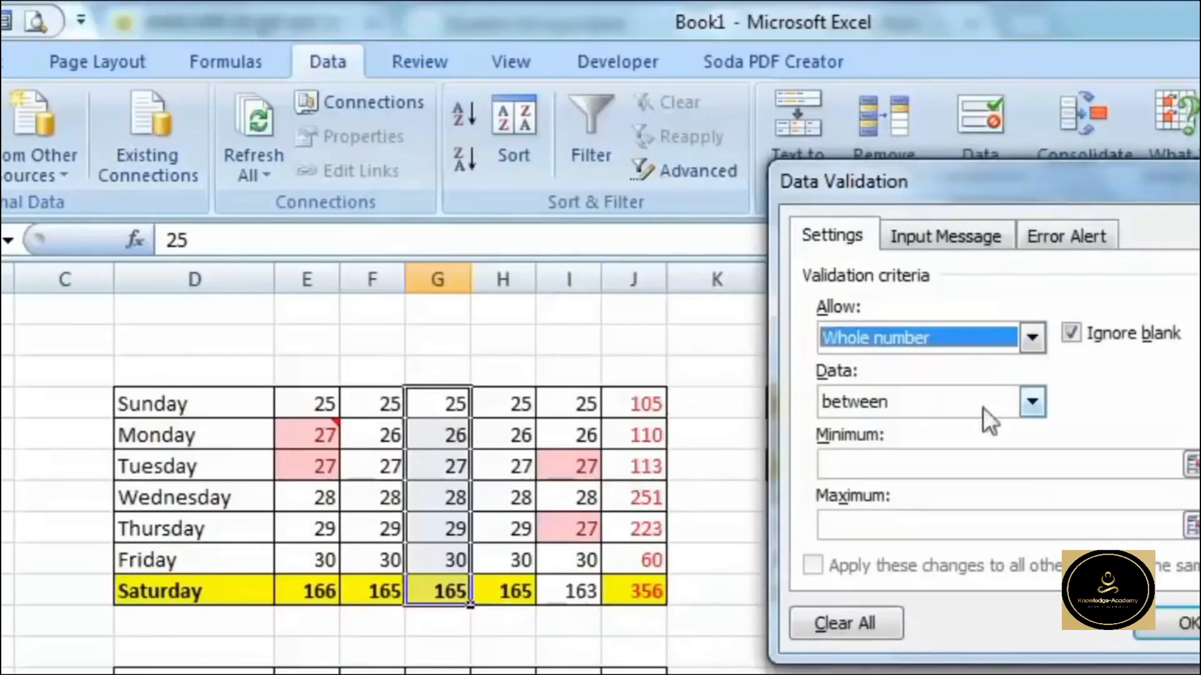
click(956, 466)
text(20)
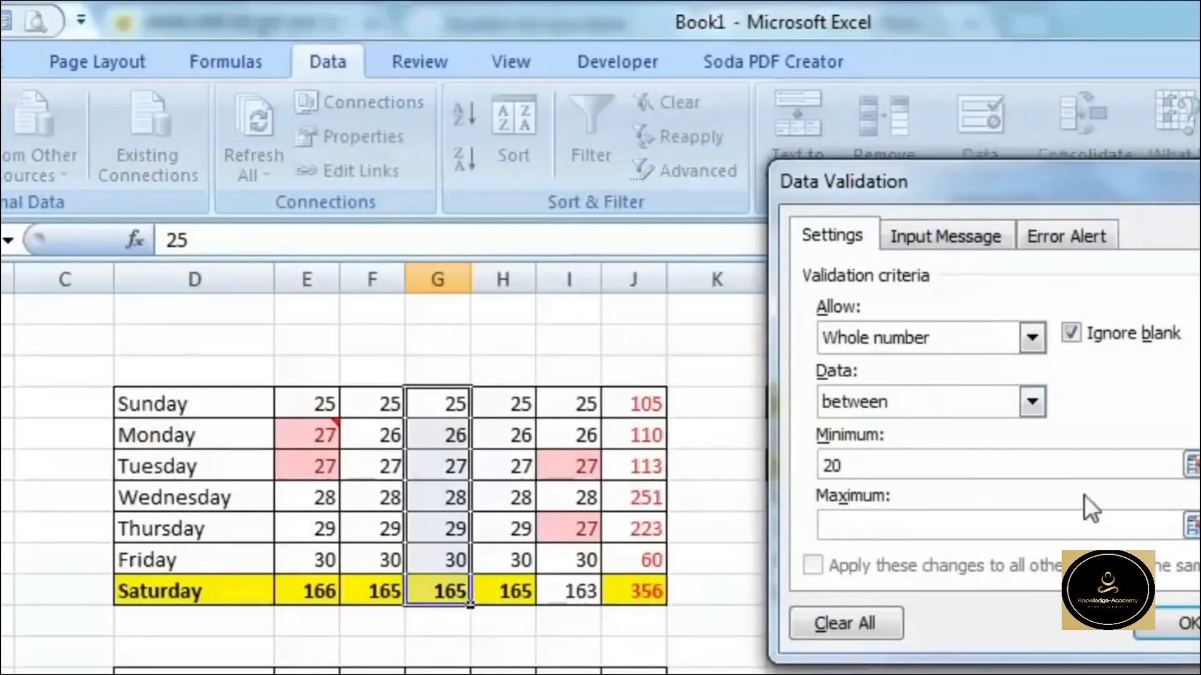
click(1008, 531)
text(30)
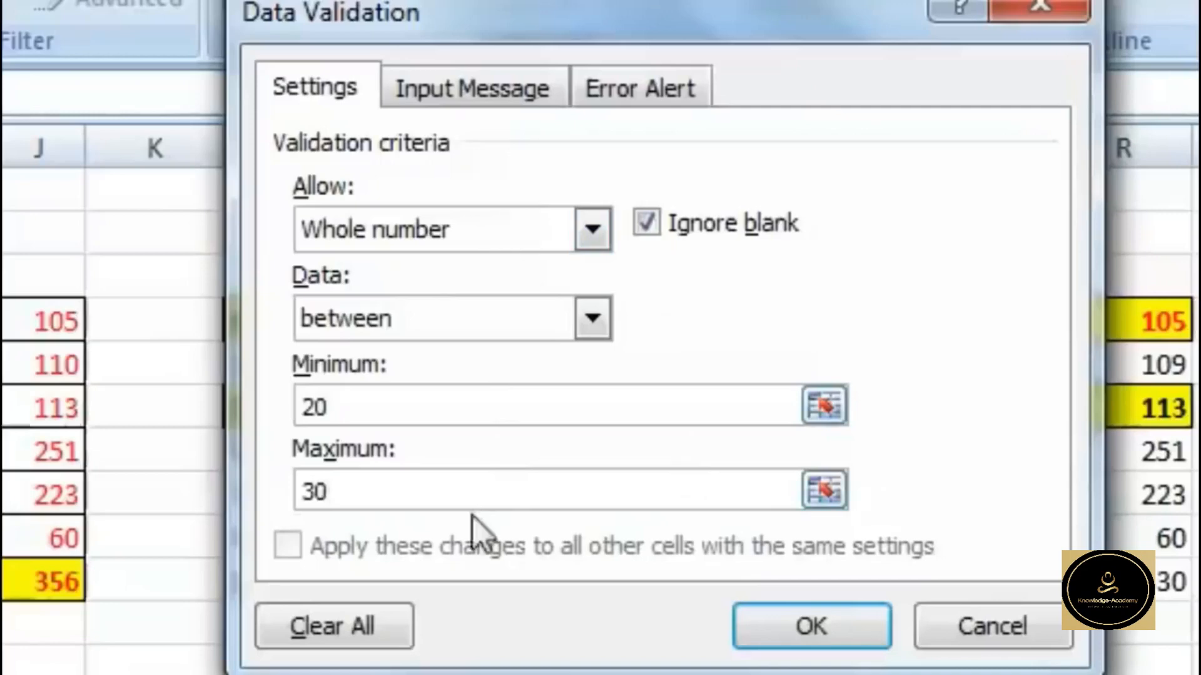
Title the validation's Stop error alert "ये गलत है" and apply the rule
click(460, 95)
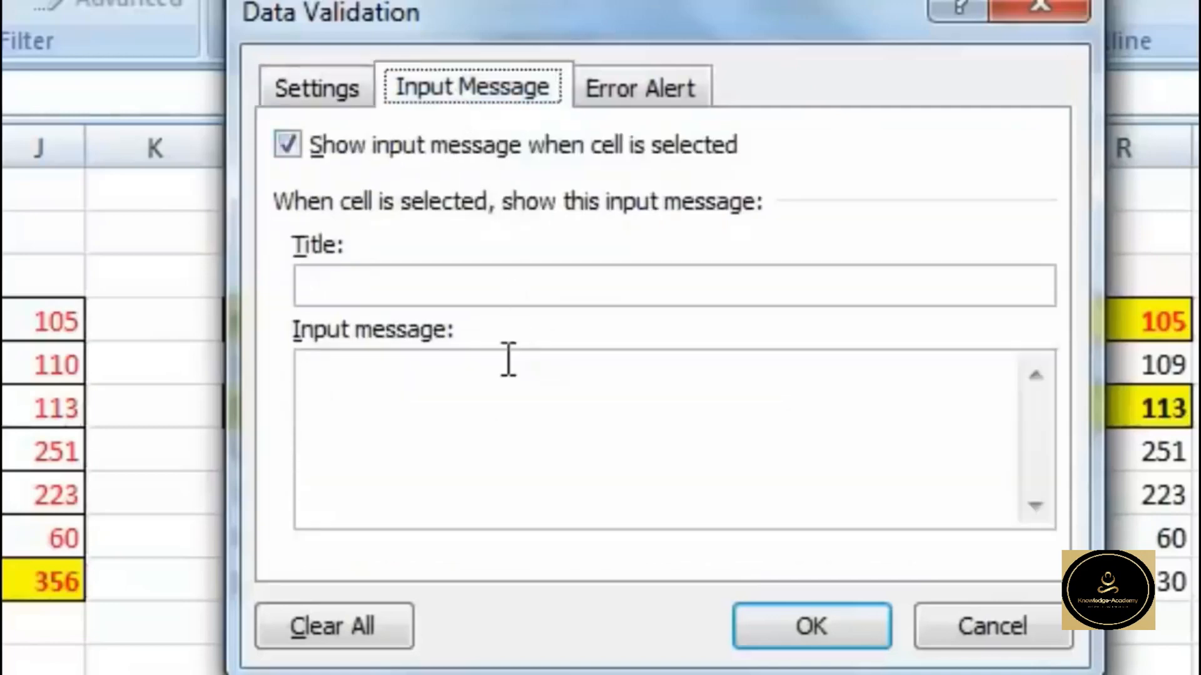
key(Left)
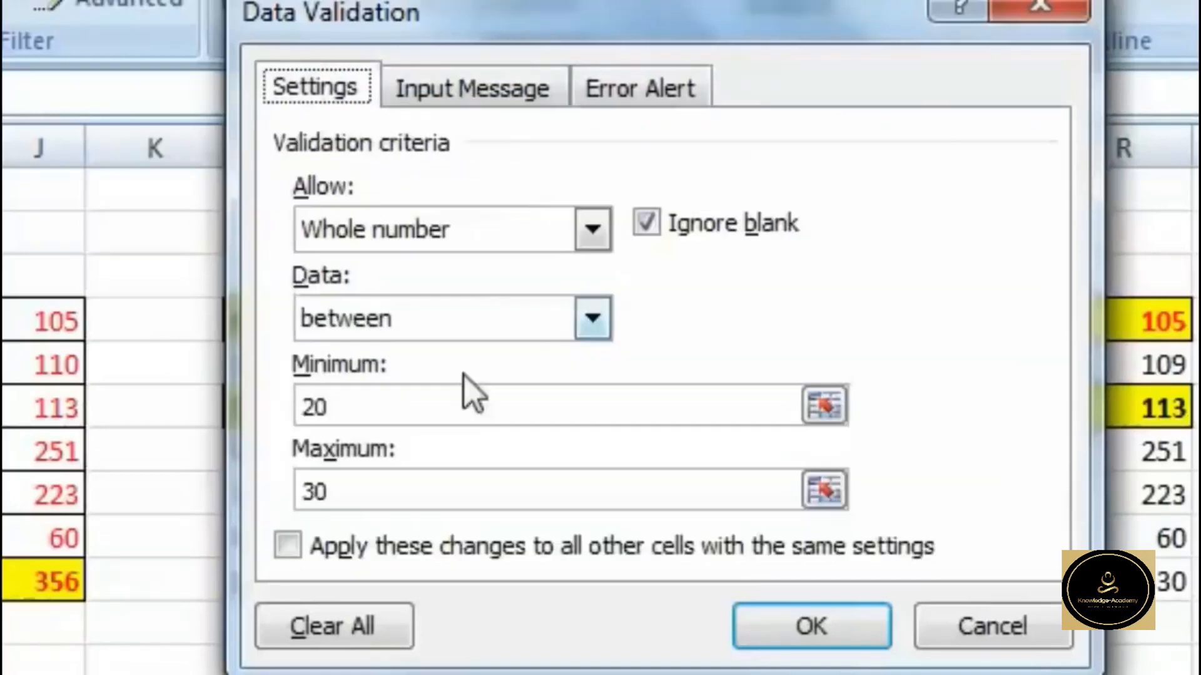
click(632, 97)
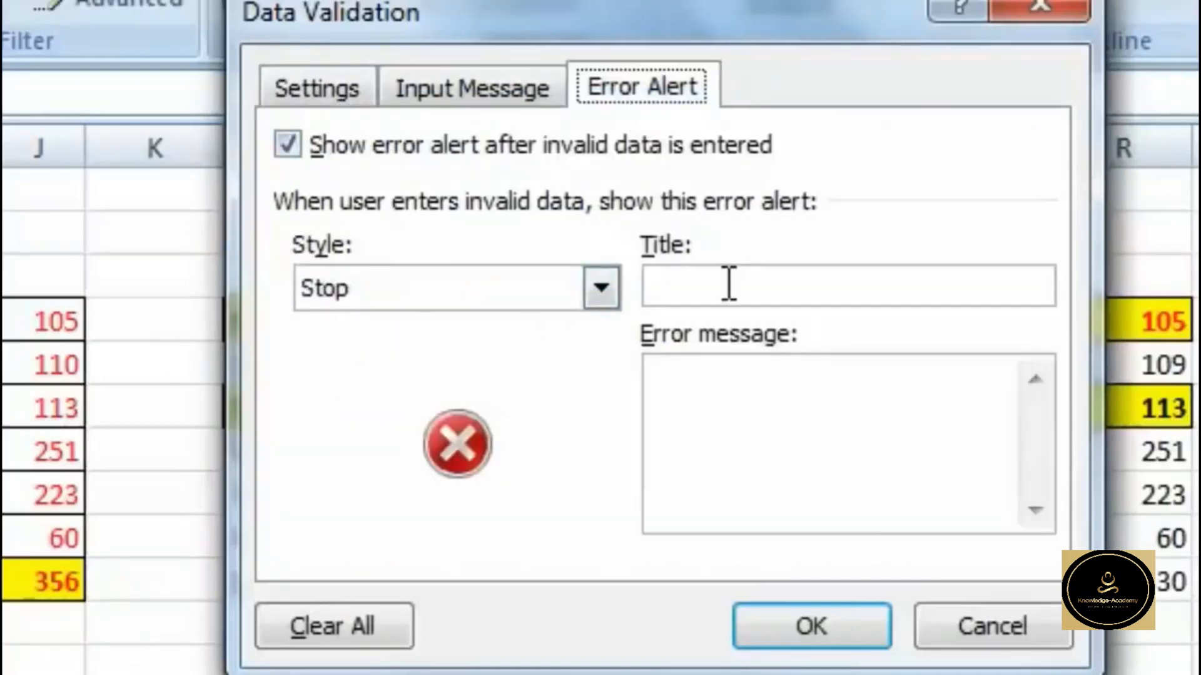
click(836, 290)
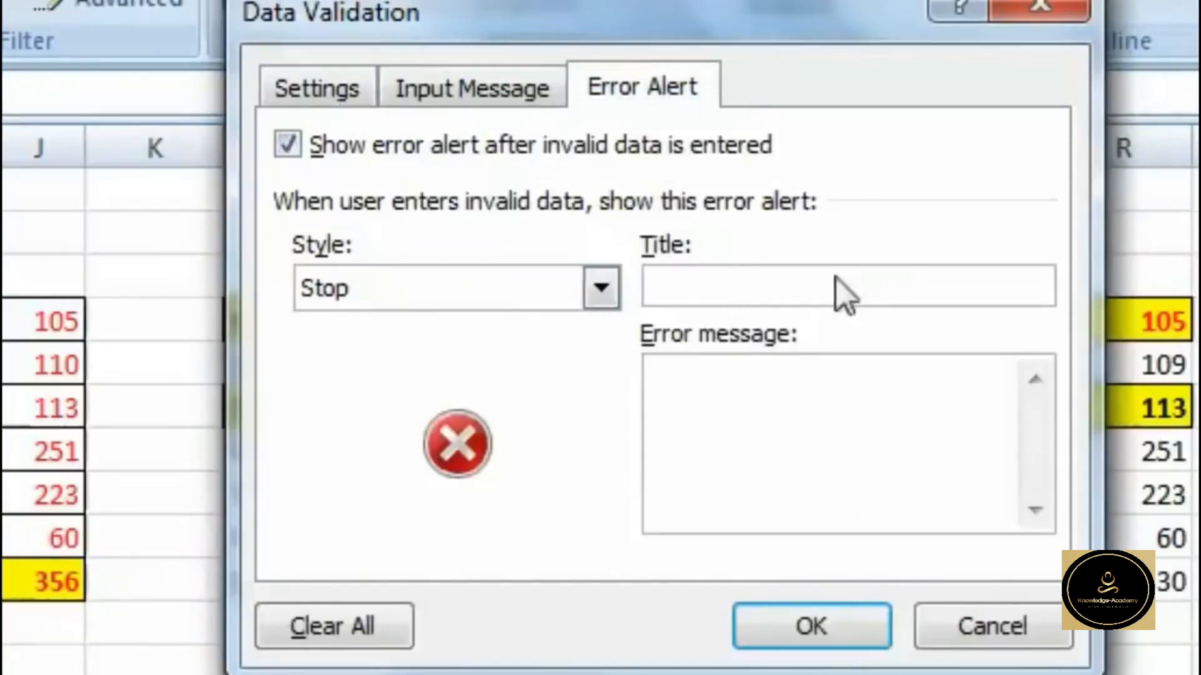
text(ये गलत है)
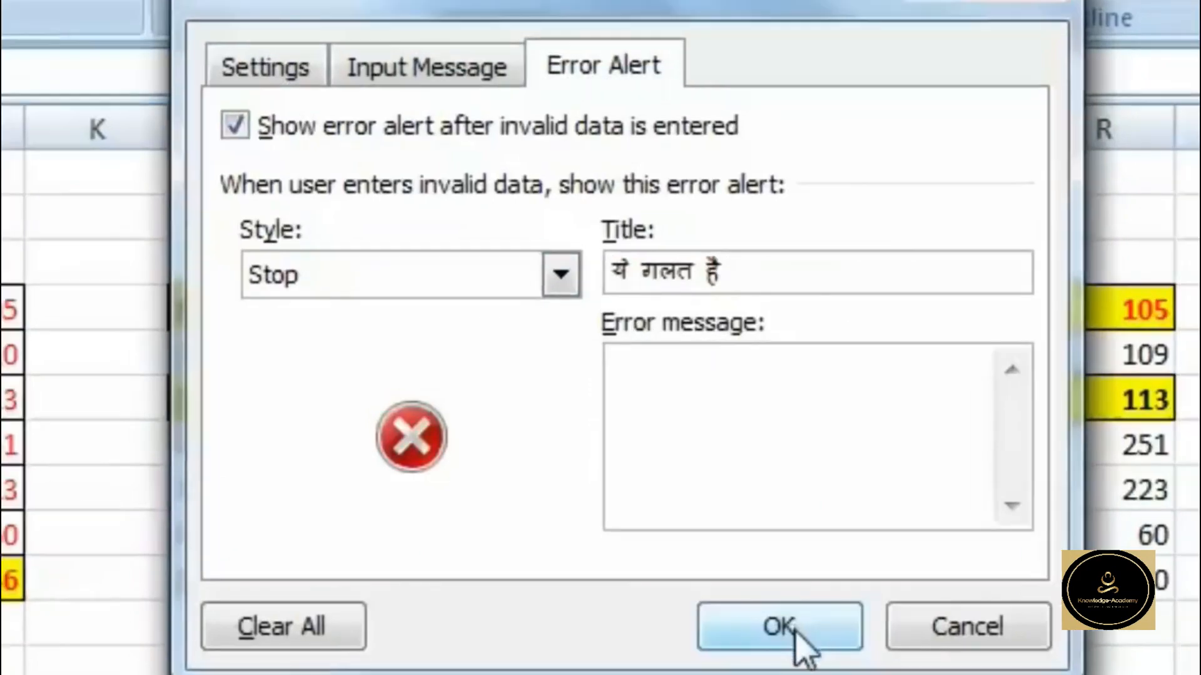
click(796, 619)
Clear Wednesday's cell G7, try entering 31 there to test the validation rule, and cancel the entry
click(668, 361)
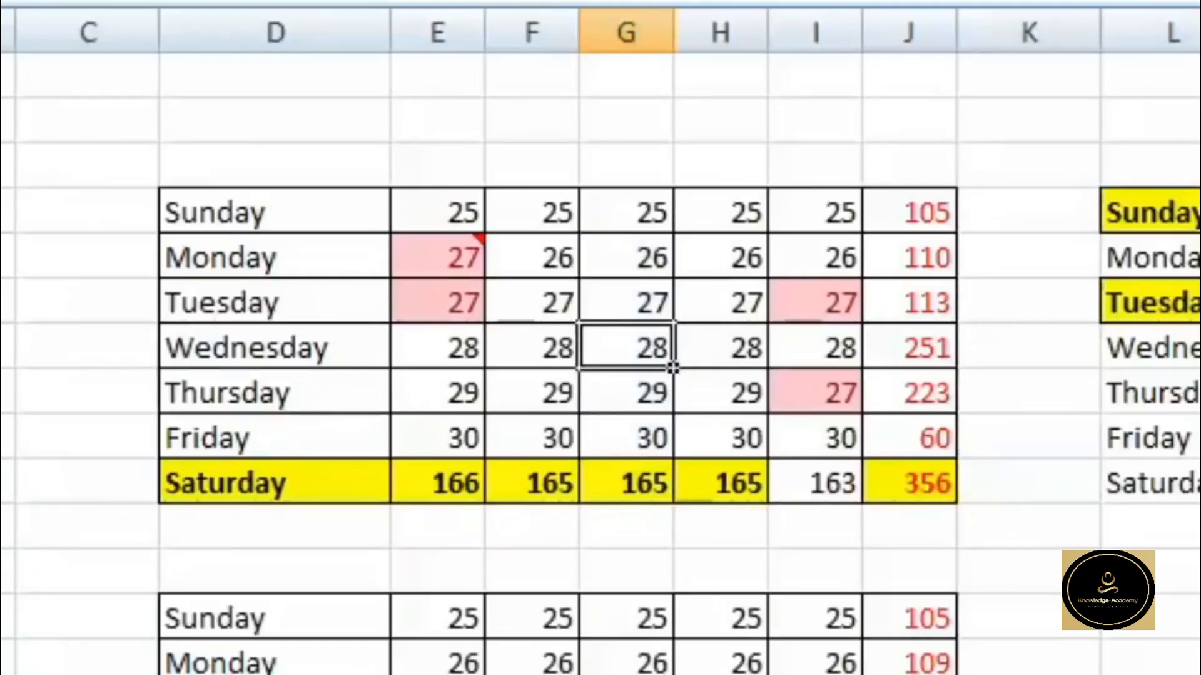
text(3)
click(625, 477)
click(644, 360)
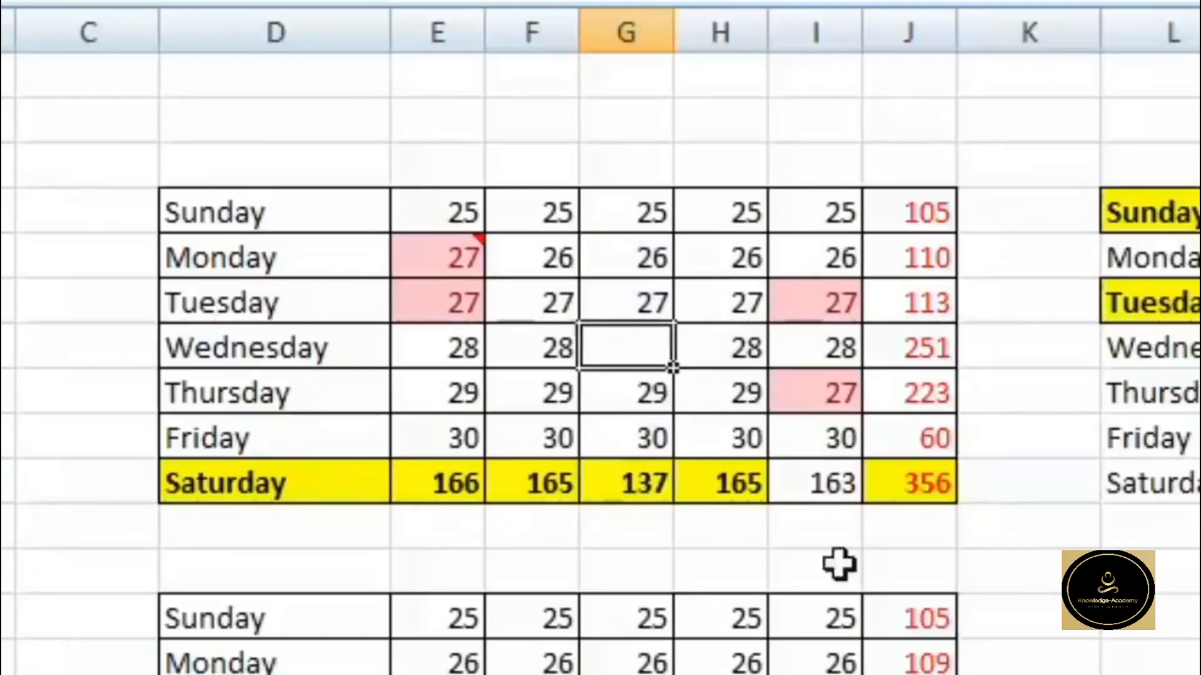
text(31)
key(Return)
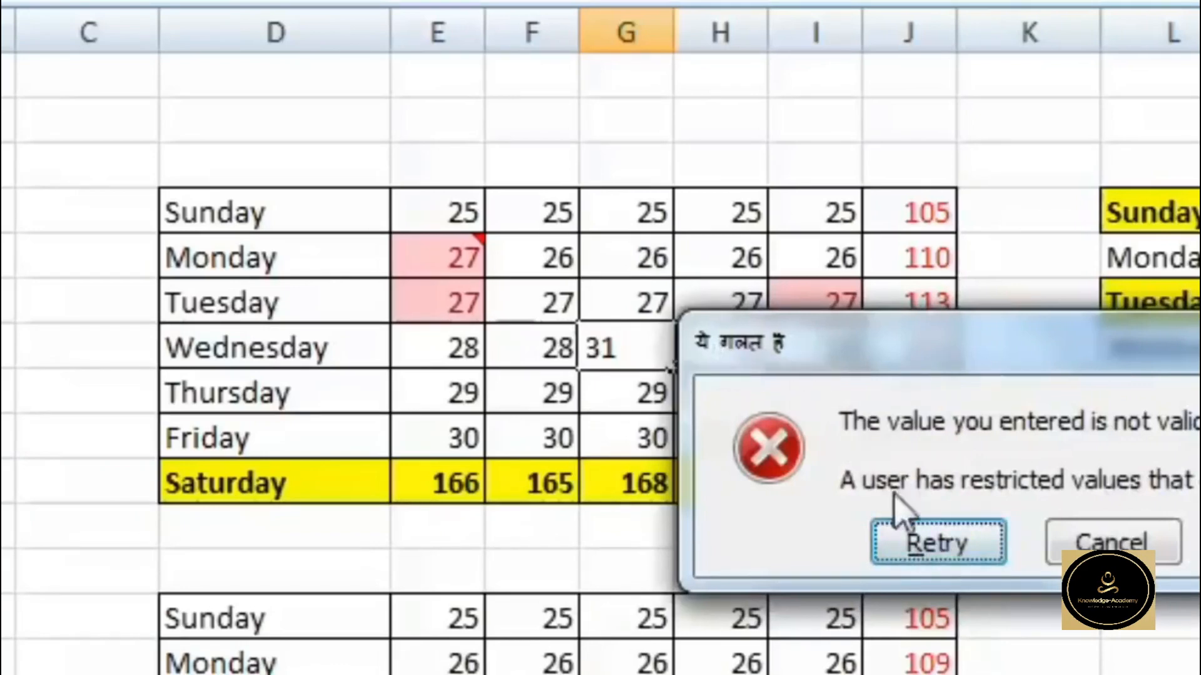
click(1085, 542)
Try entering 19 in Tuesday's cell G6 to test the validation rule's lower limit, and cancel the entry
click(654, 307)
text(19)
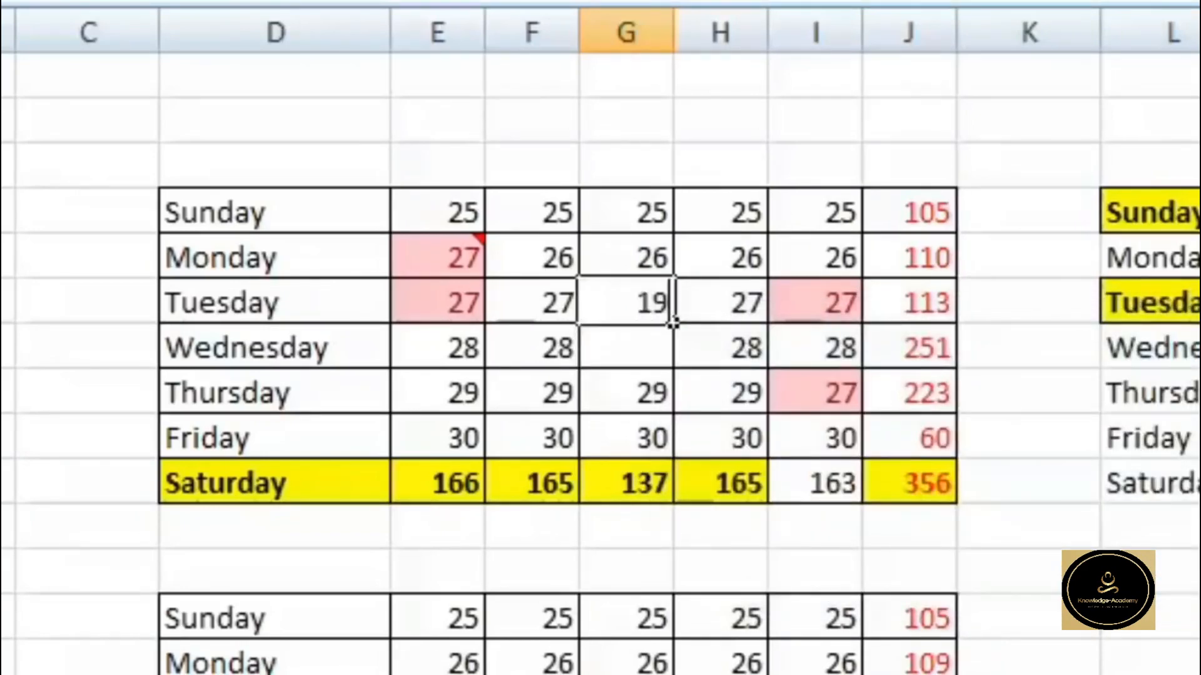
key(Return)
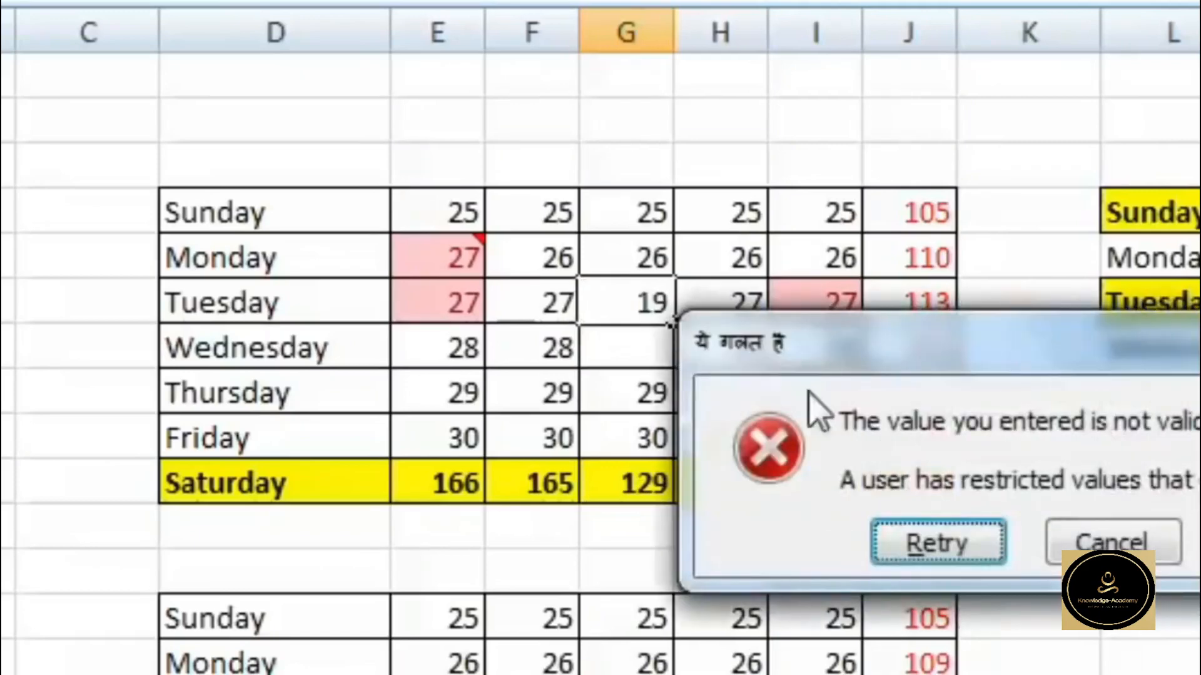
click(1137, 556)
Clear the contents of Thursday's cell G8
key(Down)
key(Down)
key(Delete)
key(Down)
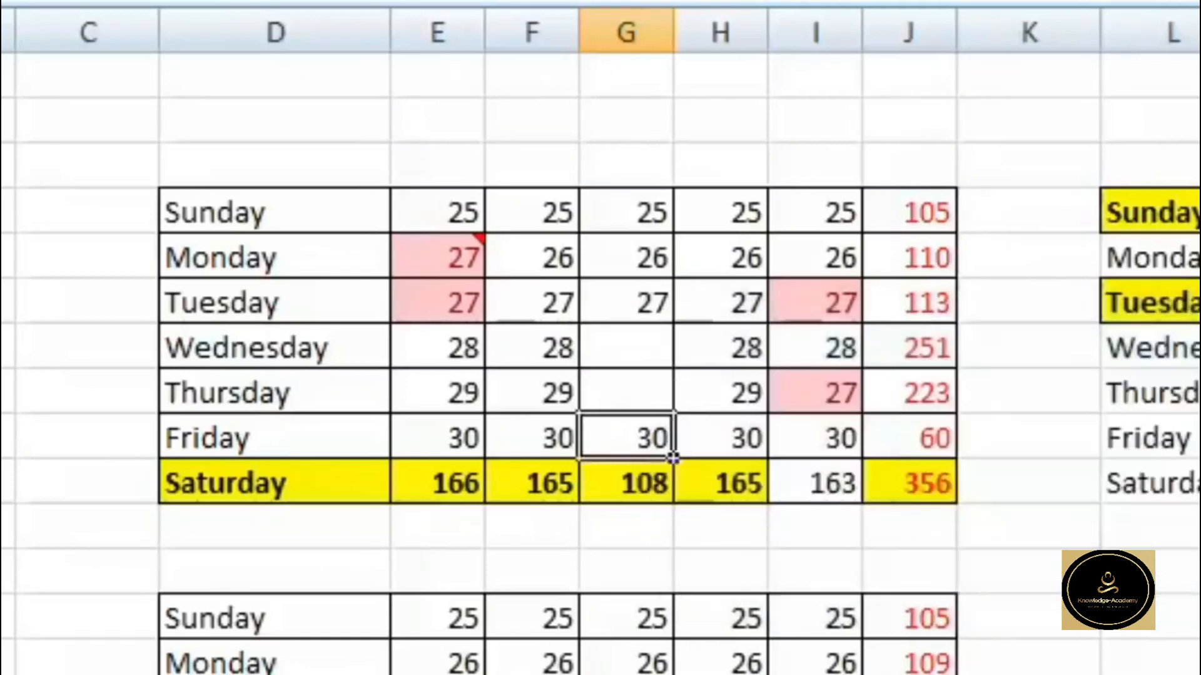
key(Up)
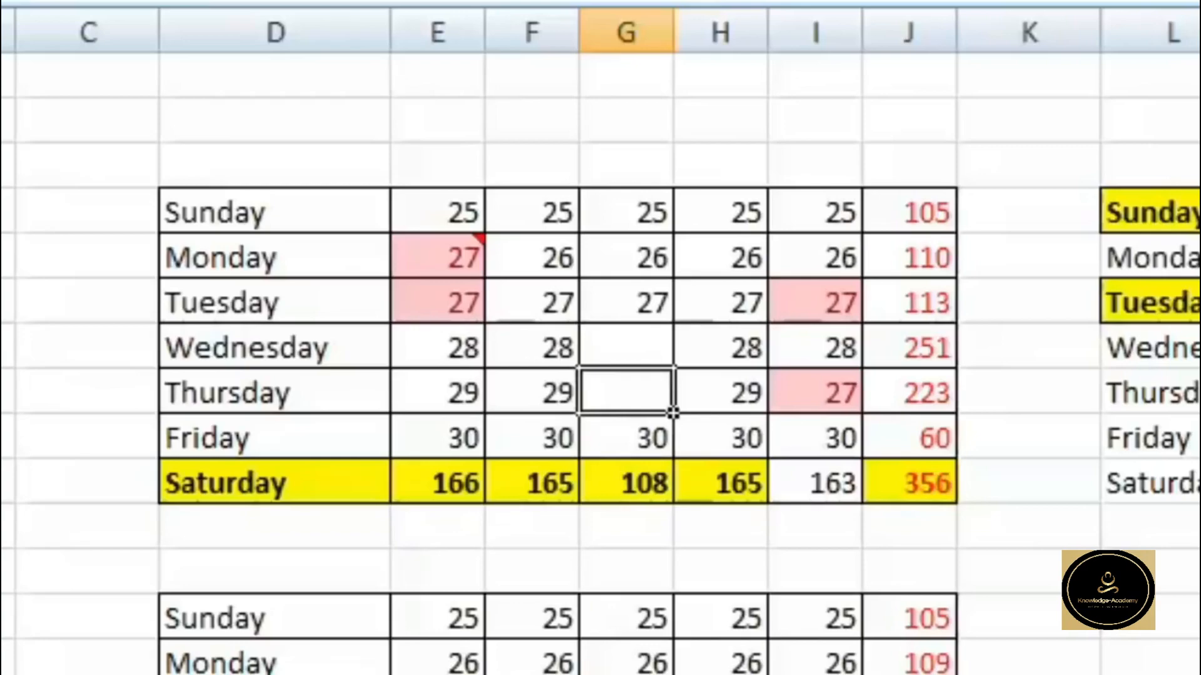
Copy G4:G10 and paste only its validation into column N of the second table, starting at N4
drag(625, 212, 644, 482)
right_click(651, 281)
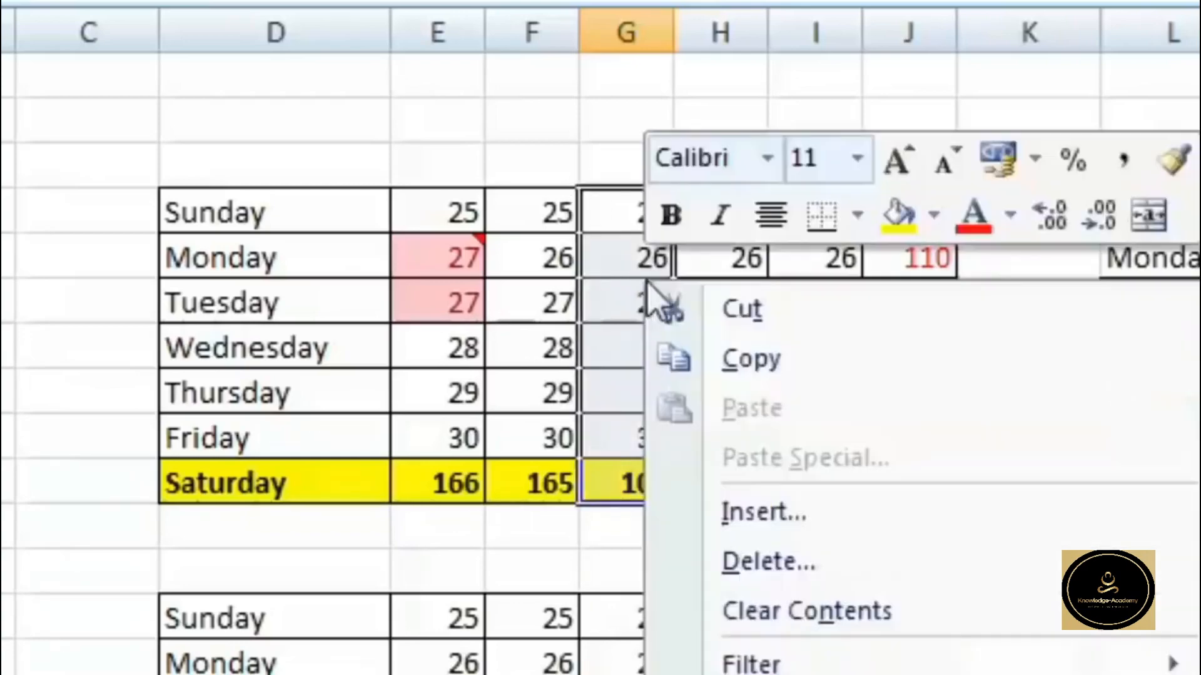
click(804, 358)
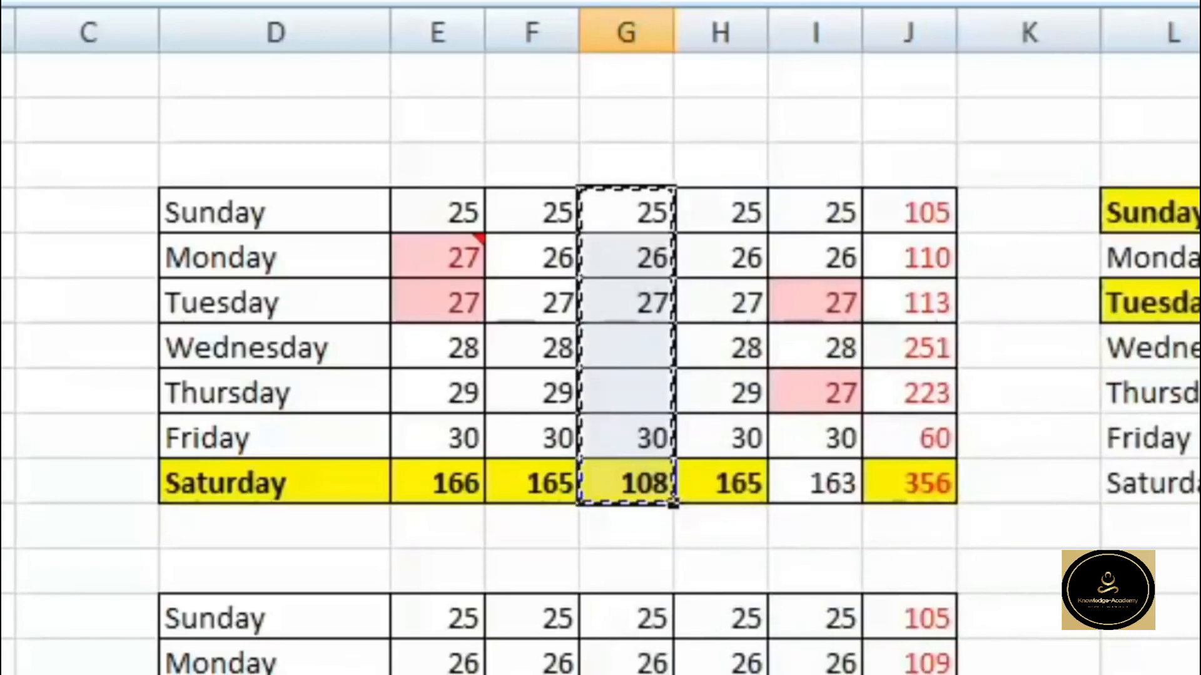
right_click(904, 174)
click(919, 233)
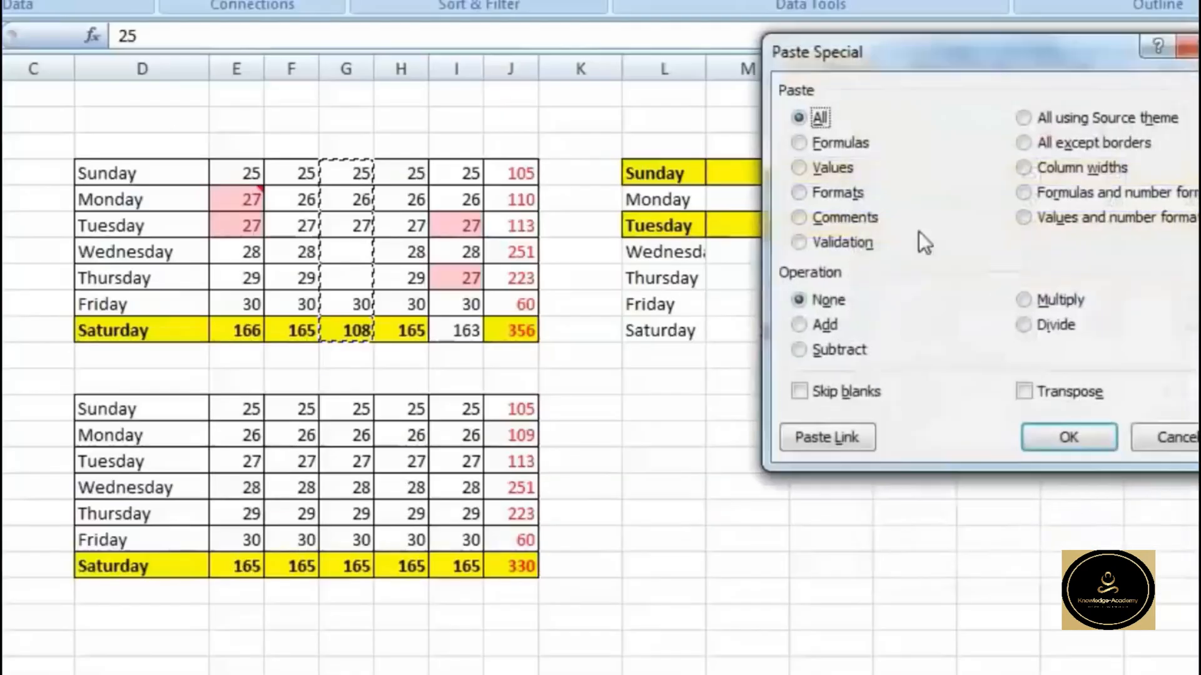
click(865, 254)
drag(939, 52, 369, 89)
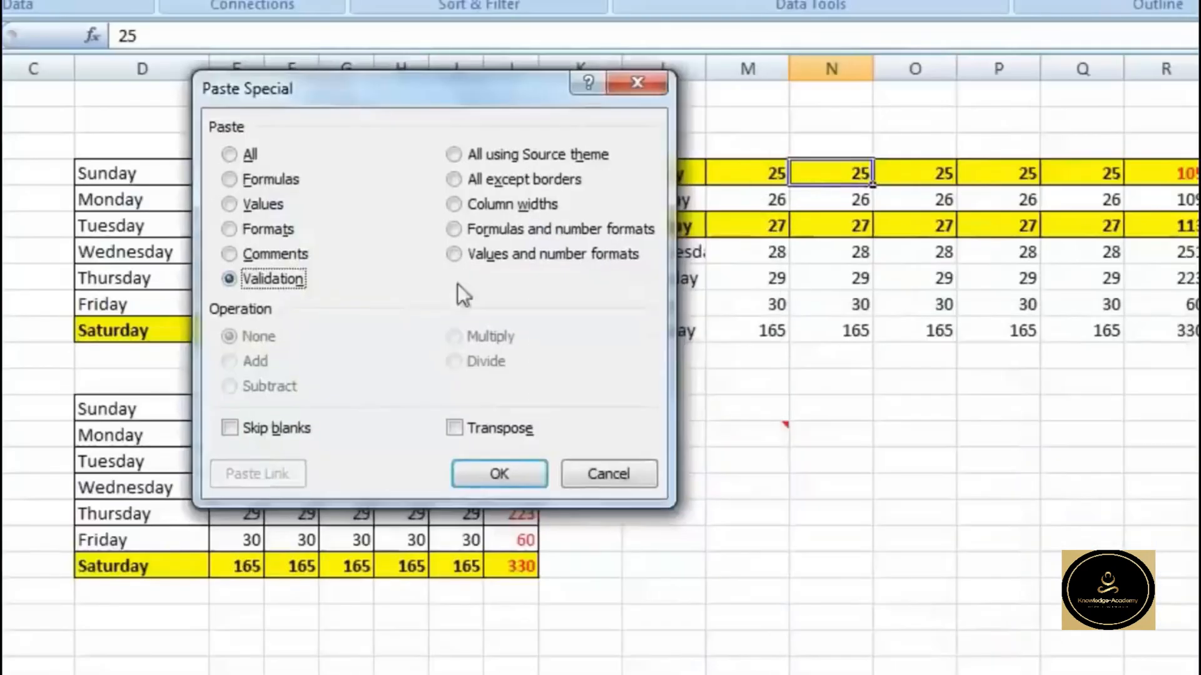
click(499, 473)
Try entering 31 in Friday's cell N9 to test the pasted validation, and cancel the entry
click(863, 304)
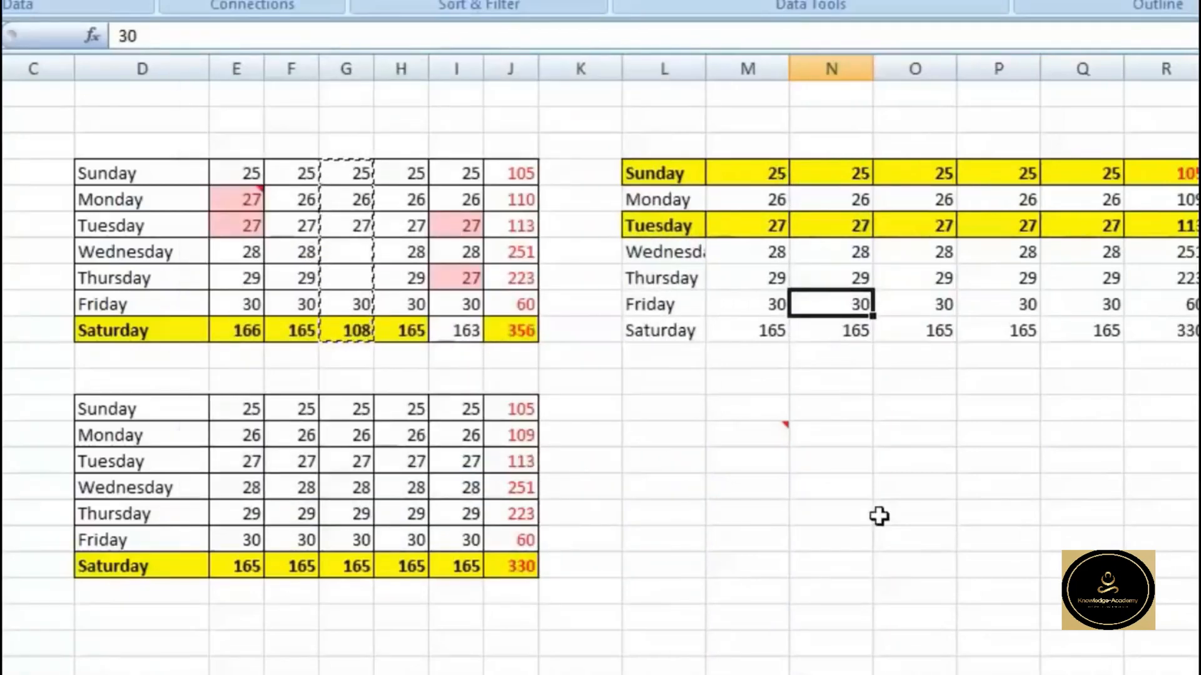
text(31)
key(Return)
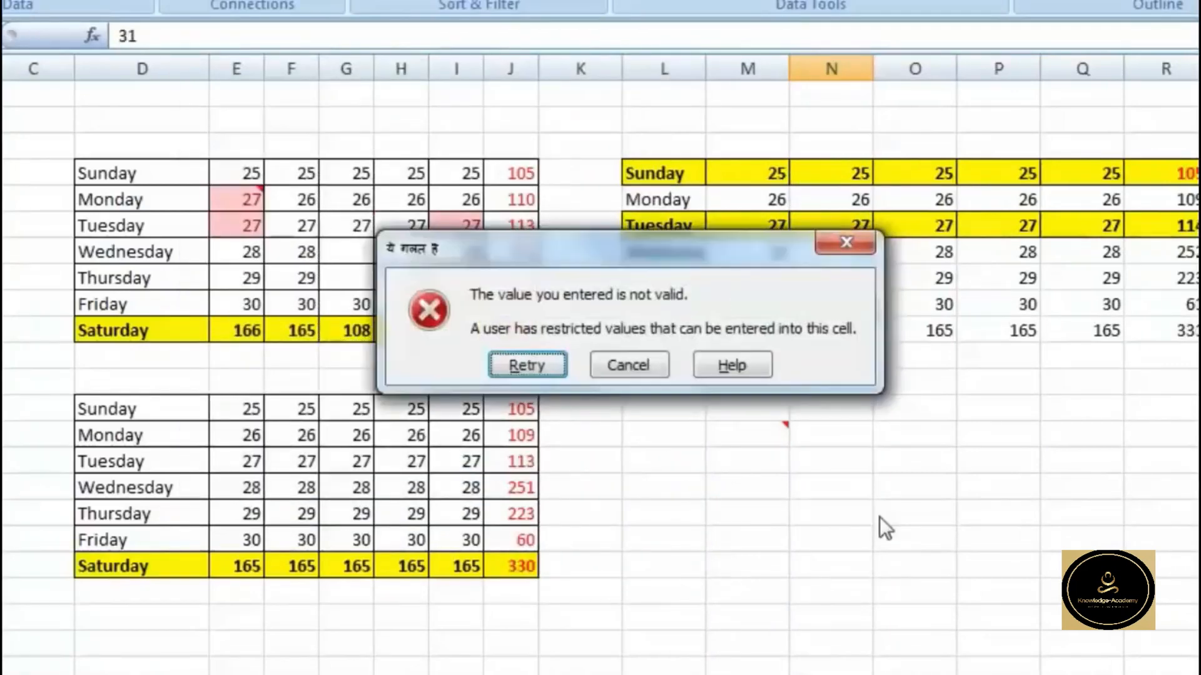
key(Escape)
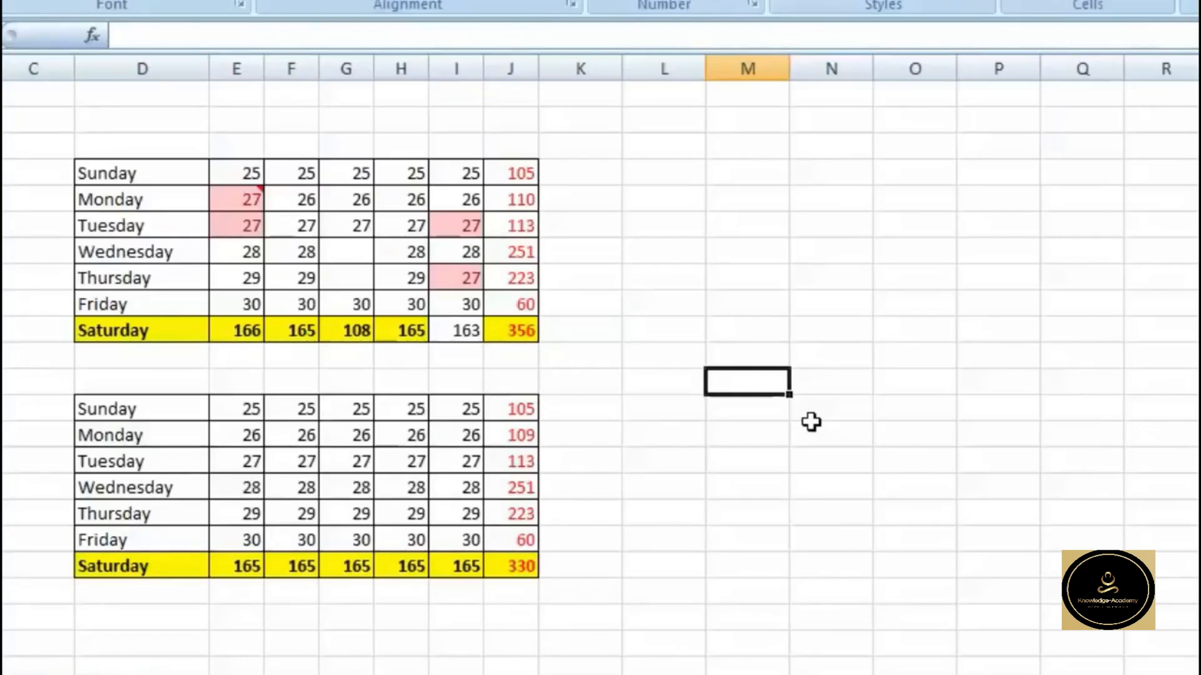
Enter the value 2 in each cell of N4:N10
click(832, 172)
text(2)
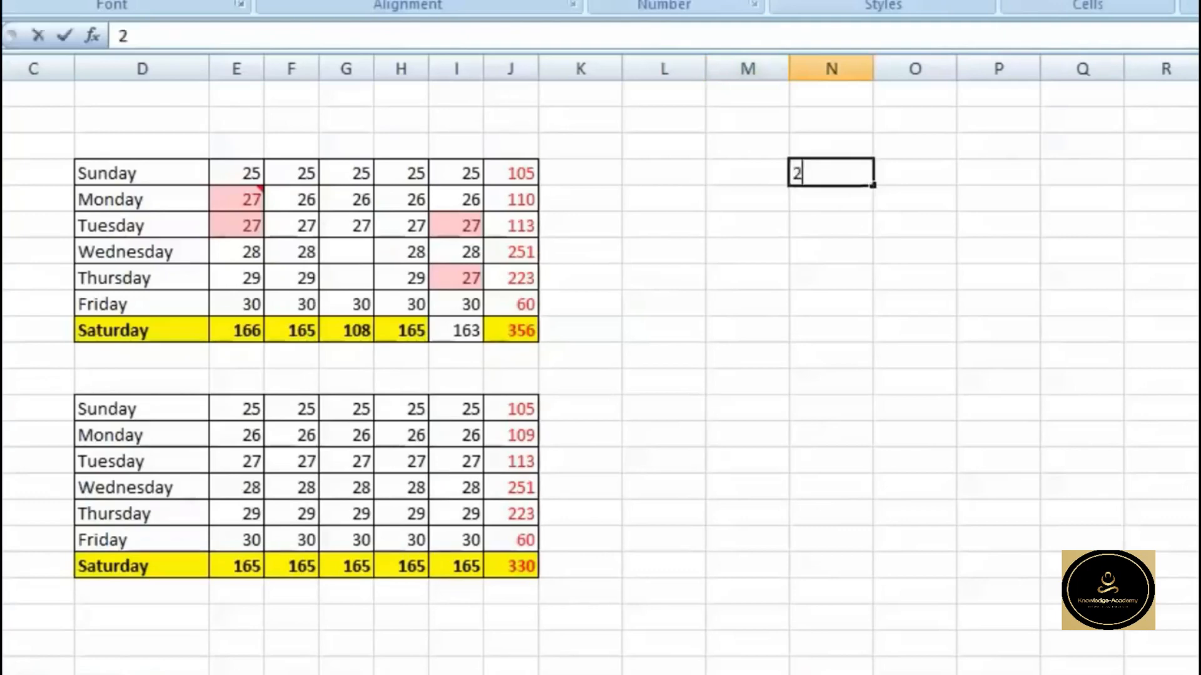
text( 2 2 2 2 2)
key(Return)
text(2)
key(Return)
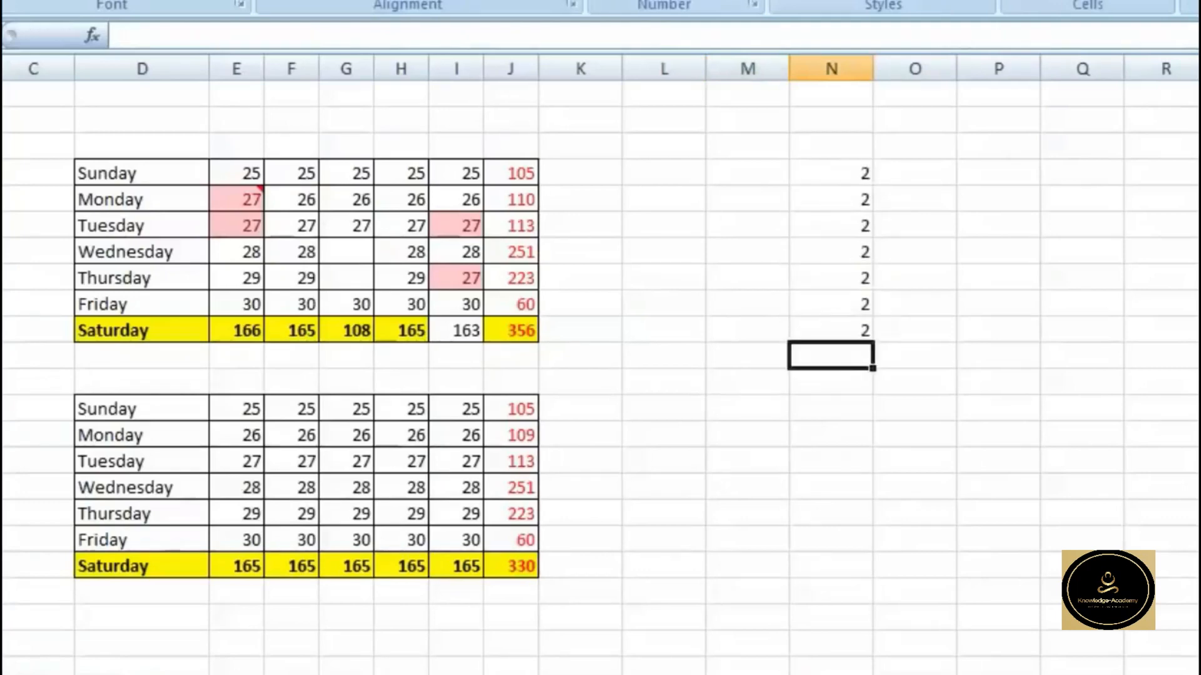
Copy the values in F4:F10 of the upper weekday table
drag(292, 172, 300, 333)
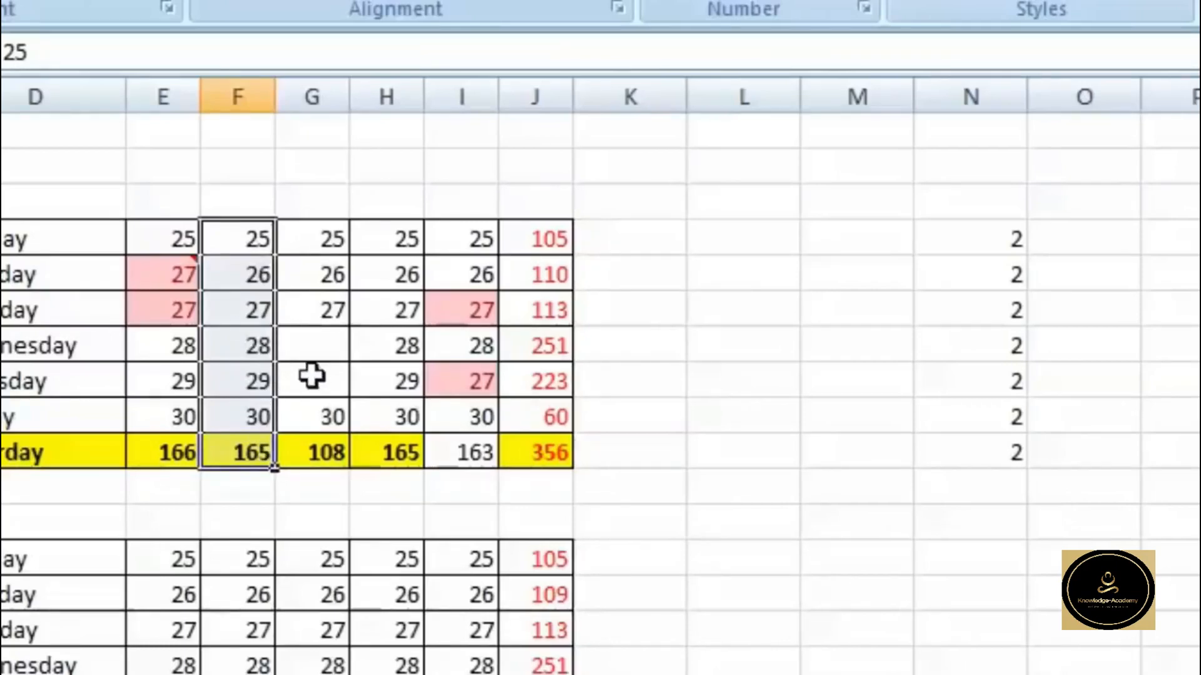
right_click(241, 284)
click(375, 353)
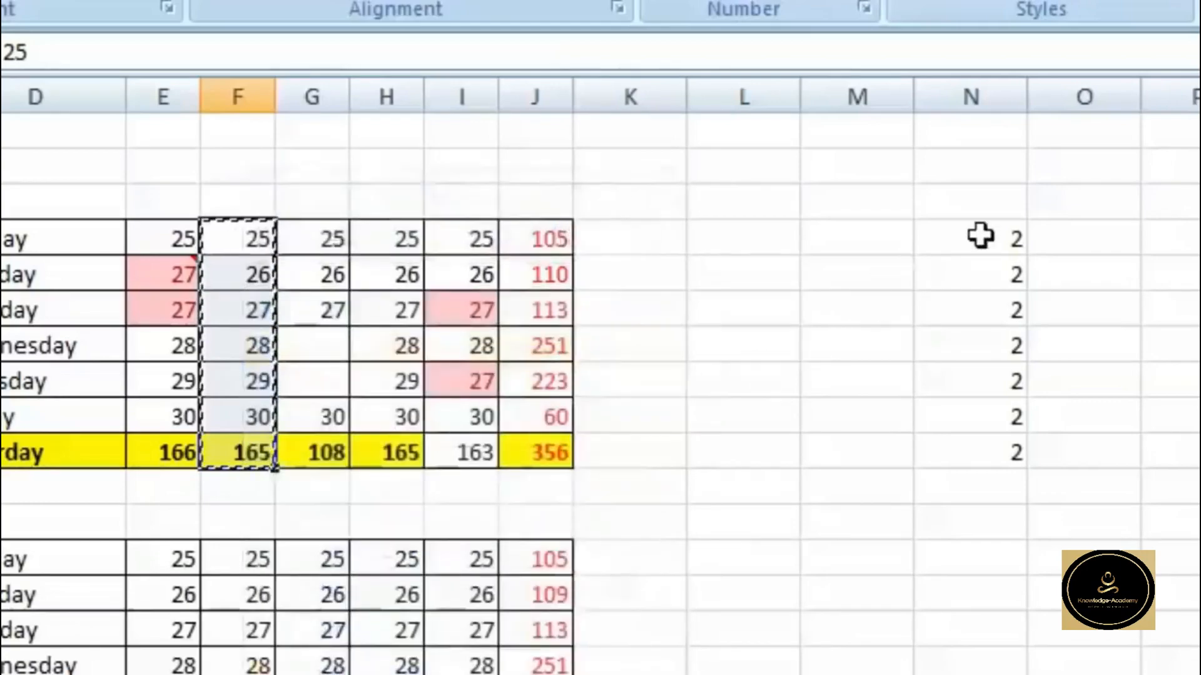
Use Paste Special with the Add operation to add the copied values to N4:N10, and undo it
right_click(981, 235)
click(1195, 380)
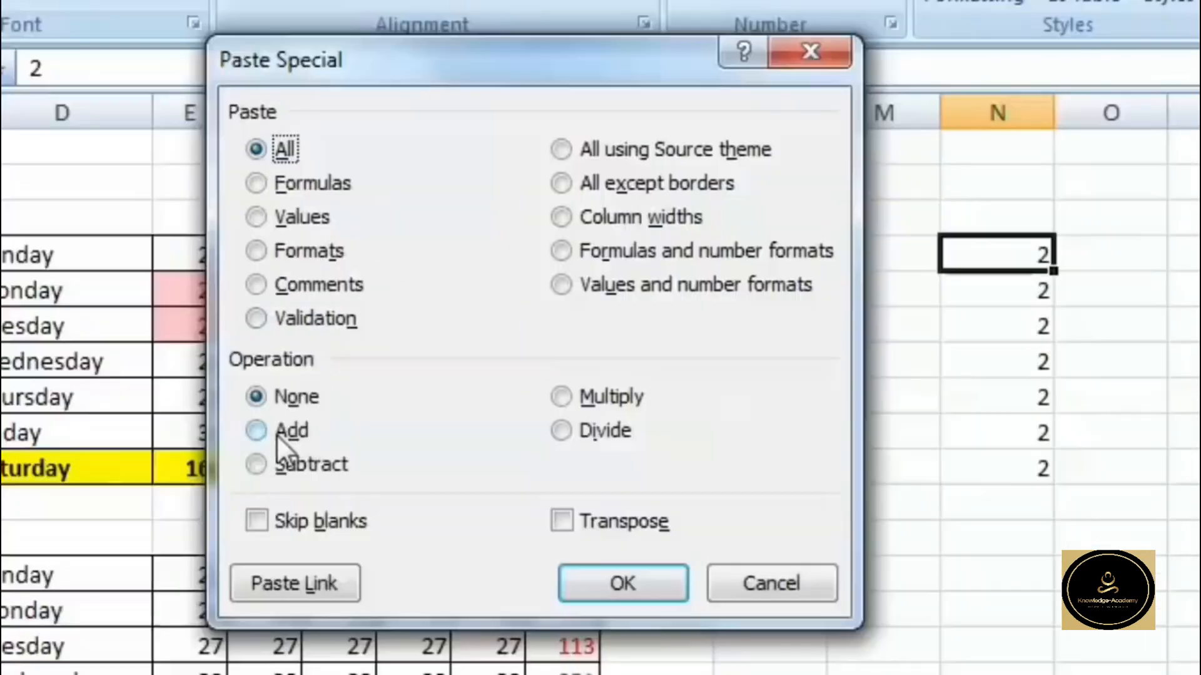
drag(486, 49, 605, 132)
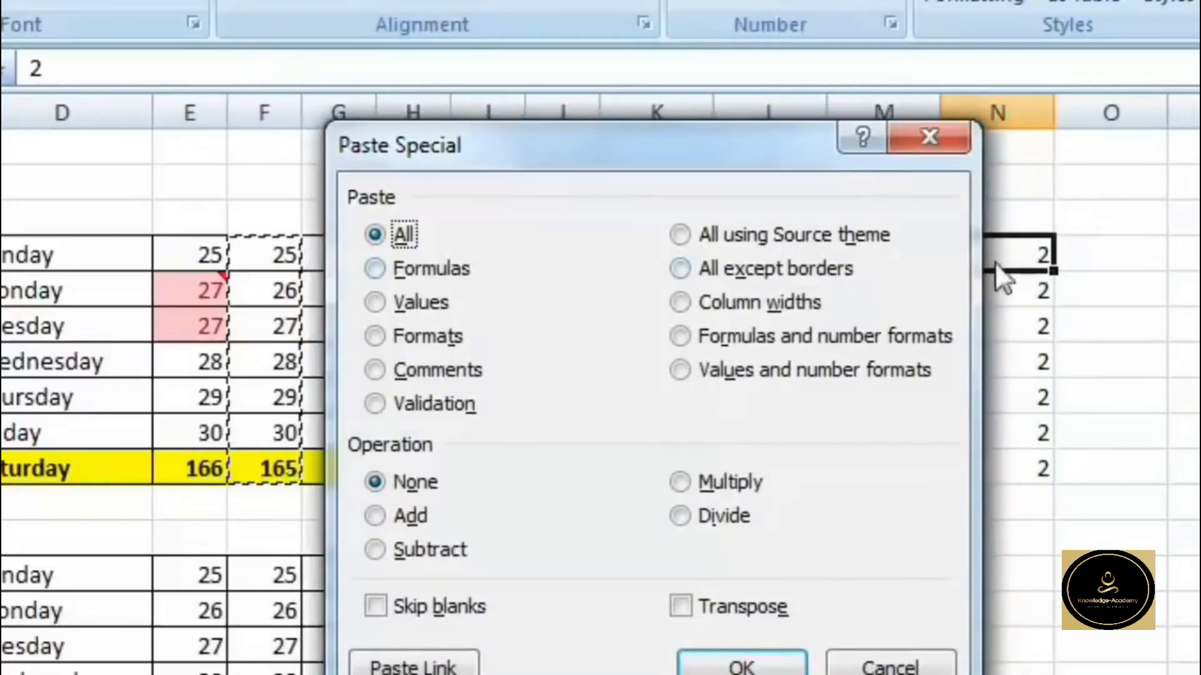
click(375, 514)
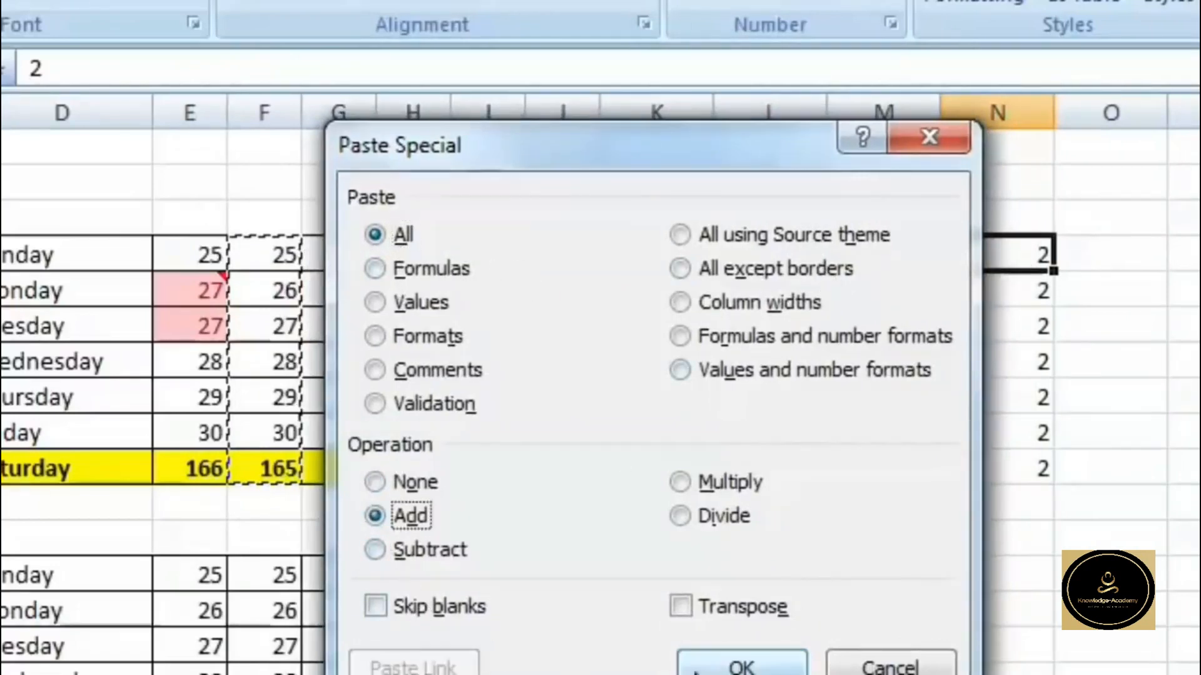
click(759, 665)
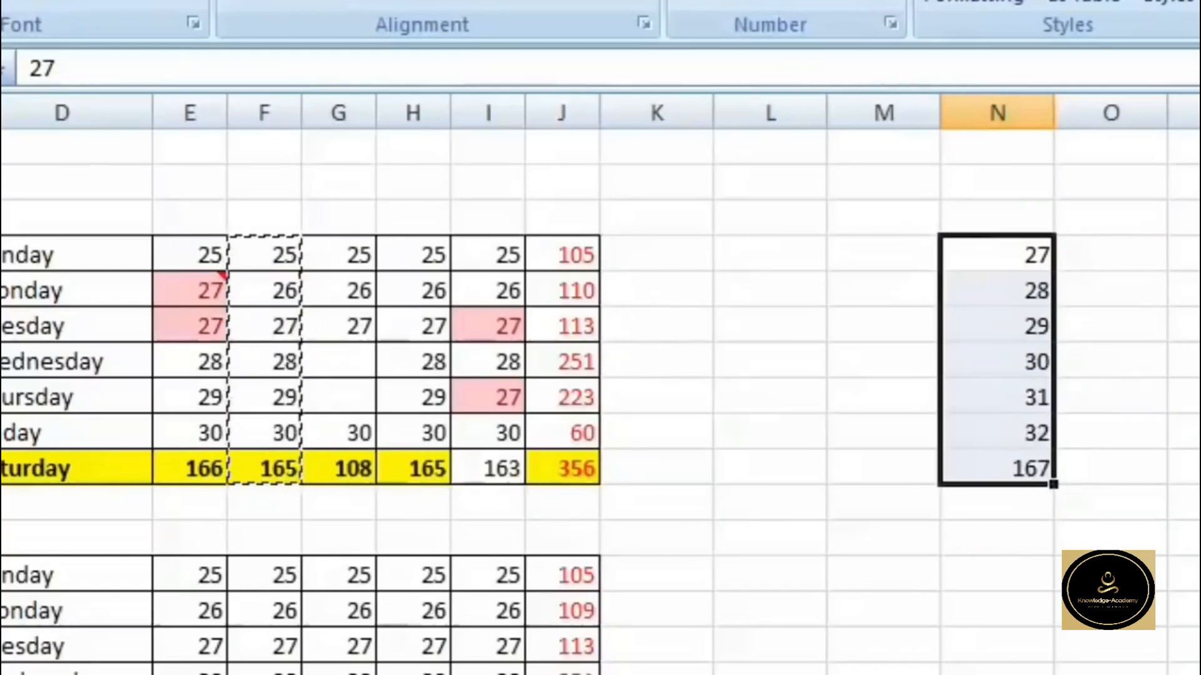
key(ctrl+z)
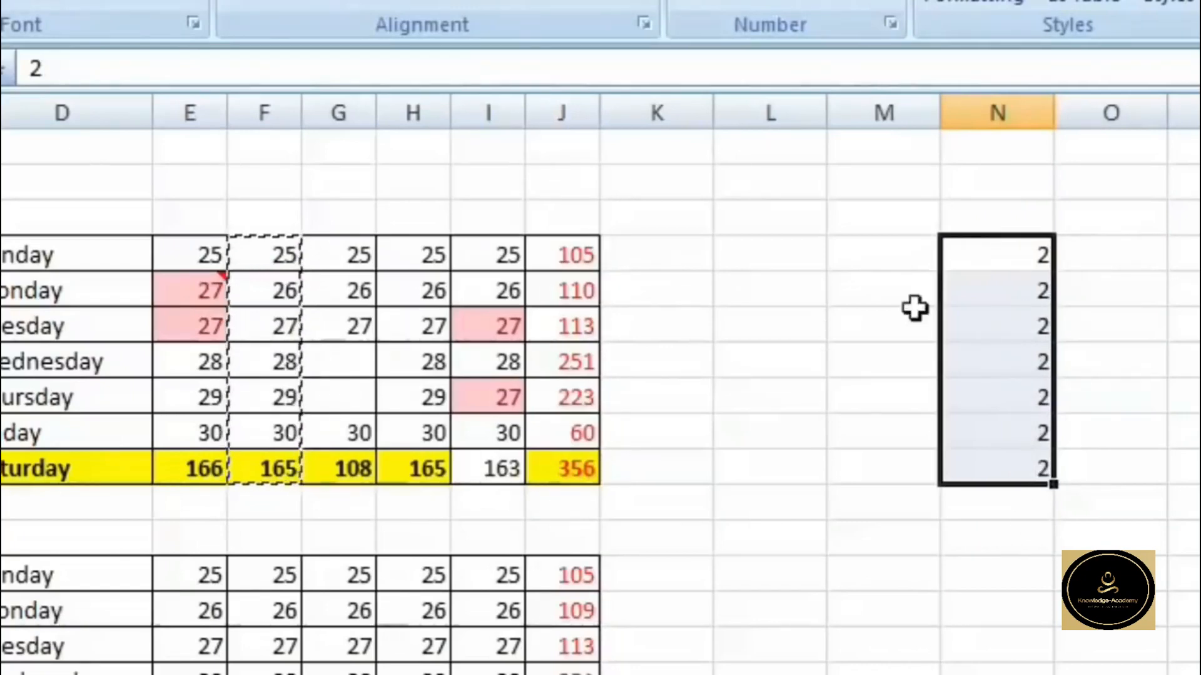
Use Paste Special with the Multiply operation to multiply N4:N10 by the copied F4:F10 values
right_click(993, 259)
right_click(970, 245)
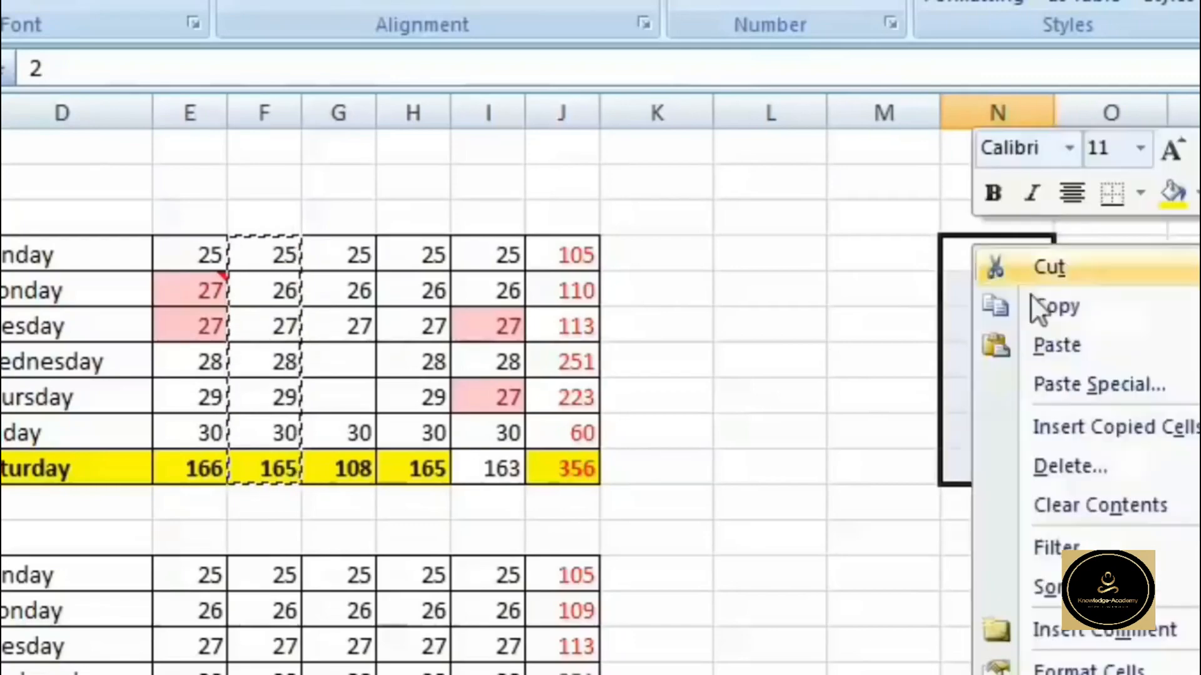
click(1181, 391)
drag(1113, 104, 539, 92)
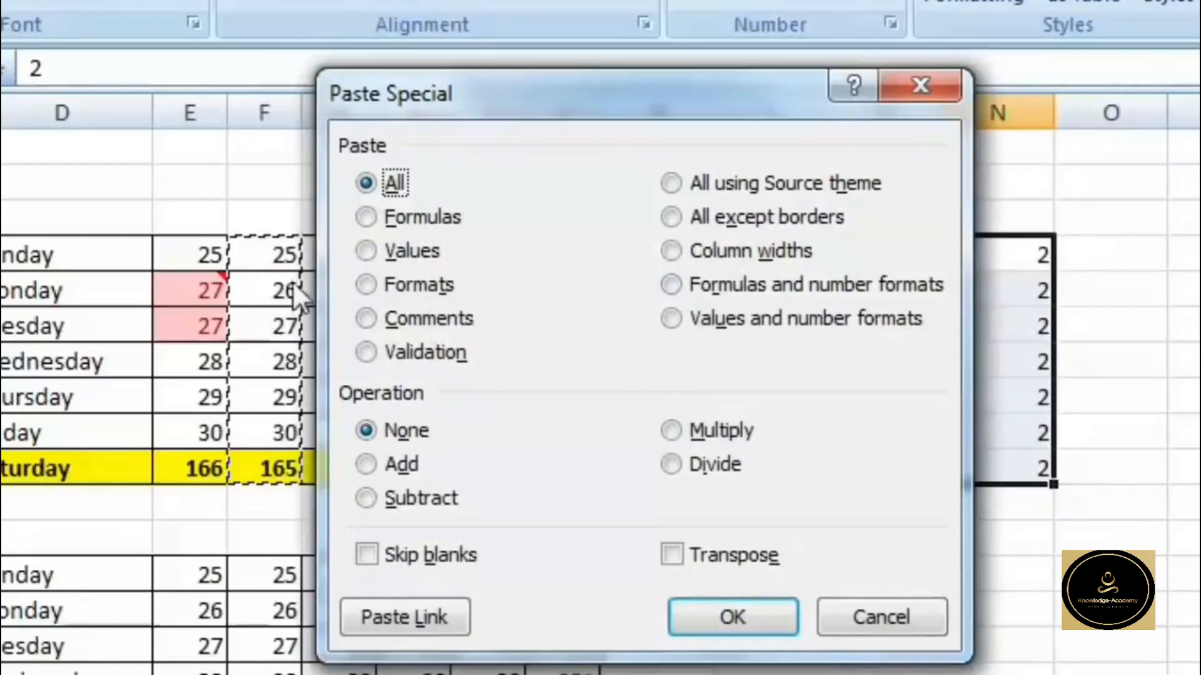
click(674, 429)
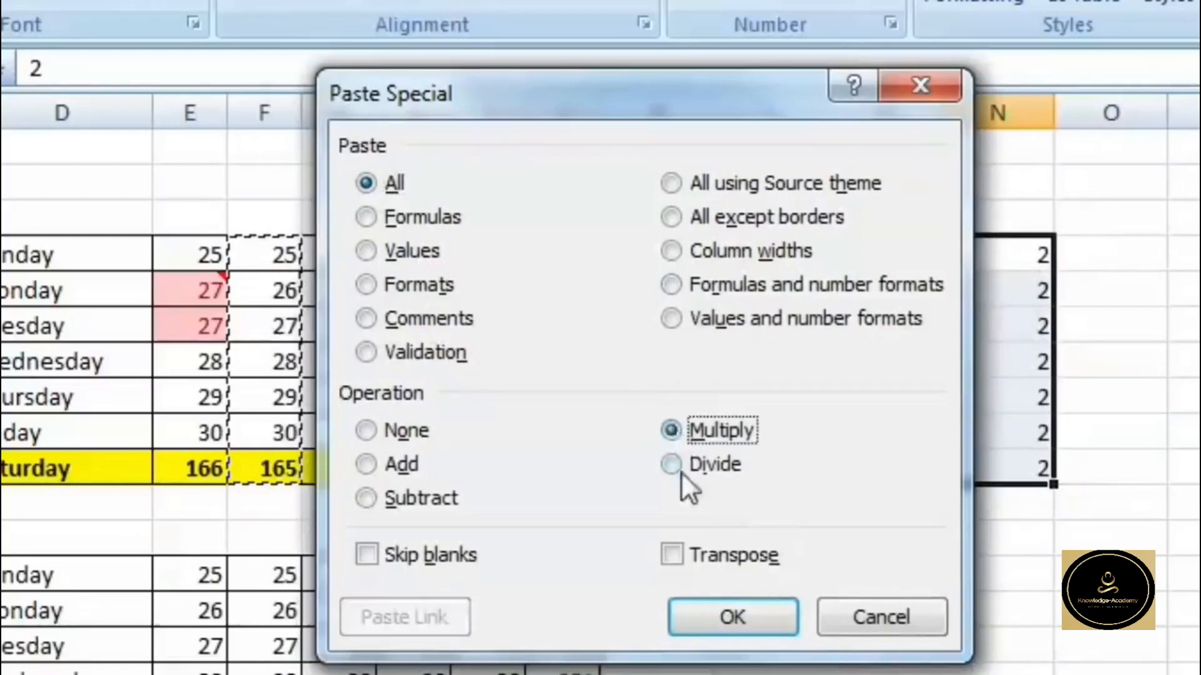
click(723, 618)
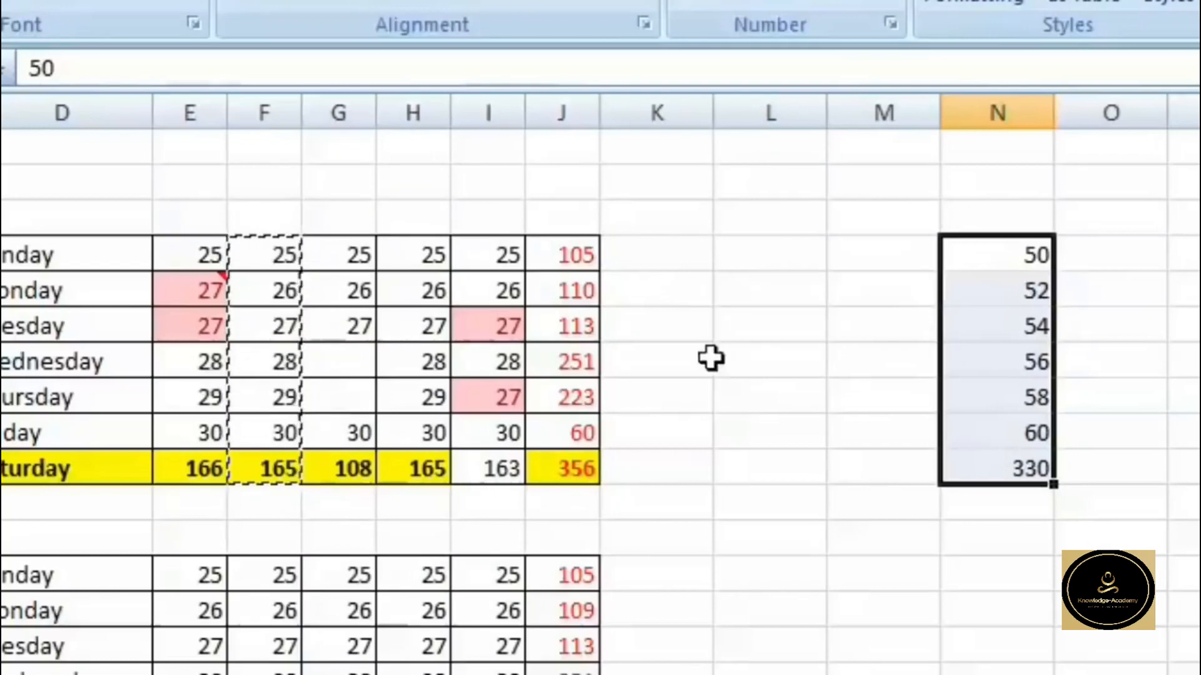
Highlight the source range F4:F10 and undo the Multiply paste in N4:N10
click(829, 401)
drag(263, 254, 268, 504)
click(279, 255)
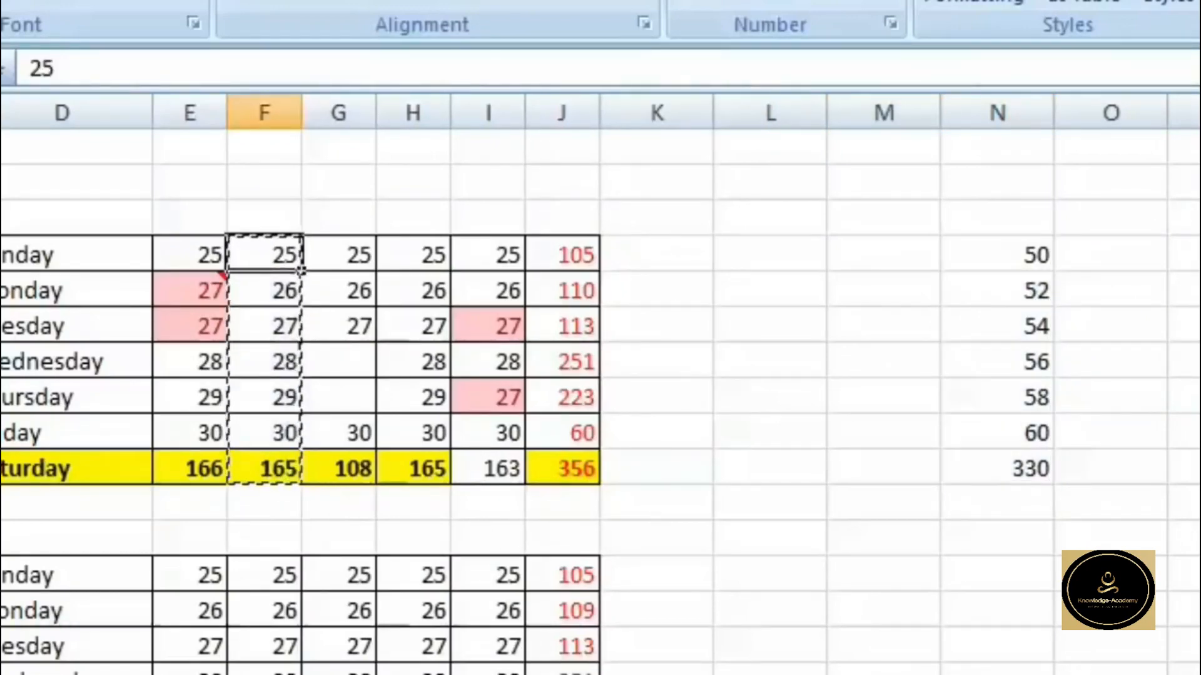
drag(284, 252, 290, 471)
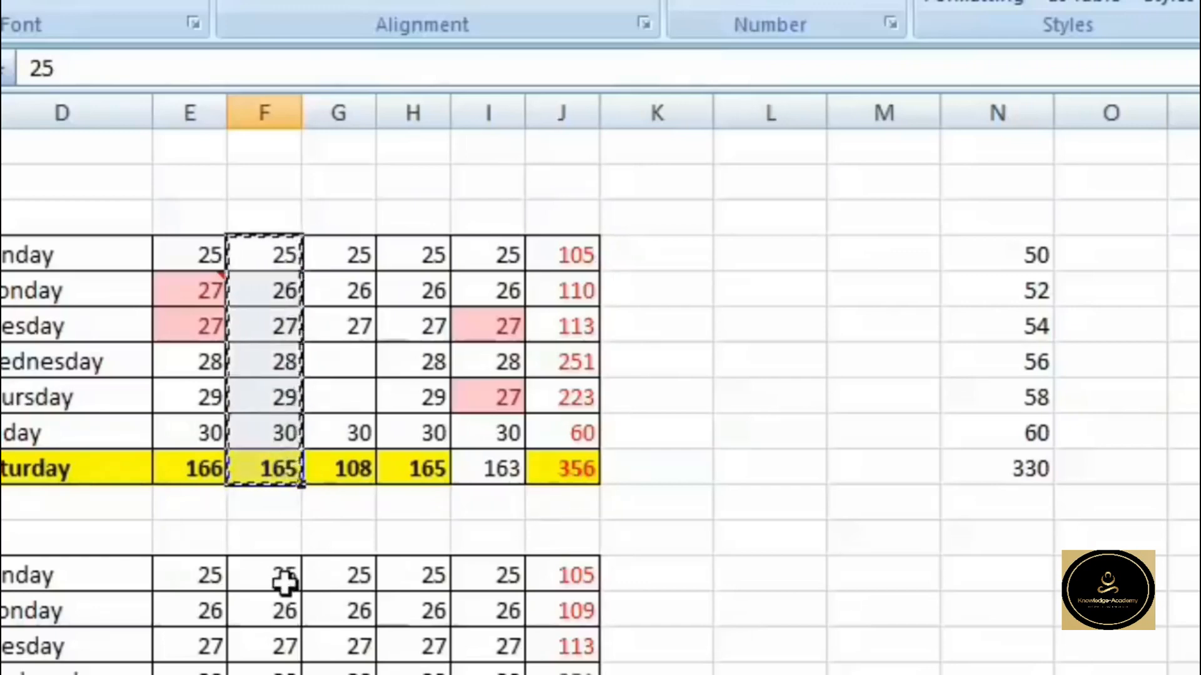
click(832, 397)
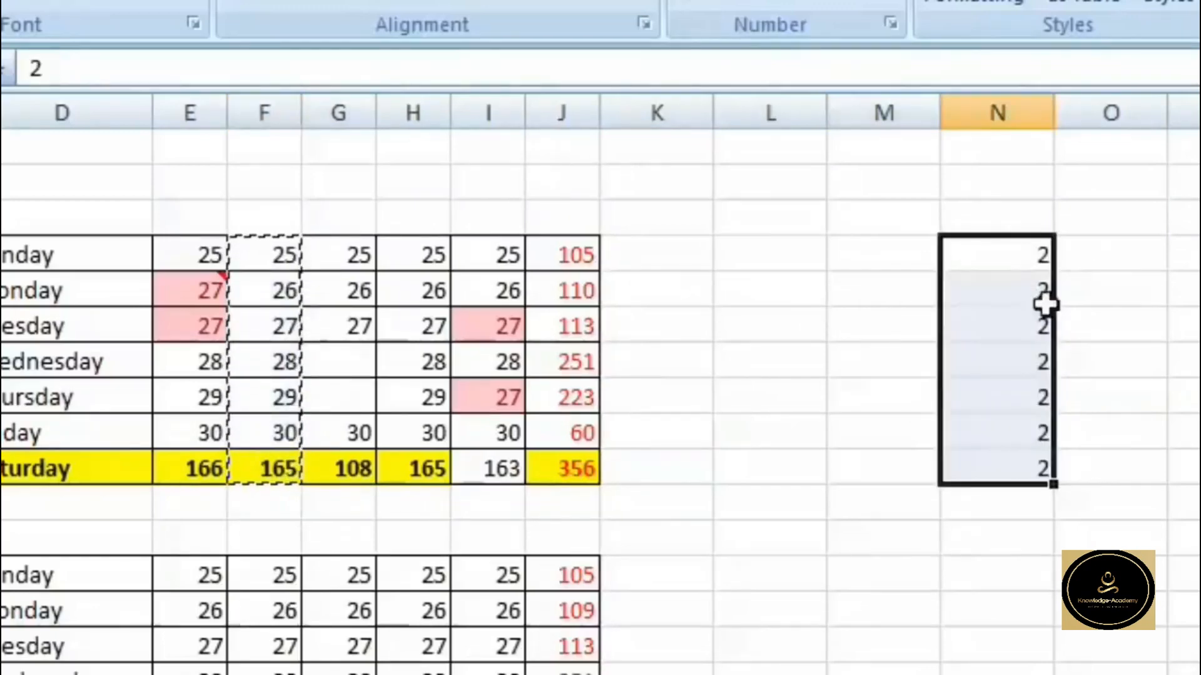
Use Paste Special with the Divide operation to divide N4:N10 by the copied values, and undo it
right_click(998, 247)
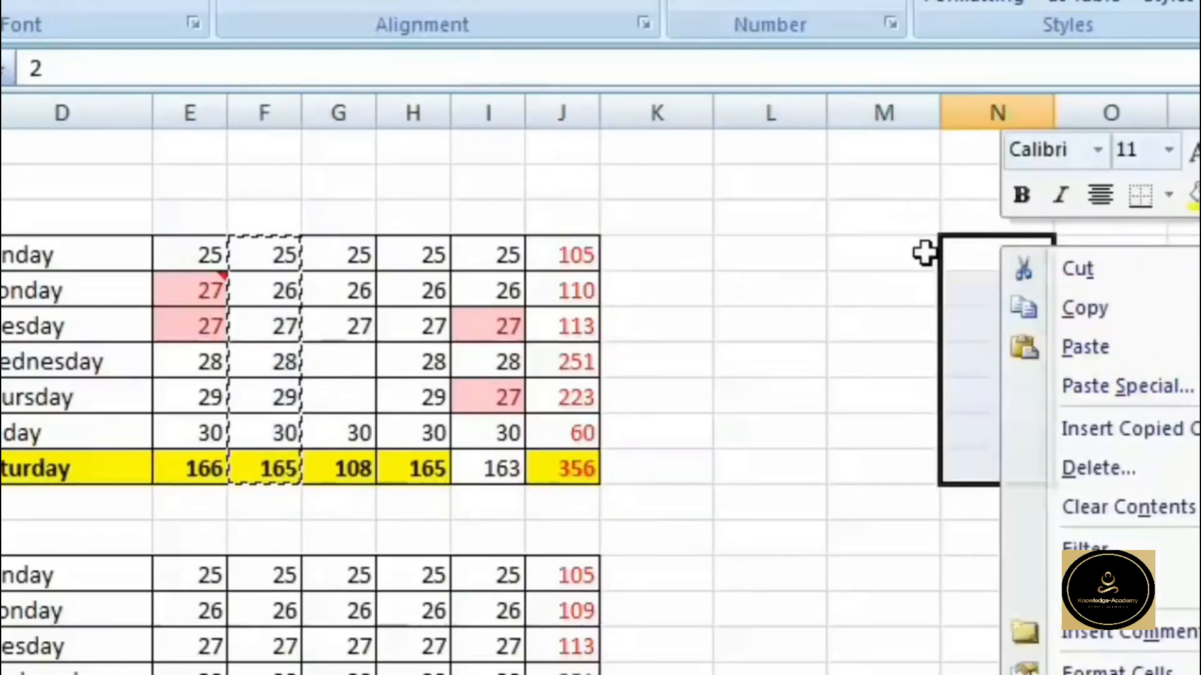
click(1000, 253)
right_click(1000, 253)
click(1183, 395)
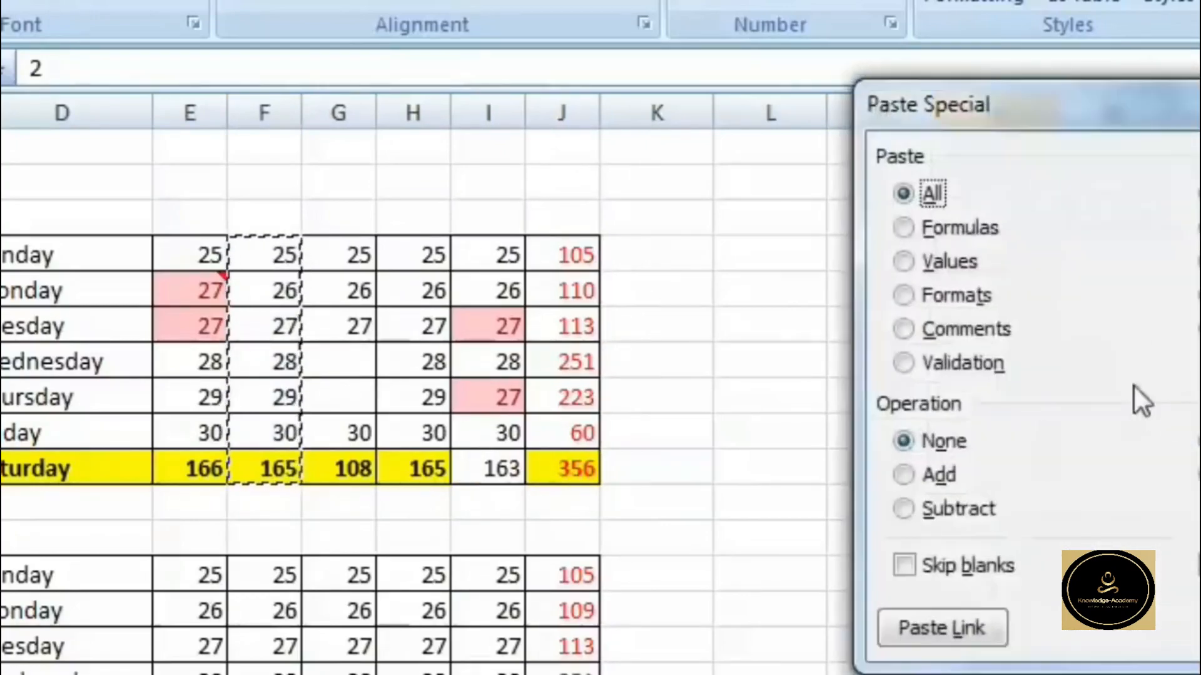
drag(1169, 107, 655, 85)
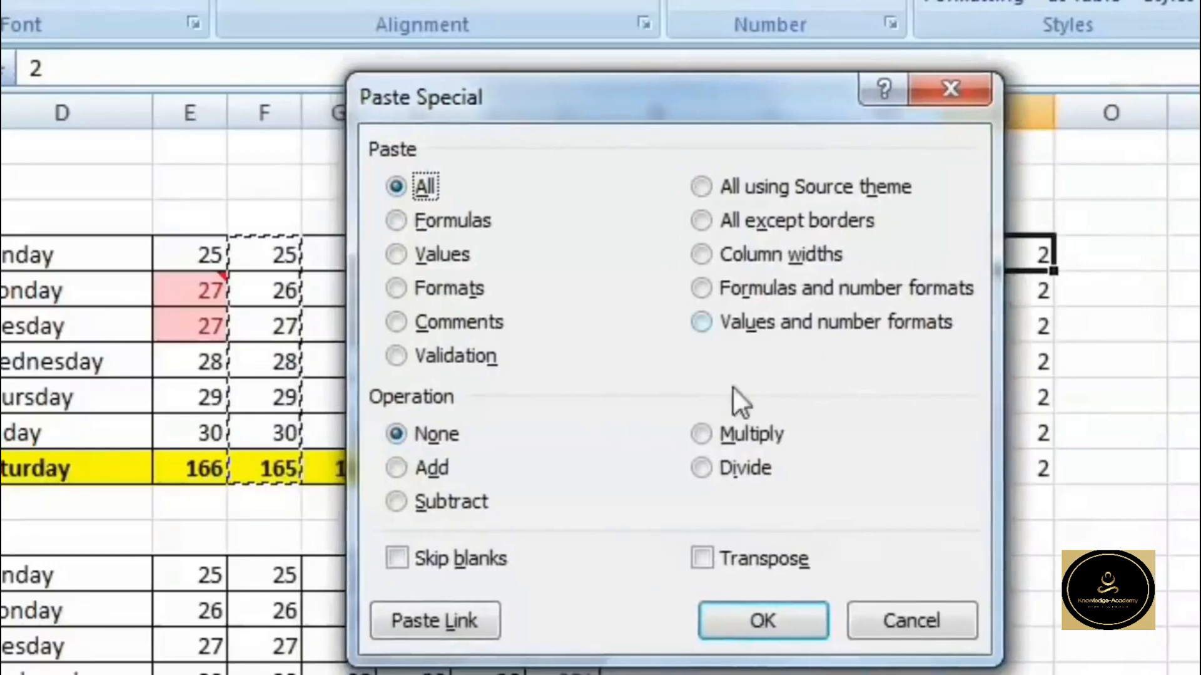
click(702, 471)
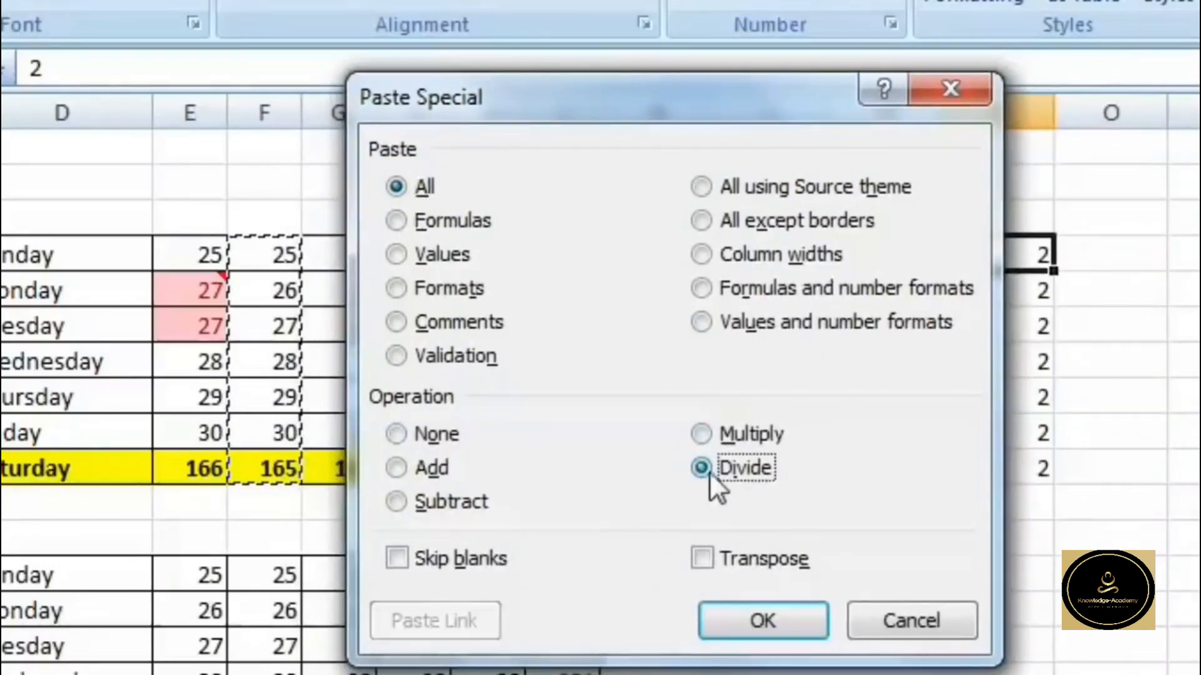
click(779, 621)
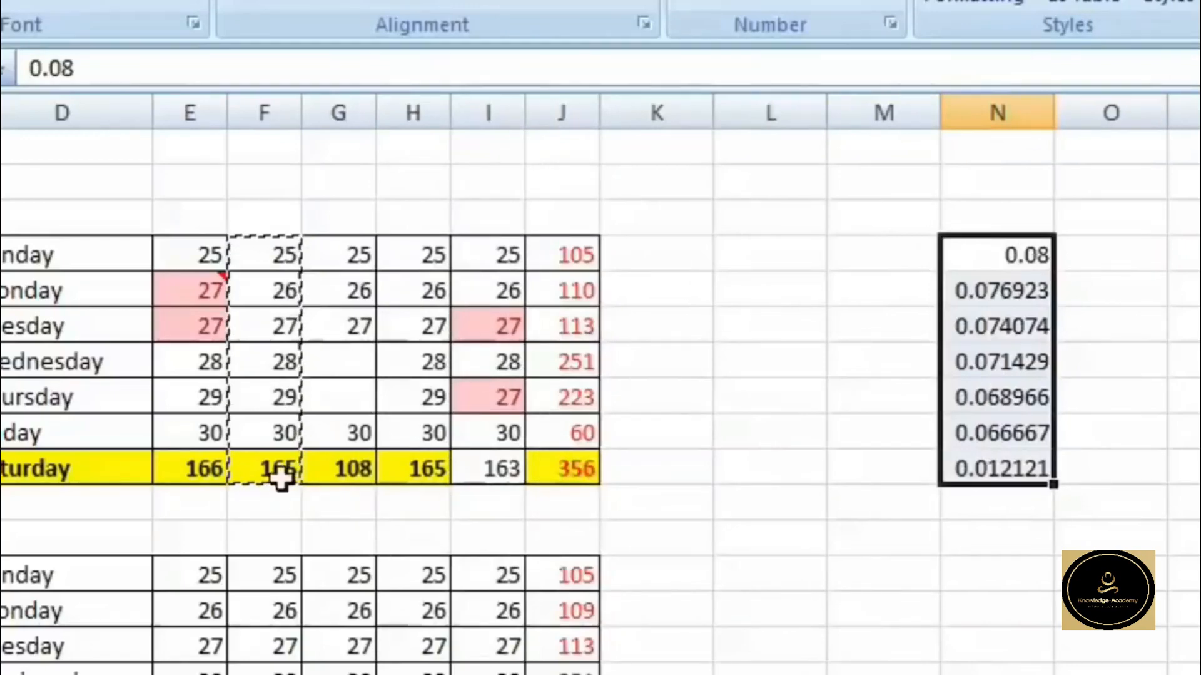
key(ctrl+z)
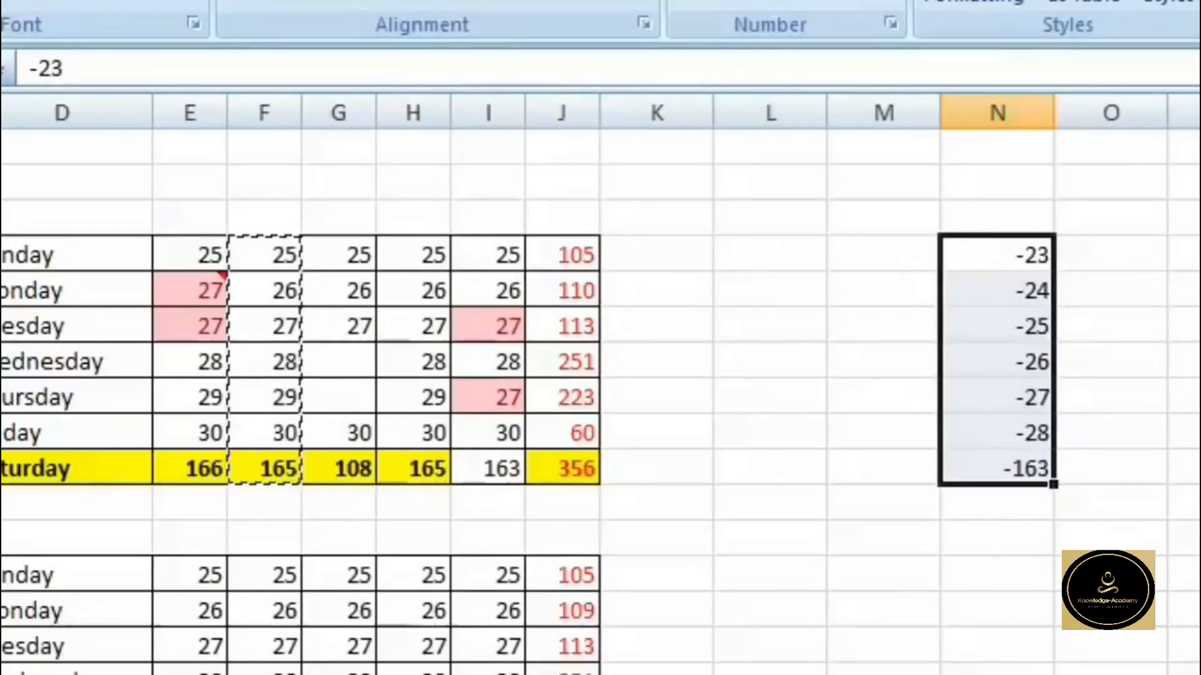
Copy the weekday names in D4:D10
click(677, 355)
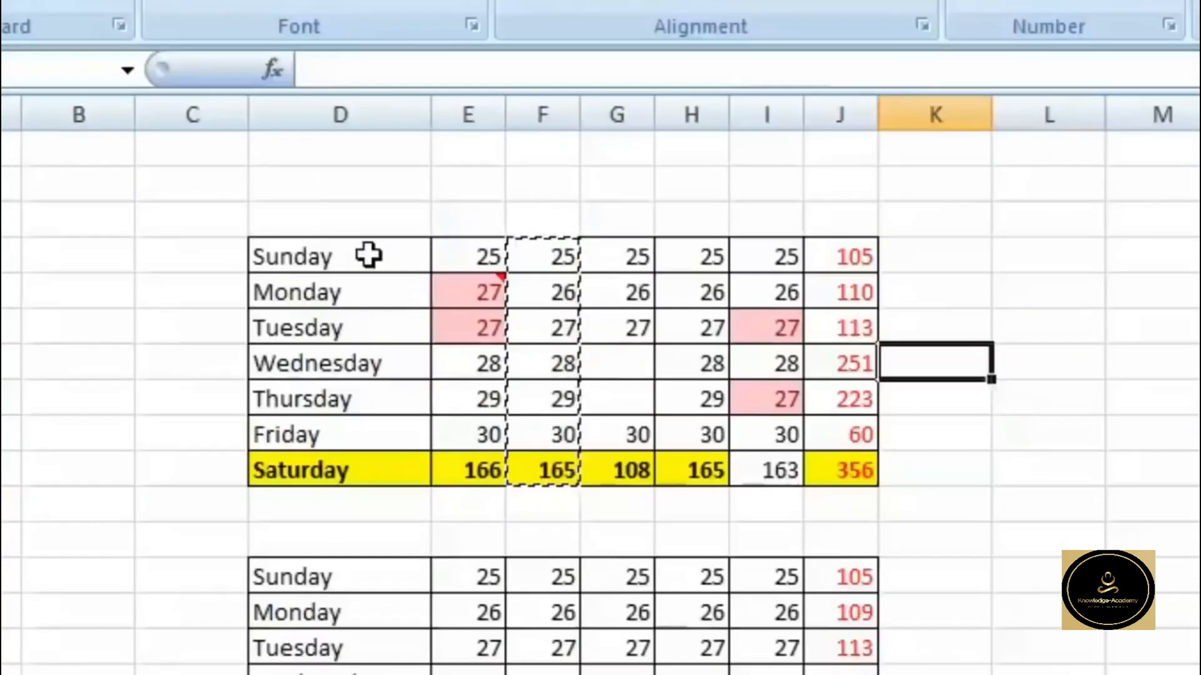
drag(89, 255, 91, 467)
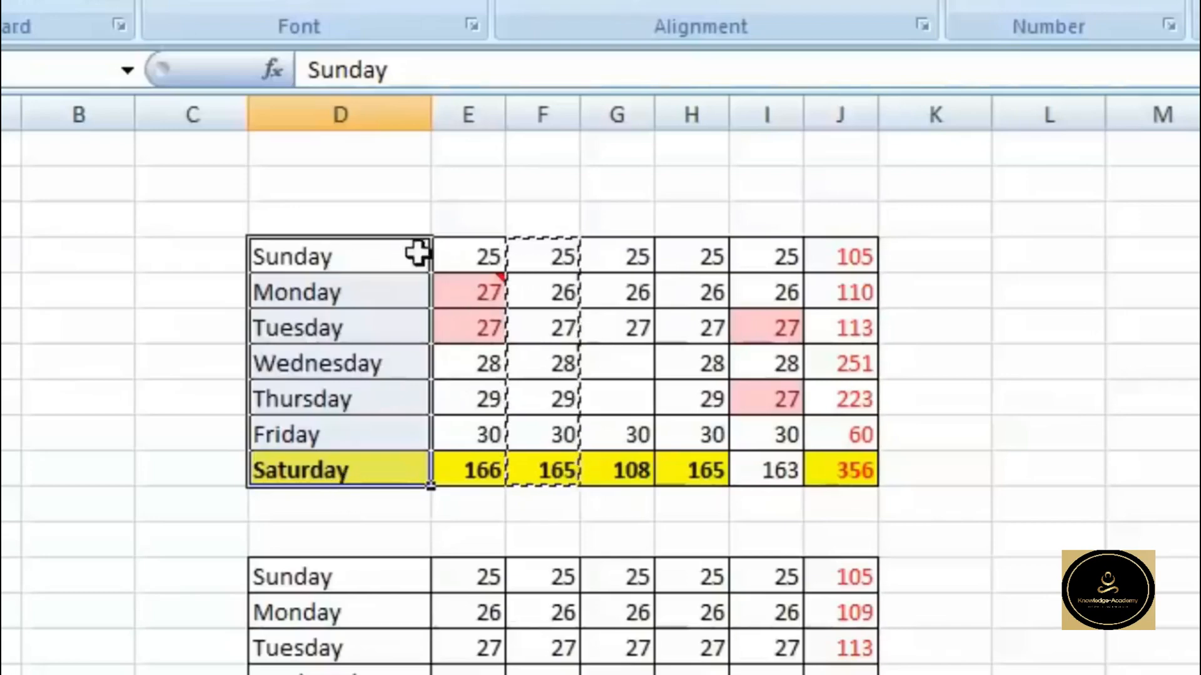
right_click(379, 257)
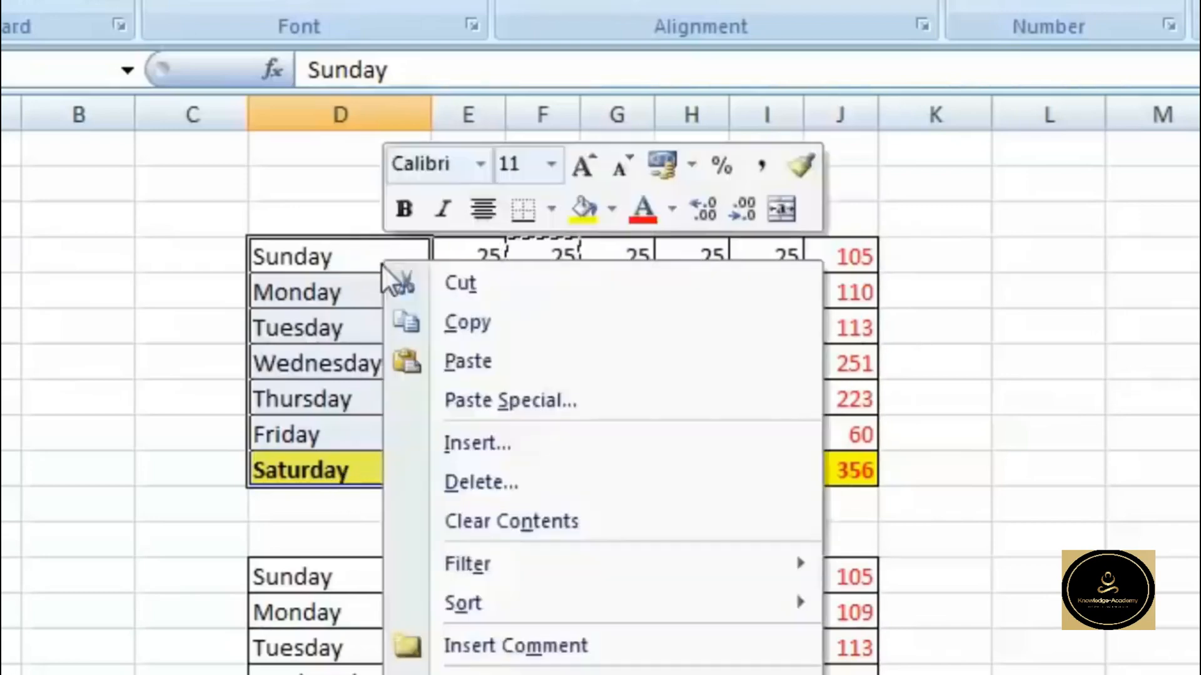
drag(381, 262, 364, 456)
right_click(372, 341)
click(503, 404)
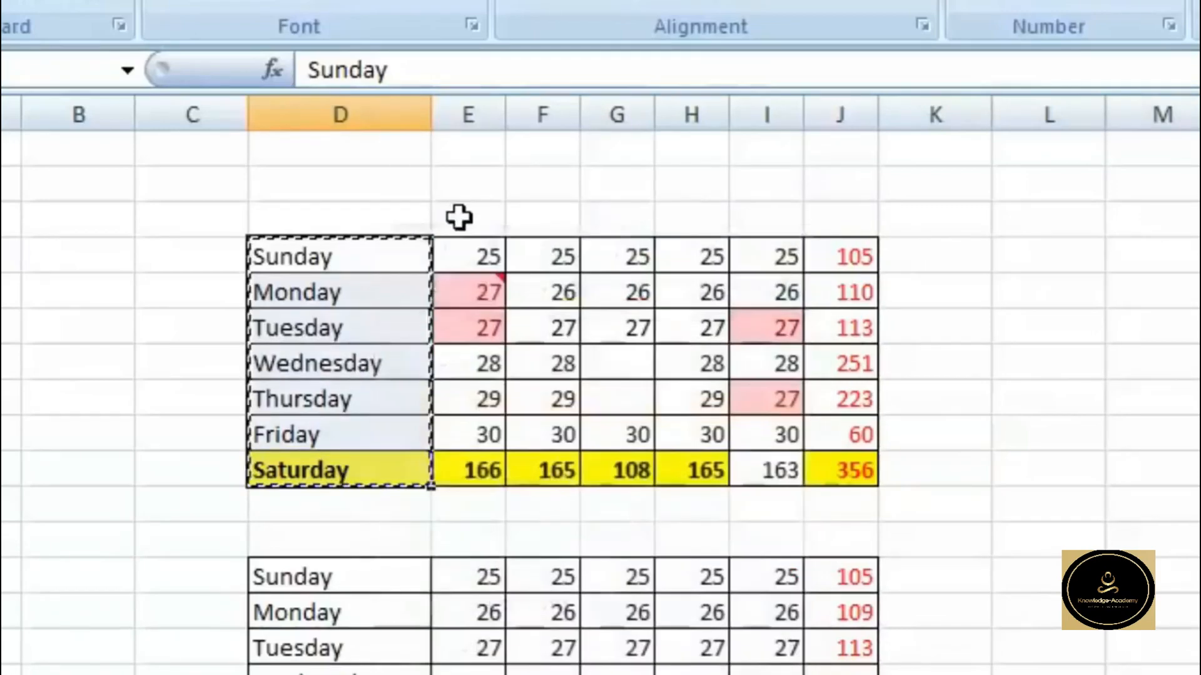
Use Paste Special with Transpose at E3 to place the copied weekday names across row 3
click(461, 217)
right_click(463, 215)
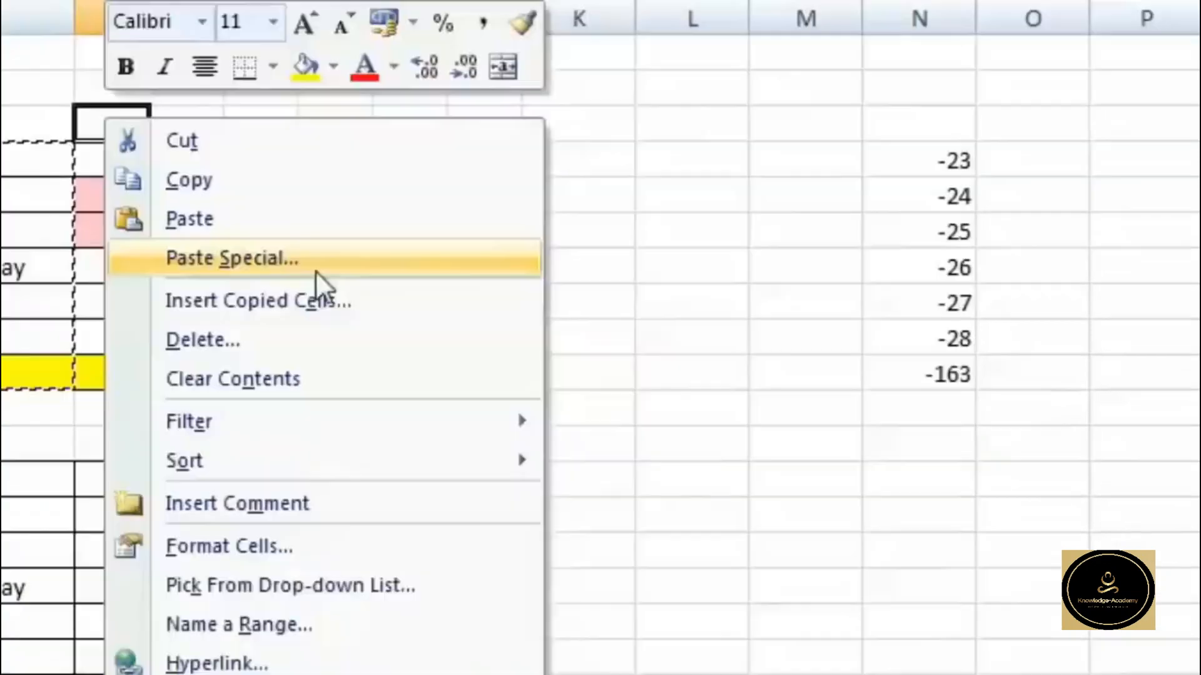
click(672, 366)
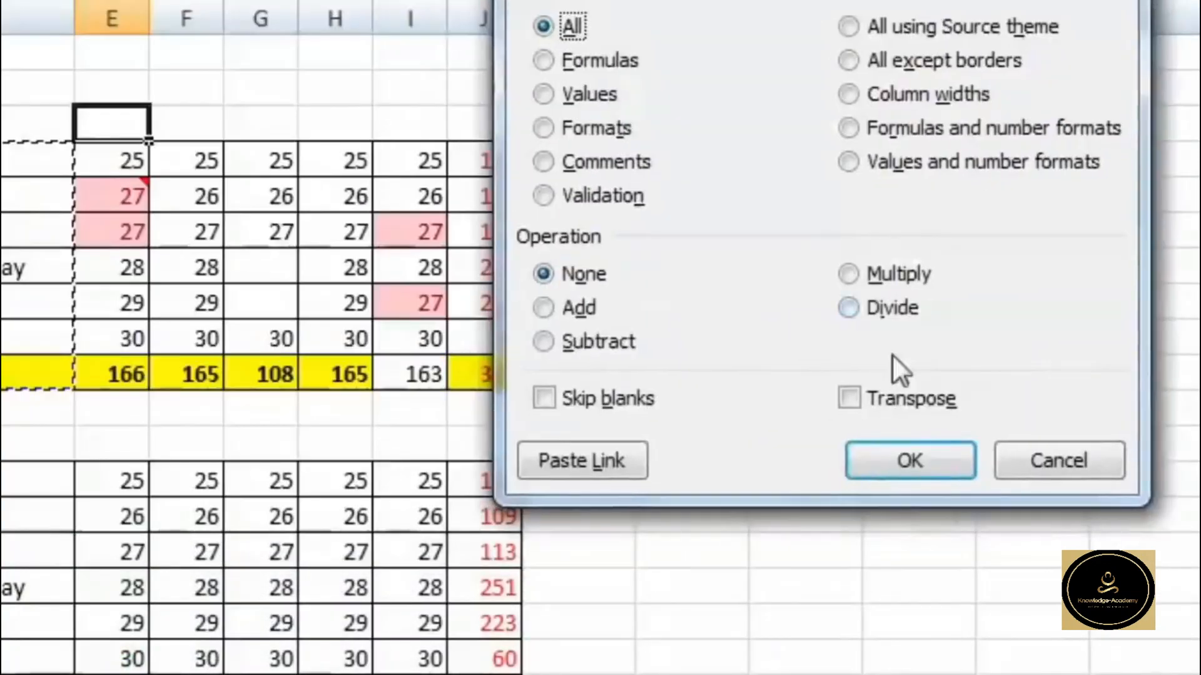
click(850, 398)
click(915, 462)
click(850, 455)
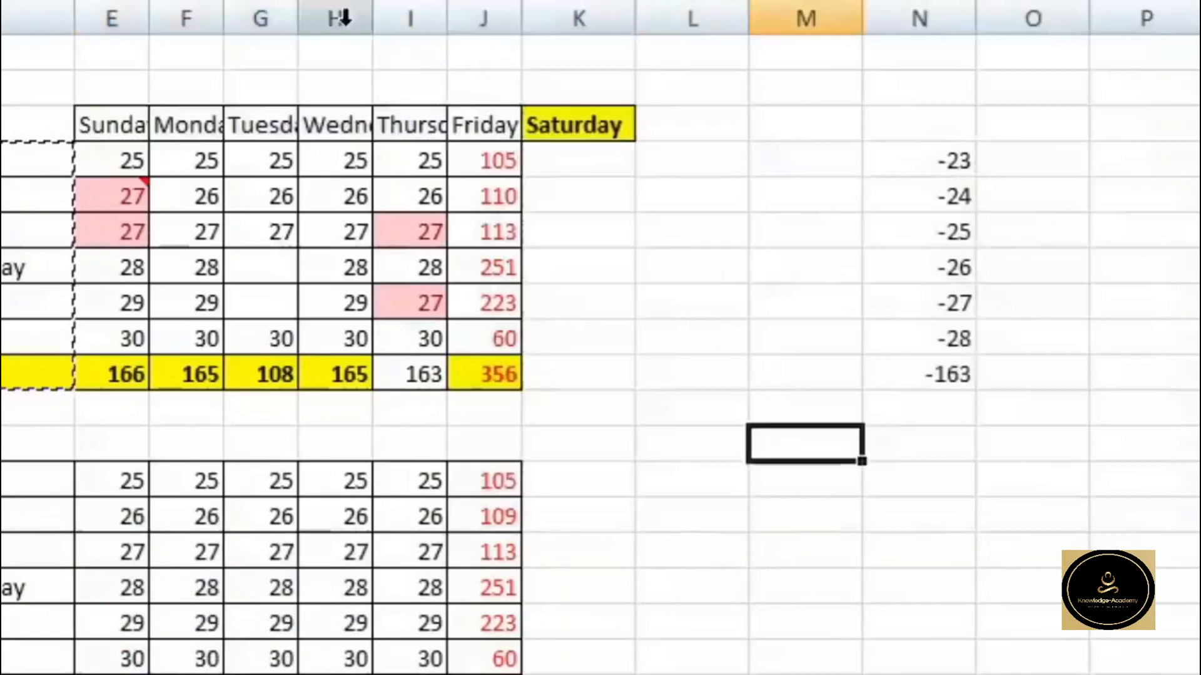
Widen columns E to J to fit the transposed weekday names, and restore their narrow widths
drag(139, 18, 620, 19)
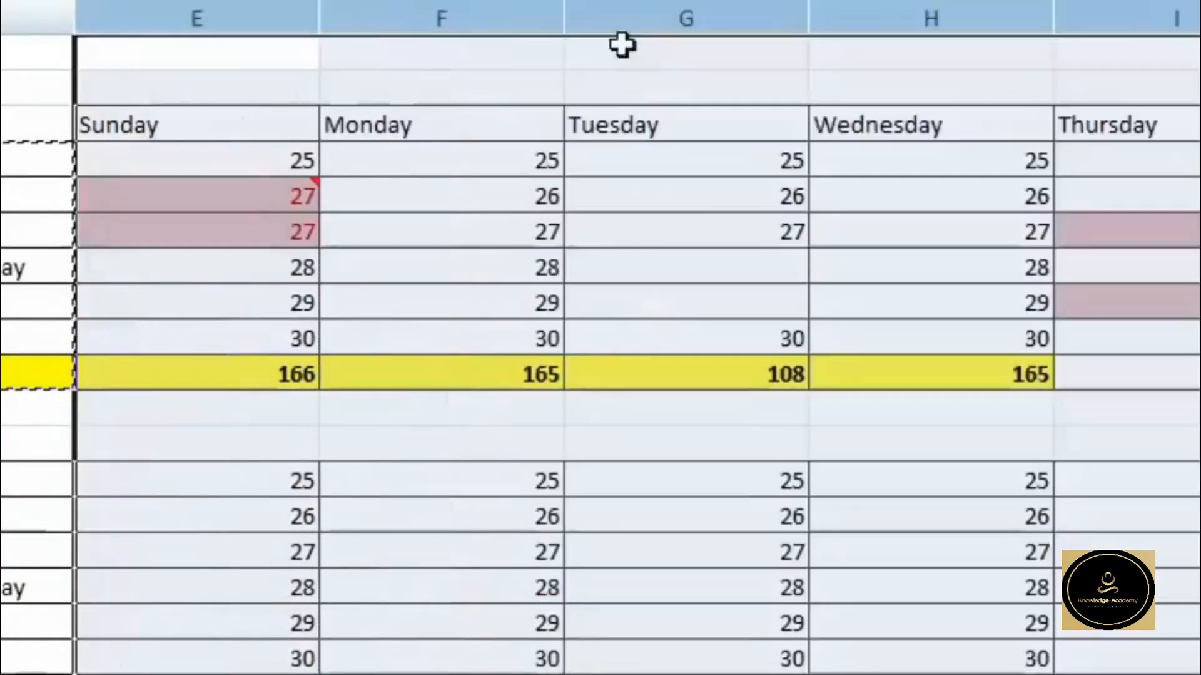
click(689, 305)
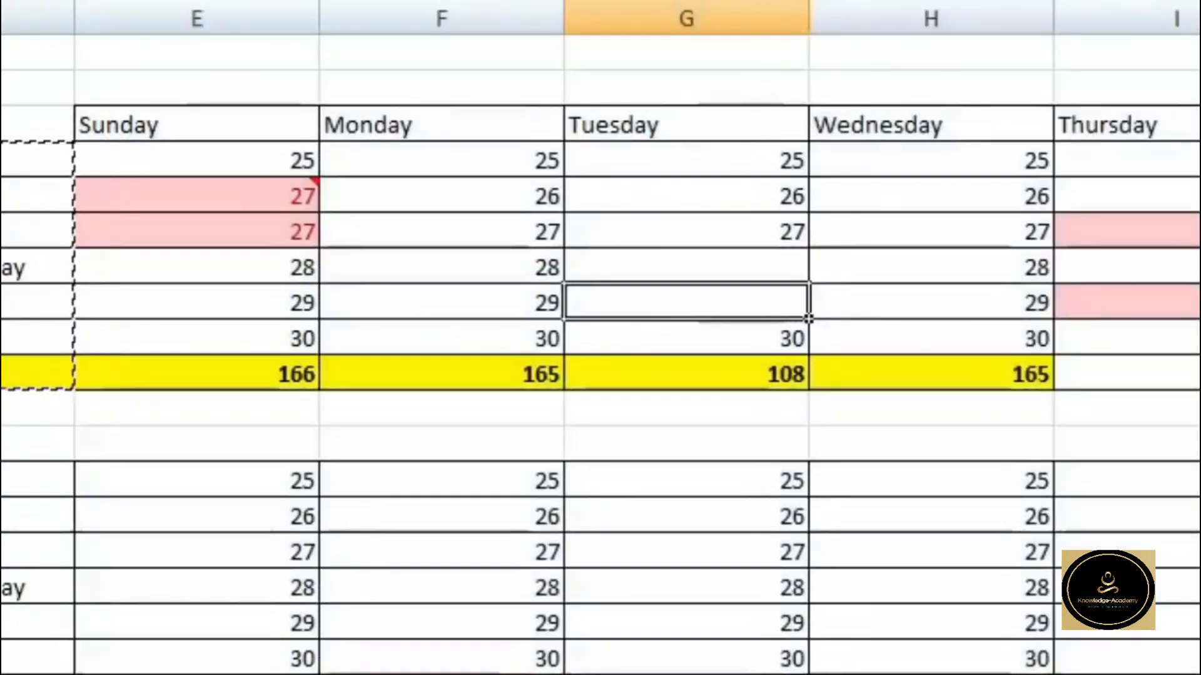
drag(1199, 17, 143, 42)
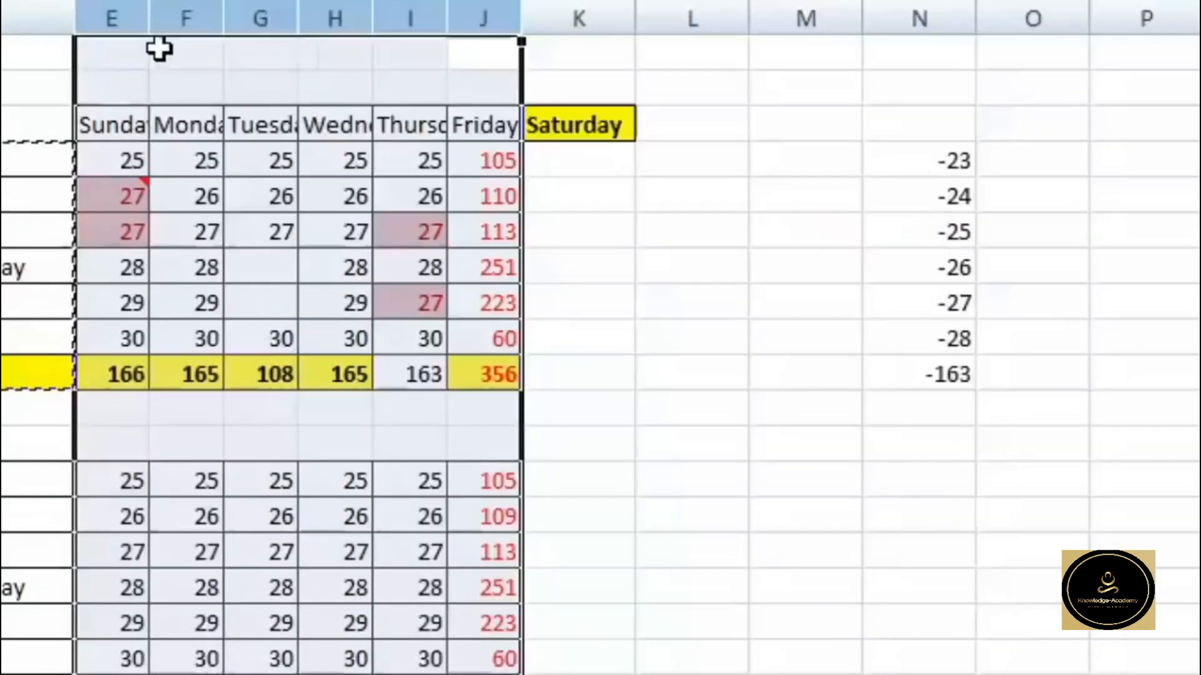
click(604, 348)
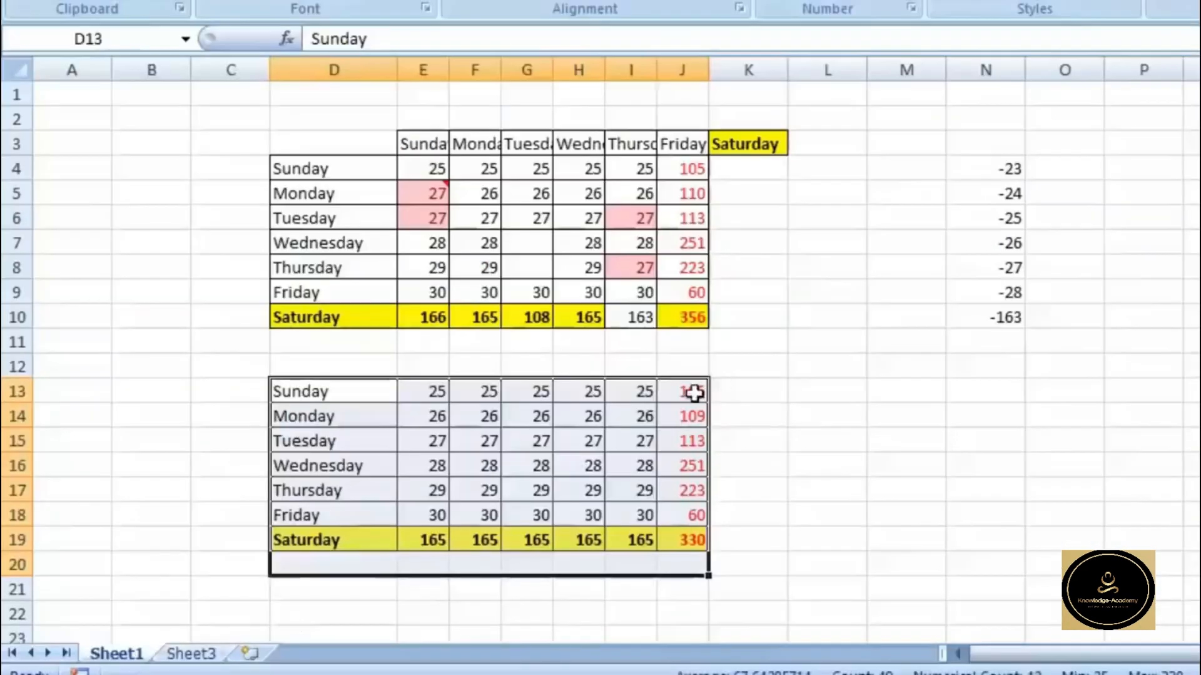
Copy the second weekday table, D13:J19
drag(692, 391, 319, 545)
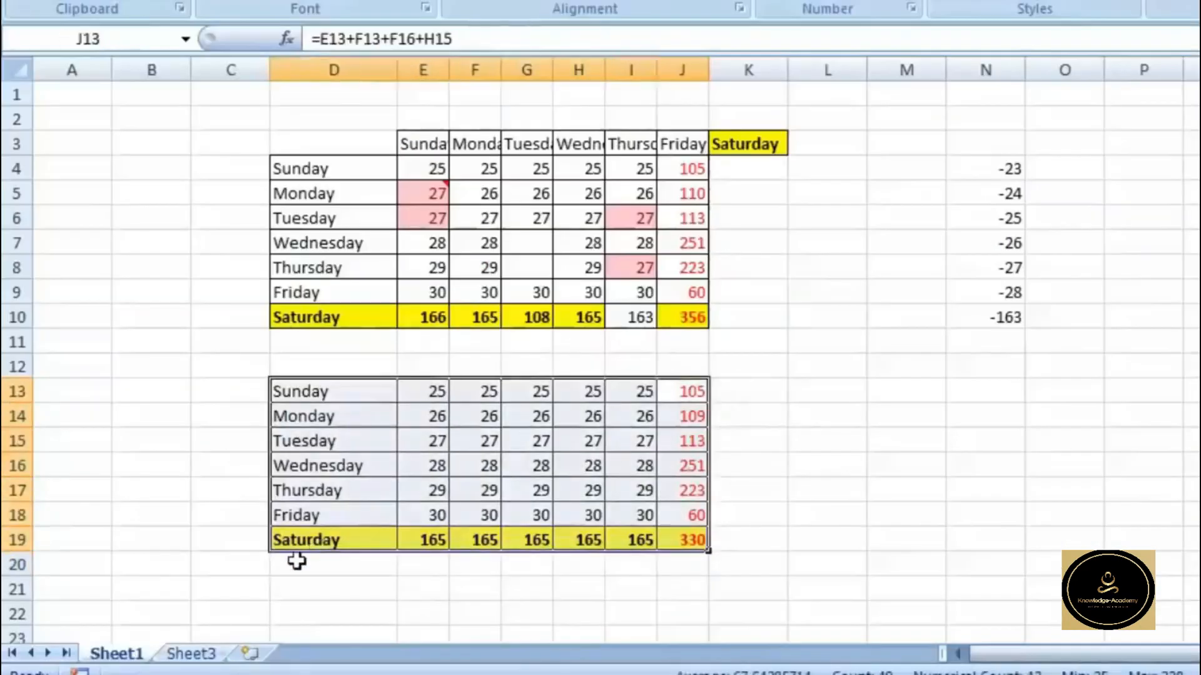
right_click(348, 415)
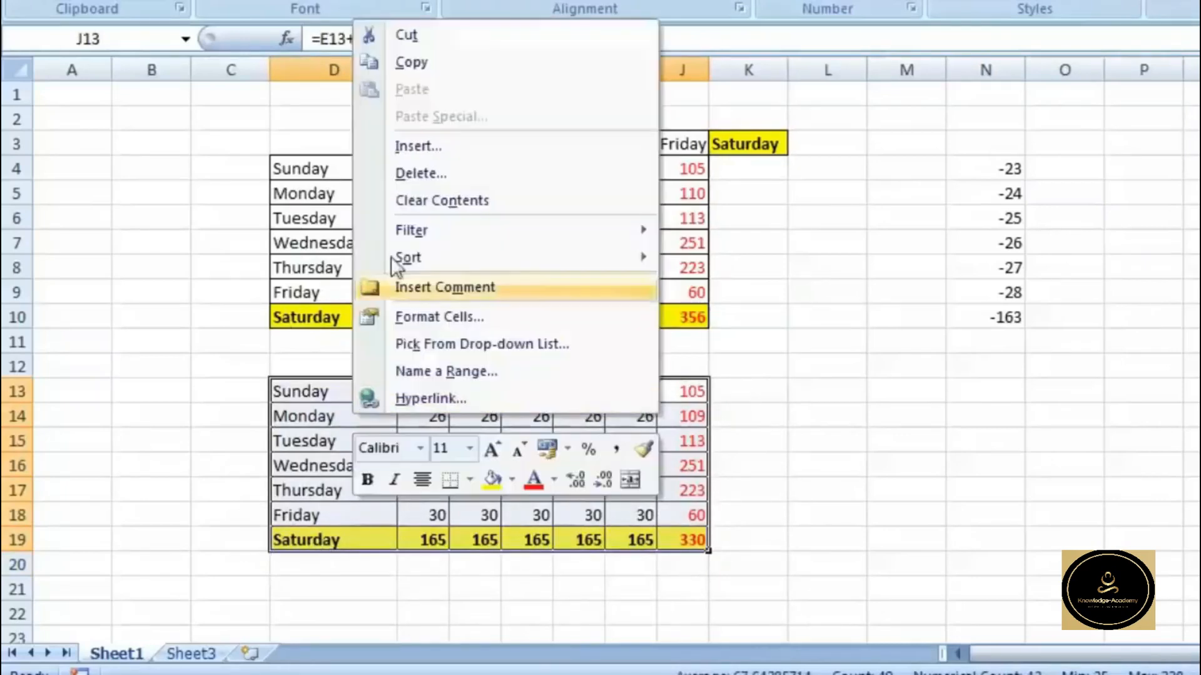
click(416, 64)
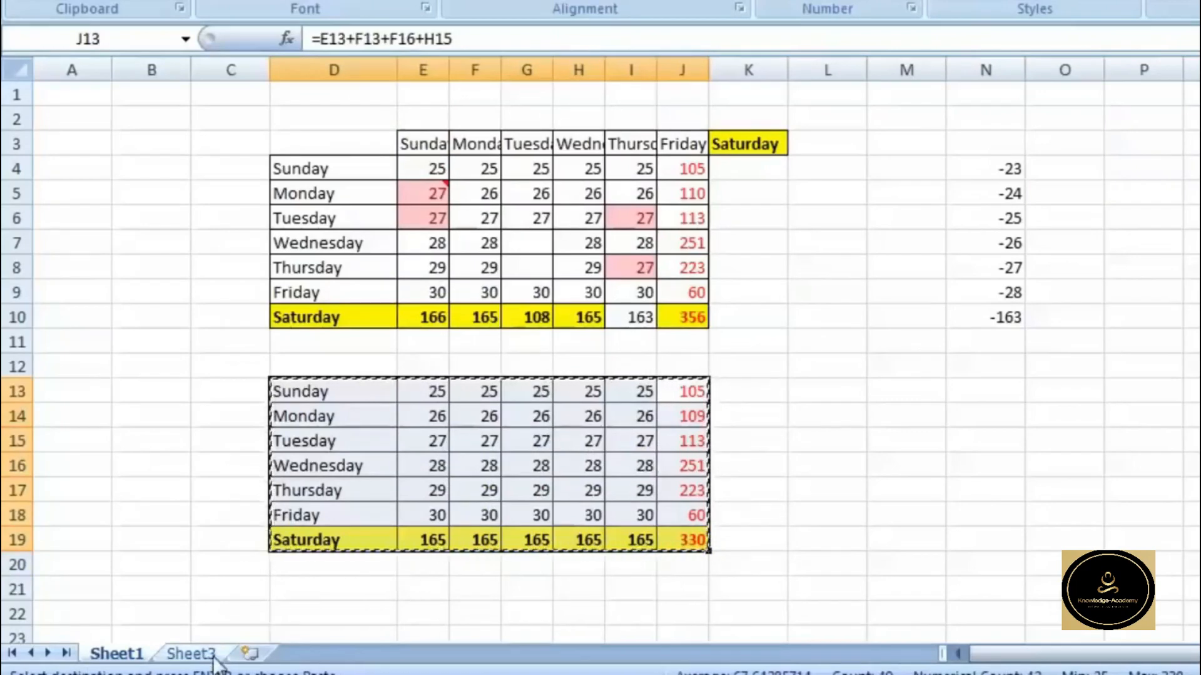
Paste the copied table at A1 of Sheet3 and narrow columns B to G
click(191, 653)
right_click(78, 100)
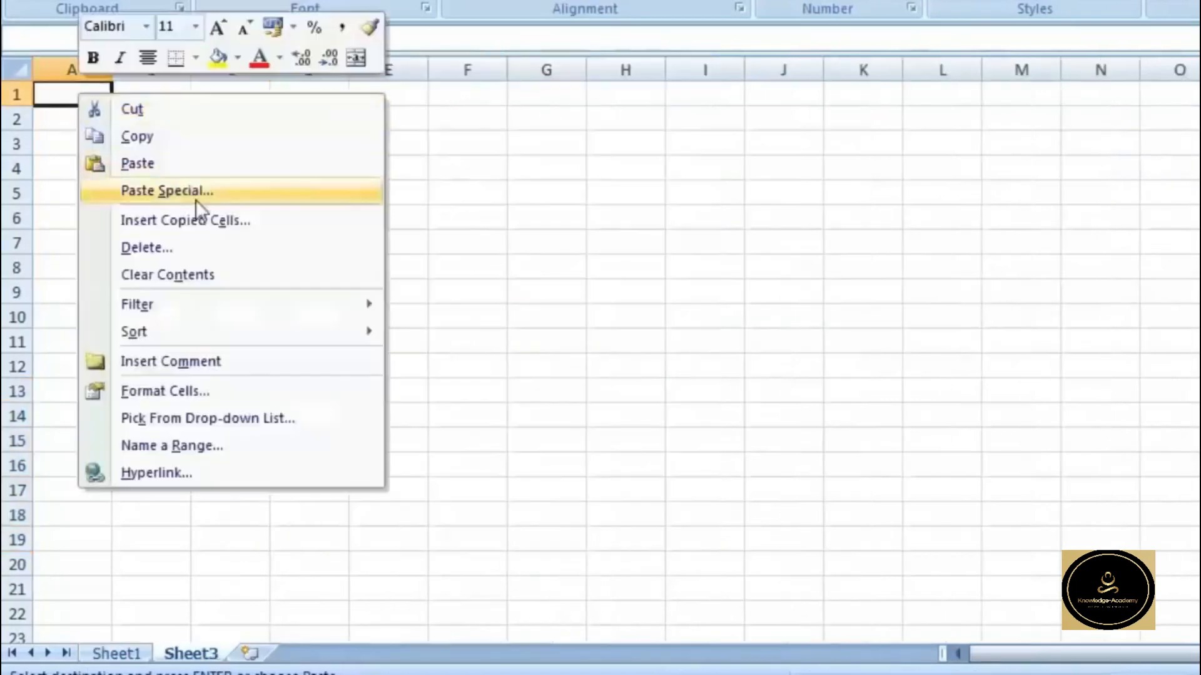
click(182, 162)
click(437, 461)
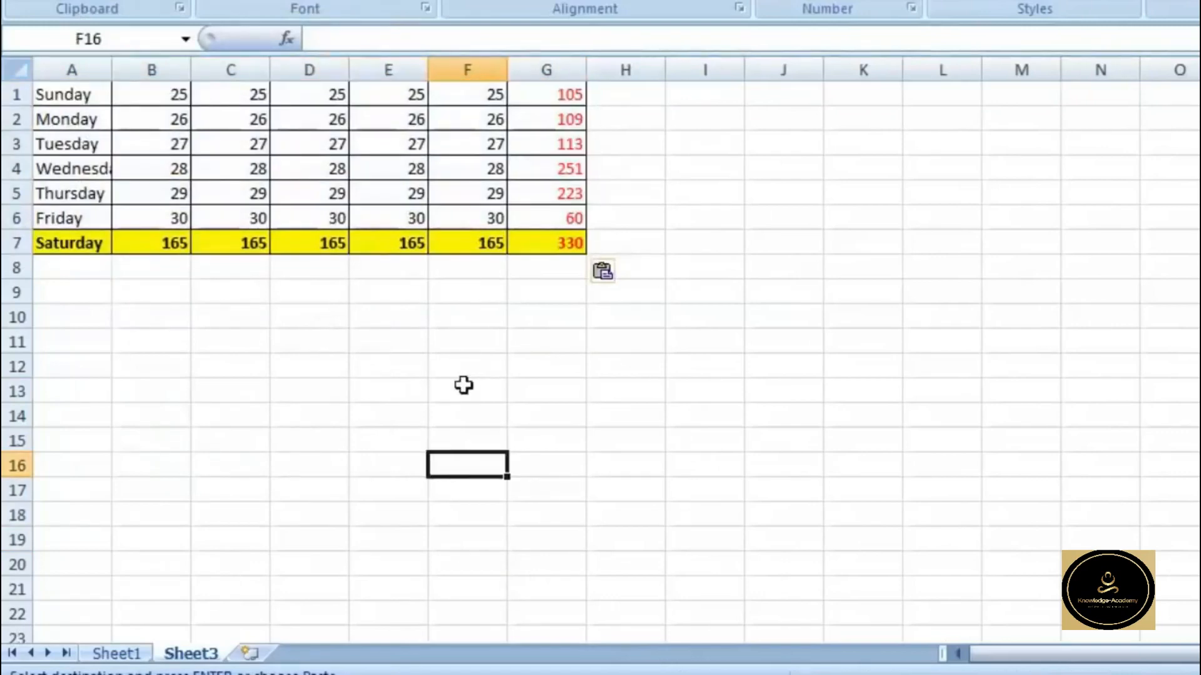
drag(538, 70, 158, 70)
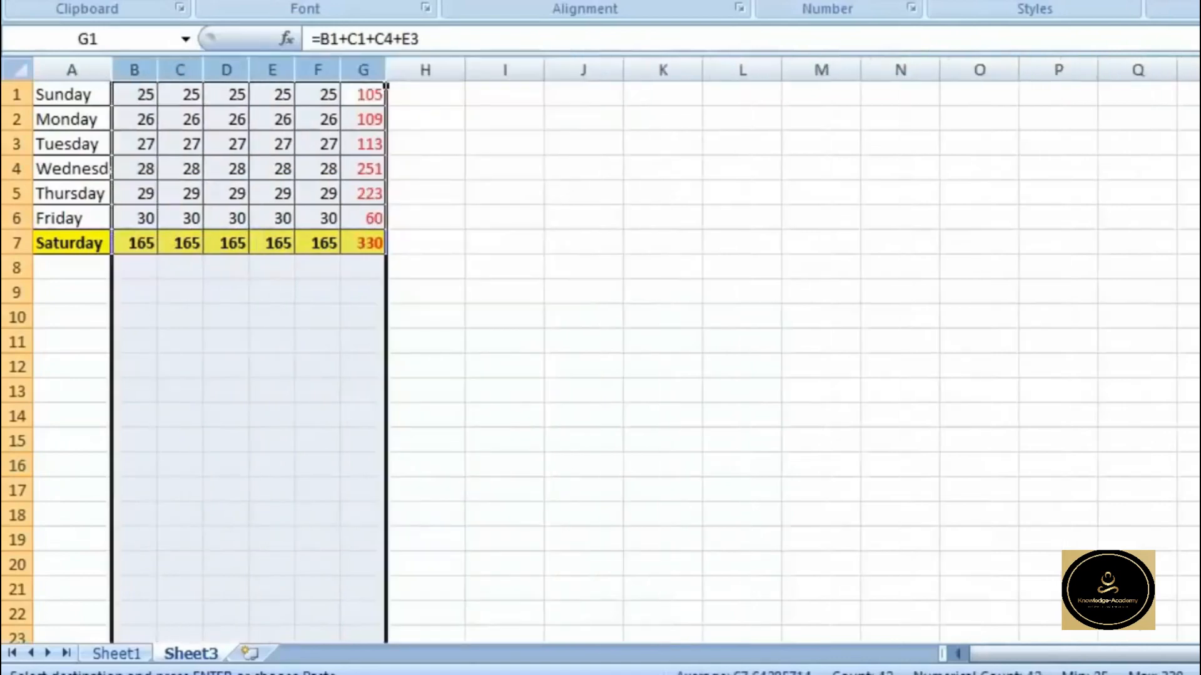
Undo the column width change and the table paste on Sheet3
key(ctrl+z)
key(ctrl+z)
click(382, 513)
Paste the table copied from D13:J19 of Sheet1 into Sheet3 at A1 again
click(125, 653)
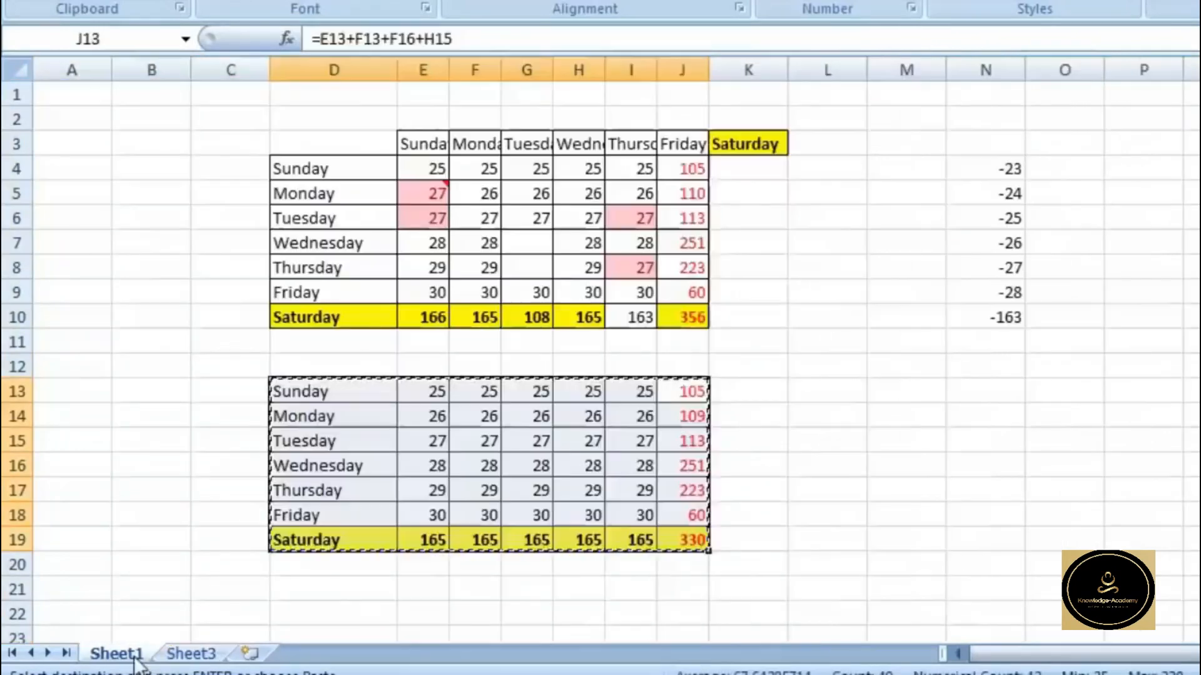
click(191, 652)
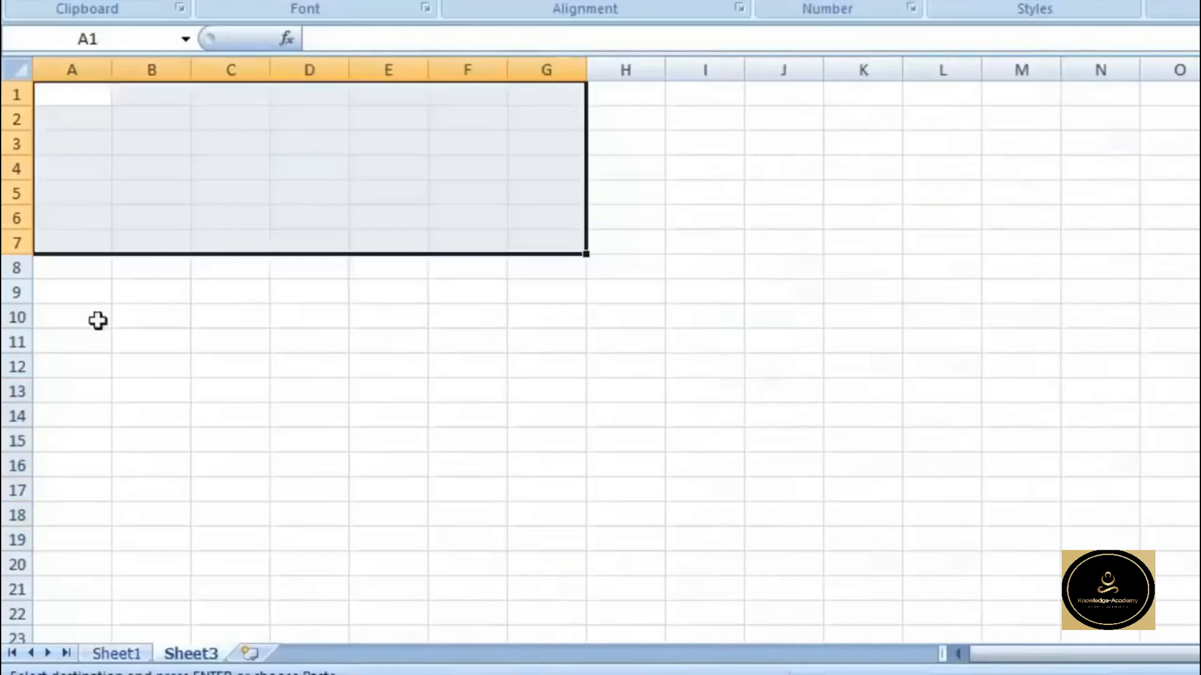
right_click(83, 96)
click(253, 169)
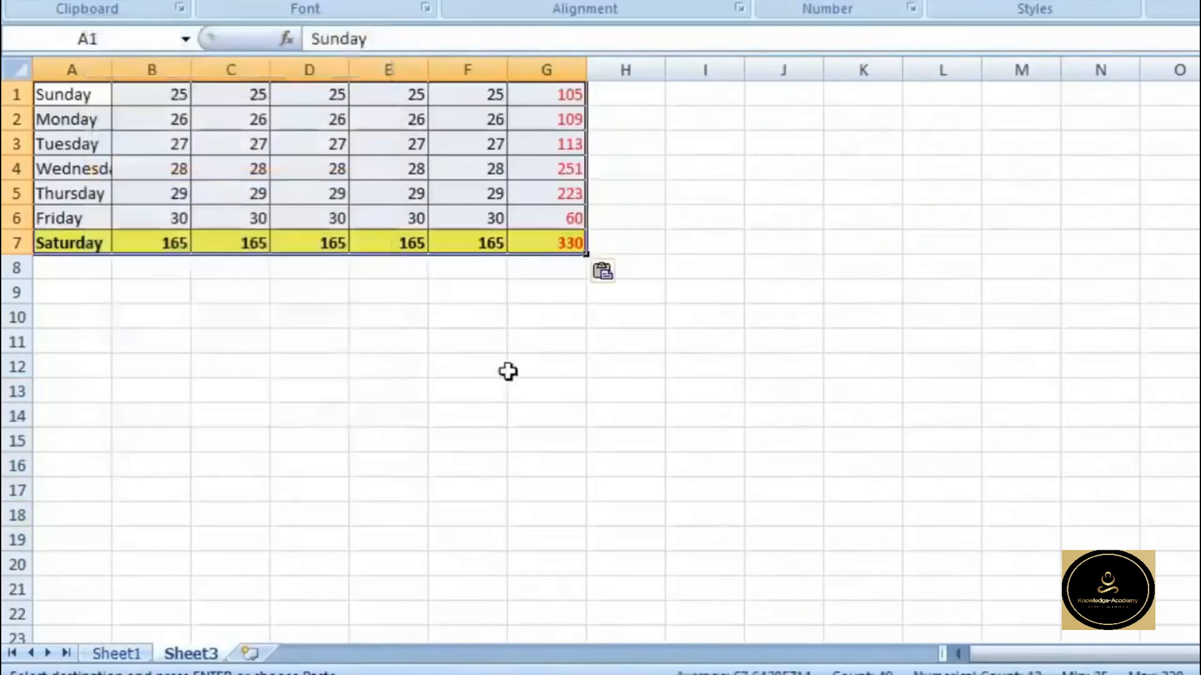
click(508, 371)
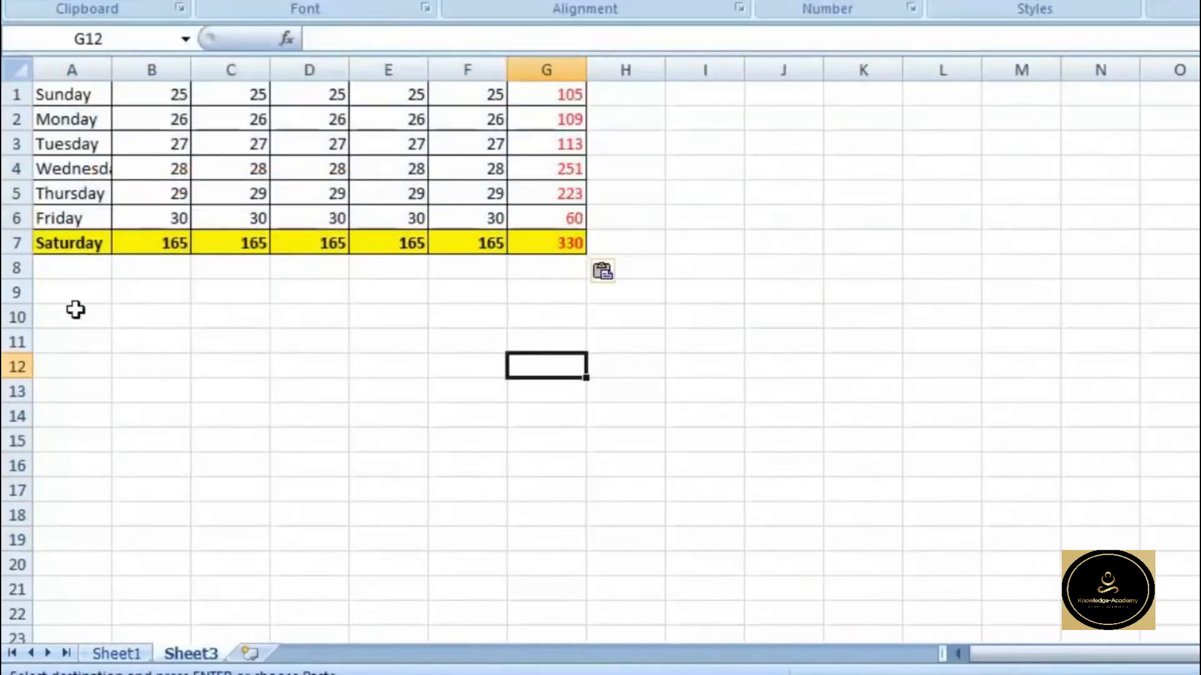
Copy D13:J19 on Sheet1 again as the source for its column widths
click(116, 653)
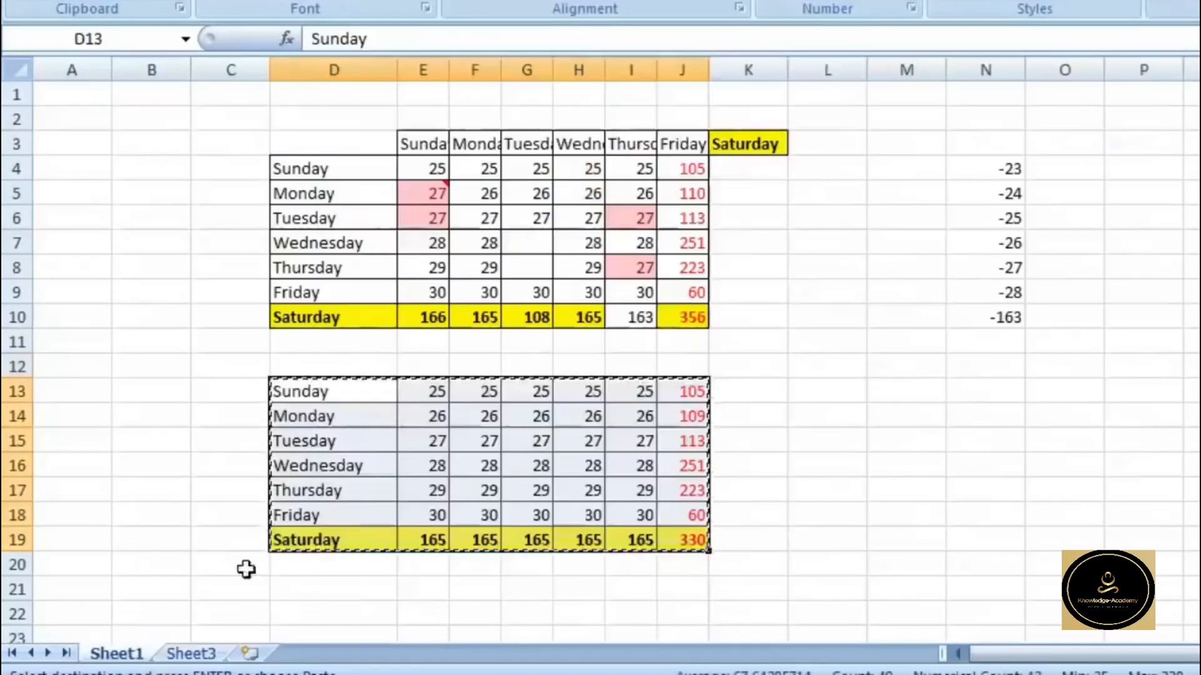
right_click(372, 448)
click(463, 93)
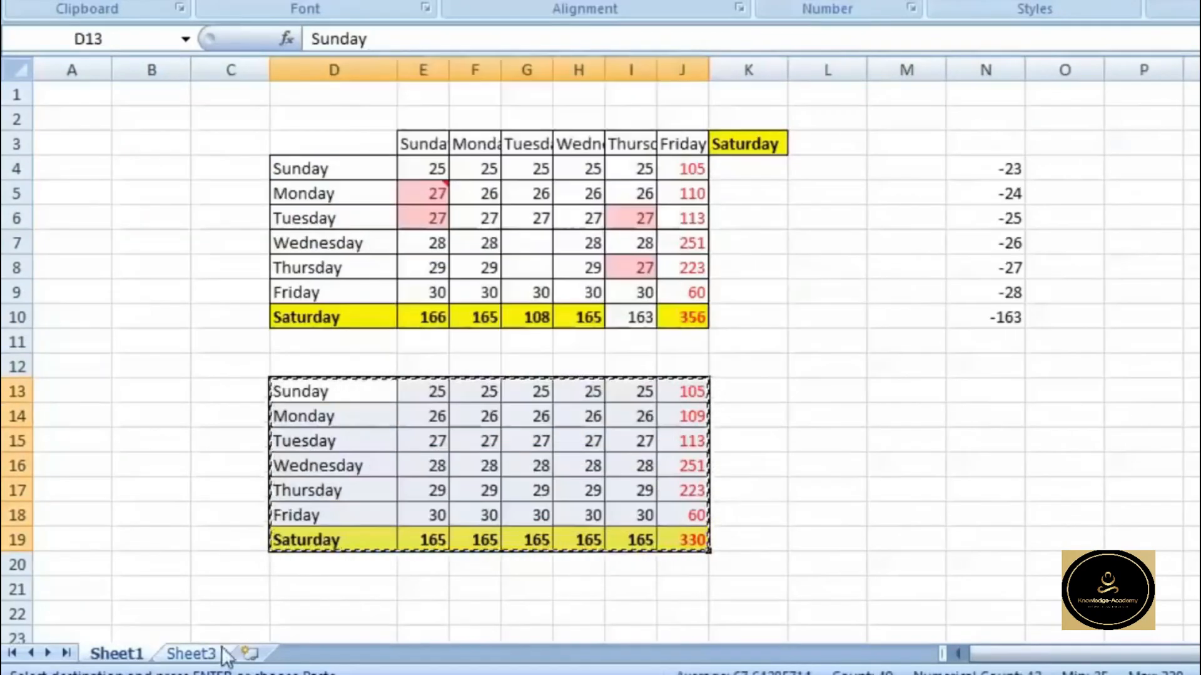
Use Paste Special with Column widths at A1 of Sheet3, and compare the table with the original on Sheet1
click(206, 652)
click(94, 97)
right_click(94, 97)
click(231, 196)
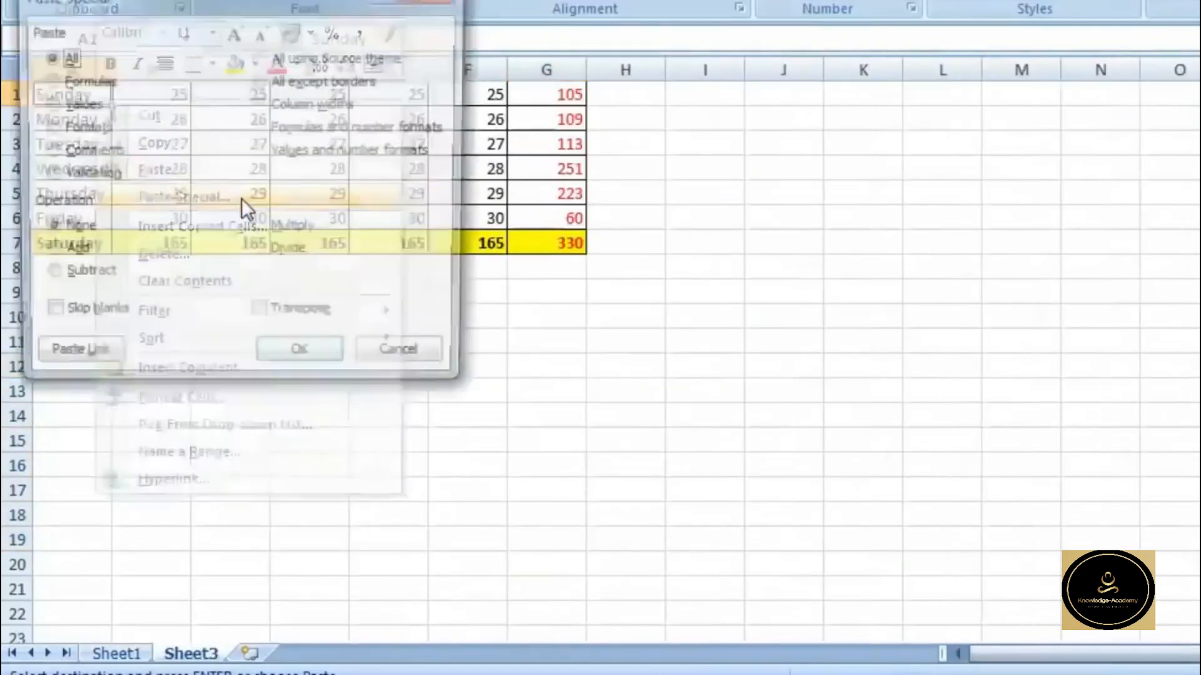
drag(279, 6, 1154, 44)
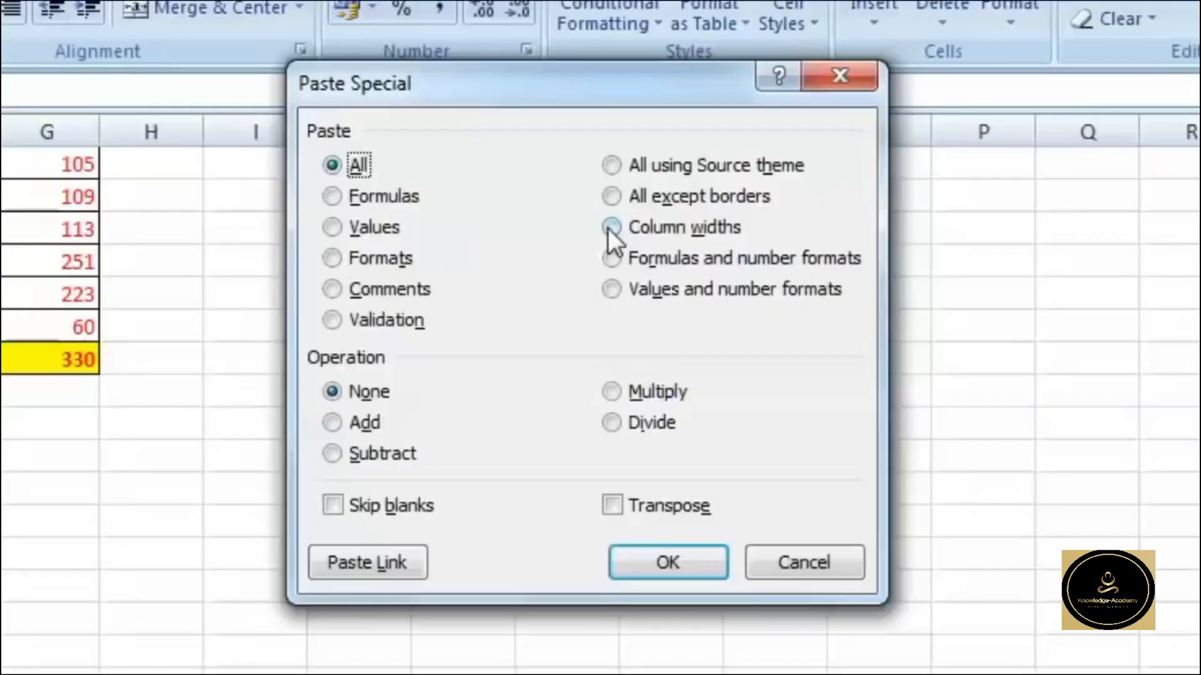
click(610, 227)
click(663, 562)
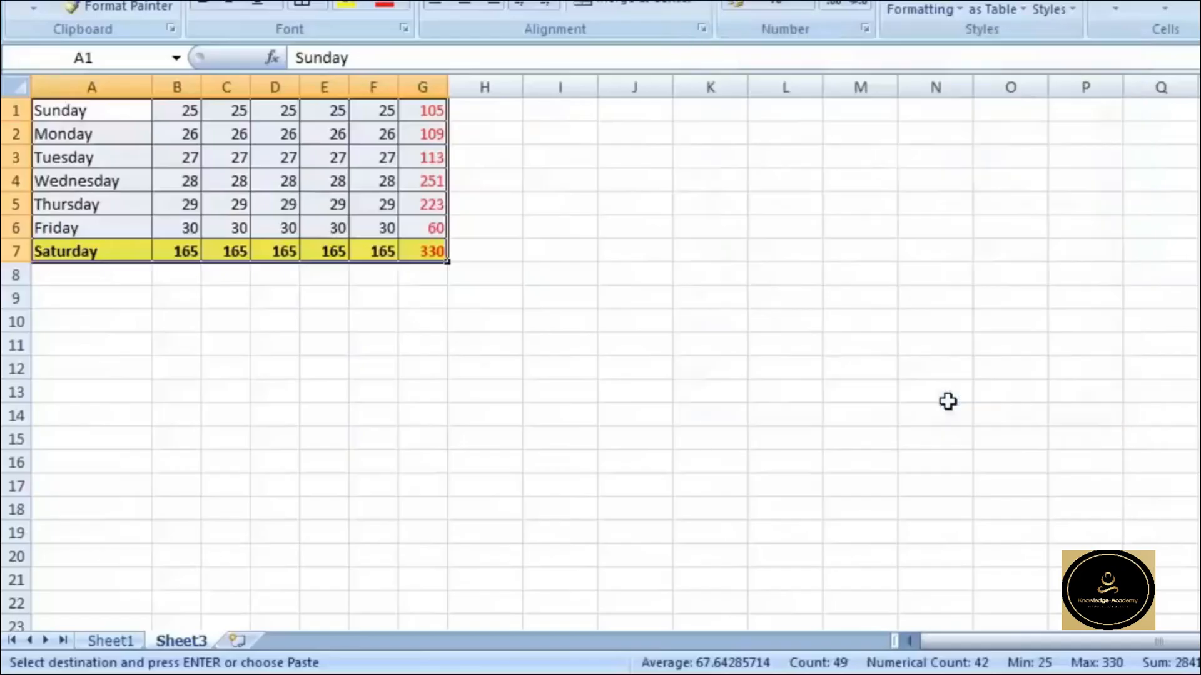
click(945, 400)
click(111, 639)
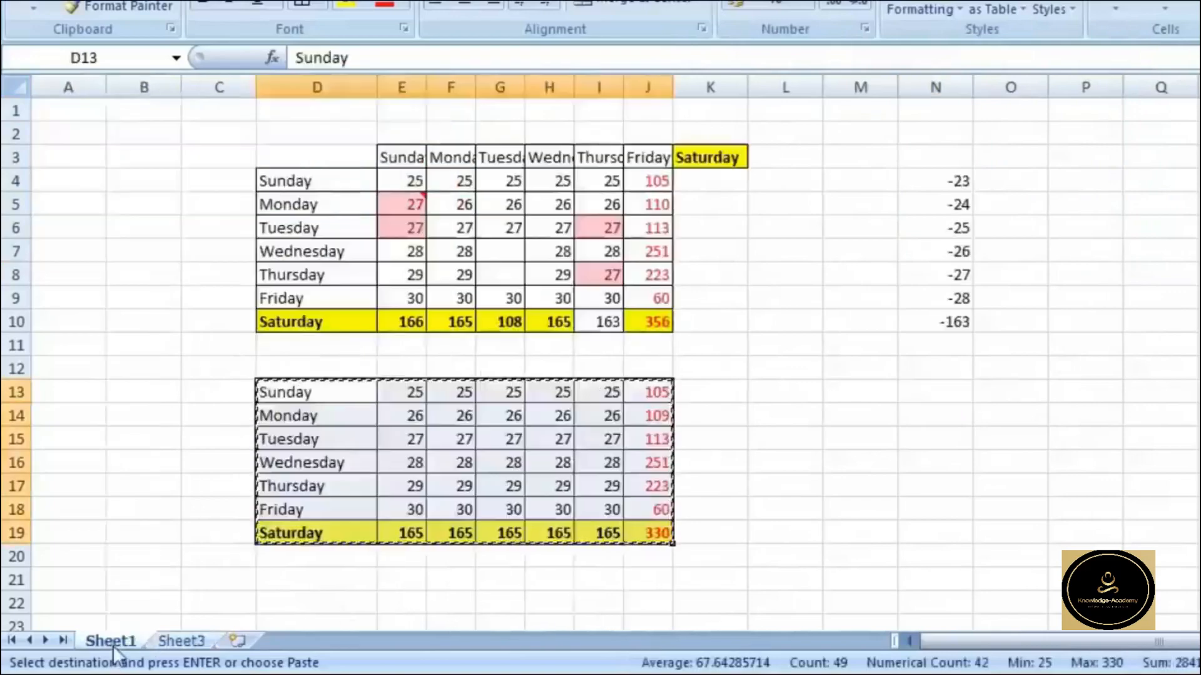
click(181, 640)
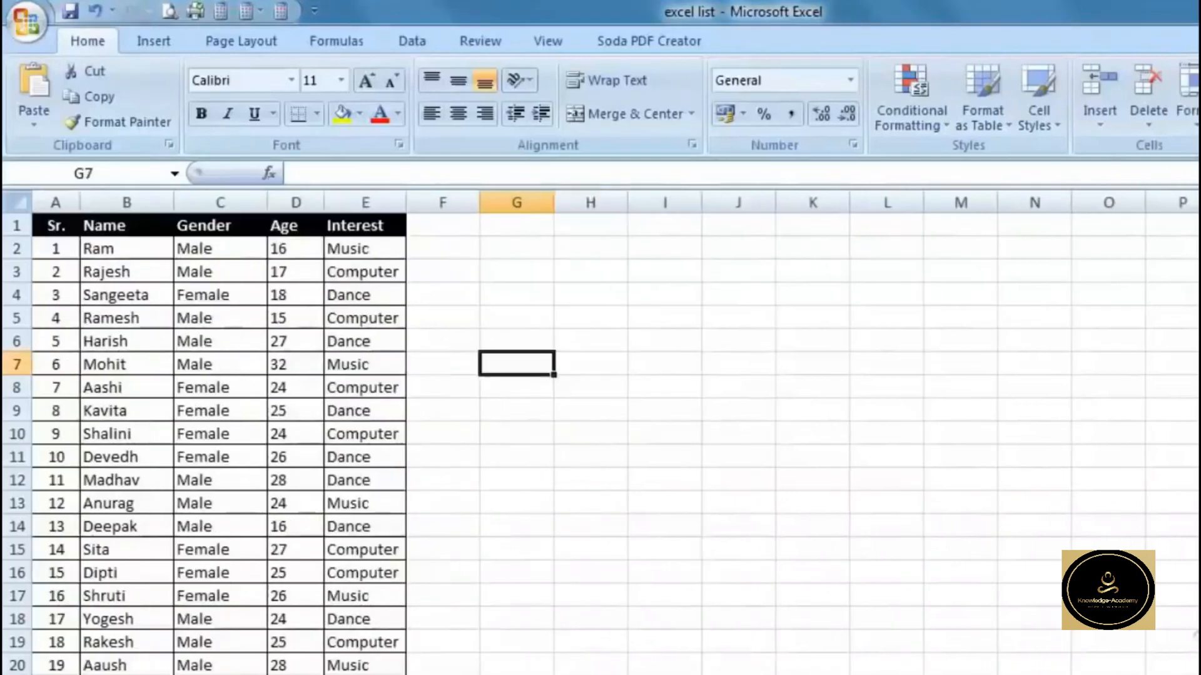
Check the list's printed page in Print Preview, and examine the page-break lines in the worksheet
click(557, 617)
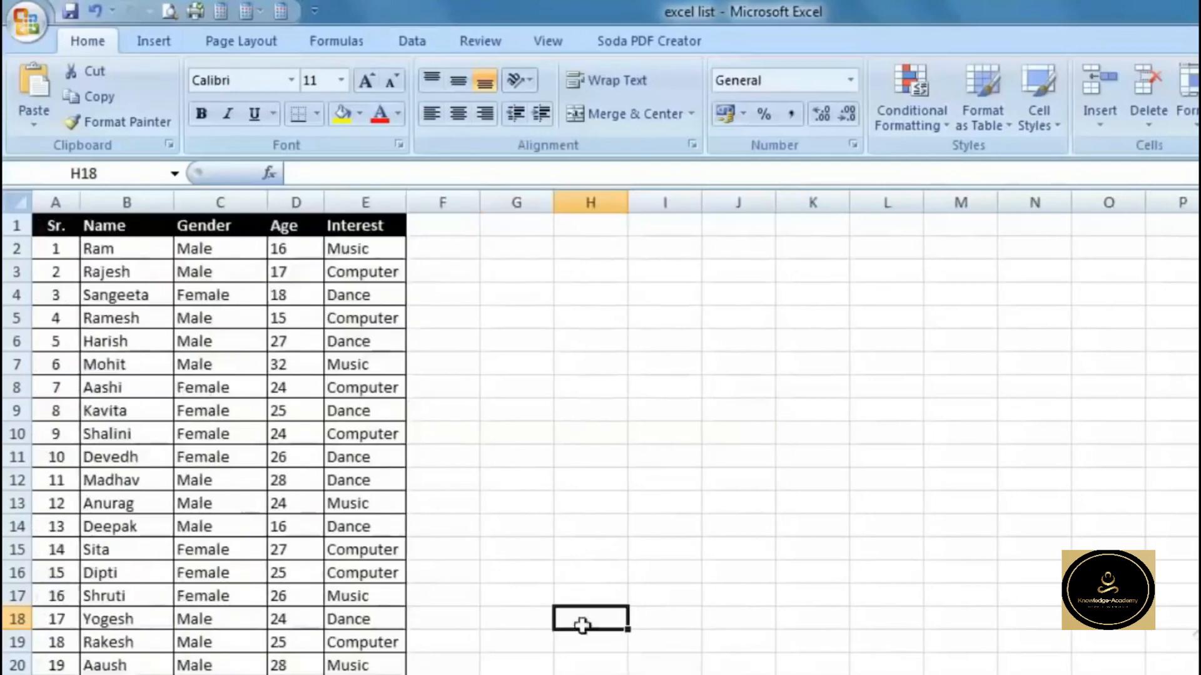
scroll(542, 538, down, 8)
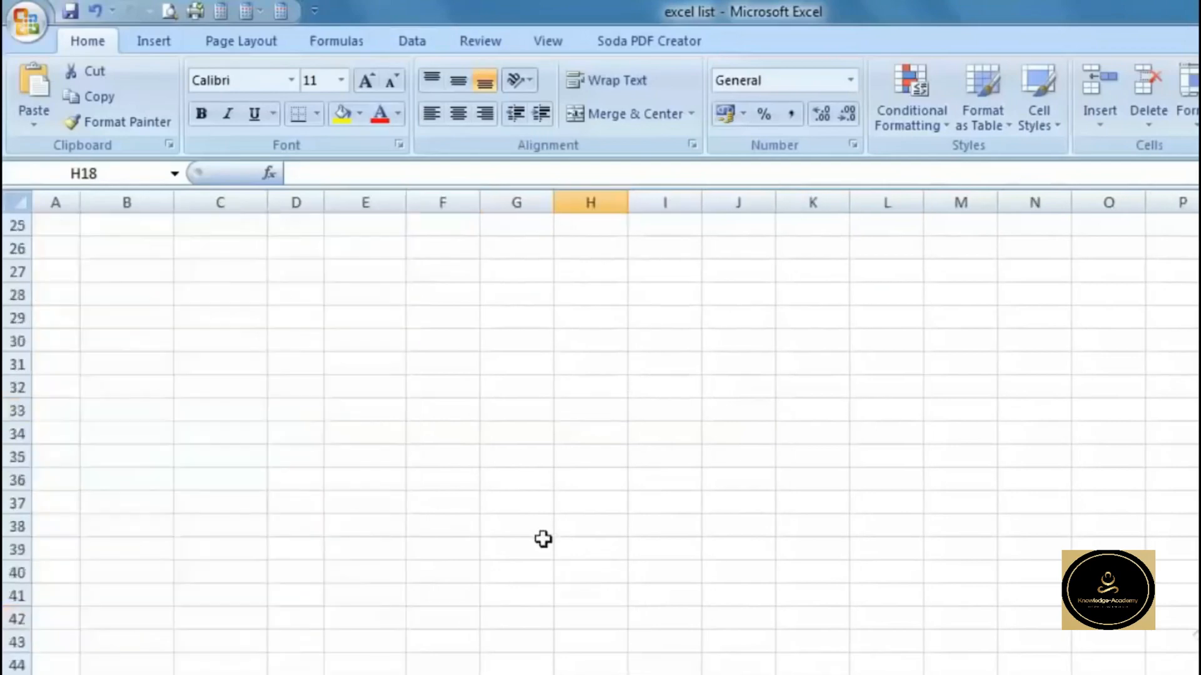
scroll(543, 541, up, 2)
scroll(543, 541, up, 6)
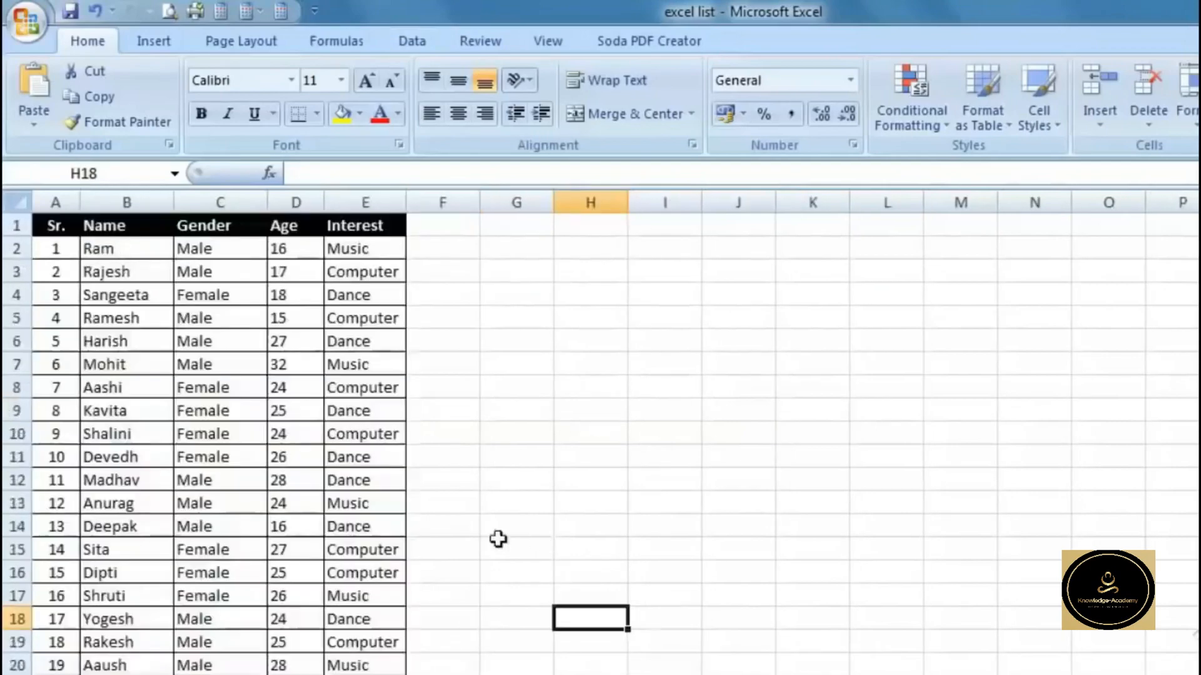
click(169, 10)
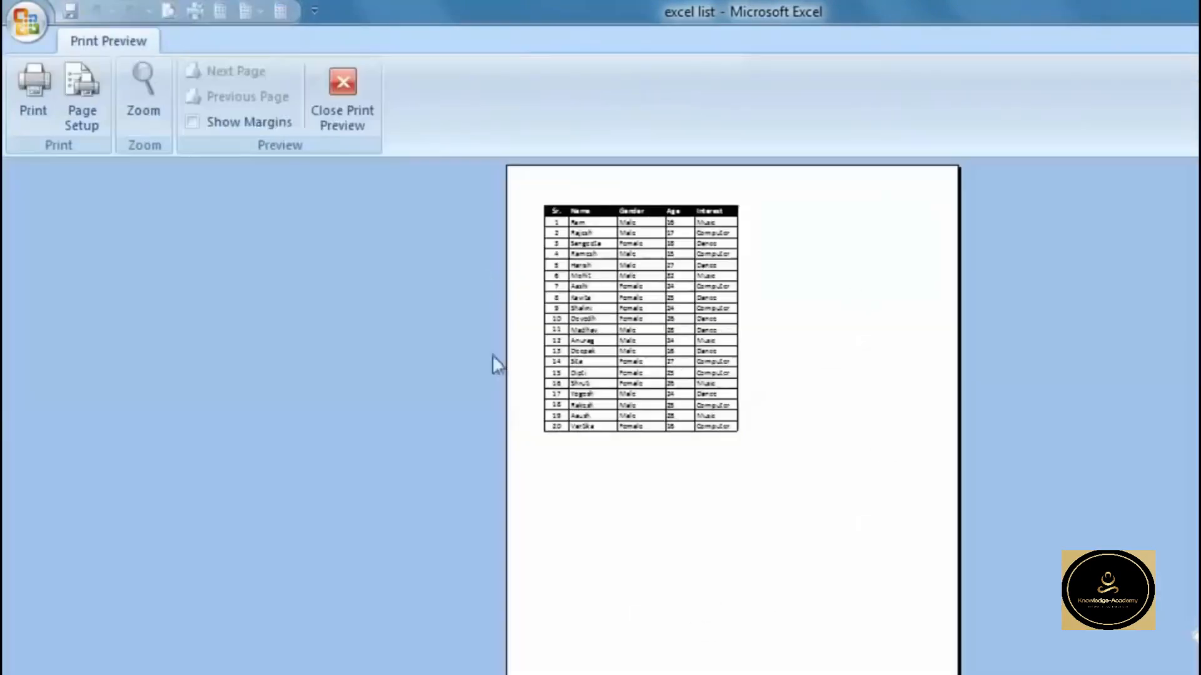
click(343, 89)
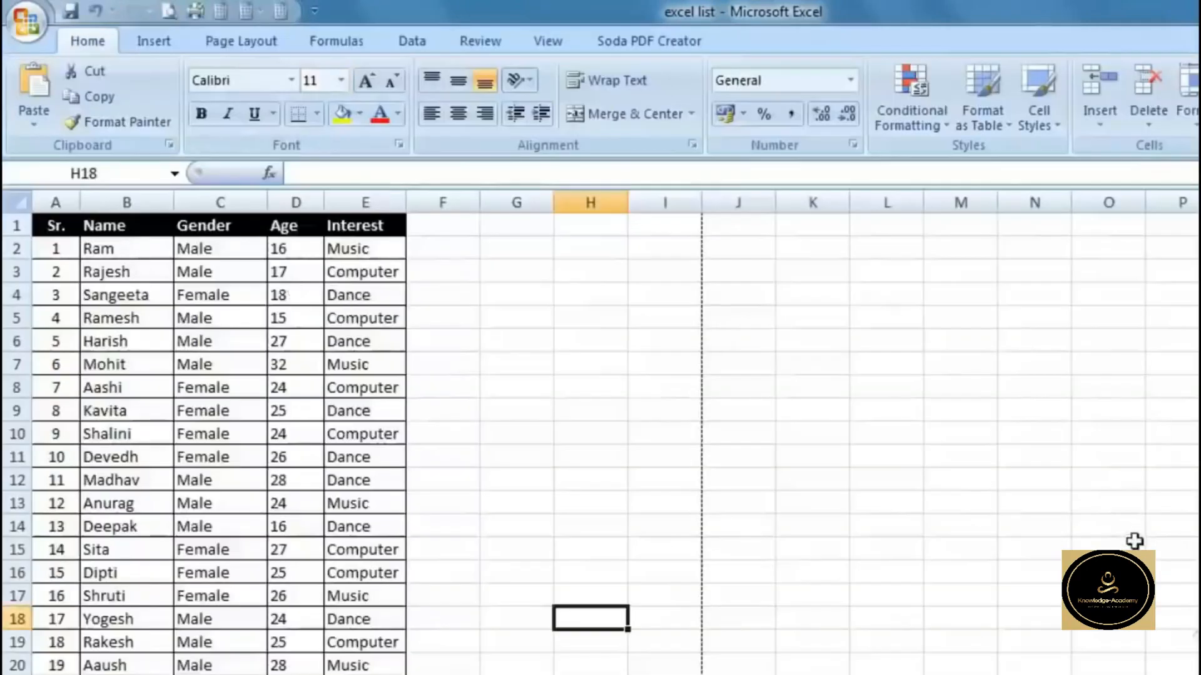
scroll(955, 471, down, 14)
scroll(957, 493, up, 12)
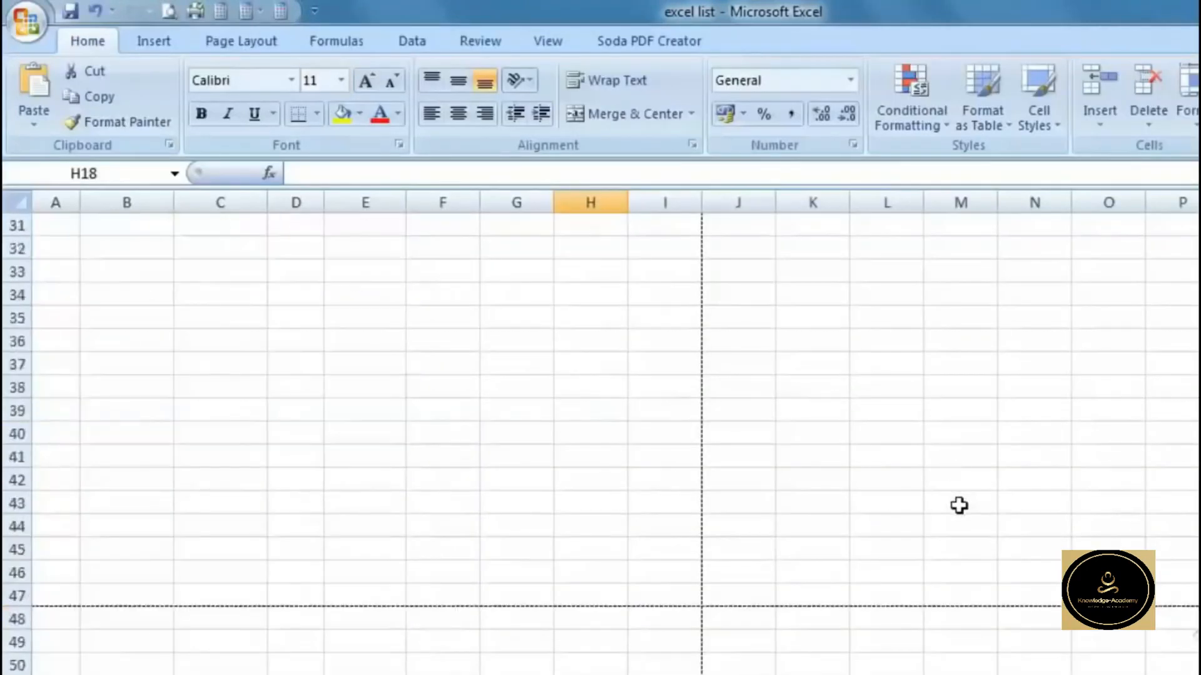
scroll(957, 492, up, 2)
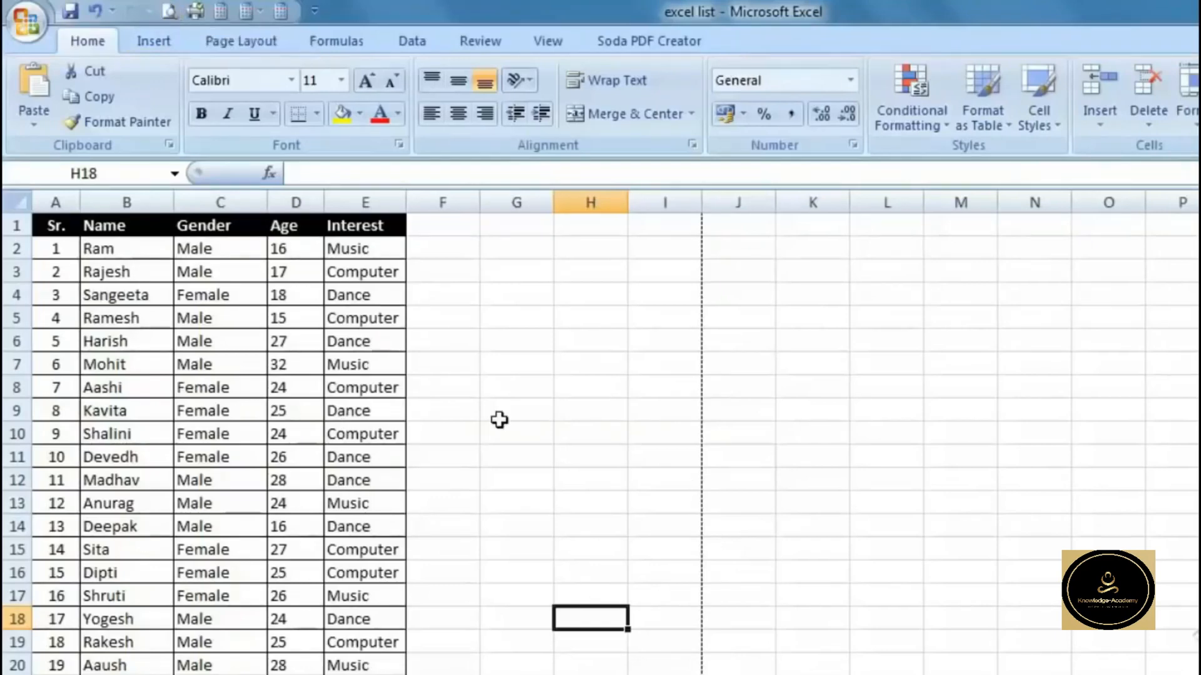
Preview the list's printed page again, close the preview, and examine how the dotted page-break lines divide the worksheet into pages
key(ctrl+F2)
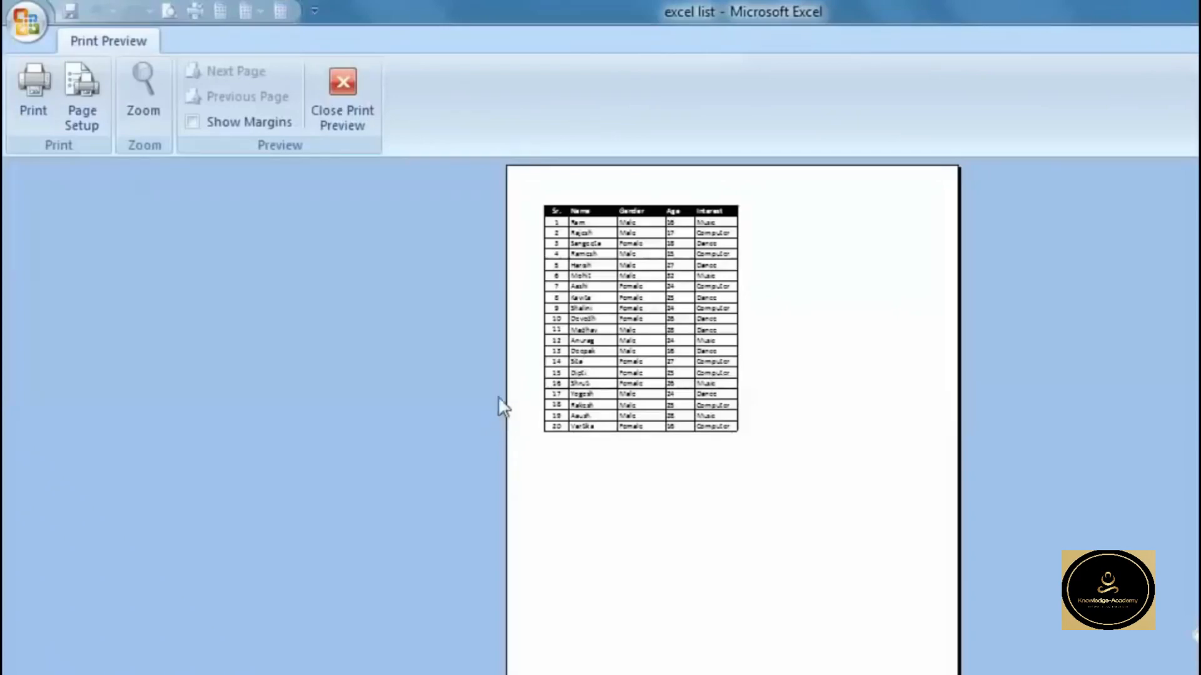
click(323, 102)
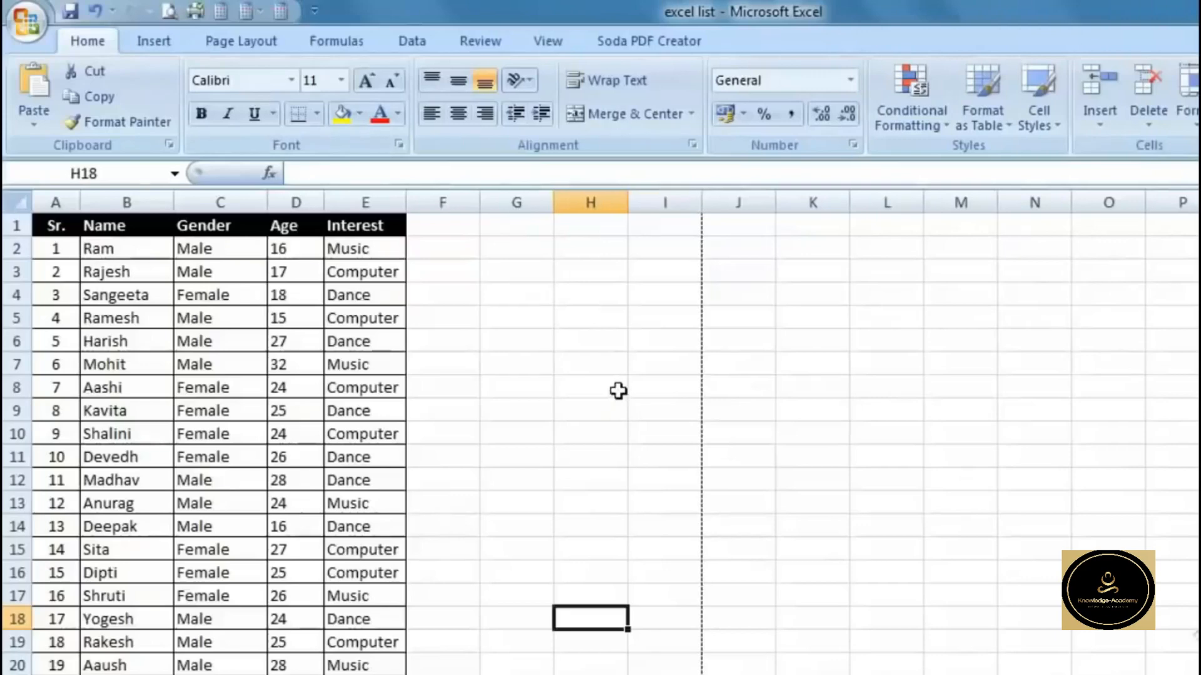
scroll(618, 393, down, 6)
scroll(406, 349, up, 6)
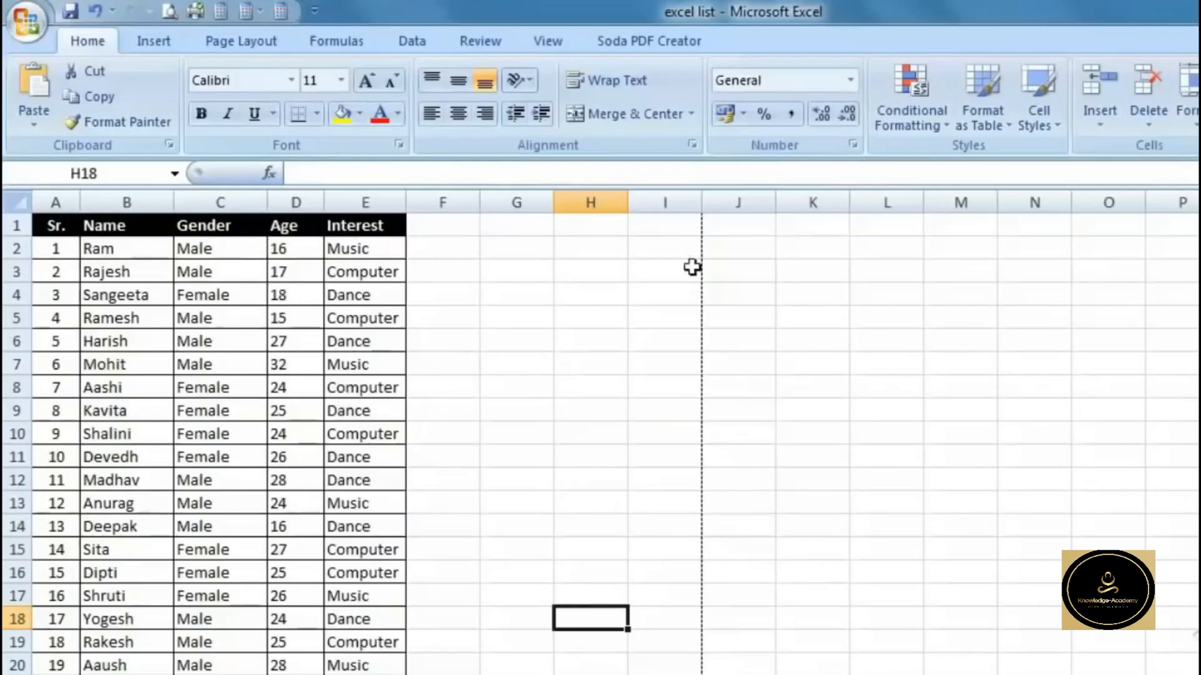
scroll(705, 377, down, 3)
scroll(705, 379, down, 9)
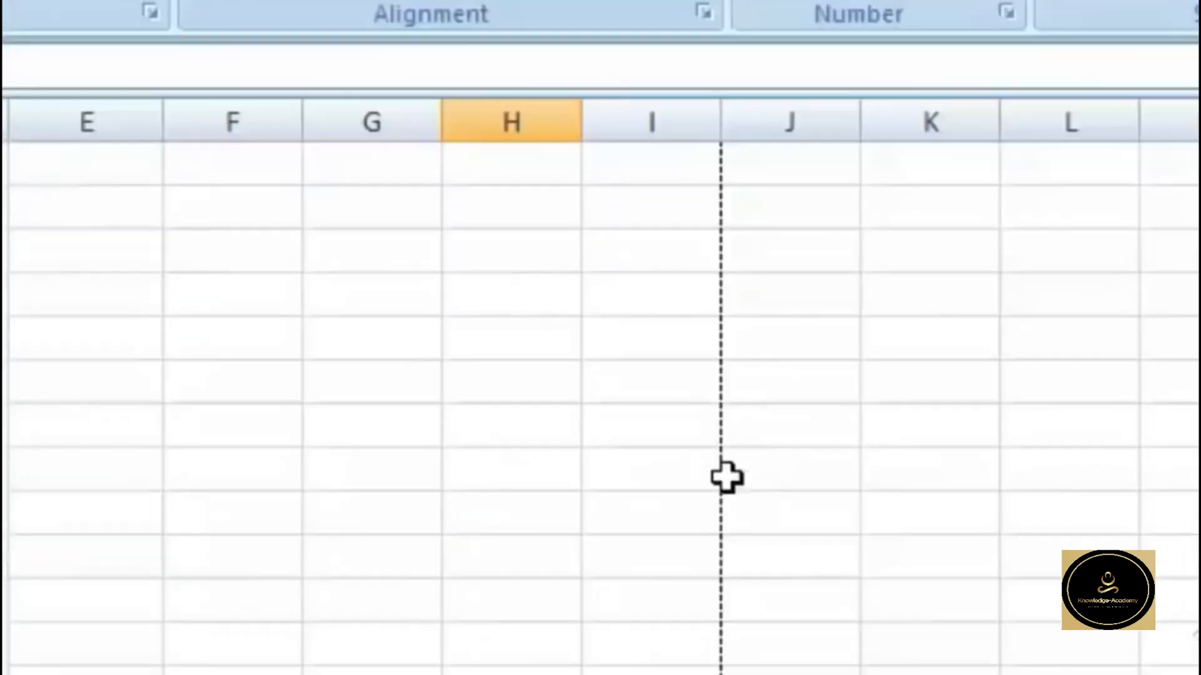
scroll(638, 353, right, 2)
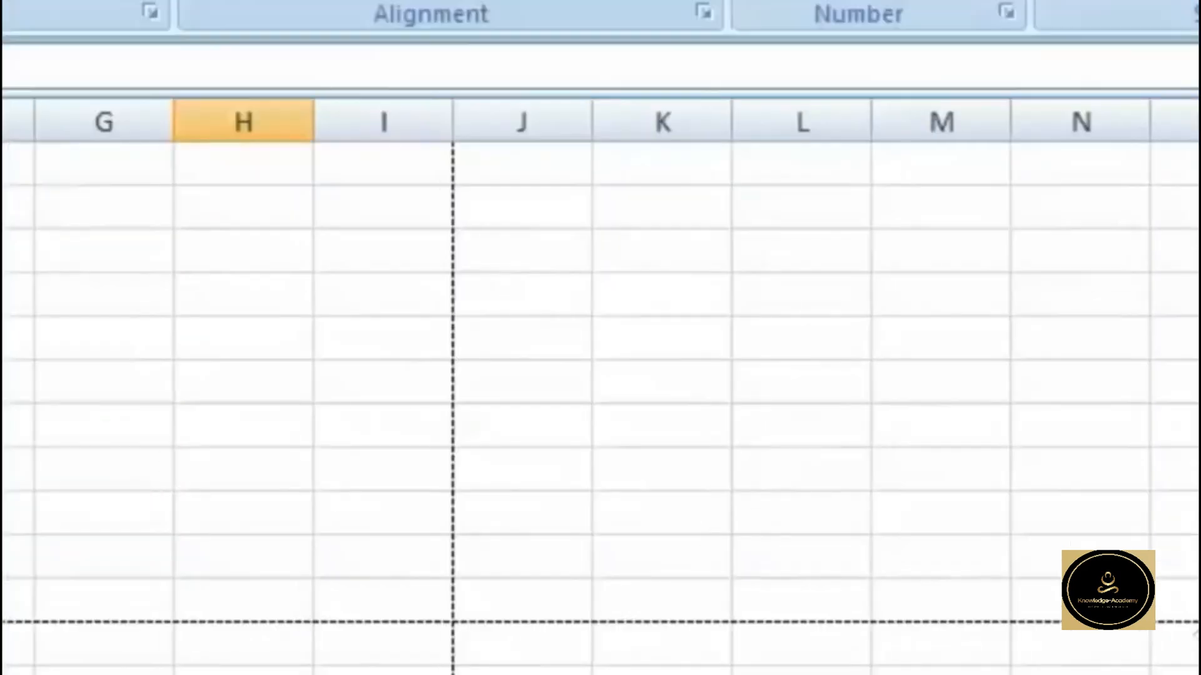
scroll(686, 466, up, 3)
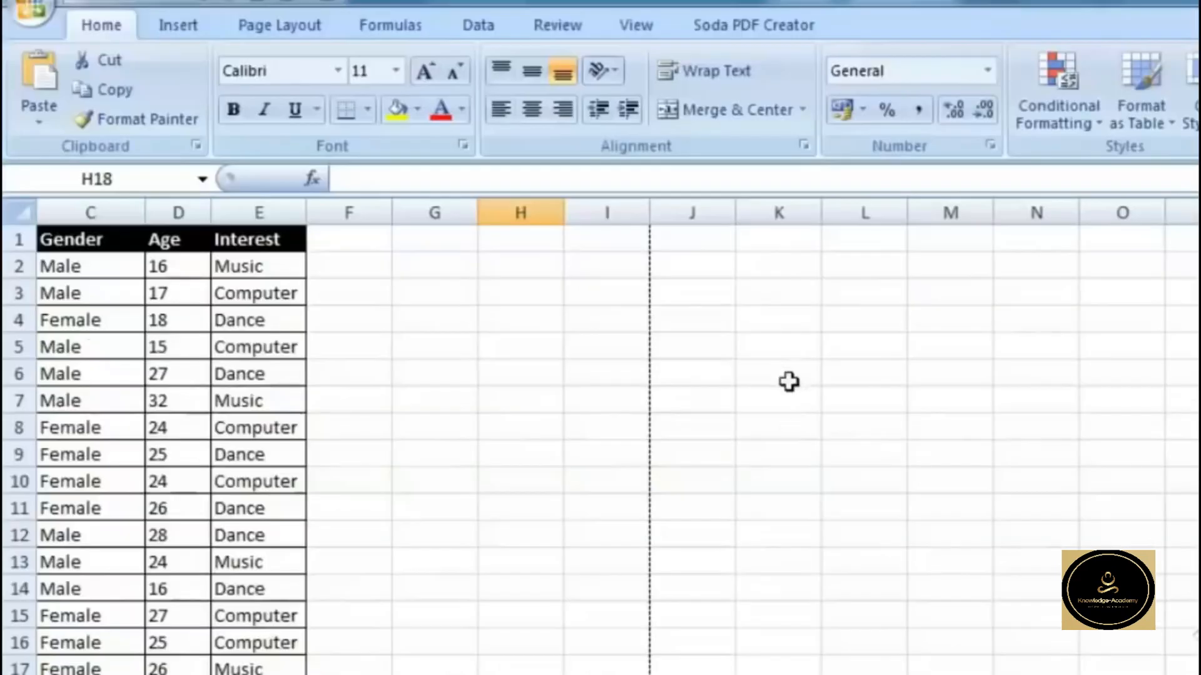
scroll(785, 387, down, 7)
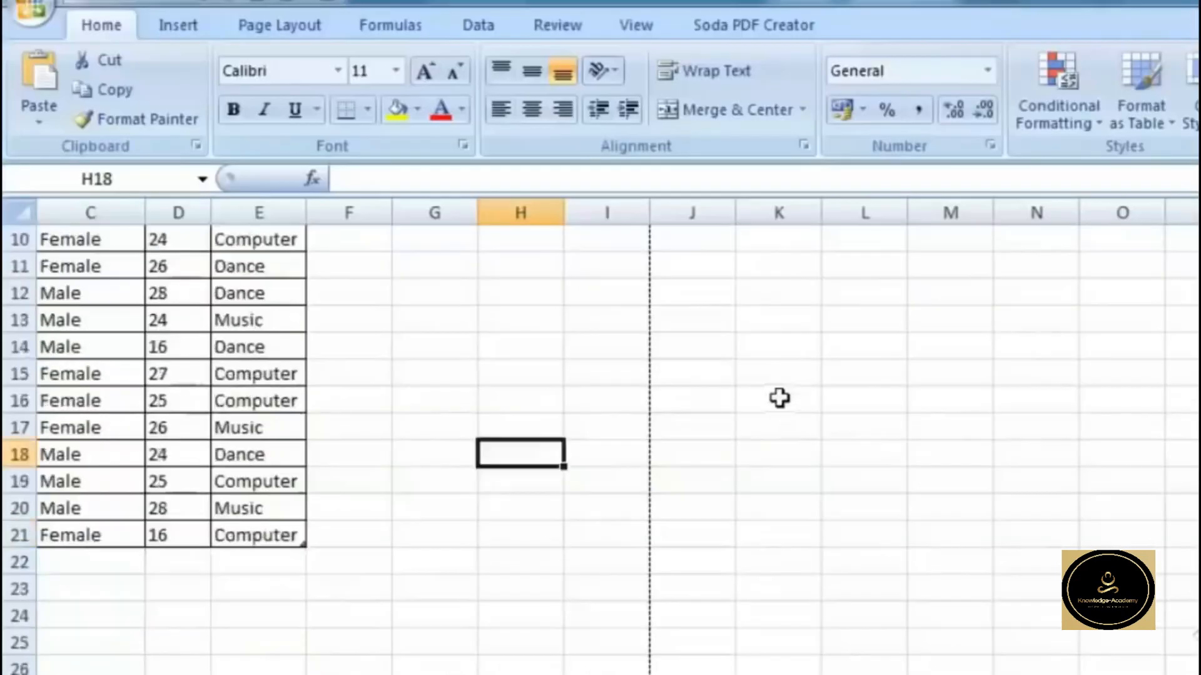
scroll(949, 477, up, 5)
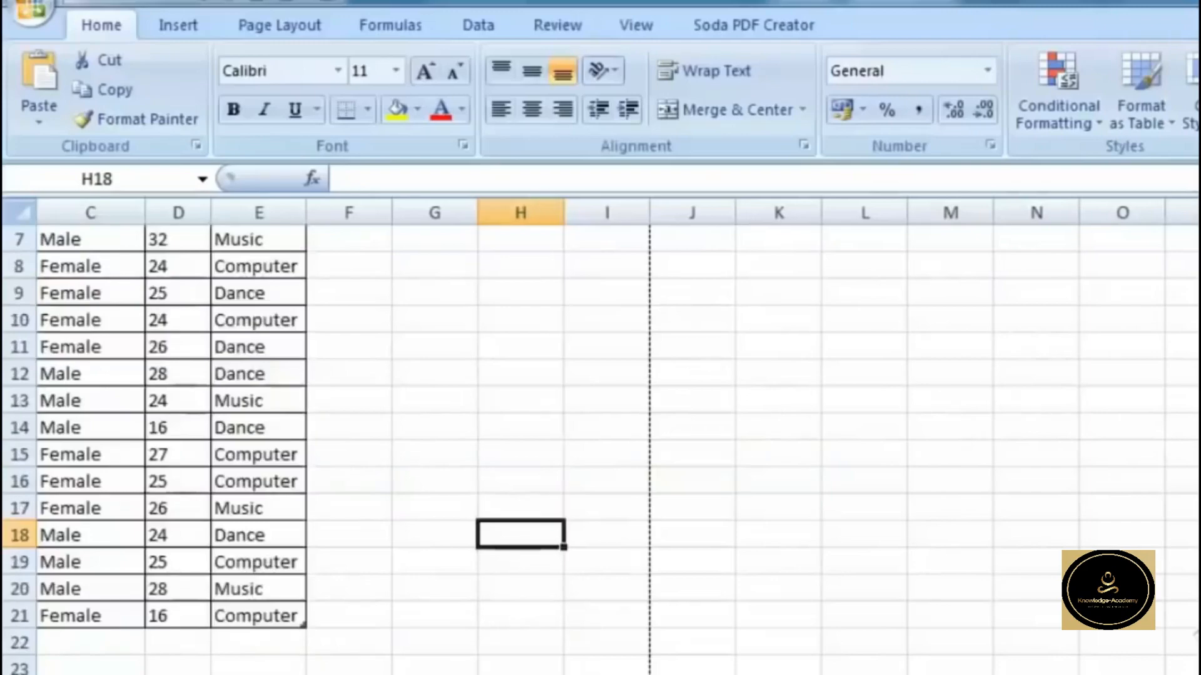
scroll(601, 438, down, 5)
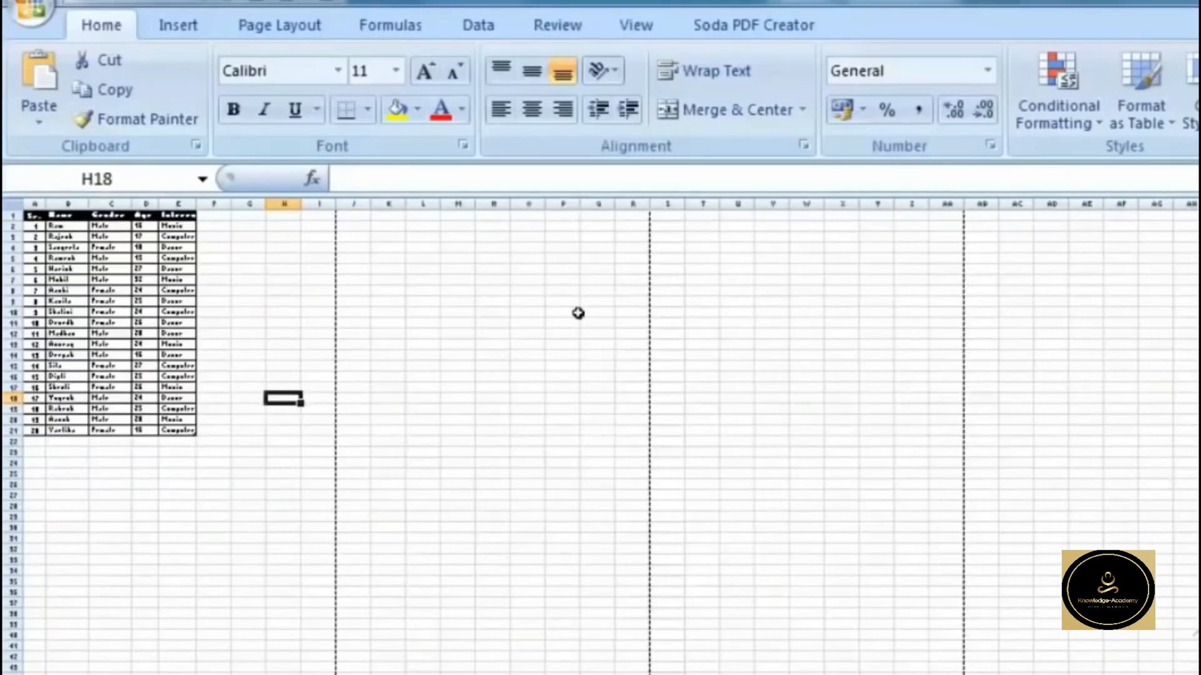
View the sheet in Page Layout view and in Page Break Preview, and return it to Normal view
click(638, 25)
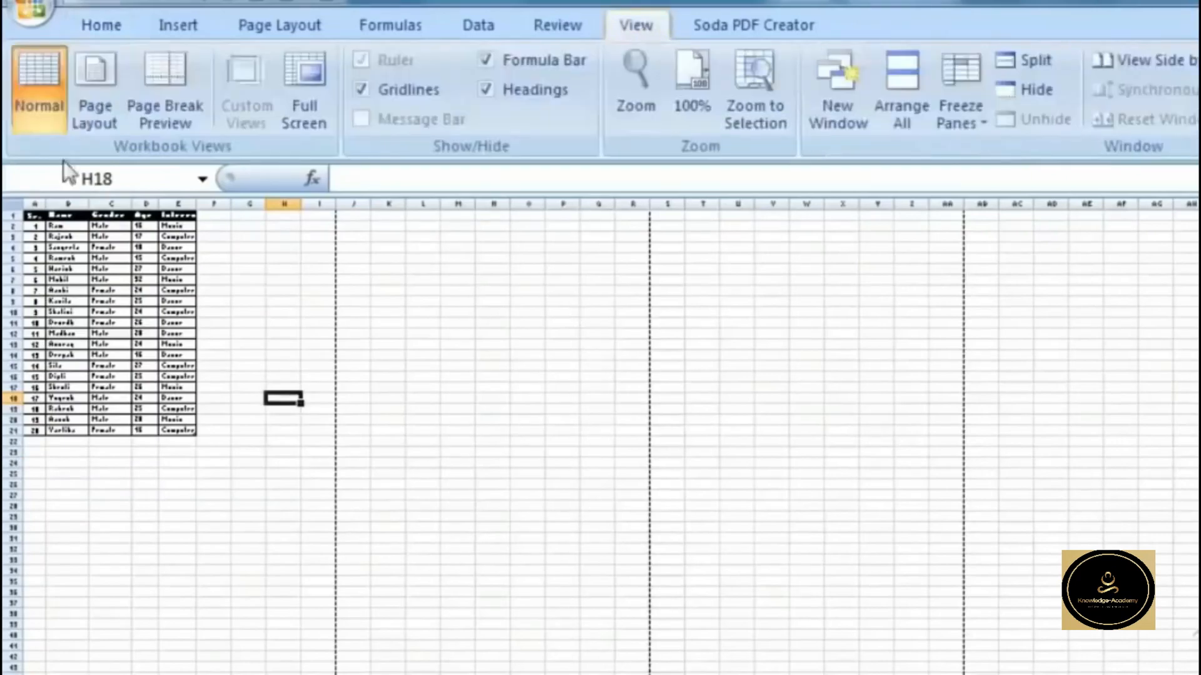
click(97, 75)
scroll(589, 560, down, 10)
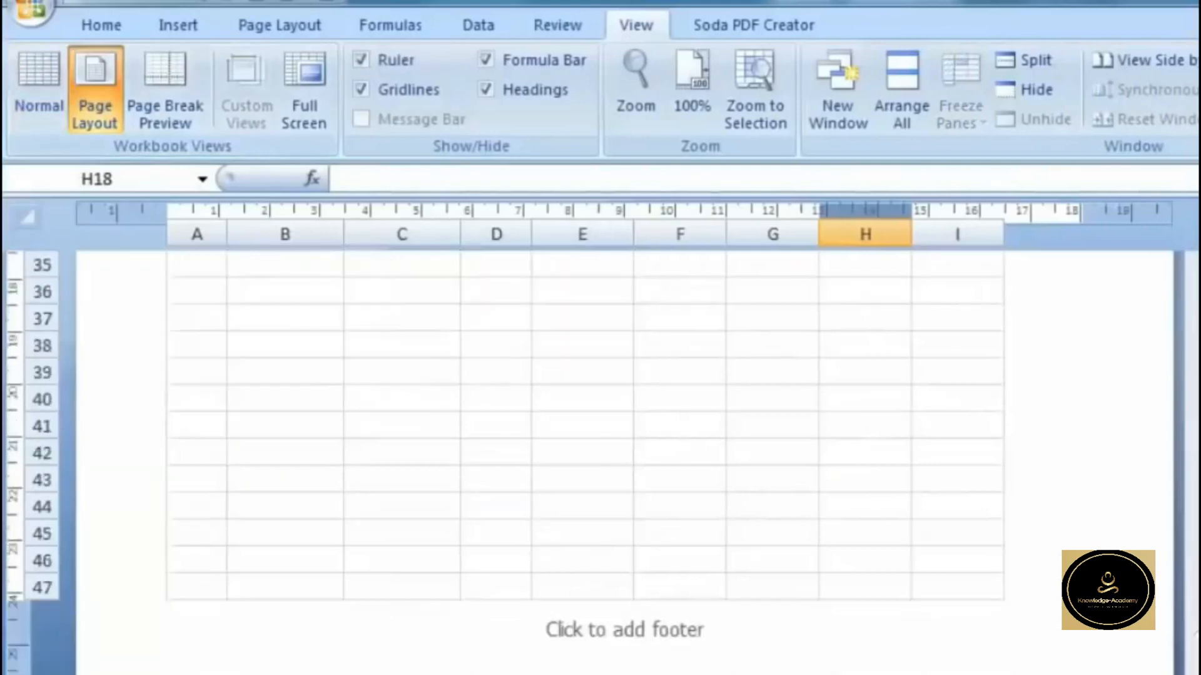
ctrl+scroll(626, 438, down, 6)
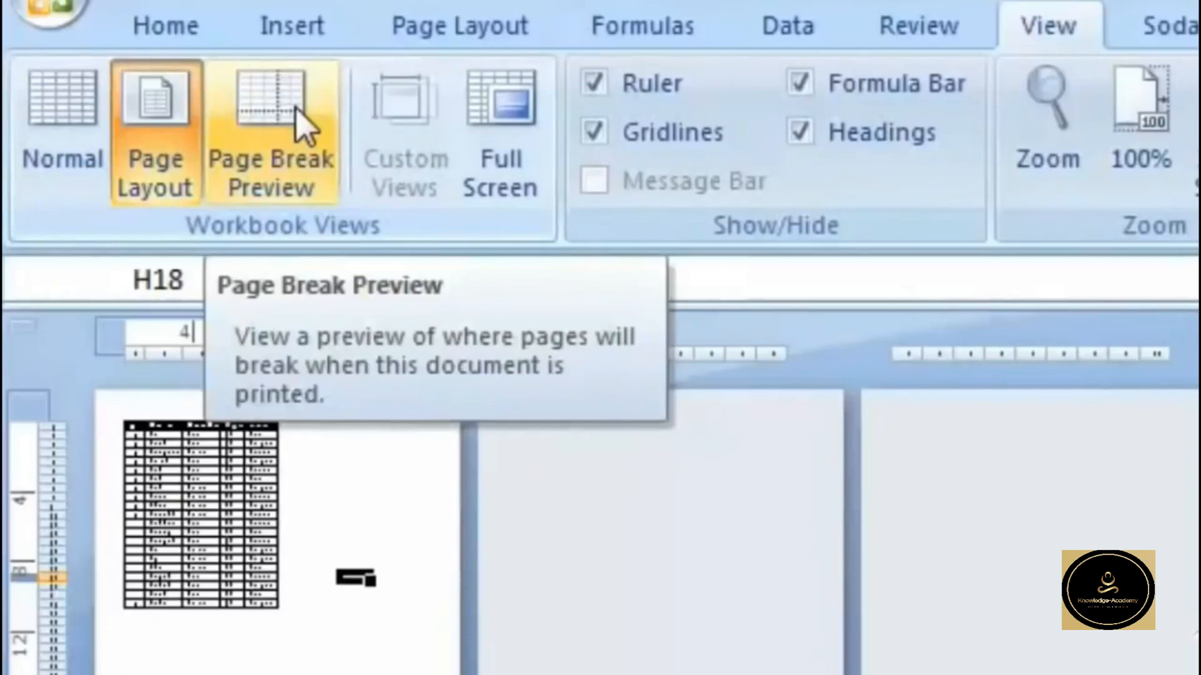
click(269, 154)
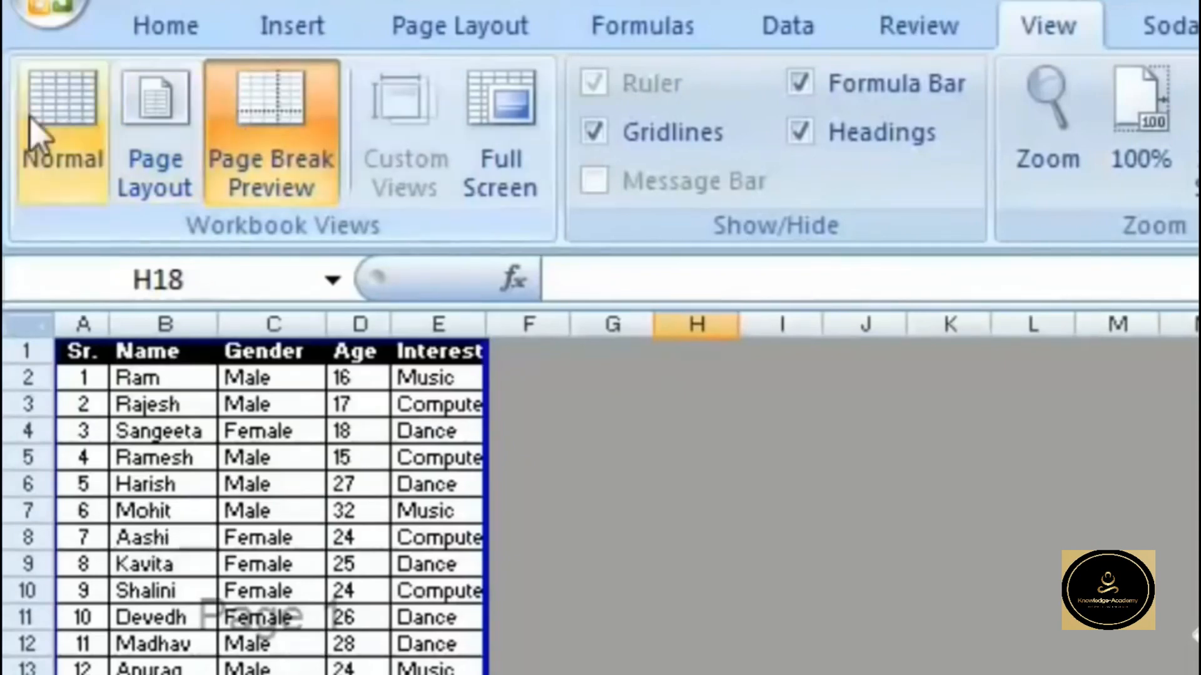
click(77, 139)
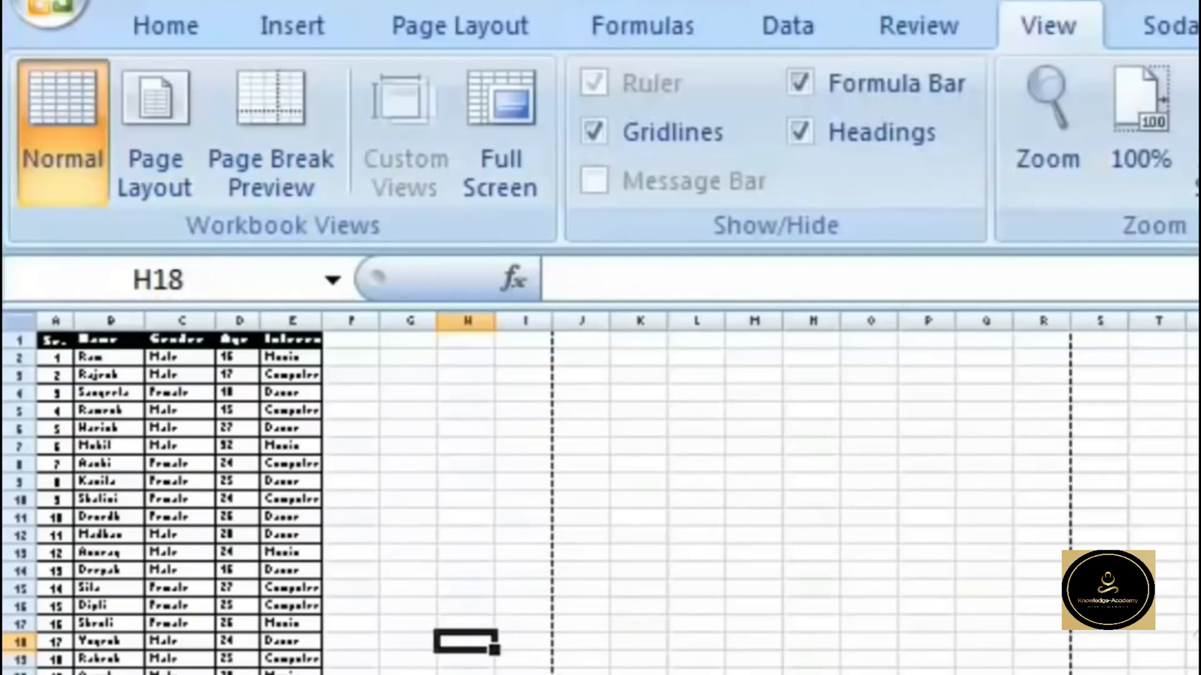
Set the sheet's paper size to A4 and check the row where the first page ends
click(461, 27)
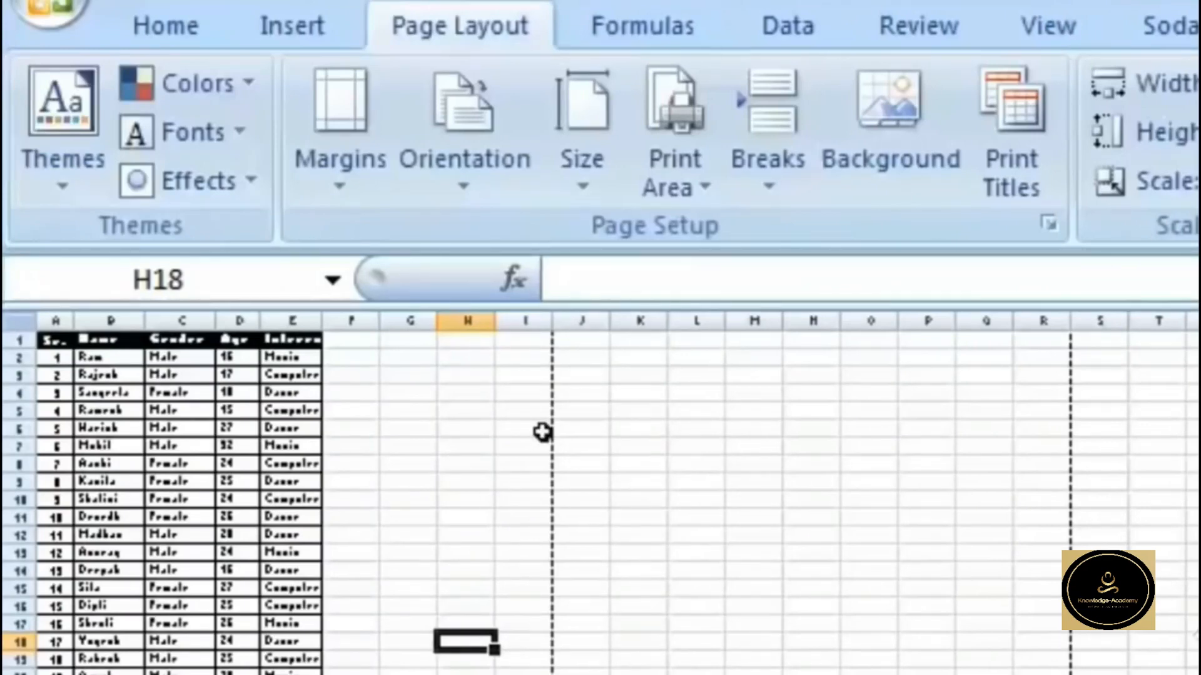
click(585, 188)
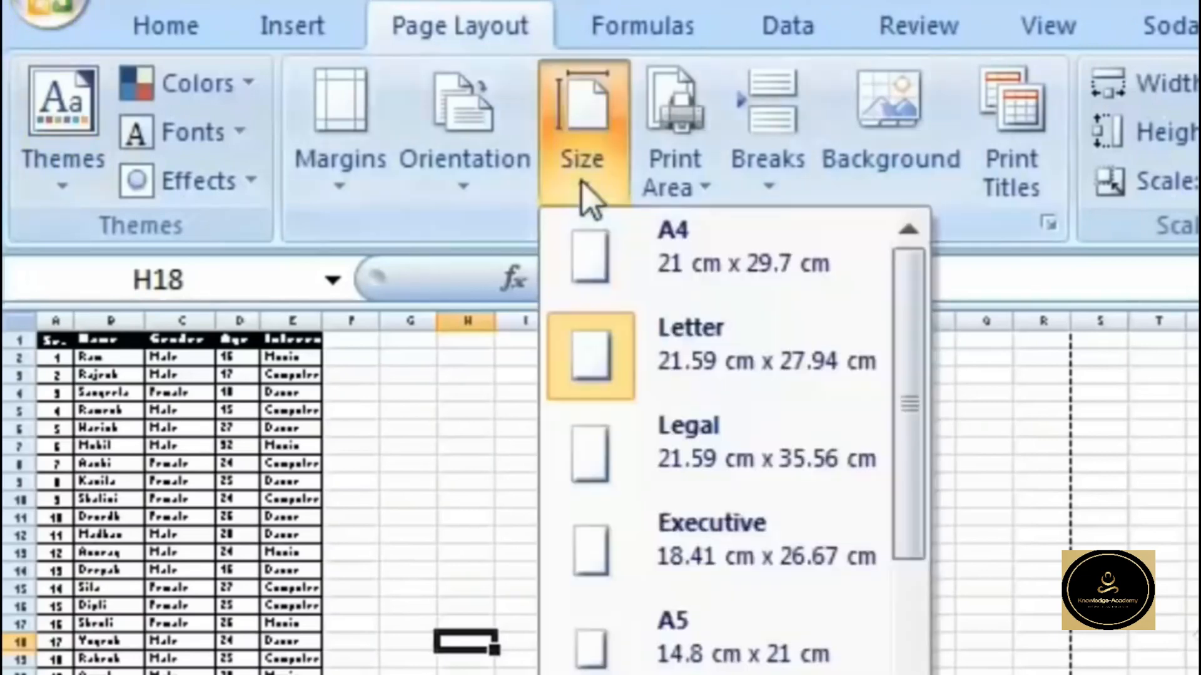
click(662, 280)
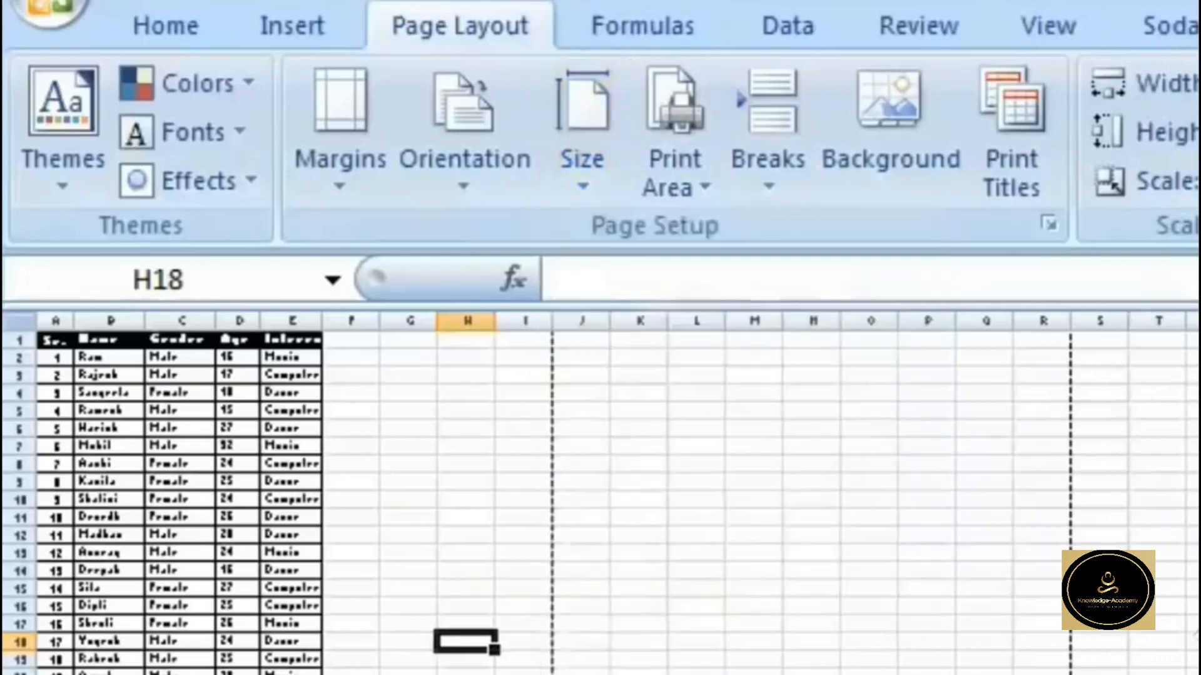
scroll(600, 427, up, 3)
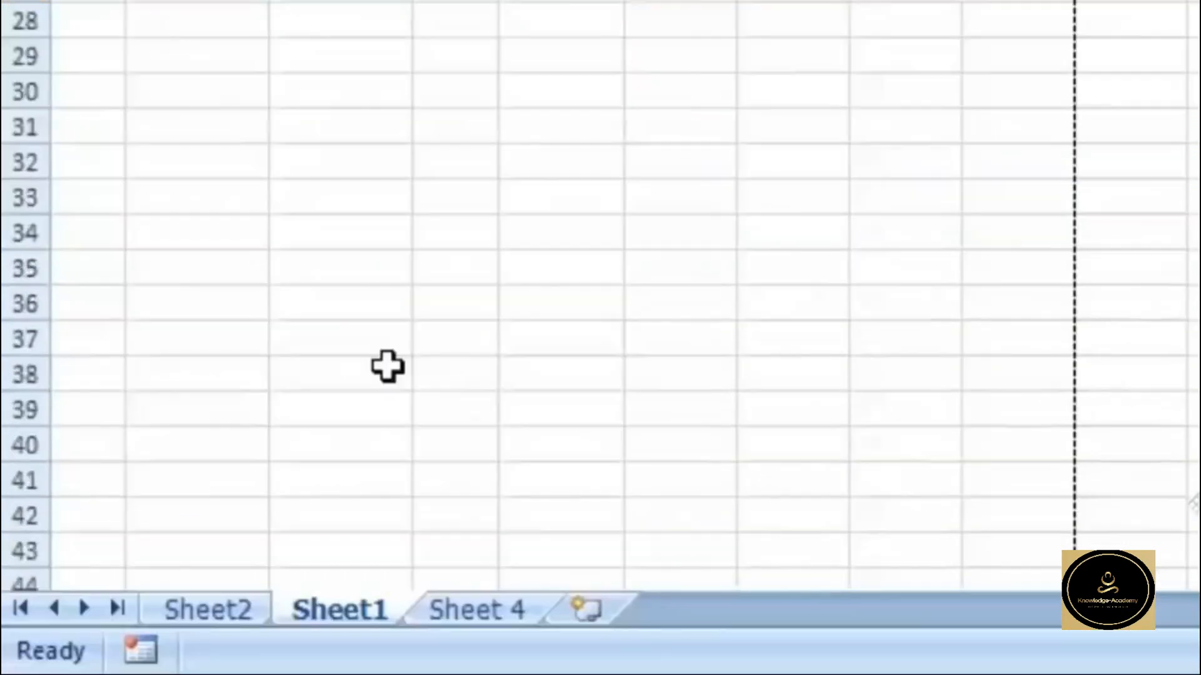
scroll(390, 367, down, 3)
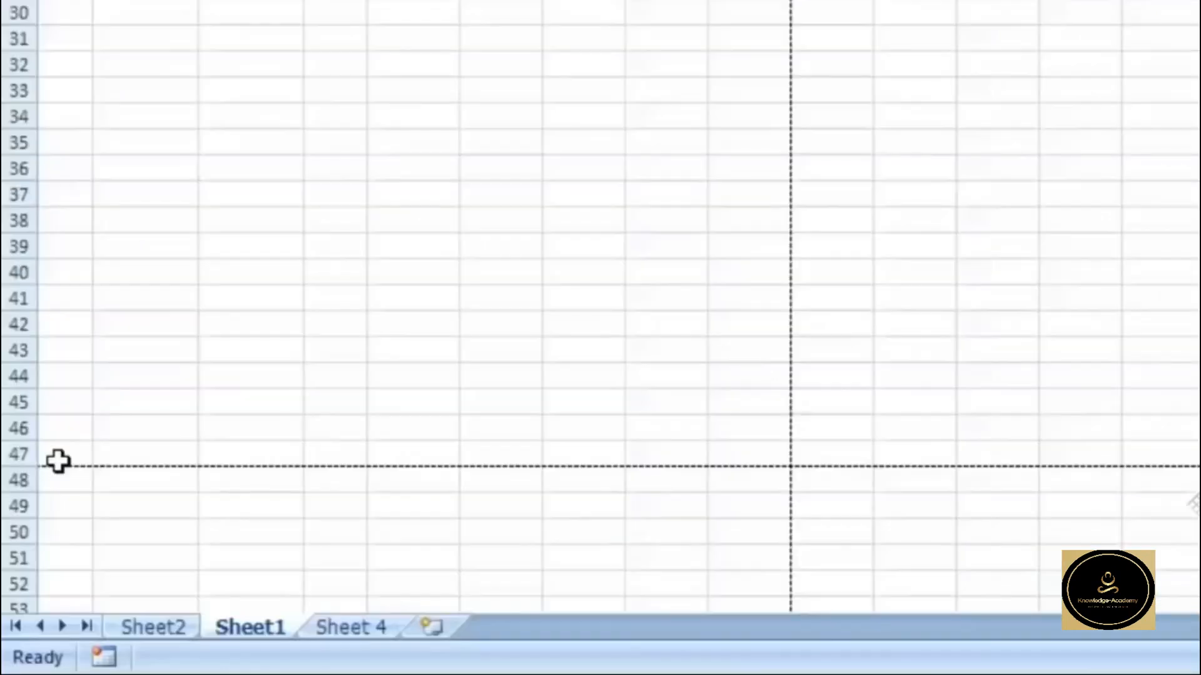
click(420, 0)
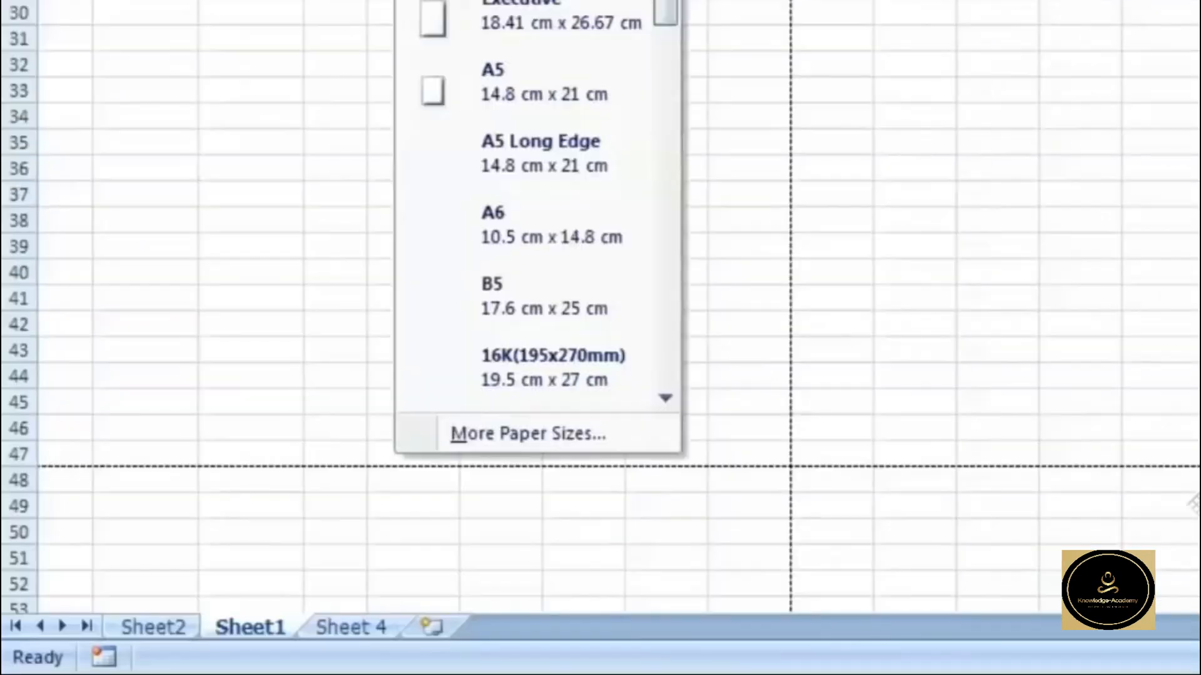
click(461, 300)
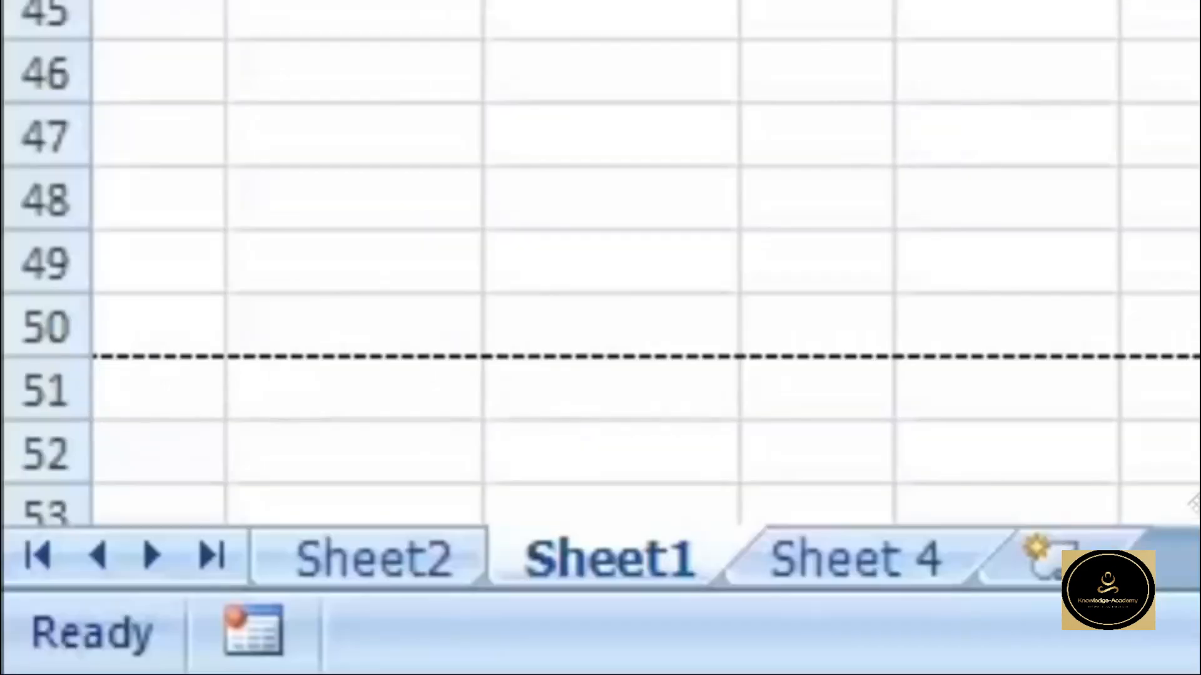
Set the paper size to Legal and examine the page-break lines around the list
click(1026, 0)
click(1089, 0)
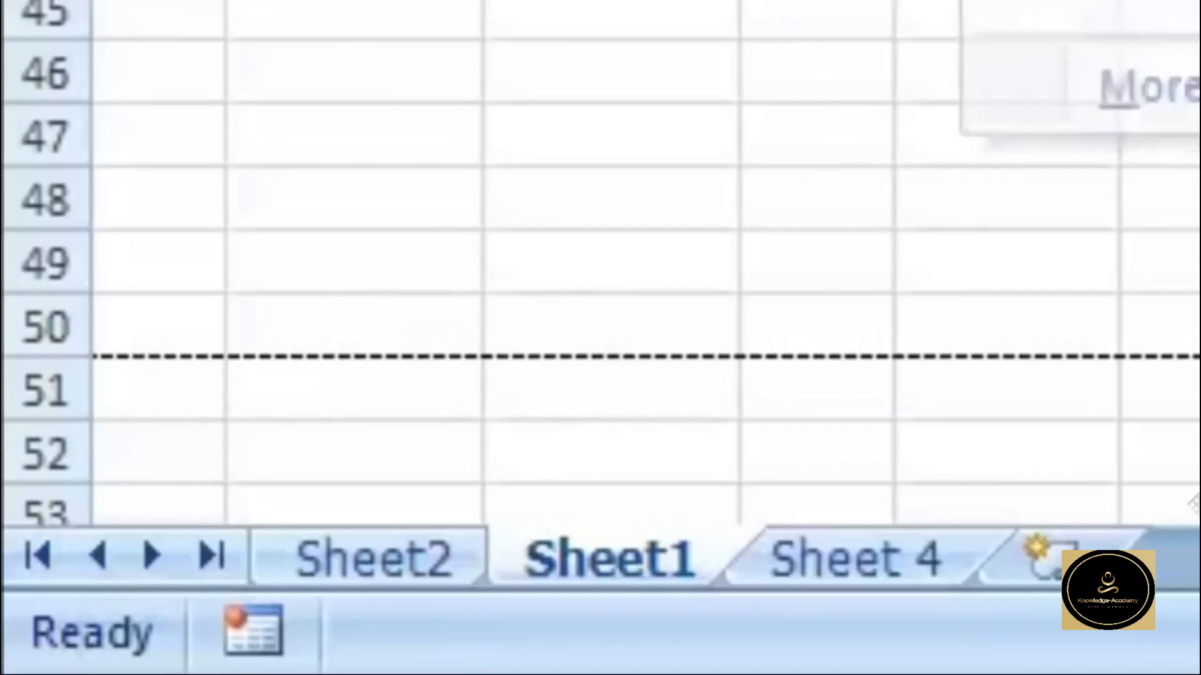
scroll(675, 174, down, 4)
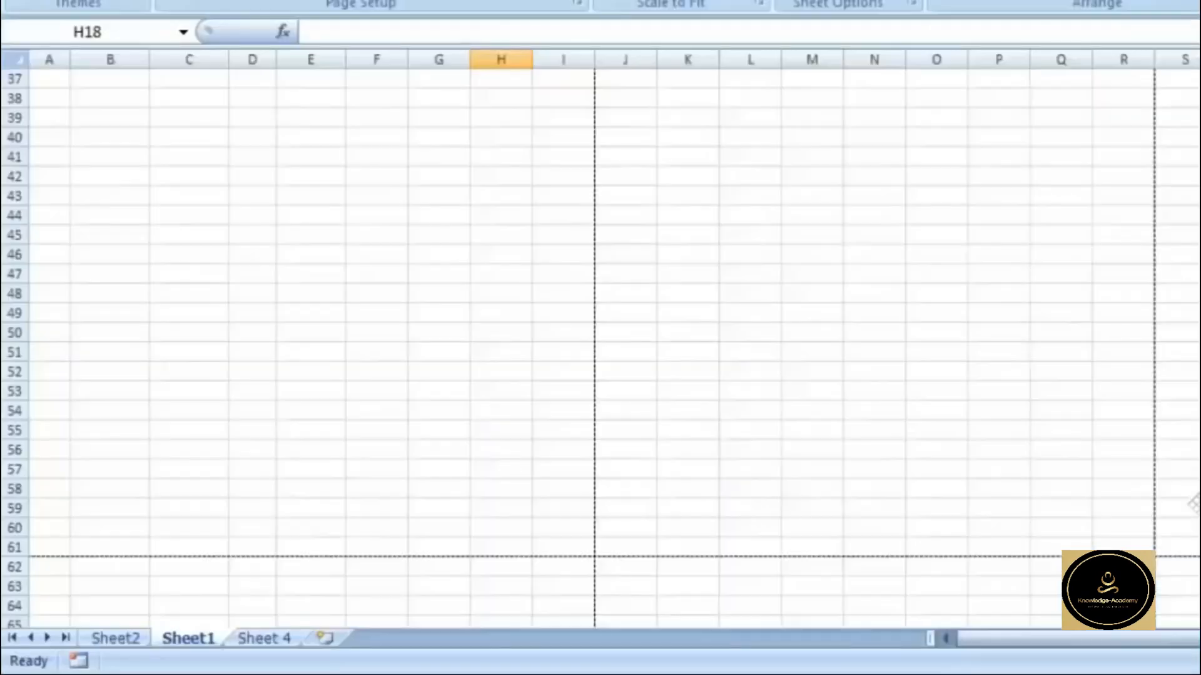
scroll(775, 476, down, 4)
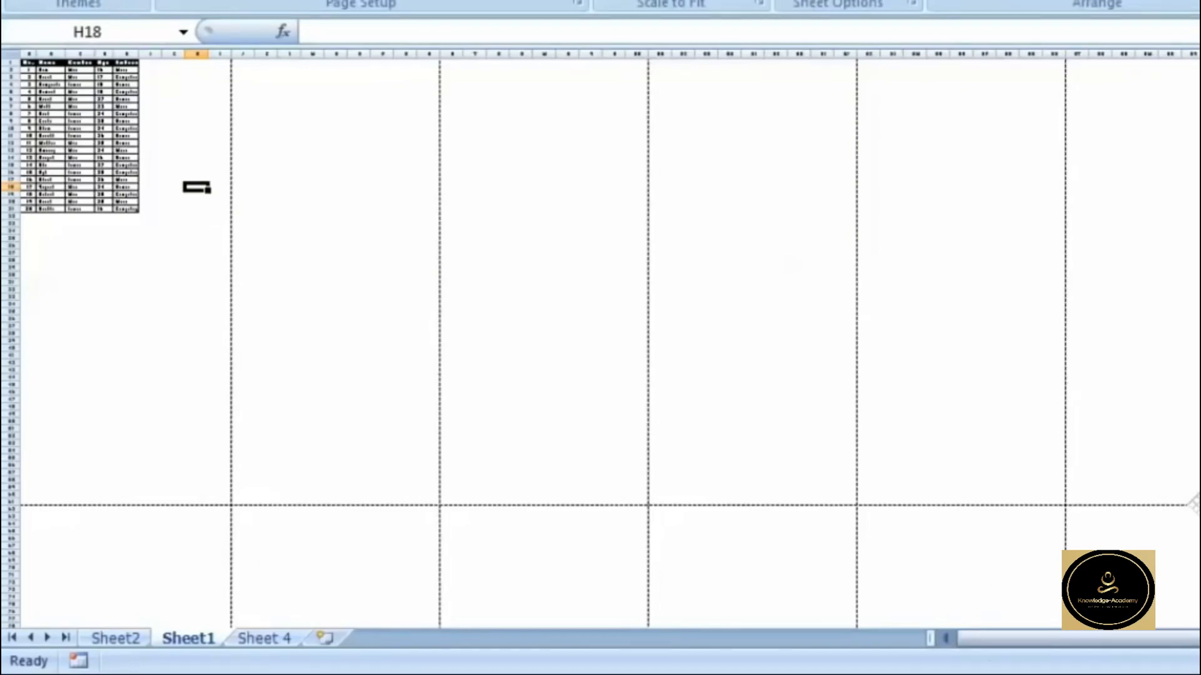
scroll(600, 338, down, 2)
scroll(601, 337, up, 6)
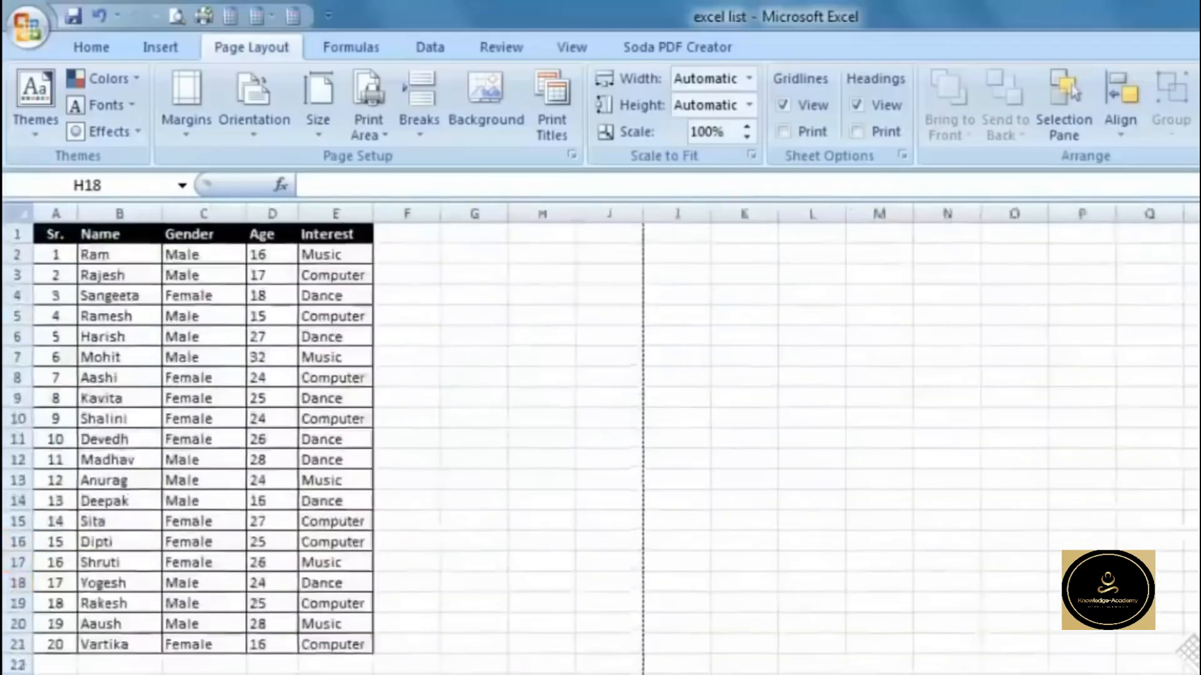
scroll(719, 637, up, 1)
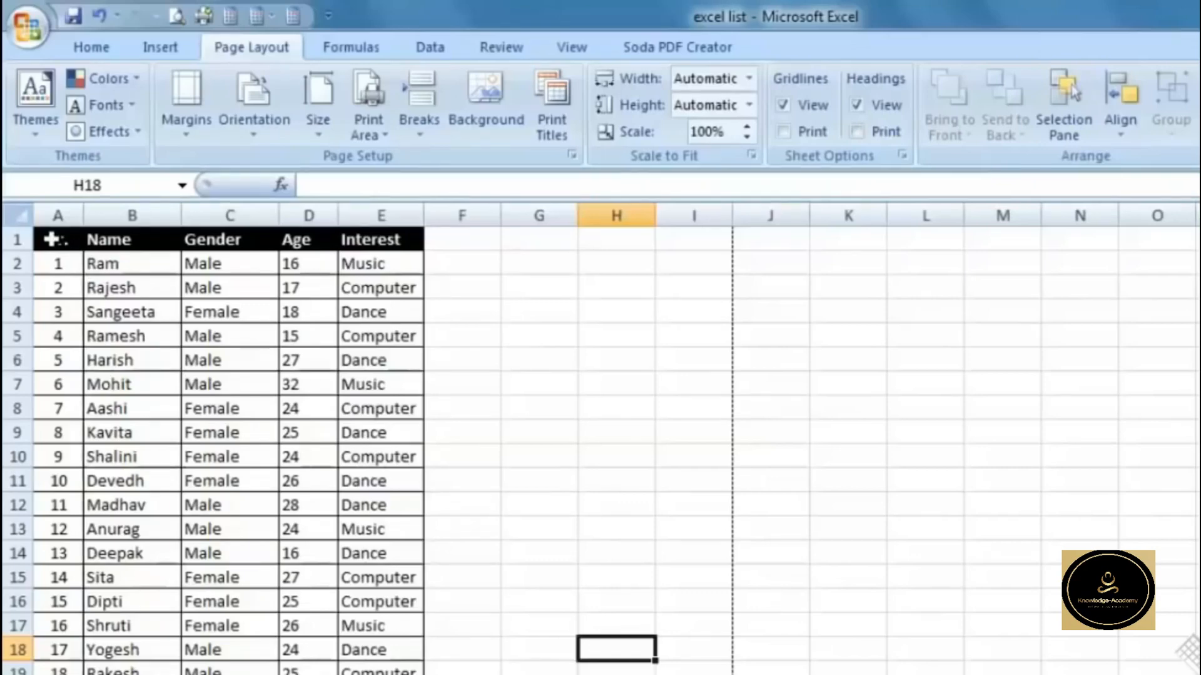
Copy the whole list A1:E21 and paste it at G1, leaving column F empty between the two lists
drag(50, 238, 402, 670)
right_click(370, 374)
click(378, 424)
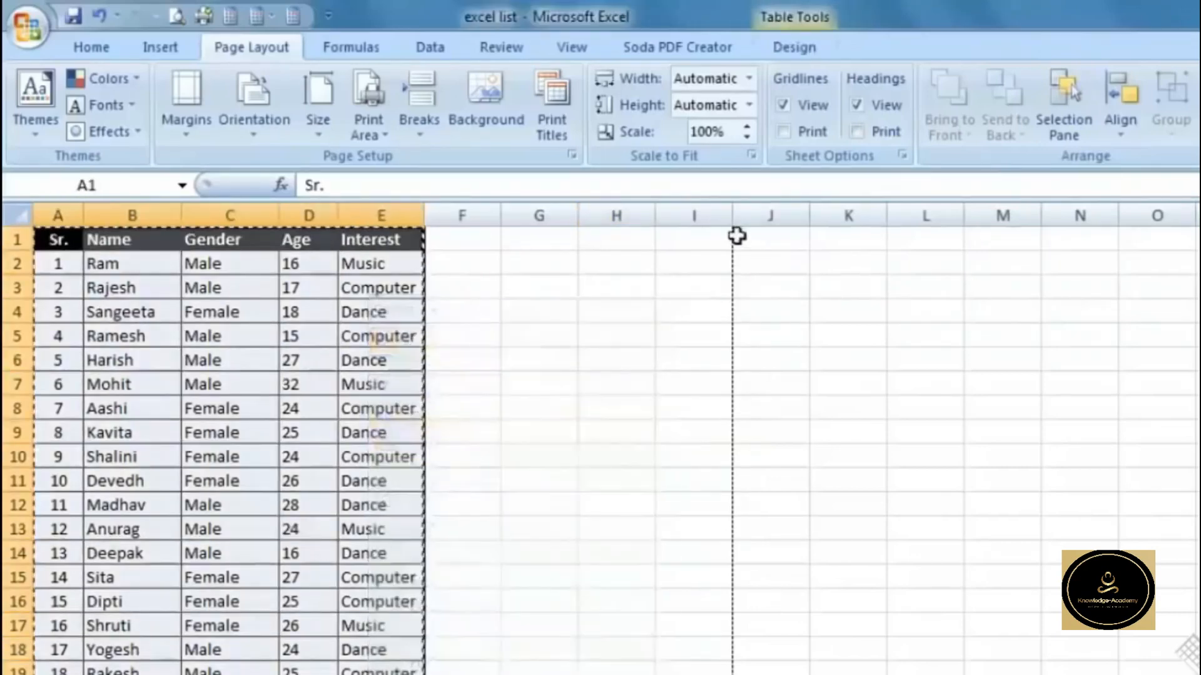
right_click(738, 236)
right_click(458, 238)
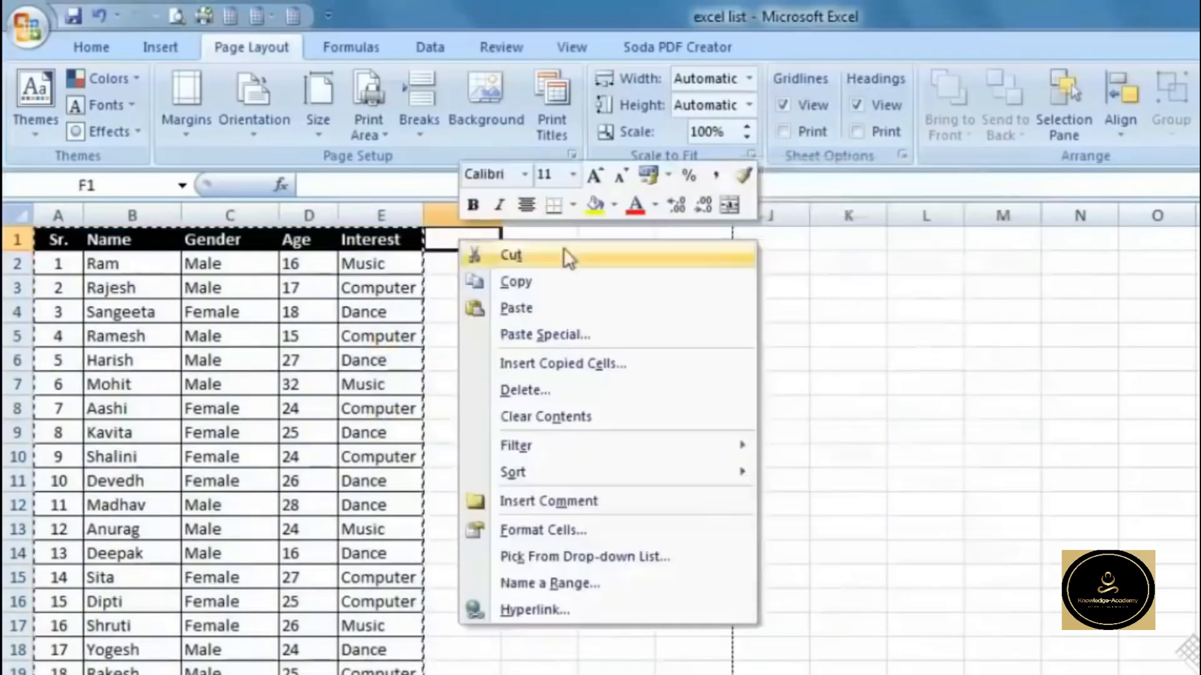
right_click(558, 238)
click(598, 303)
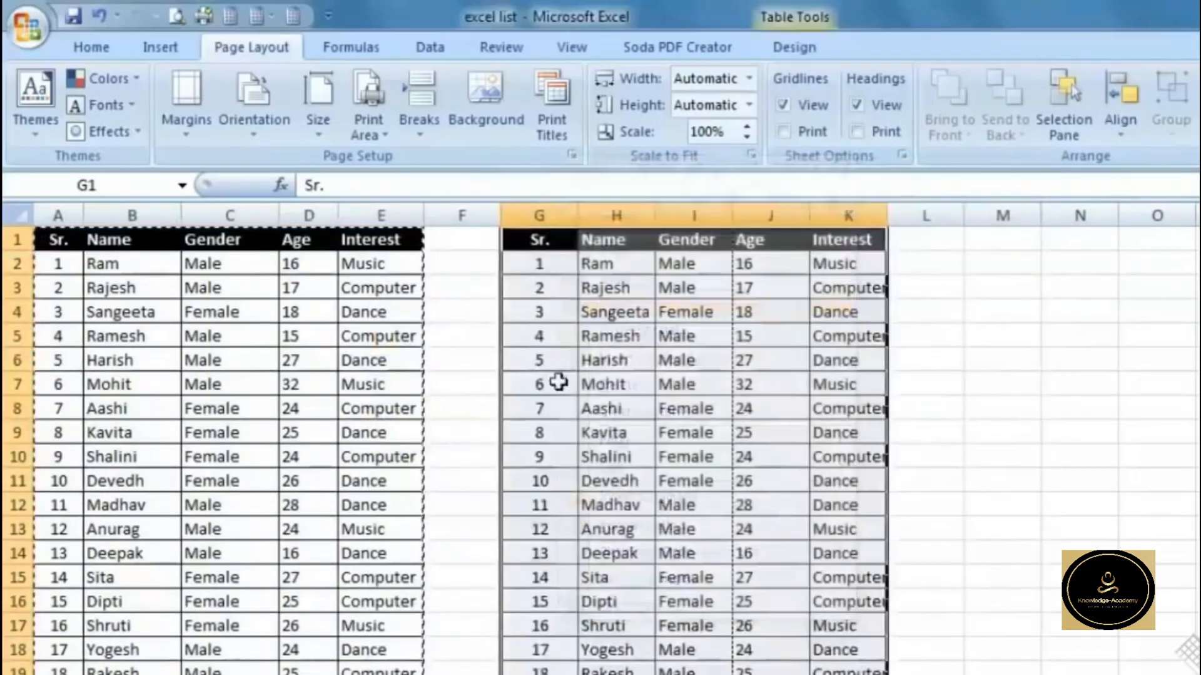
click(481, 410)
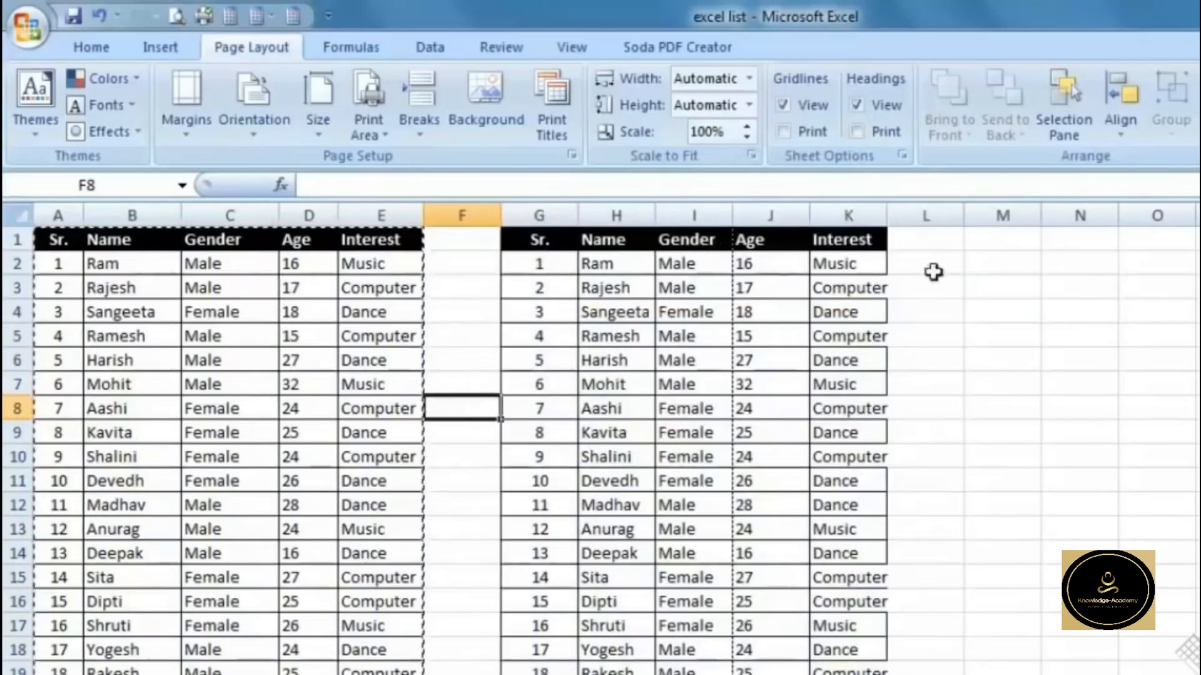
Set the first list, A1:E21, as the print area and check it in print preview
click(461, 383)
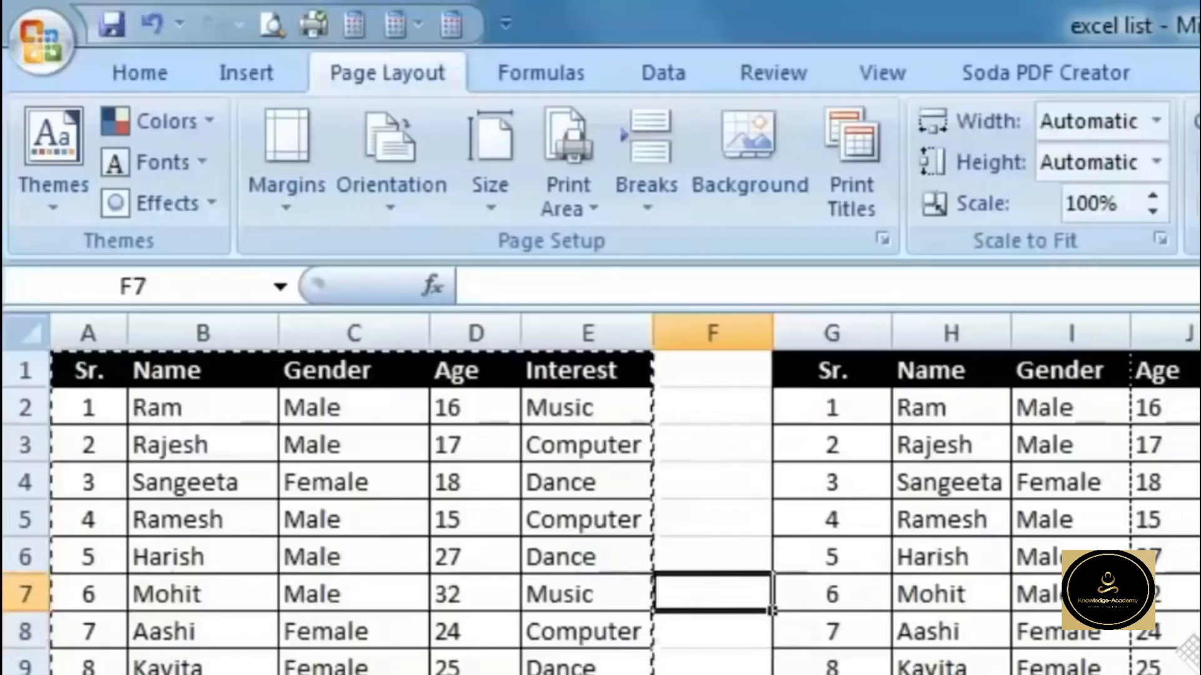
drag(381, 674, 169, 334)
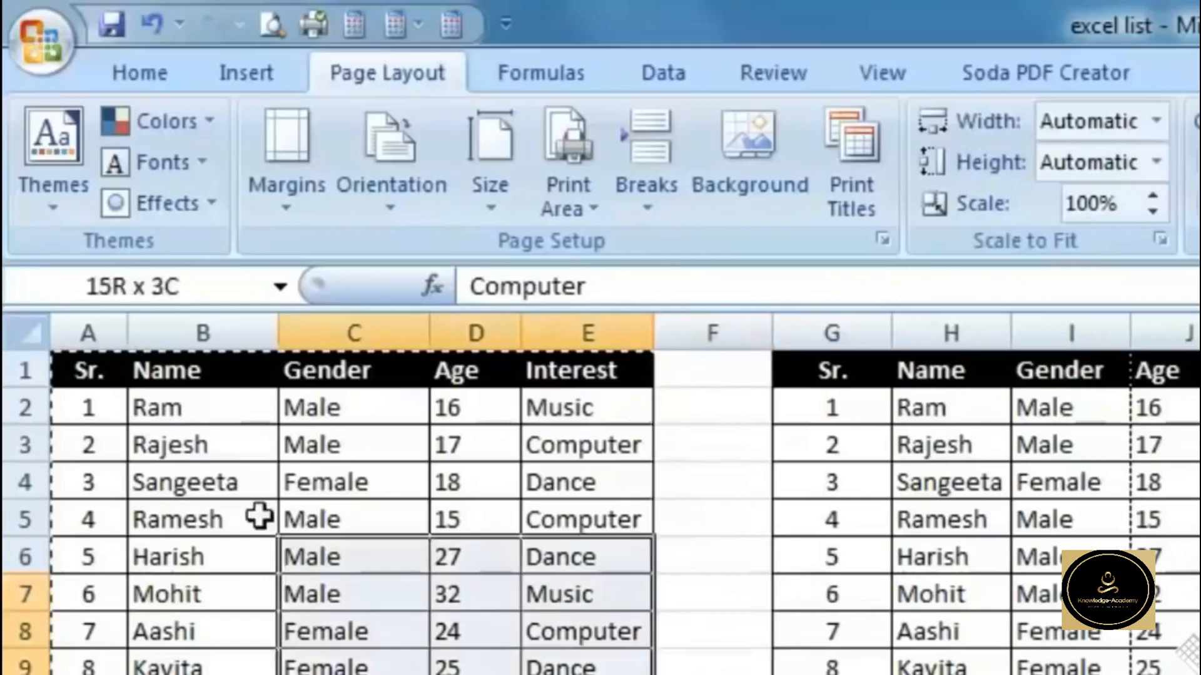
drag(258, 515, 94, 367)
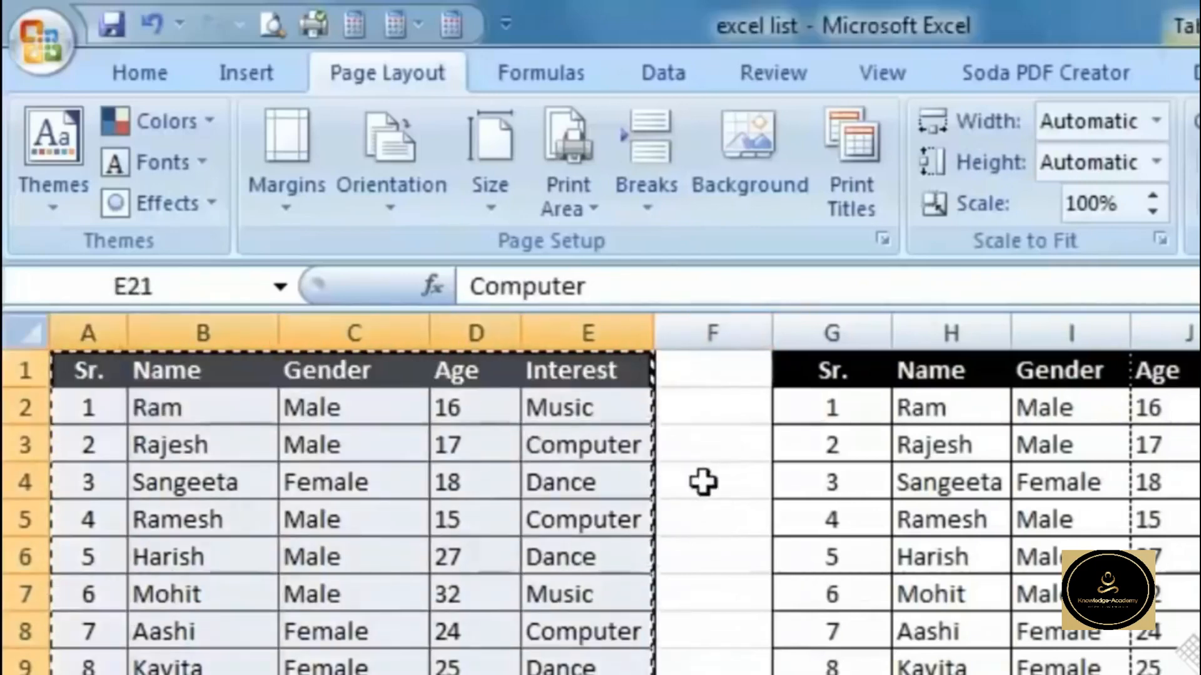
click(702, 482)
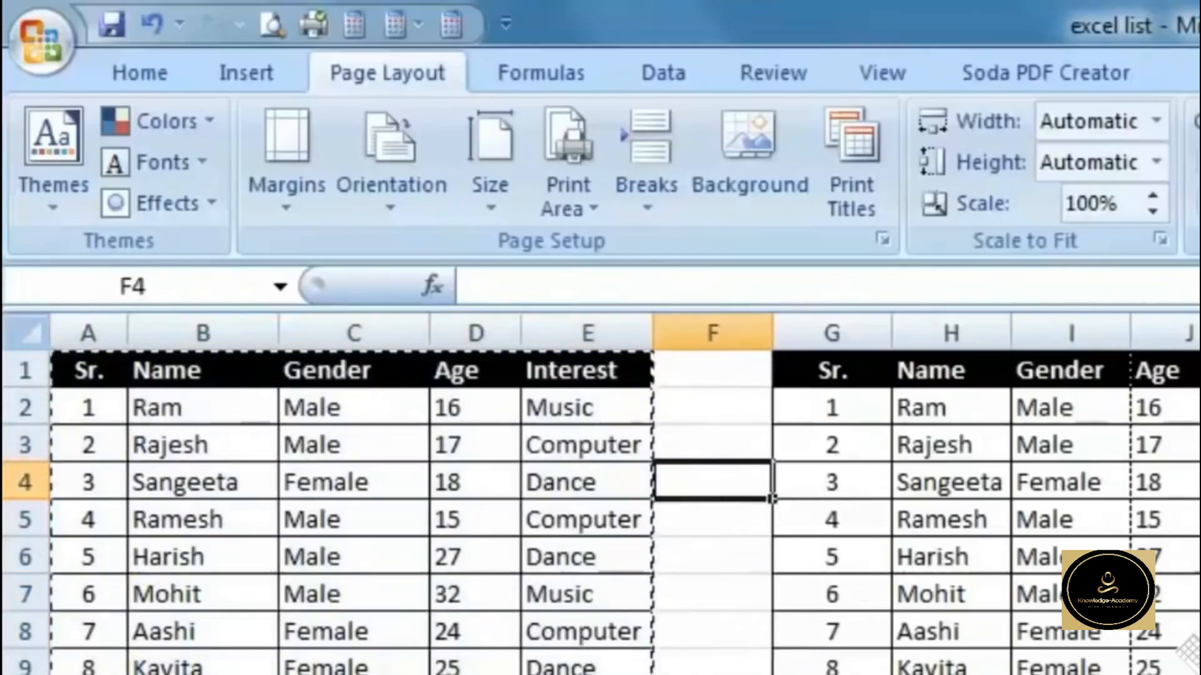
drag(588, 674, 8, 343)
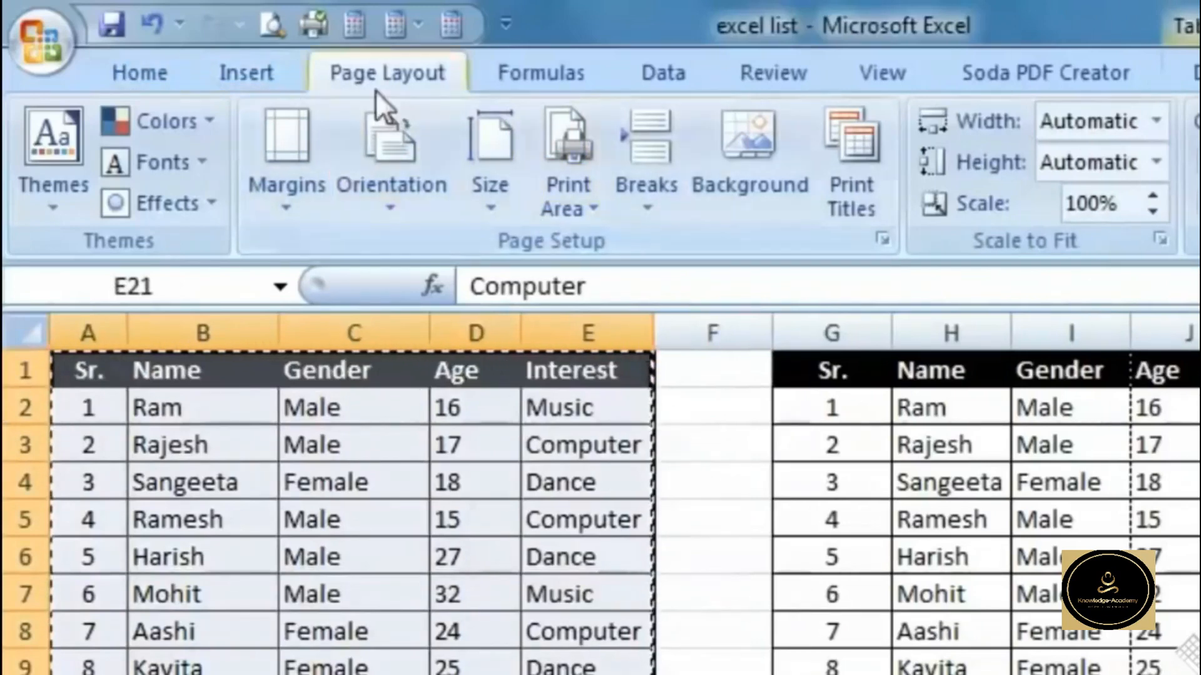
click(594, 207)
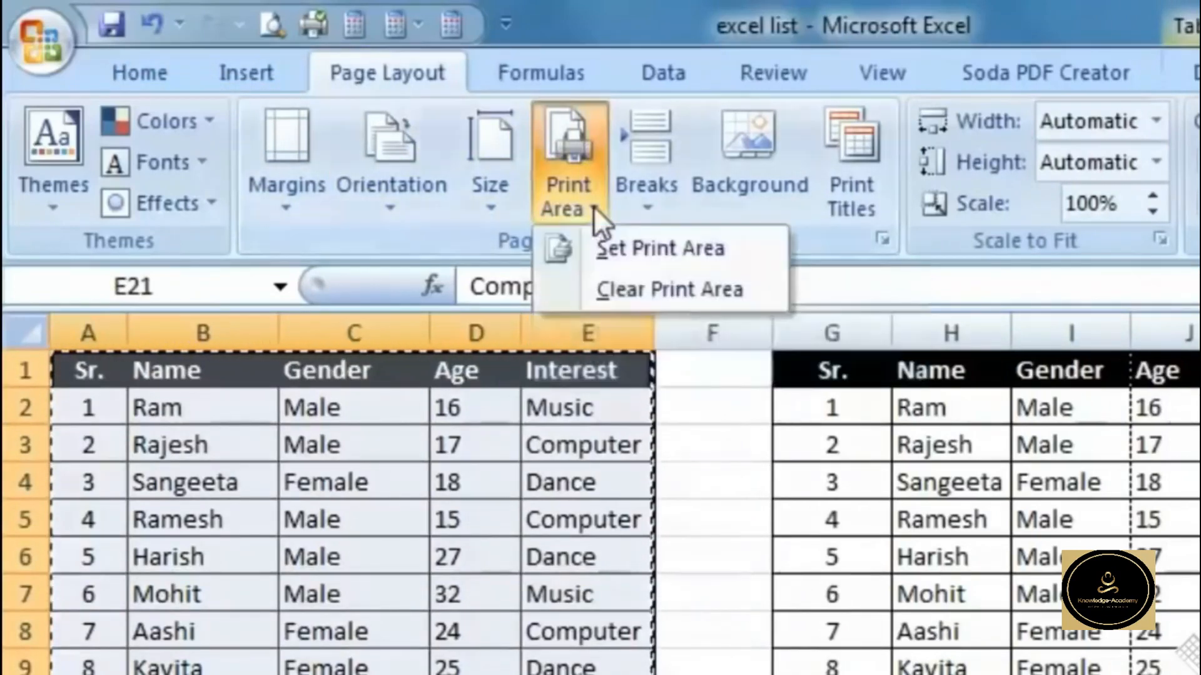
click(737, 248)
click(733, 477)
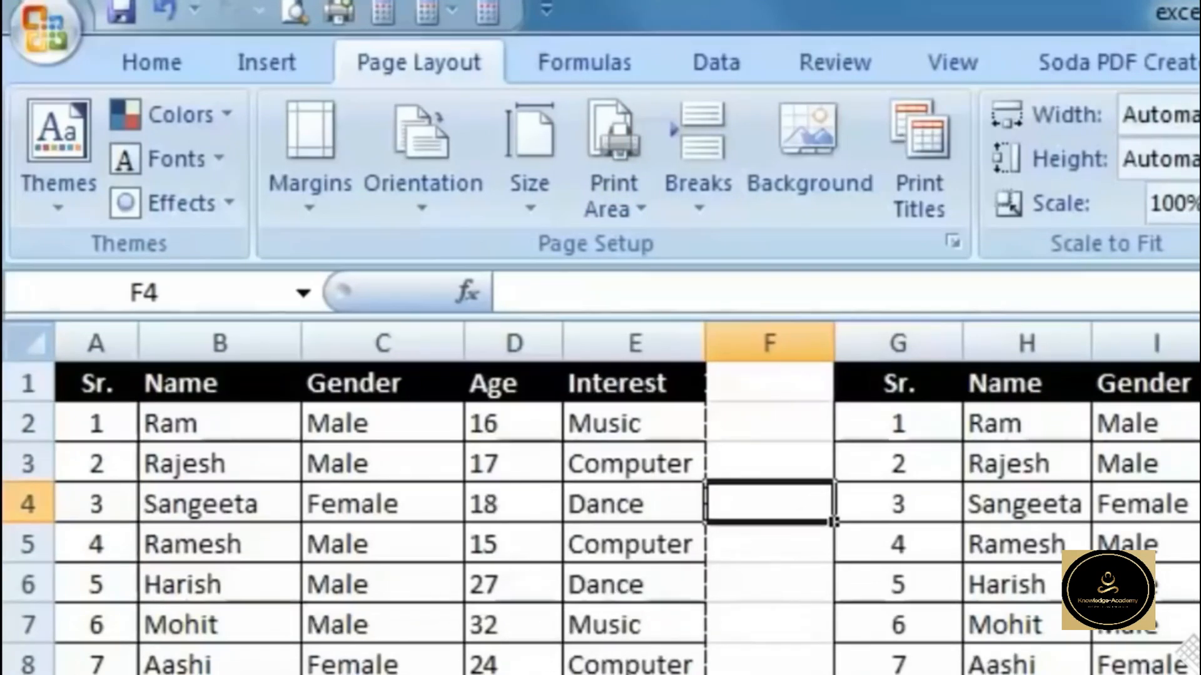
click(295, 13)
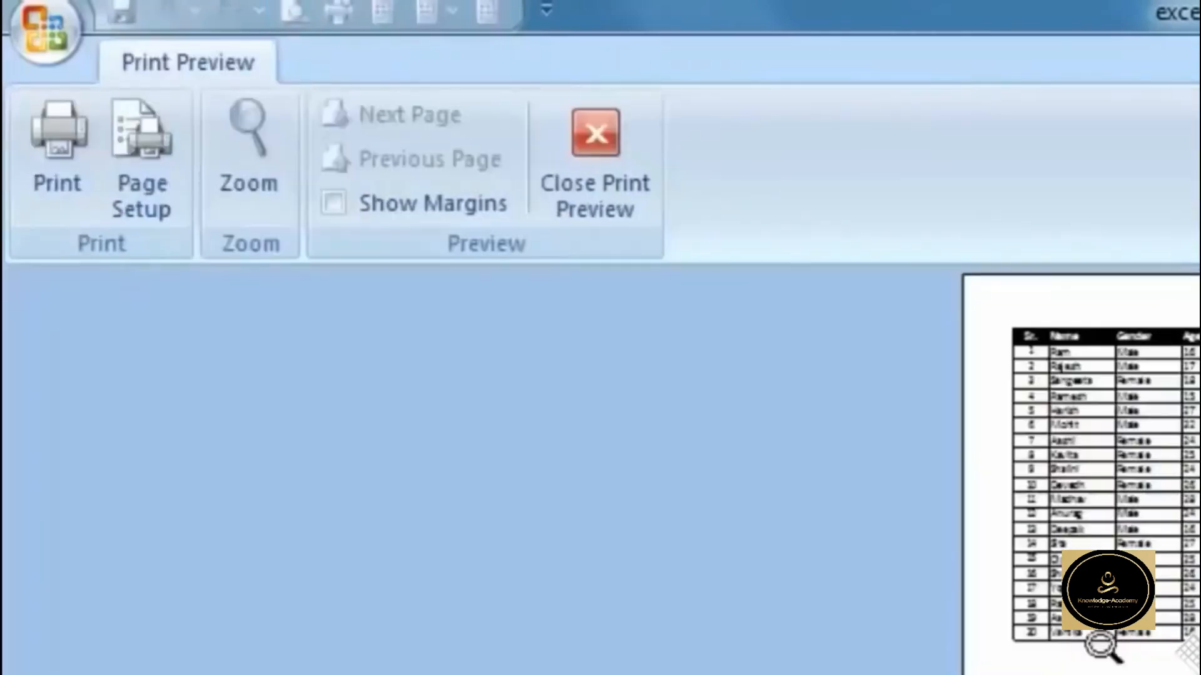
click(576, 167)
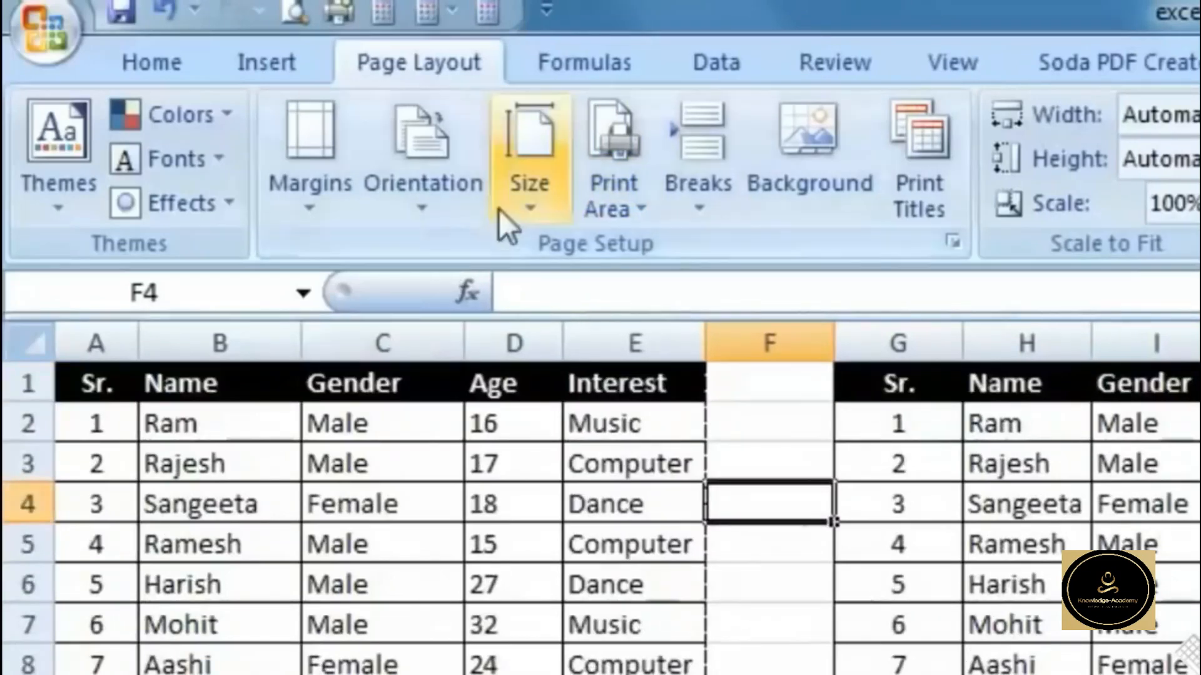
Add the second list, G1:K21, to the existing print area
click(617, 207)
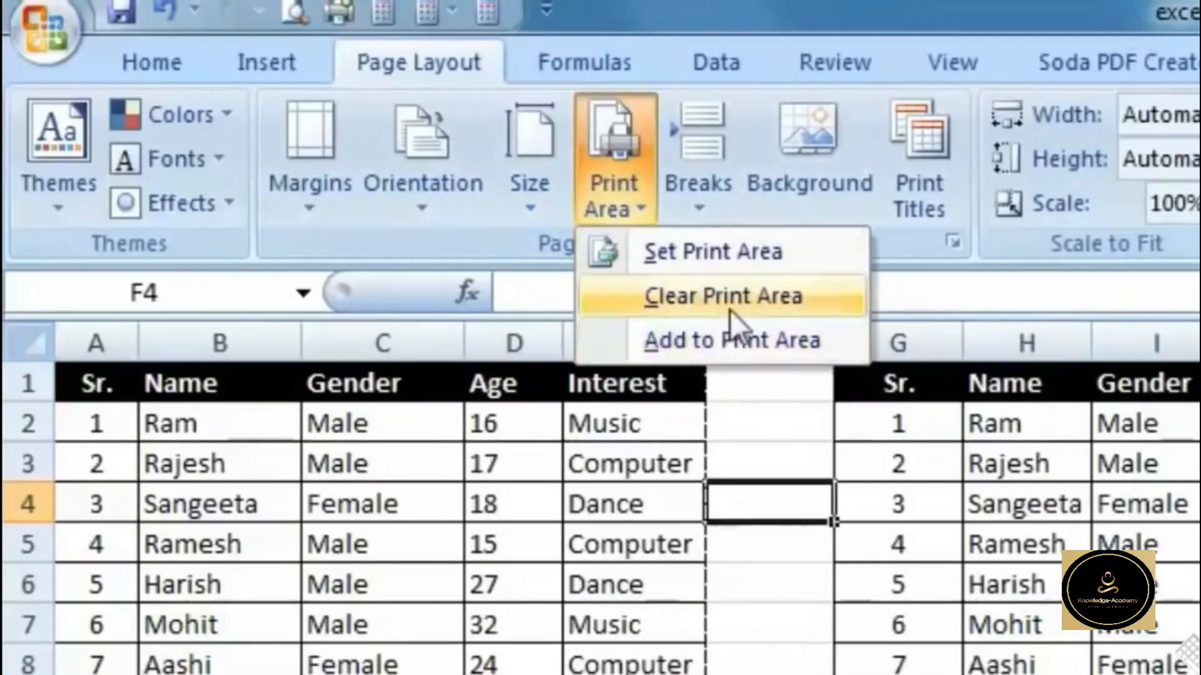
click(753, 295)
click(770, 582)
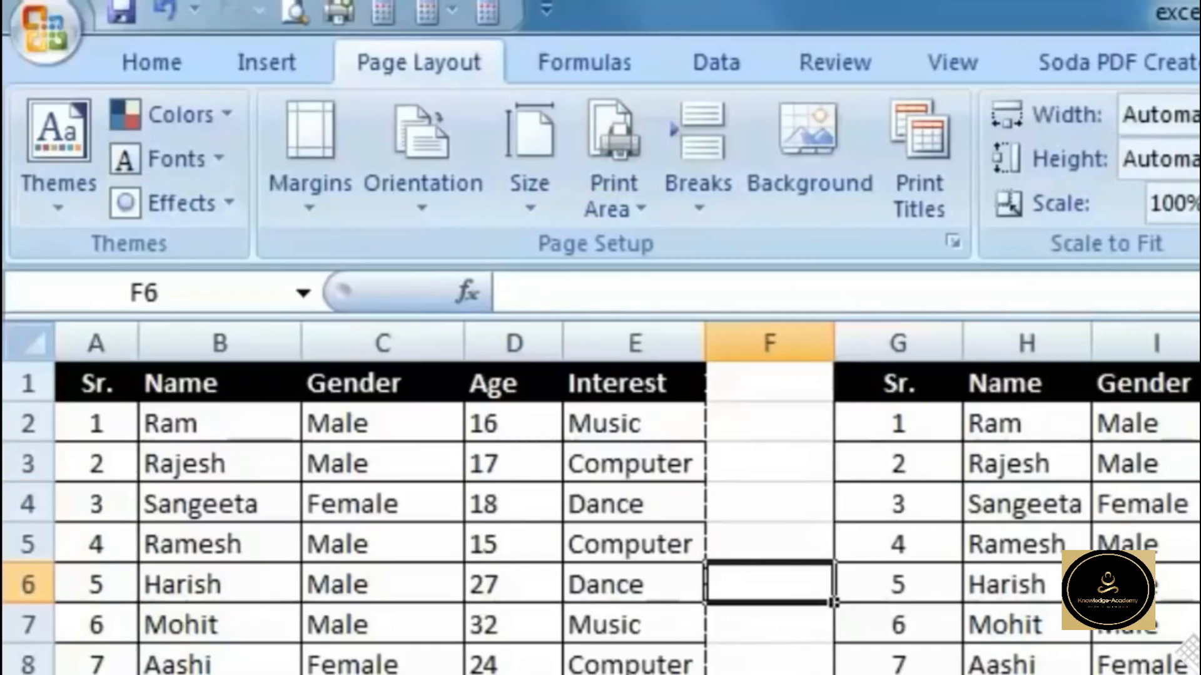
drag(899, 380, 1192, 671)
click(638, 197)
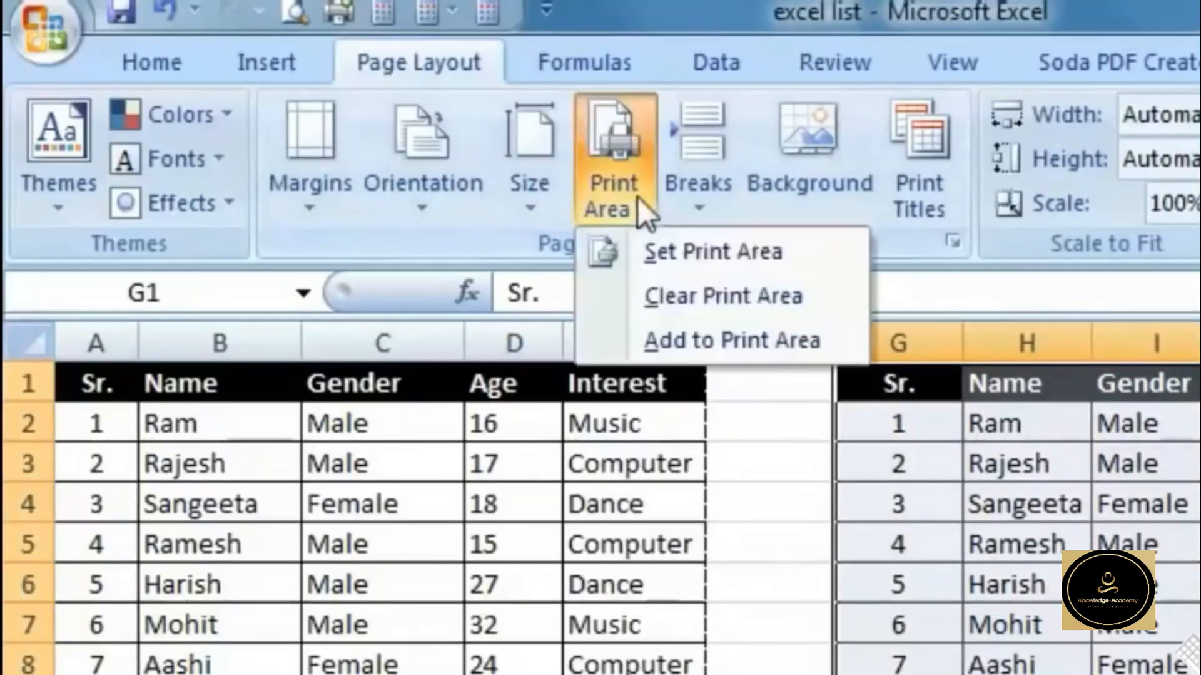
click(730, 344)
click(789, 535)
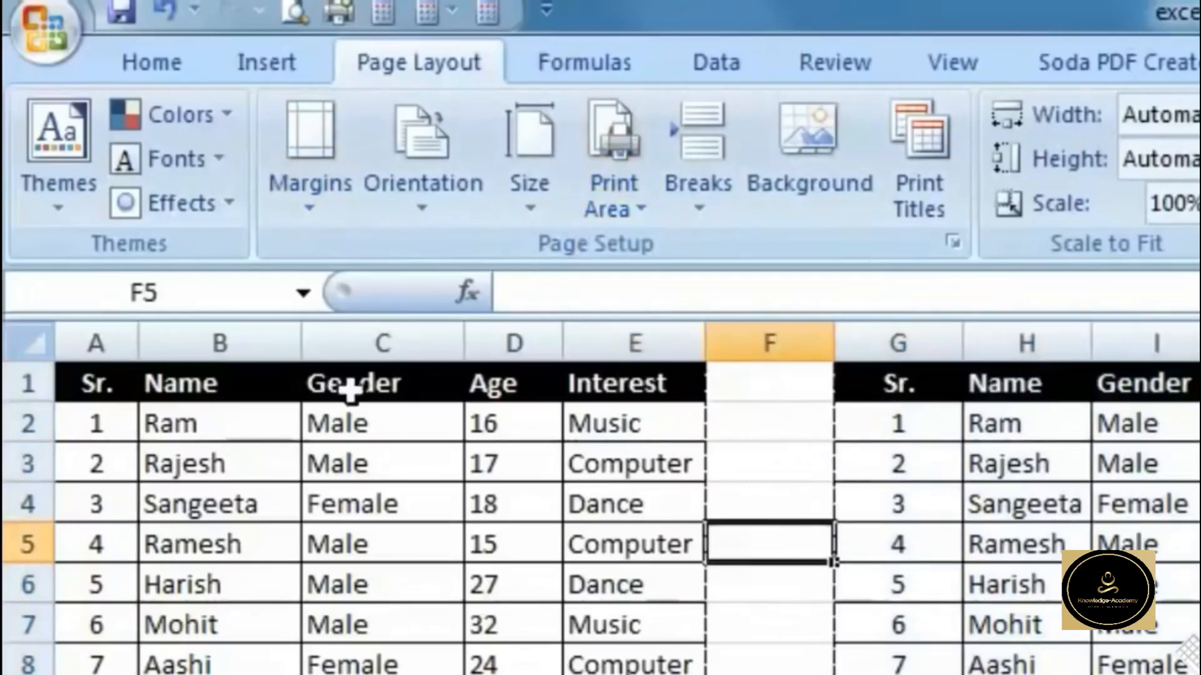
Preview the printout, page through both print areas, and return to the sheet
click(295, 10)
scroll(953, 600, down, 1)
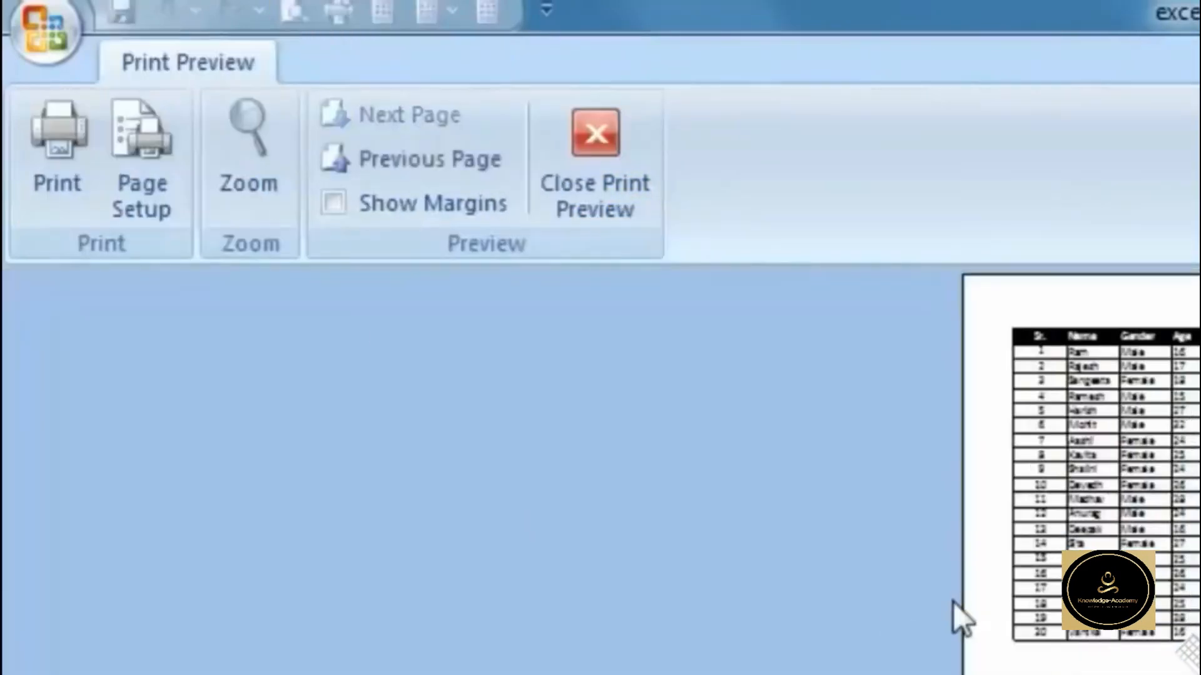
scroll(953, 602, up, 1)
scroll(953, 607, down, 1)
click(575, 170)
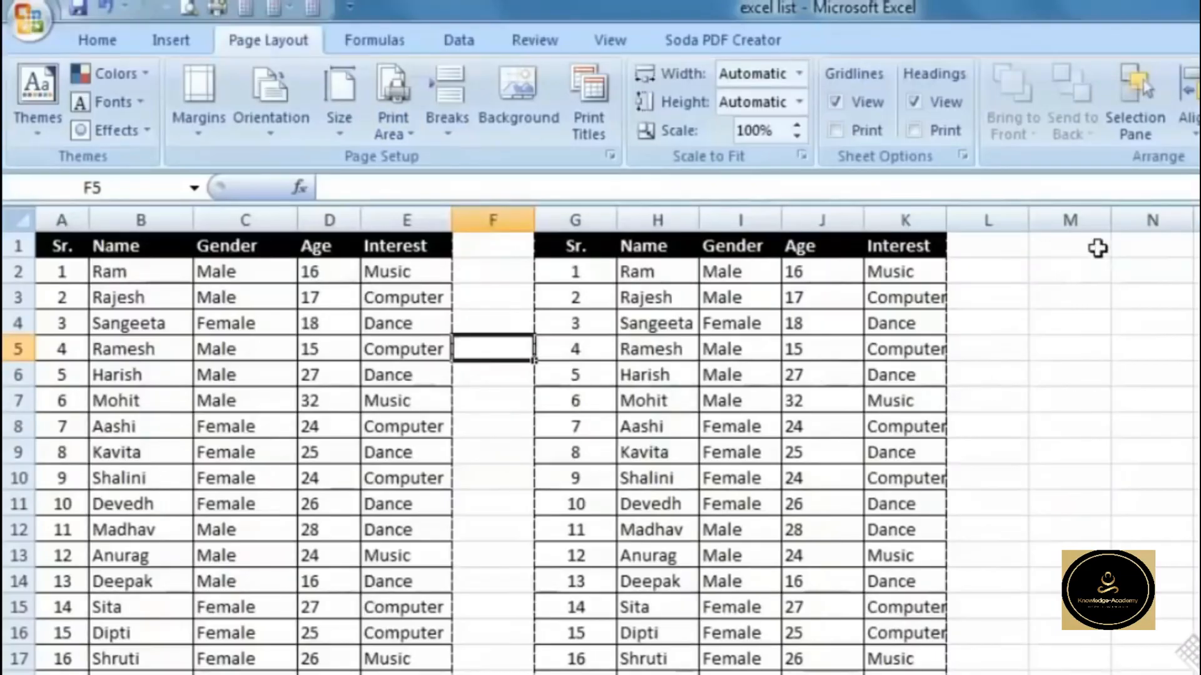
Apply All Borders to columns A through M from row 1 to below the lists, and check the result in print preview
drag(1097, 248, 56, 671)
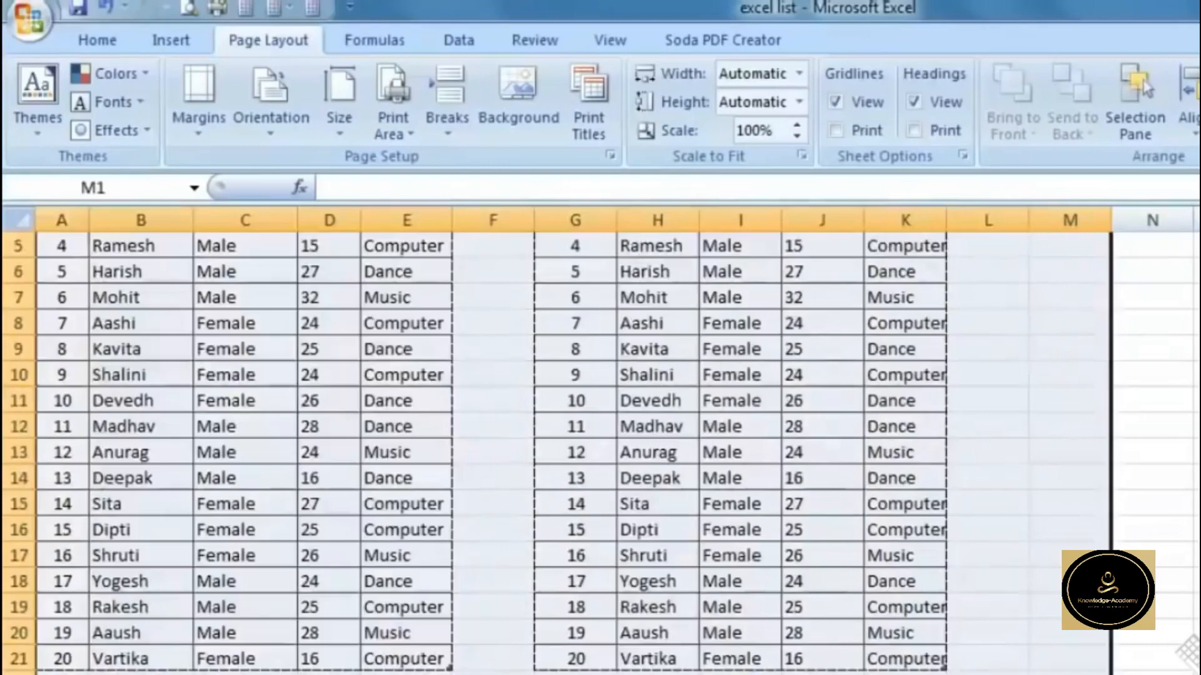
click(76, 43)
click(354, 120)
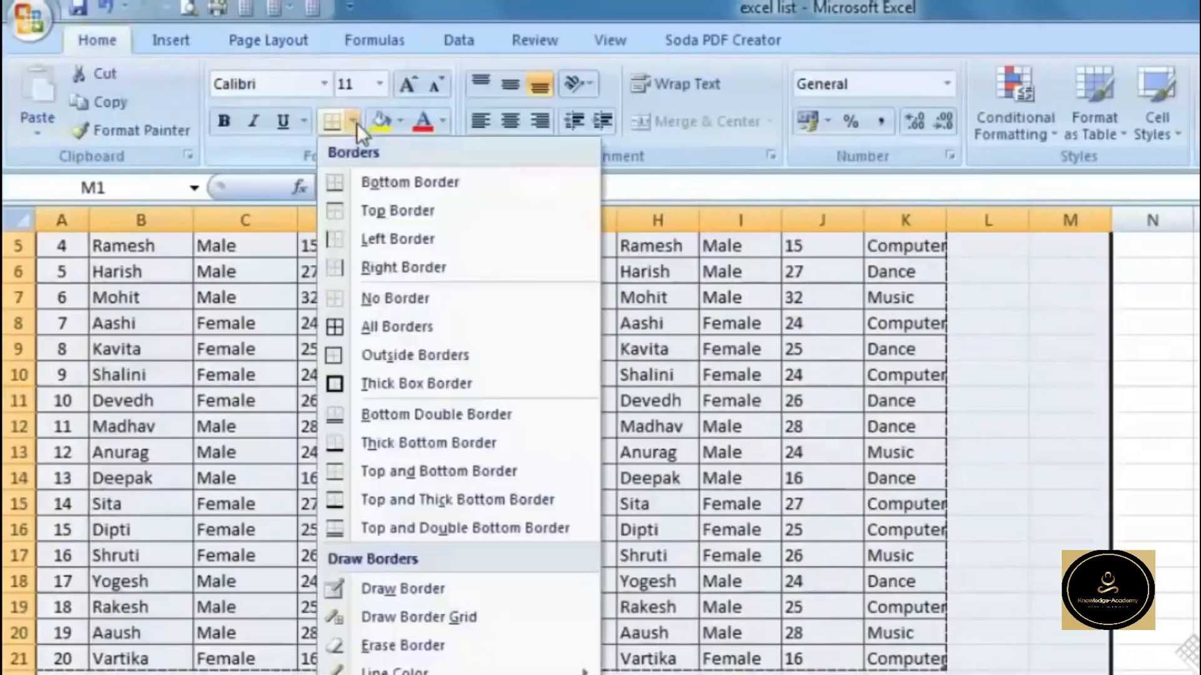
click(389, 324)
click(1044, 411)
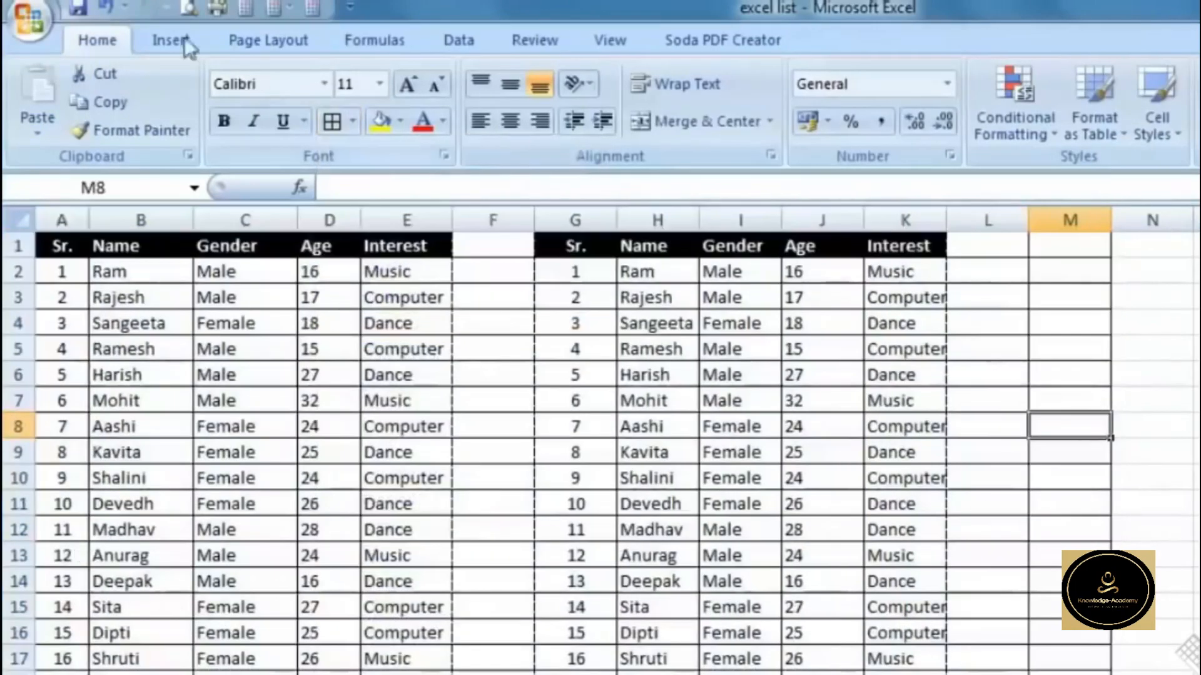
click(187, 8)
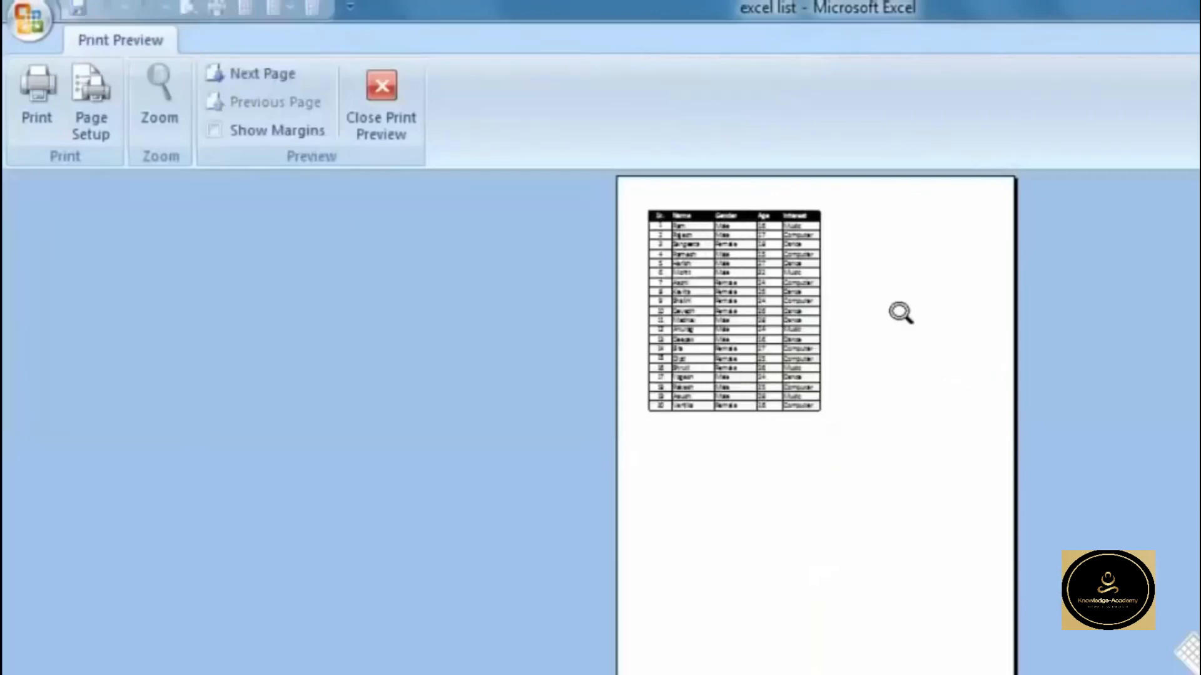
click(385, 113)
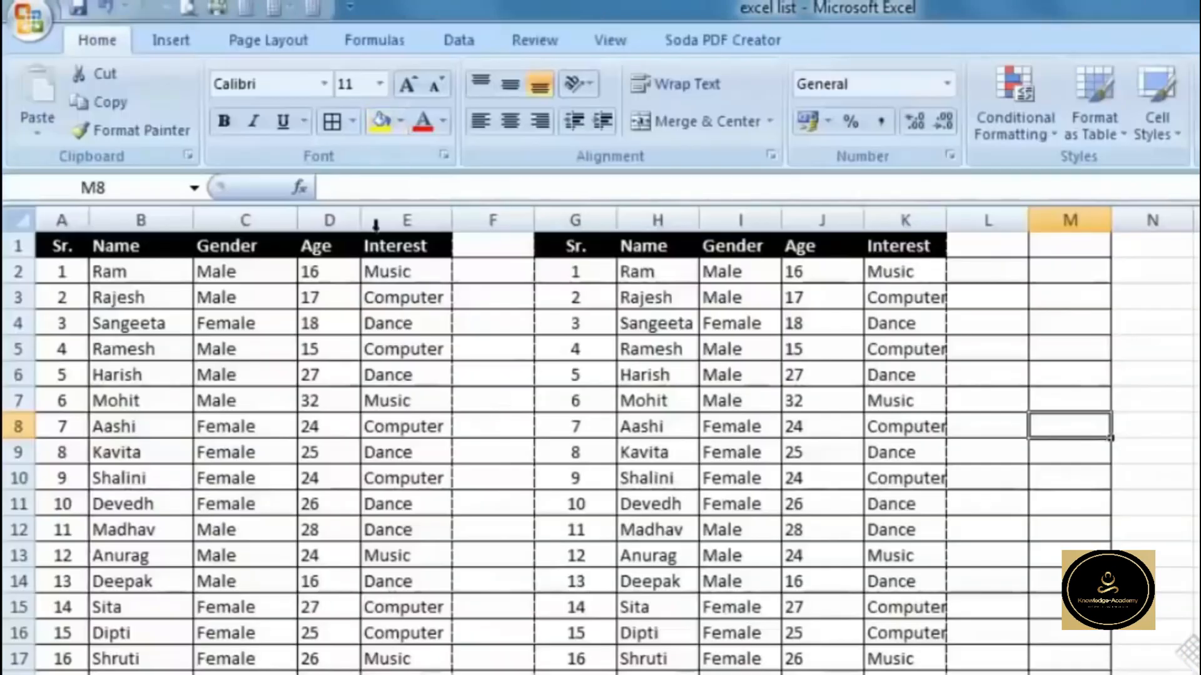
Clear the print area and look through all pages of the whole sheet in print preview
click(263, 41)
click(391, 137)
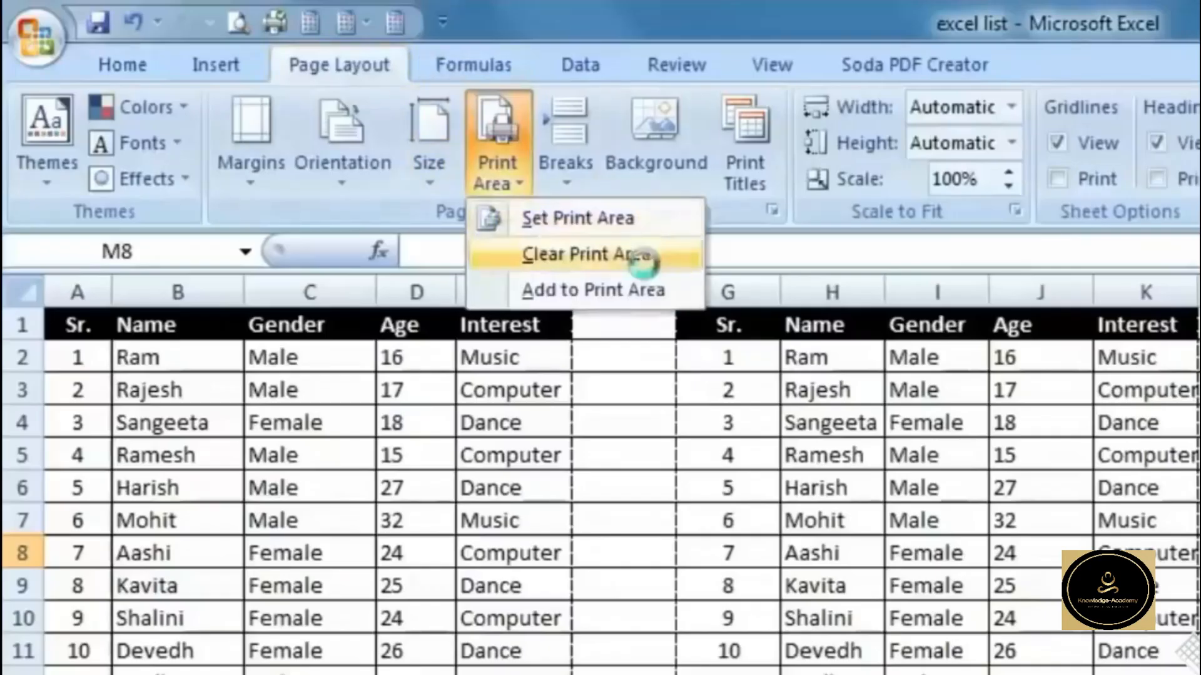
click(666, 254)
click(237, 22)
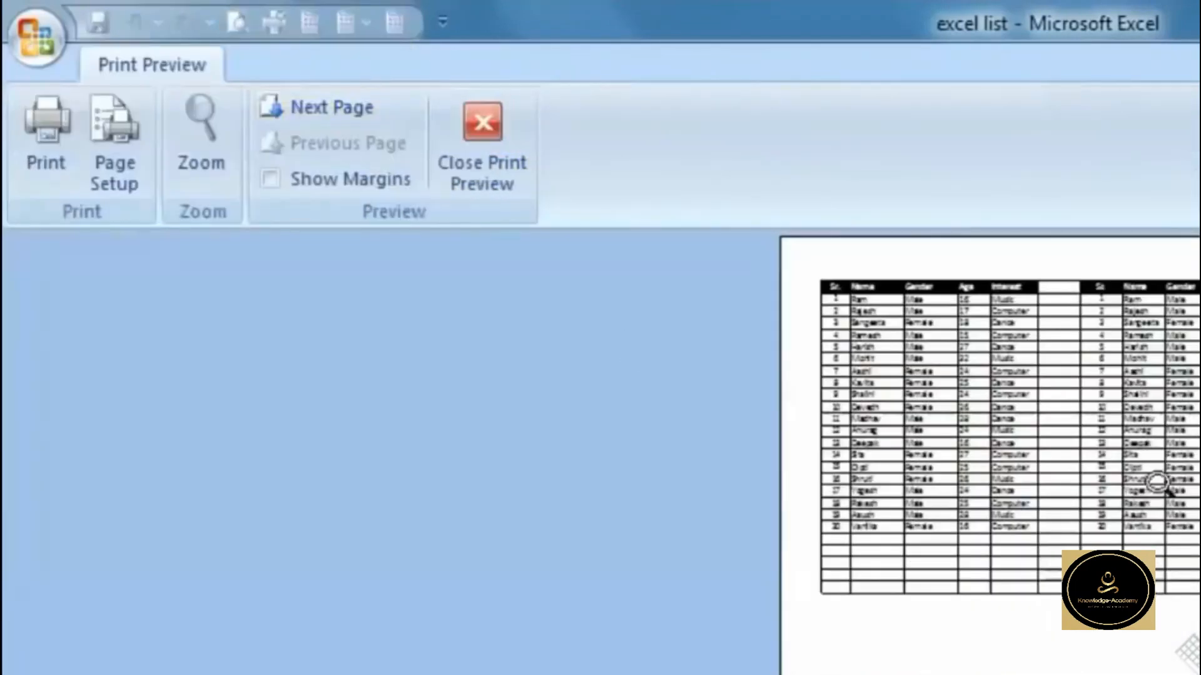
scroll(1114, 429, down, 1)
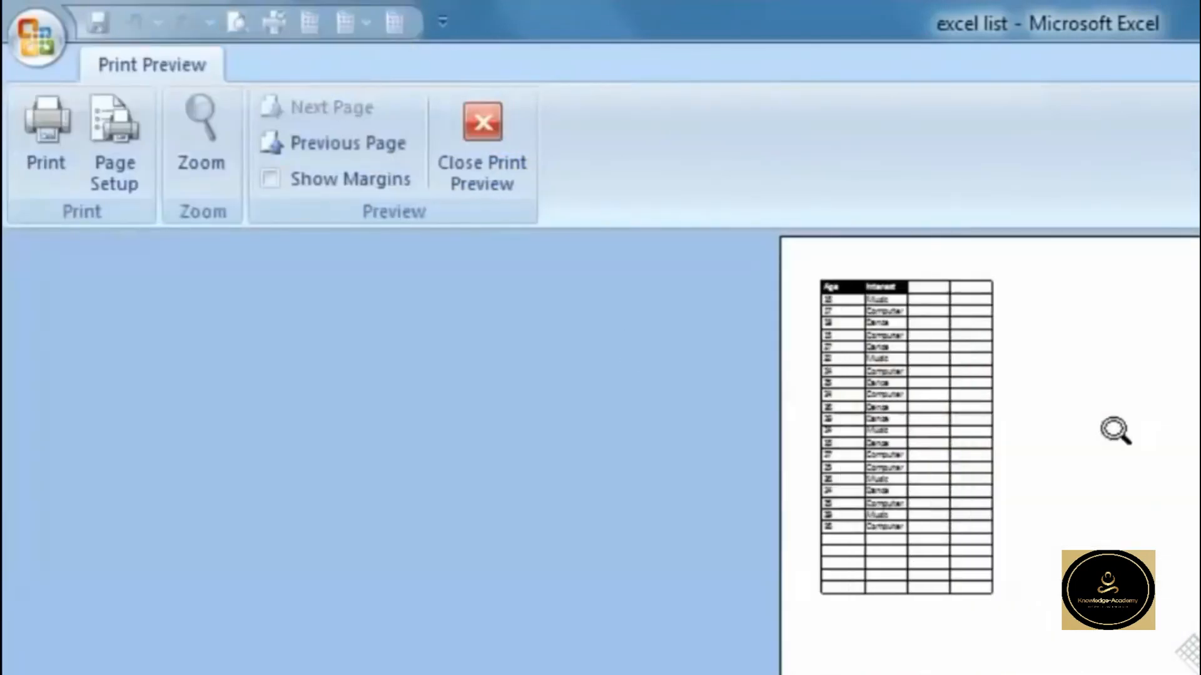
scroll(1114, 428, up, 1)
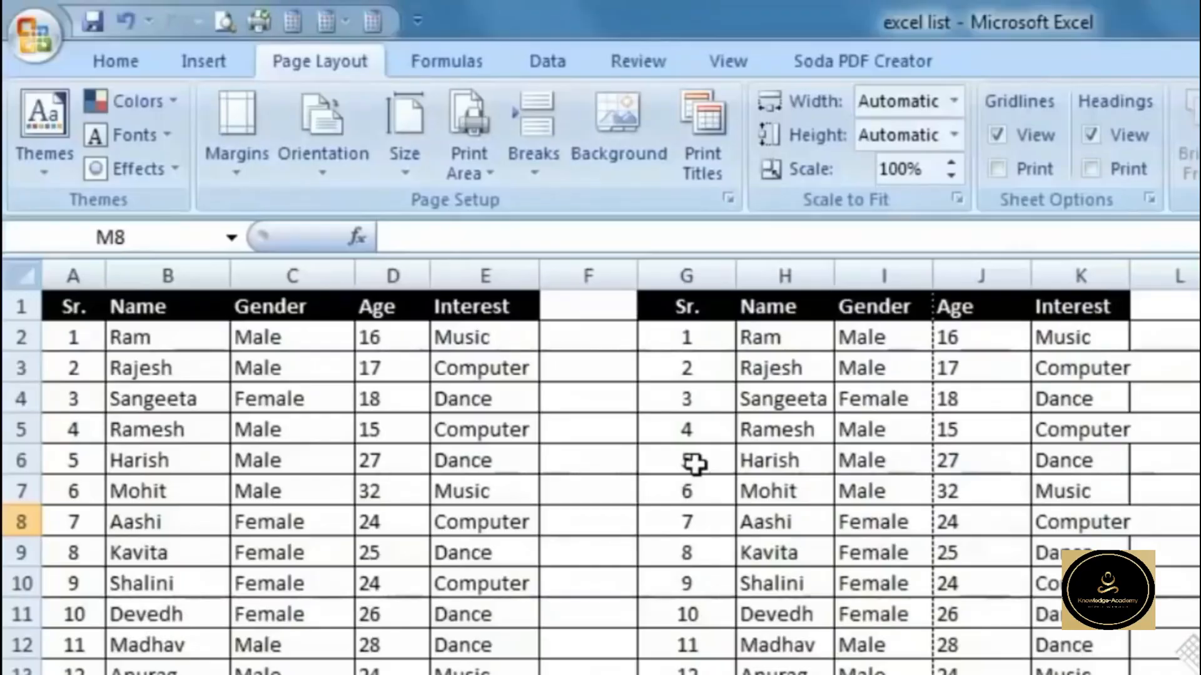
Set A1:E5 as the print area, zoom in on it in print preview, and return to the sheet
drag(97, 341, 501, 432)
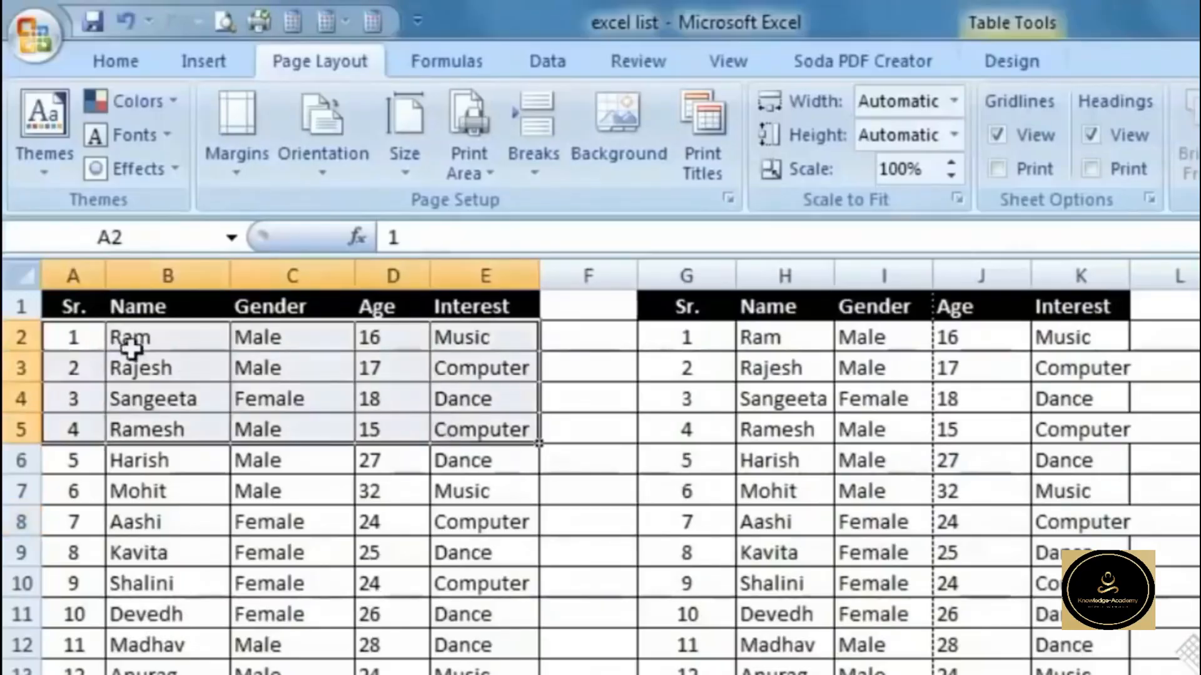
drag(73, 309, 483, 435)
click(469, 162)
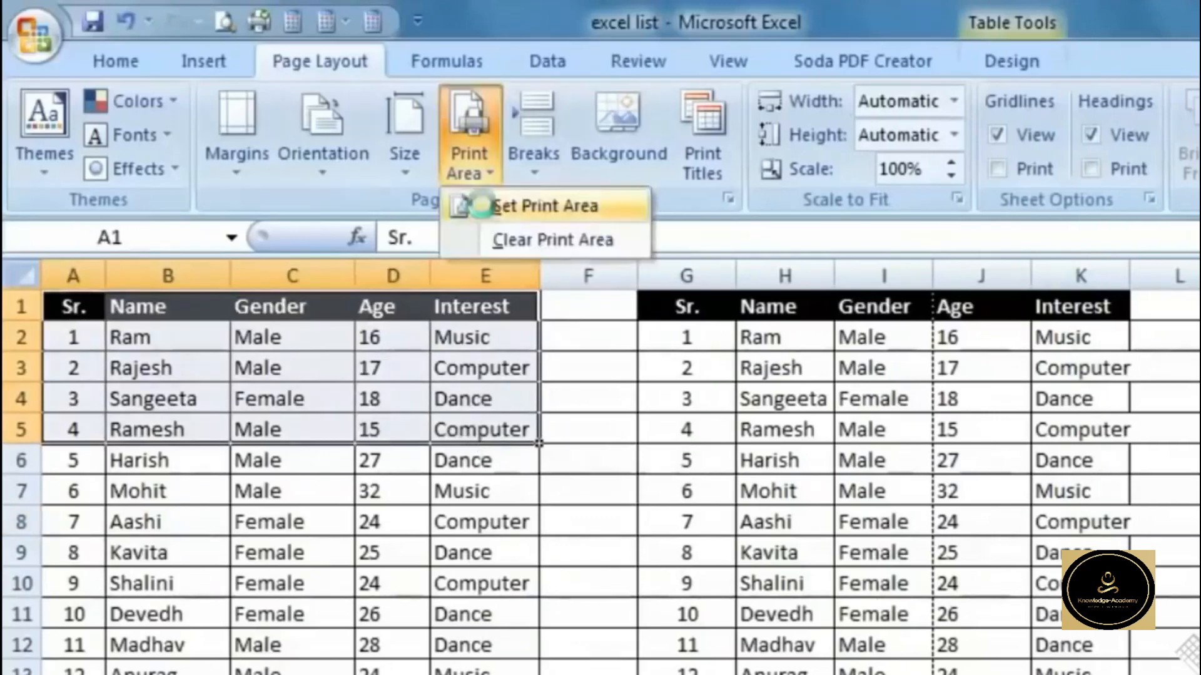
click(482, 206)
click(225, 22)
click(914, 321)
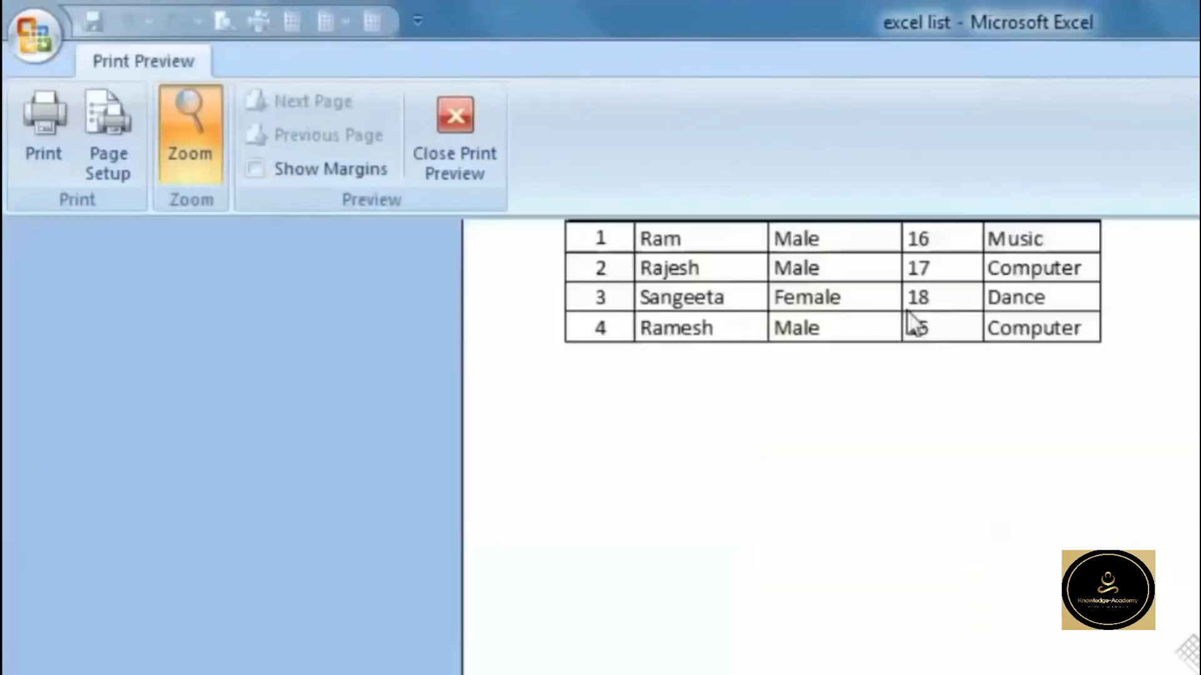
scroll(1057, 255, up, 5)
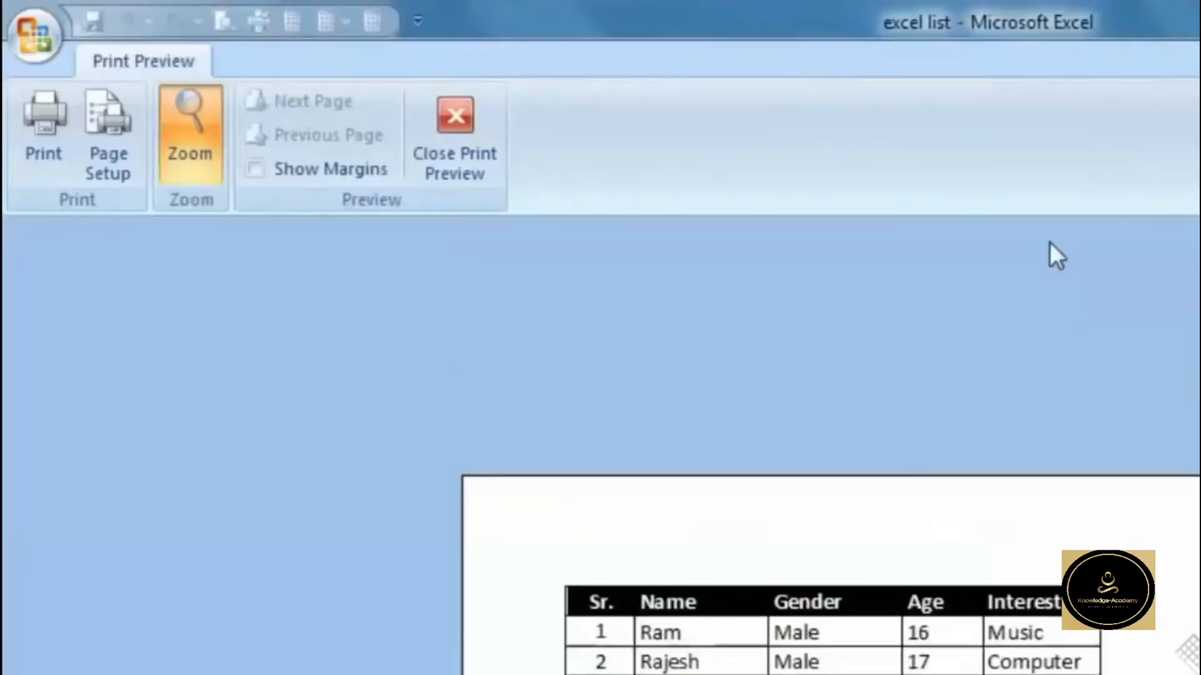
click(448, 117)
Clear the print area covering A1:E5 and deselect the range
scroll(769, 563, down, 1)
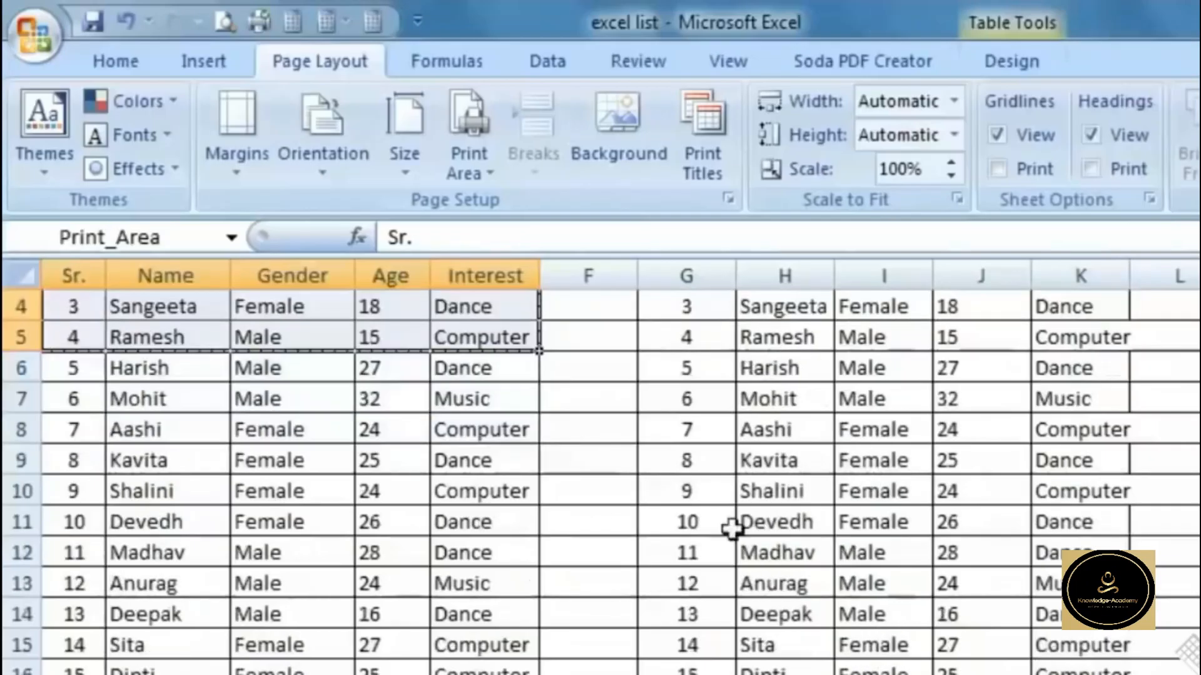
click(427, 156)
click(469, 151)
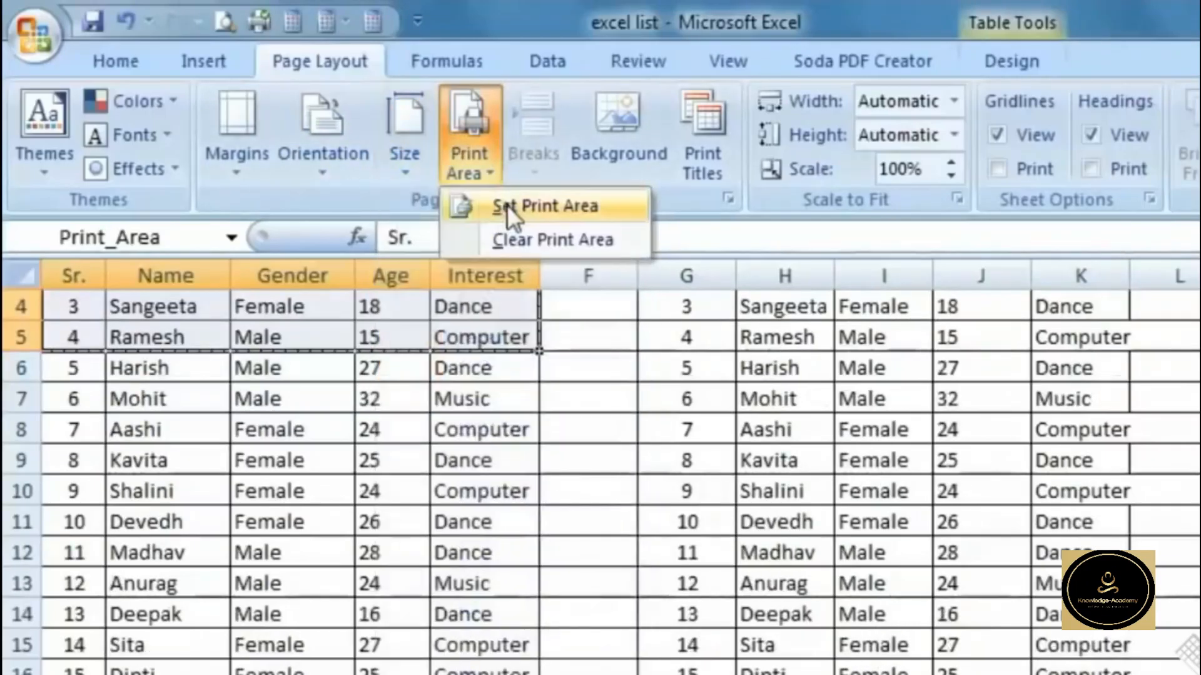
click(519, 234)
scroll(626, 494, up, 1)
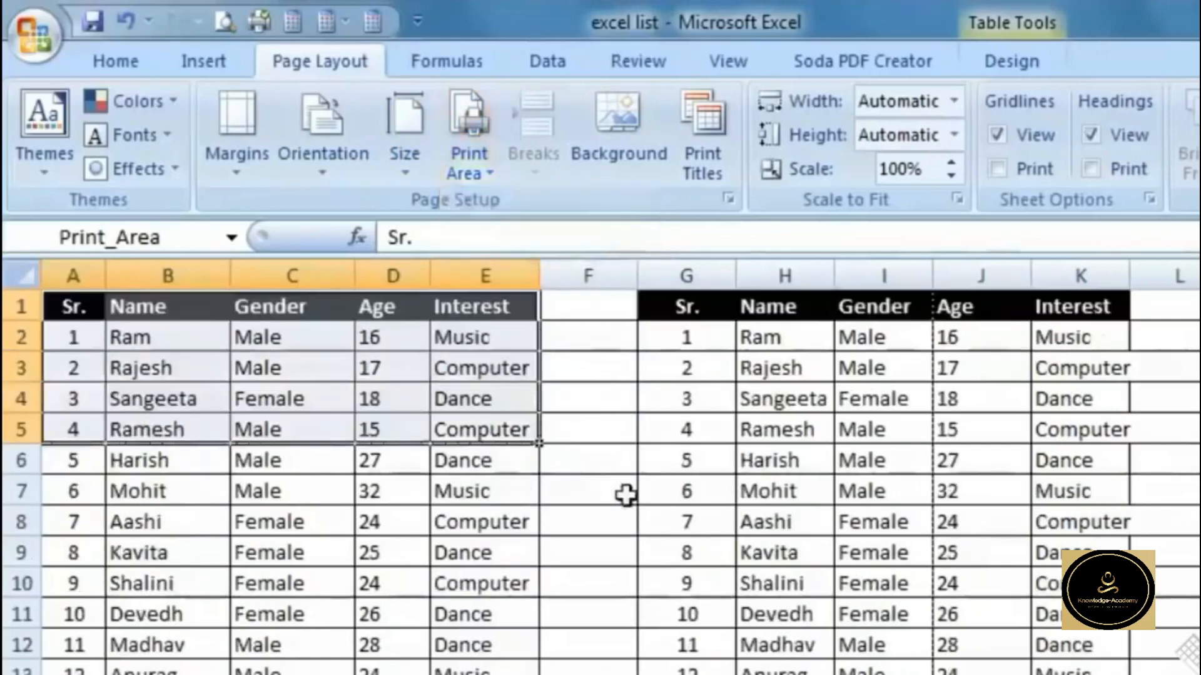
click(626, 495)
Autofit column G to its contents and narrow the empty column F between the two lists
scroll(668, 593, down, 4)
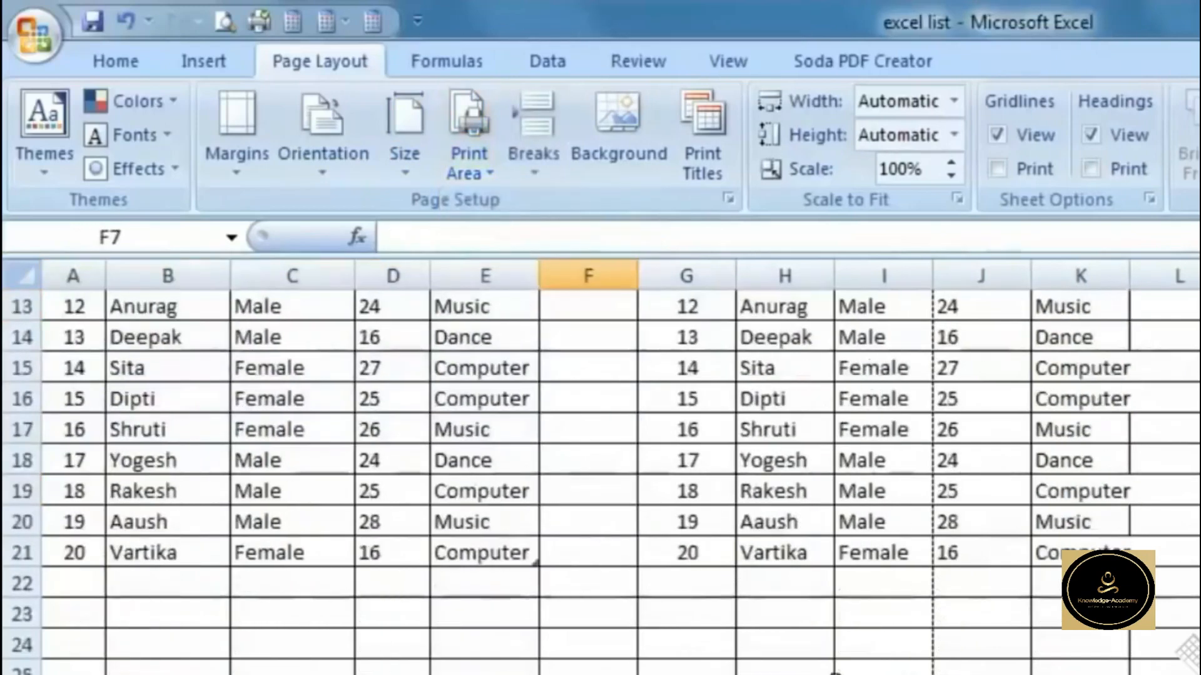
scroll(690, 494, down, 2)
scroll(689, 494, up, 6)
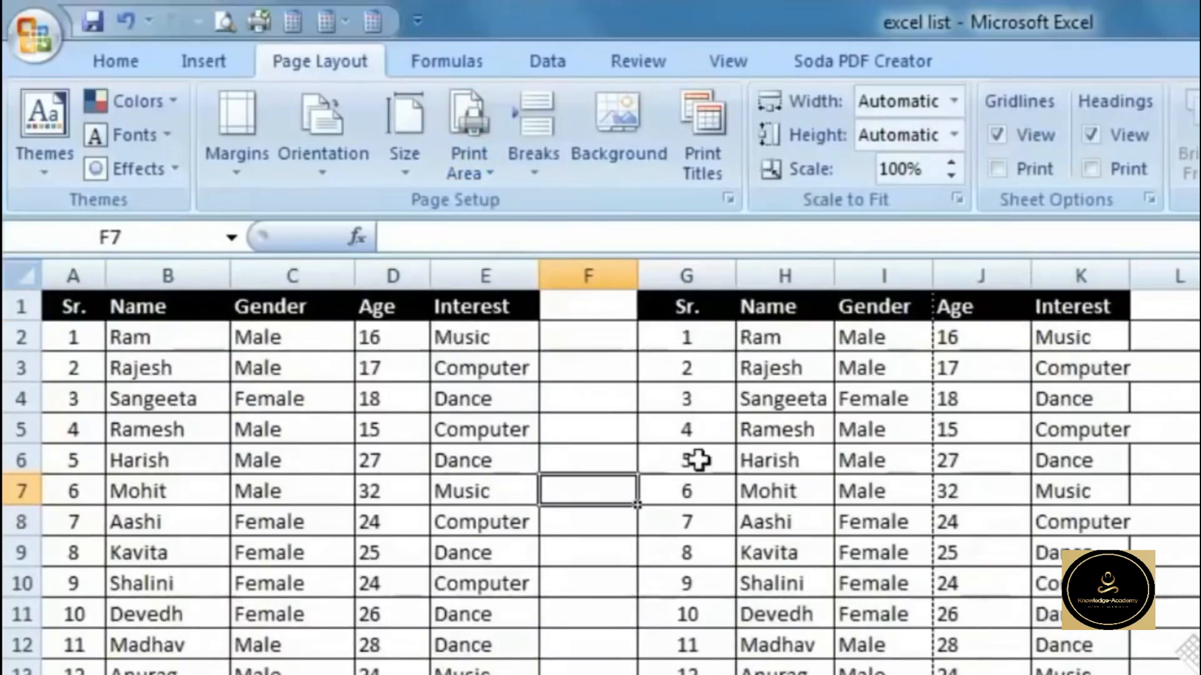
double_click(736, 276)
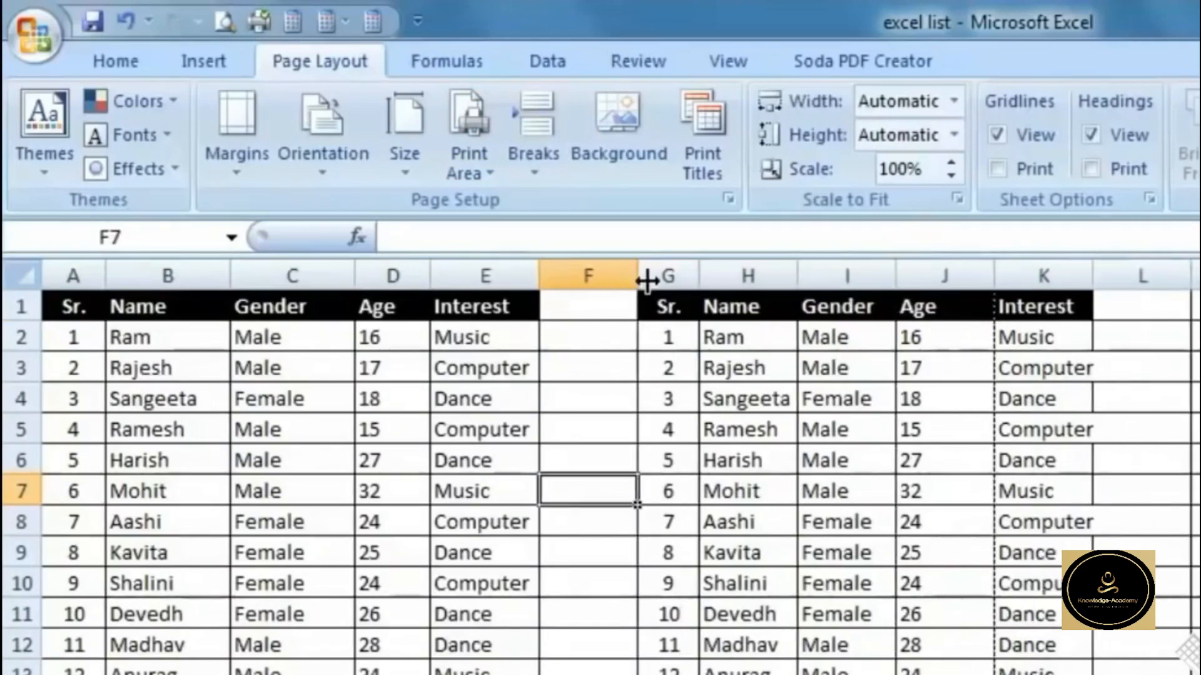
drag(641, 276, 574, 275)
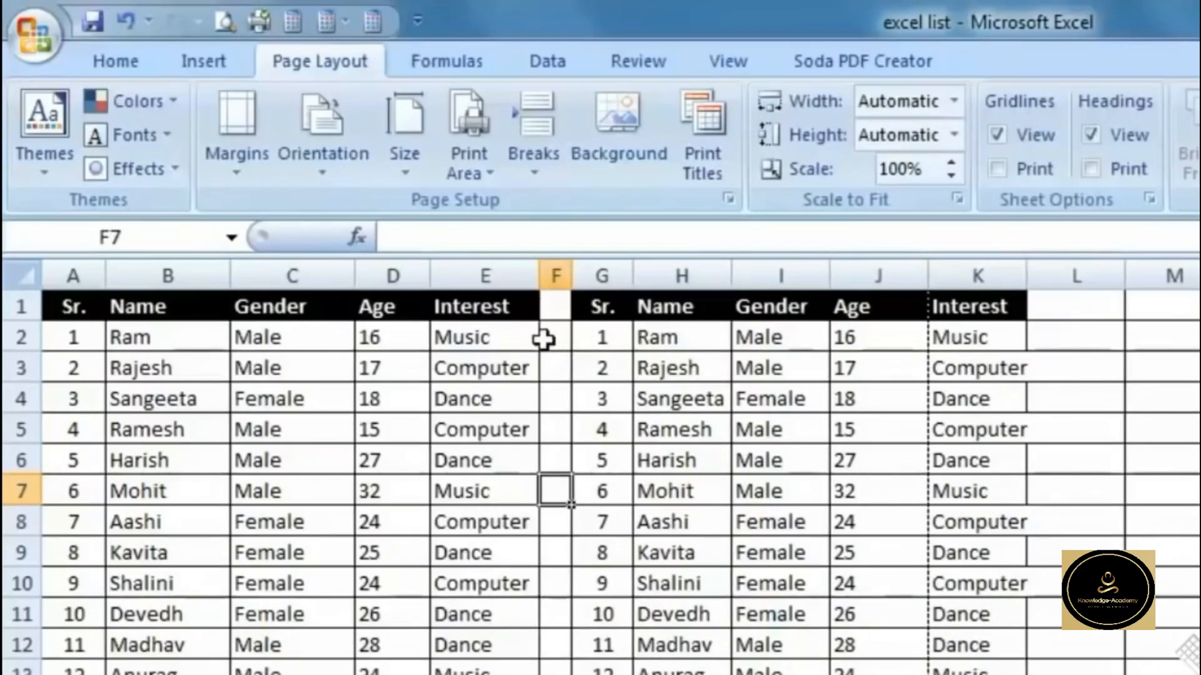
Set the page scaling to fit 1 page wide by 1 tall in print preview and look over the resulting page
click(222, 22)
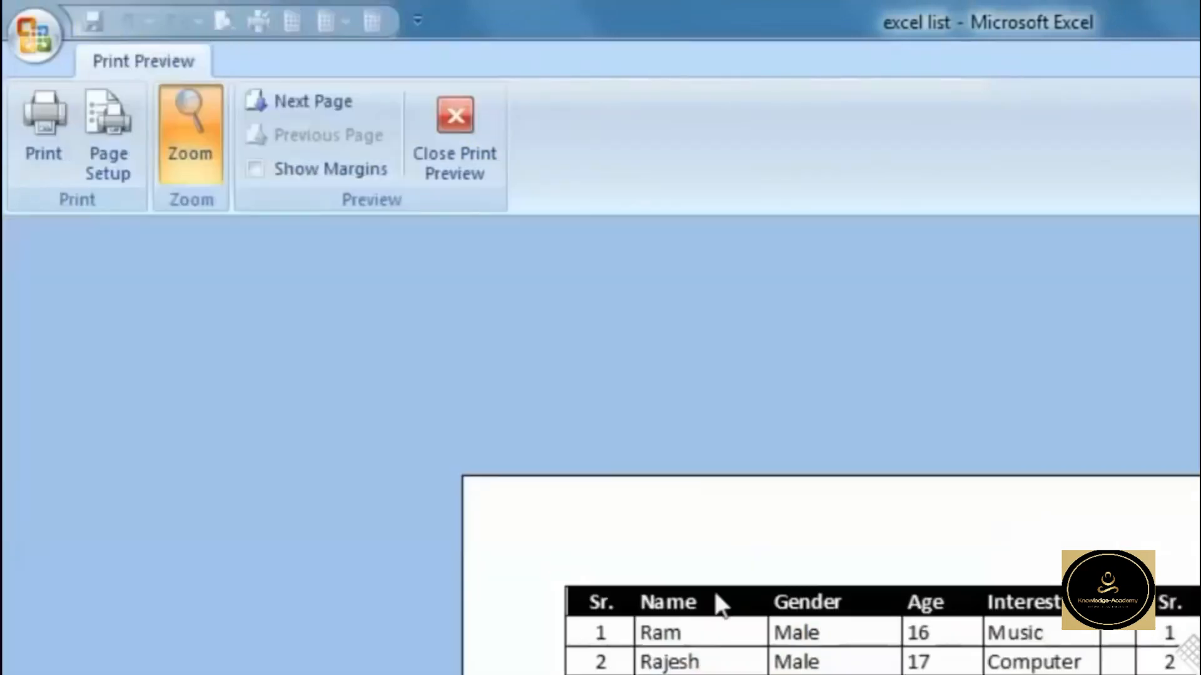
click(116, 153)
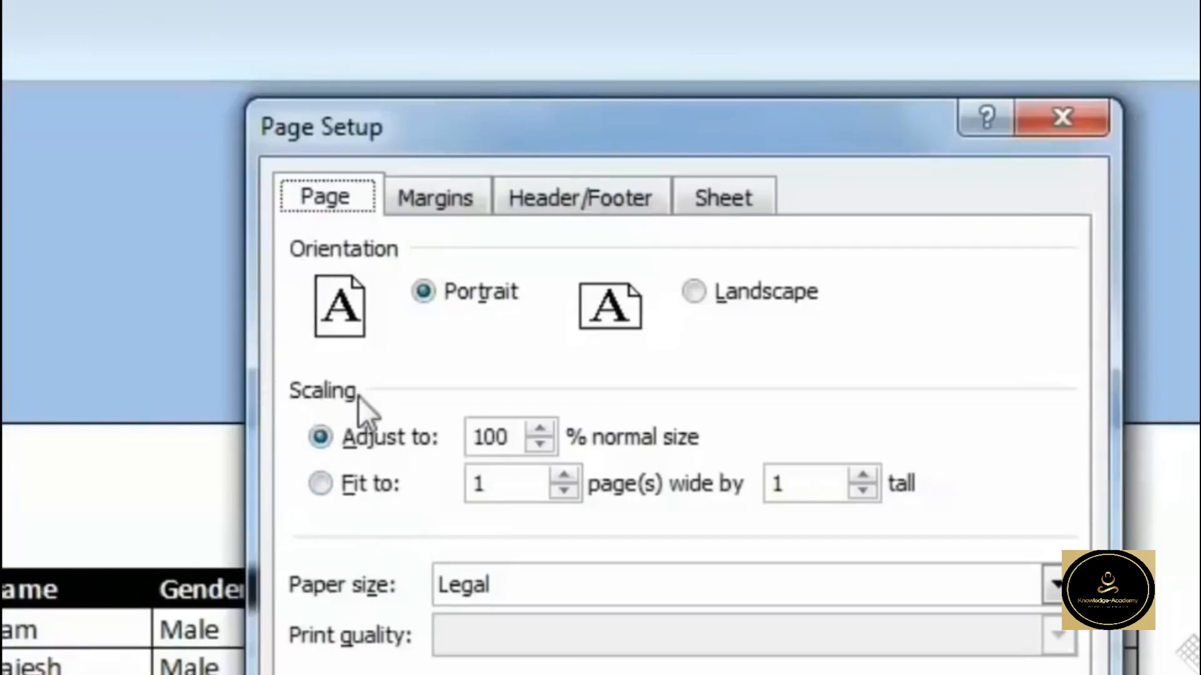
click(320, 487)
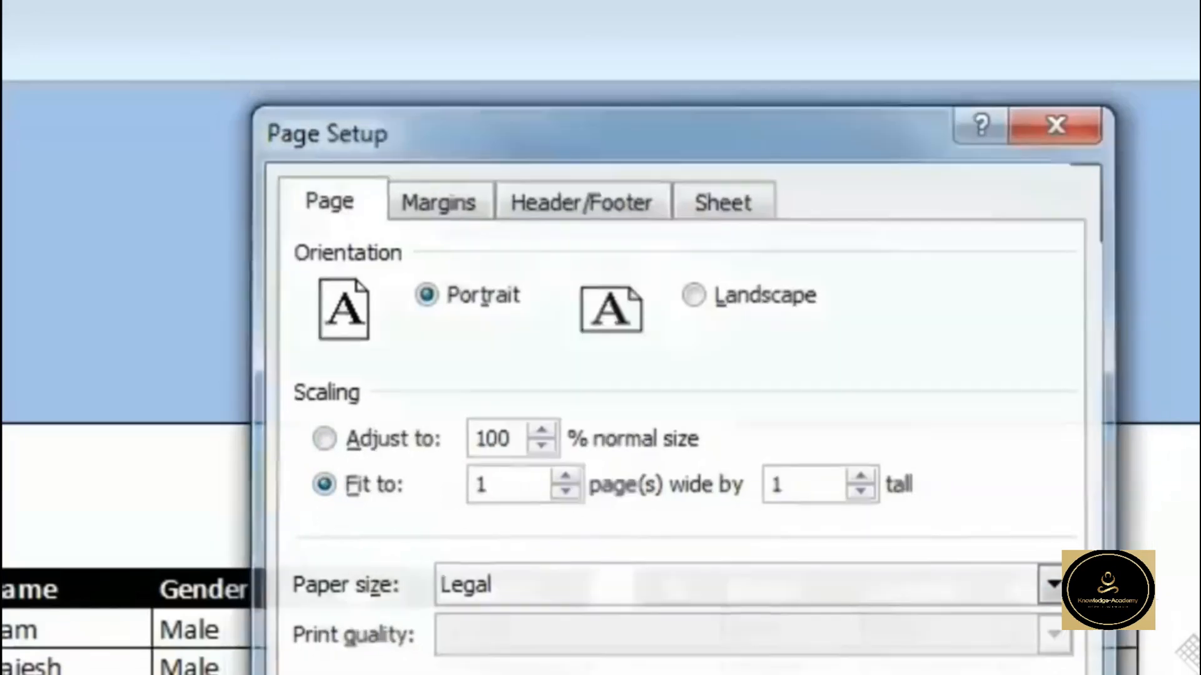
key(Return)
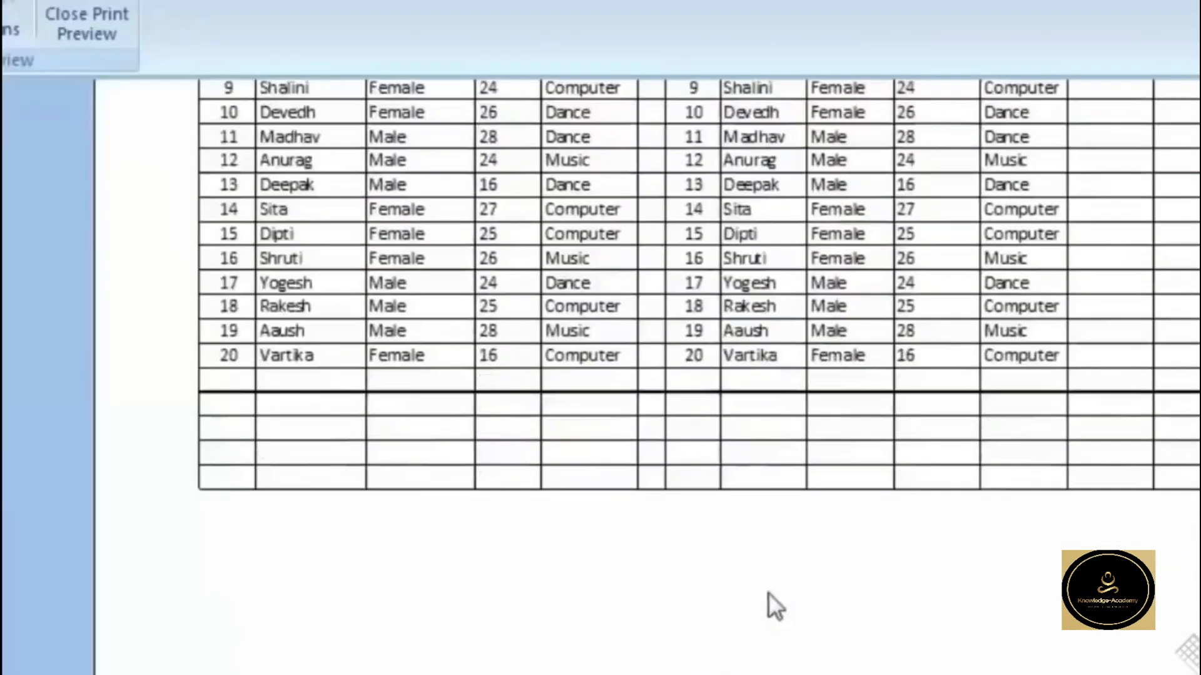
scroll(769, 592, up, 3)
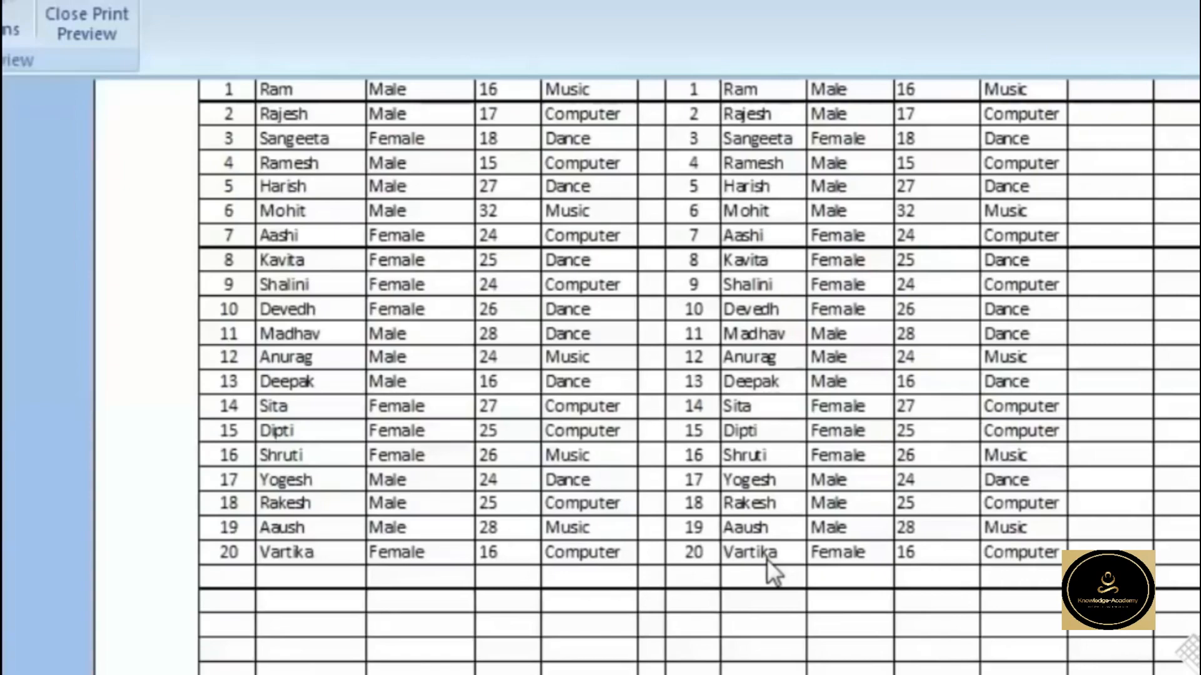
Open the print settings from the preview, cancel them, and check the print preview again before returning to the sheet
click(1, 25)
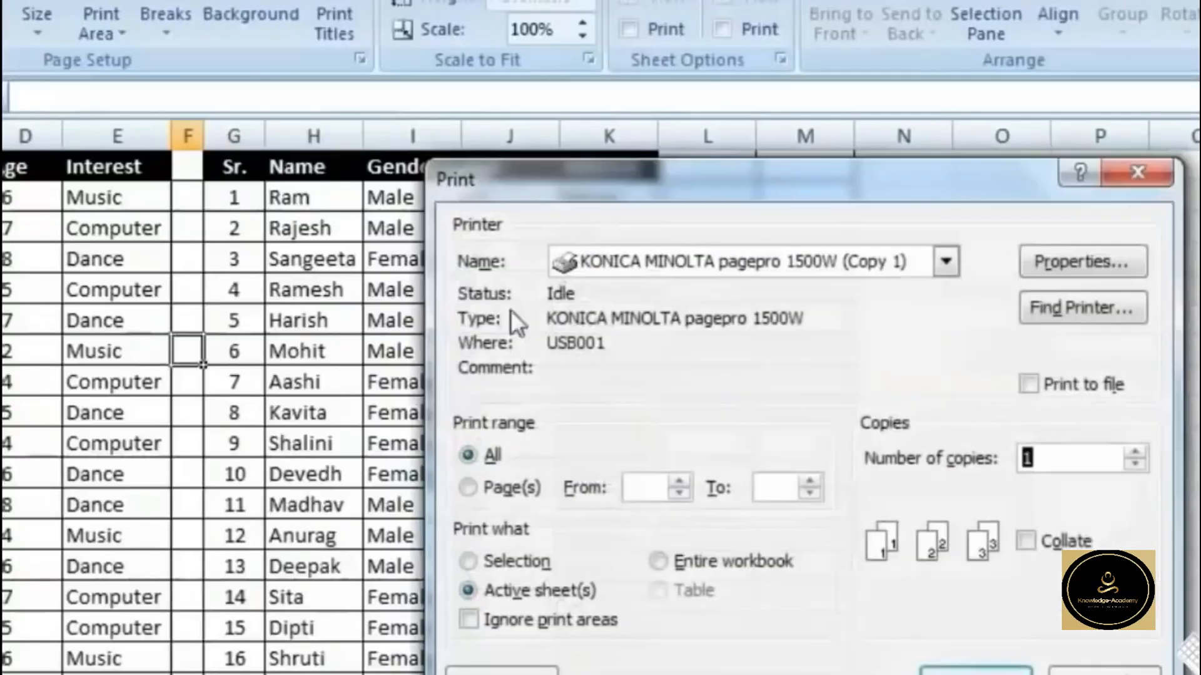
click(1105, 672)
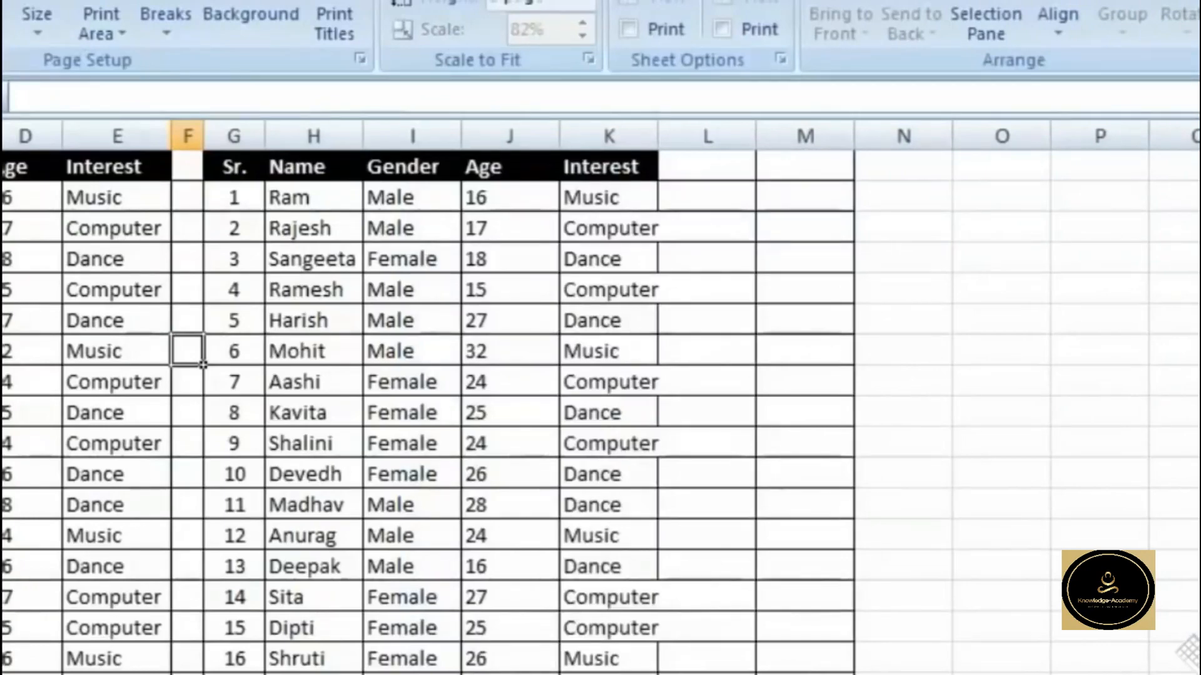
key(ctrl+F2)
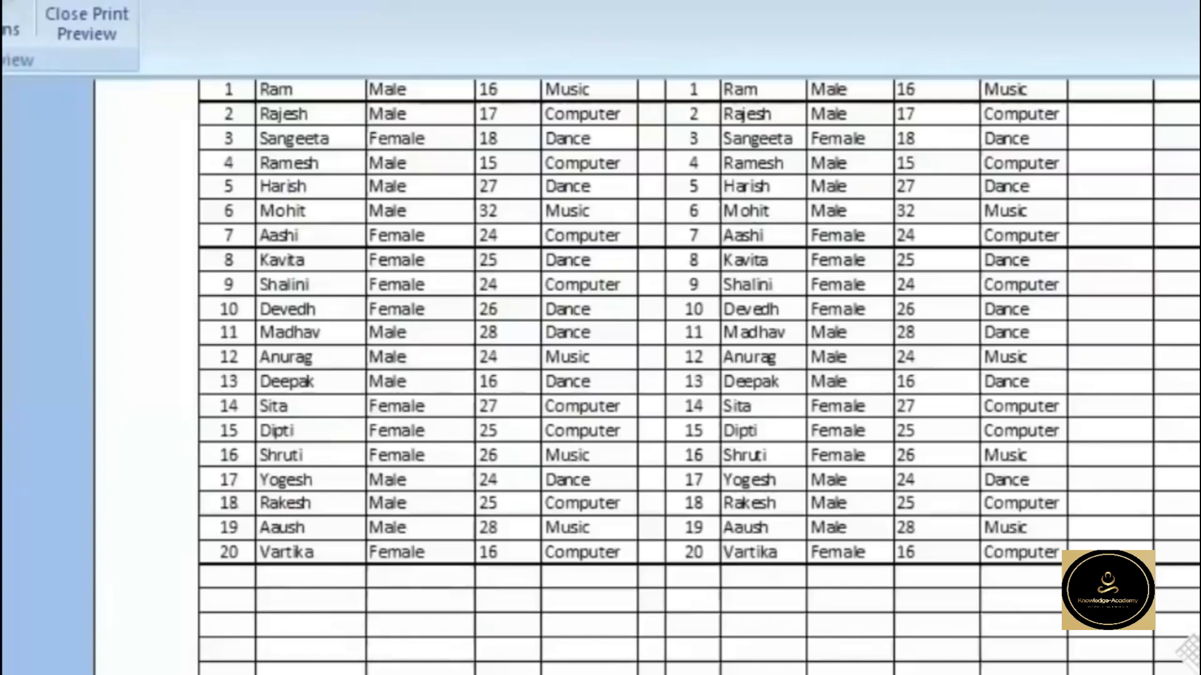
key(alt+s)
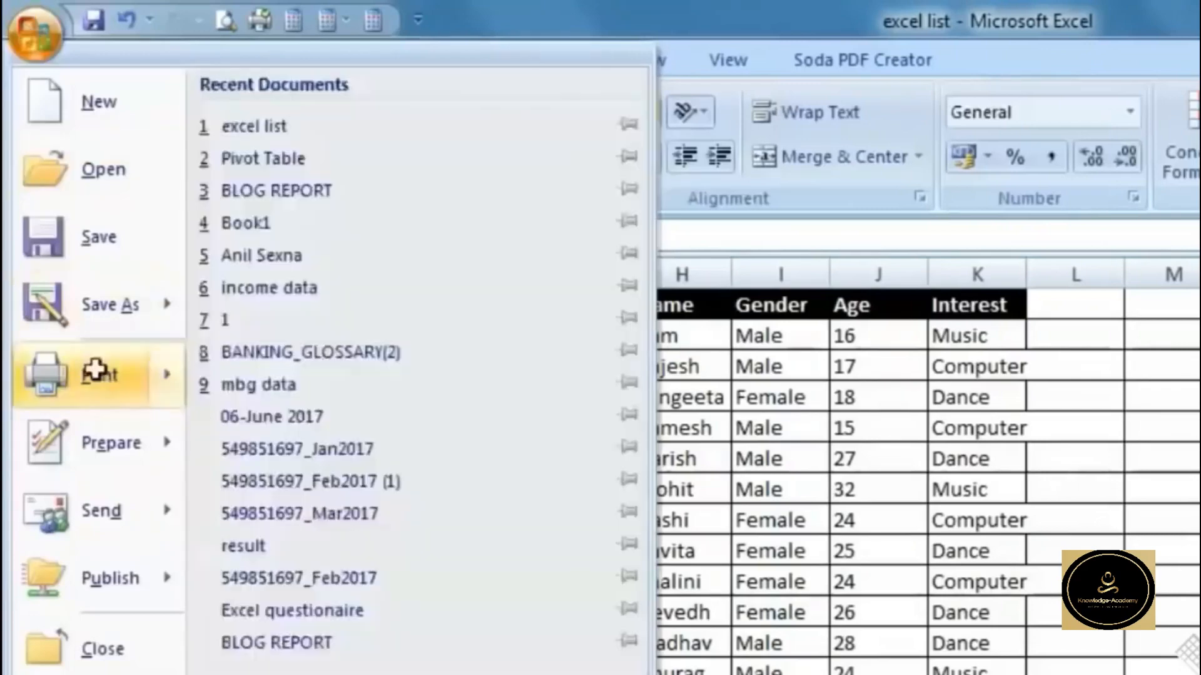
click(99, 375)
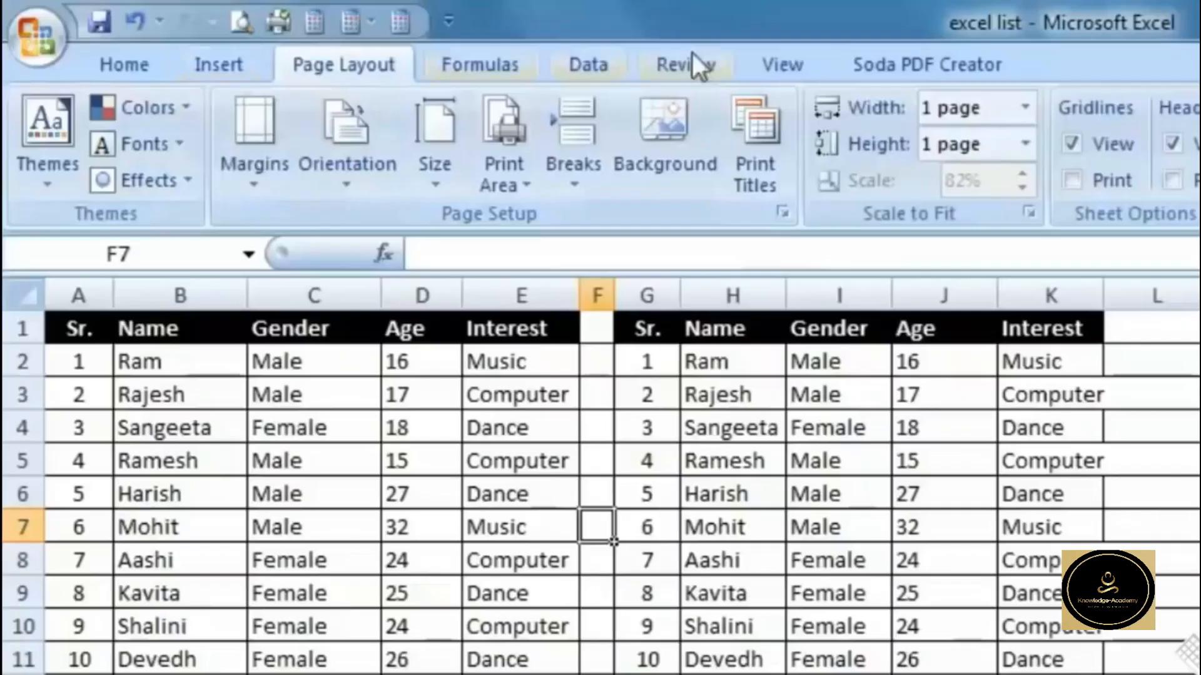
Switch the worksheet to Page Layout view and select cell E9
click(782, 62)
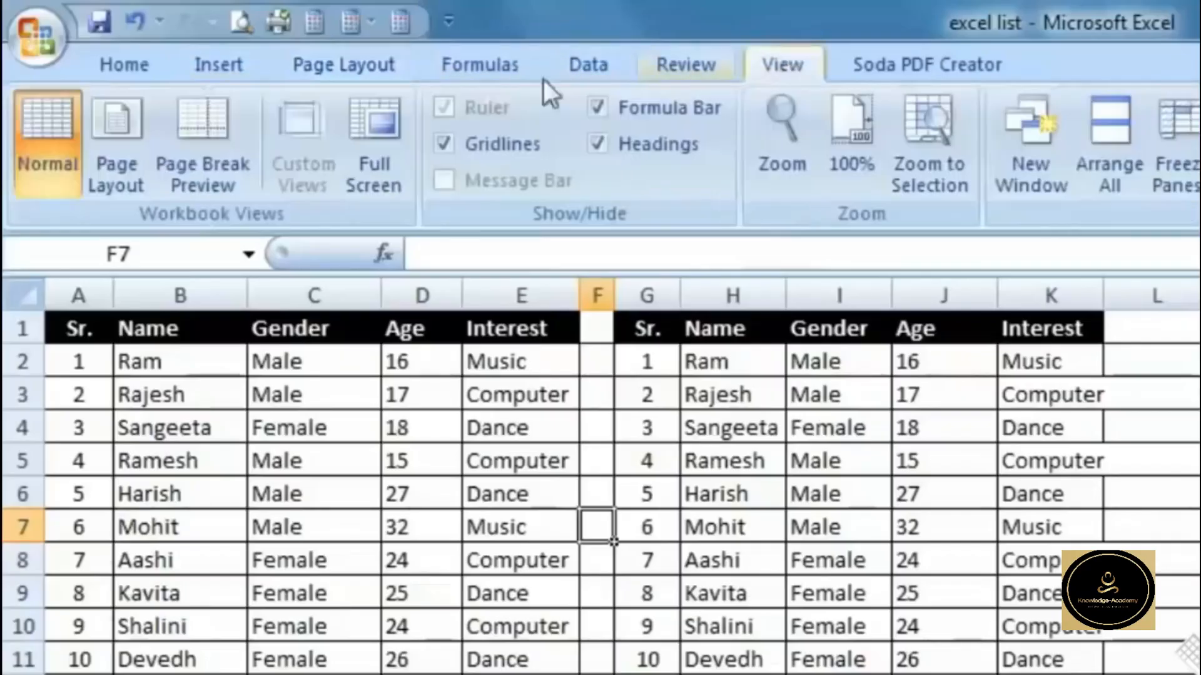
click(113, 165)
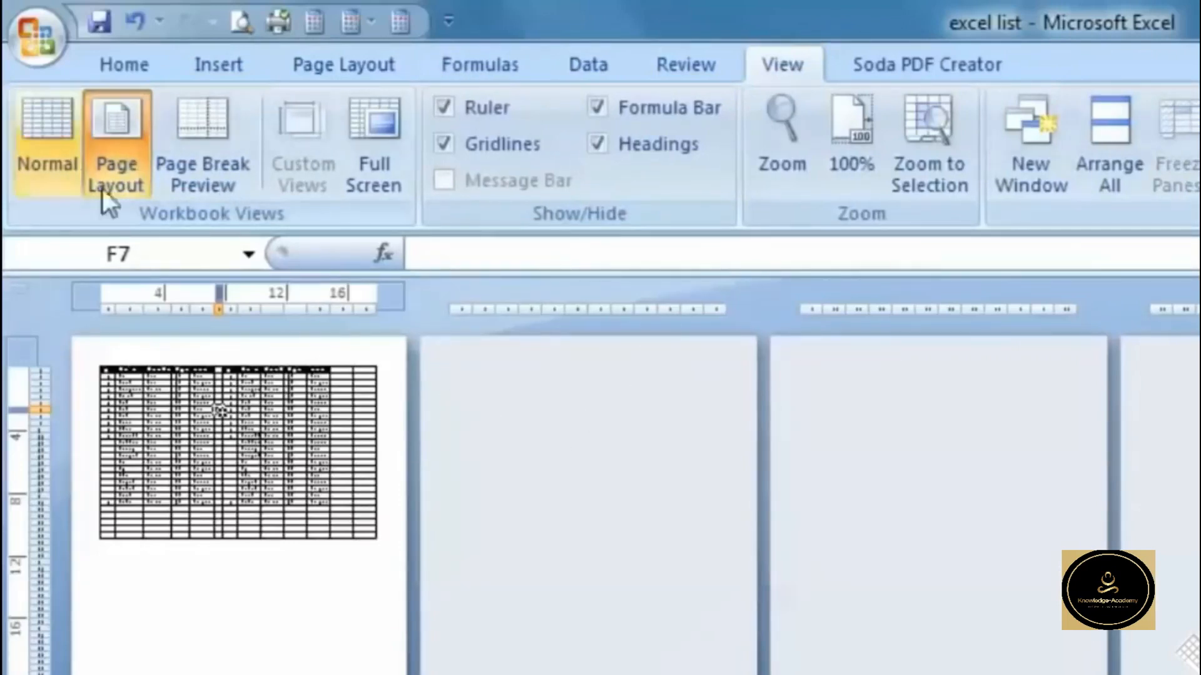
click(203, 423)
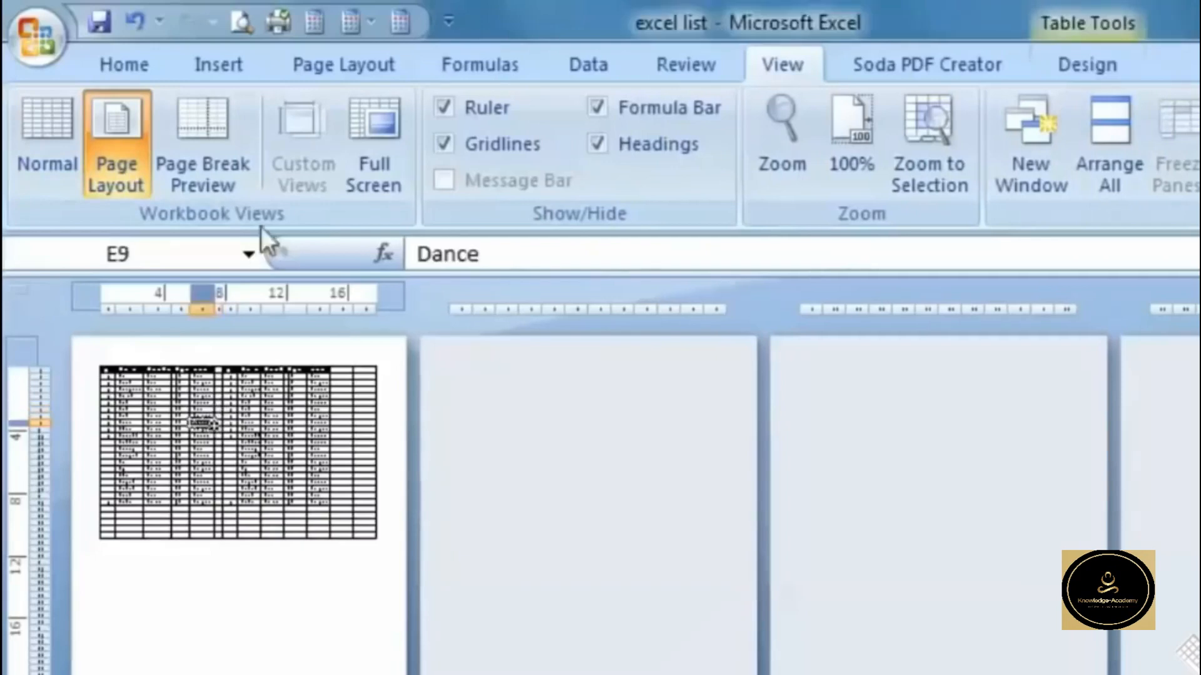
Replace the fit-to-page scaling with a percentage adjustment of normal size in the page setup, and return from print preview to the sheet
click(36, 35)
mouse_move(118, 414)
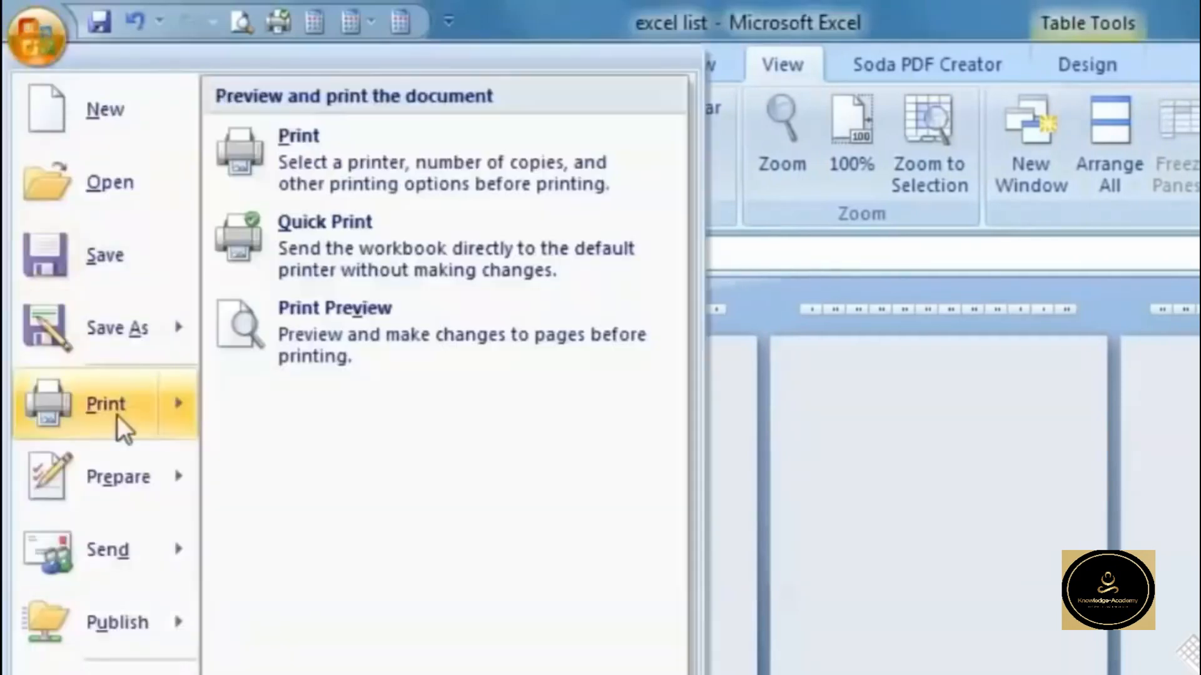
click(335, 313)
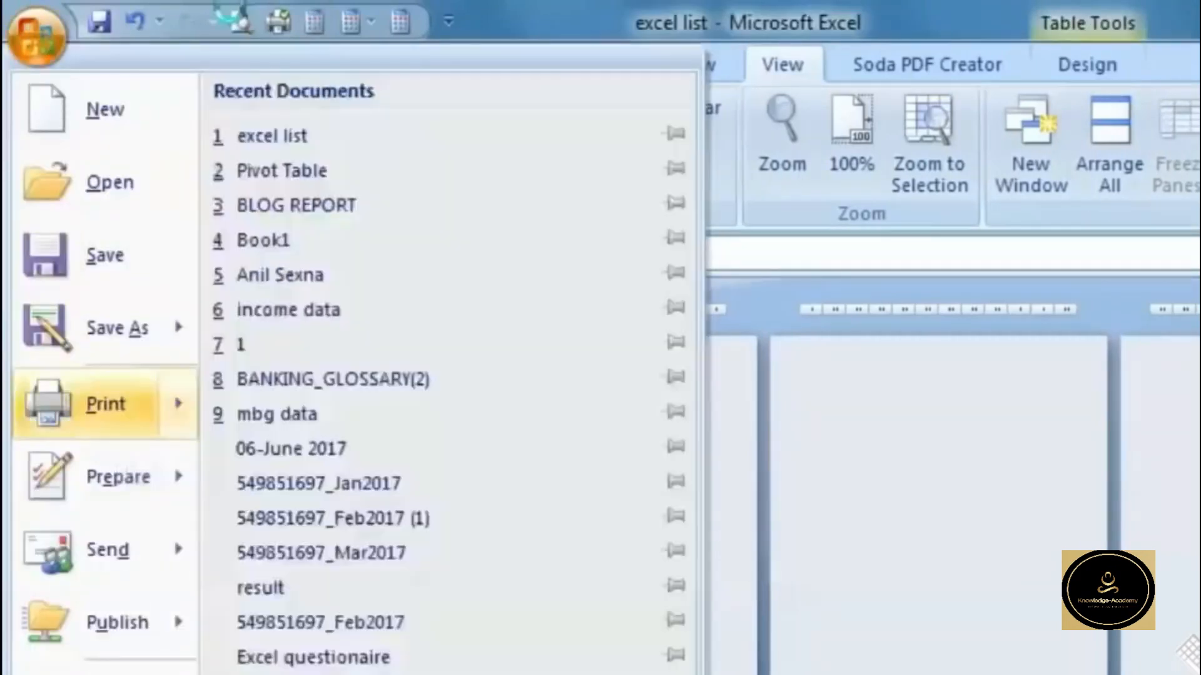
click(129, 188)
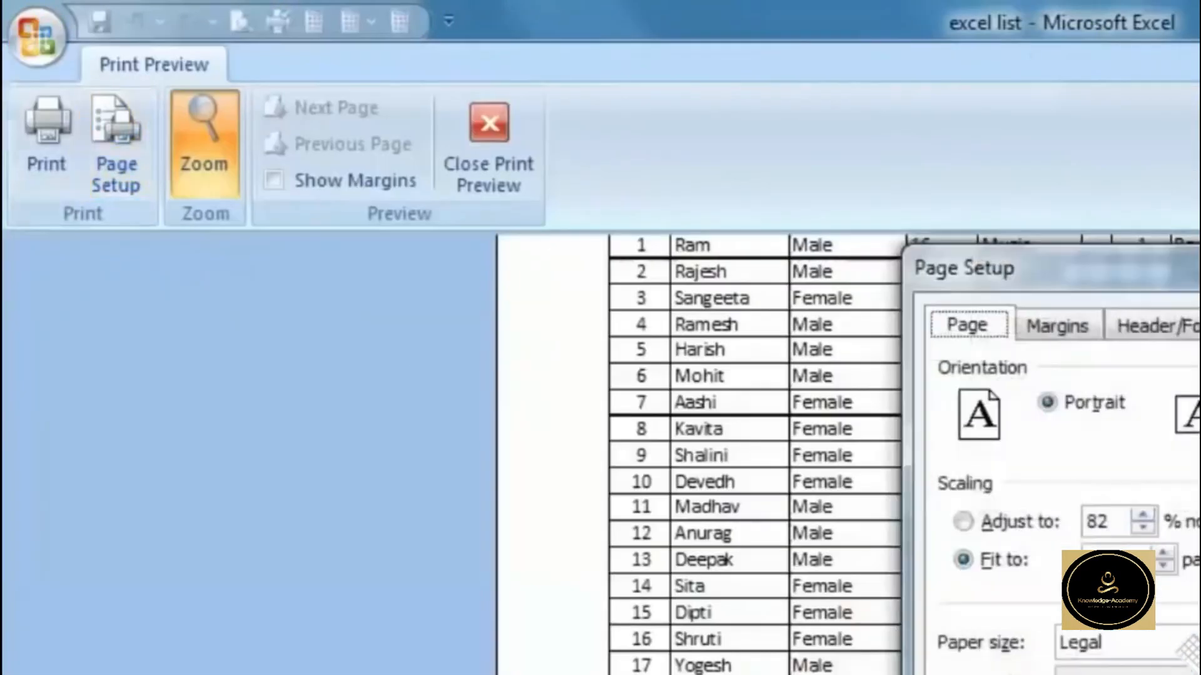
click(963, 520)
click(1144, 514)
click(1148, 513)
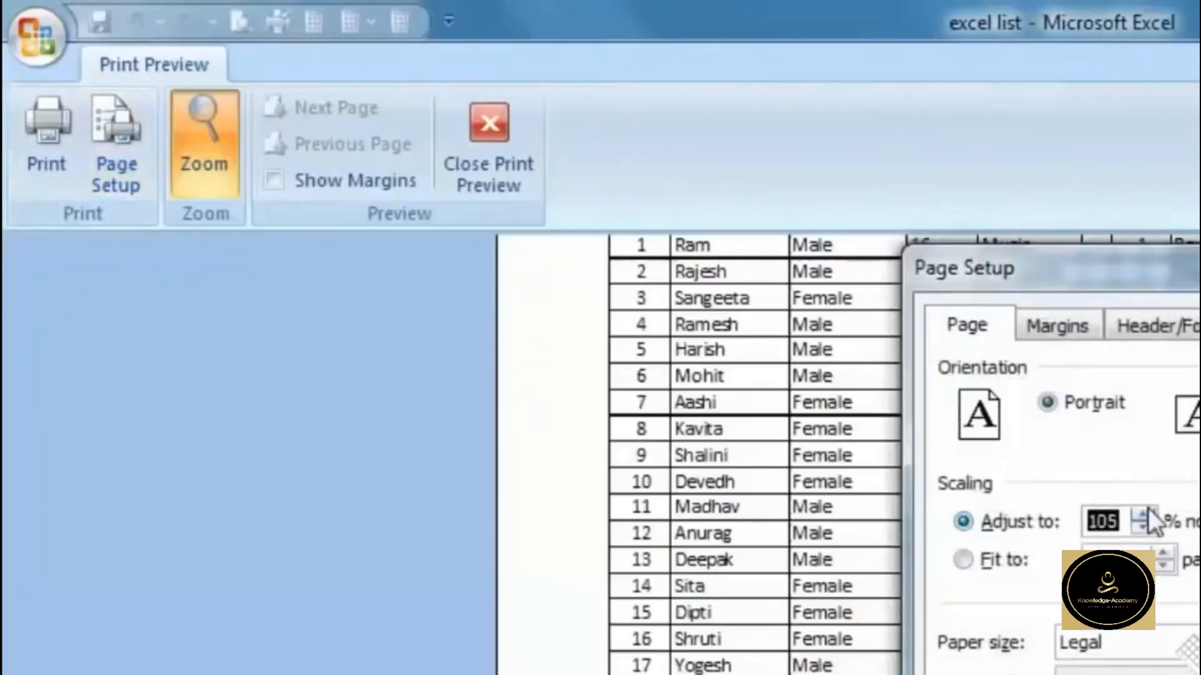
click(1147, 528)
key(Return)
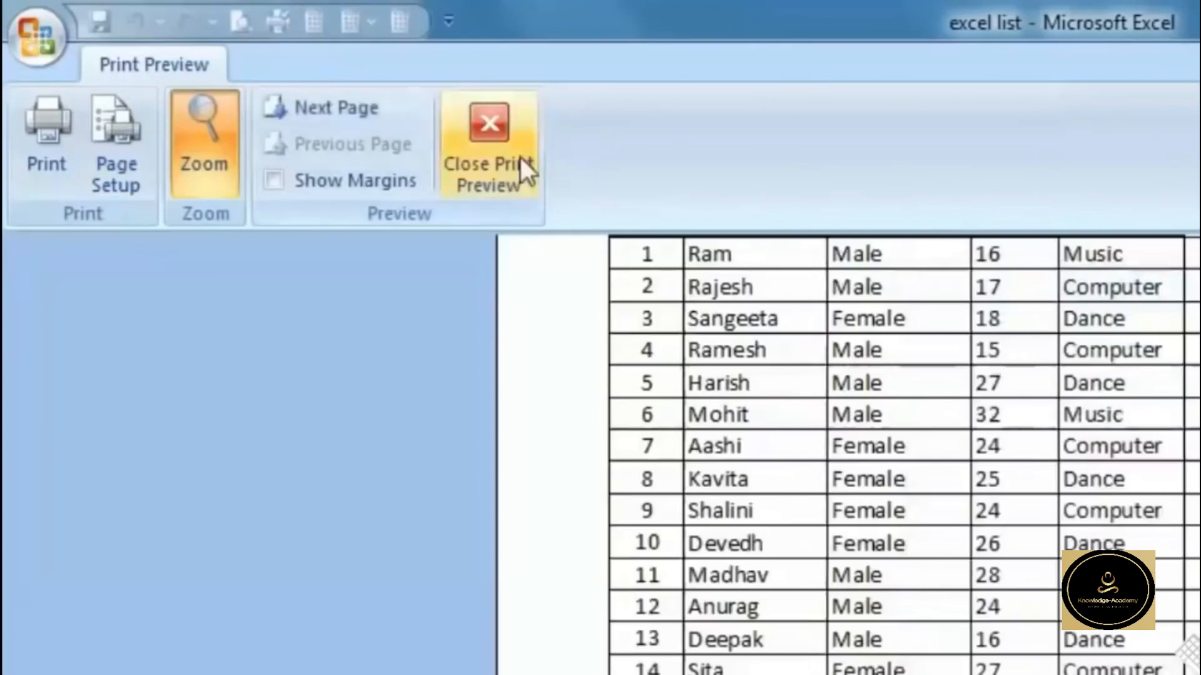
click(490, 164)
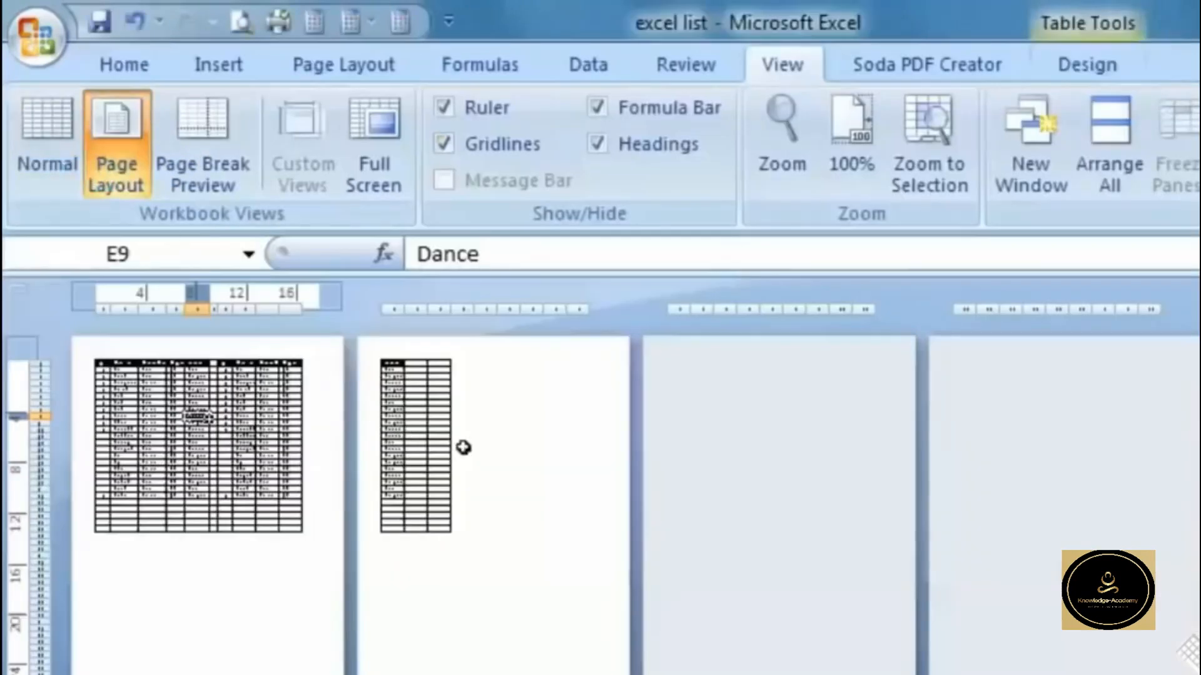
Examine how the sheet divides into pages in Page Layout view by selecting blank cells on different pages
click(533, 457)
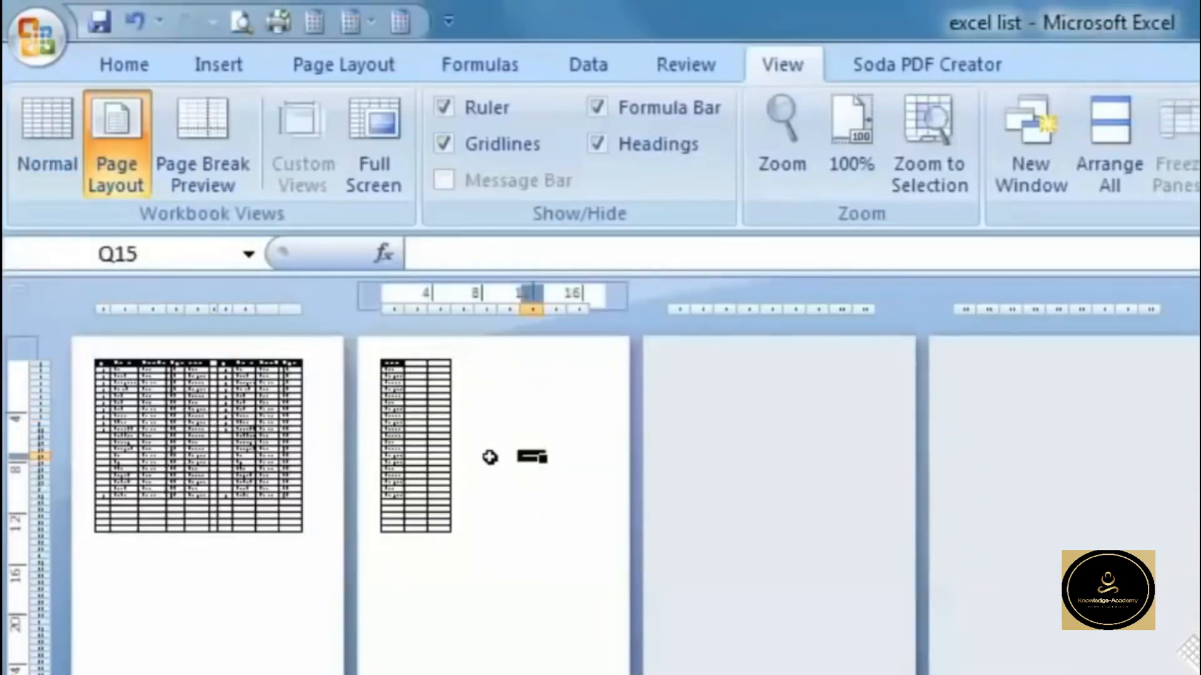
click(176, 603)
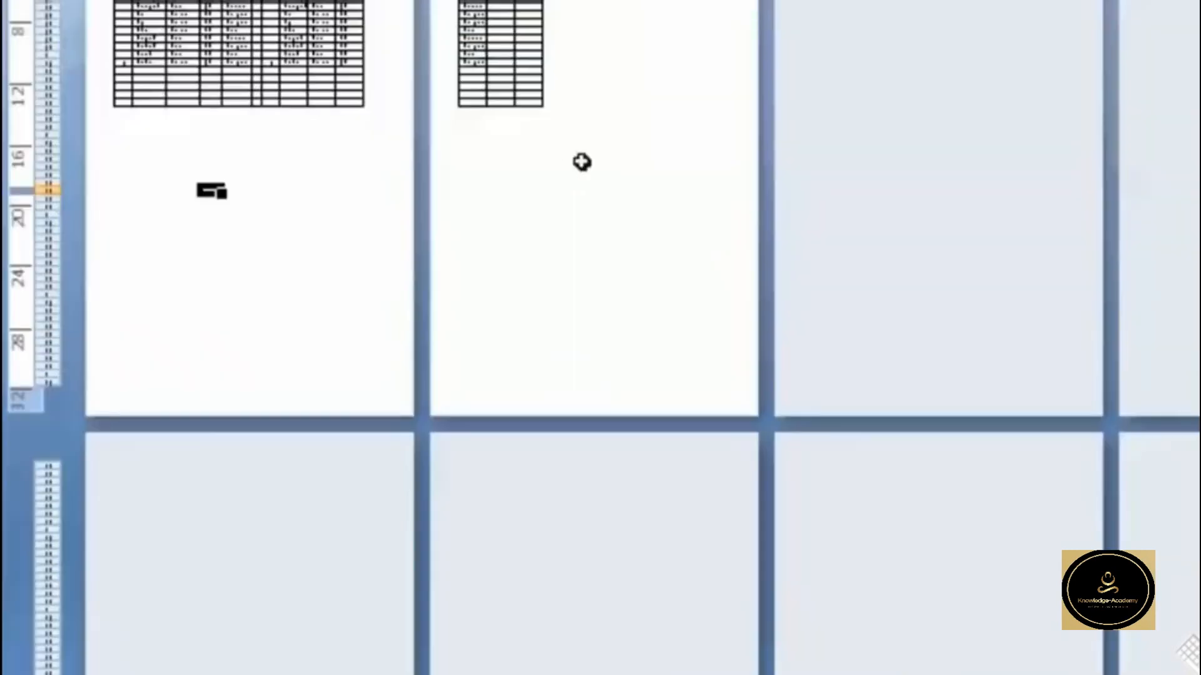
click(582, 162)
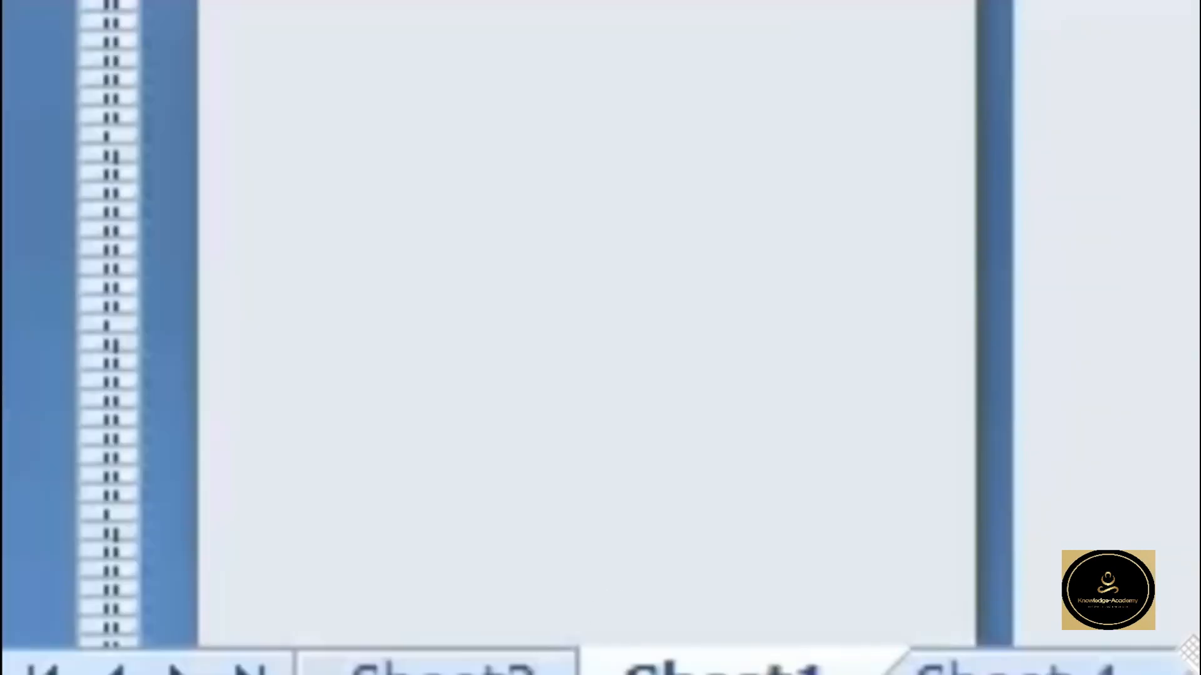
click(612, 431)
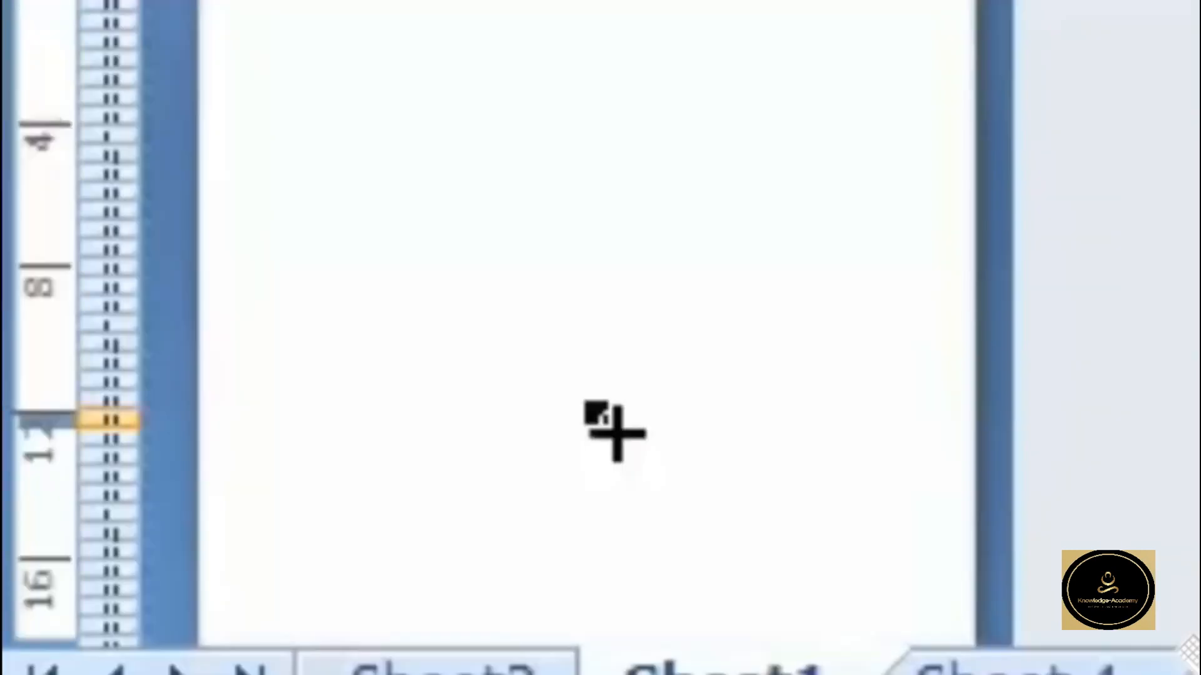
click(744, 306)
click(678, 235)
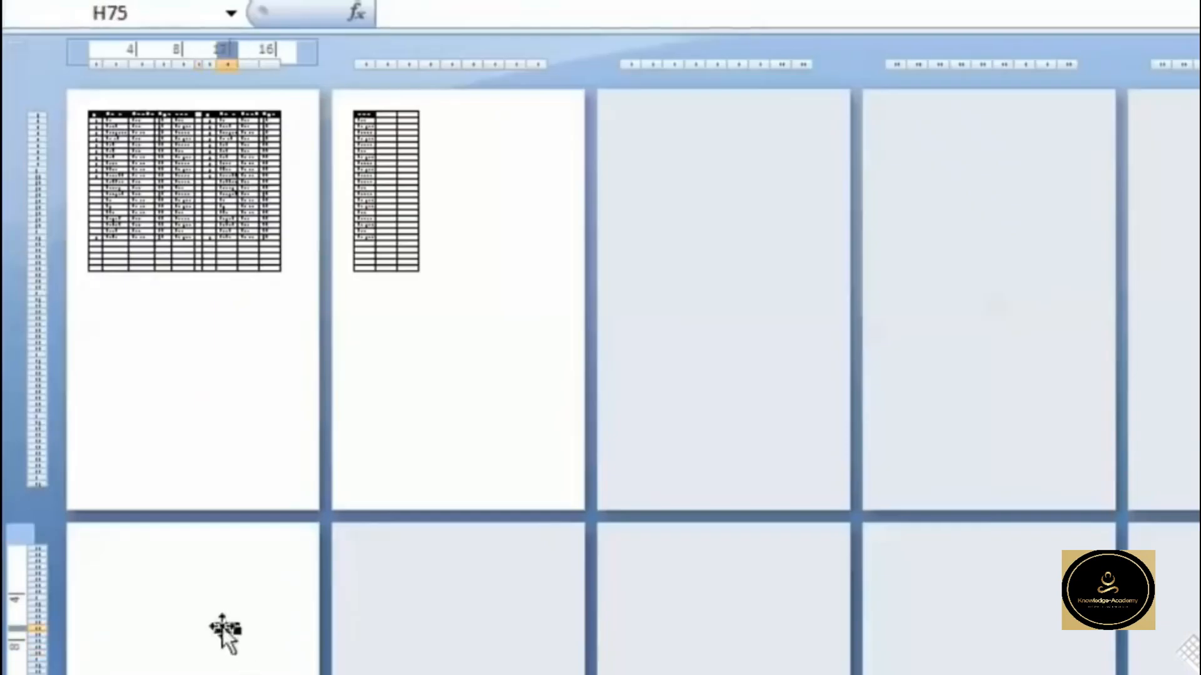
Examine how the sheet's tables are divided across the pages in the page layout view
click(481, 351)
drag(245, 341, 248, 337)
click(473, 323)
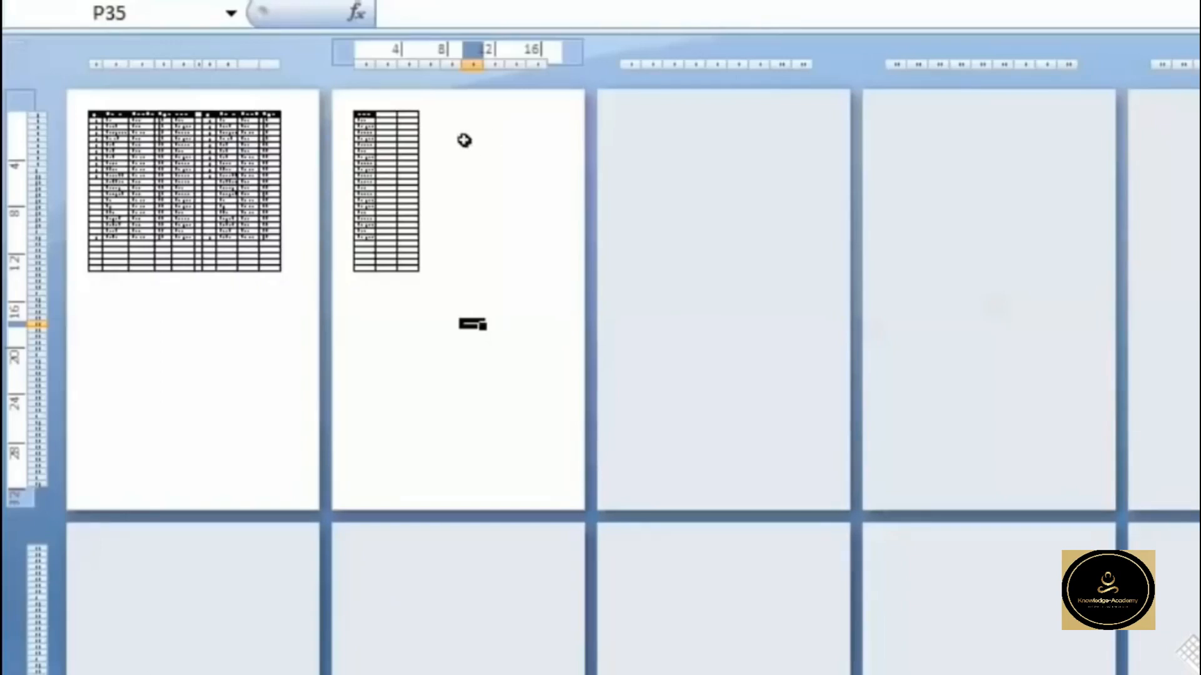
scroll(472, 323, up, 8)
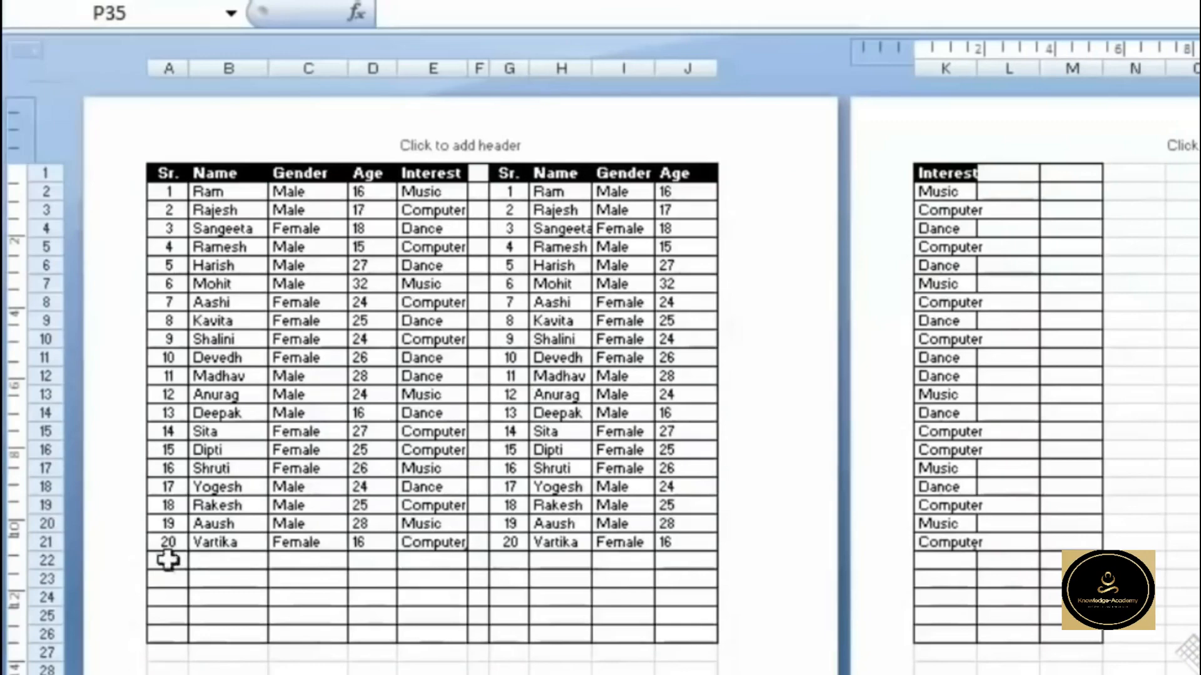
Try limiting the print range to page 2 only, restore it to all pages, and leave the print settings
key(ctrl+p)
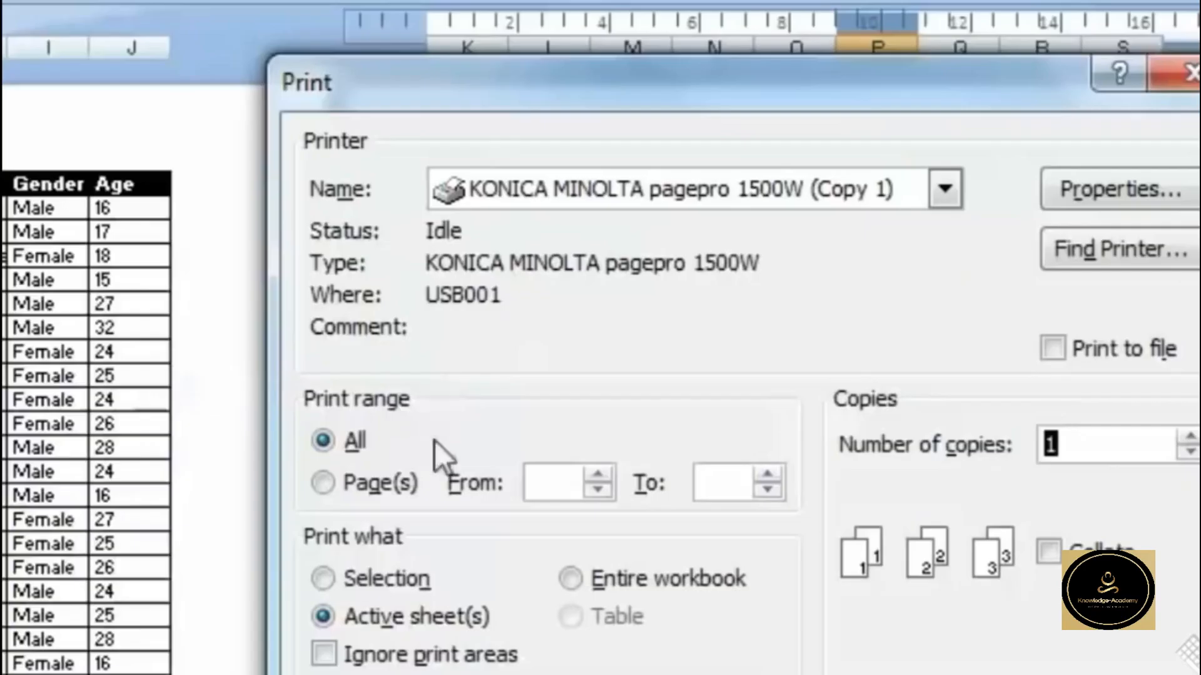
click(323, 482)
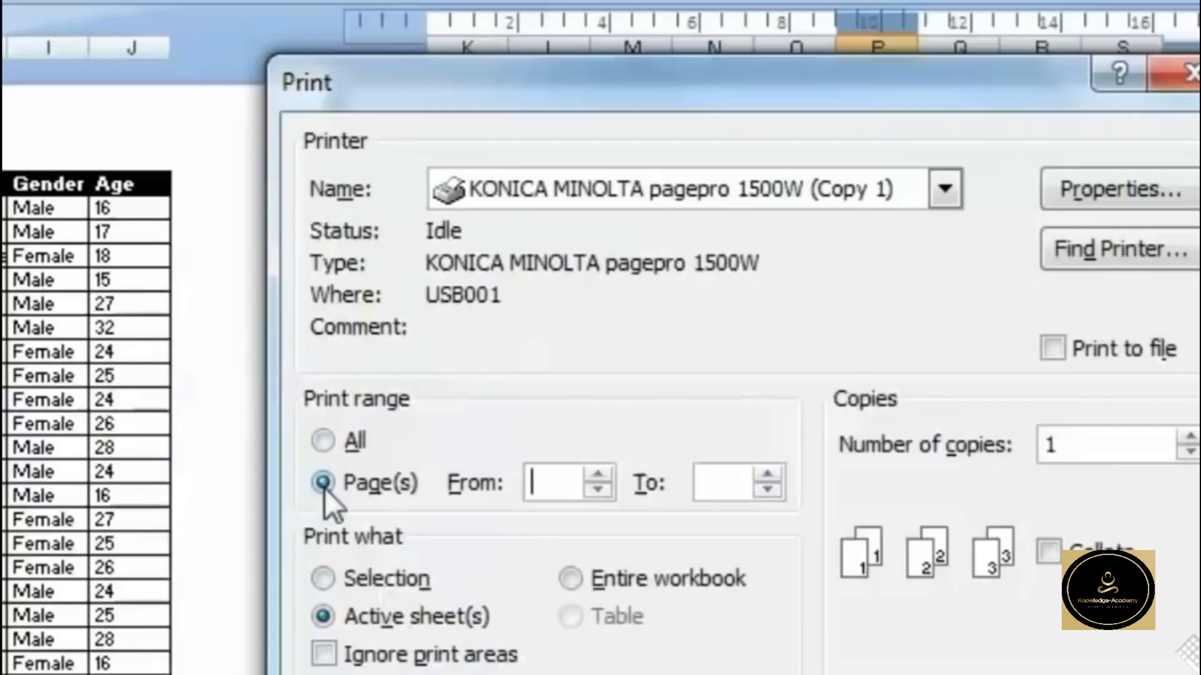
click(600, 473)
click(599, 473)
click(768, 474)
click(768, 474)
click(767, 475)
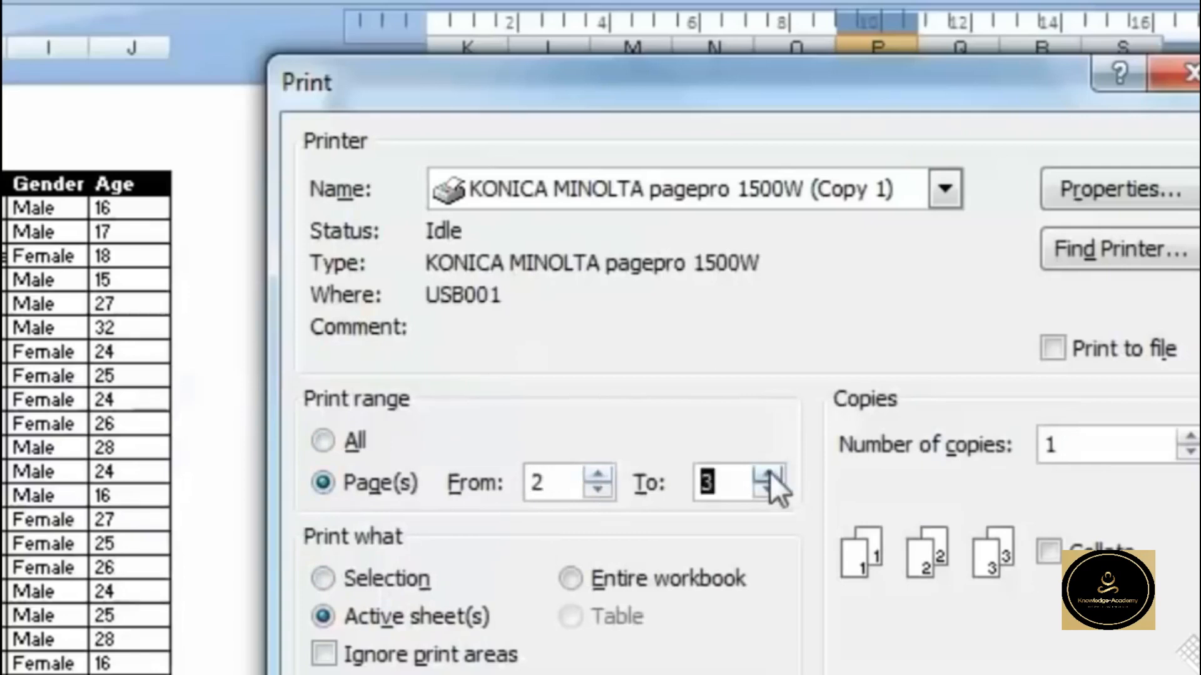
click(768, 489)
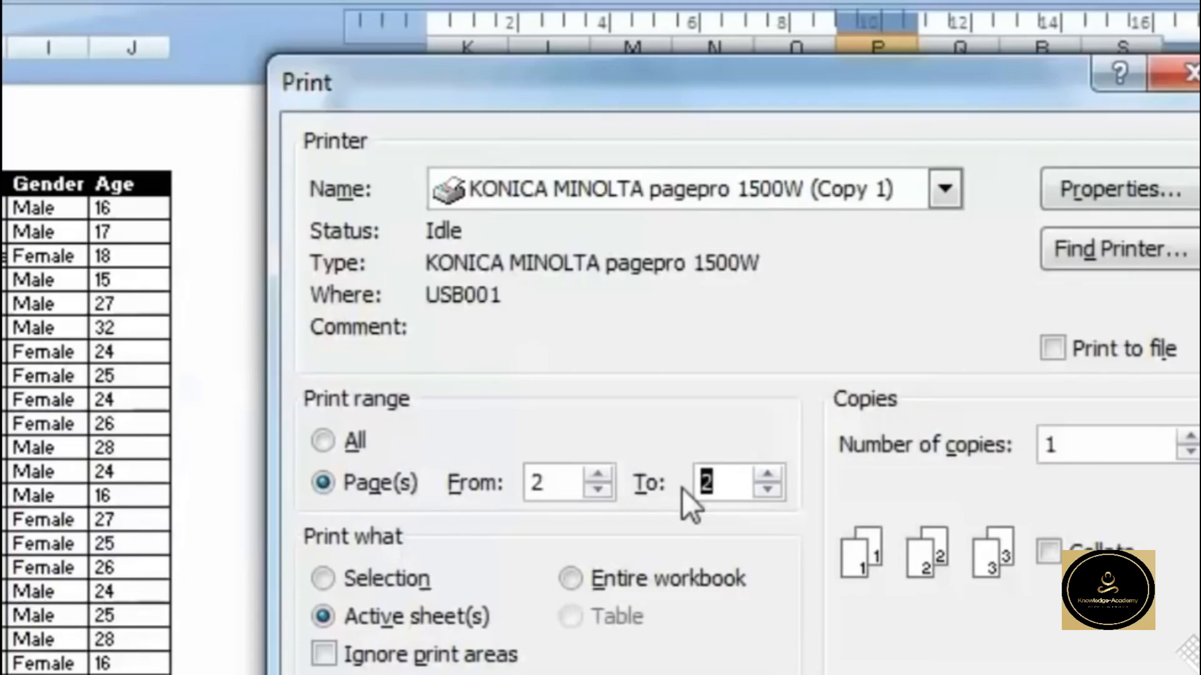
click(323, 440)
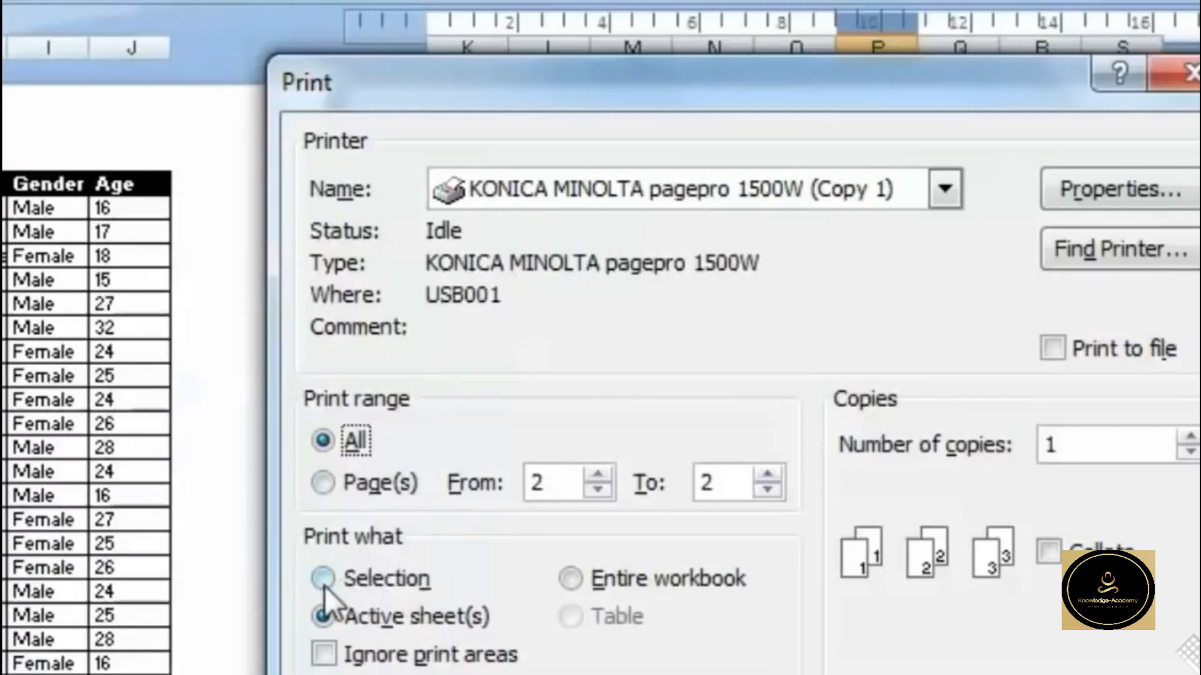
click(343, 674)
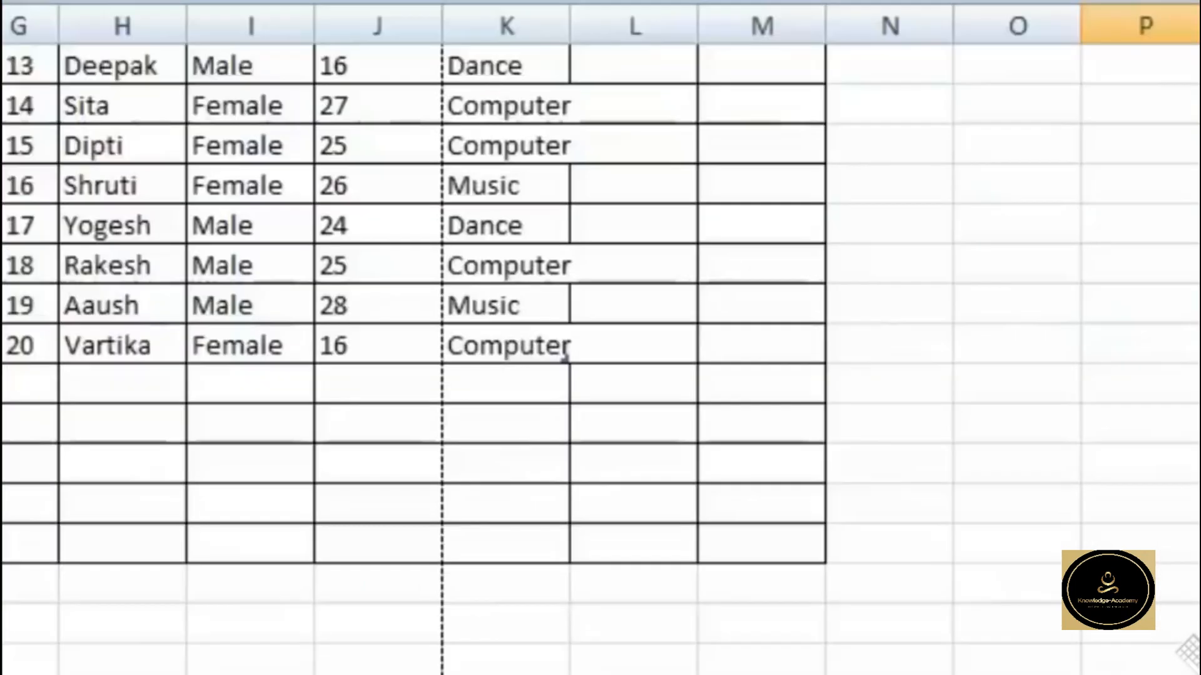
Preview the printout of only the selected range A2:E8, and close the preview
scroll(565, 358, up, 5)
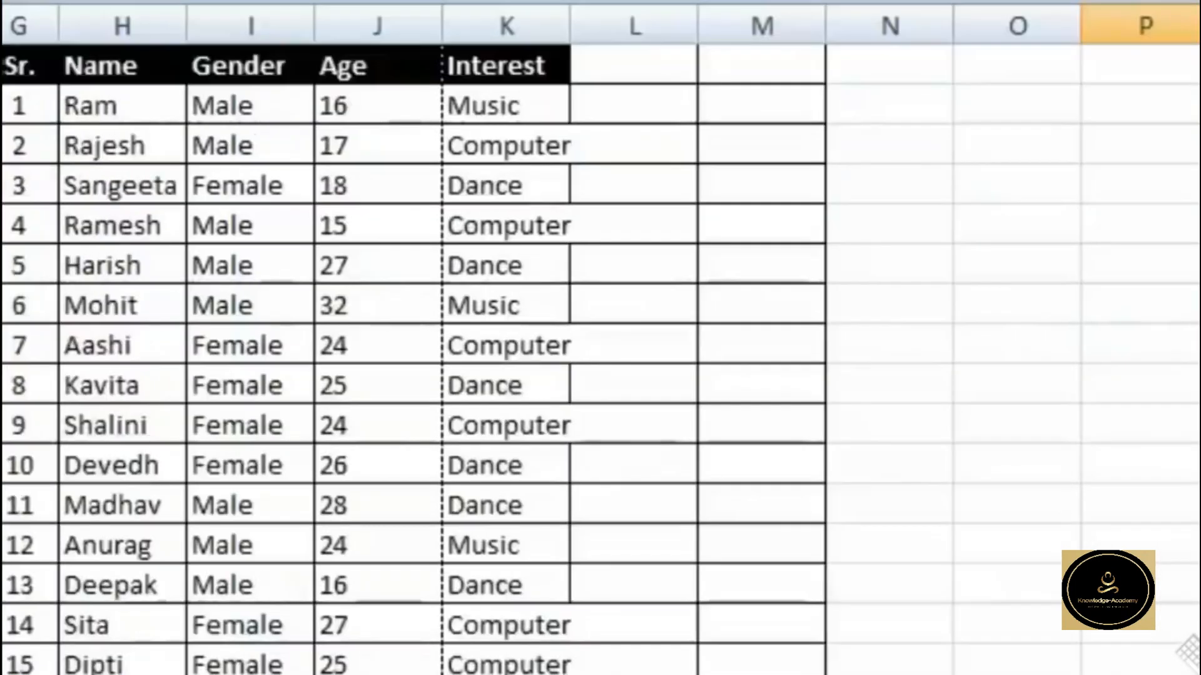
drag(306, 304, 402, 430)
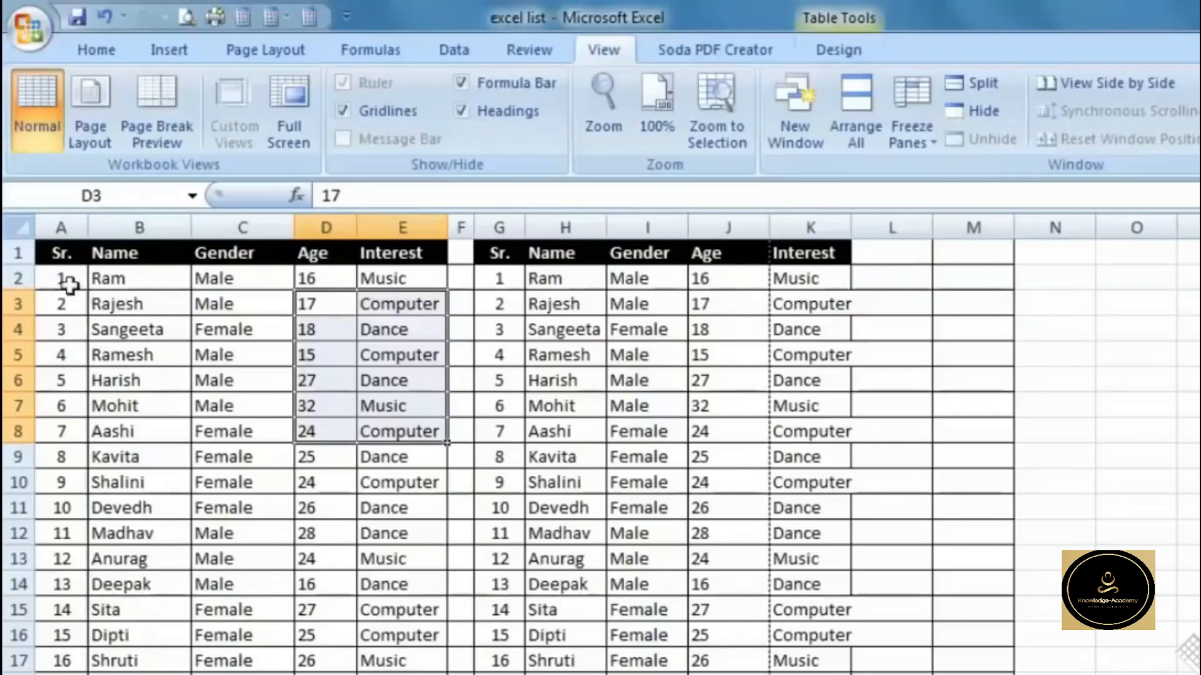
drag(66, 278, 383, 431)
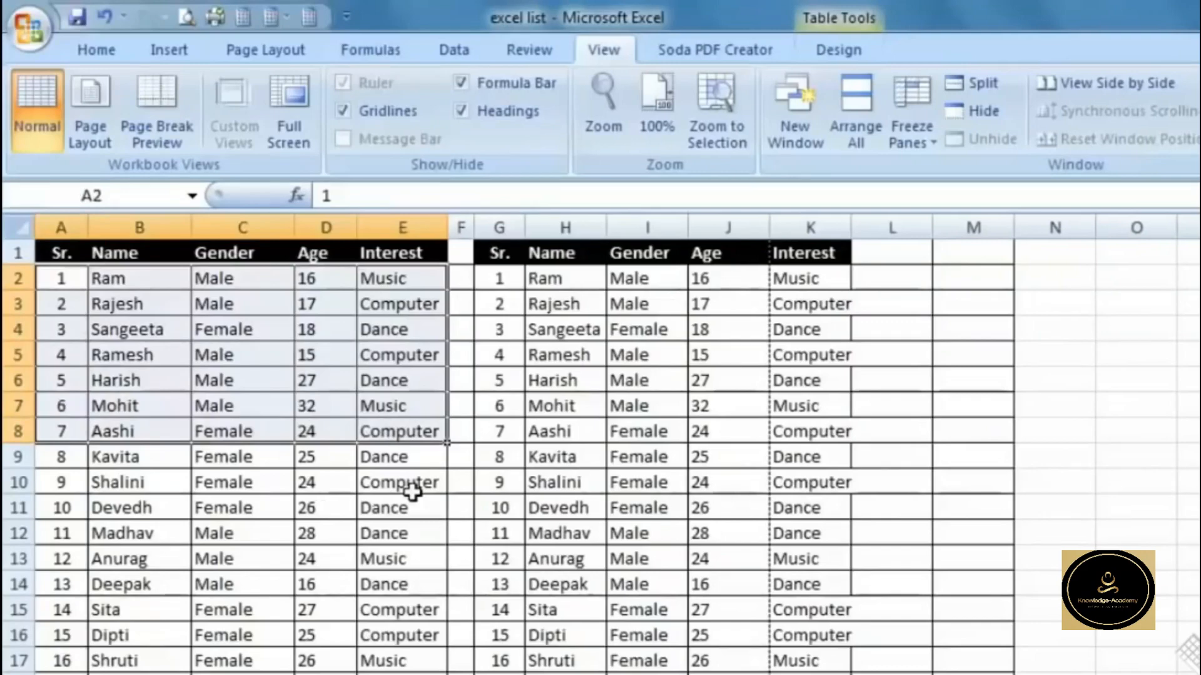
key(ctrl+p)
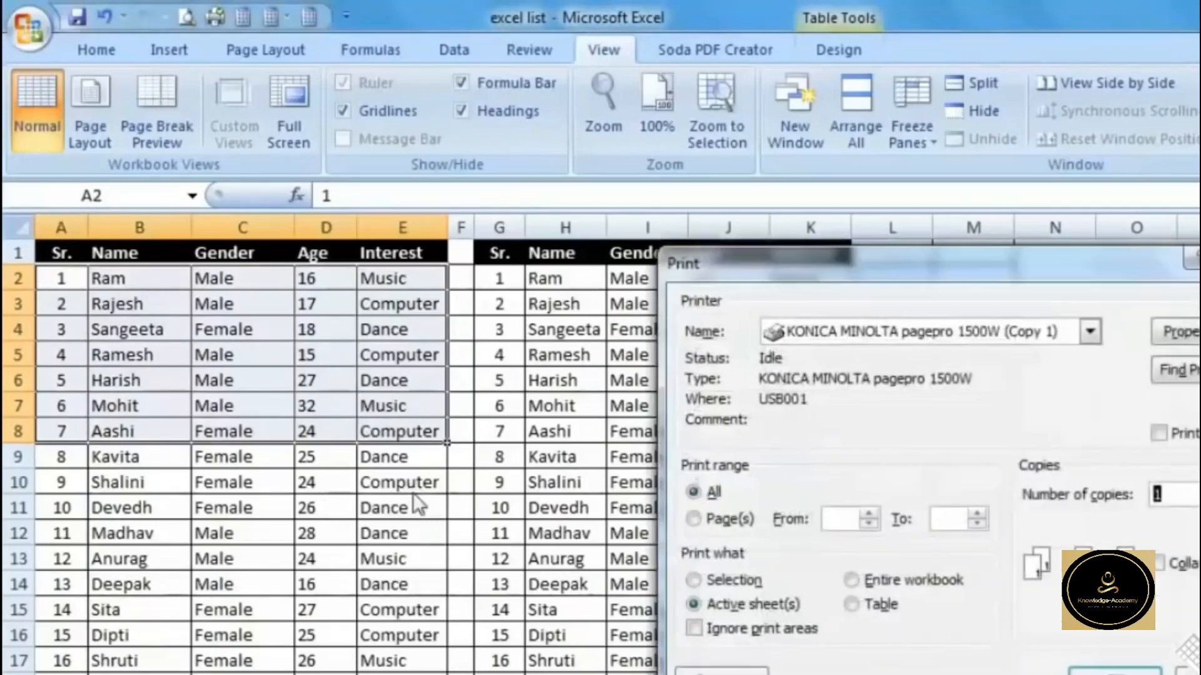
click(726, 579)
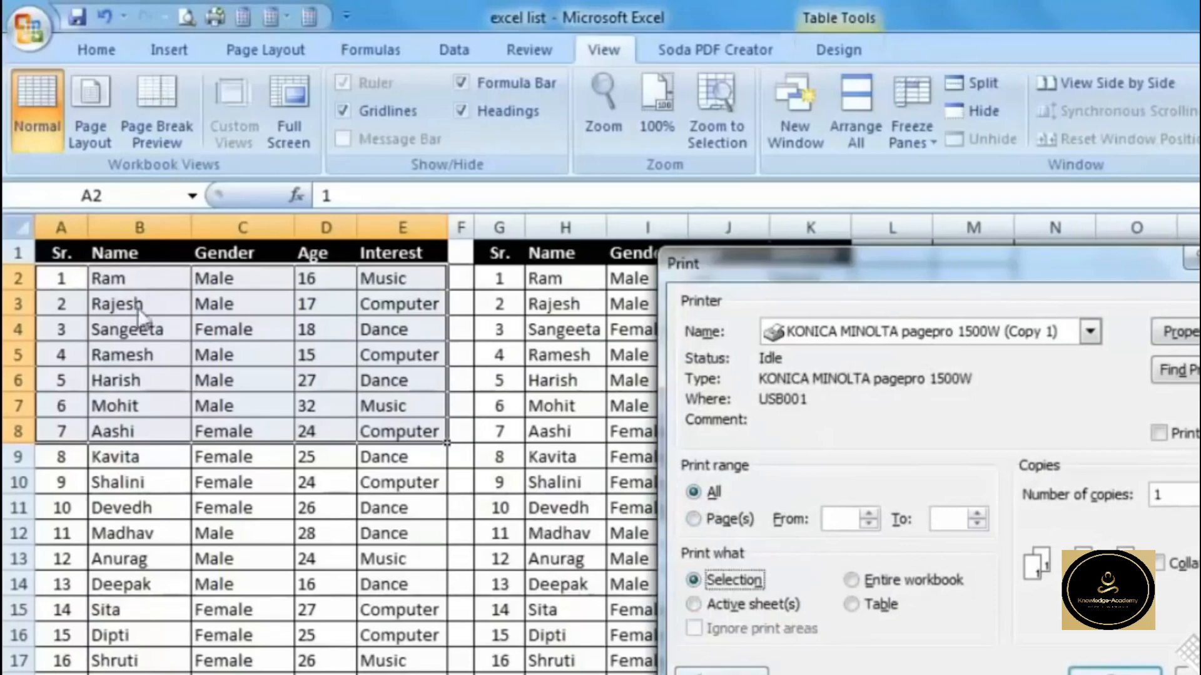
click(721, 671)
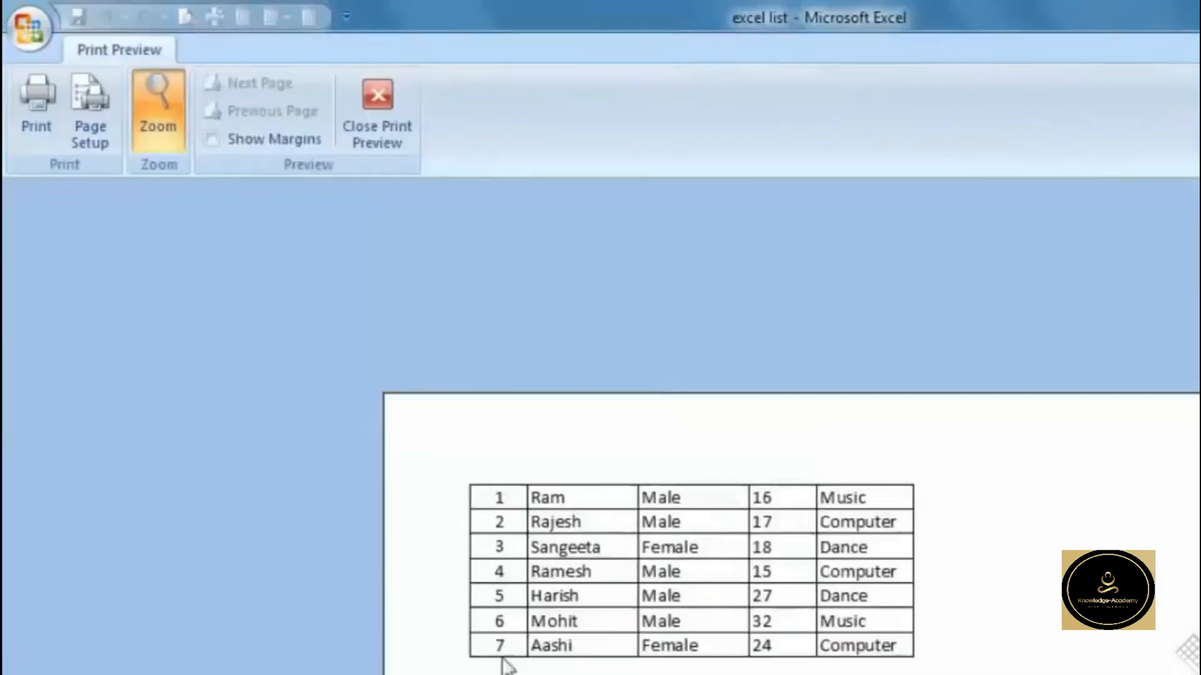
click(380, 113)
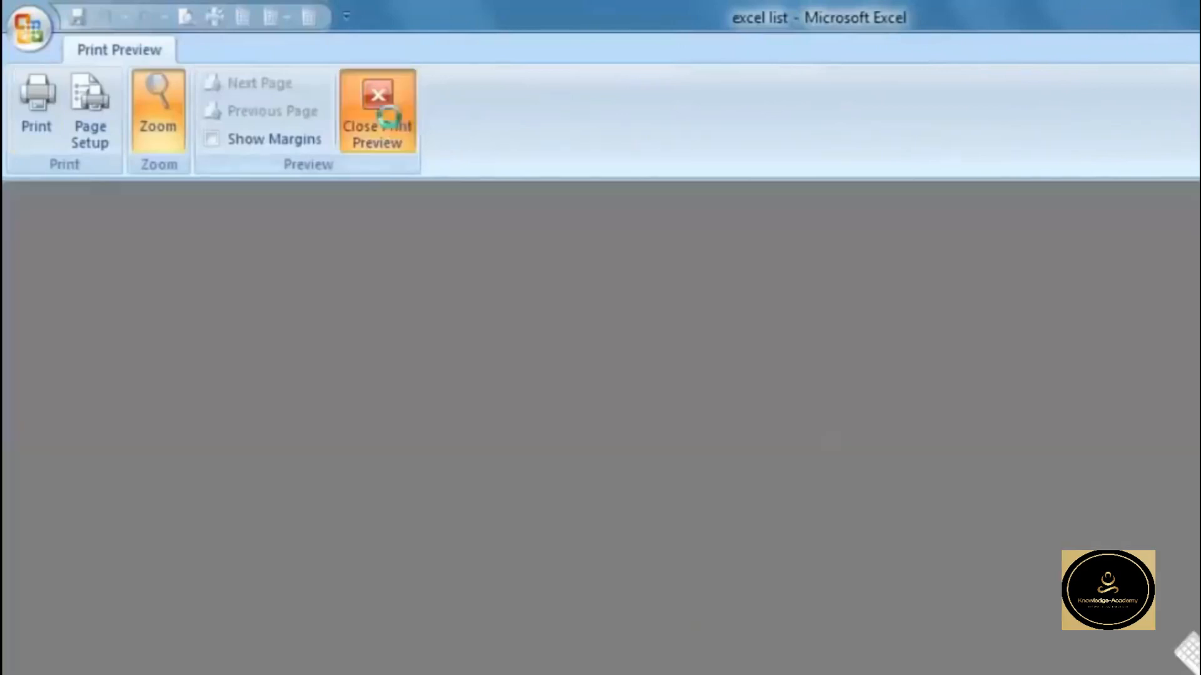
Choose the entire workbook as the print content instead of the selection and preview the printout
key(ctrl+p)
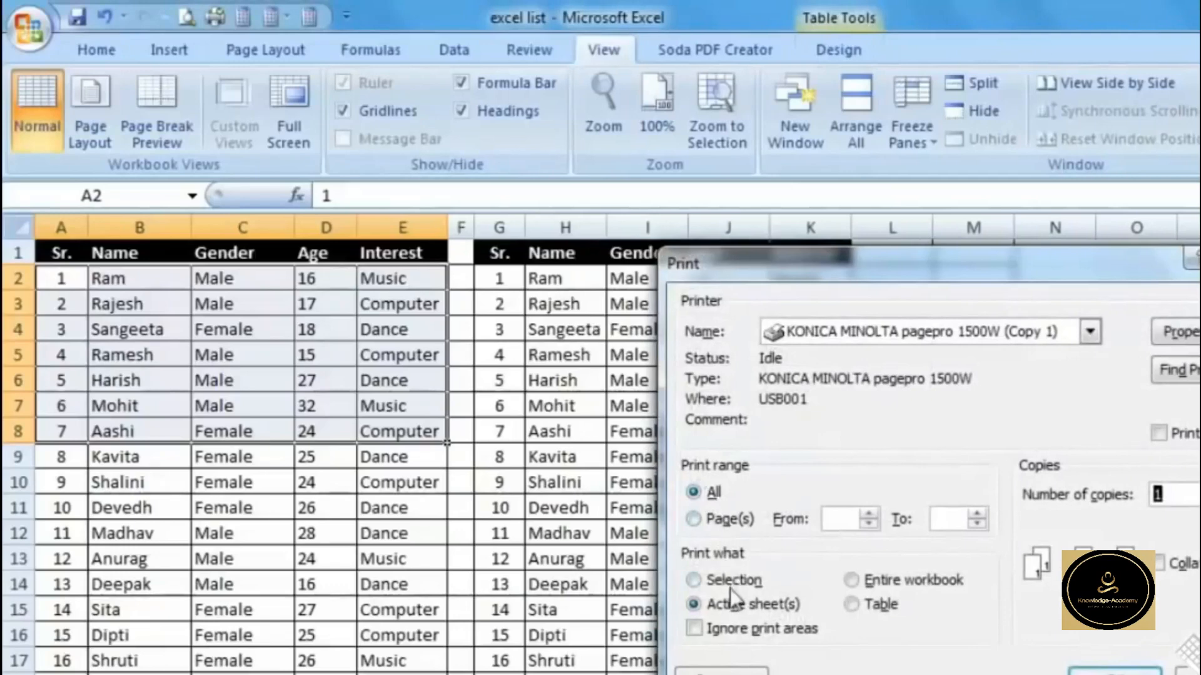
click(704, 580)
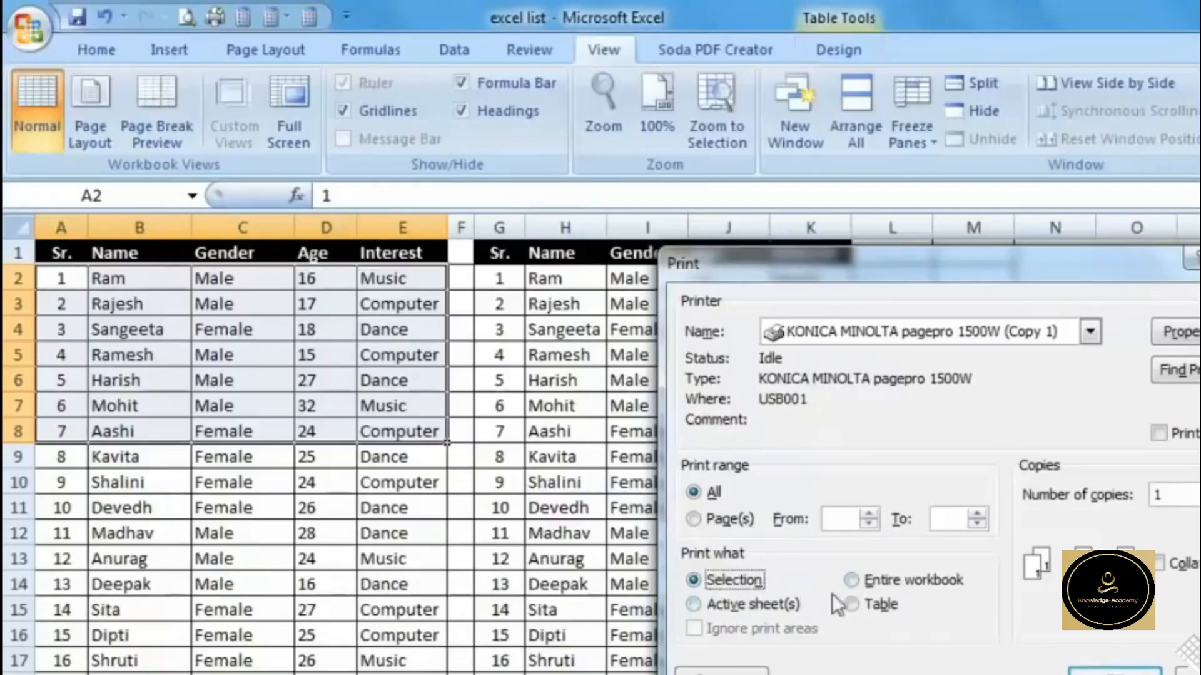
click(852, 579)
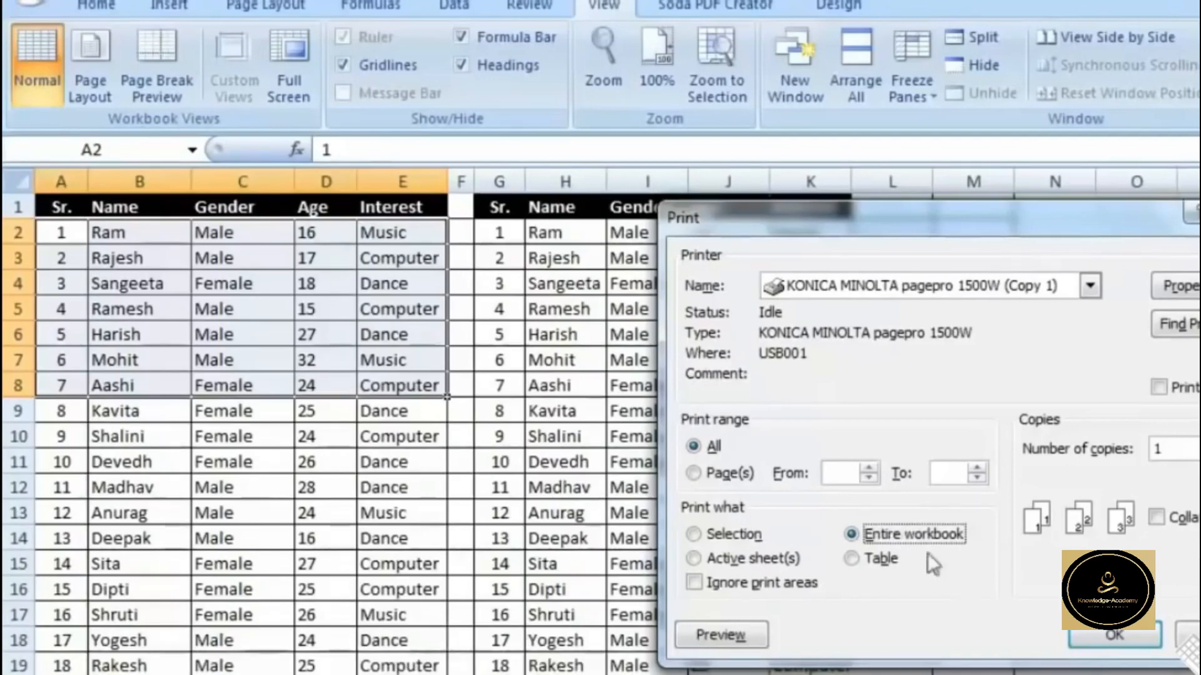
click(736, 643)
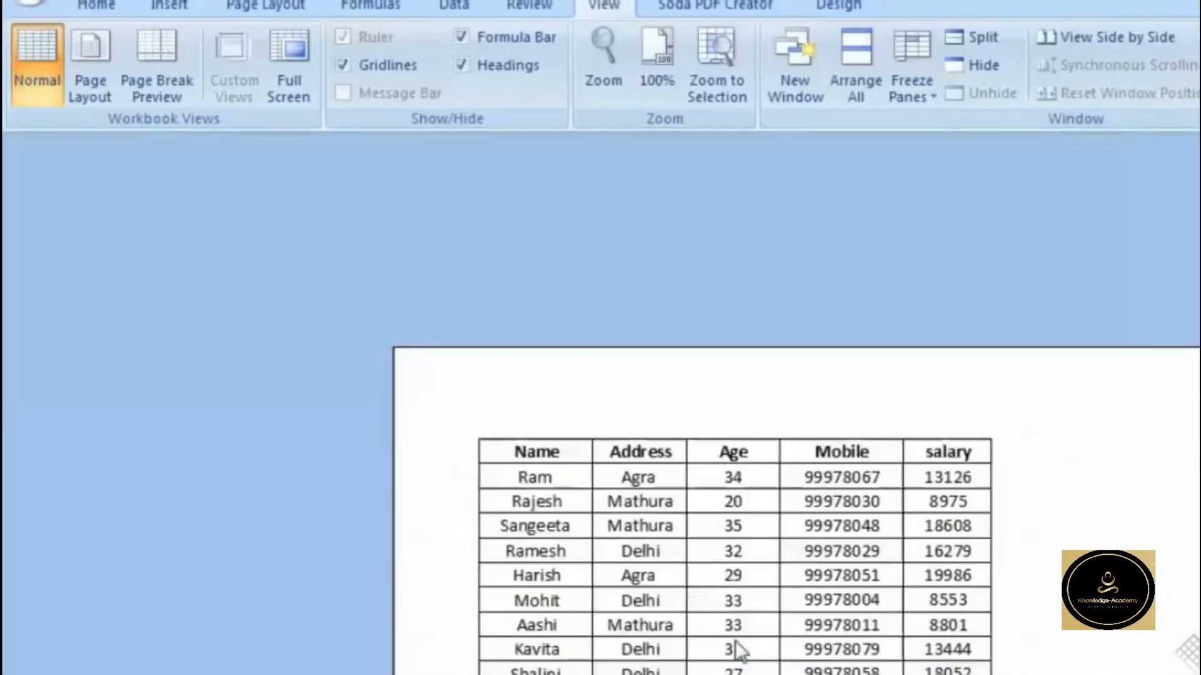
Examine the pages of the entire-workbook print preview at full-page and enlarged size, and close the preview
scroll(730, 560, down, 3)
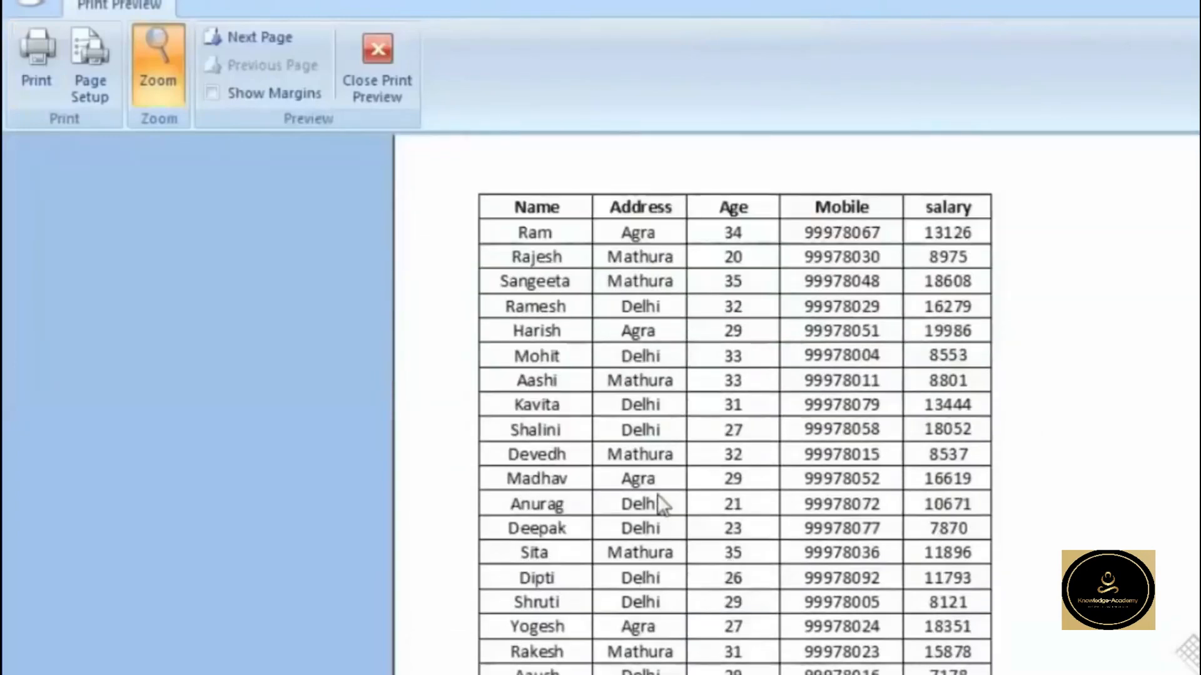
click(540, 554)
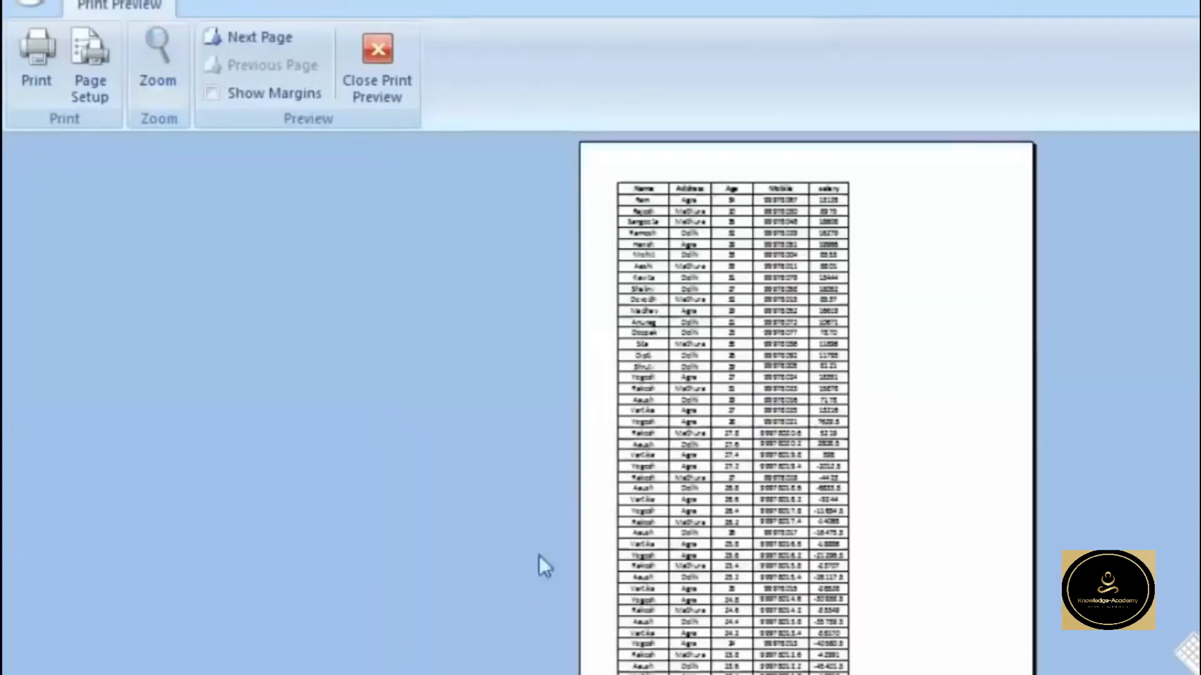
scroll(607, 509, down, 3)
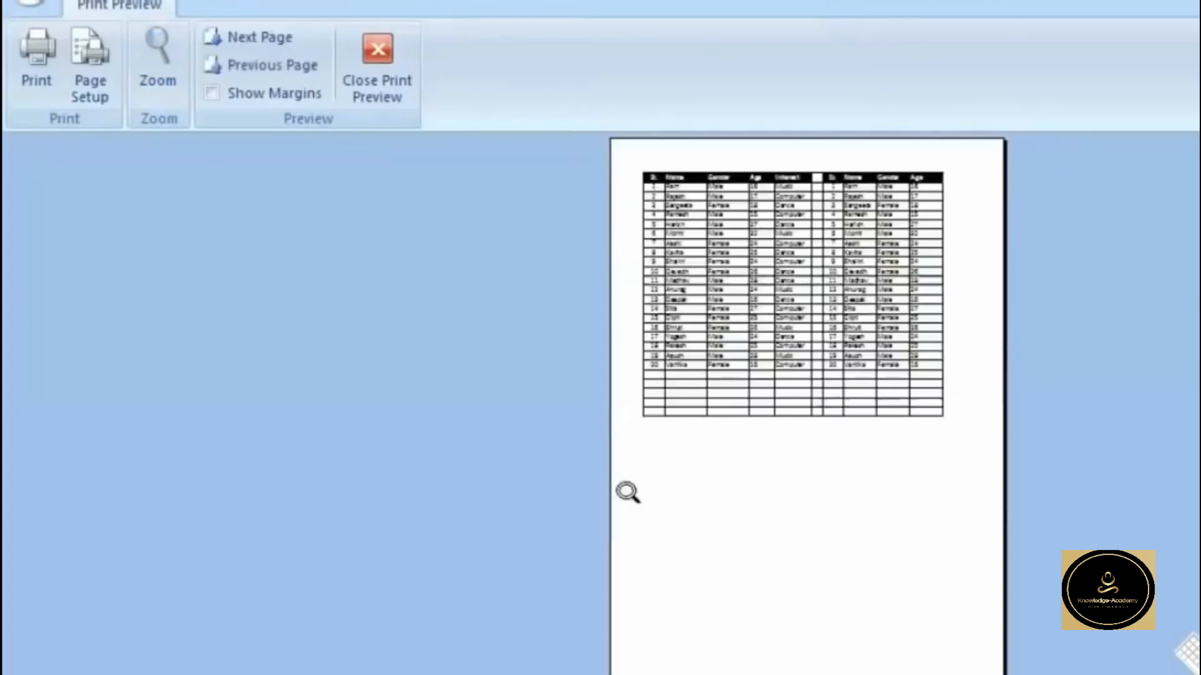
scroll(628, 490, up, 3)
click(706, 444)
scroll(783, 388, up, 5)
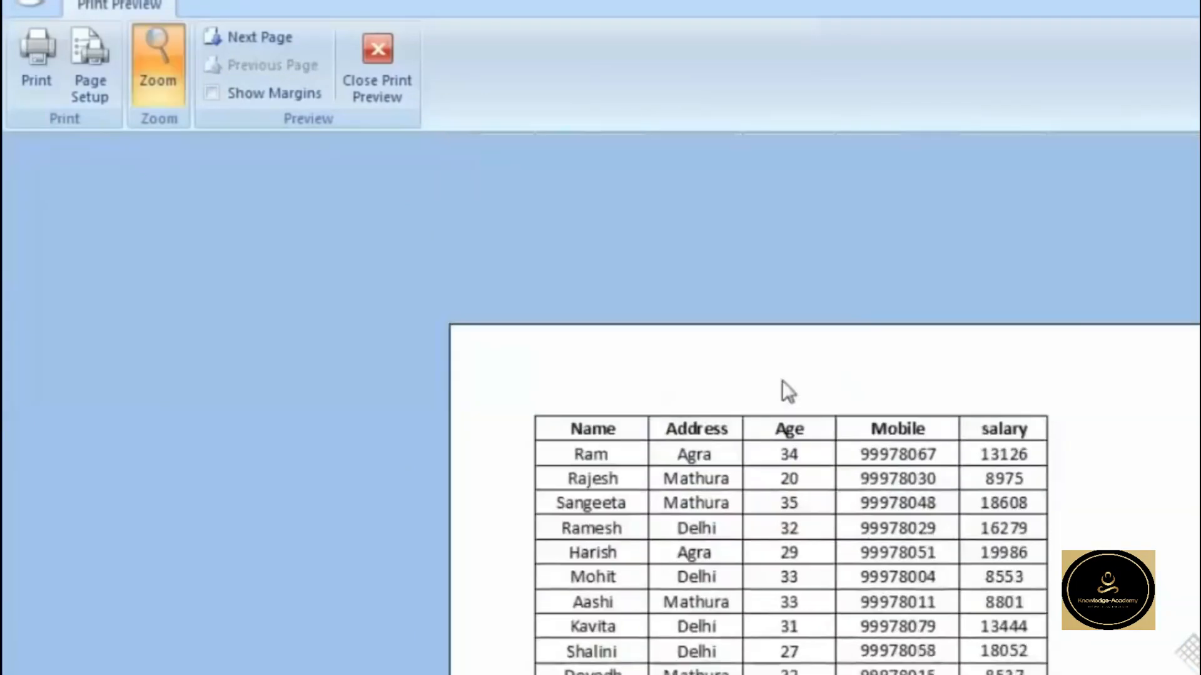
scroll(952, 496, down, 10)
click(907, 432)
scroll(906, 431, down, 3)
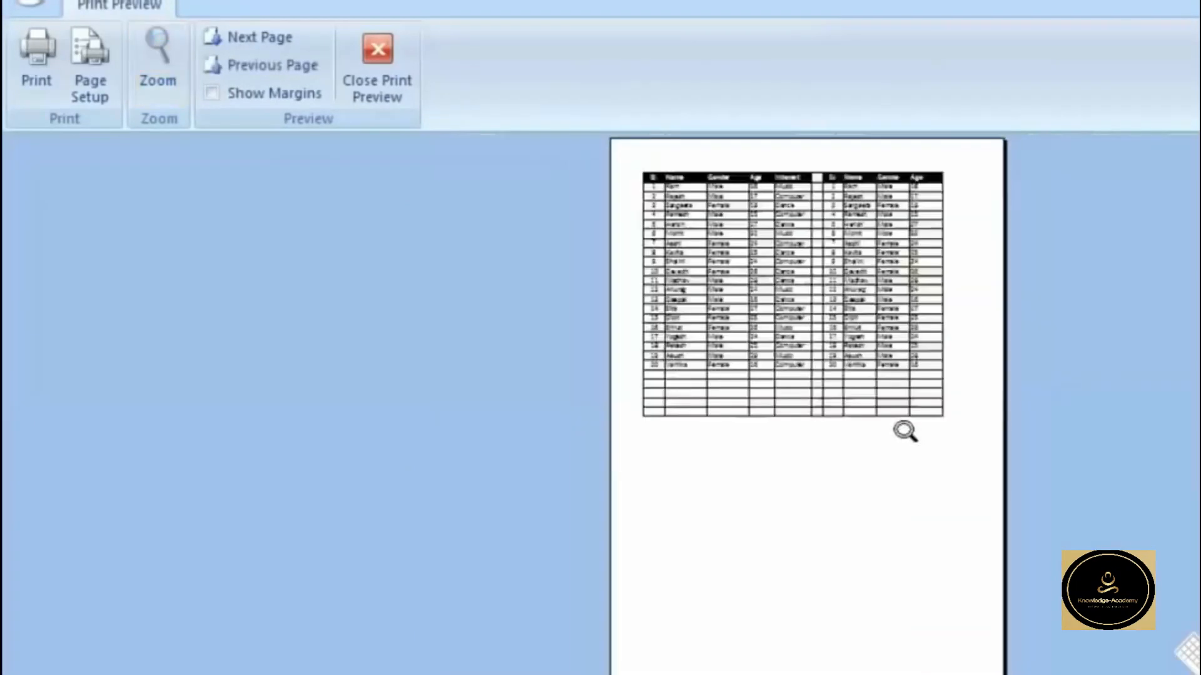
scroll(905, 426, up, 2)
scroll(777, 382, down, 1)
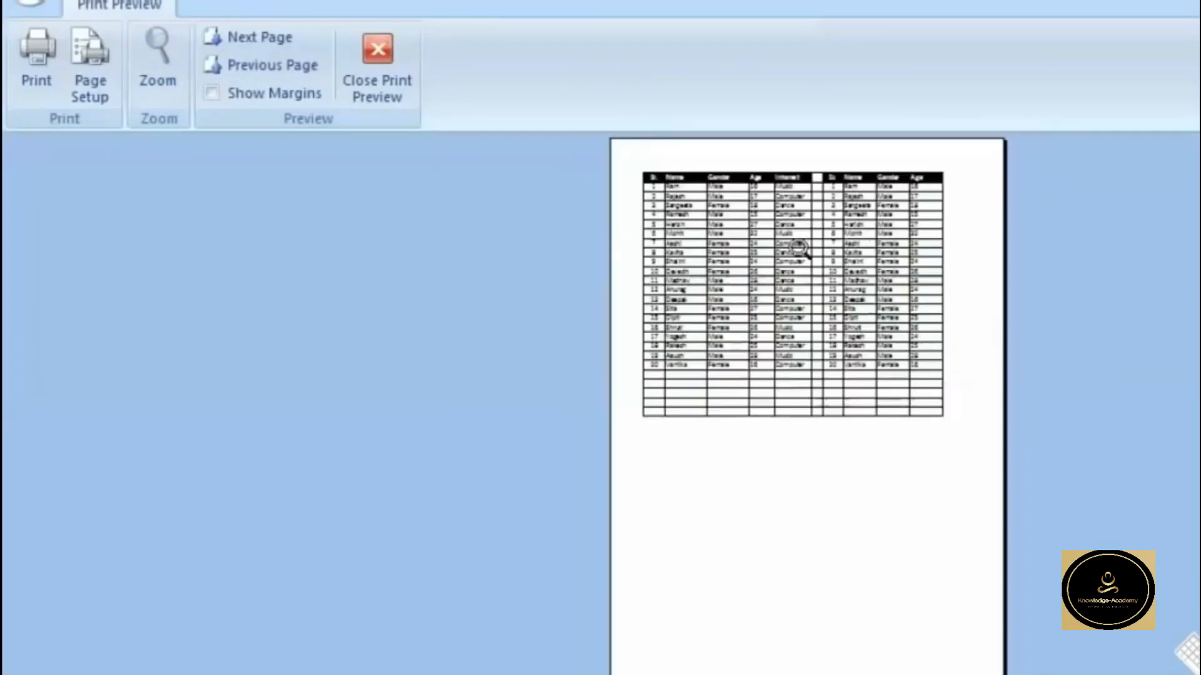
click(826, 228)
click(404, 84)
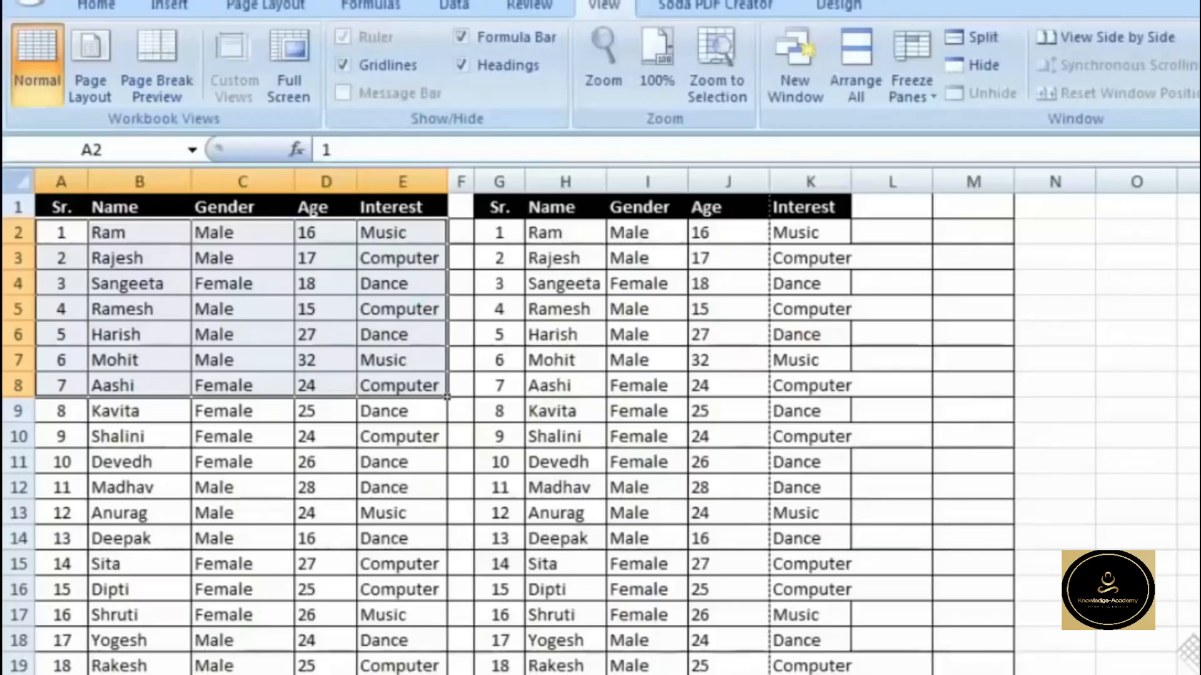
Try print settings of 3 copies with collation on, comparing collated and uncollated order, and dismiss the settings
key(ctrl+p)
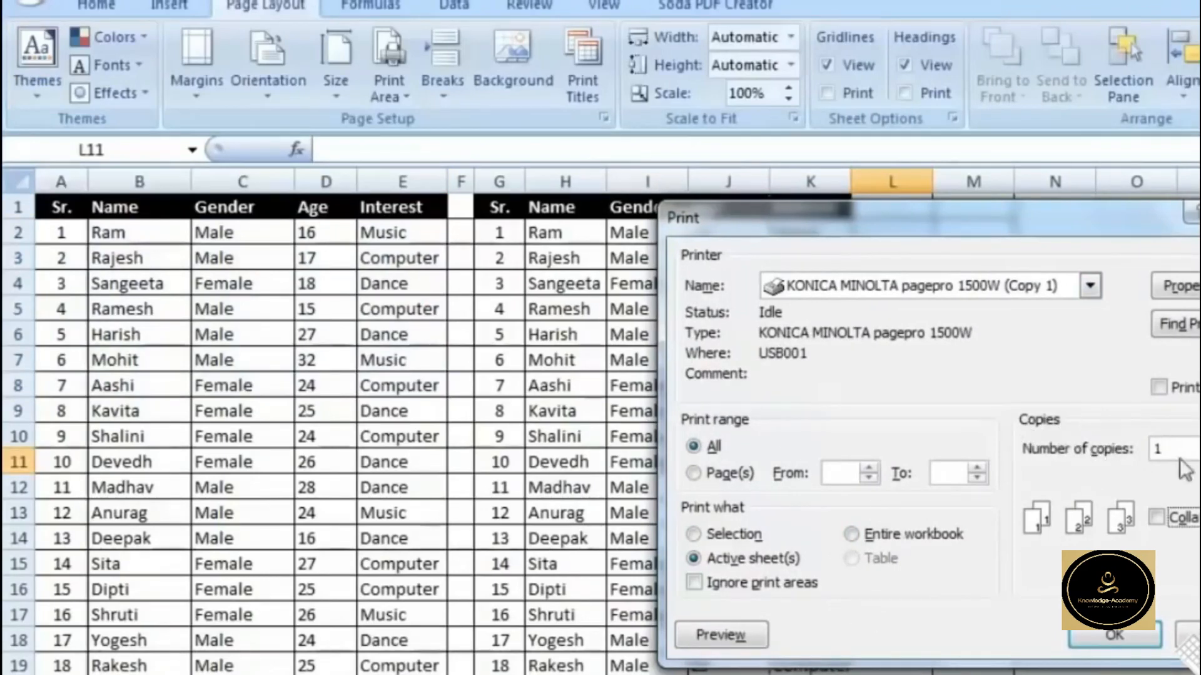
click(1199, 443)
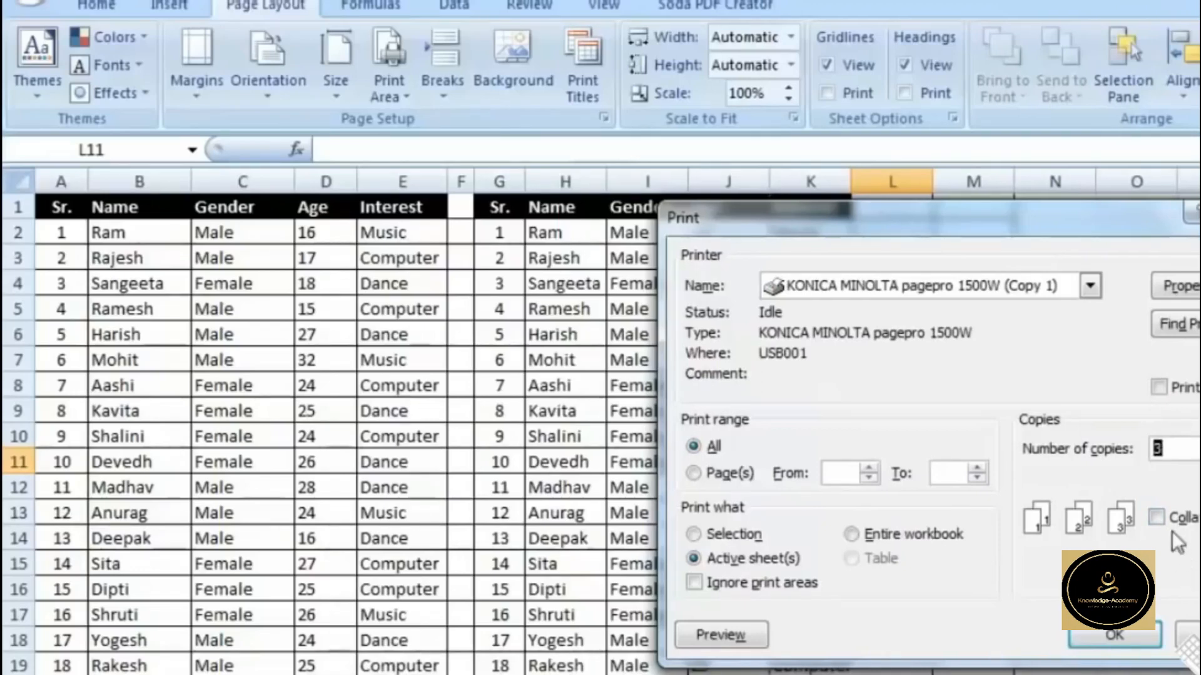
click(1160, 516)
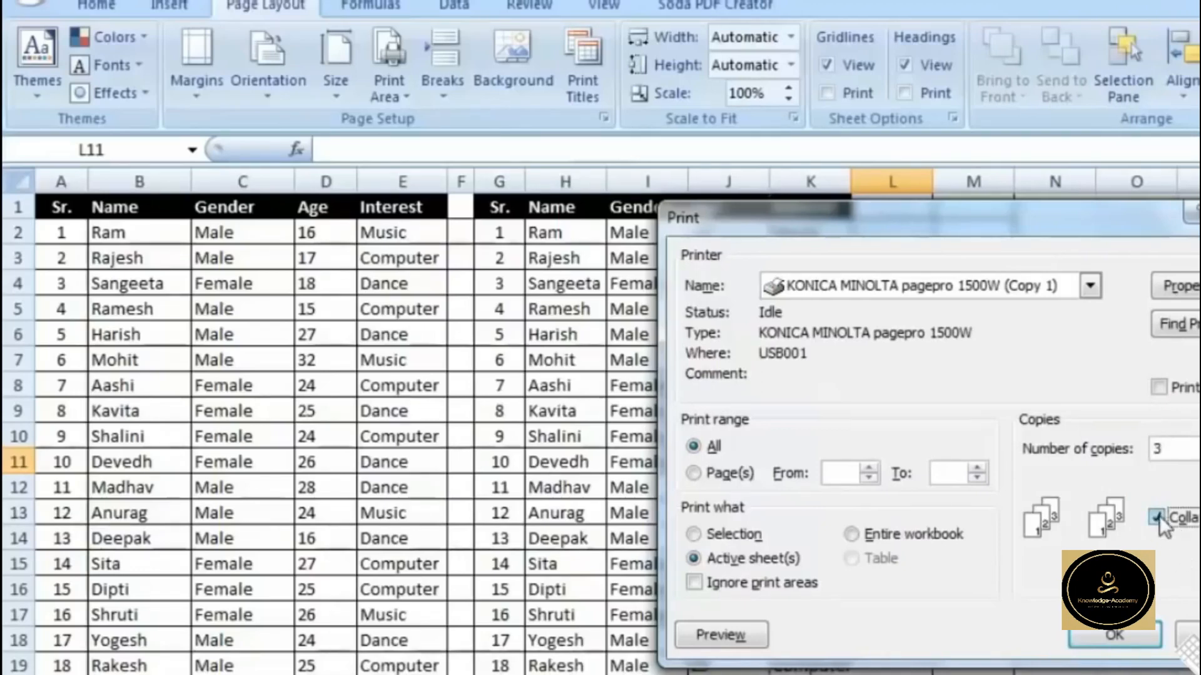
click(1160, 516)
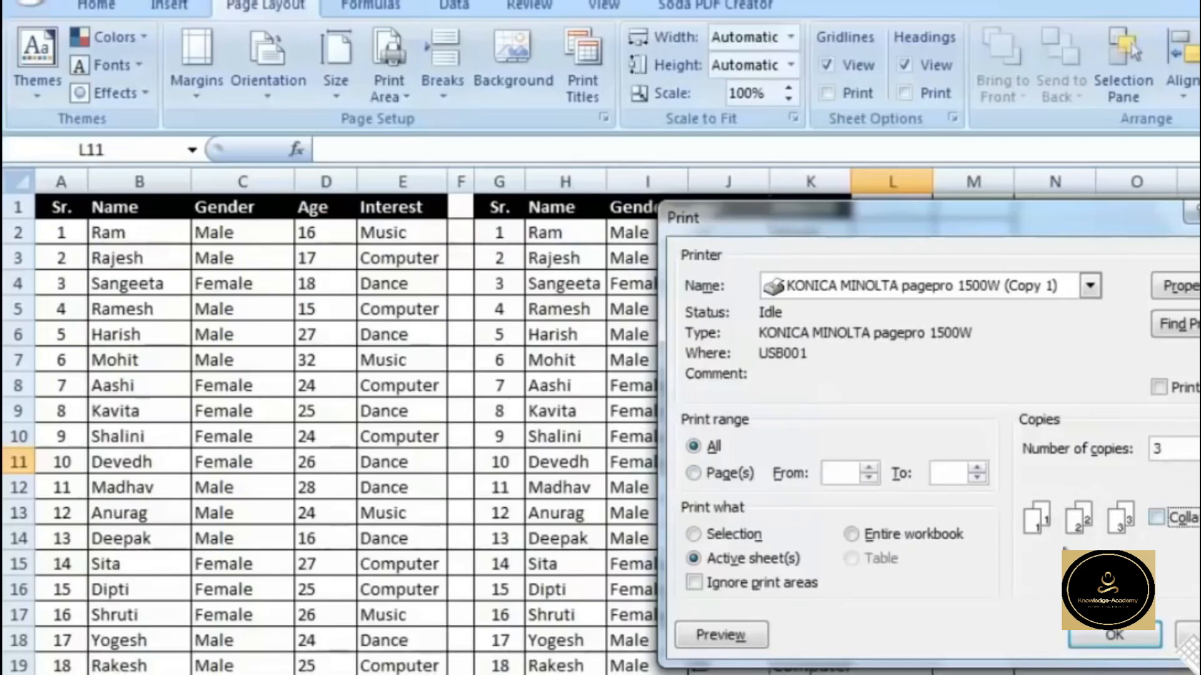
click(1156, 514)
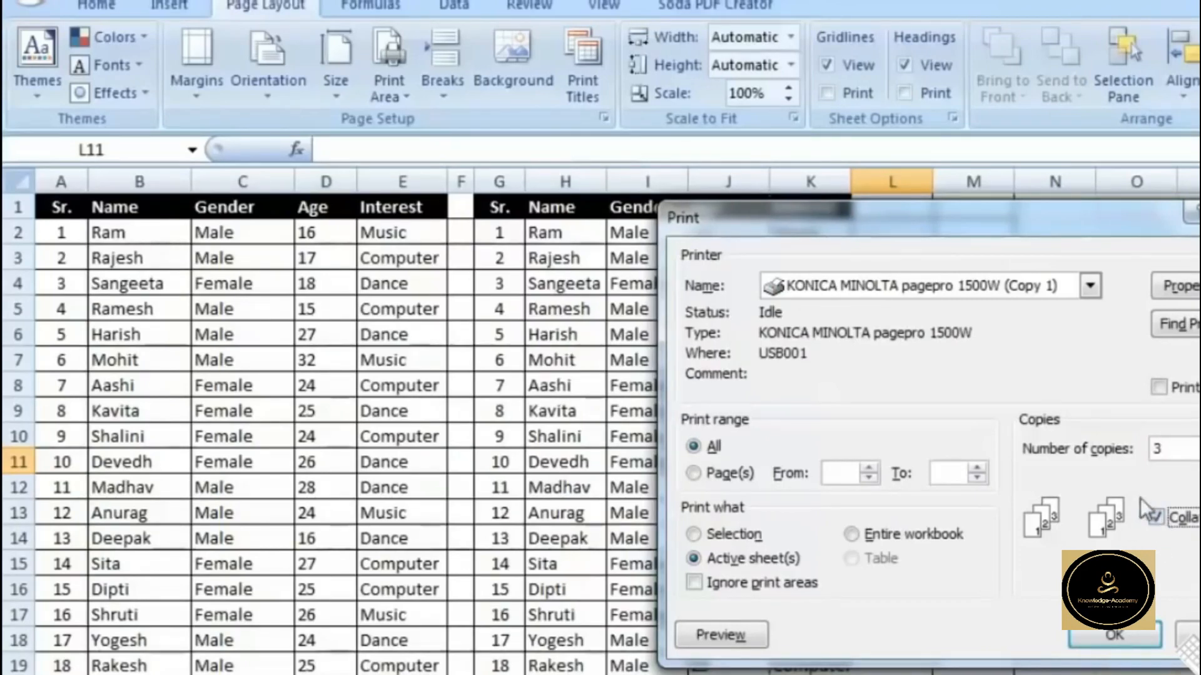
click(1188, 633)
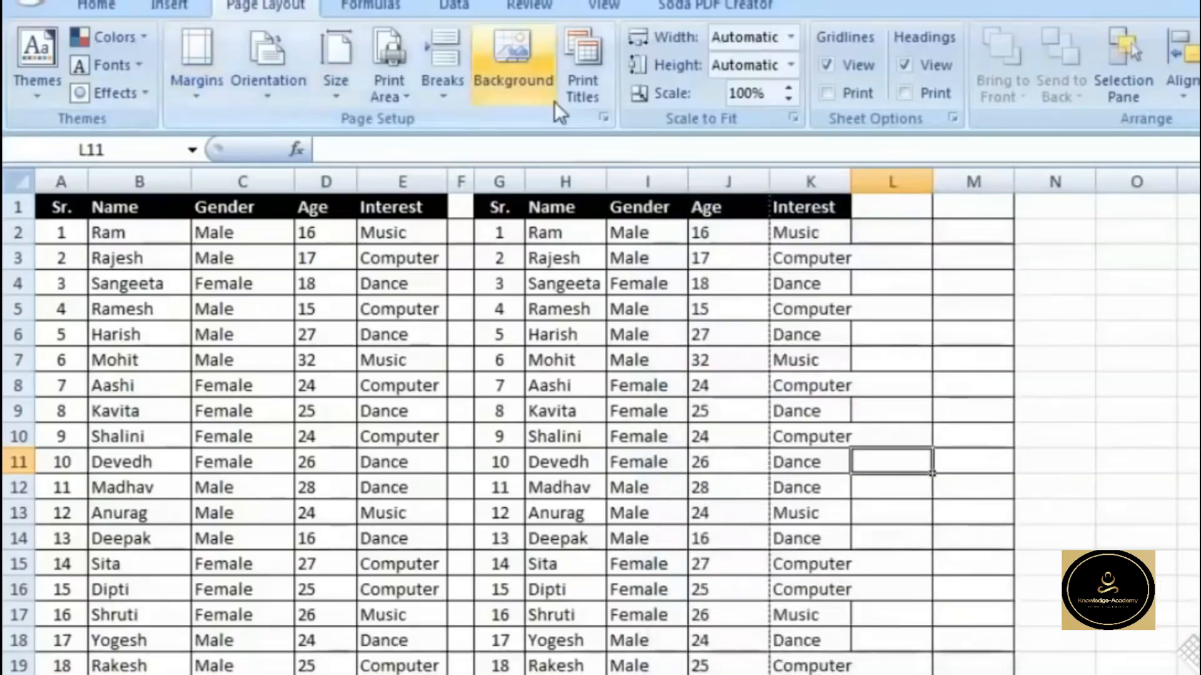
Review the preset page margin options for the worksheet
click(202, 98)
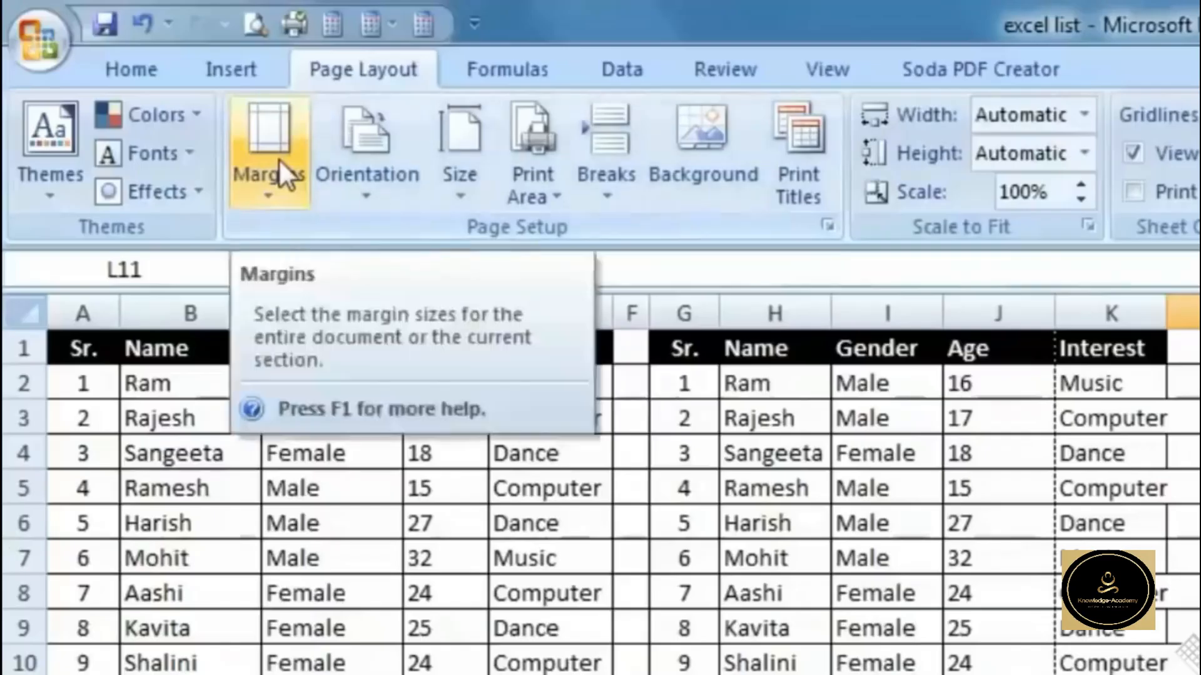
click(203, 69)
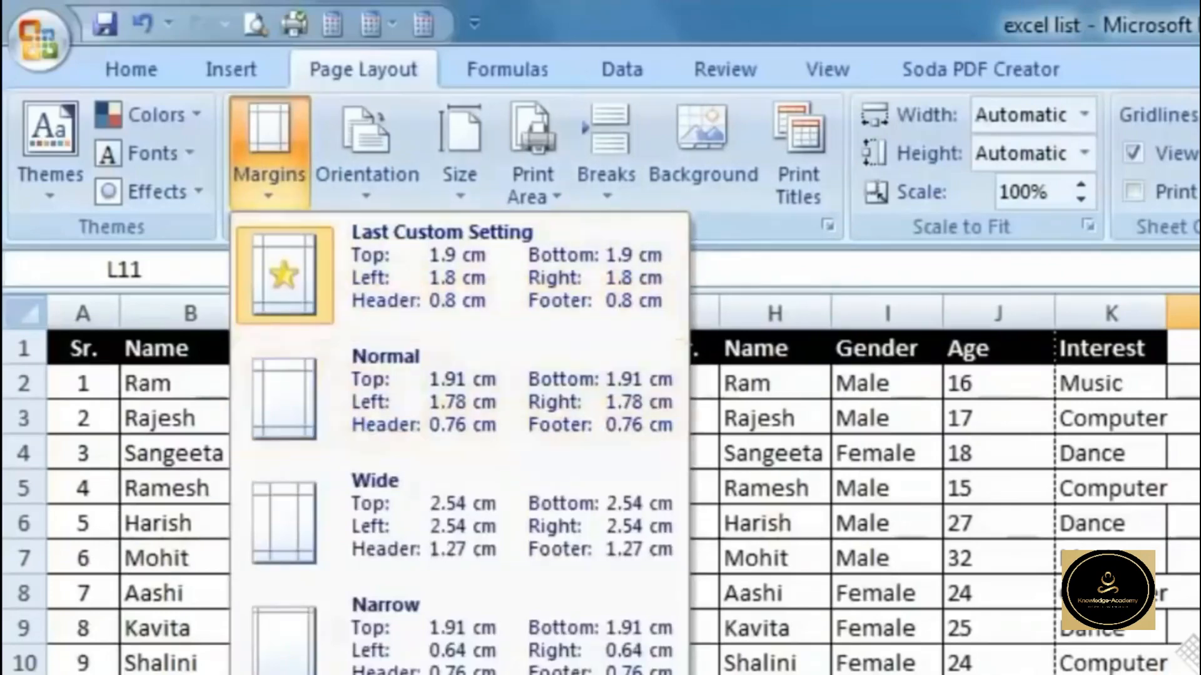
click(463, 673)
Review the page orientation, paper size and print area options for the worksheet
click(355, 201)
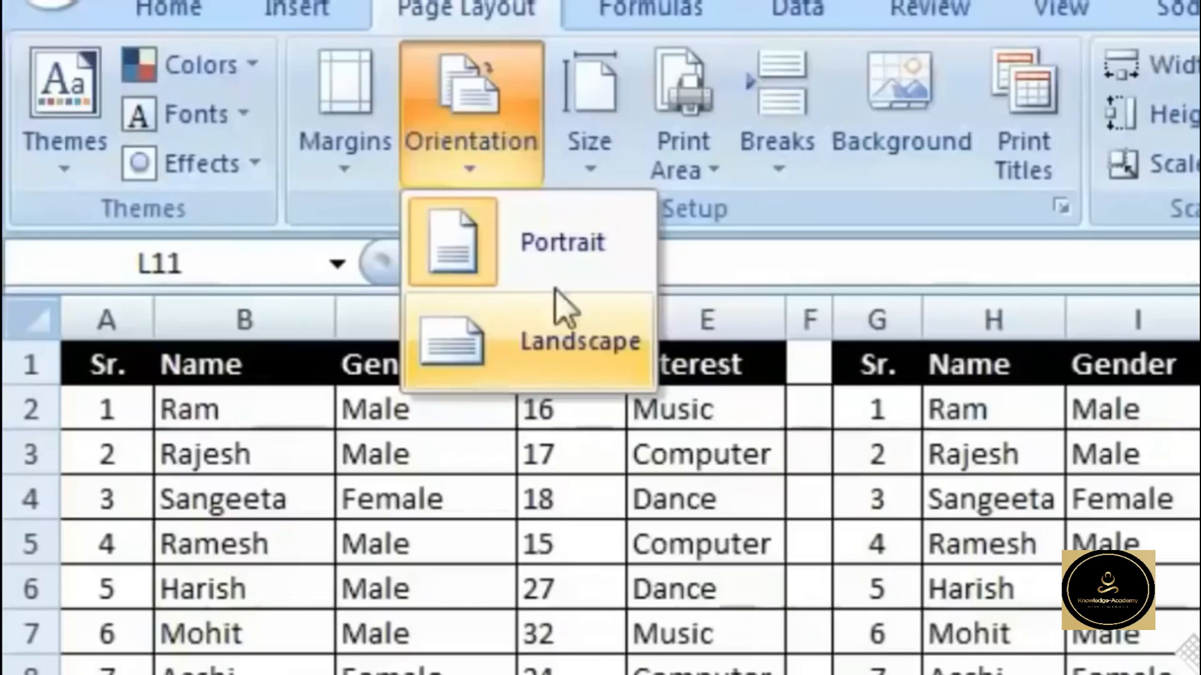
click(588, 158)
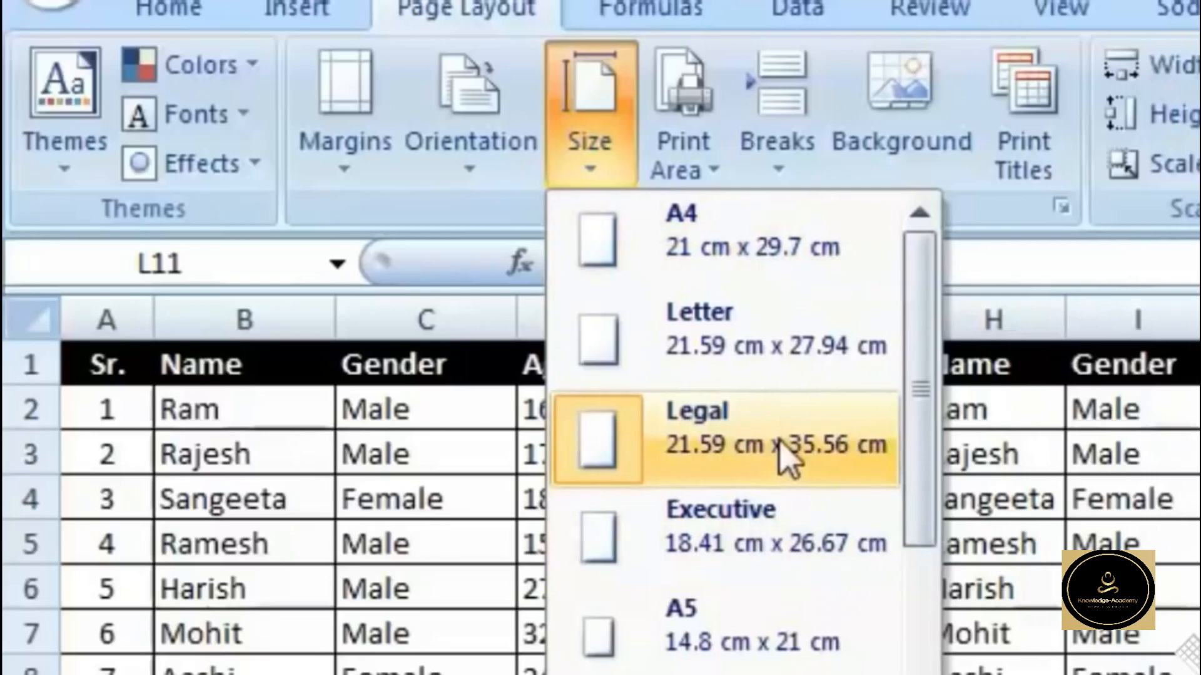
click(669, 131)
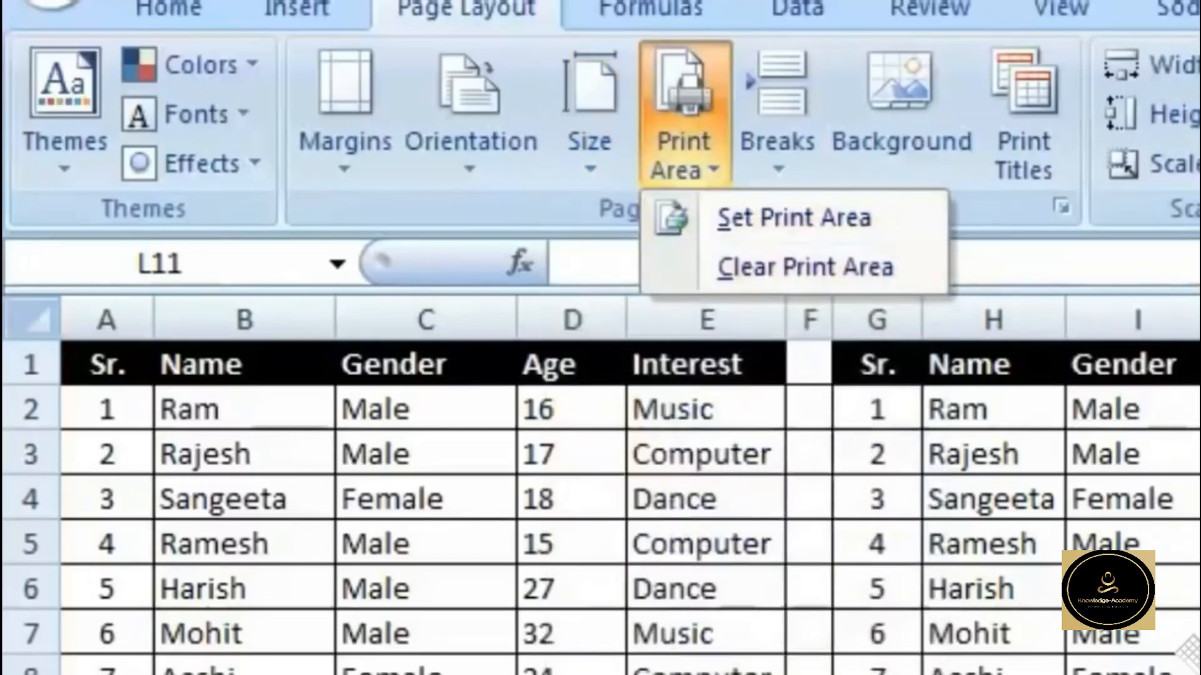
click(678, 617)
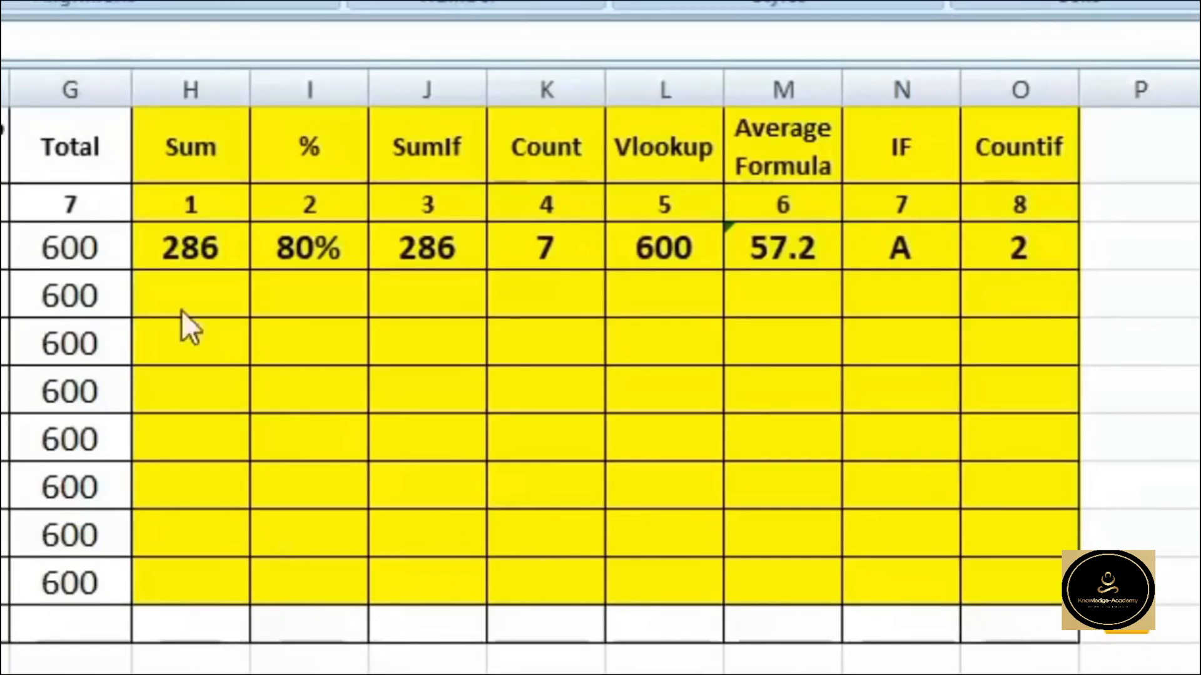
Total the row 4 marks in H4 with AutoSum, restricting the summed range to B4:F4
click(206, 299)
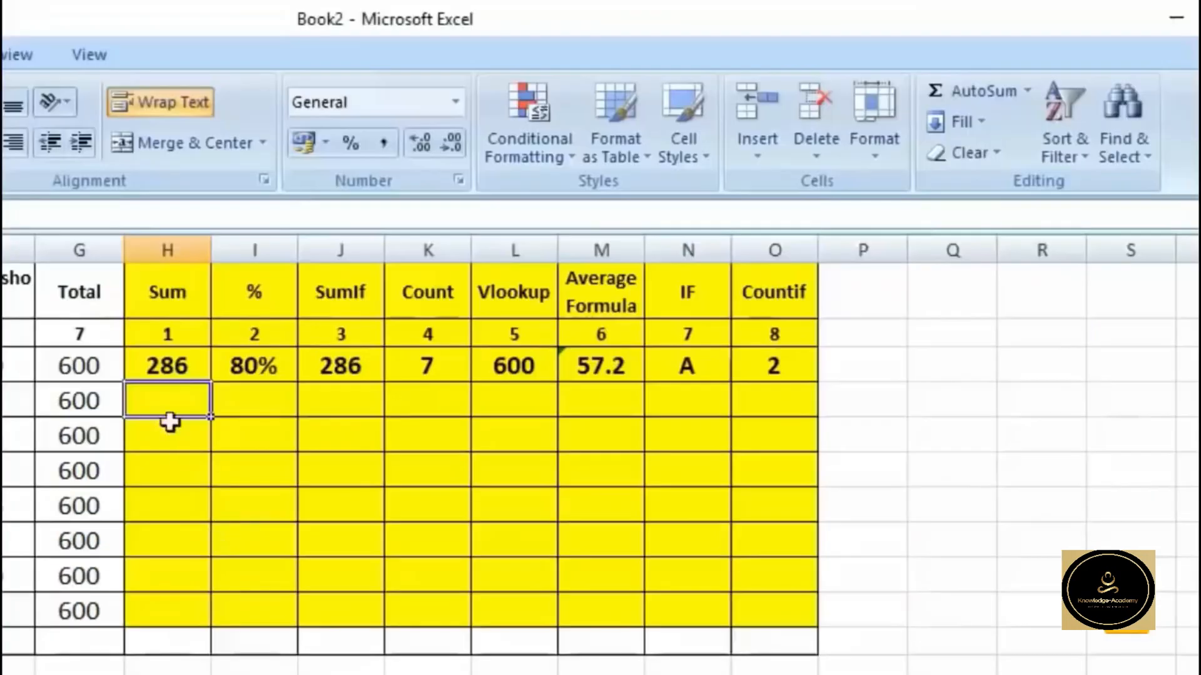
click(981, 94)
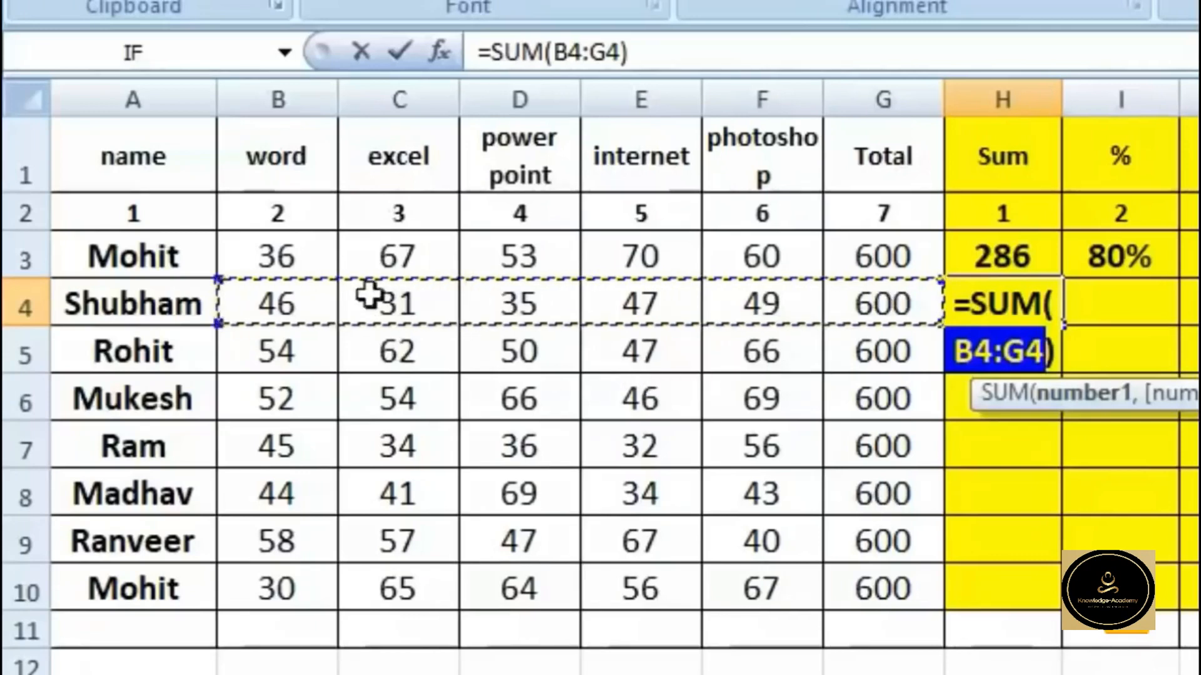
drag(277, 307, 766, 308)
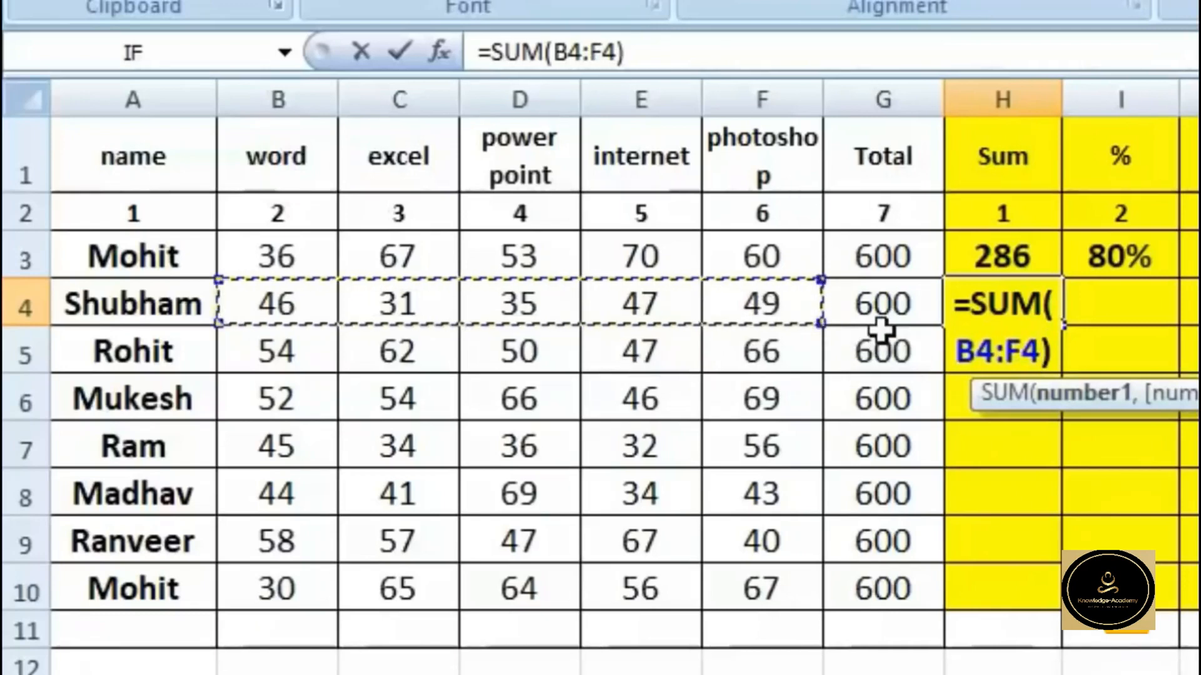
key(Return)
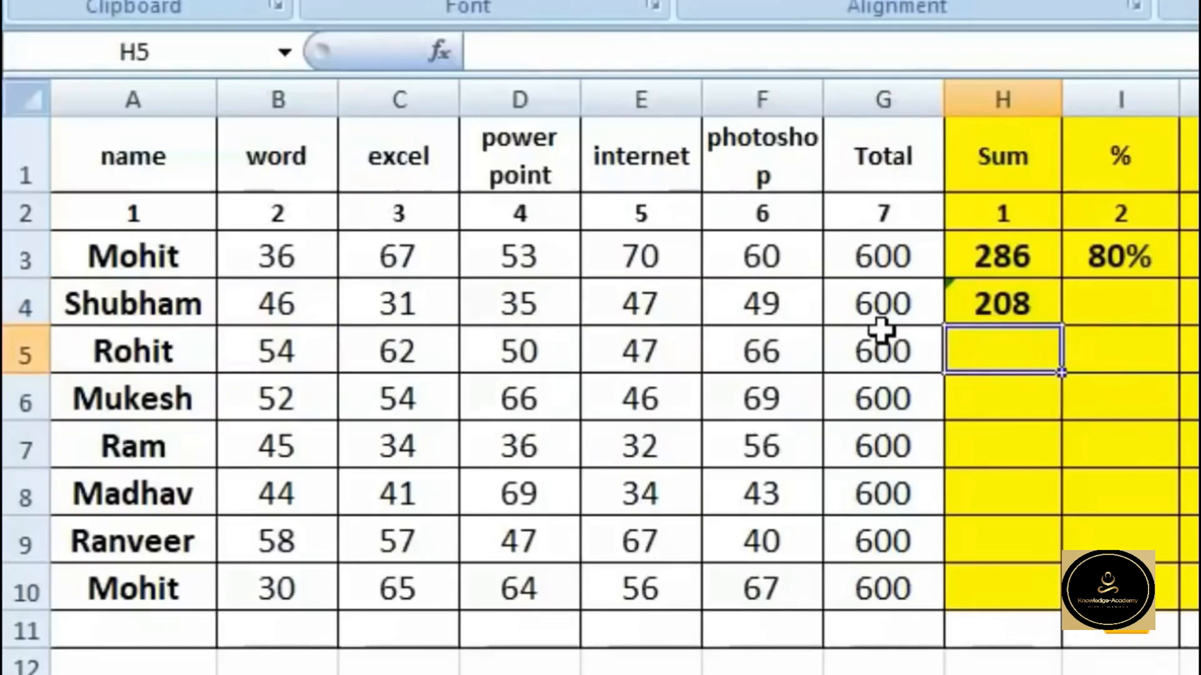
Enter the formula =sum(b5:f5) in H5 to total the row 5 marks, and reselect the cell to check it
text(=)
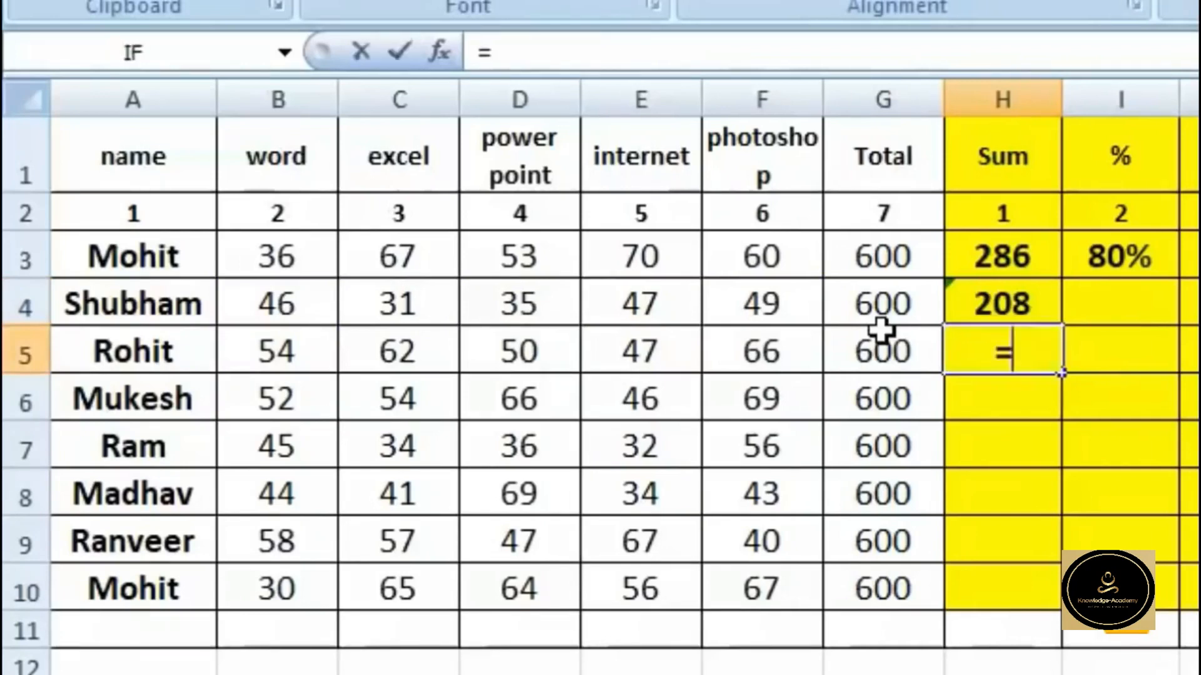
text(sum)
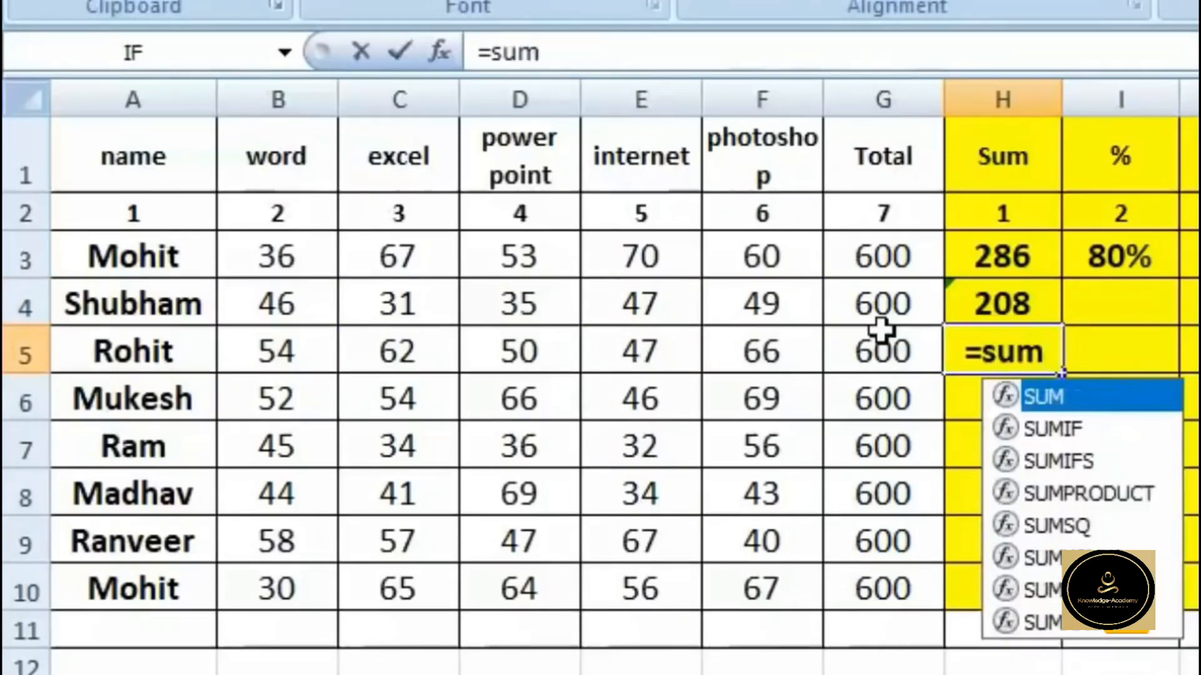
text(()
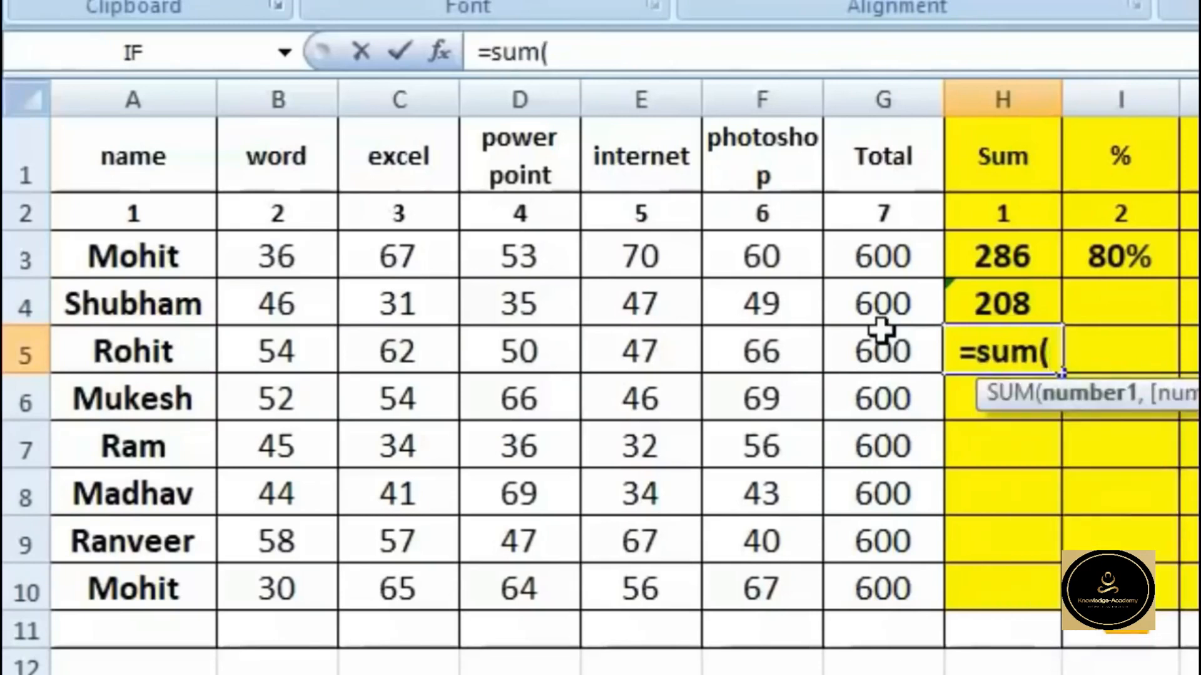
click(275, 358)
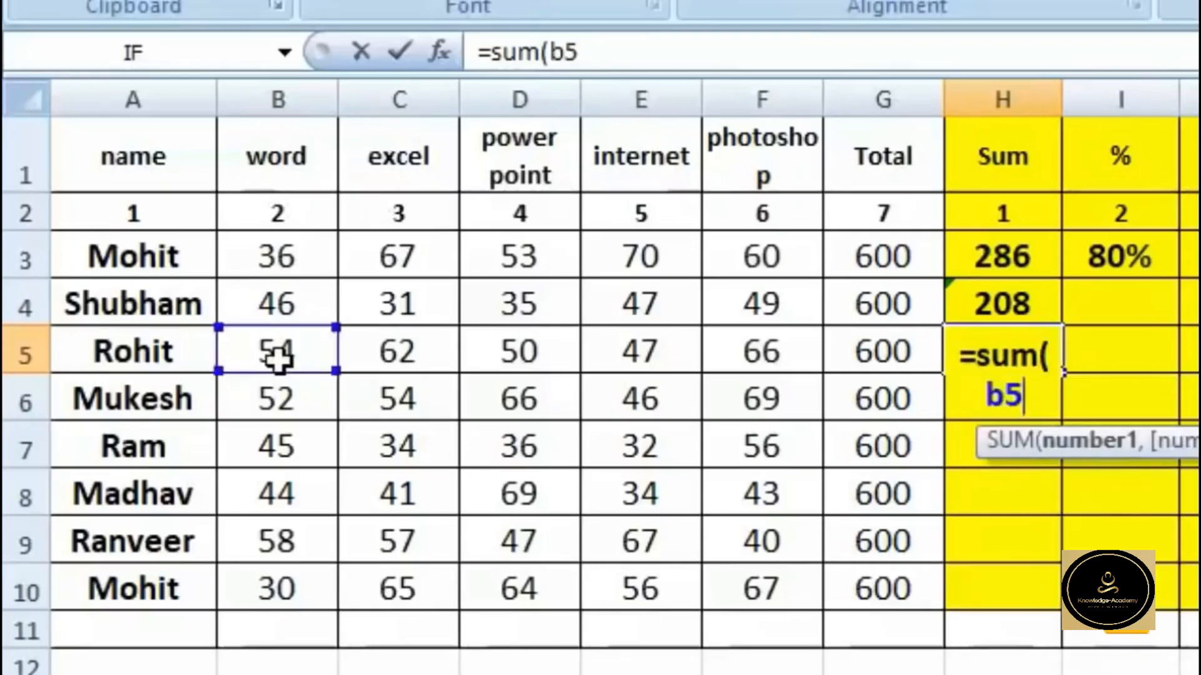
text(:)
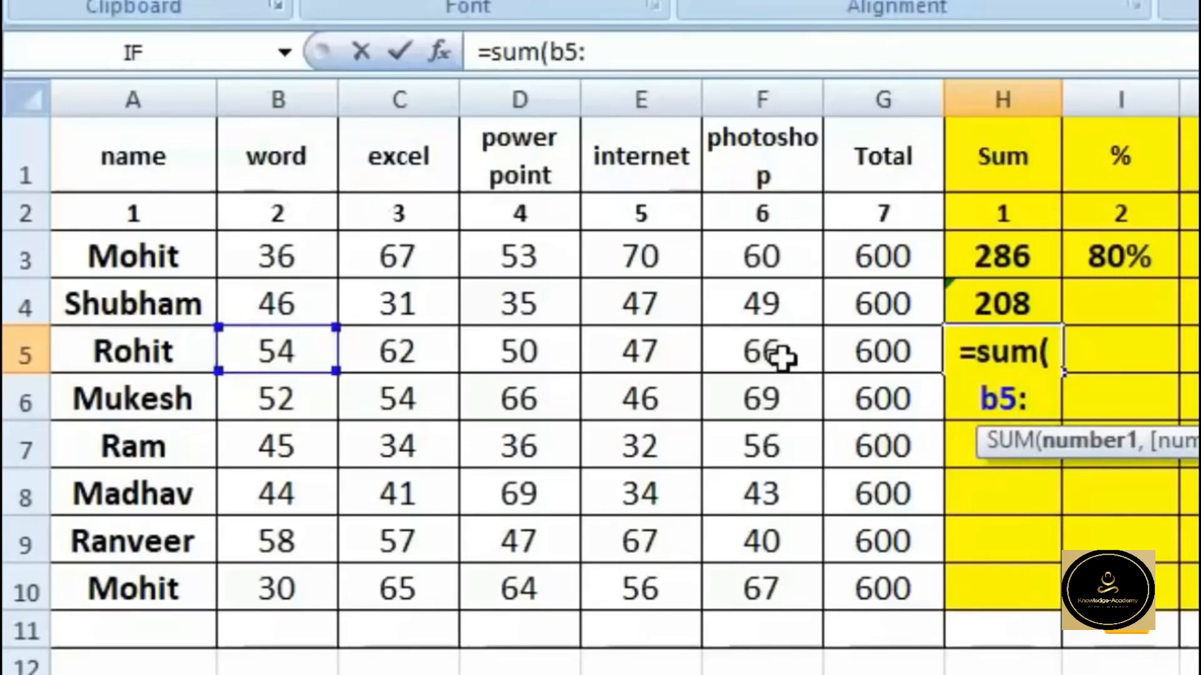
text(f5))
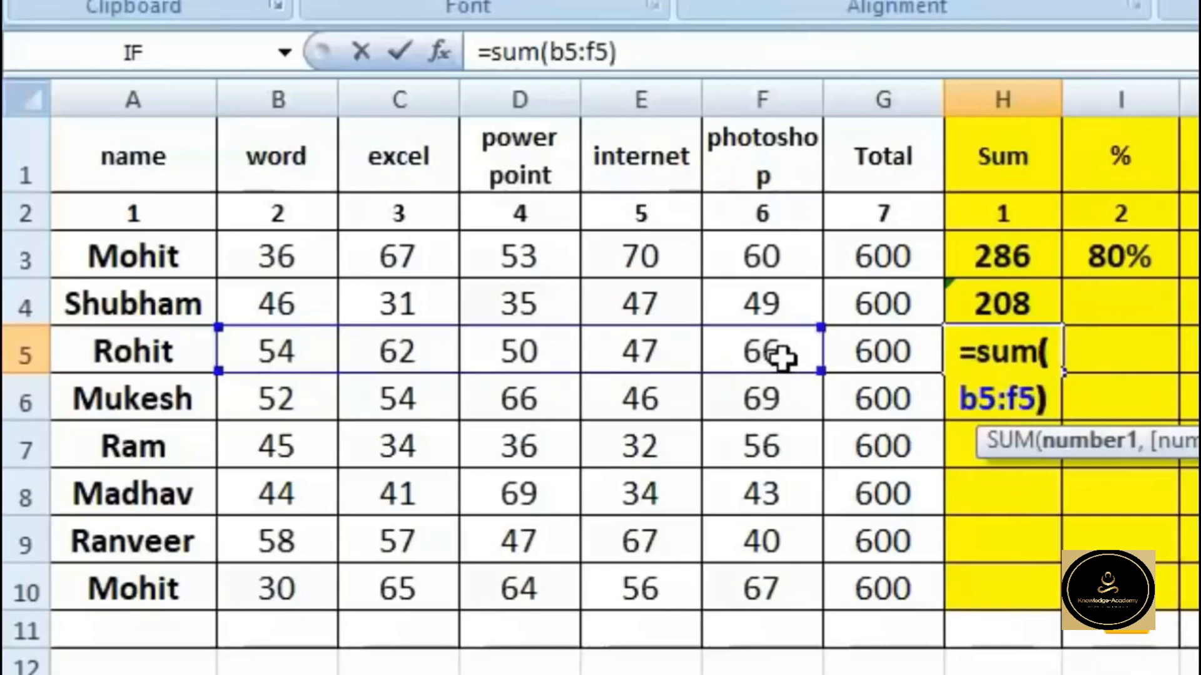
key(Return)
key(Up)
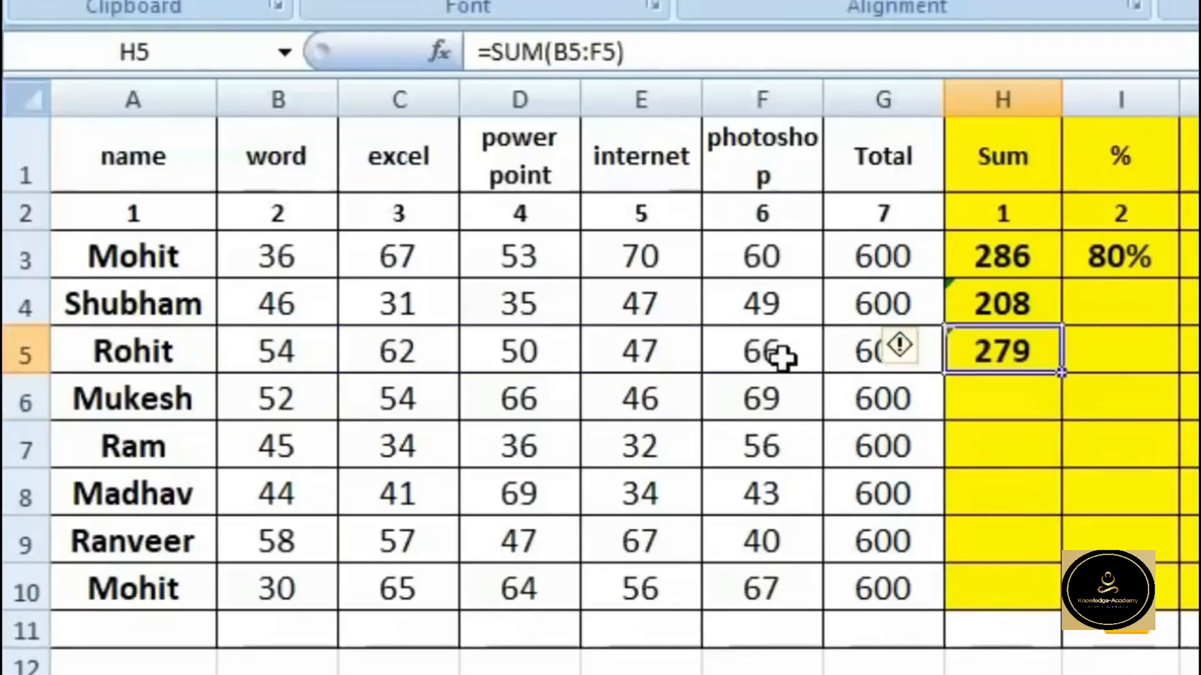
Try totalling the row 6 marks in H6 by adding individual cells with =B6+C6+E6+F6
key(Down)
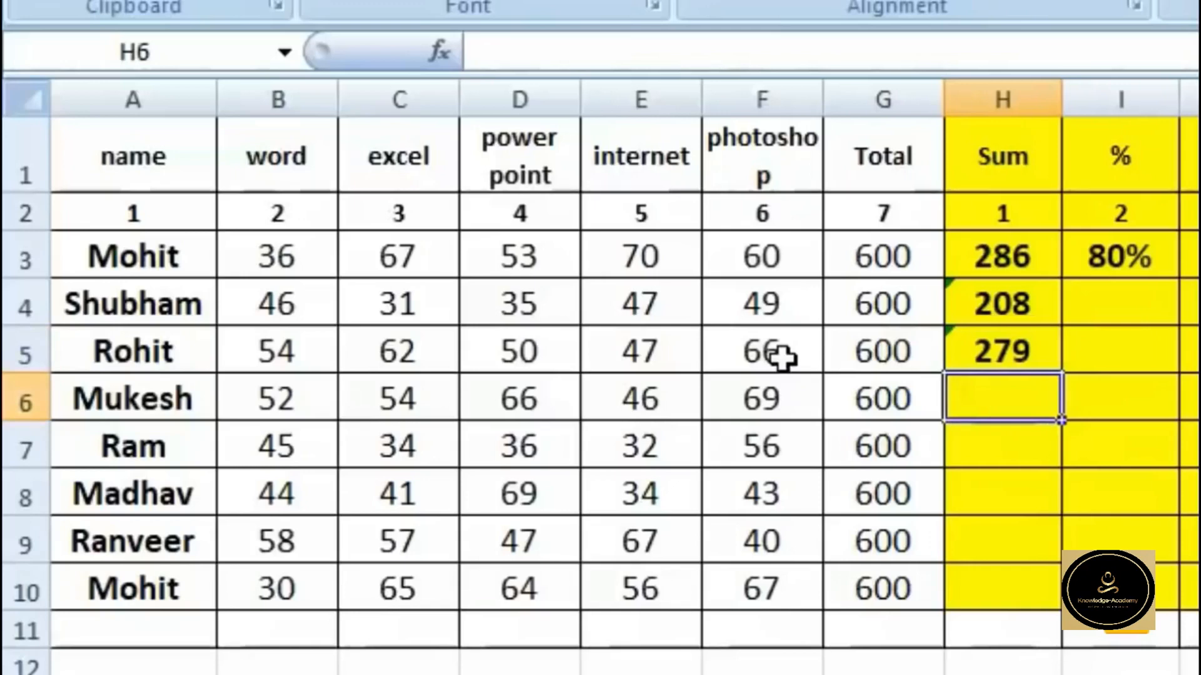
text(=)
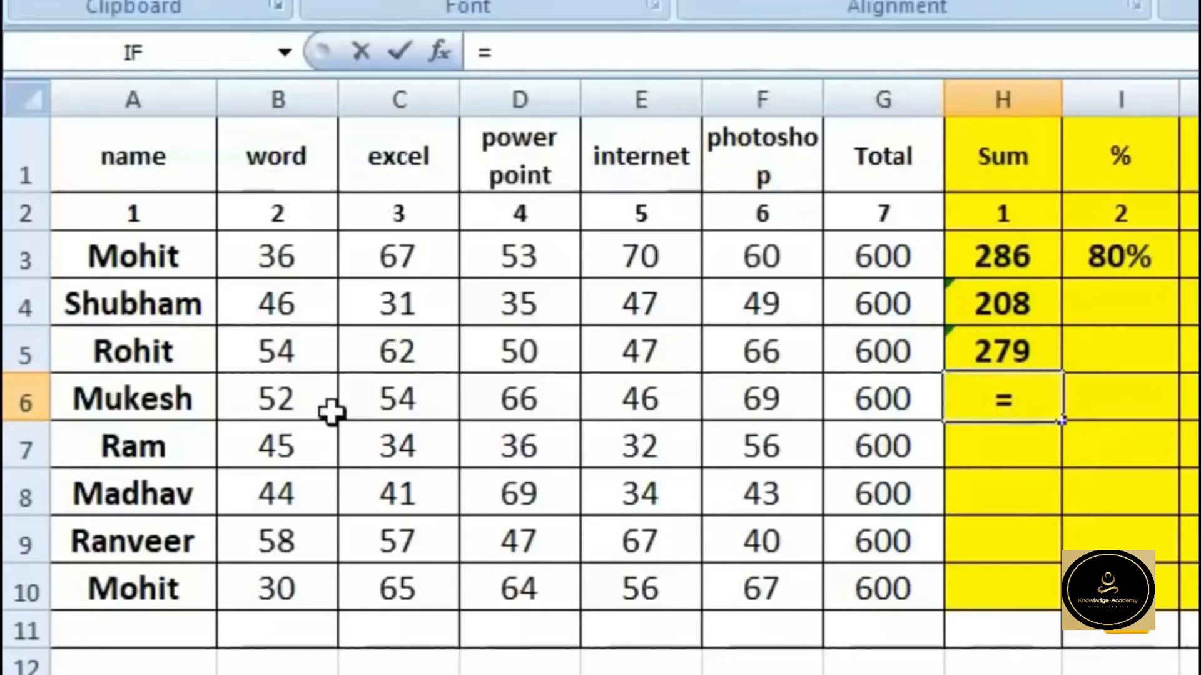
click(290, 397)
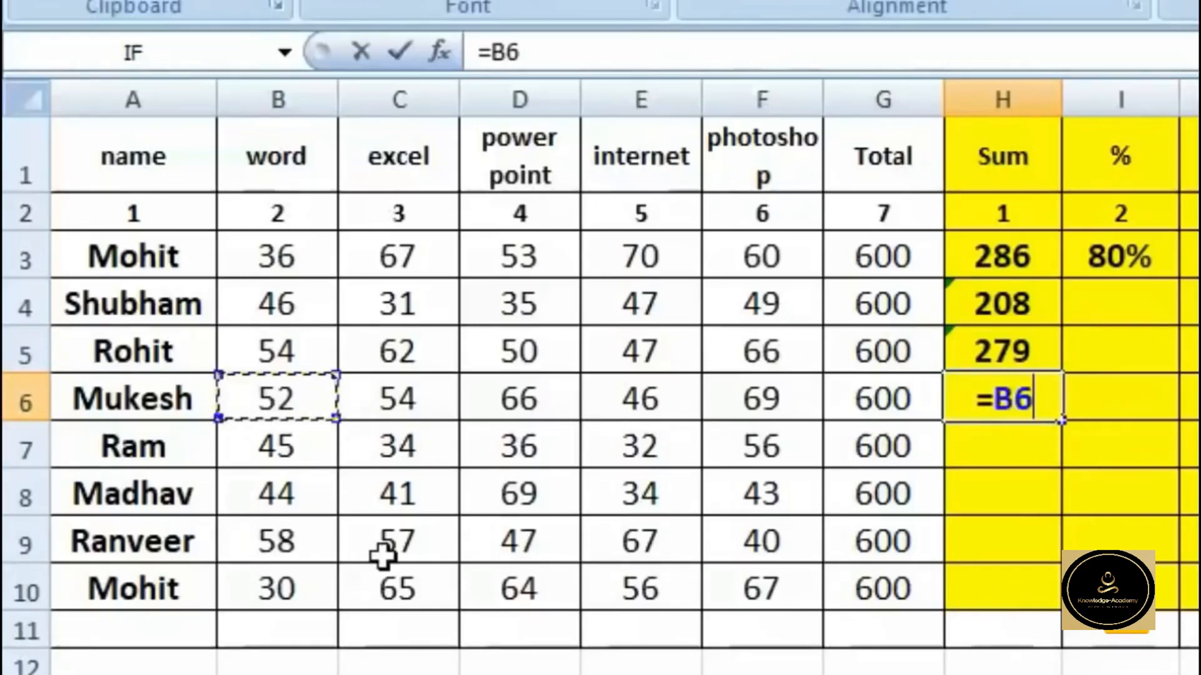
text(+)
click(407, 398)
text(+)
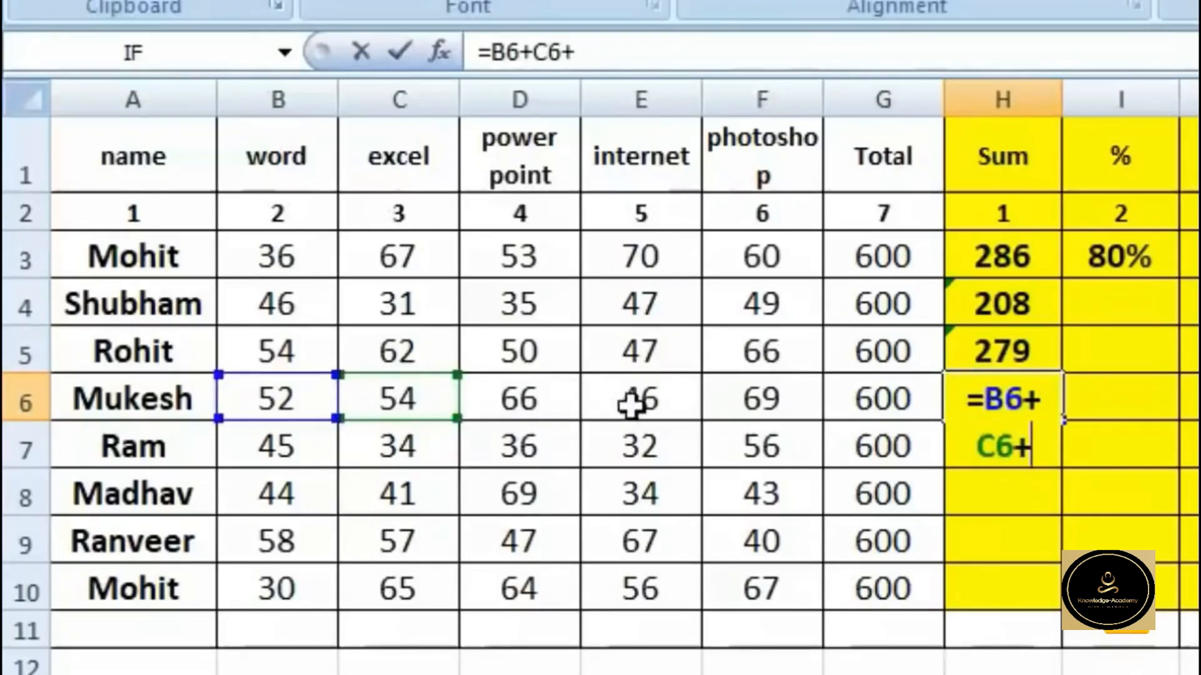
click(653, 396)
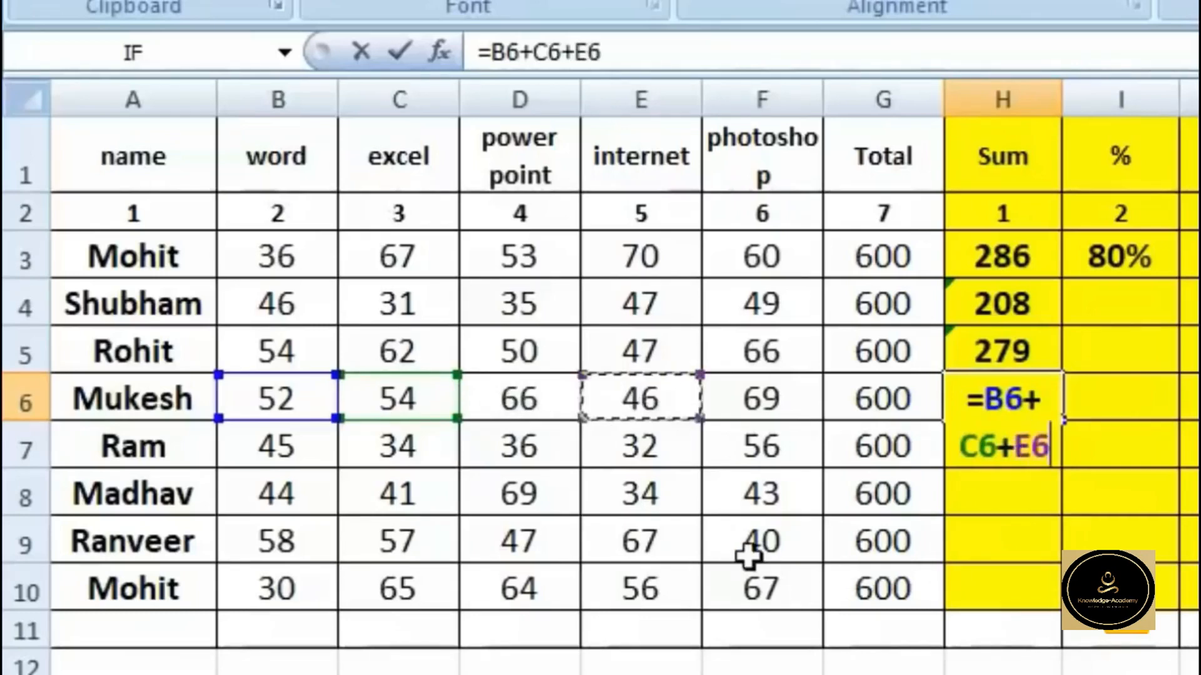
text(+)
click(783, 401)
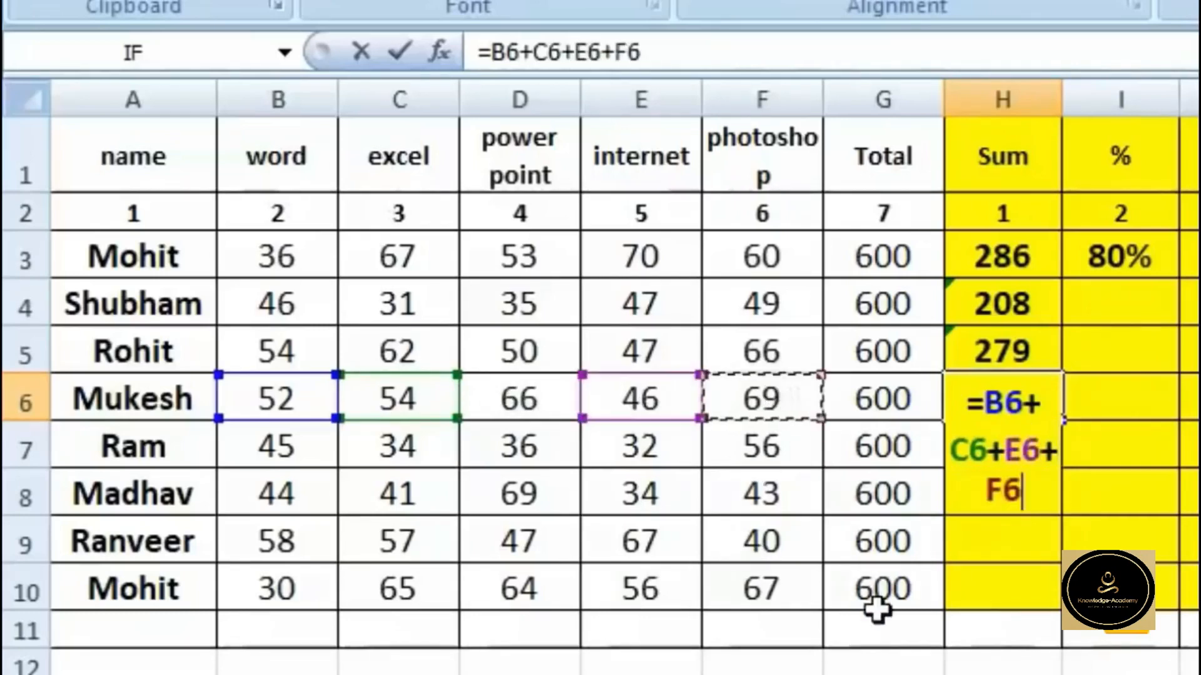
key(Return)
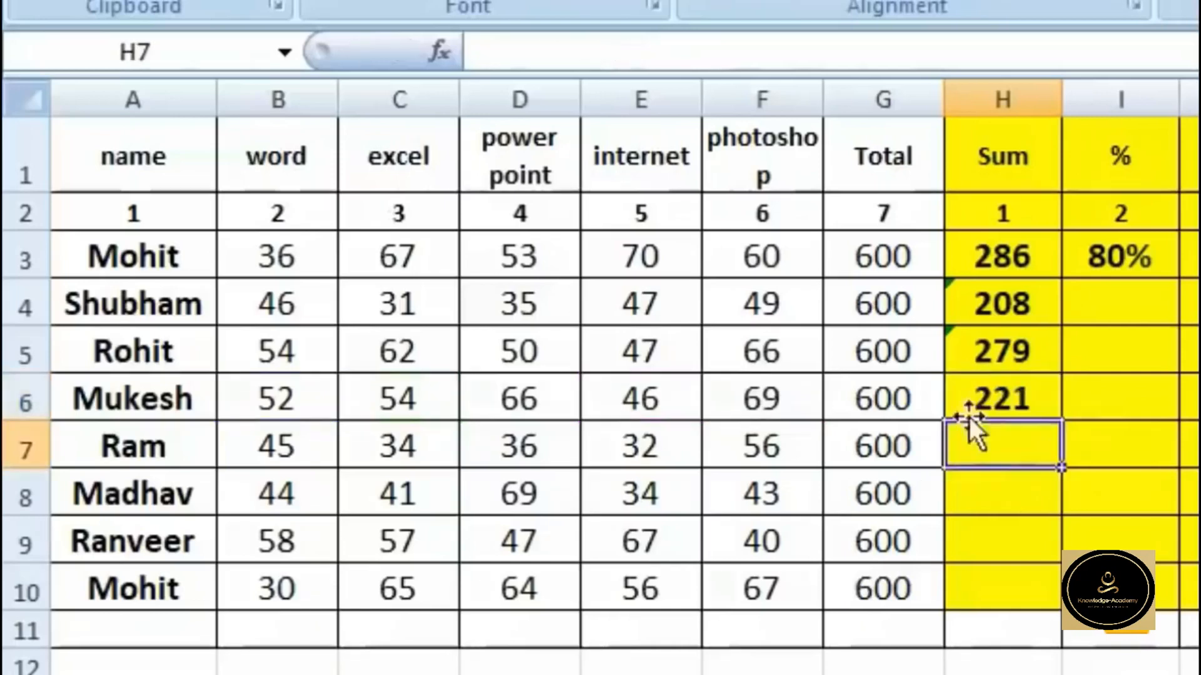
Check the totals in the Sum column by inspecting H6, its source cell E6, and the formulas in H4 and H8
click(1002, 394)
click(632, 396)
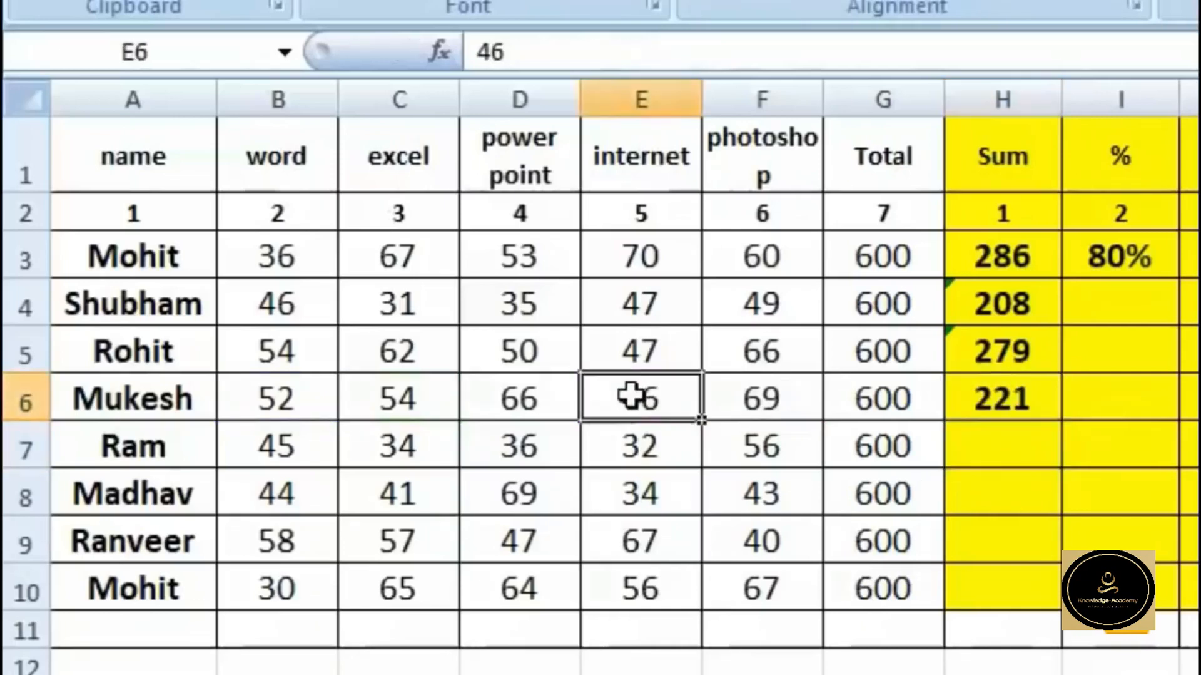
click(998, 405)
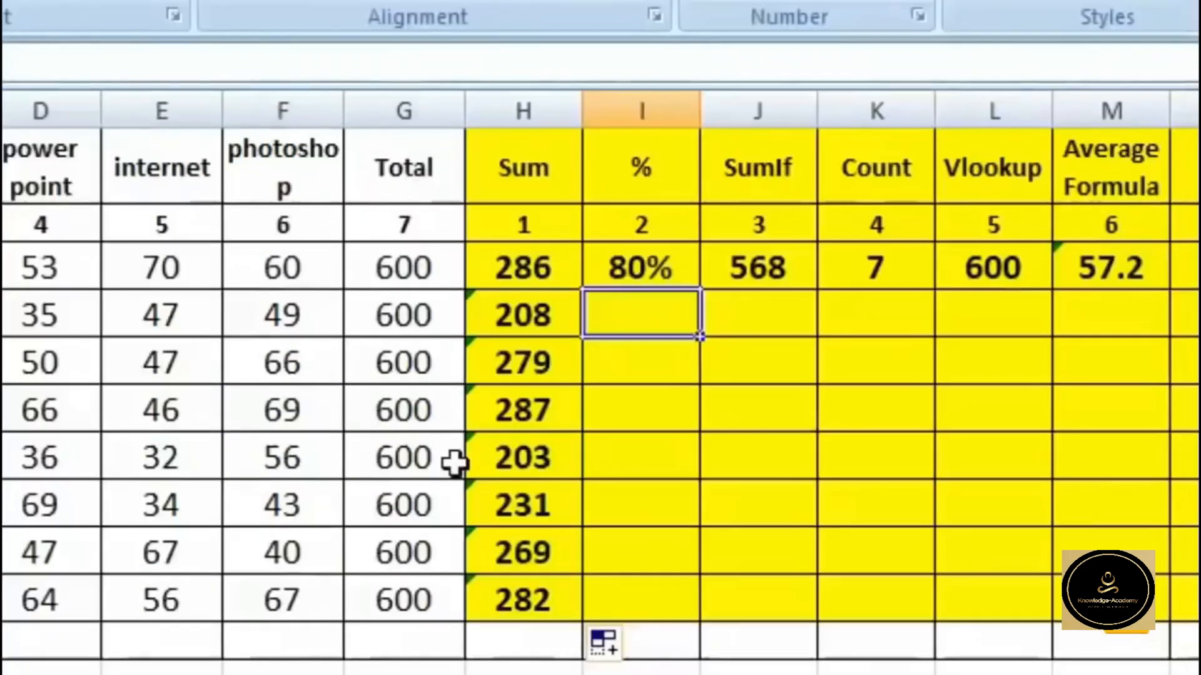
click(540, 311)
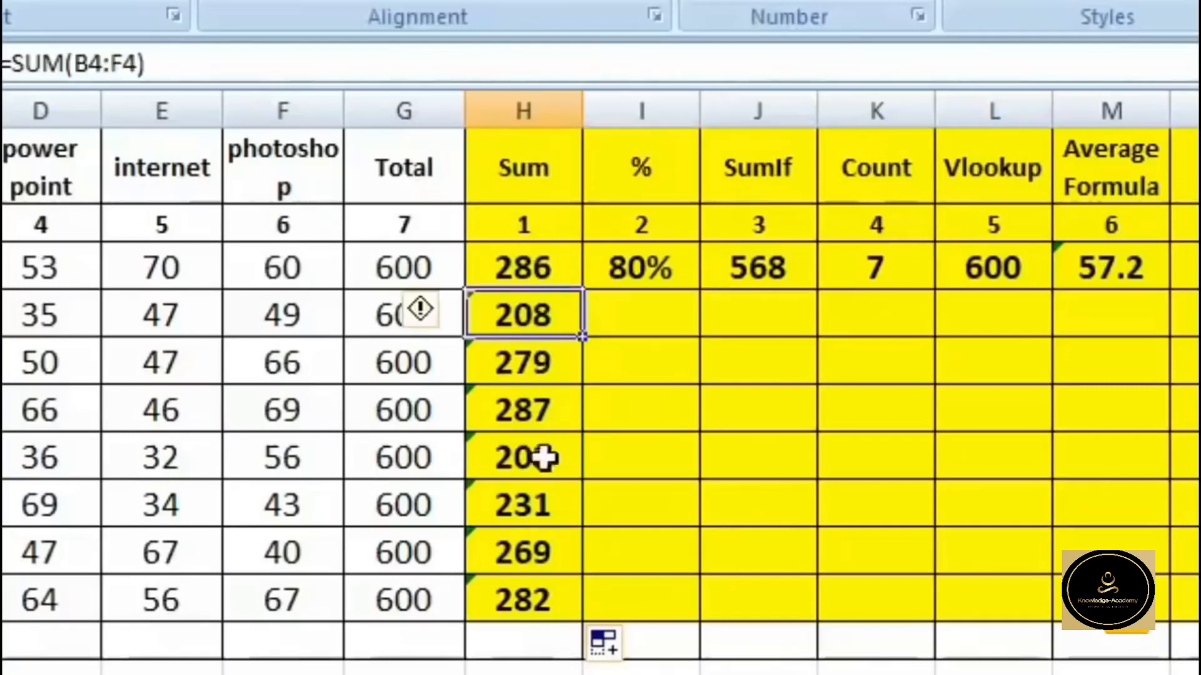
click(543, 501)
Calculate the row 4 percentage in I4 with the formula =H4*100/G4
click(633, 302)
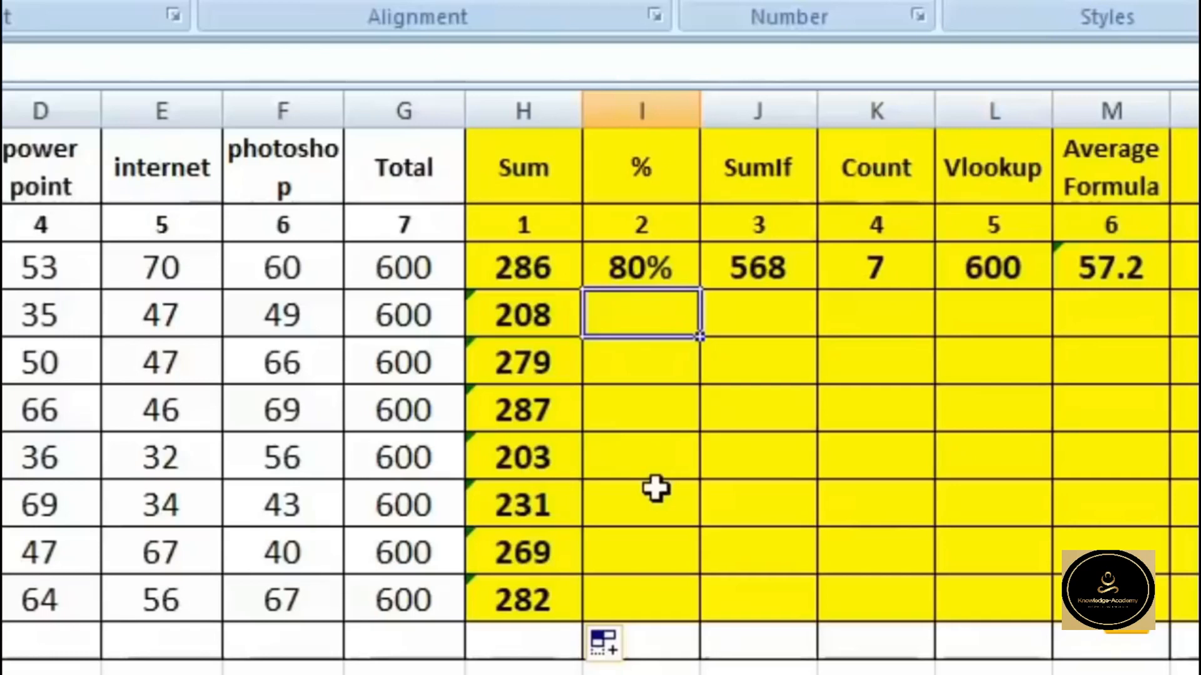
text(=)
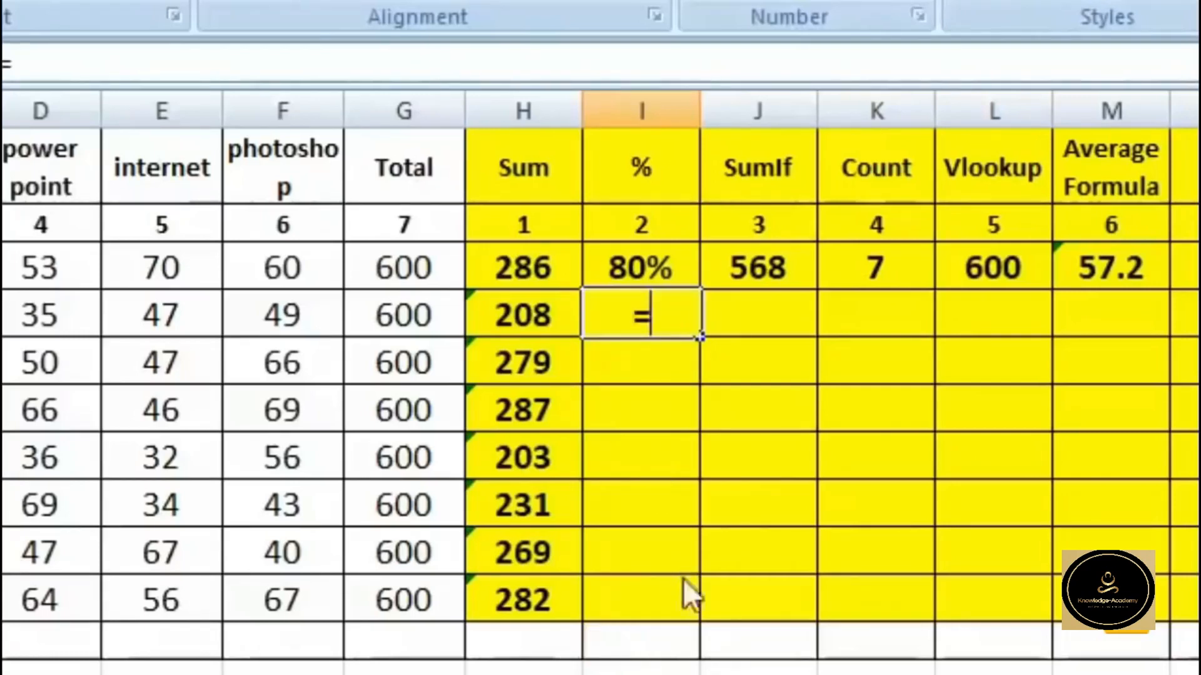
click(525, 318)
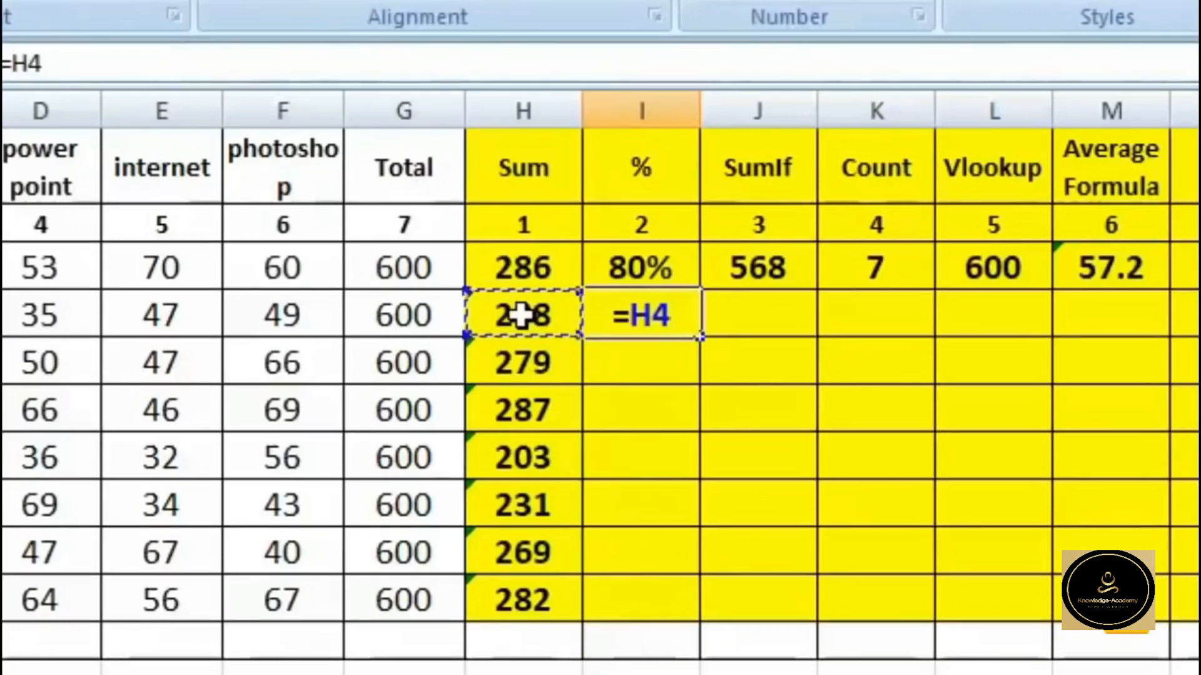
text(*)
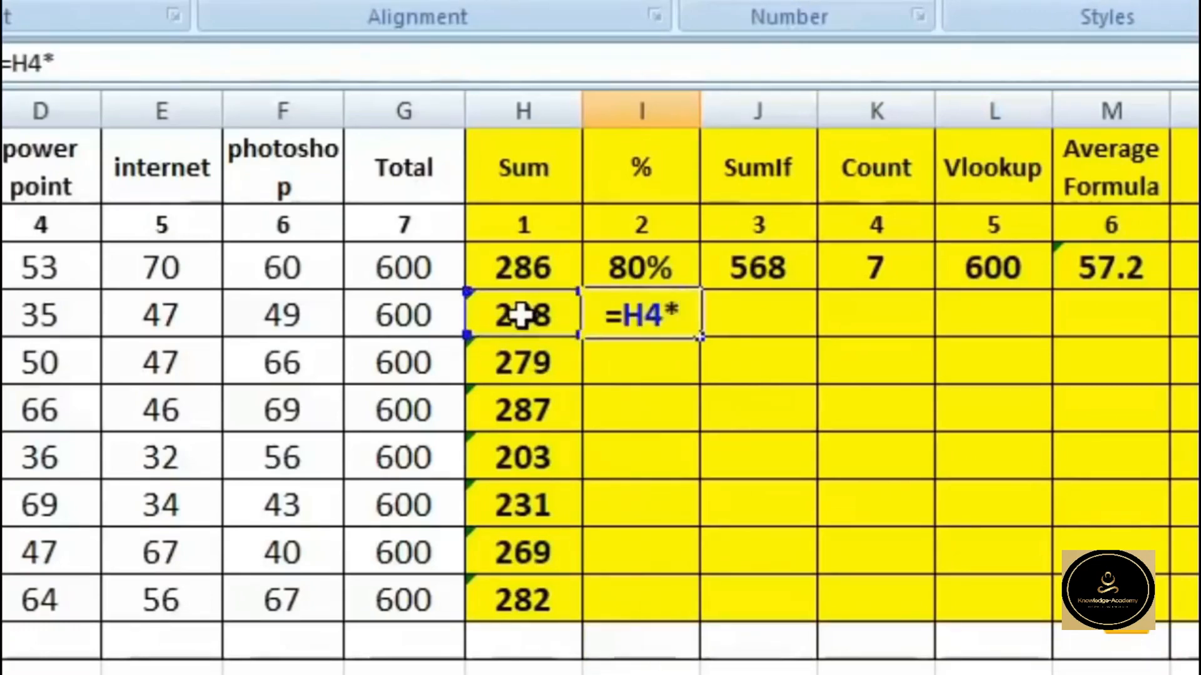
text(100)
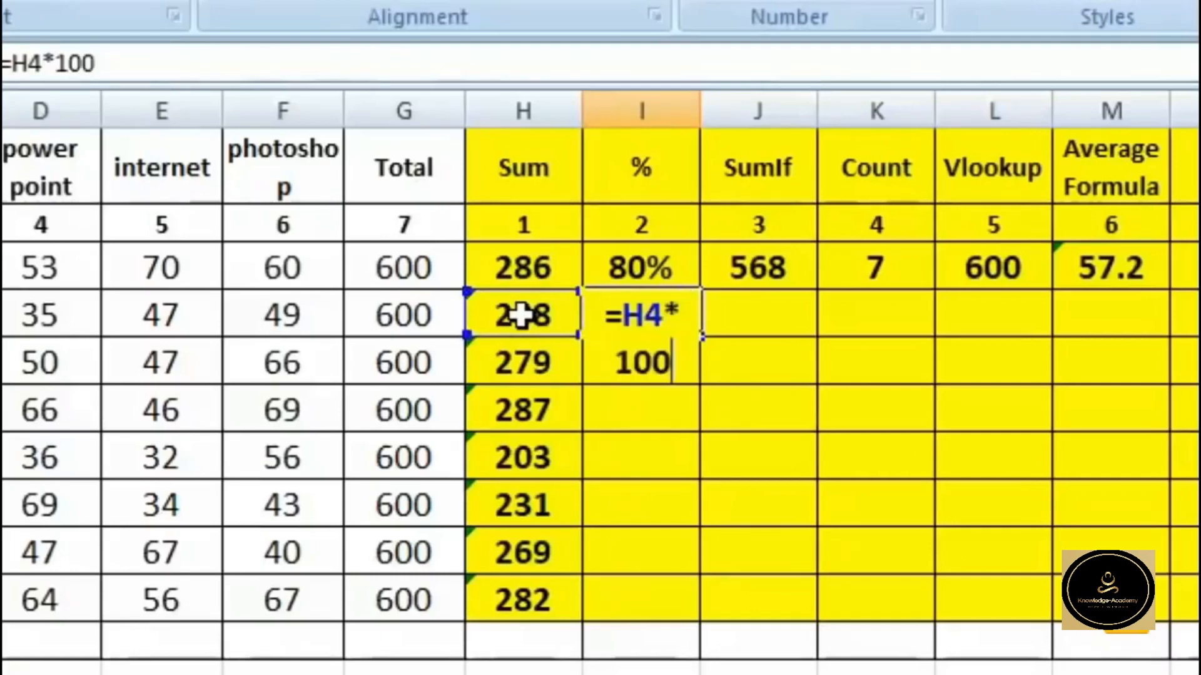
text(/)
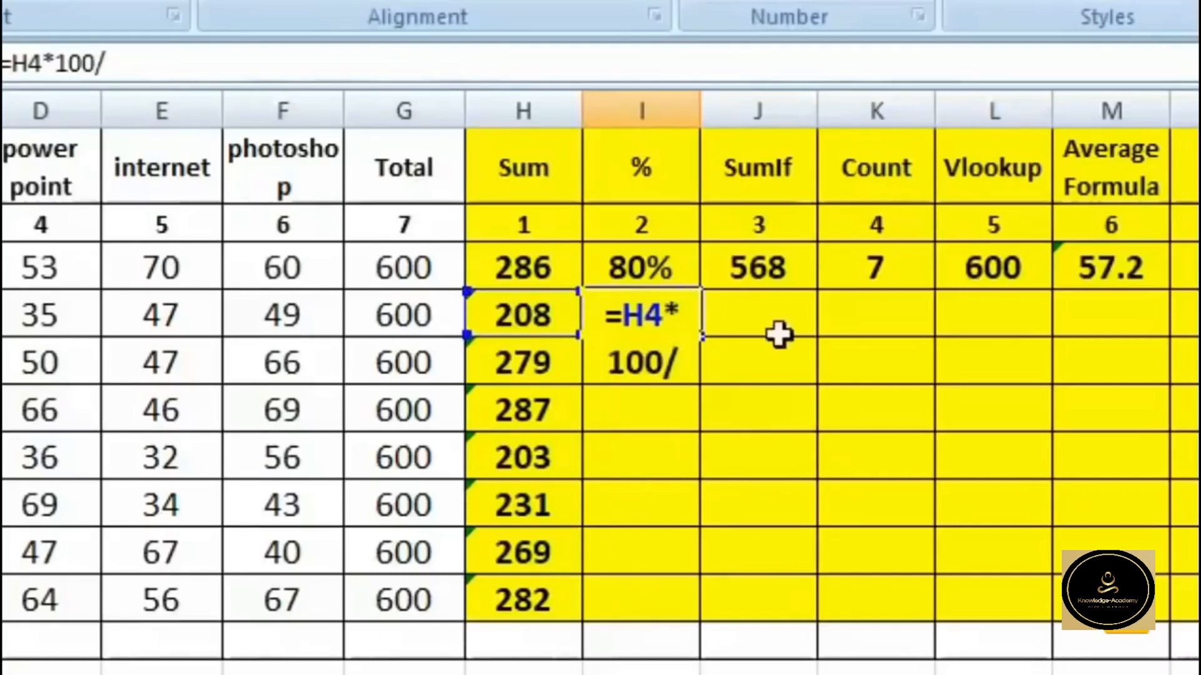
click(385, 316)
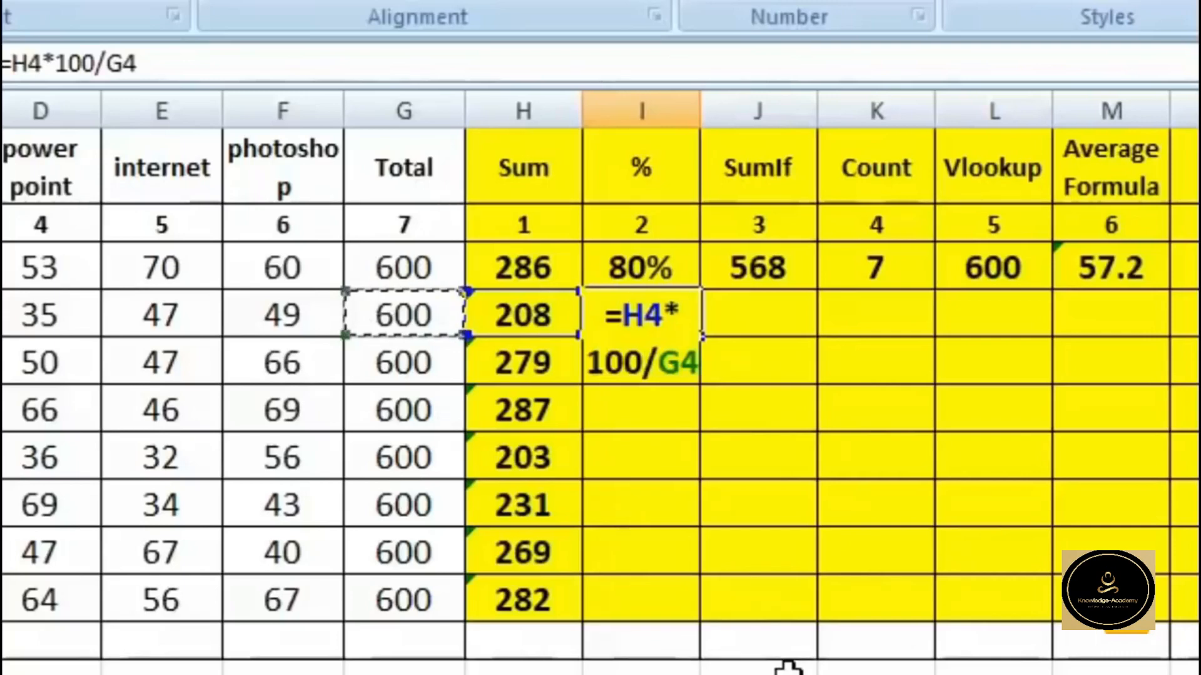
key(Return)
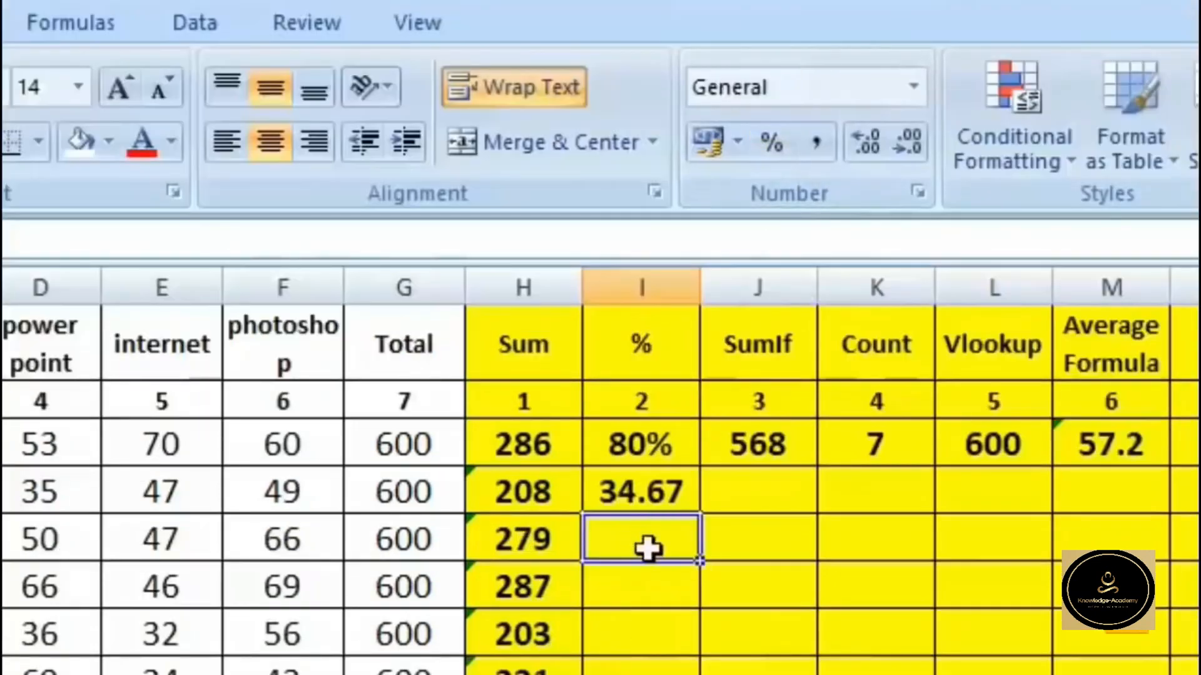
Apply the percentage format to I5 and calculate the row 5 percentage there with the formula =H5/G5
click(771, 142)
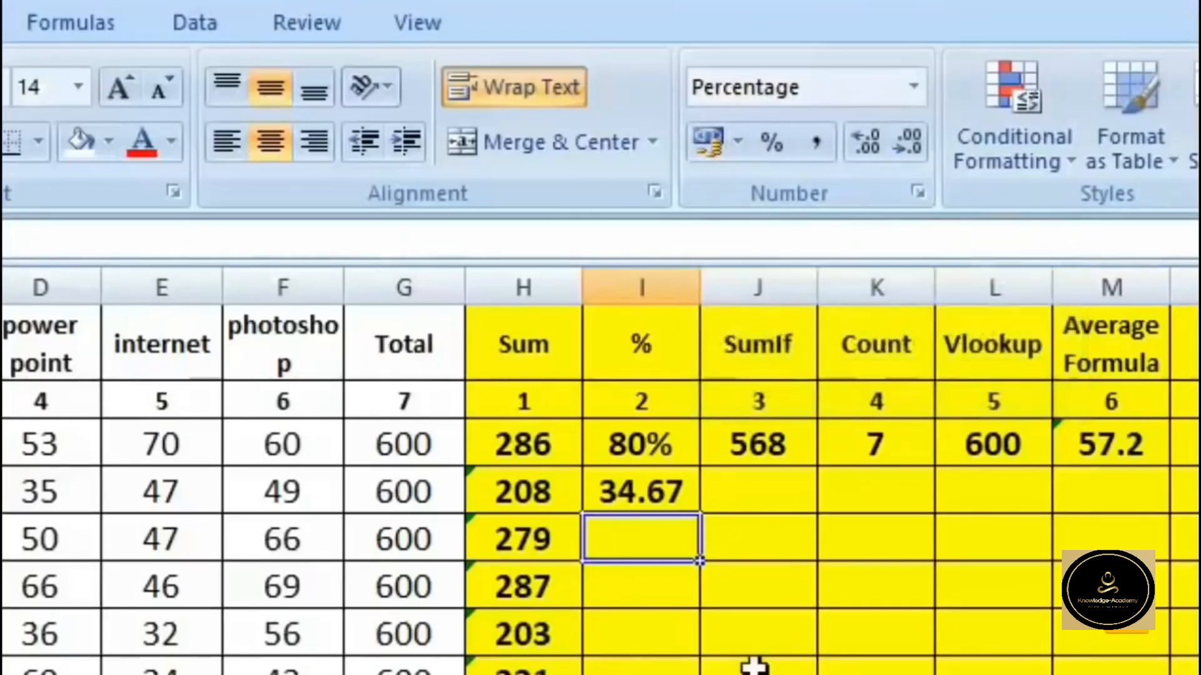
text(=)
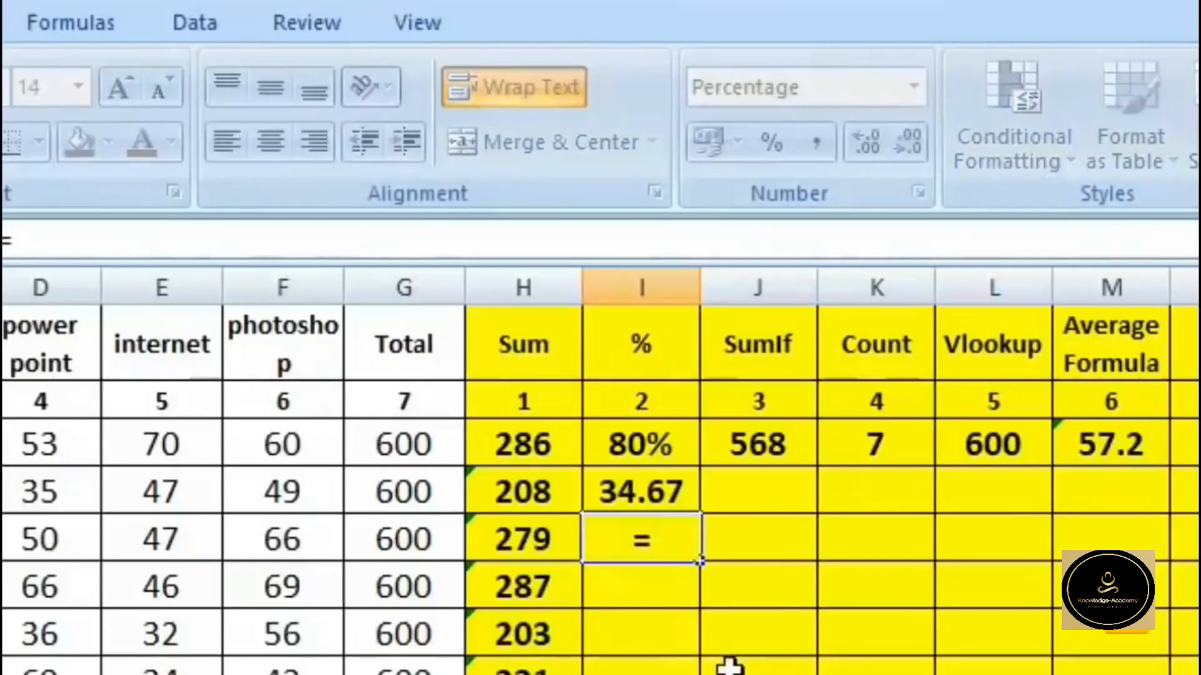
click(541, 543)
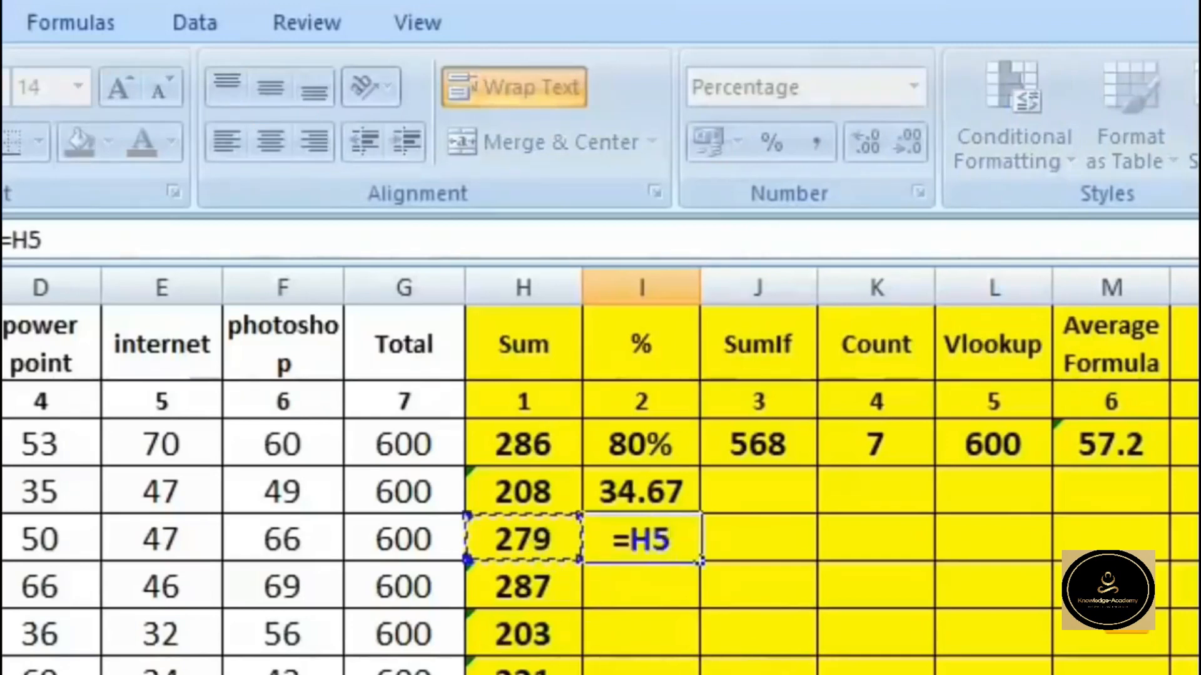
text(/)
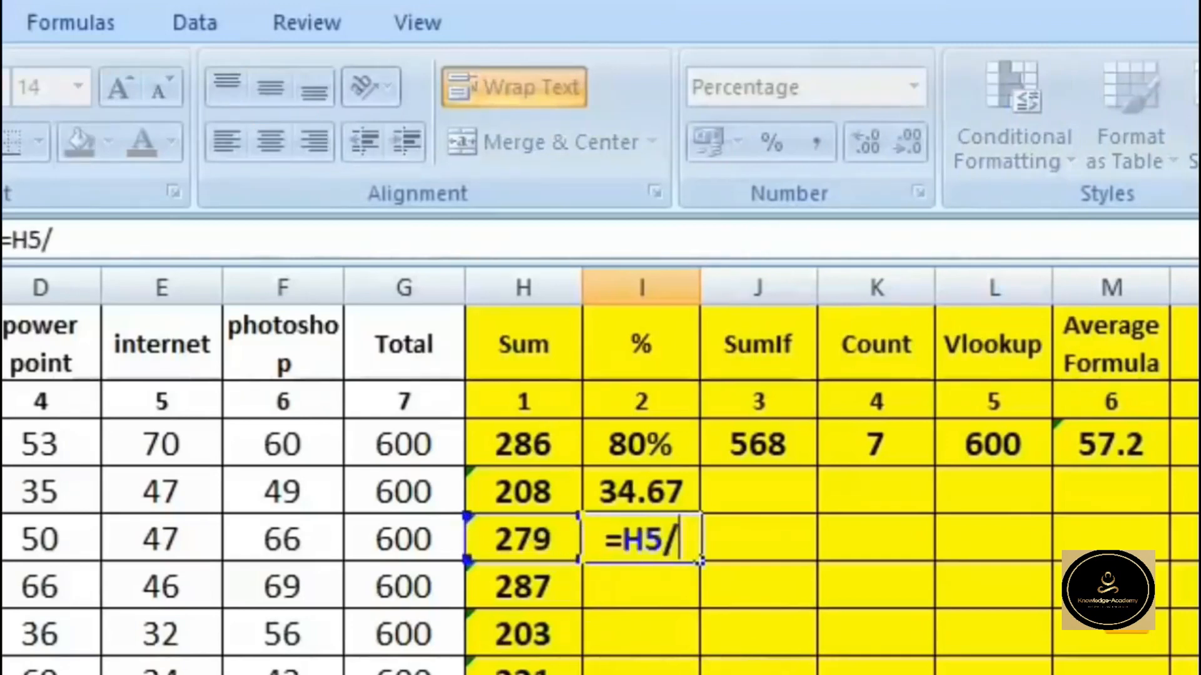
click(427, 553)
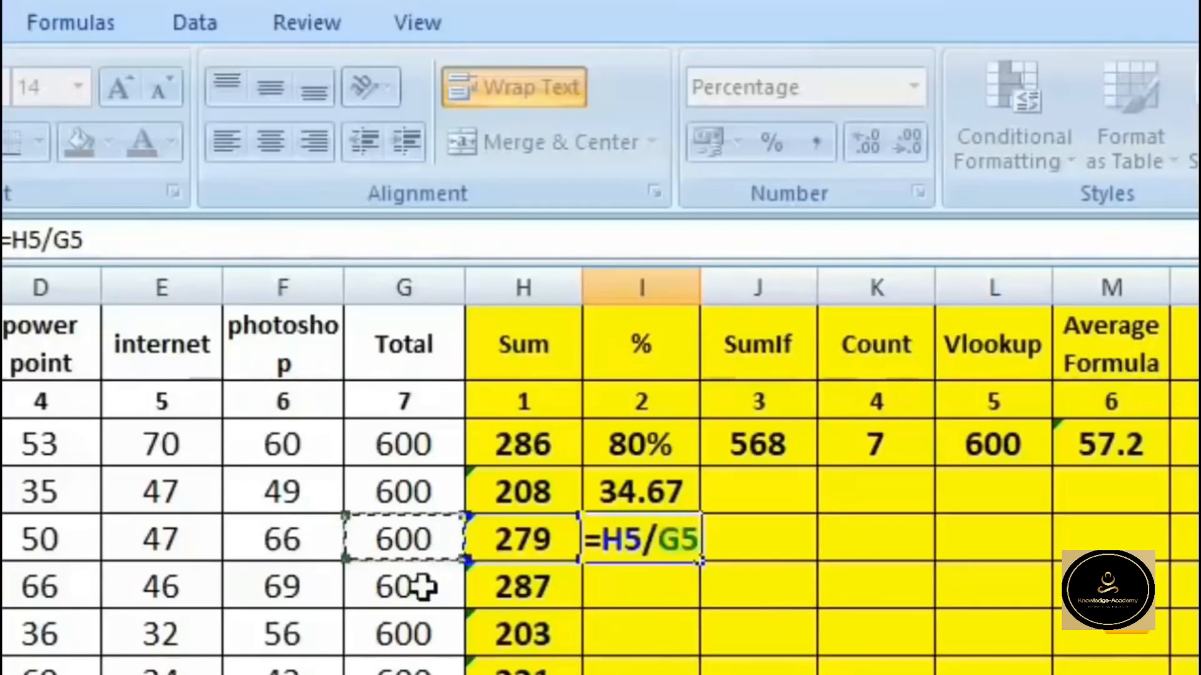
key(Return)
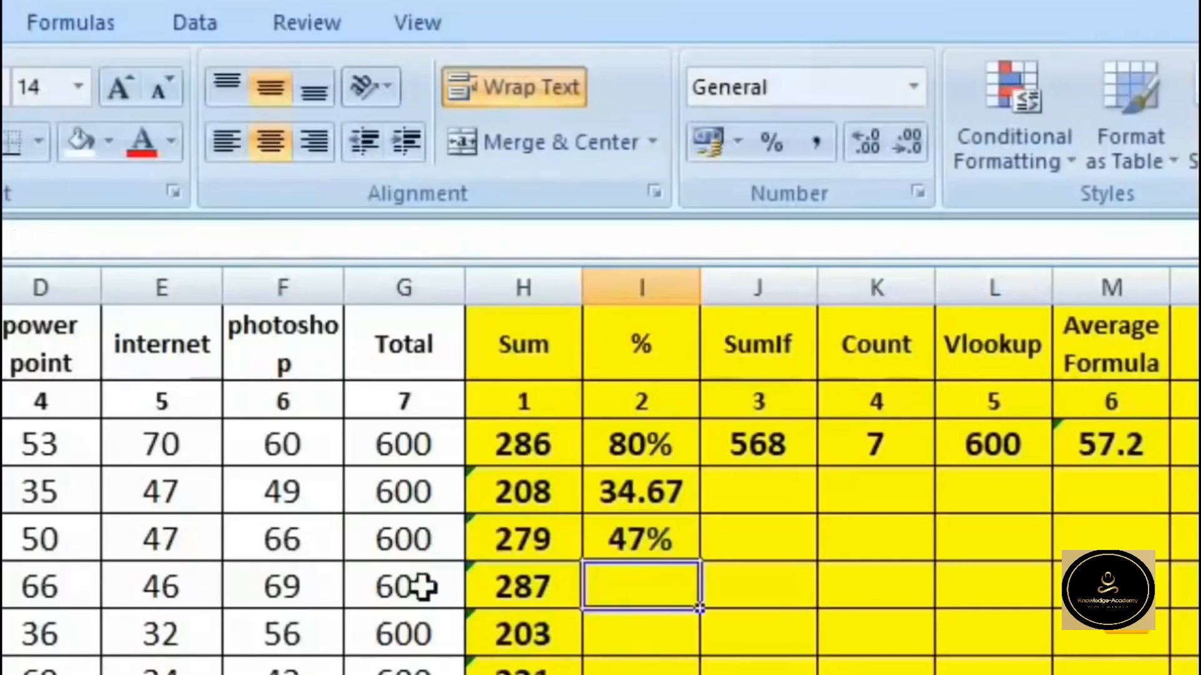
Compare the percentage formulas in I4 and I5, and fill the I5 formula down through I10
key(Up)
key(Up)
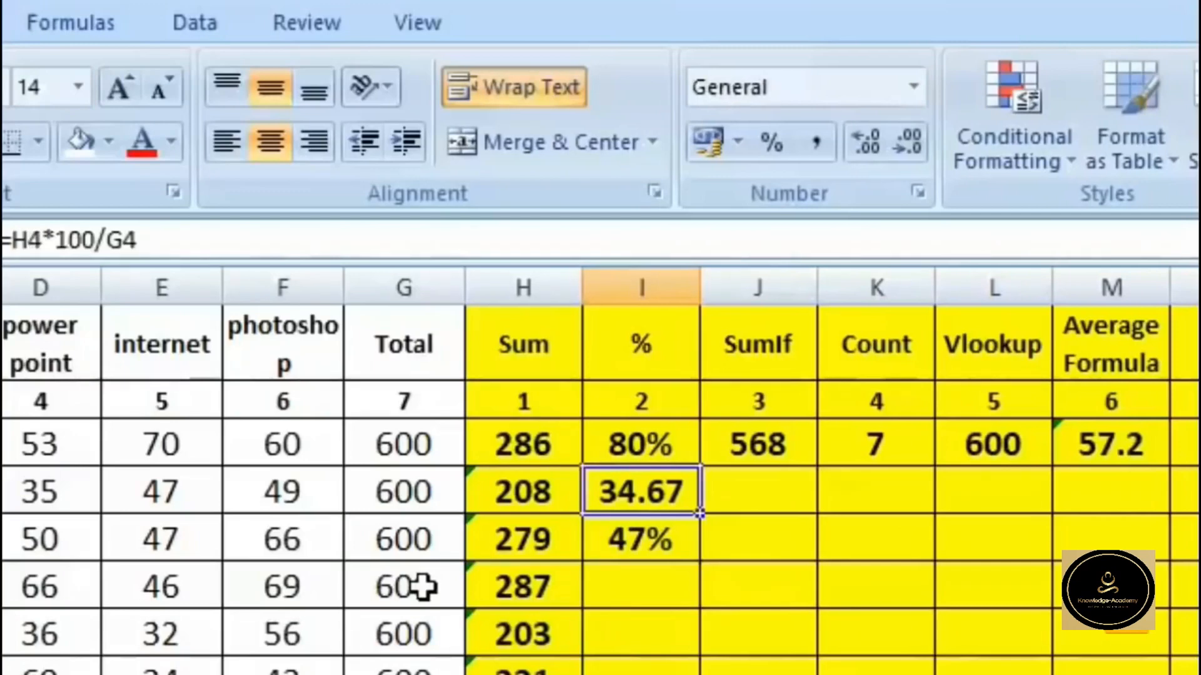
key(Down)
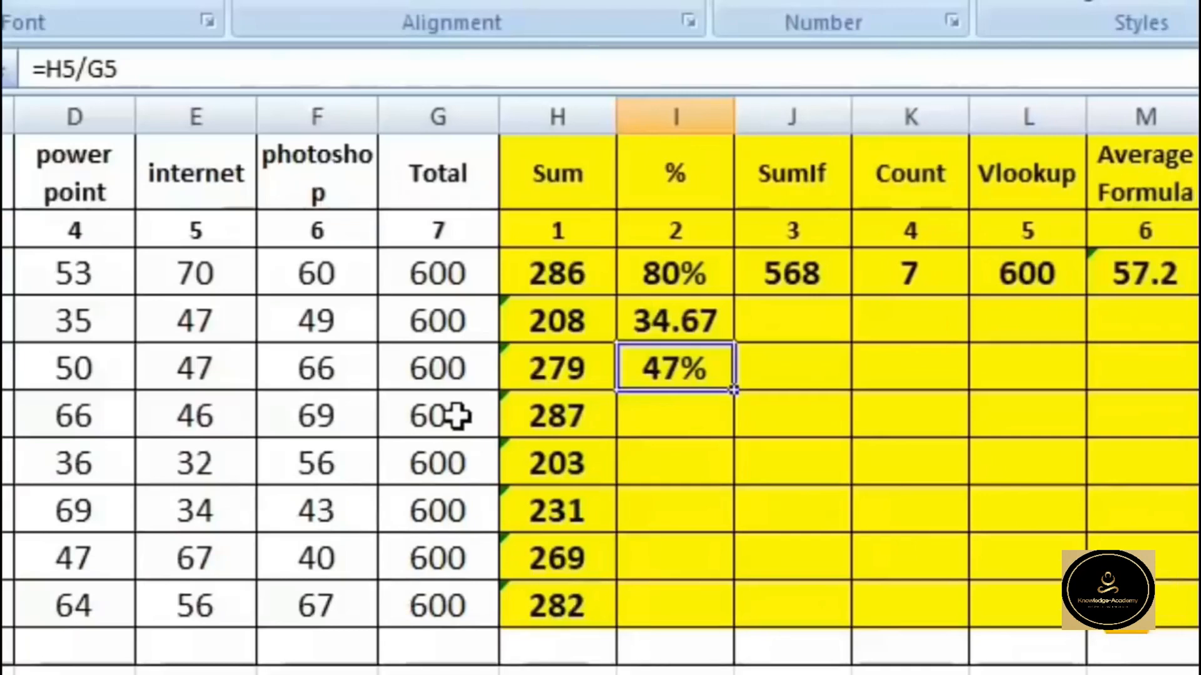
drag(733, 390, 744, 626)
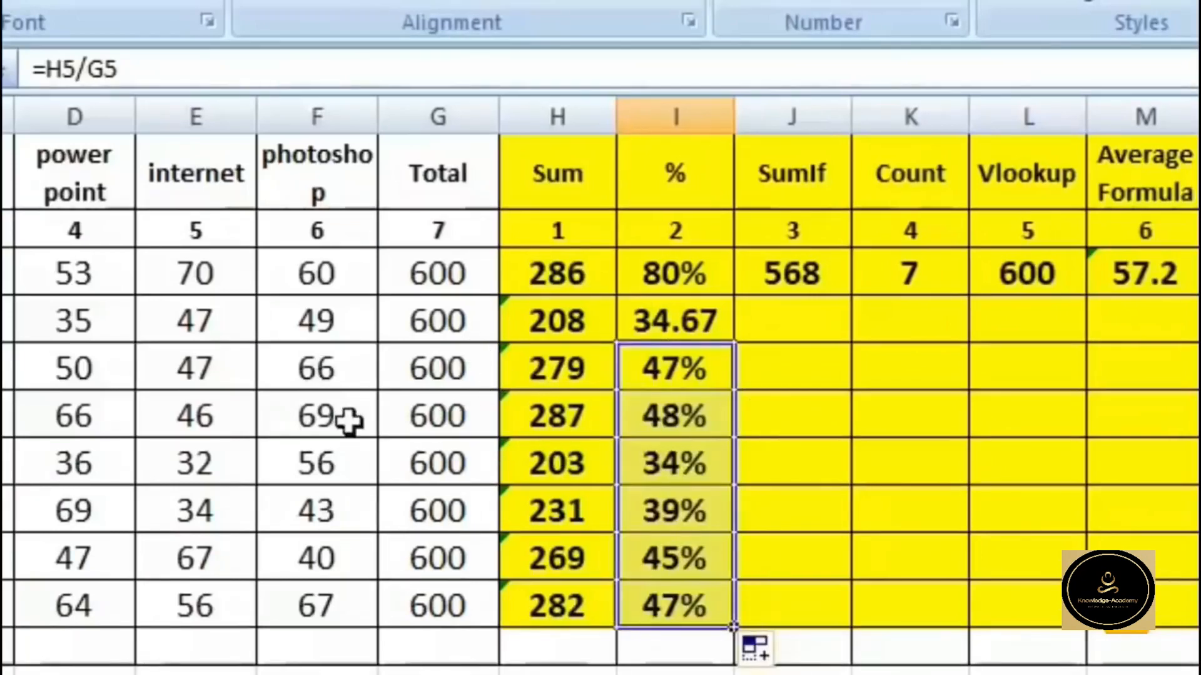
Begin a SUMIF formula in J4 with the student names in A3:A10 as the range
click(740, 418)
key(Up)
key(Up)
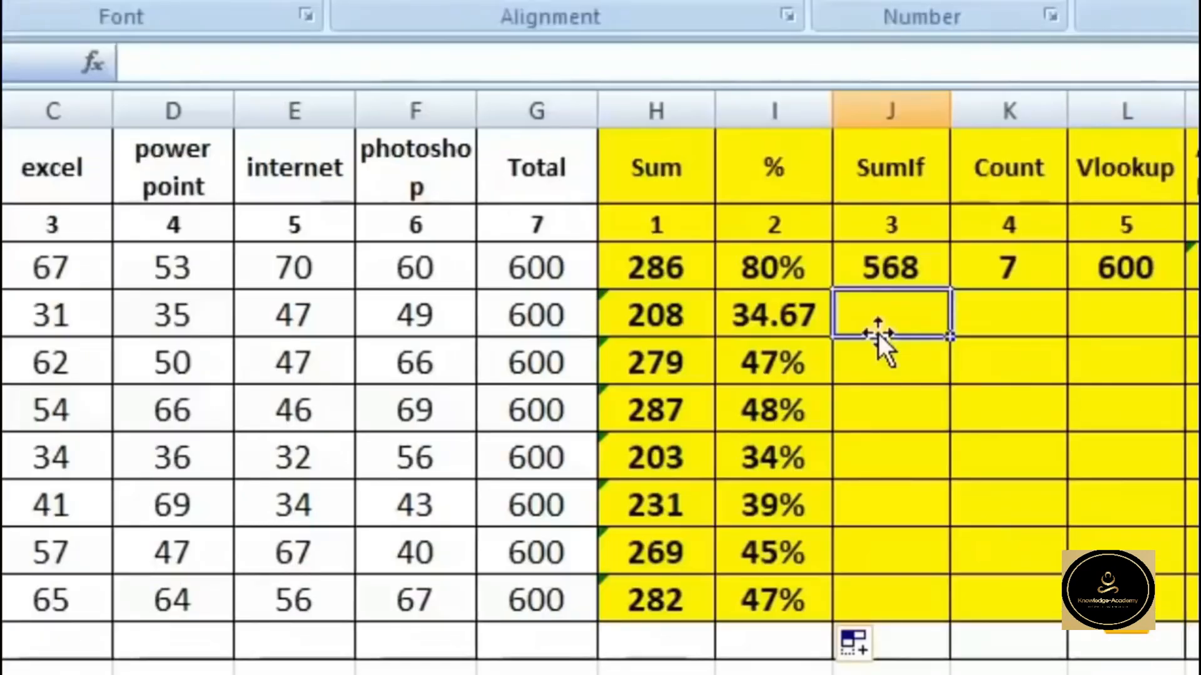
text(=sumi)
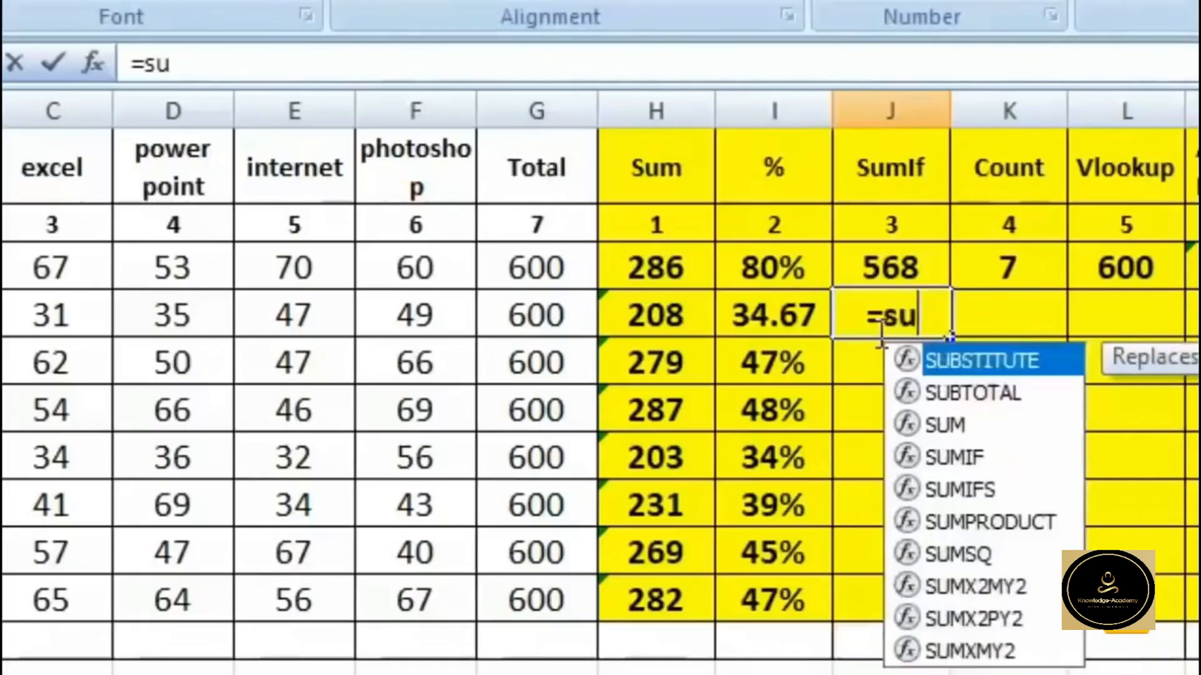
text(f()
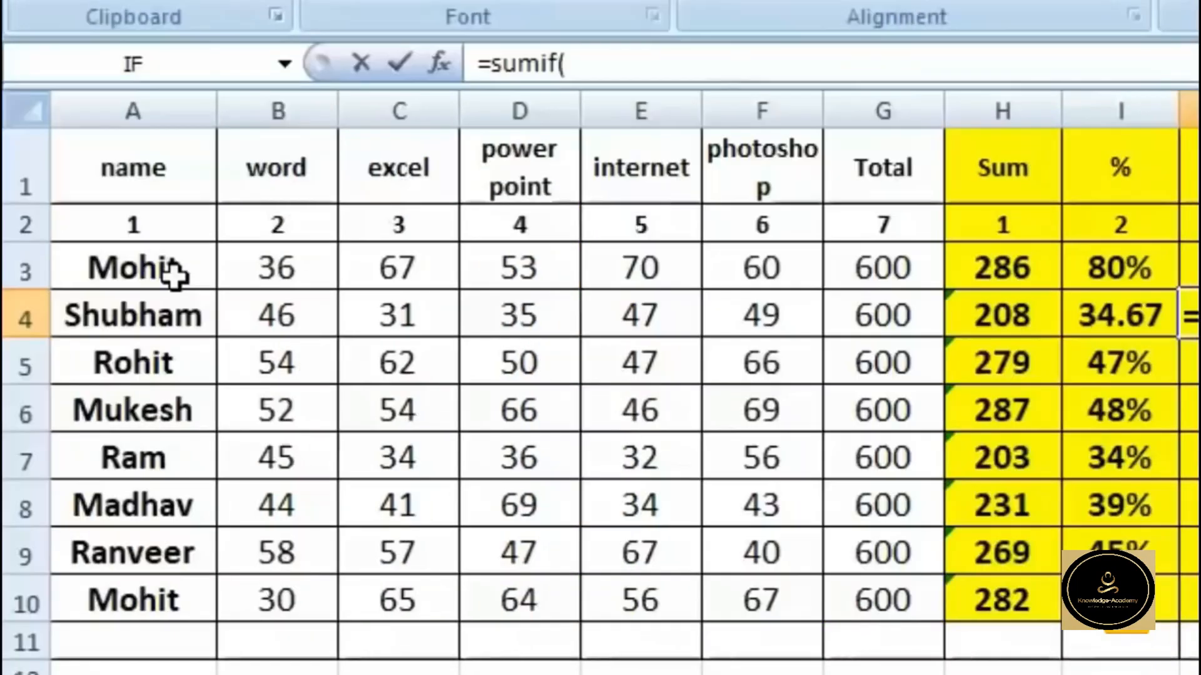
drag(169, 273, 177, 597)
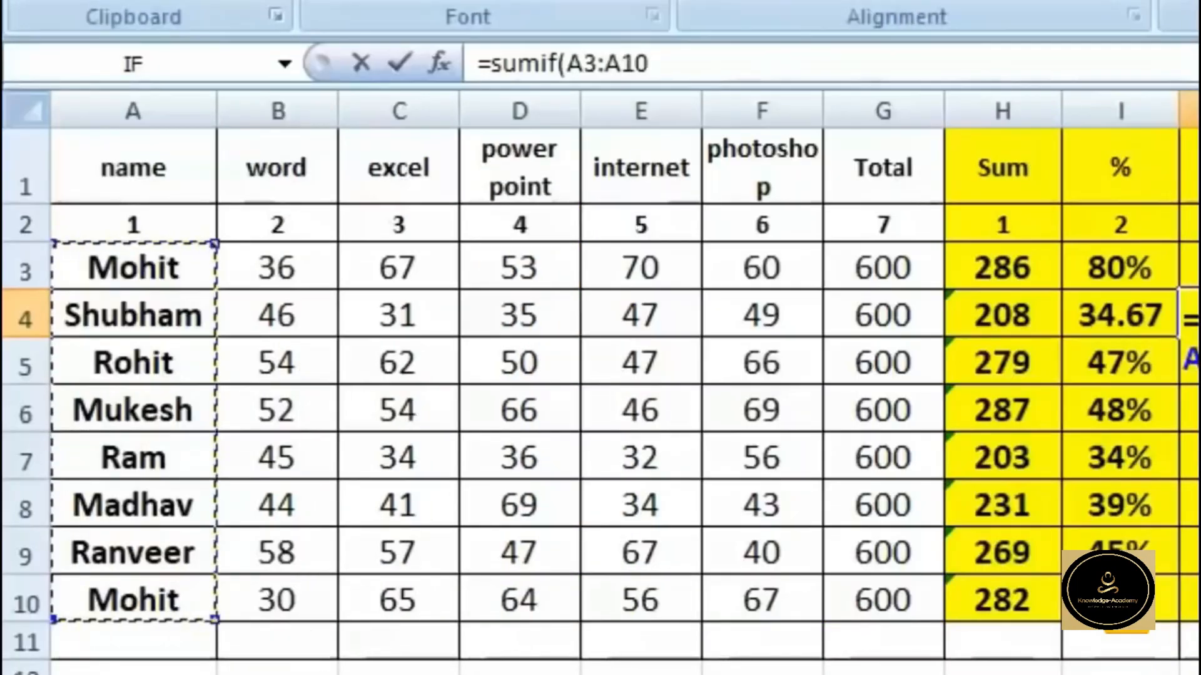
text(,)
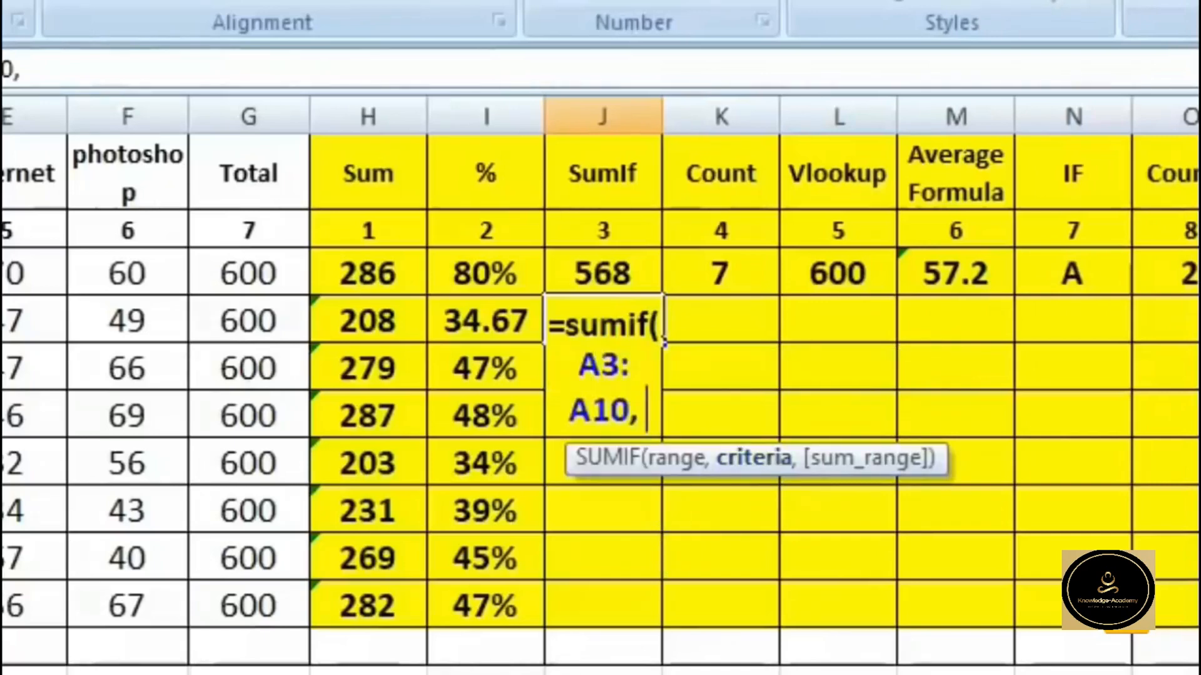
Complete the J4 SUMIF with the student's name from A3 in quotes as criteria and H3:H10 as sum range, and reselect J4
text( ")
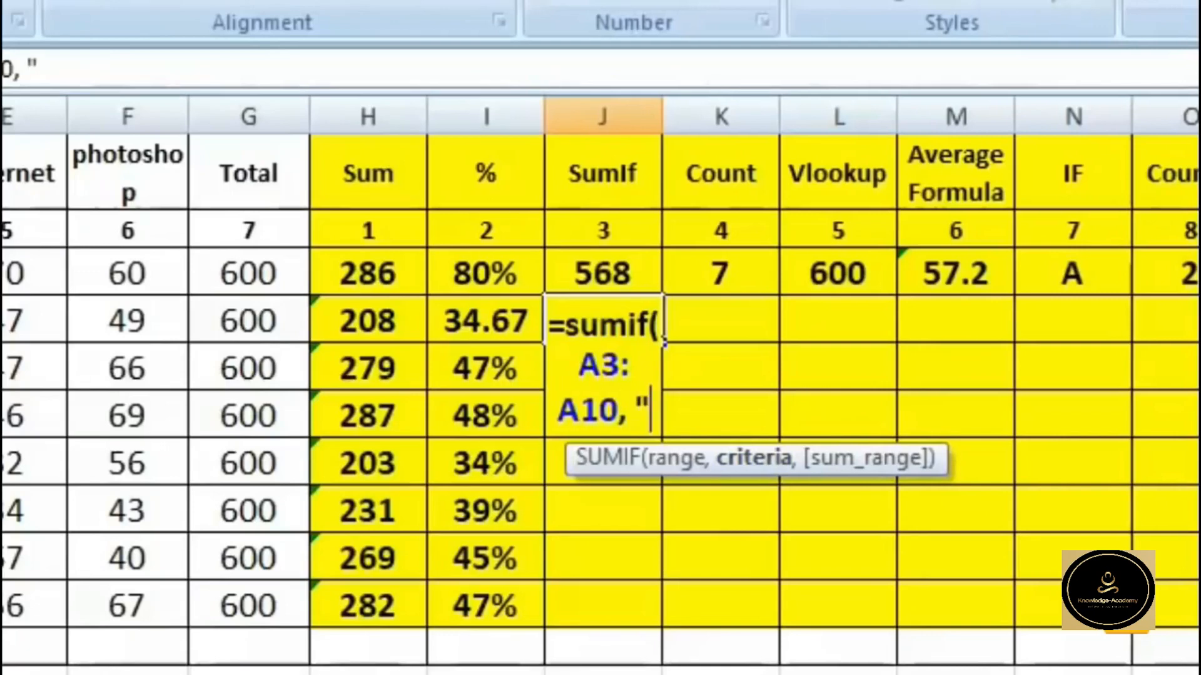
text(Mohit)
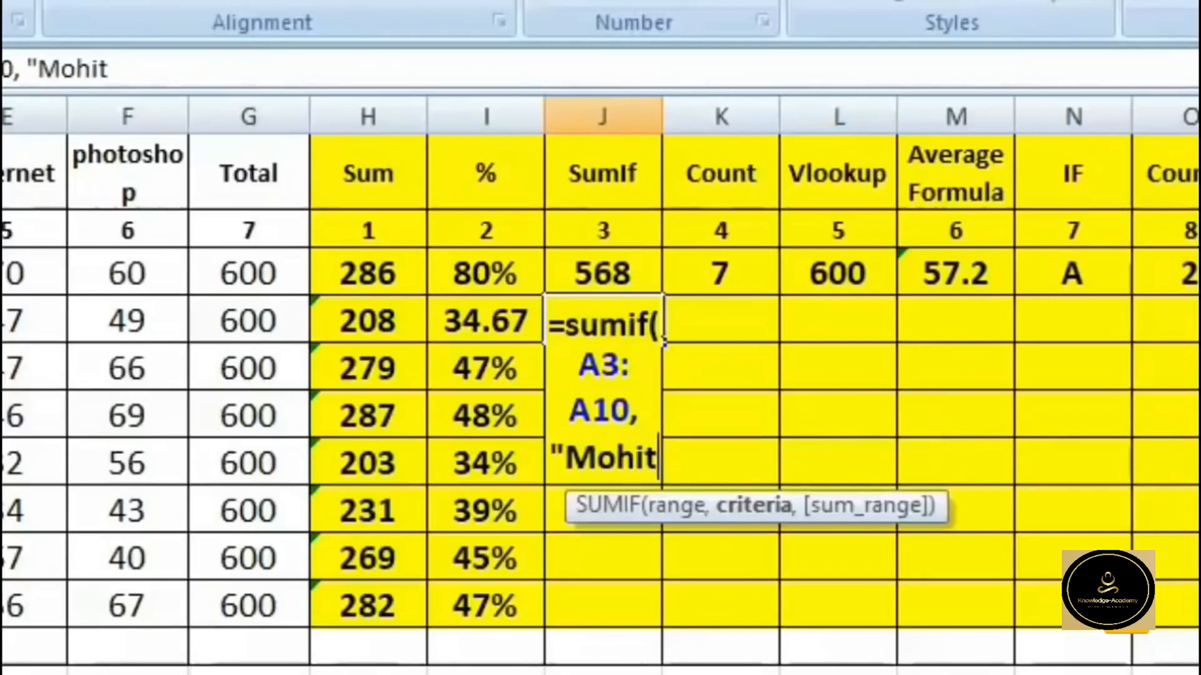
text(")
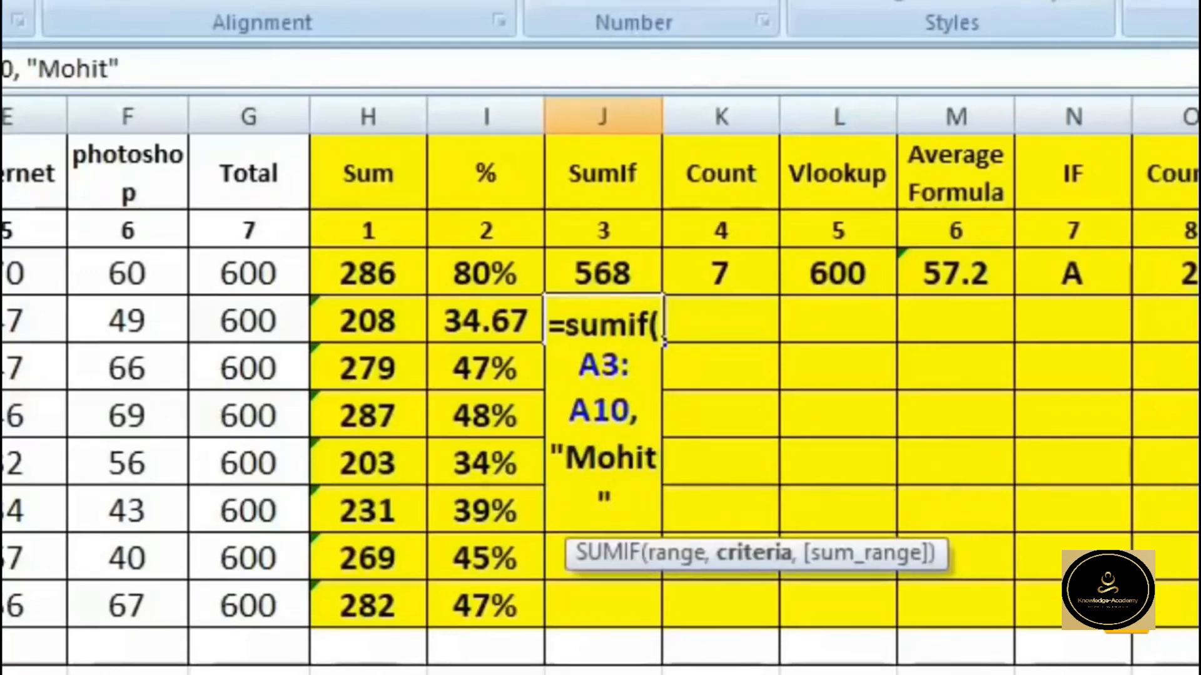
text(,)
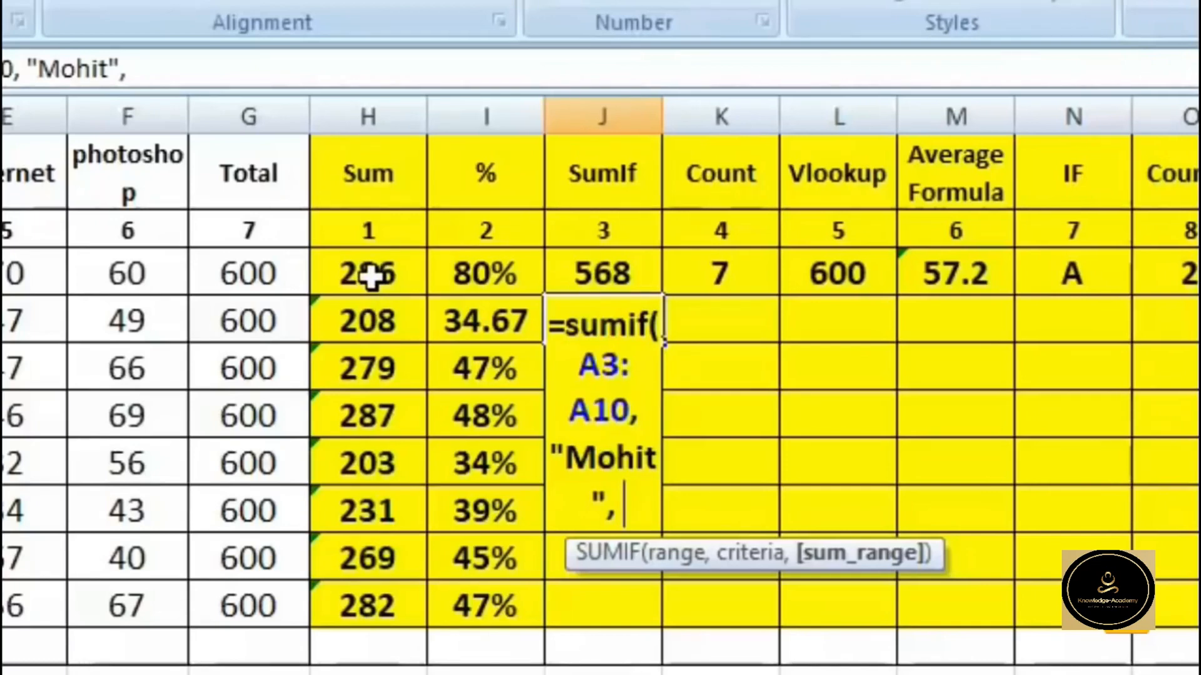
drag(388, 271, 397, 615)
text())
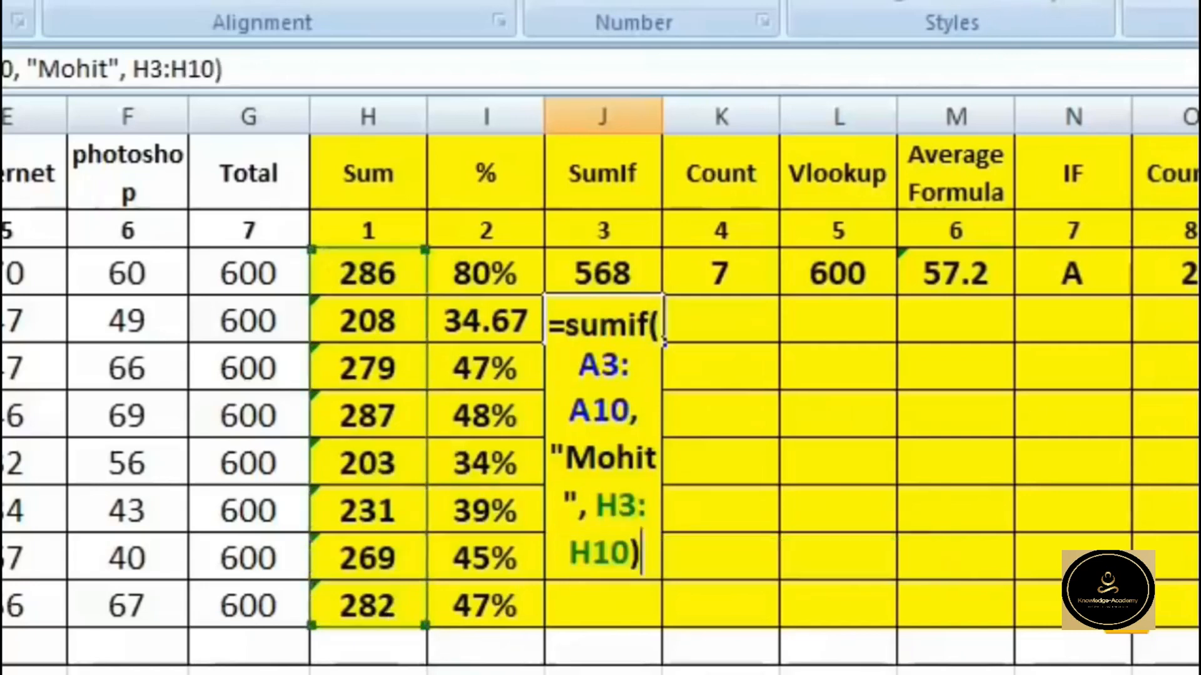
key(Return)
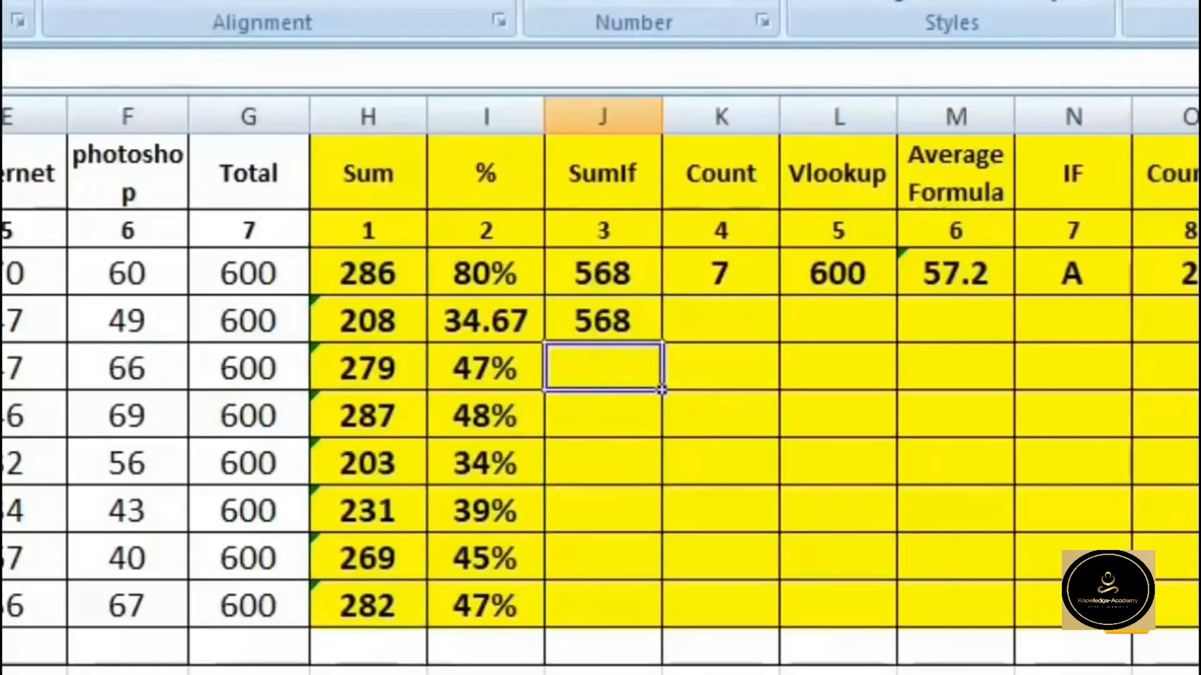
click(584, 316)
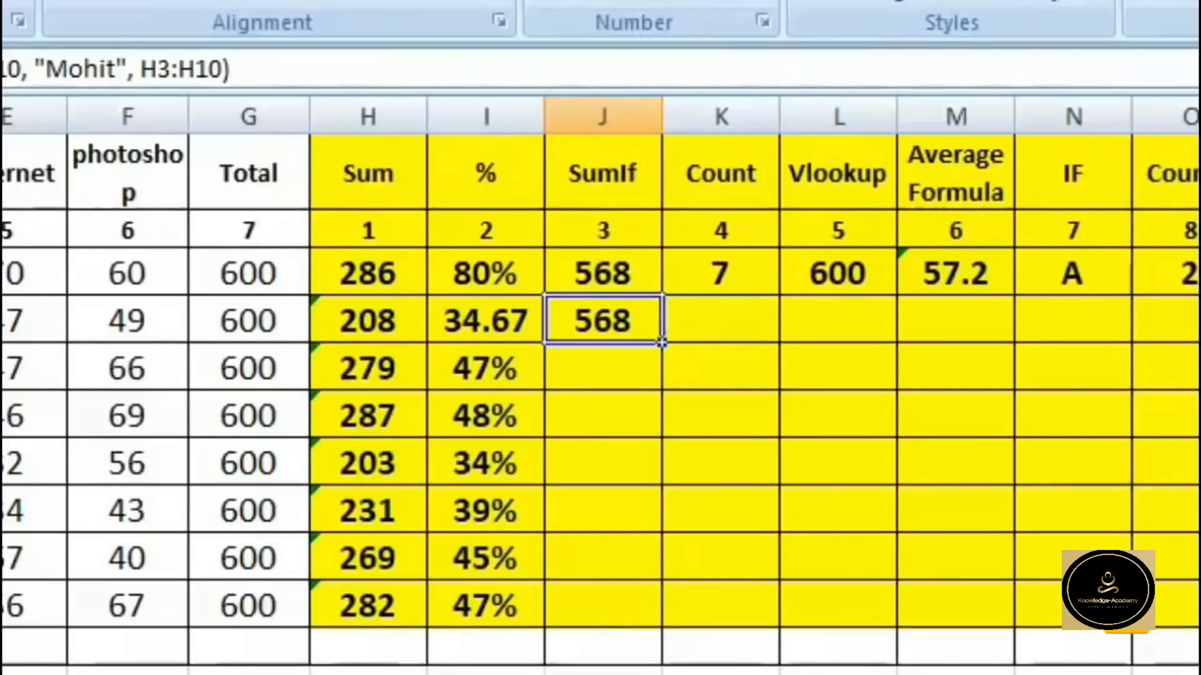
Count the numeric entries of row 4 in K4 with =COUNT(A4:G4), and reselect the cell to check its formula
click(775, 338)
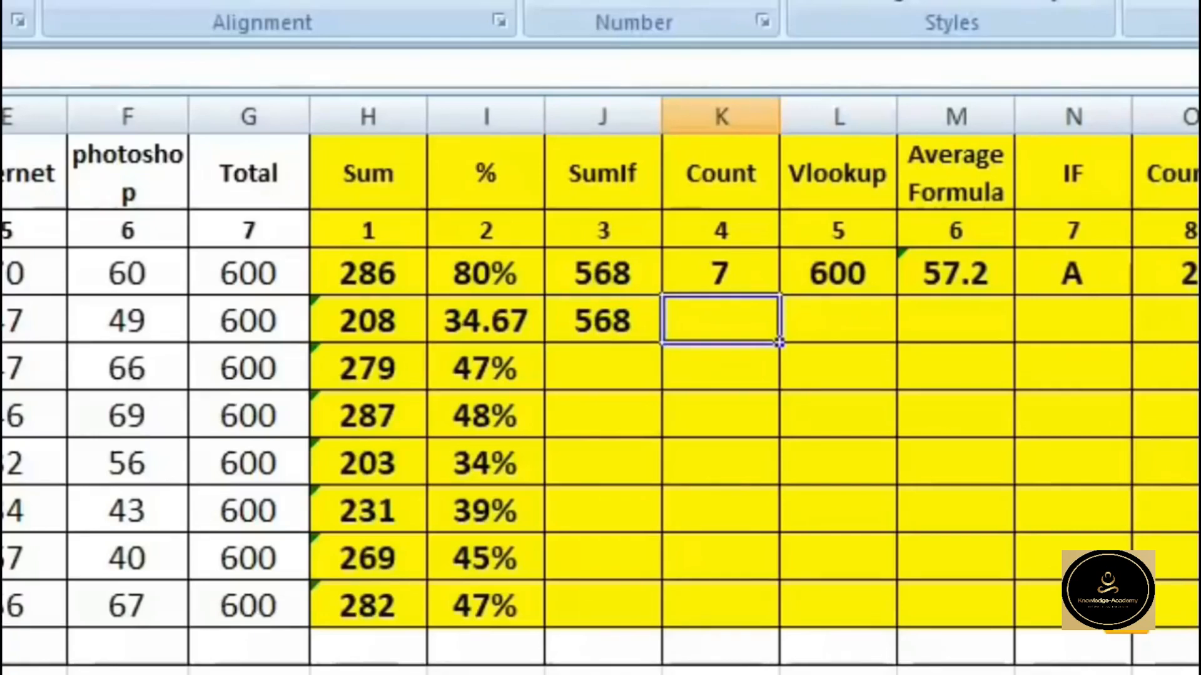
text(=)
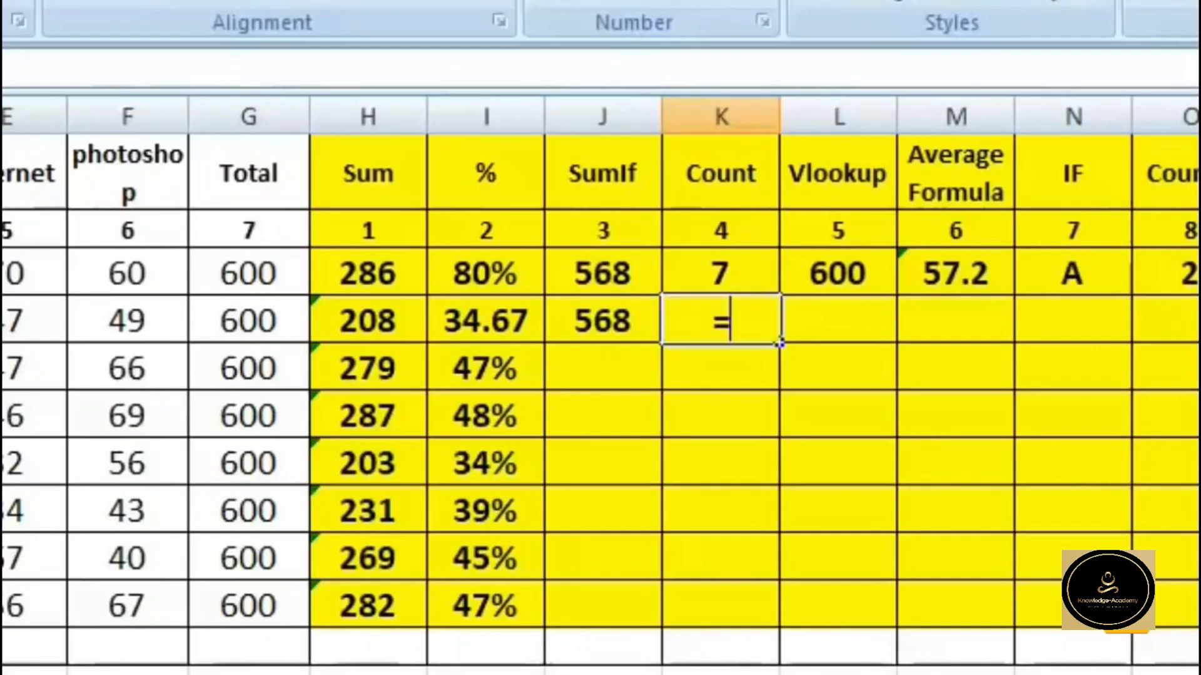
text(count)
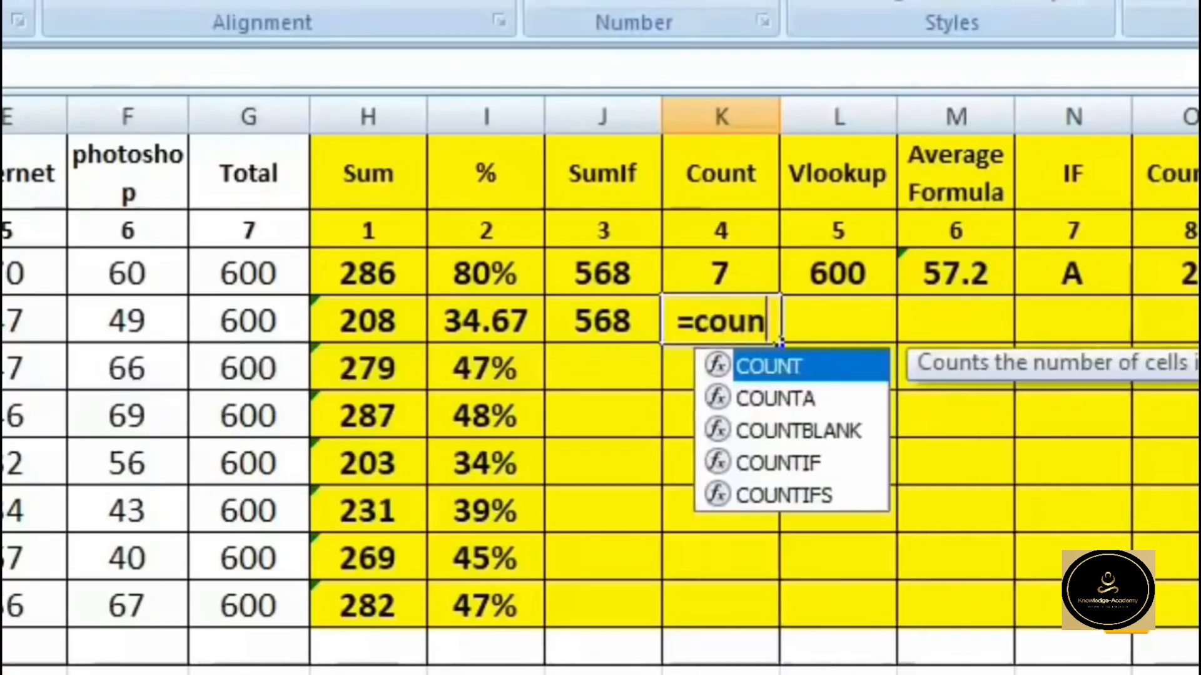
text(()
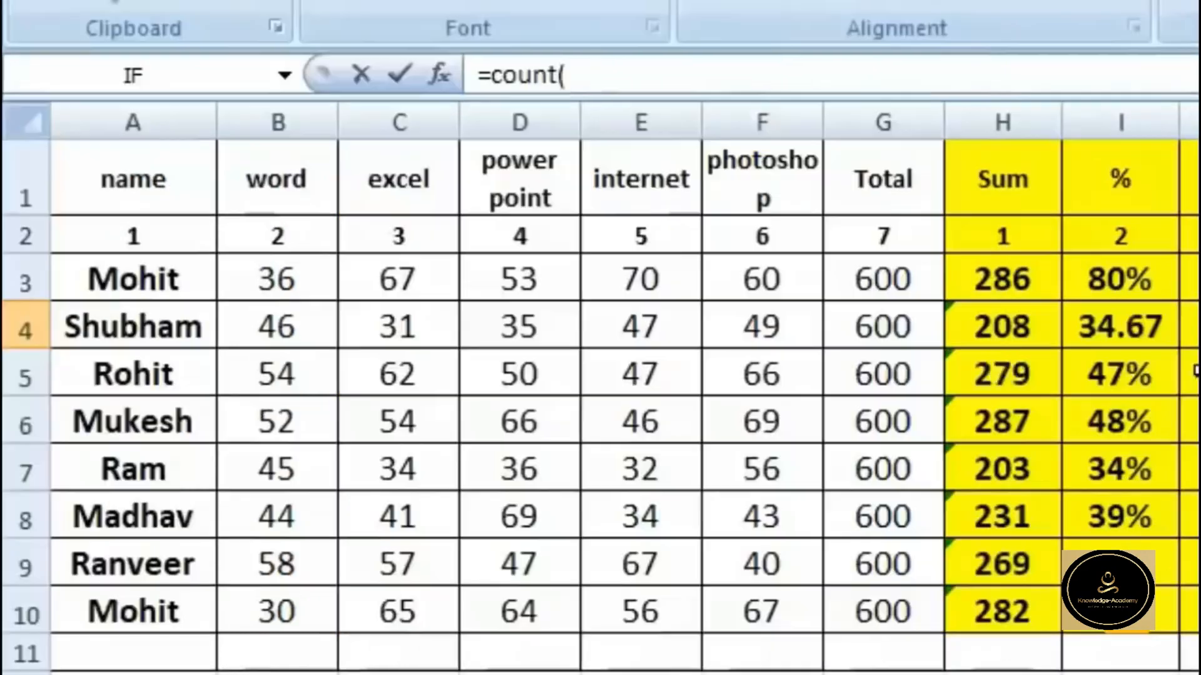
drag(88, 326, 882, 329)
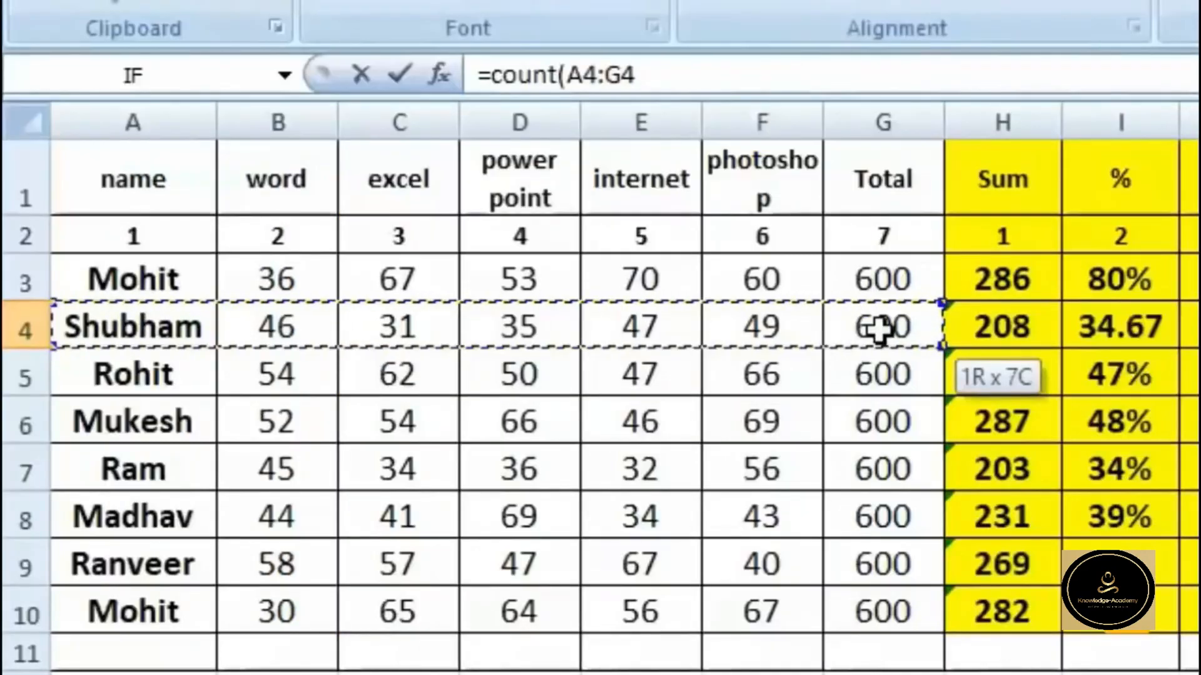
key(Return)
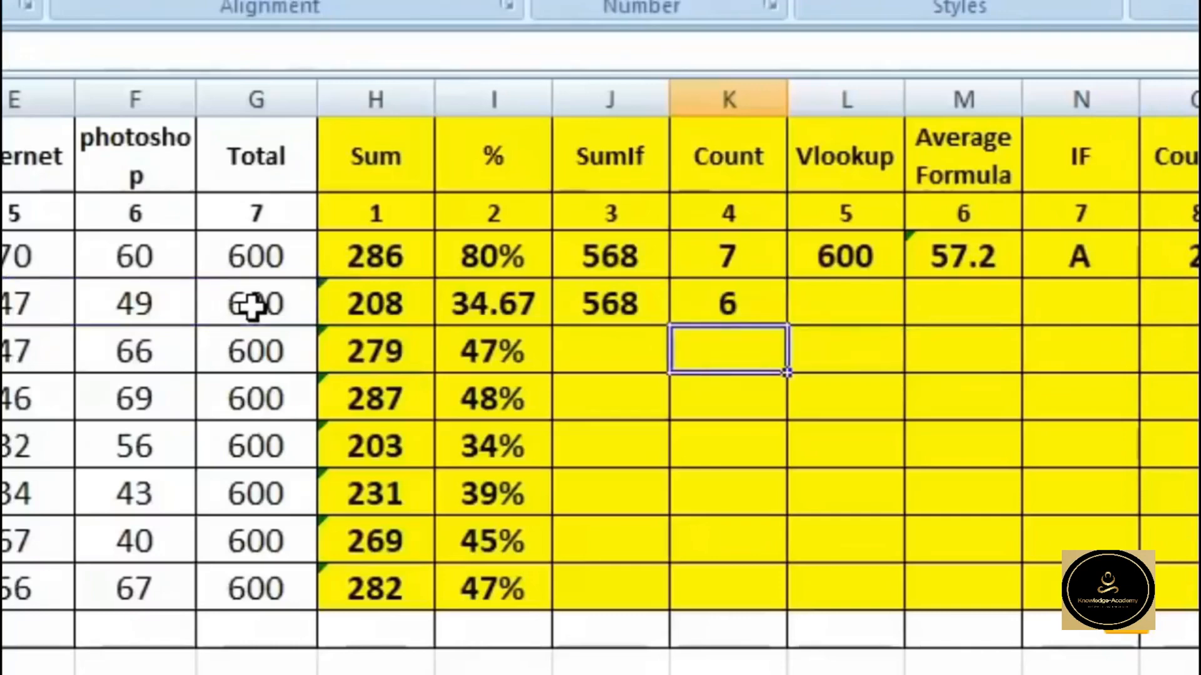
click(768, 294)
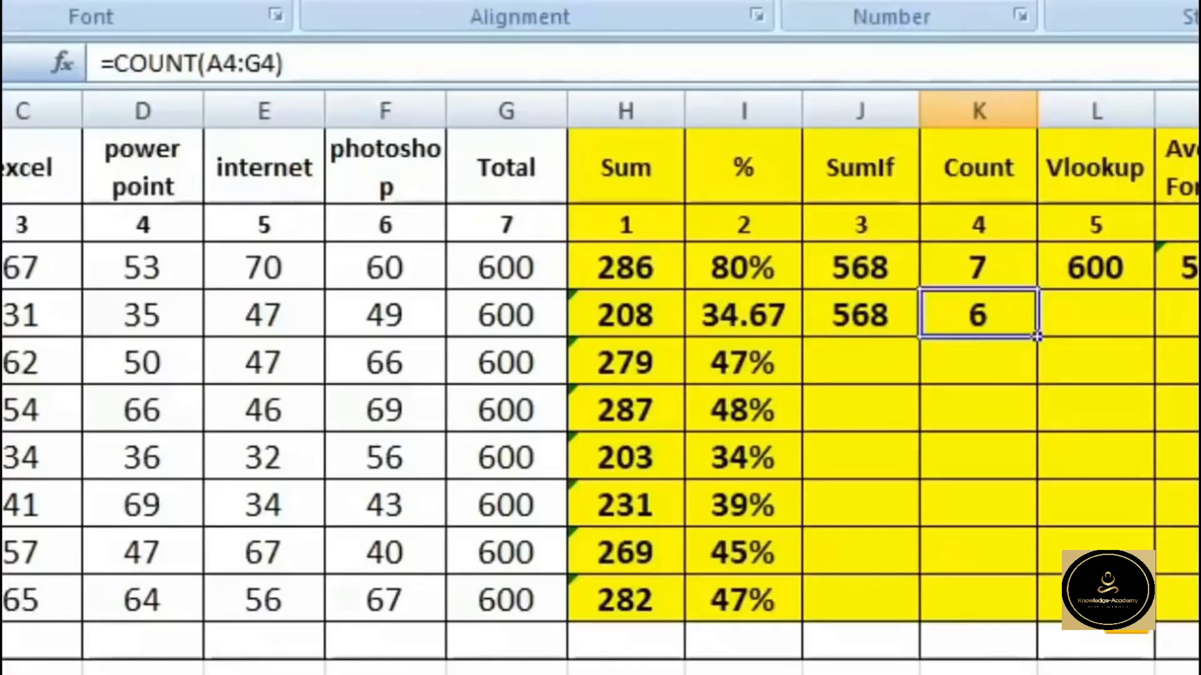
Test the row 4 count by clearing the power point mark in D4, and enter 25 as its new value
click(2, 572)
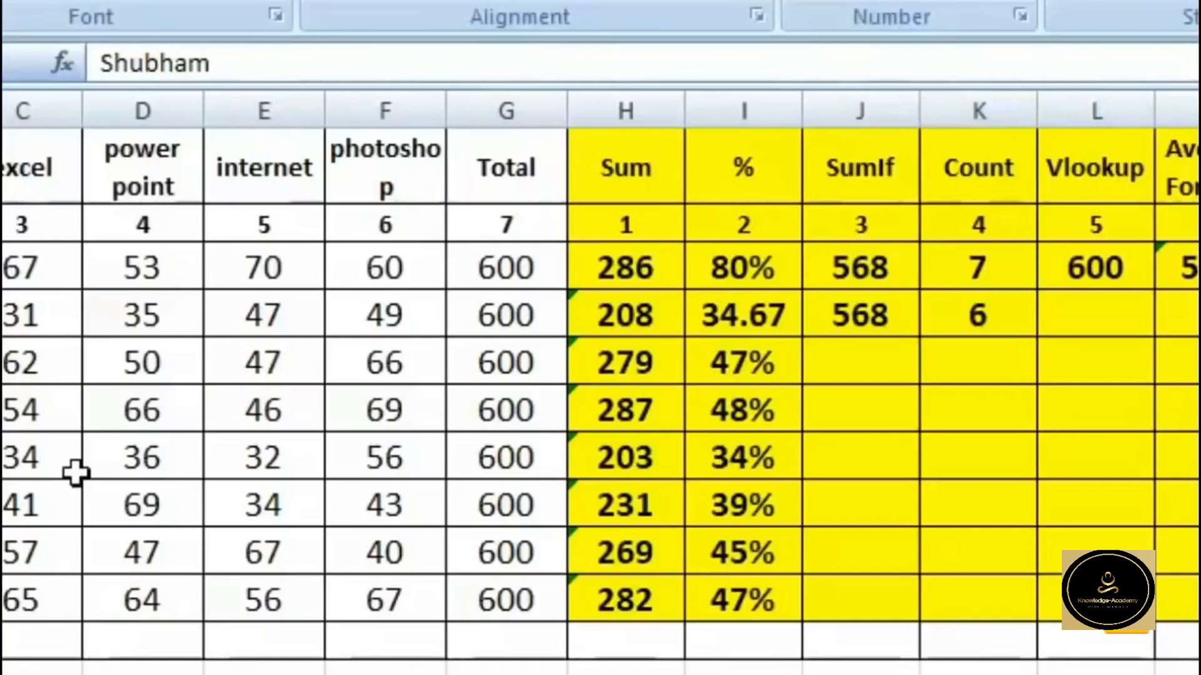
click(128, 315)
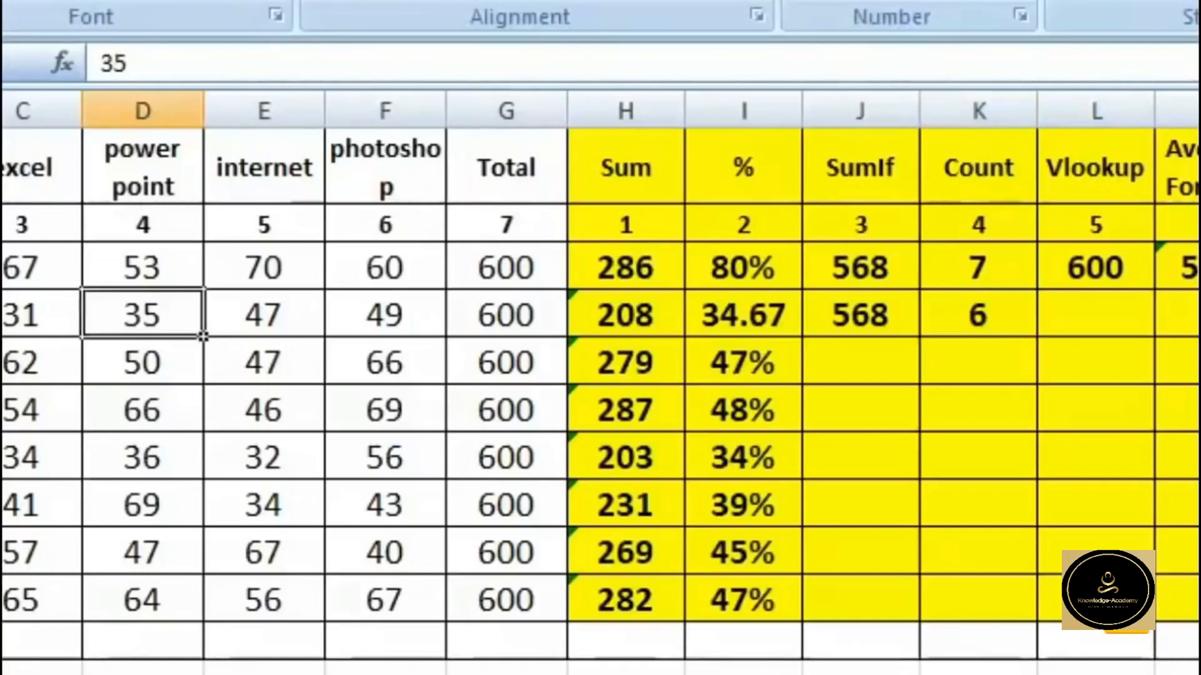
key(Delete)
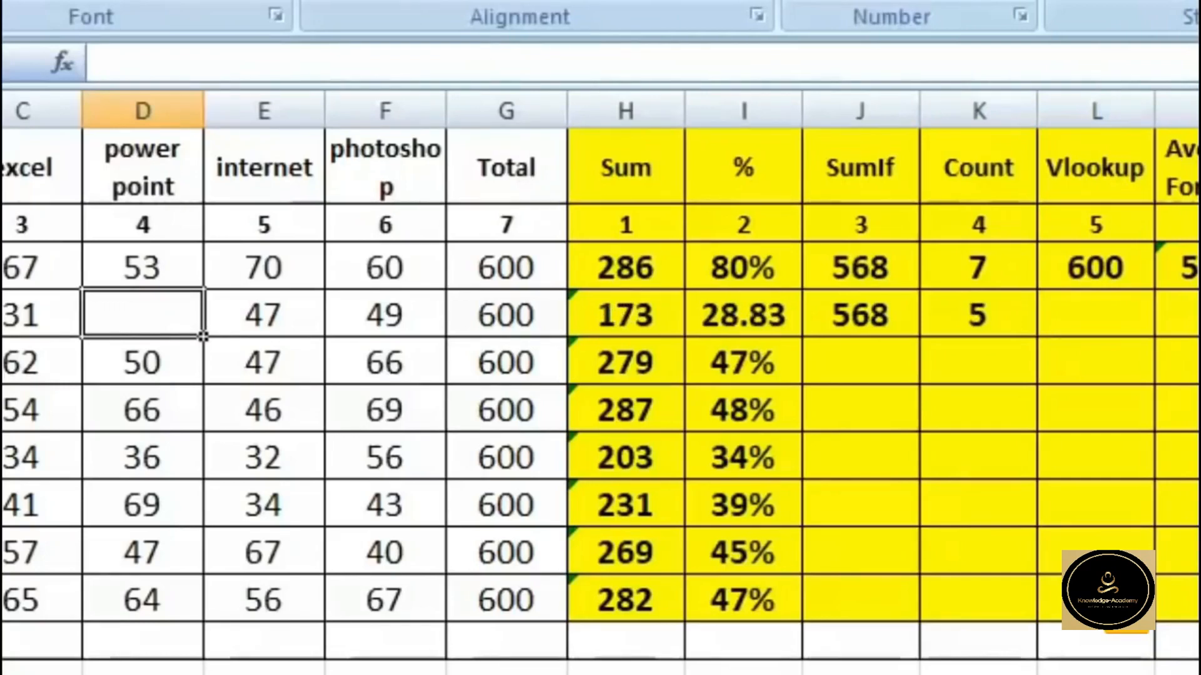
text(25)
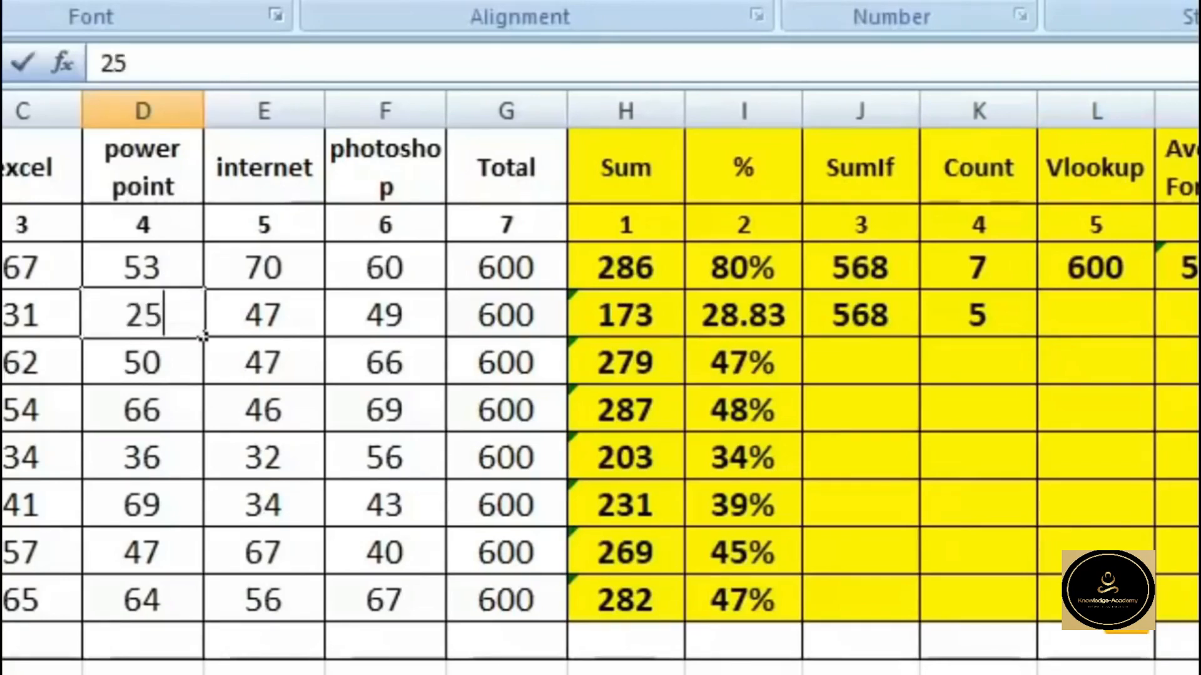
key(Return)
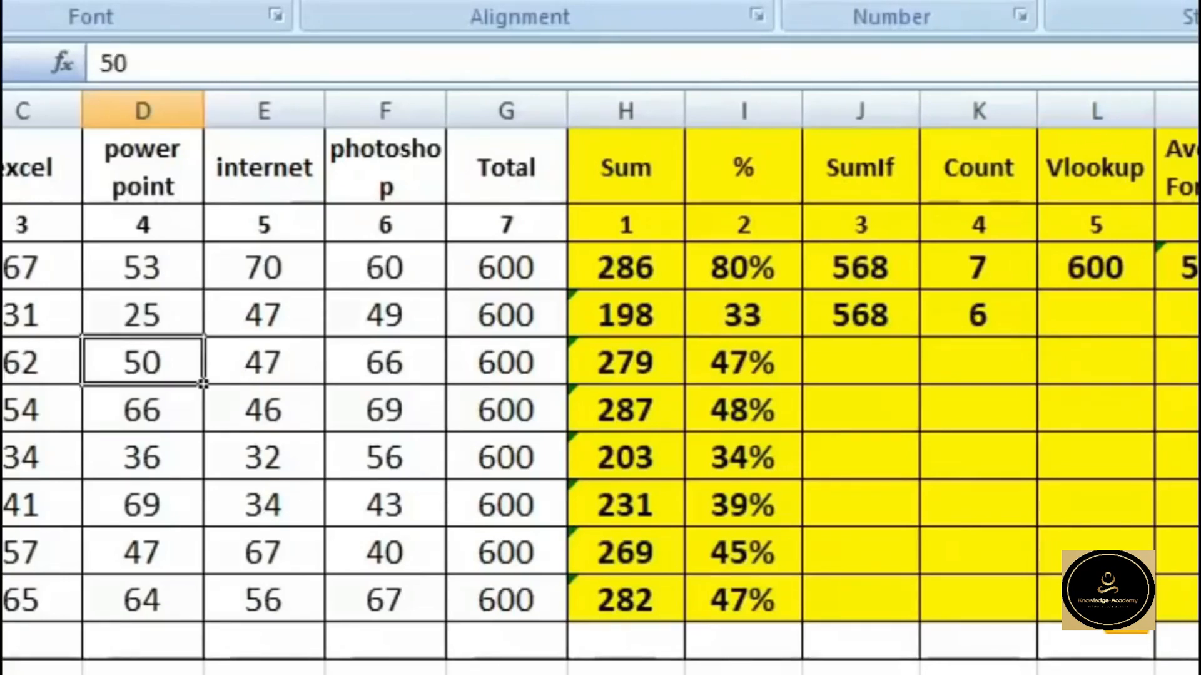
Begin a VLOOKUP formula in L4 with the student's name from A7 in quotes as the lookup value
click(1102, 317)
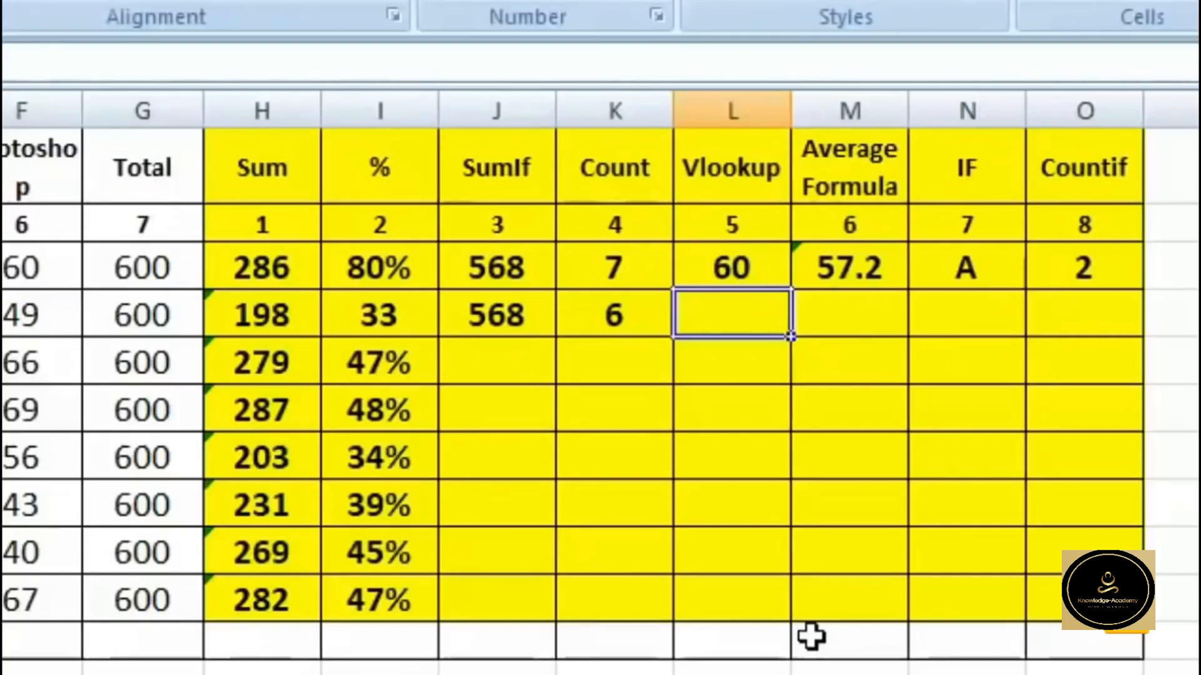
text(=)
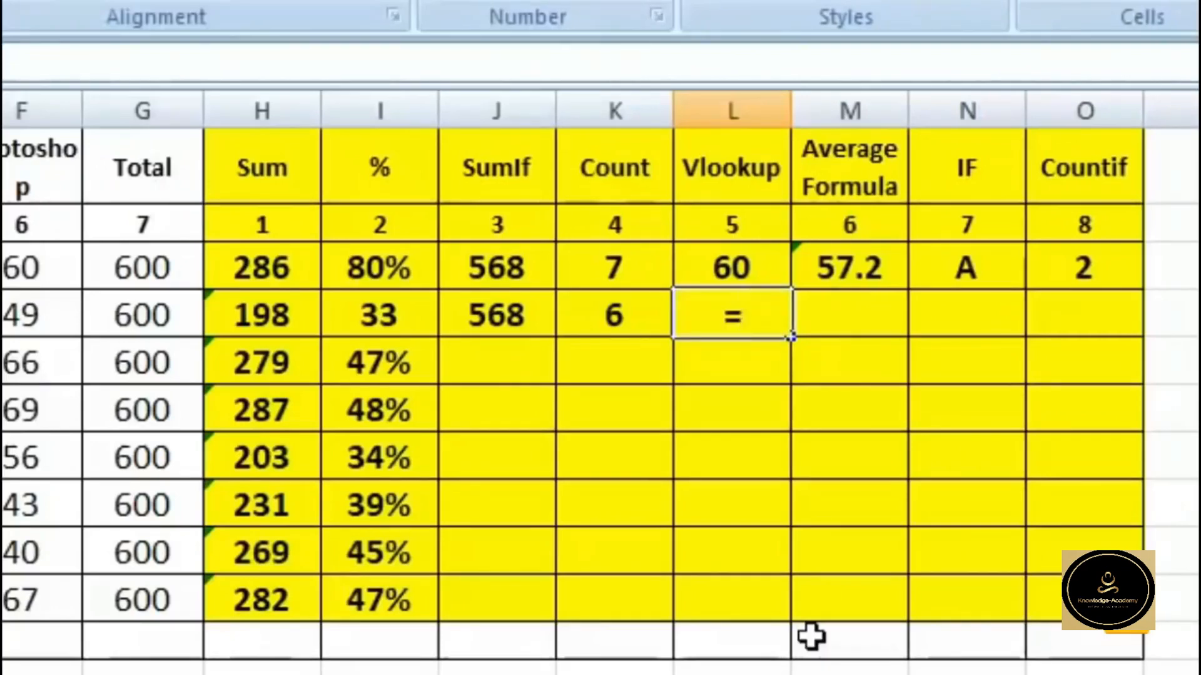
text(vlo)
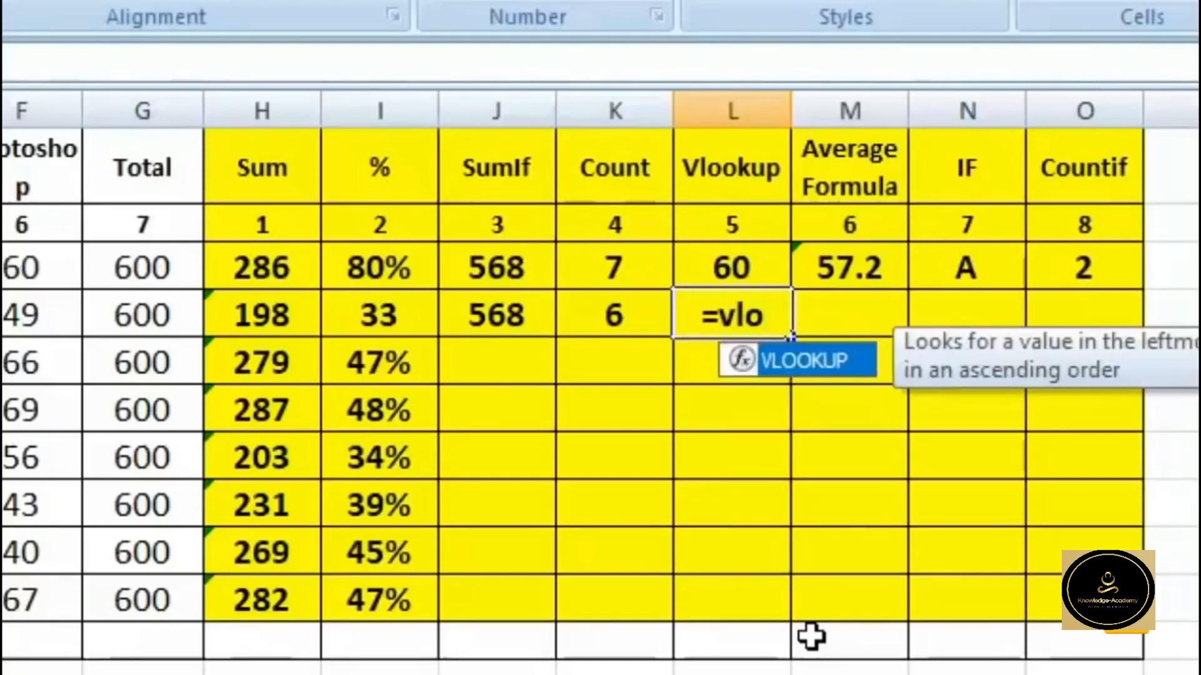
double_click(820, 375)
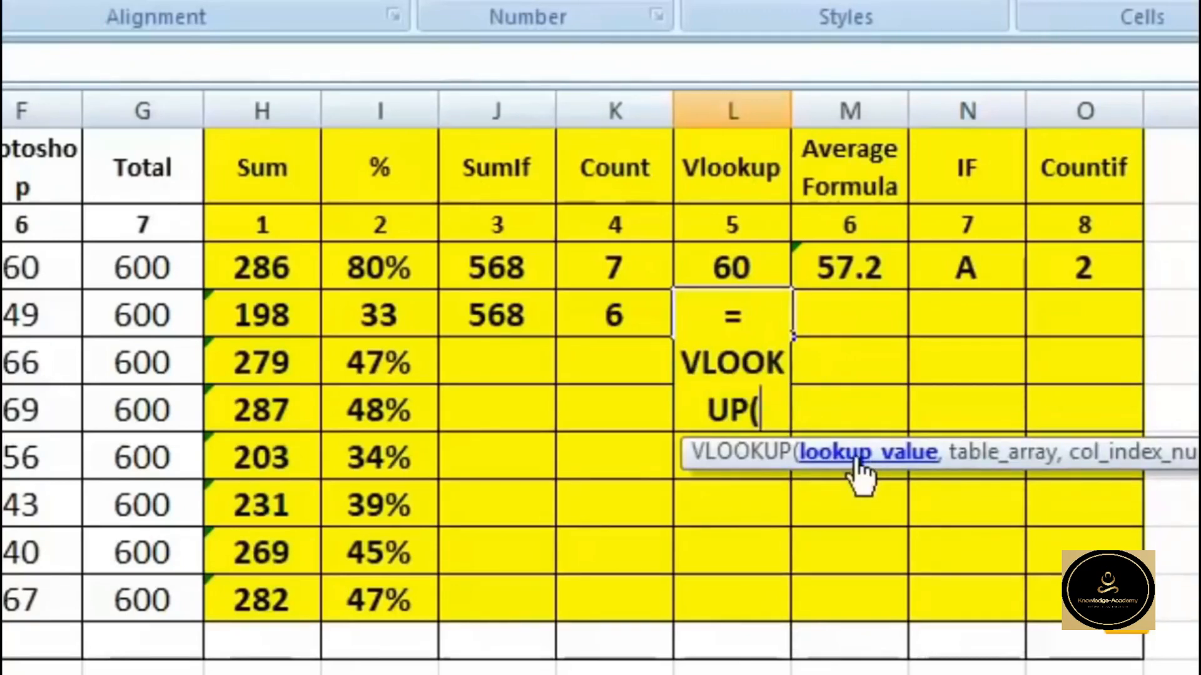
text(")
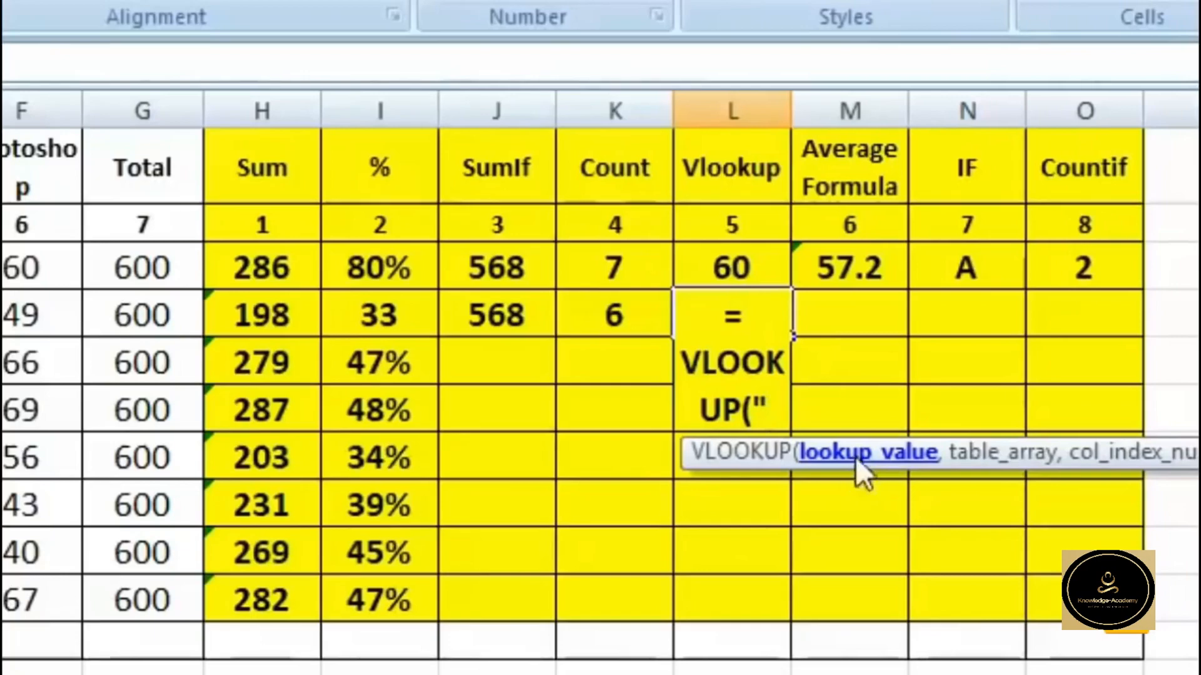
text(Ram)
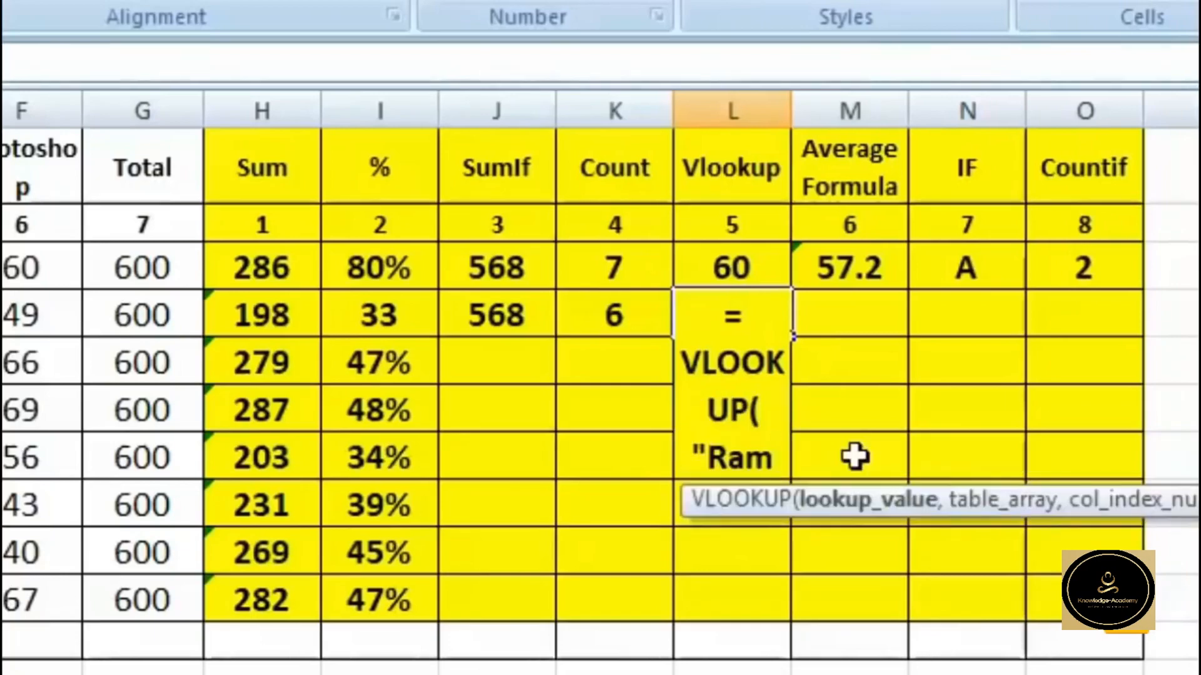
text(")
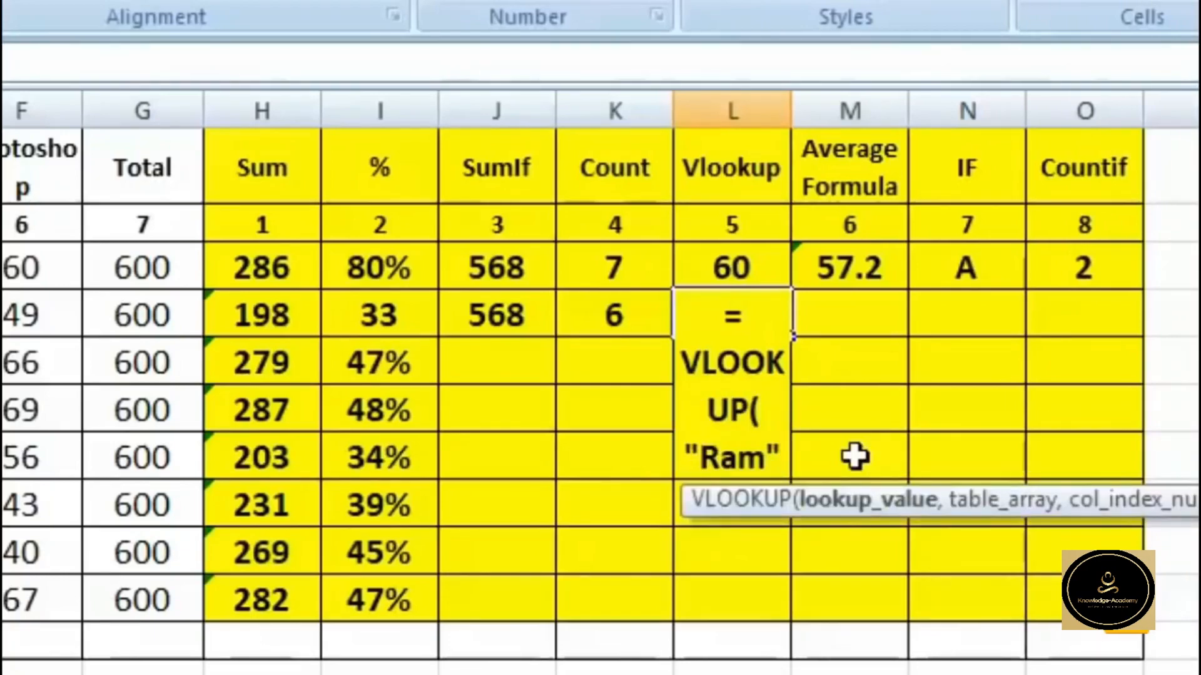
text(,)
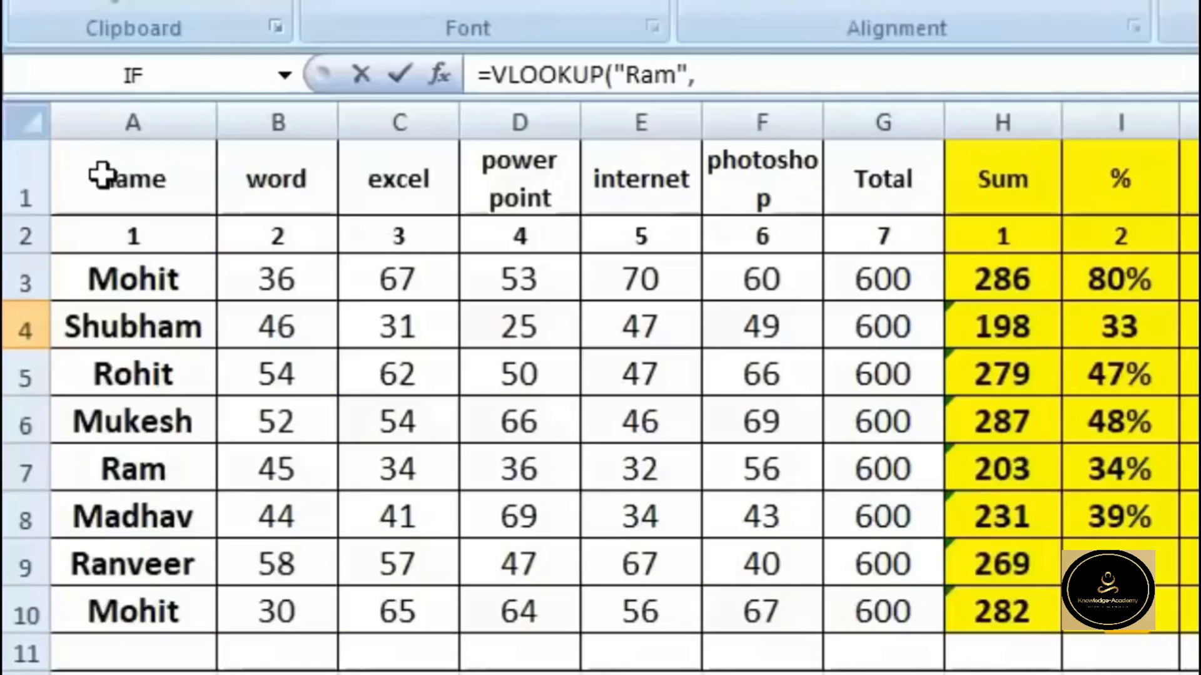
Complete the L4 VLOOKUP with A1:G10 as table array, column index 5 and 0 for an exact match
drag(99, 172, 876, 600)
text(,)
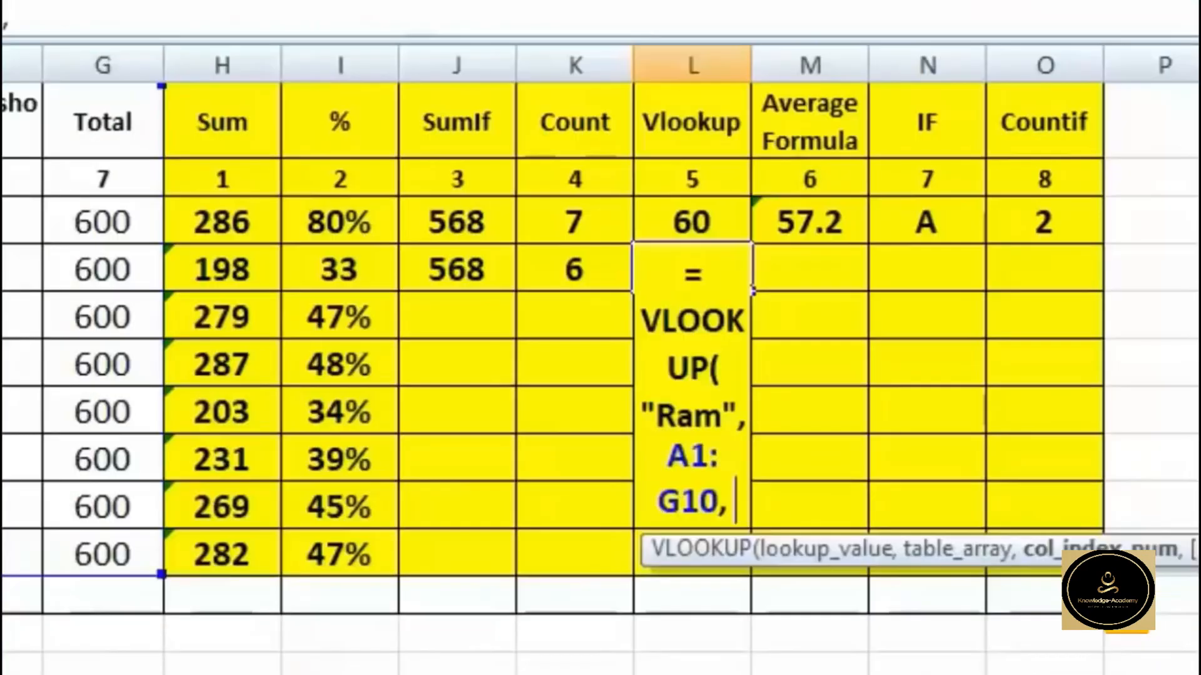
text(5)
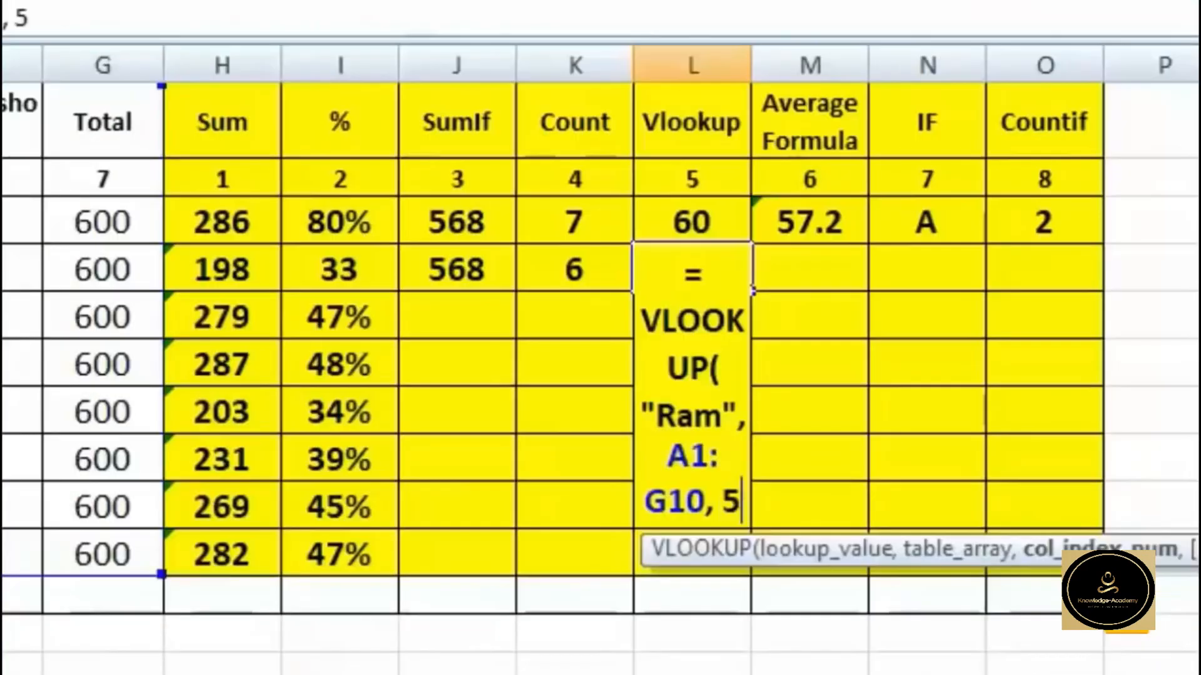
text(, 1)
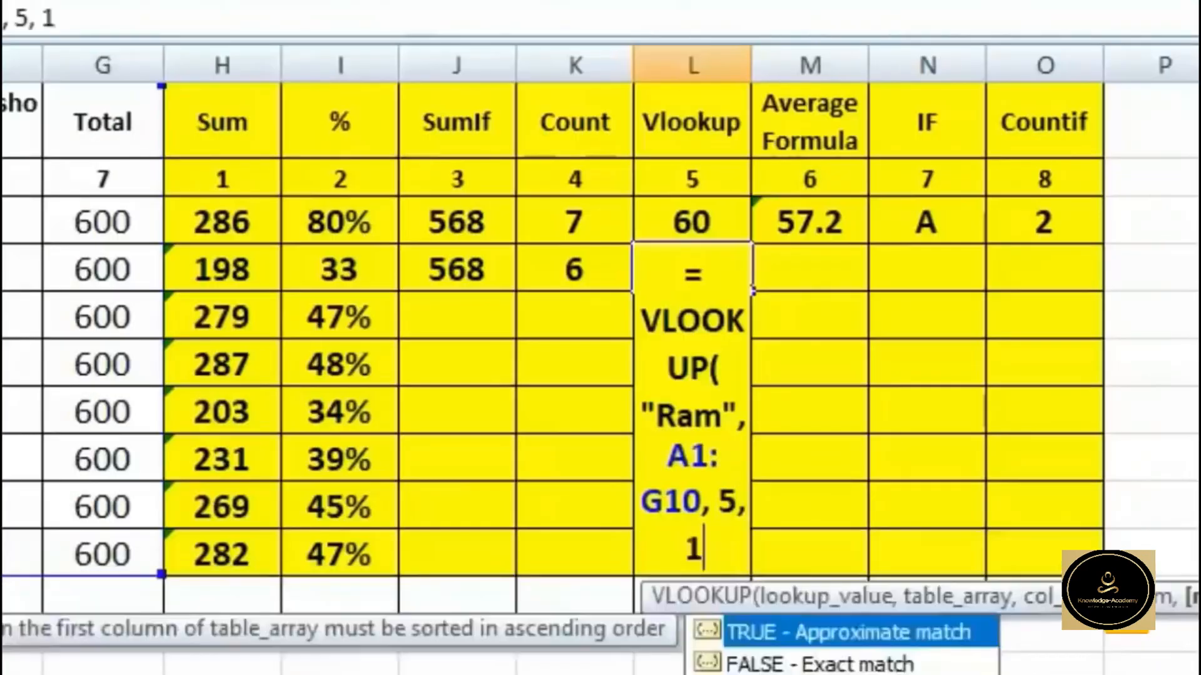
key(BackSpace)
text(0)
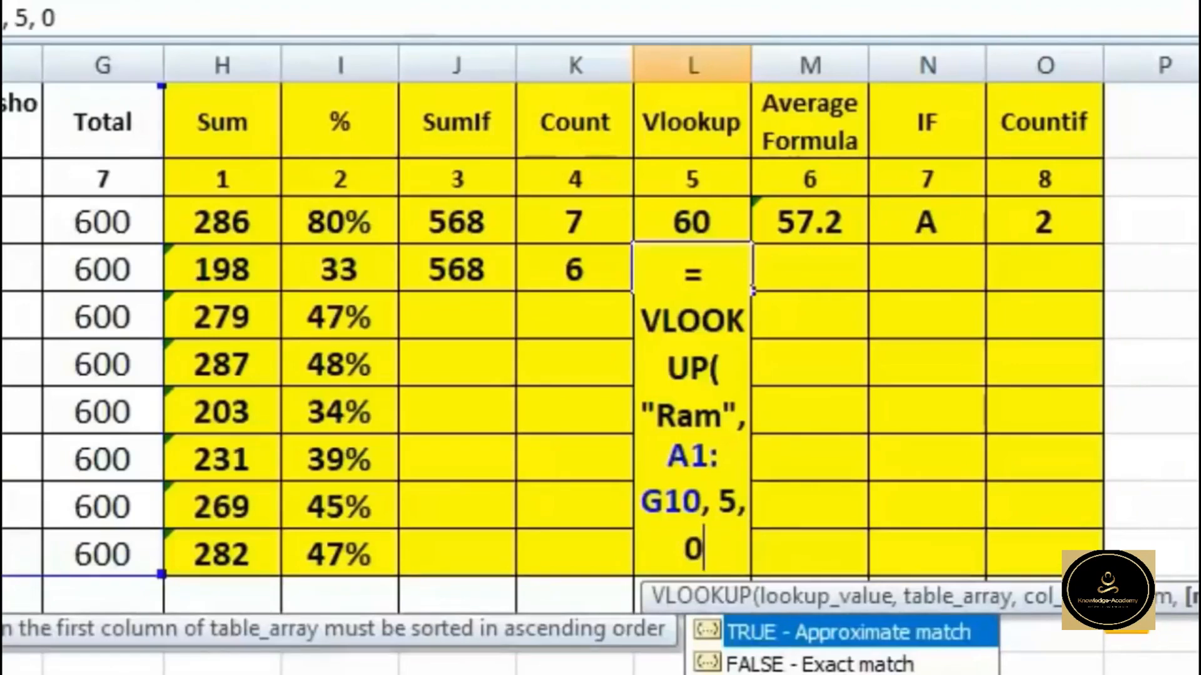
text())
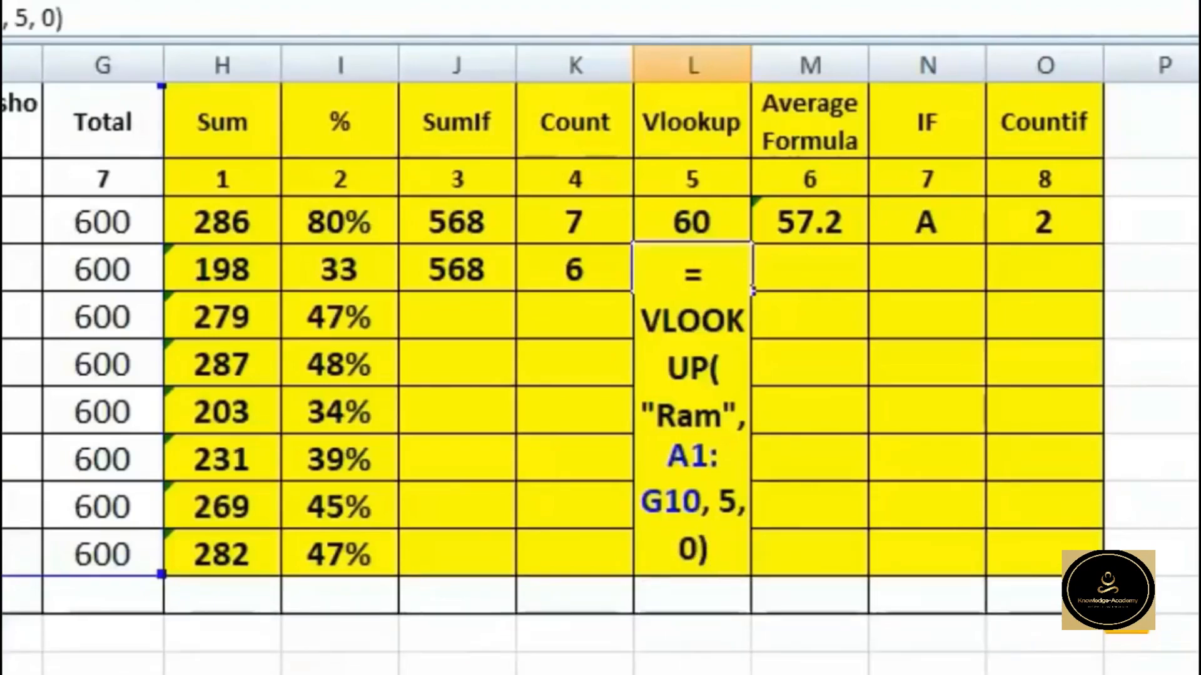
key(Return)
Compare the L4 lookup result with the internet mark in E7, and review the arguments of the L4 formula
click(641, 410)
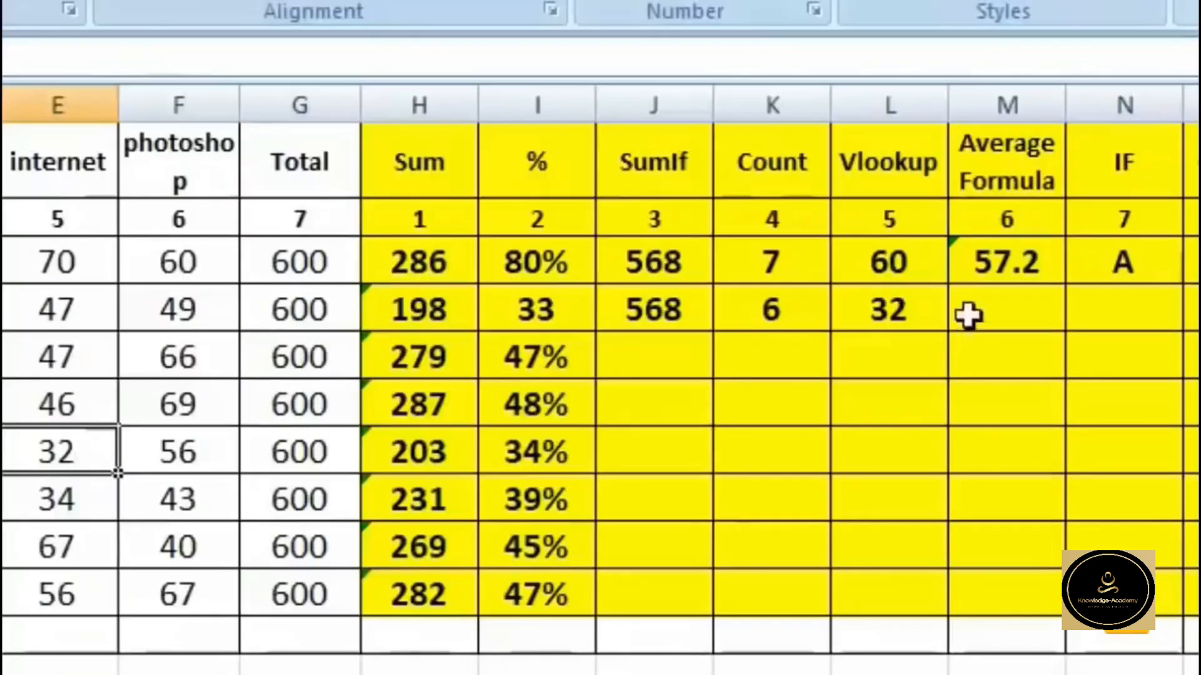
click(917, 303)
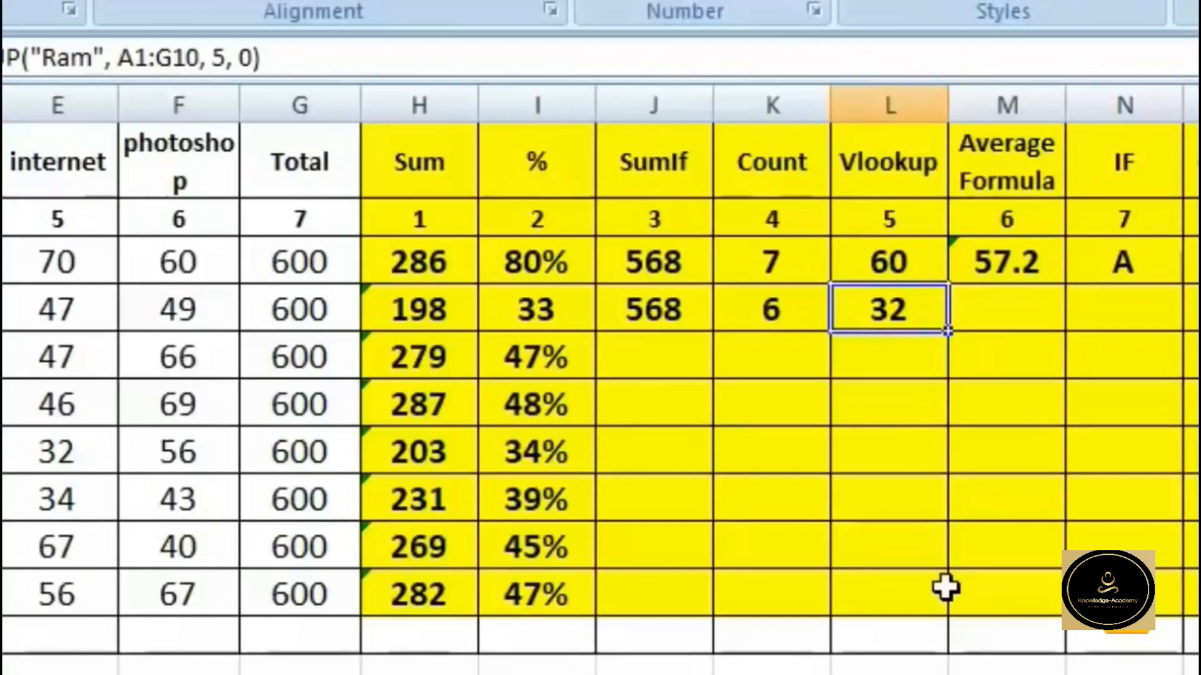
key(F2)
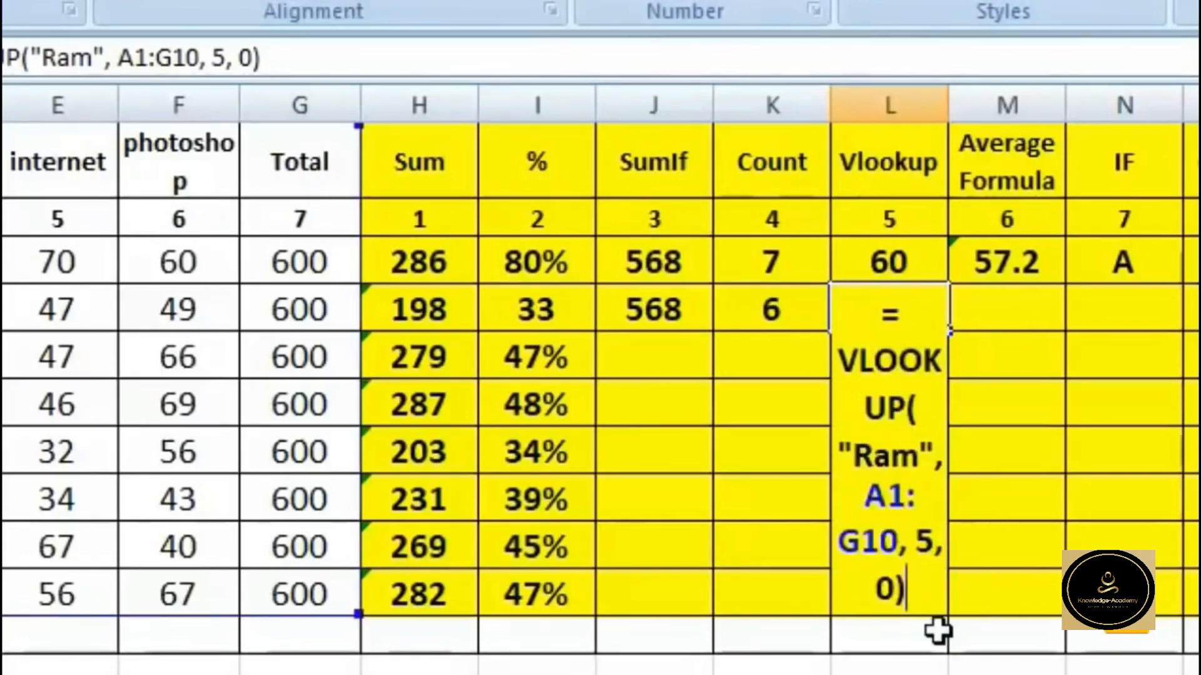
key(ctrl+Return)
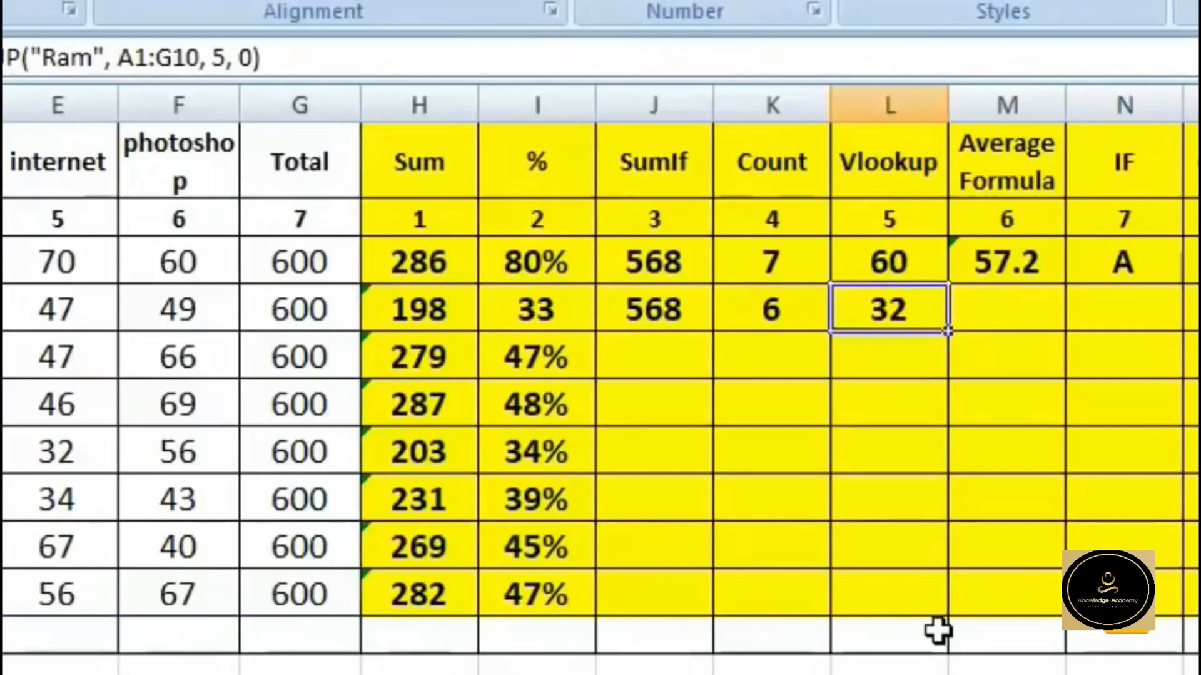
Average the row 4 marks in M4 with =AVERAGE(B4:F4), and fill the formula down to M10
key(Right)
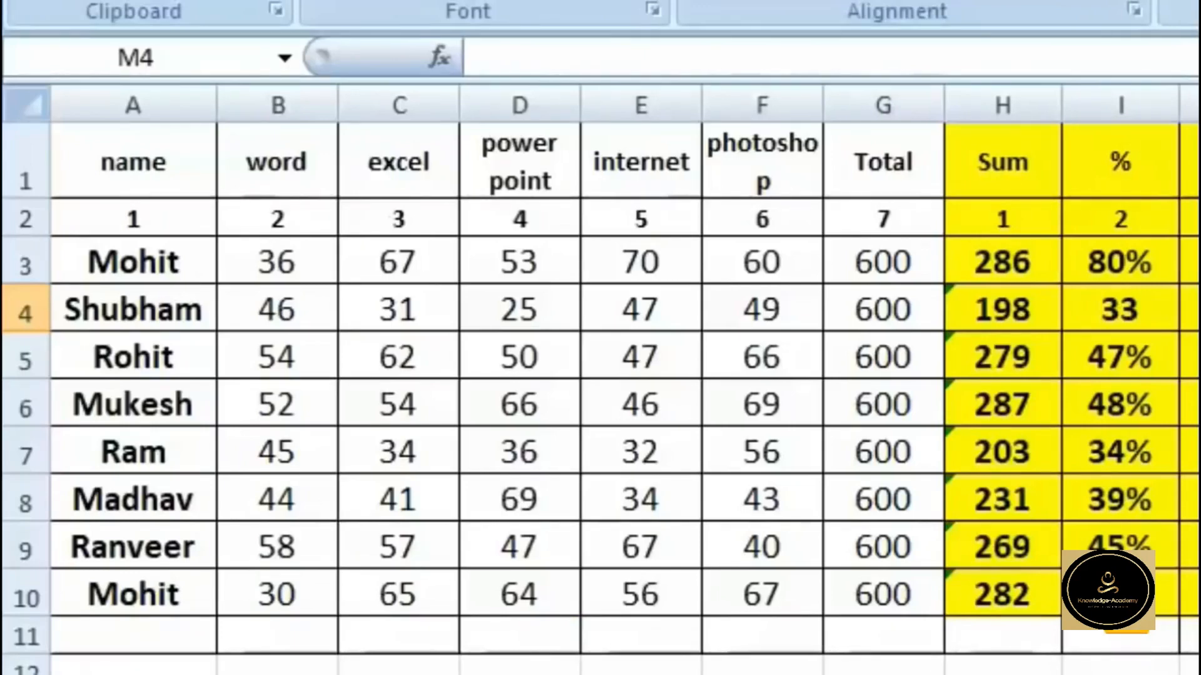
text(=)
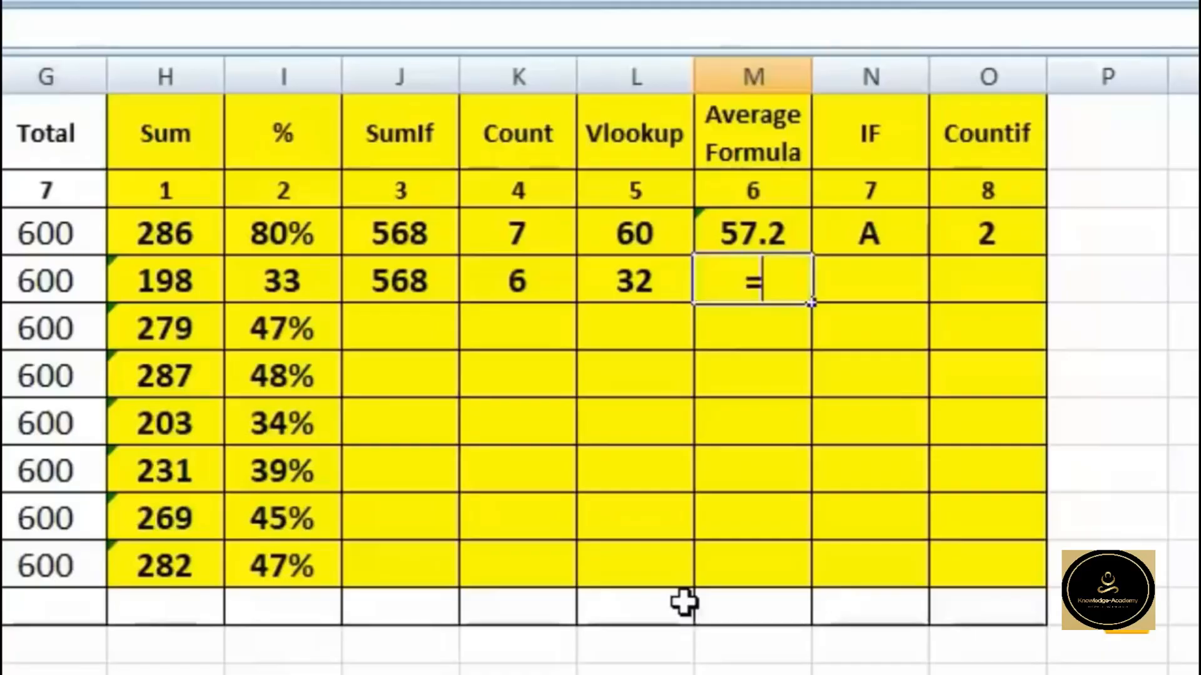
text(ave)
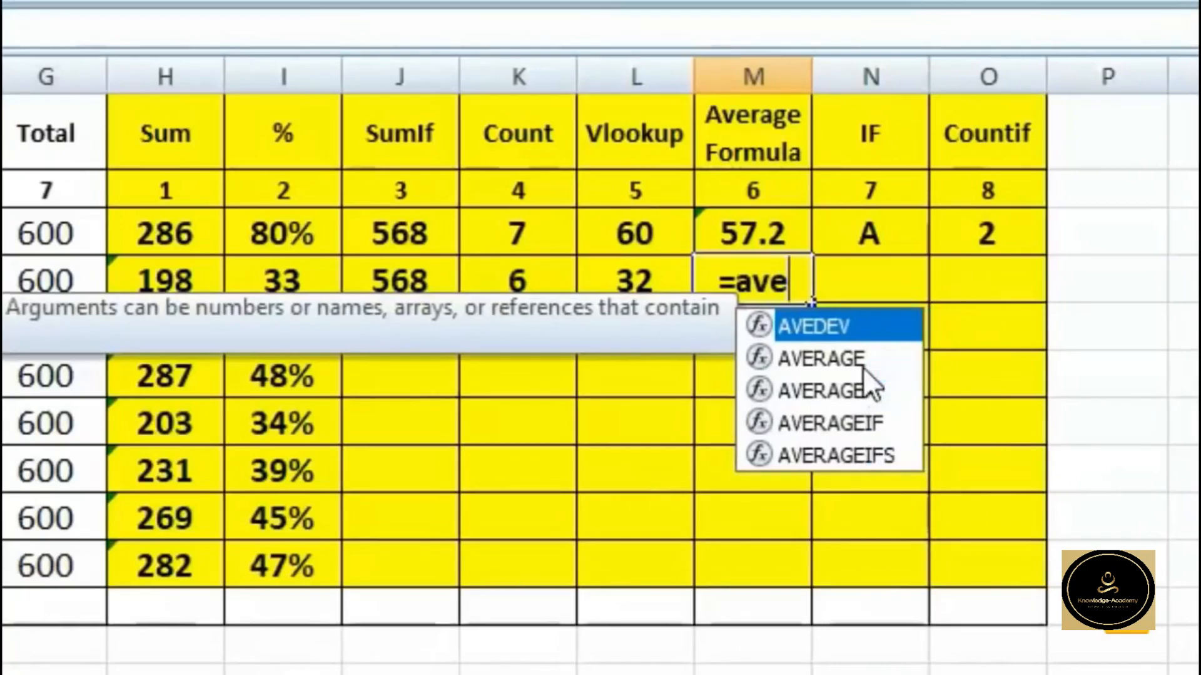
double_click(846, 364)
drag(288, 261, 776, 266)
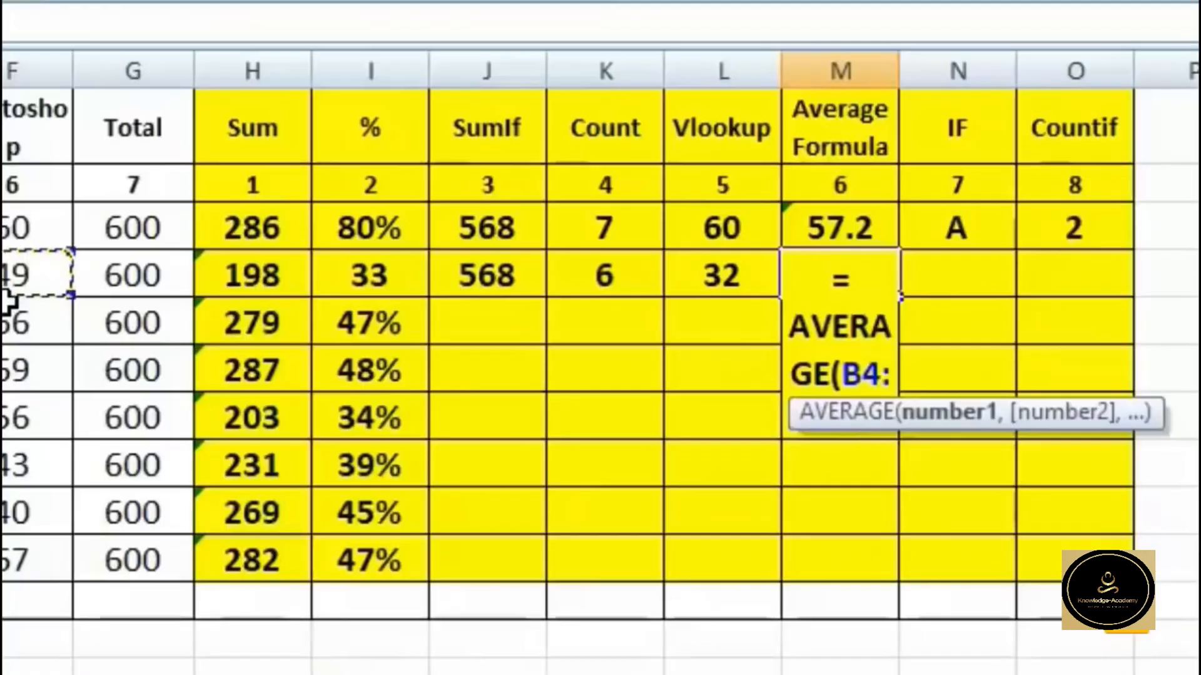
text())
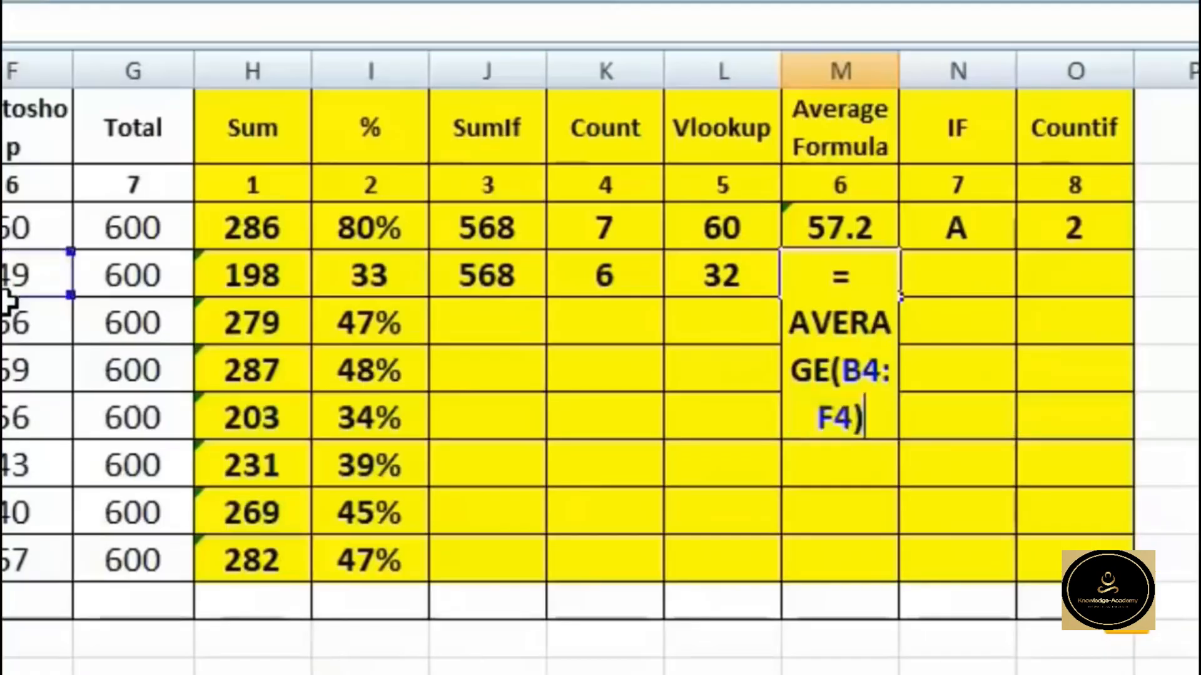
key(Return)
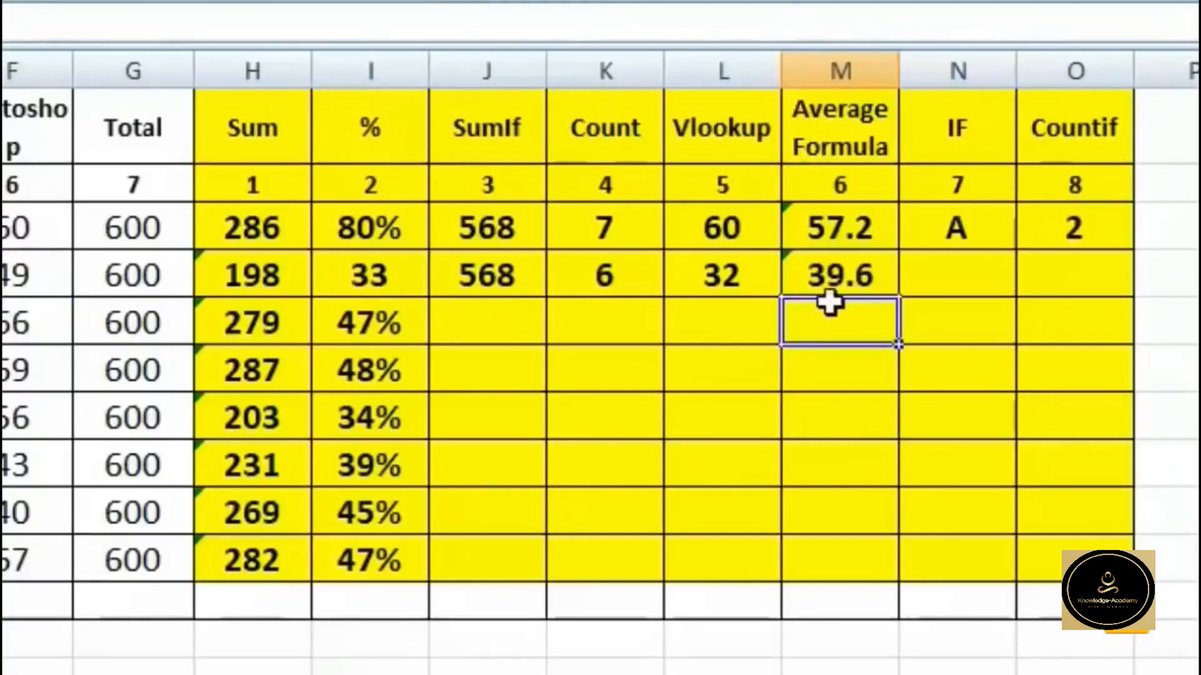
click(856, 280)
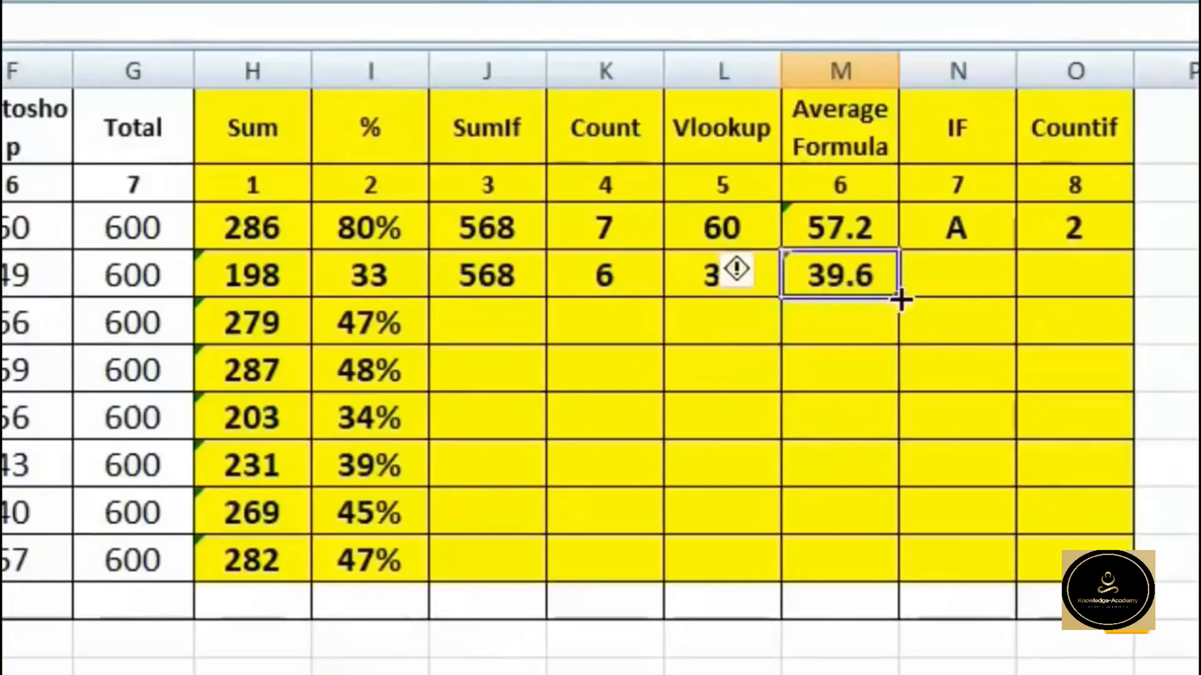
drag(909, 343, 915, 580)
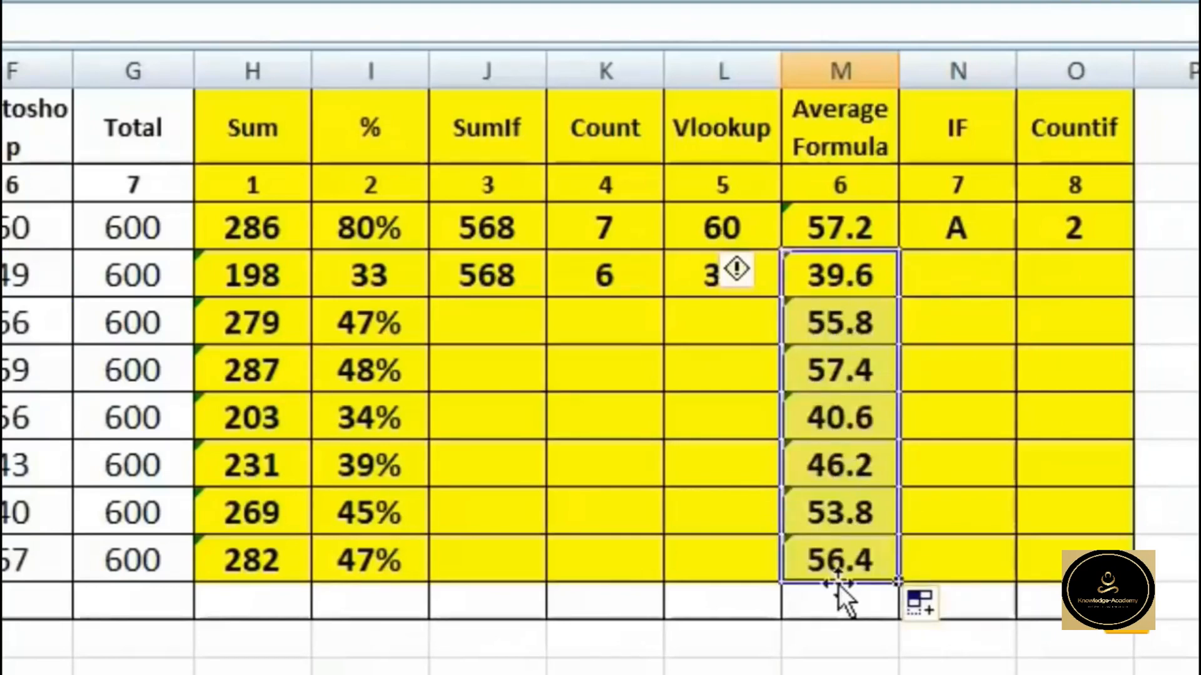
Begin an IF formula in N4 that returns "A" when the percentage in I4 is >=75%
click(958, 277)
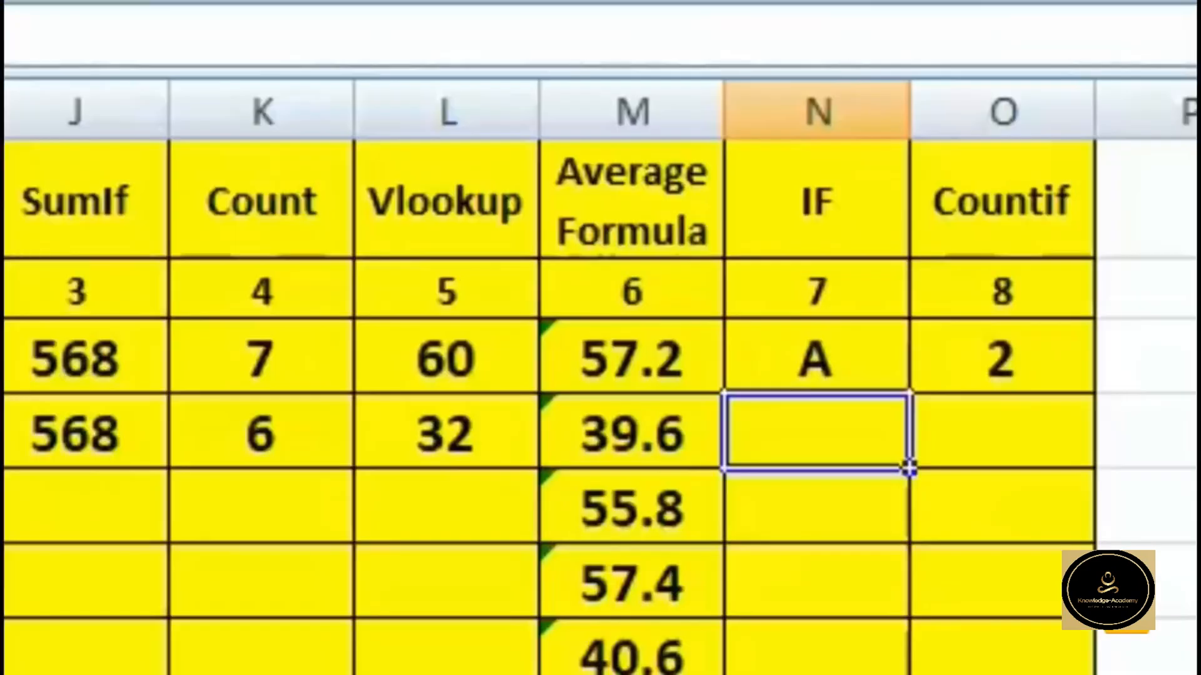
text(=)
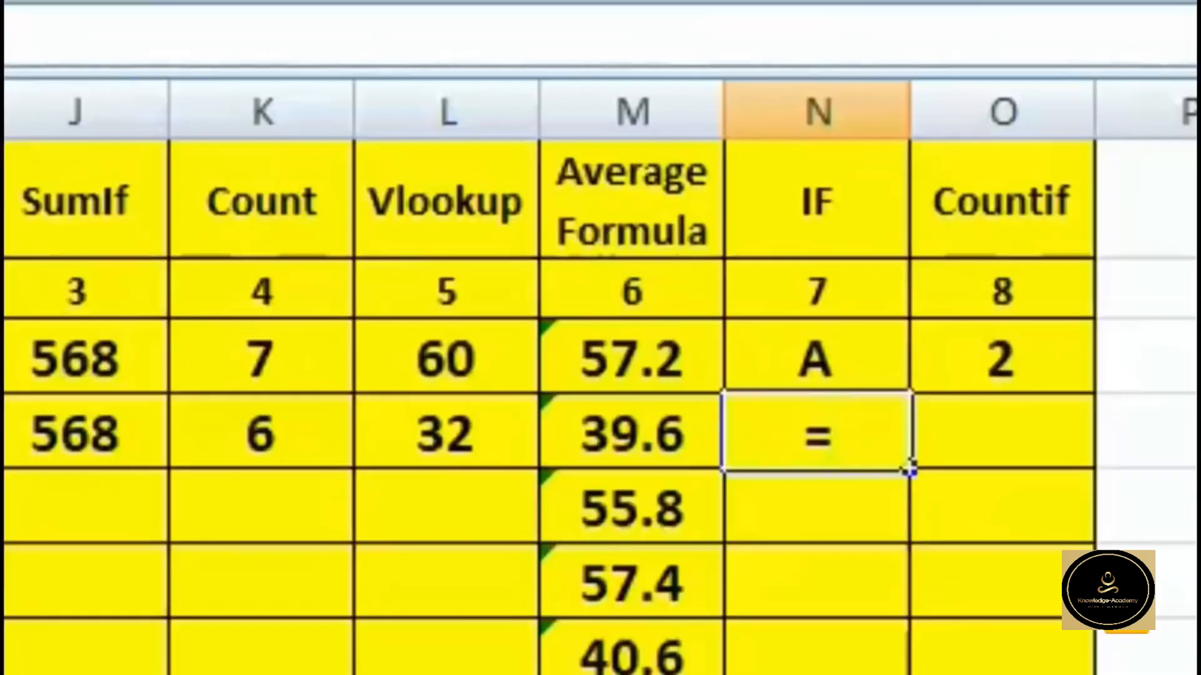
text(if()
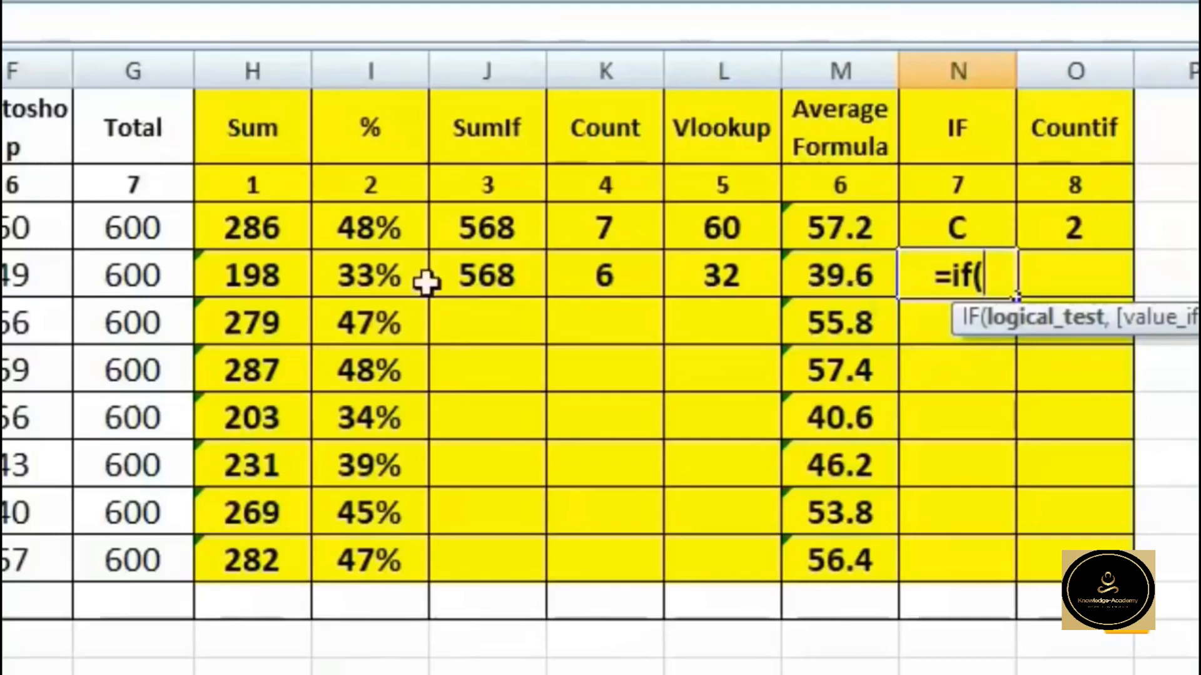
click(350, 282)
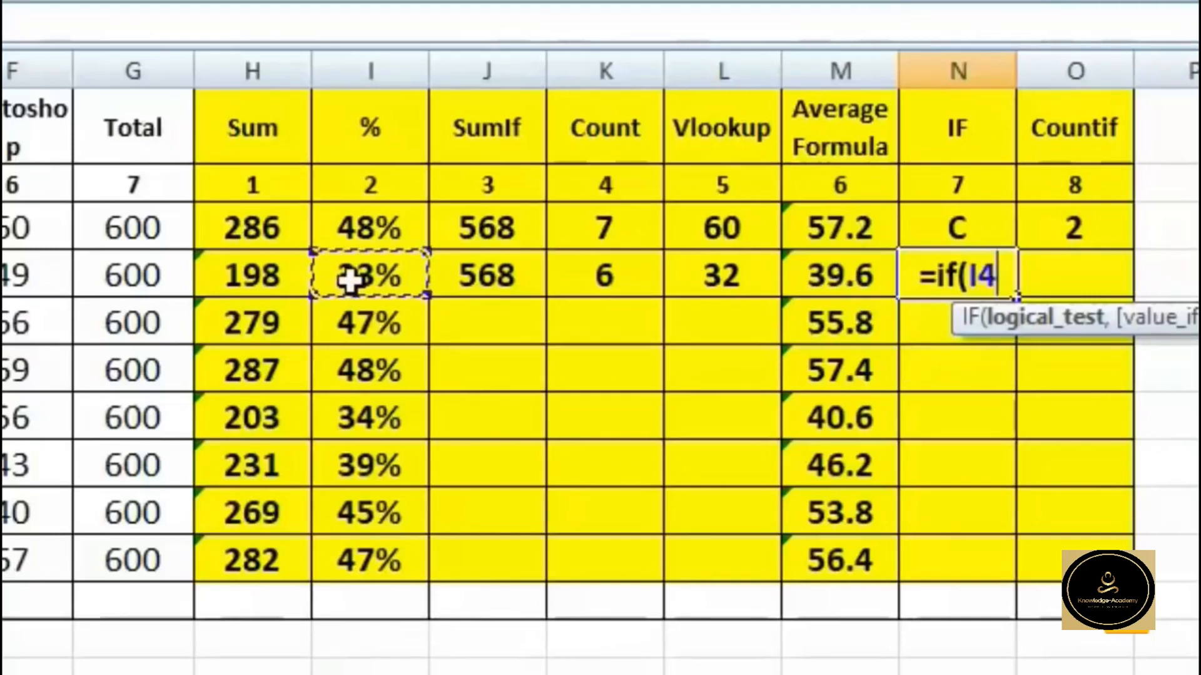
text(>)
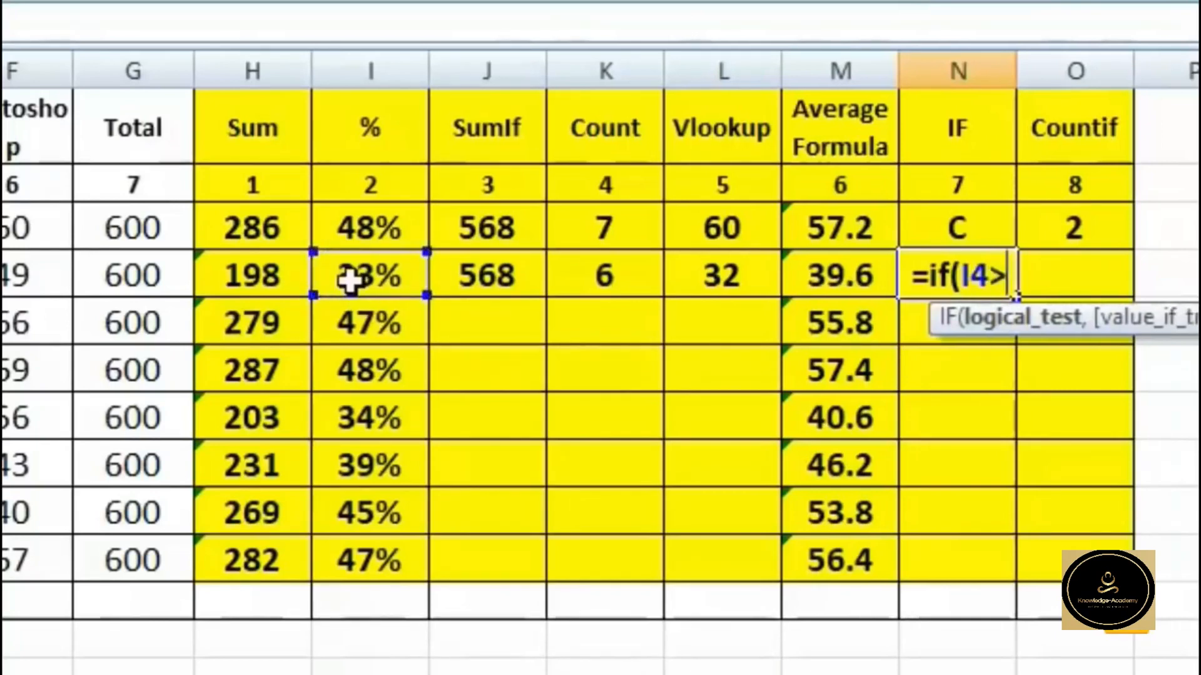
text(=)
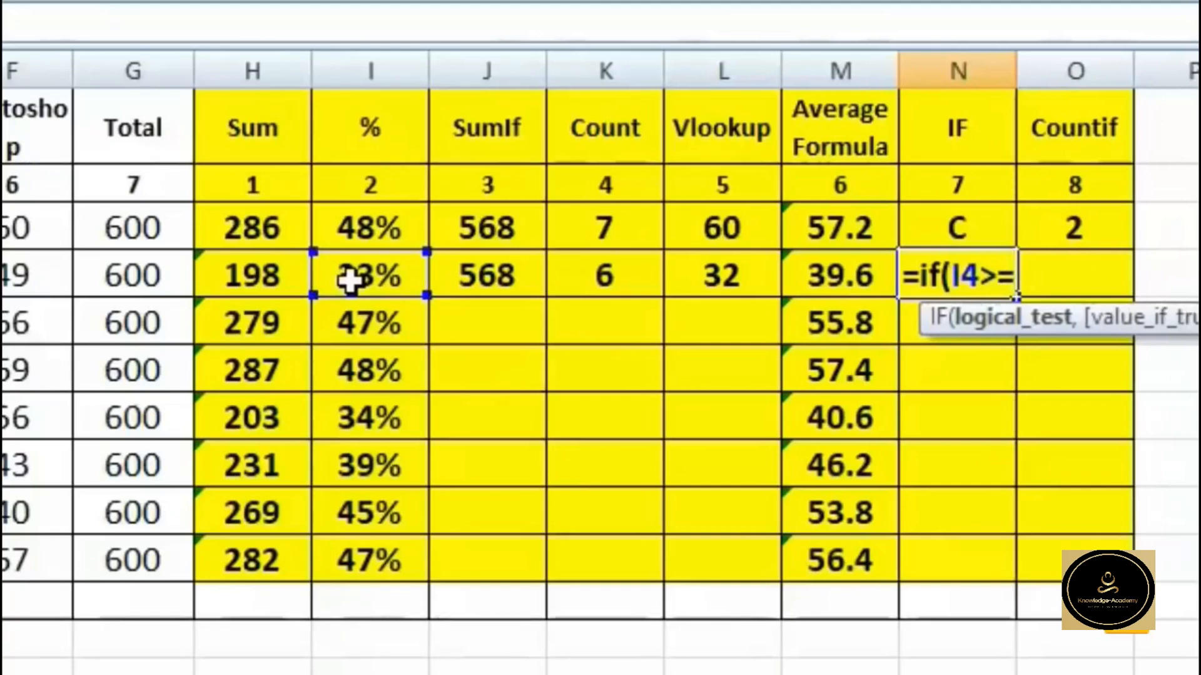
text(75)
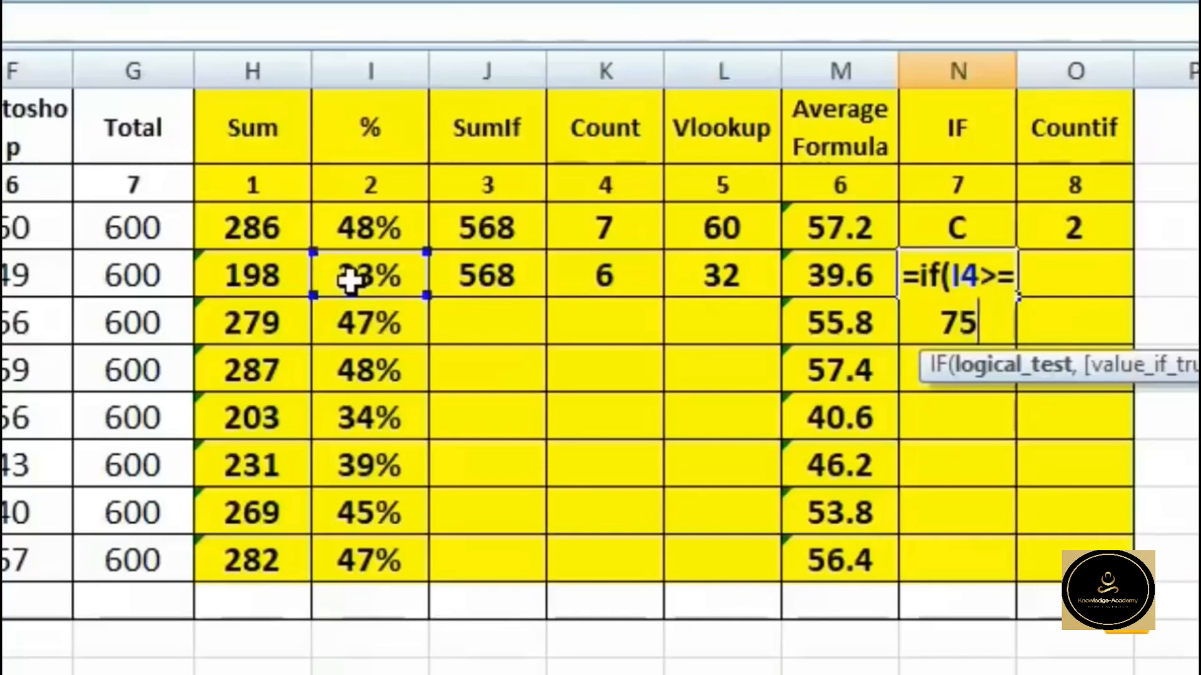
text(%)
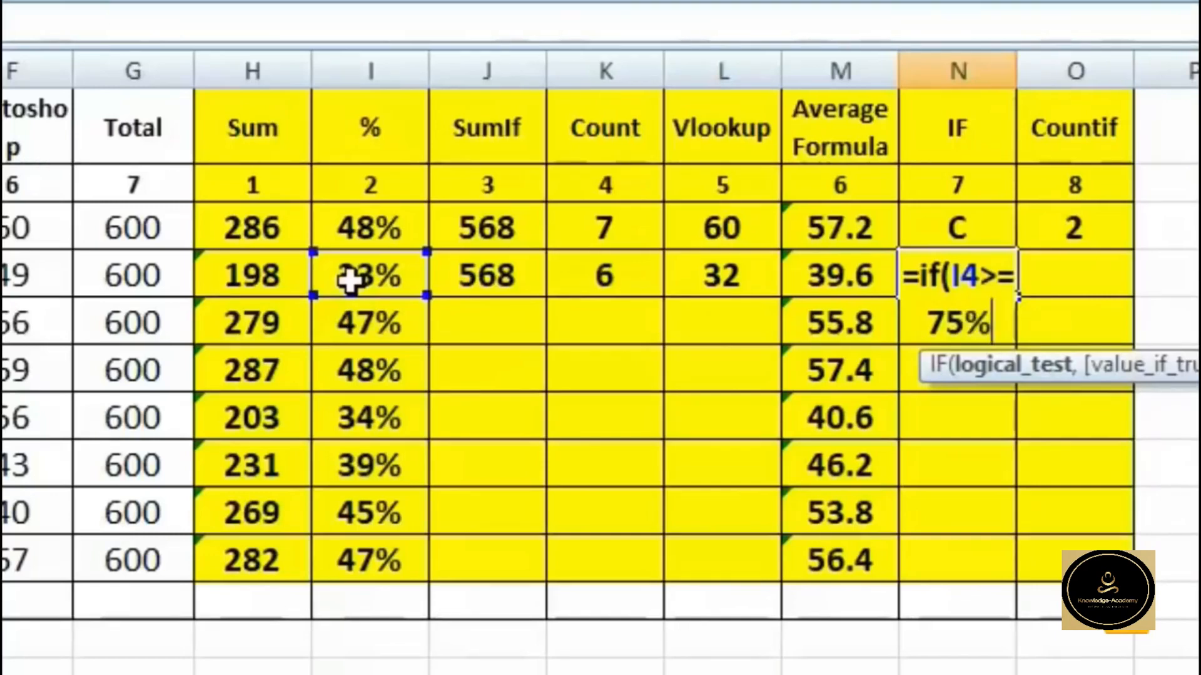
text(, )
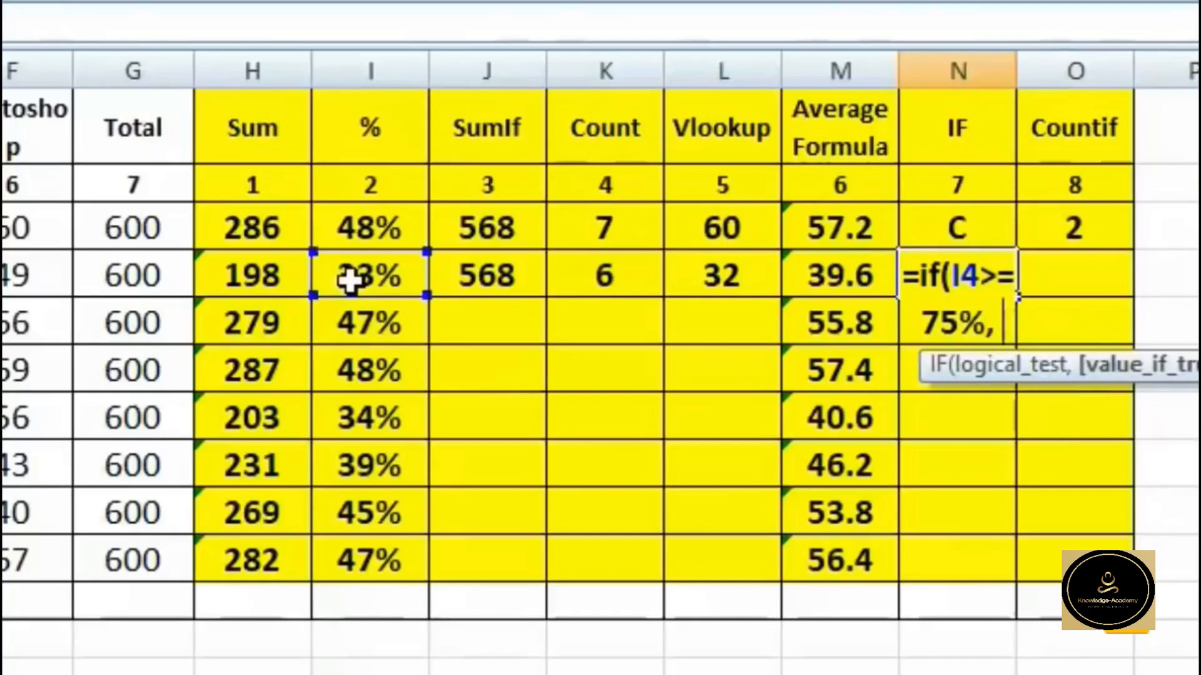
text("A")
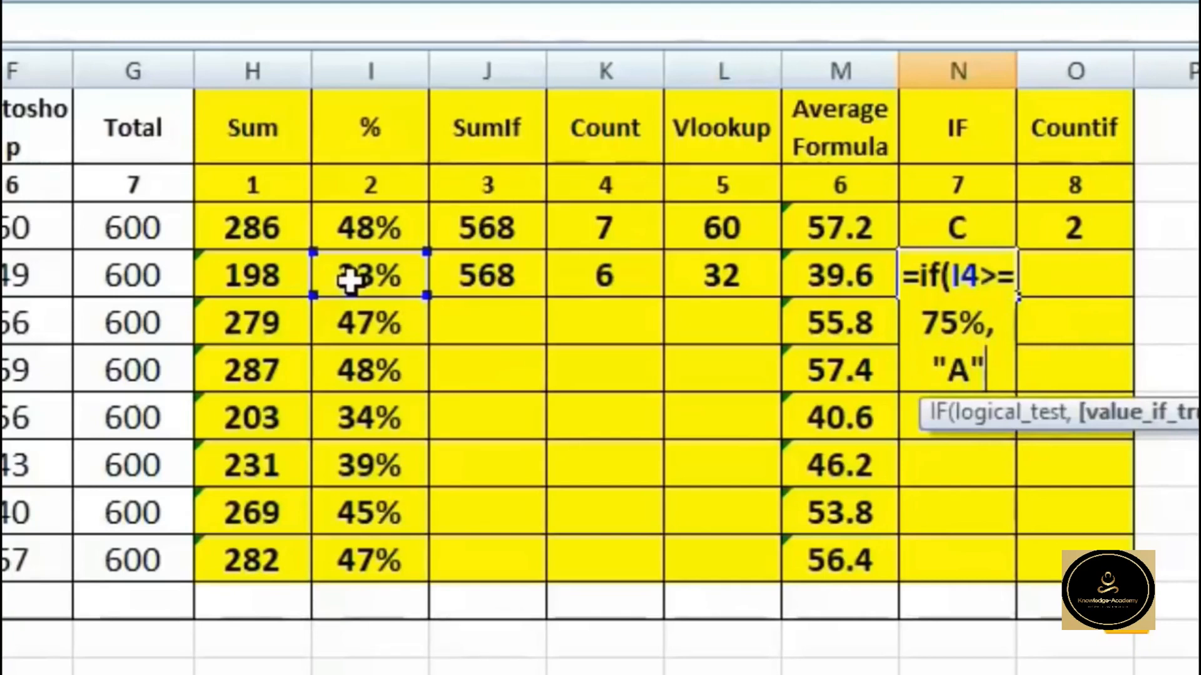
text(,)
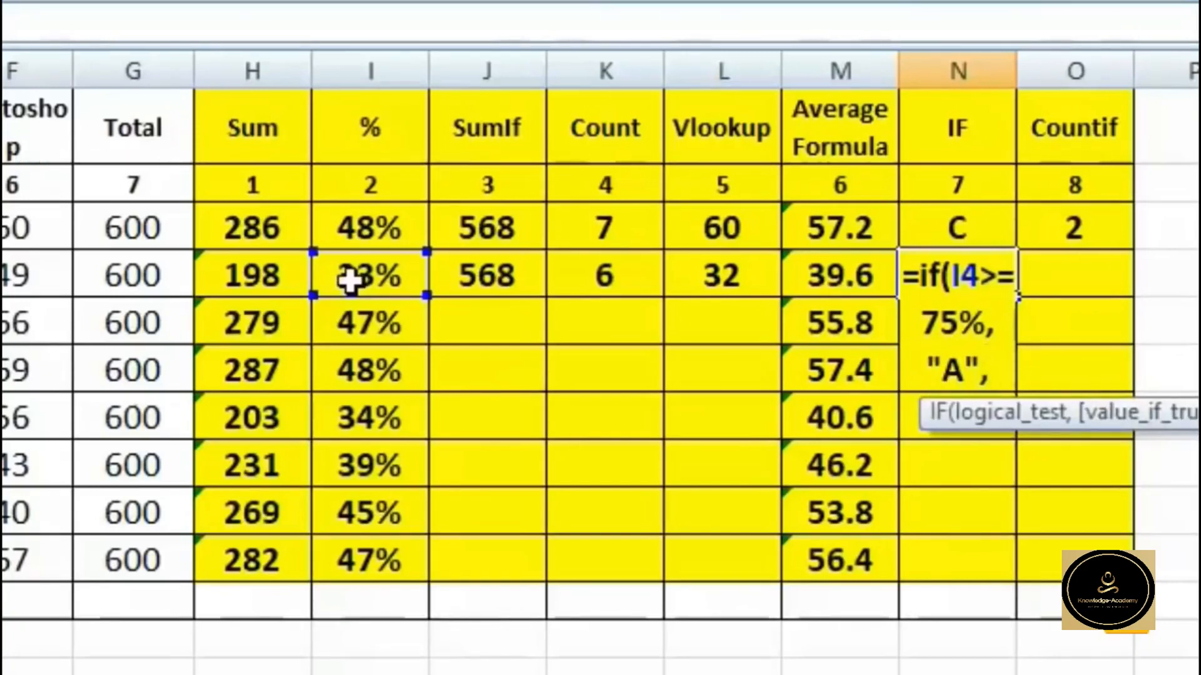
Nest a second IF in the N4 formula that returns "B" when I4 is >=60%
text( if)
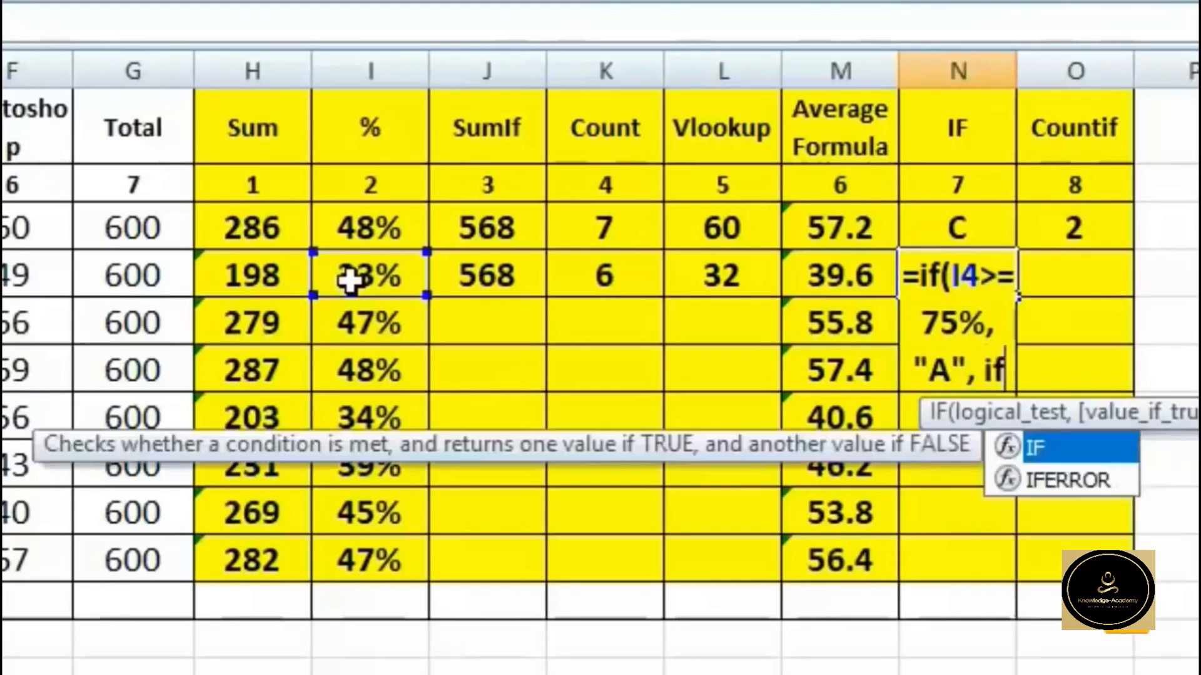
text(()
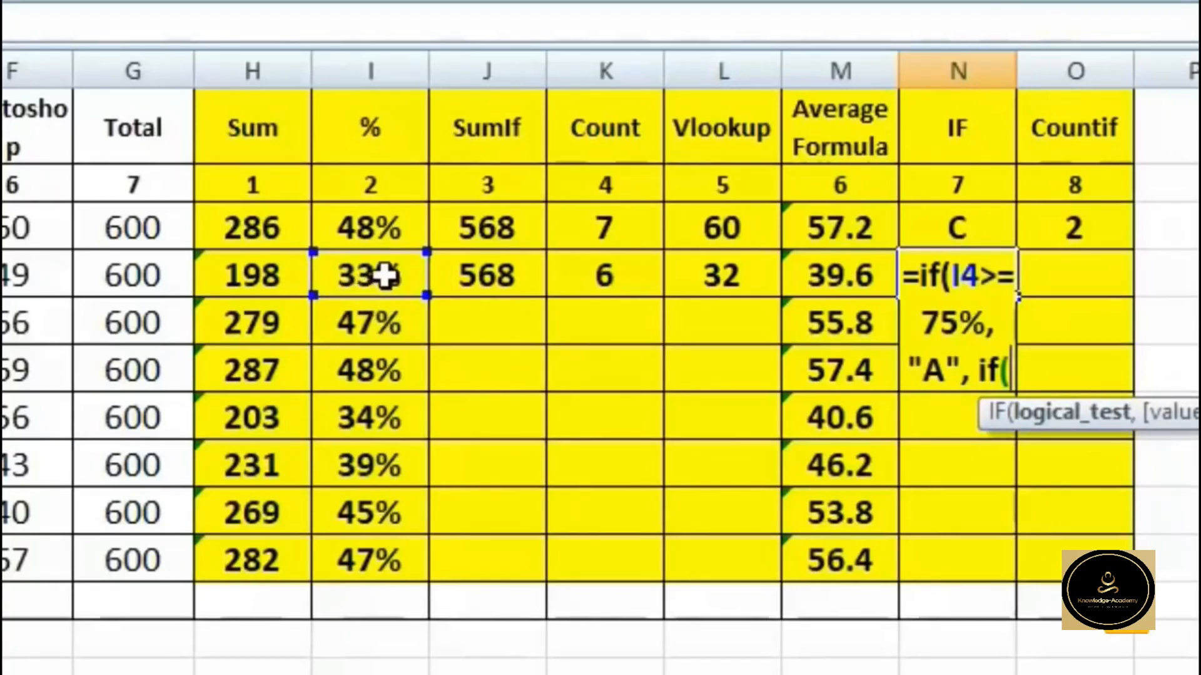
click(384, 275)
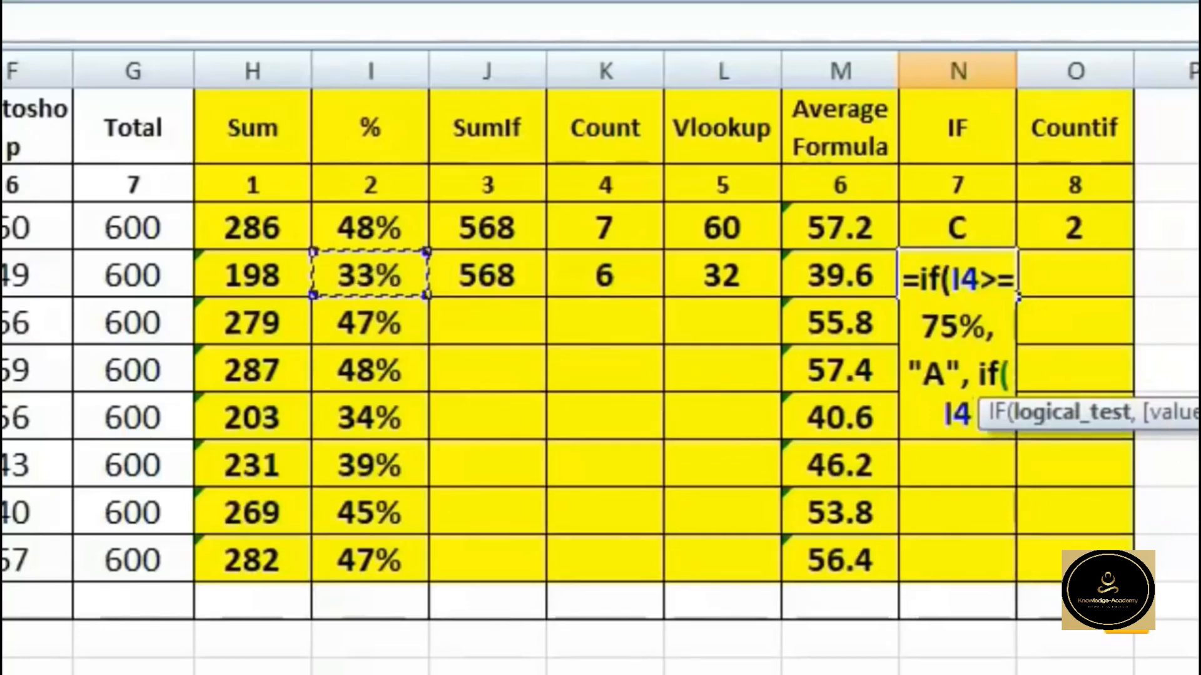
text(>)
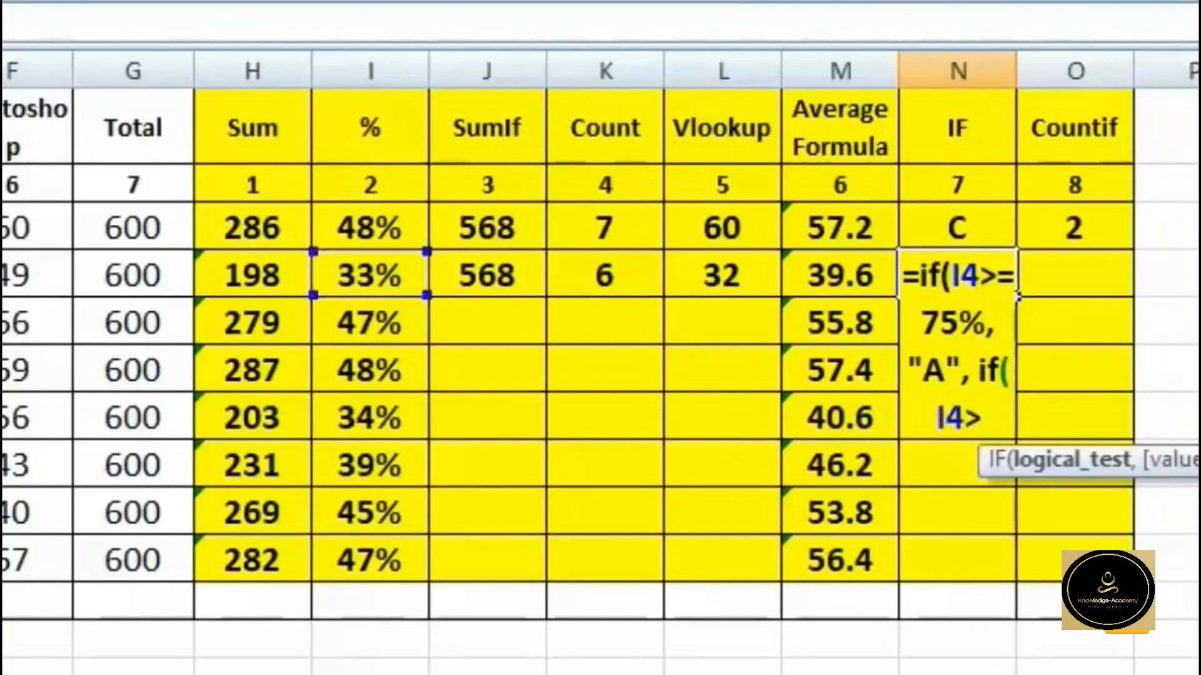
text(=)
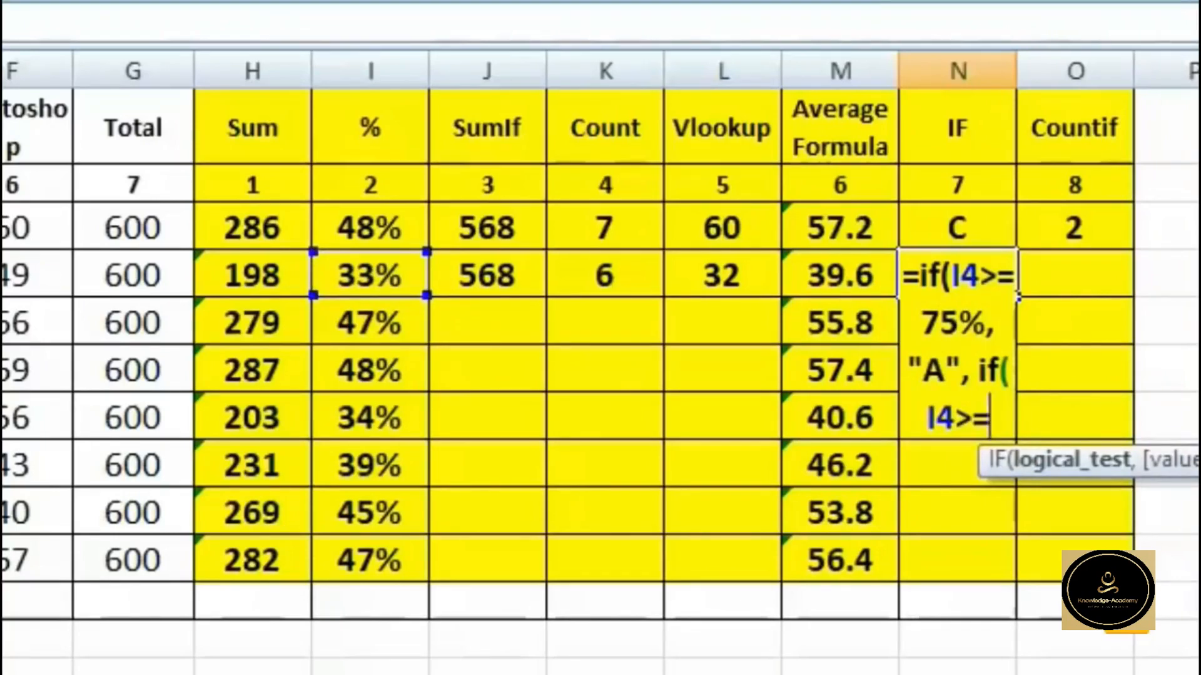
text(60)
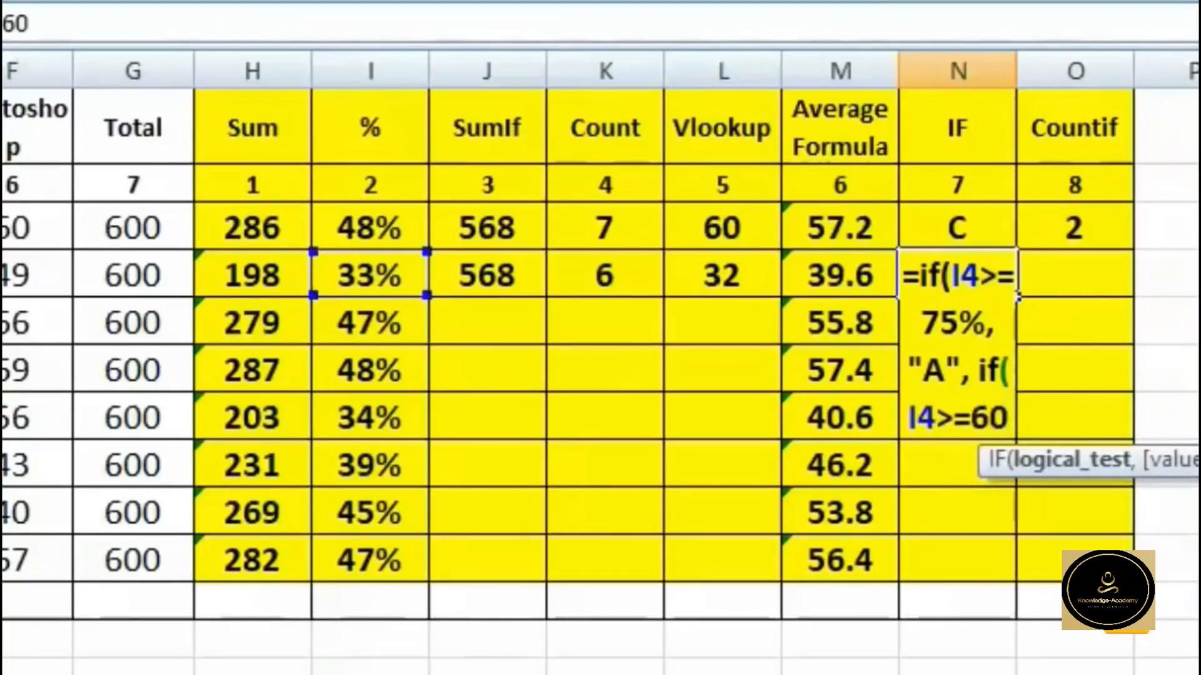
text(%)
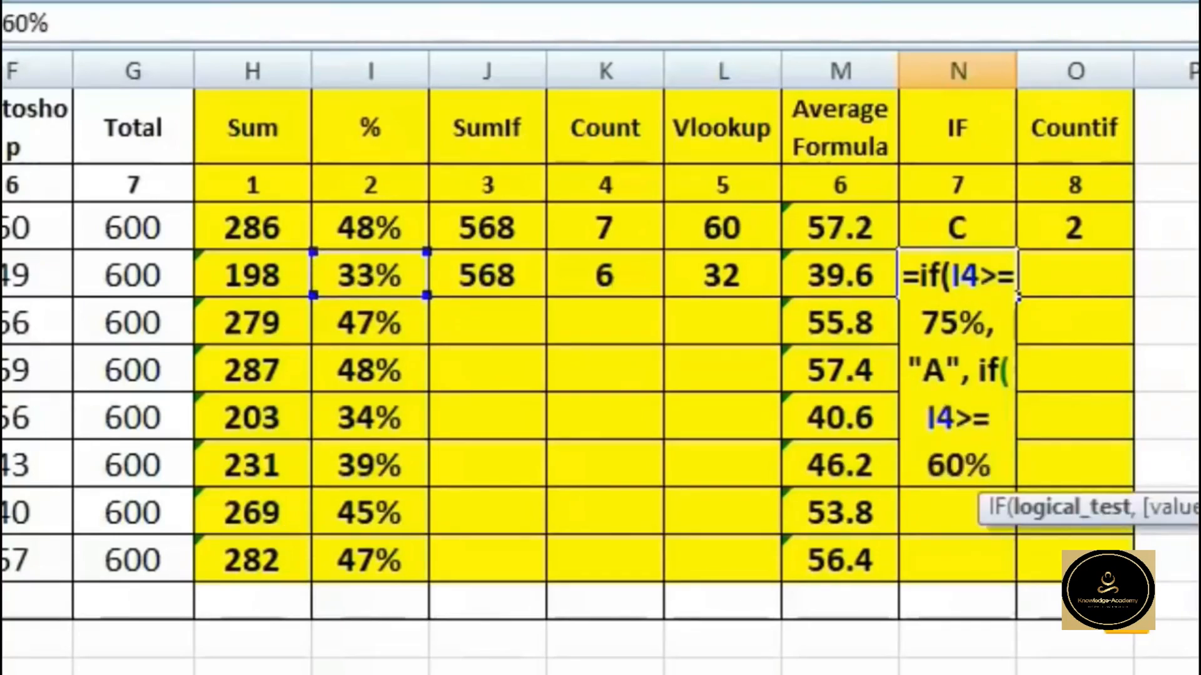
text(, "B)
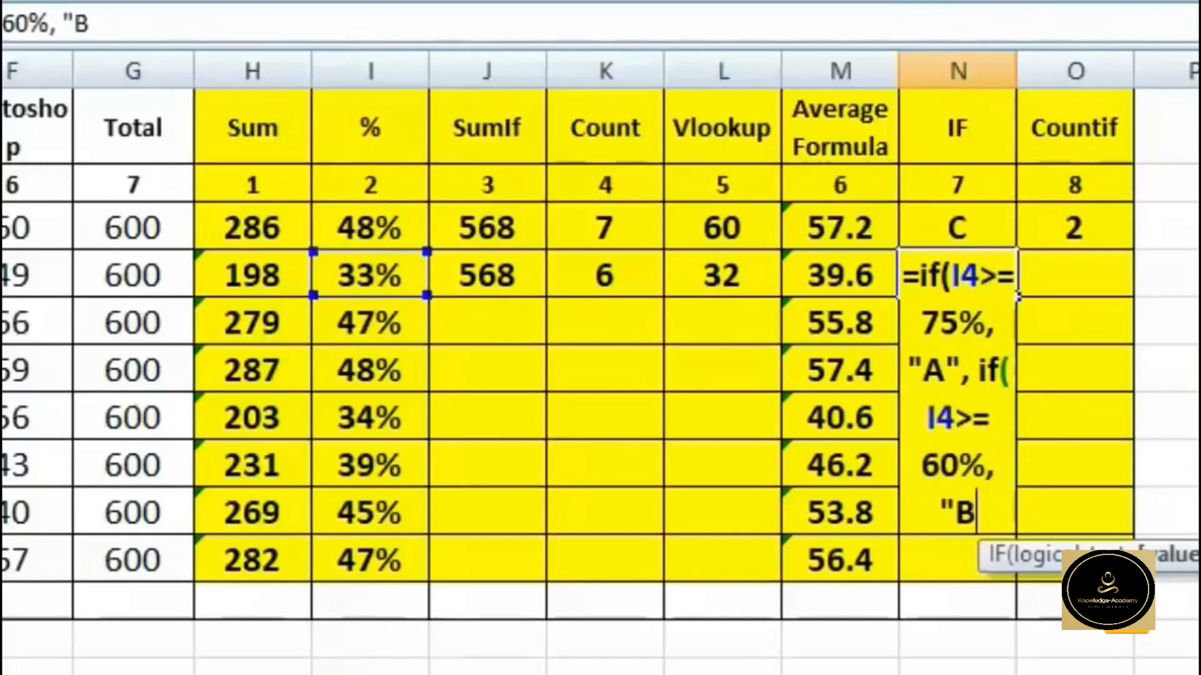
text(", )
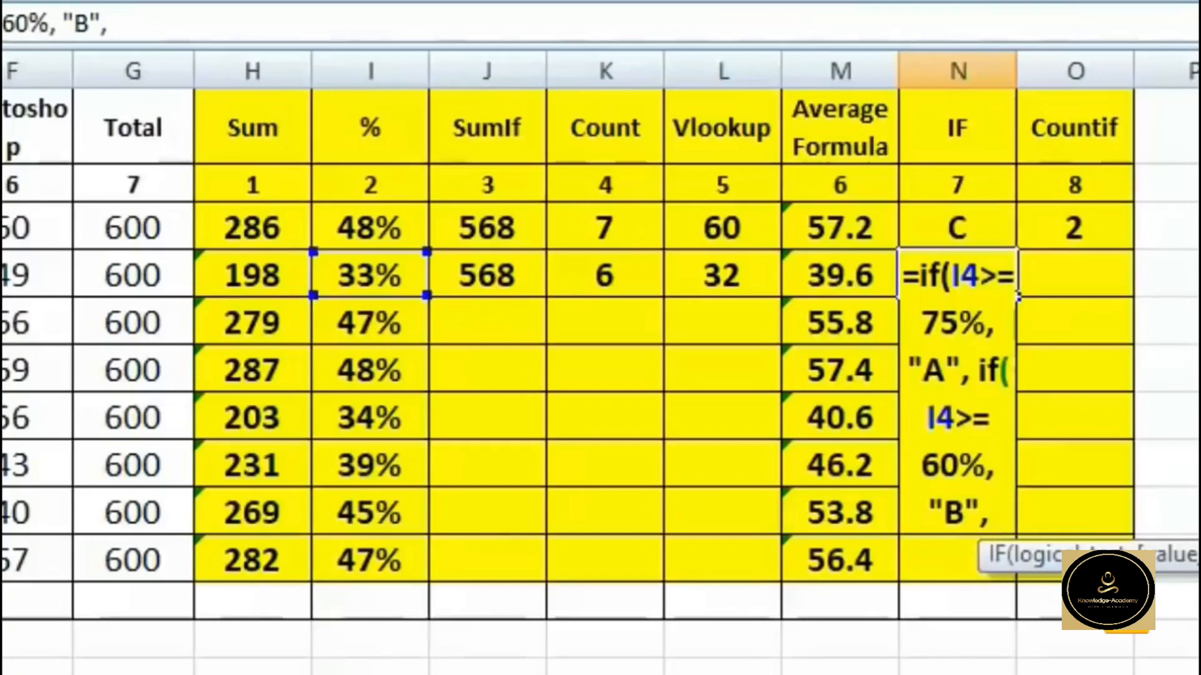
Nest a third IF in the N4 formula that returns "C" when I4 is >=45%
text(if)
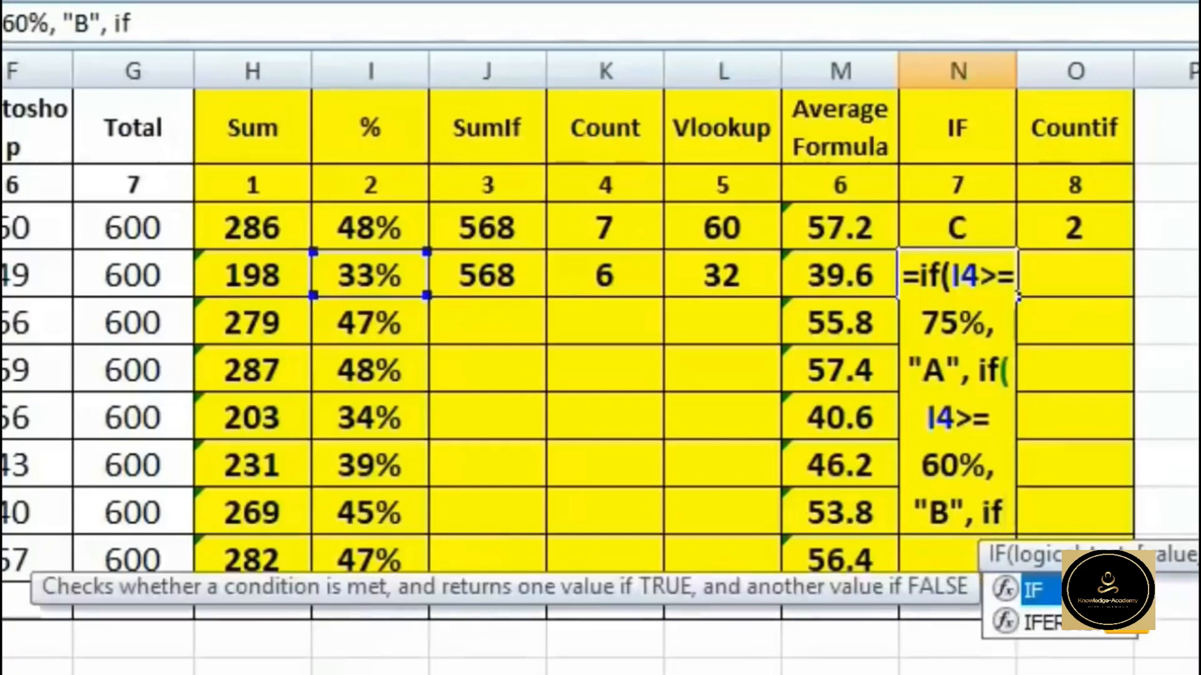
text(()
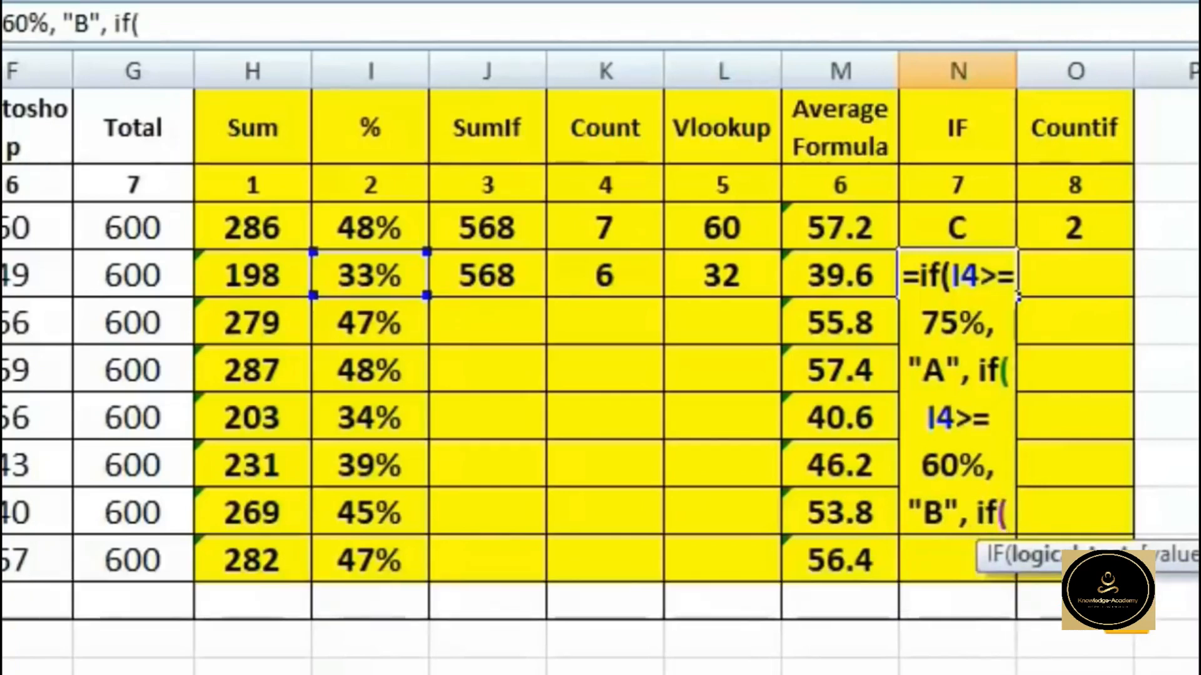
click(374, 273)
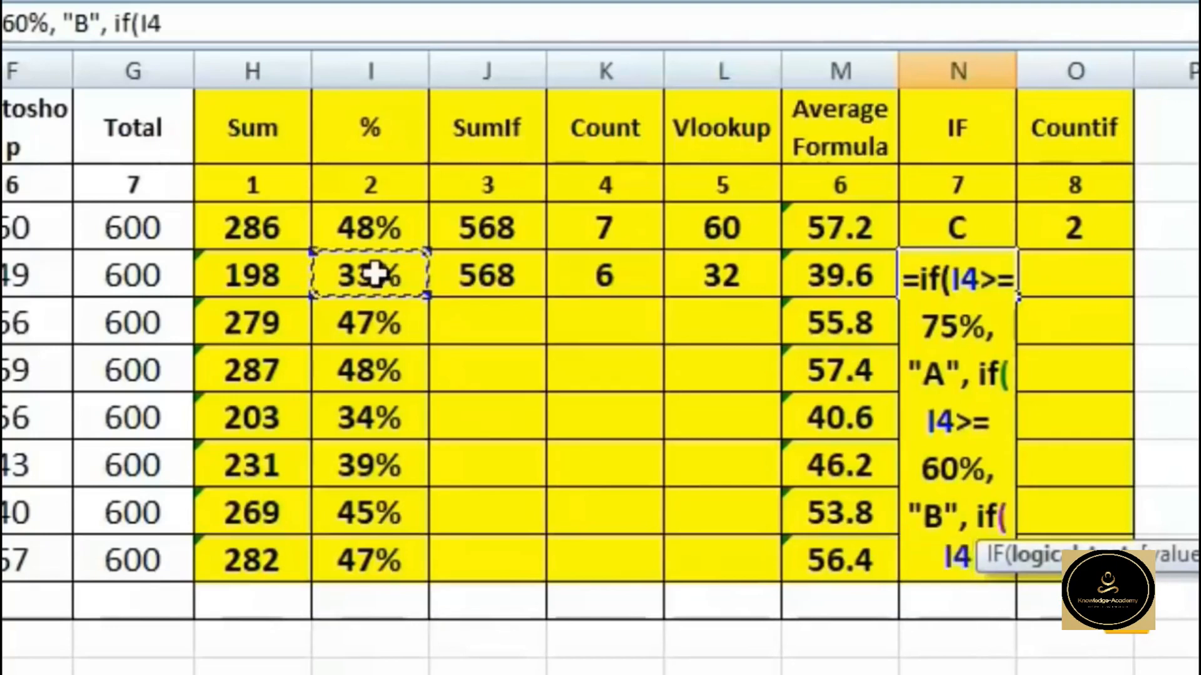
text(>)
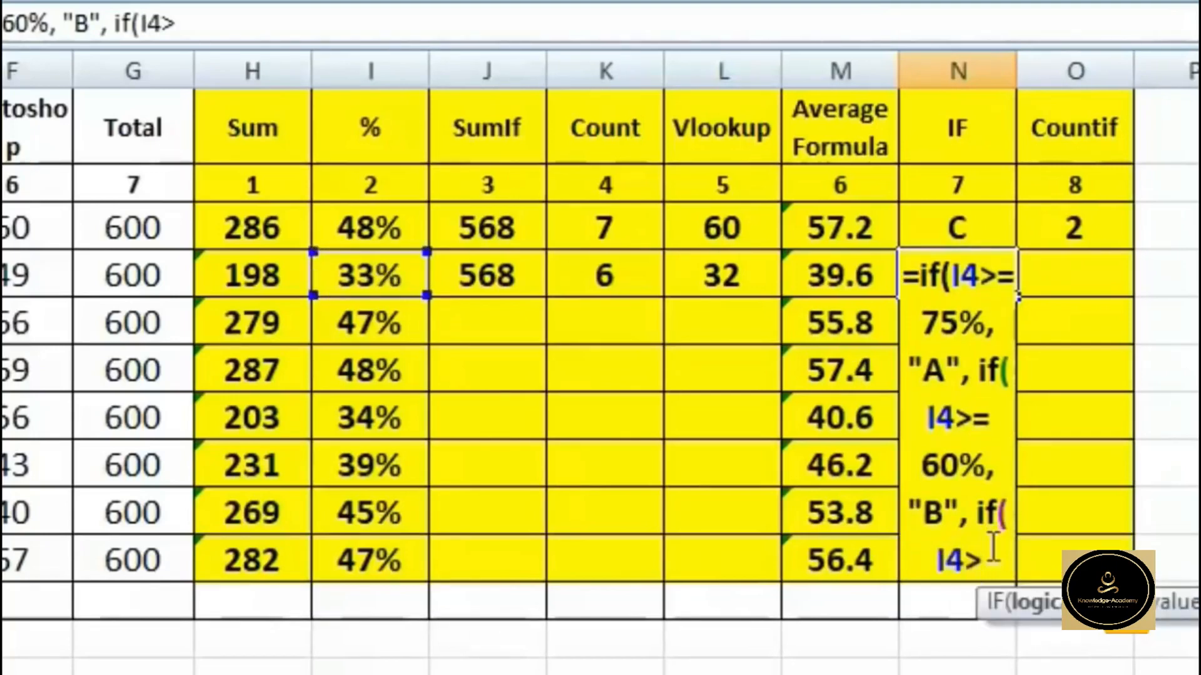
text(=)
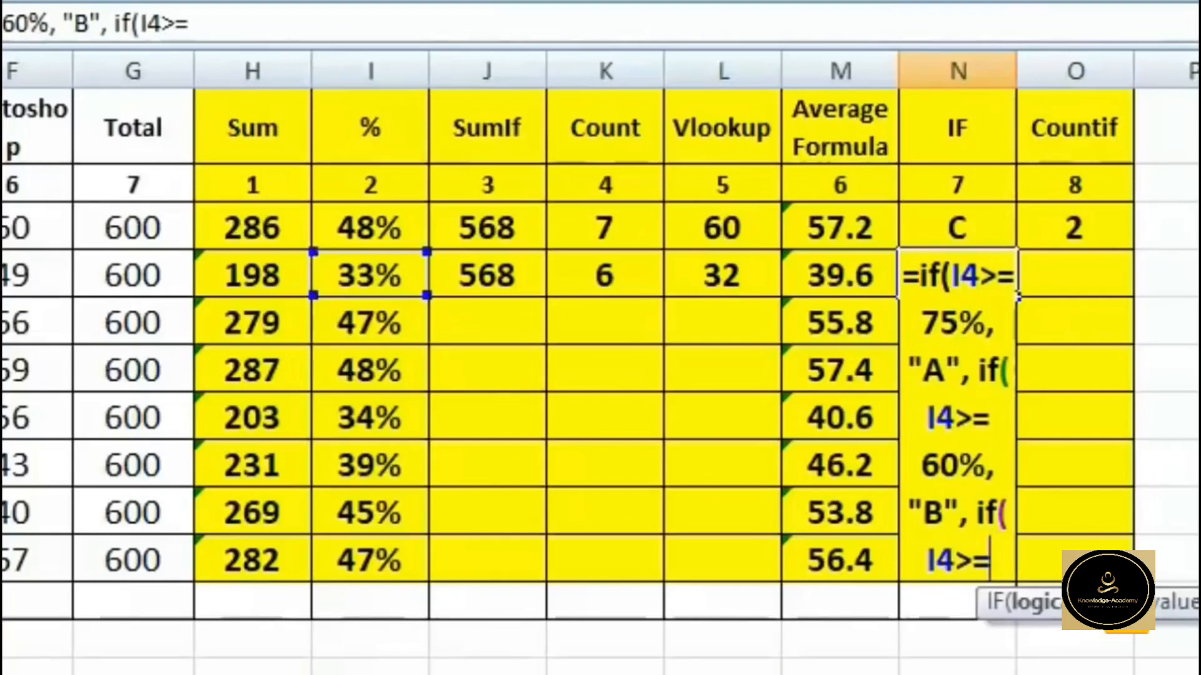
text(45%)
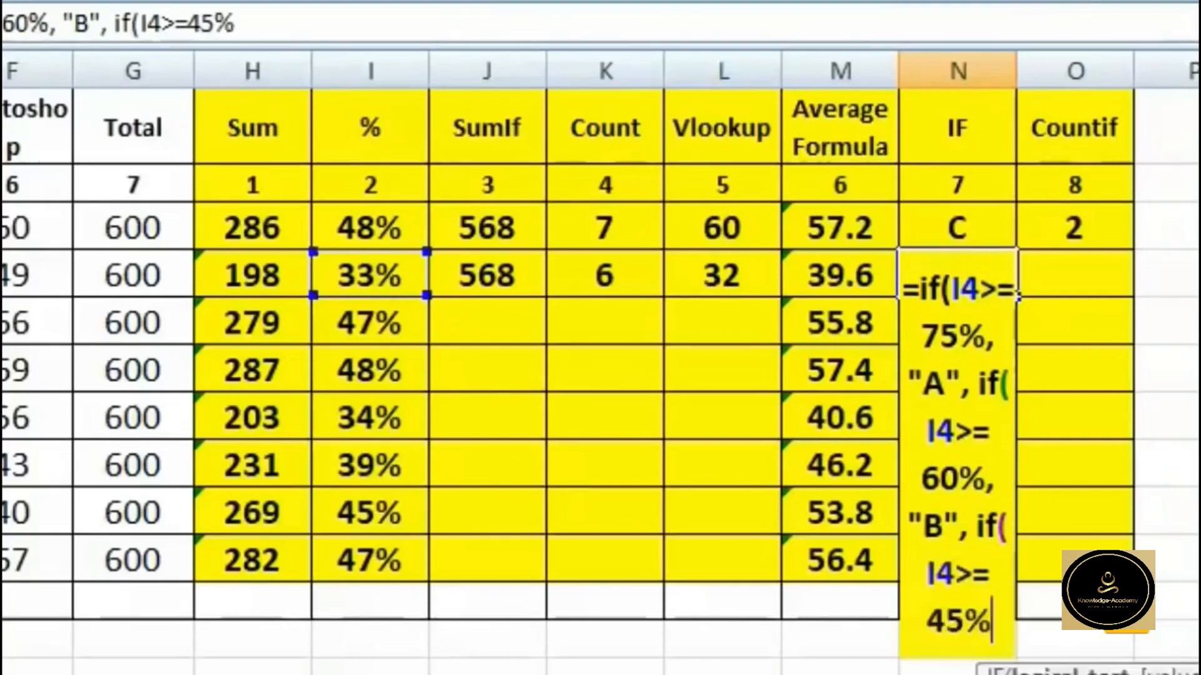
text(,)
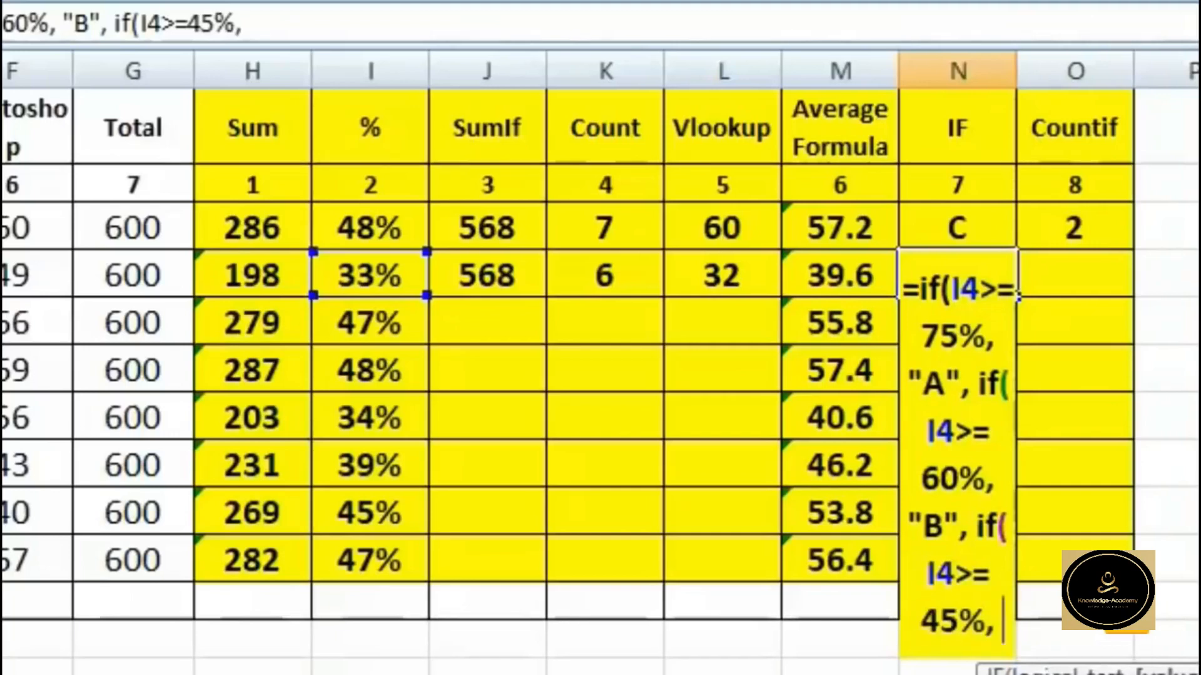
text( "C")
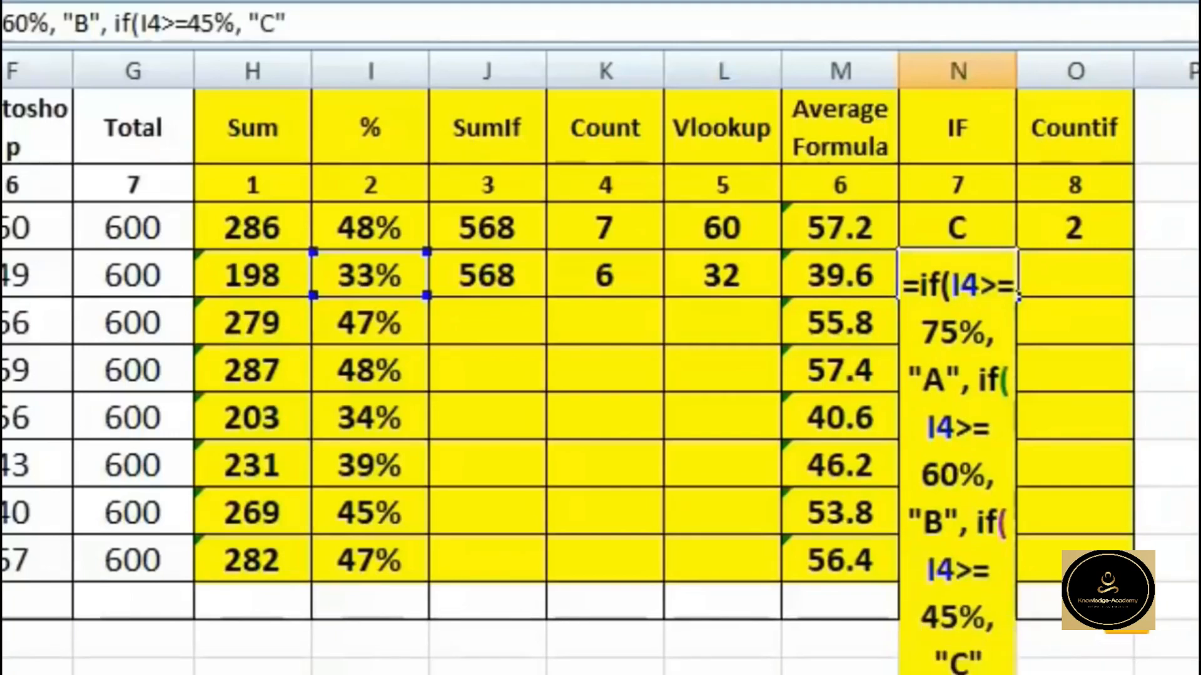
Complete the N4 formula with "D" as the grade for all other percentages, closing all three IFs
text(,)
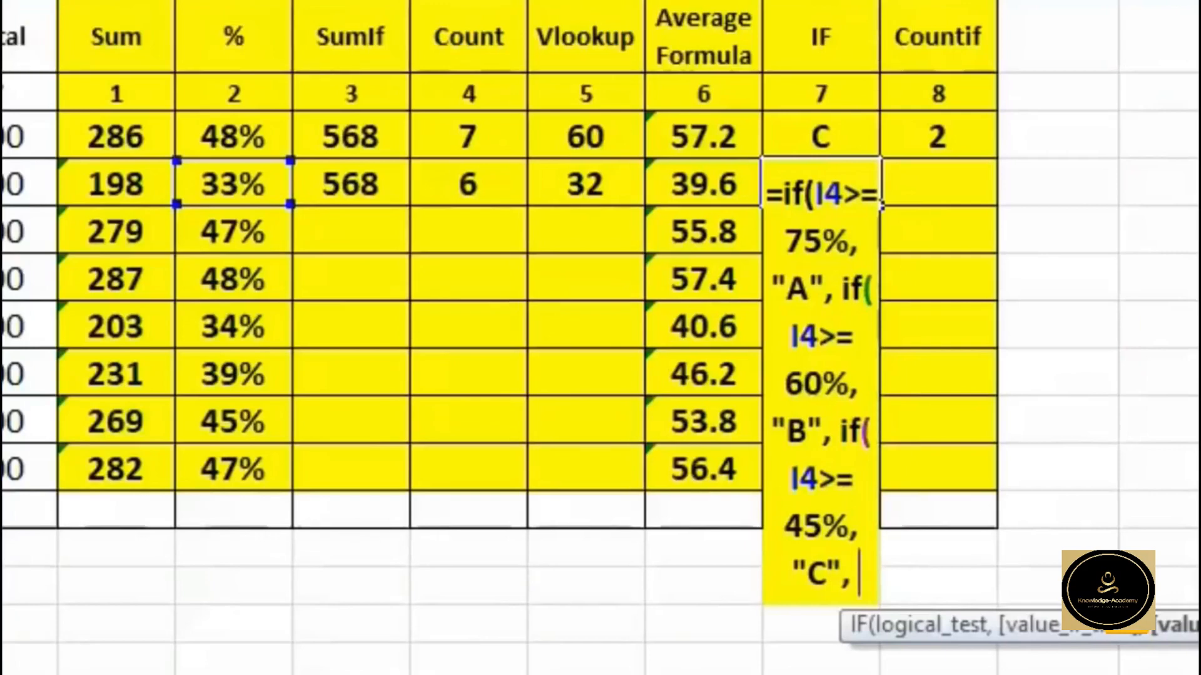
text("D")
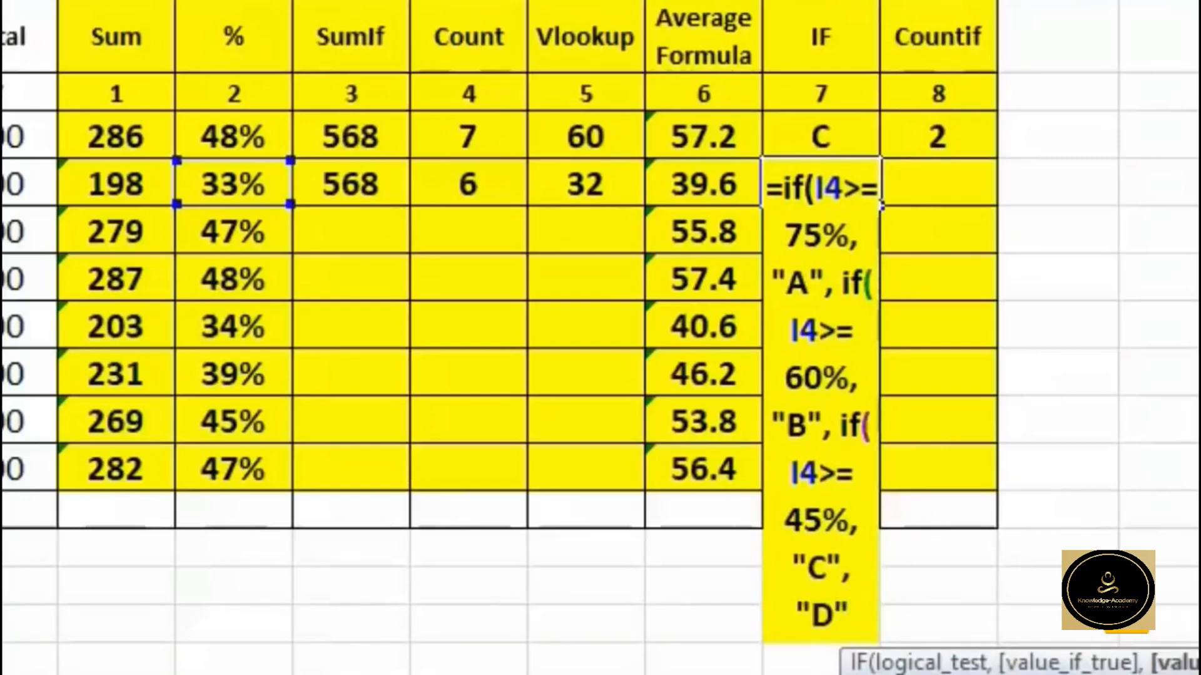
text())))
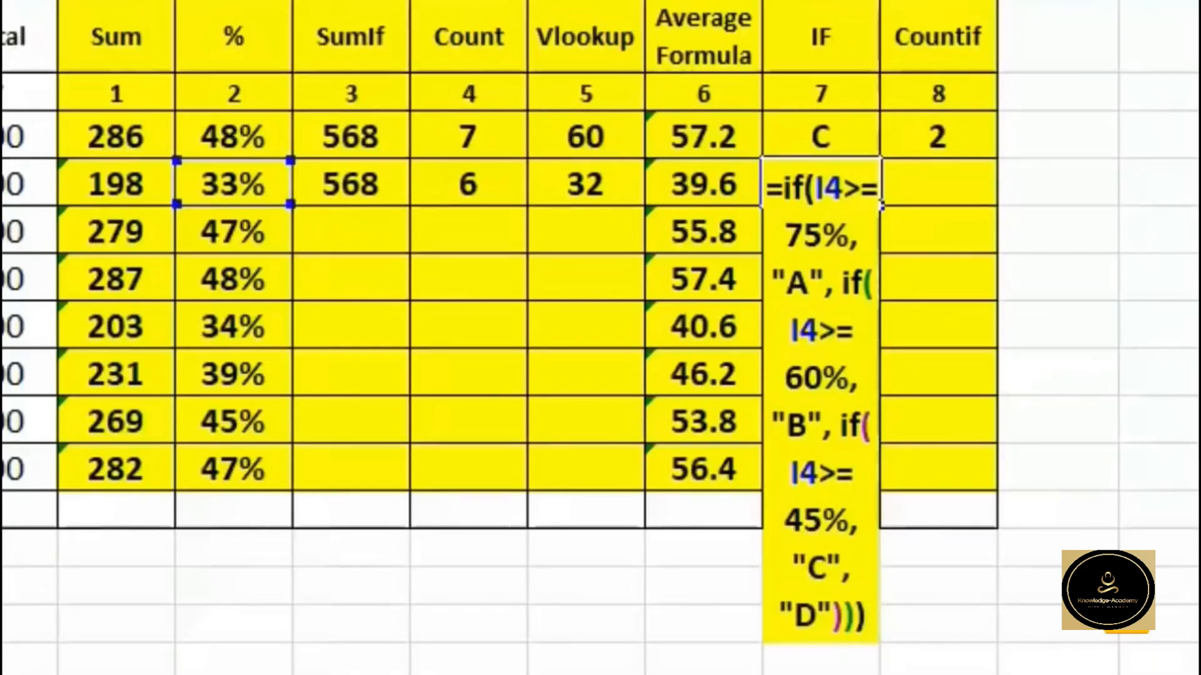
key(Return)
key(Up)
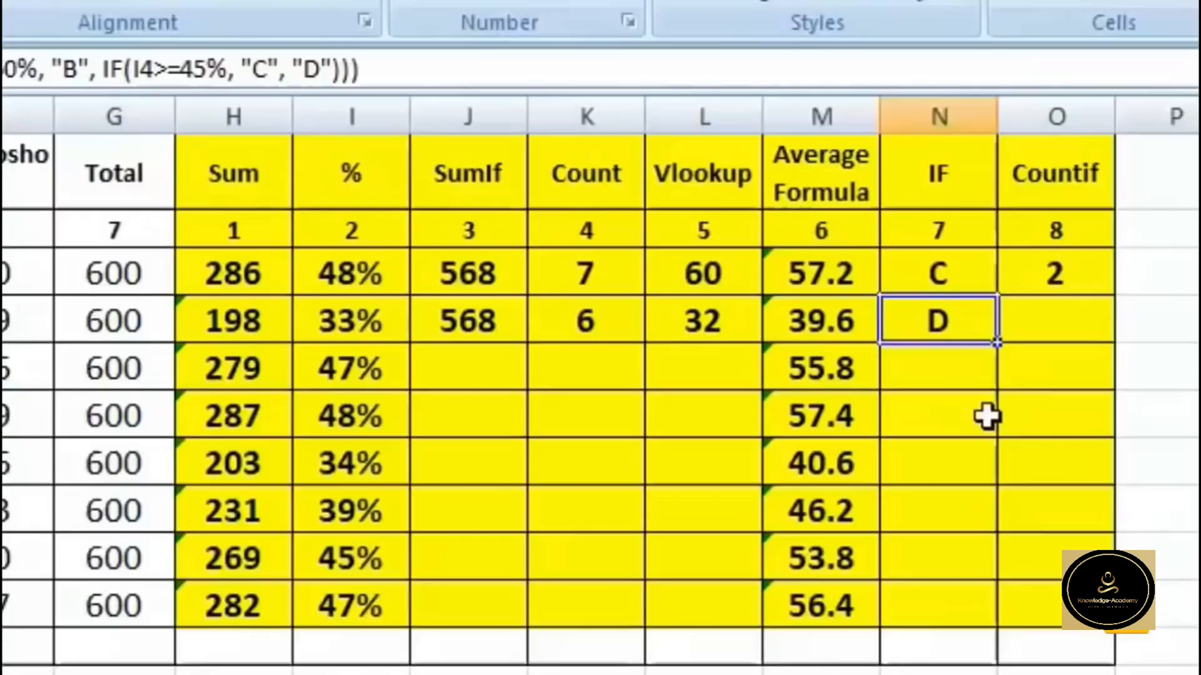
Fill the N4 grade formula down to N10 and check the formulas in N4 and N5
click(391, 328)
click(941, 337)
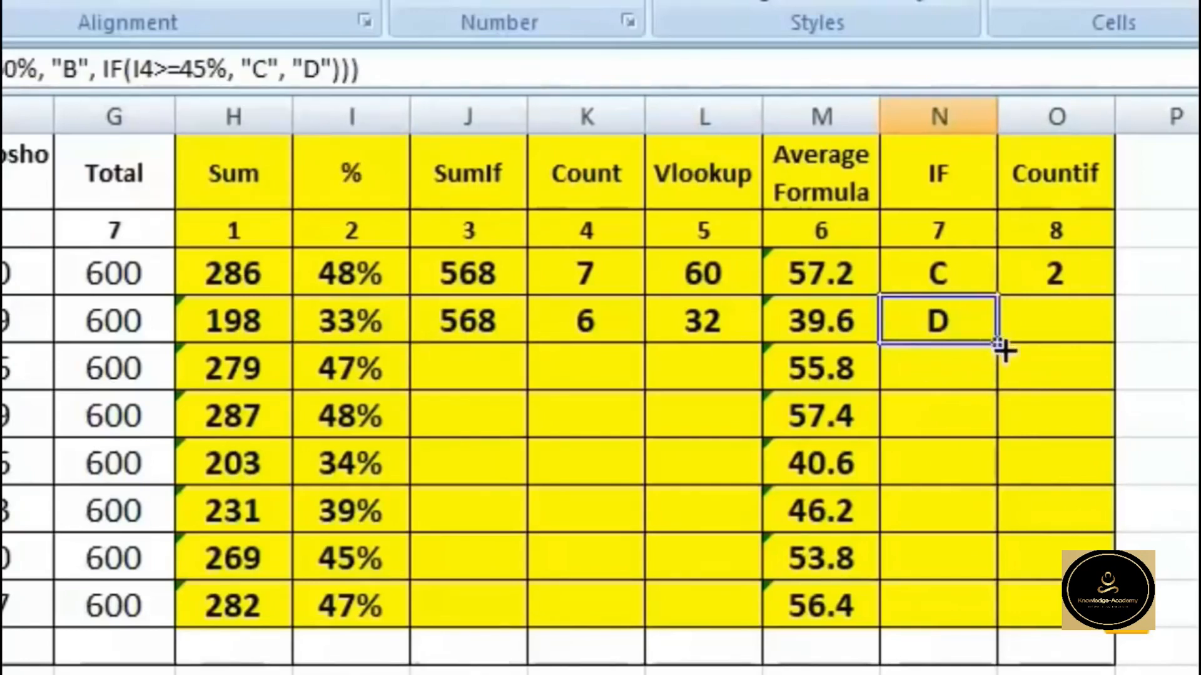
drag(995, 342, 997, 625)
click(948, 331)
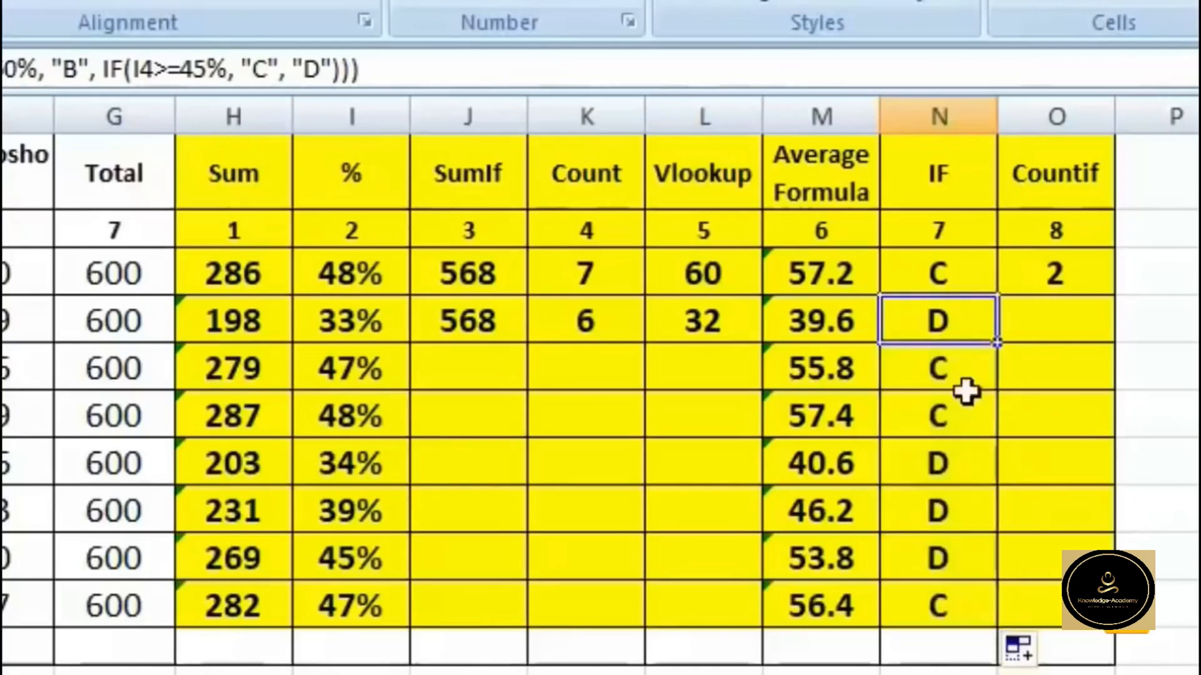
click(954, 366)
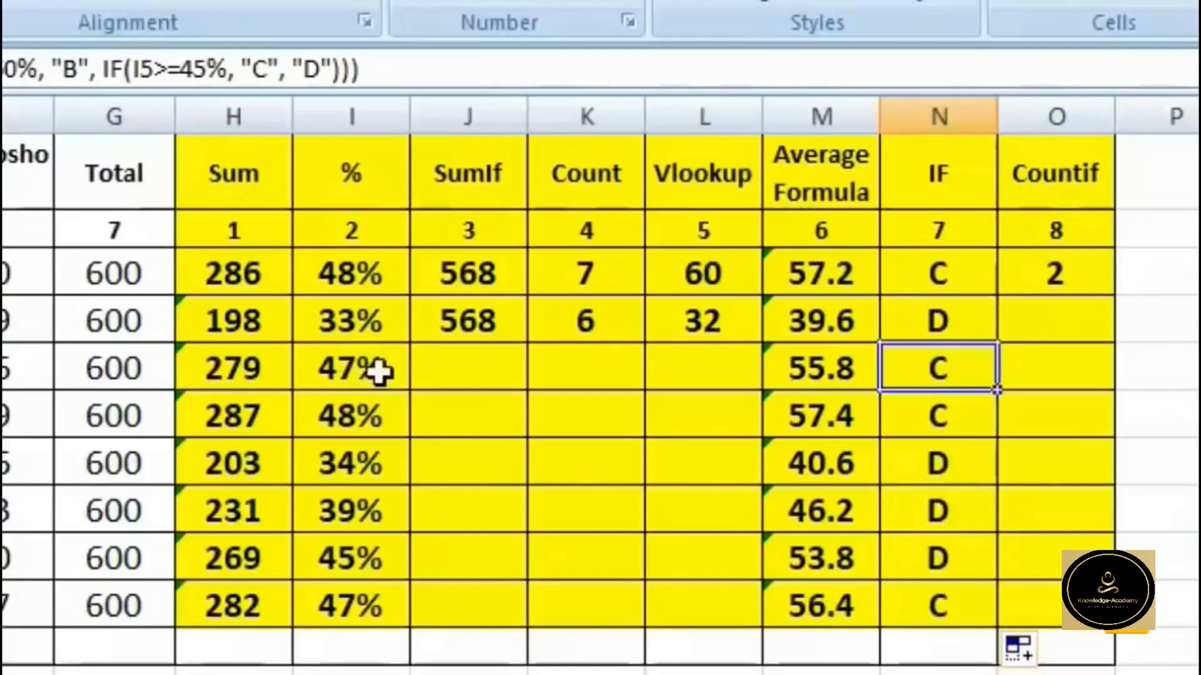
Compare the percentages in column I with the IF grades in column N for several students, including rows 7 to 9
click(948, 416)
click(383, 452)
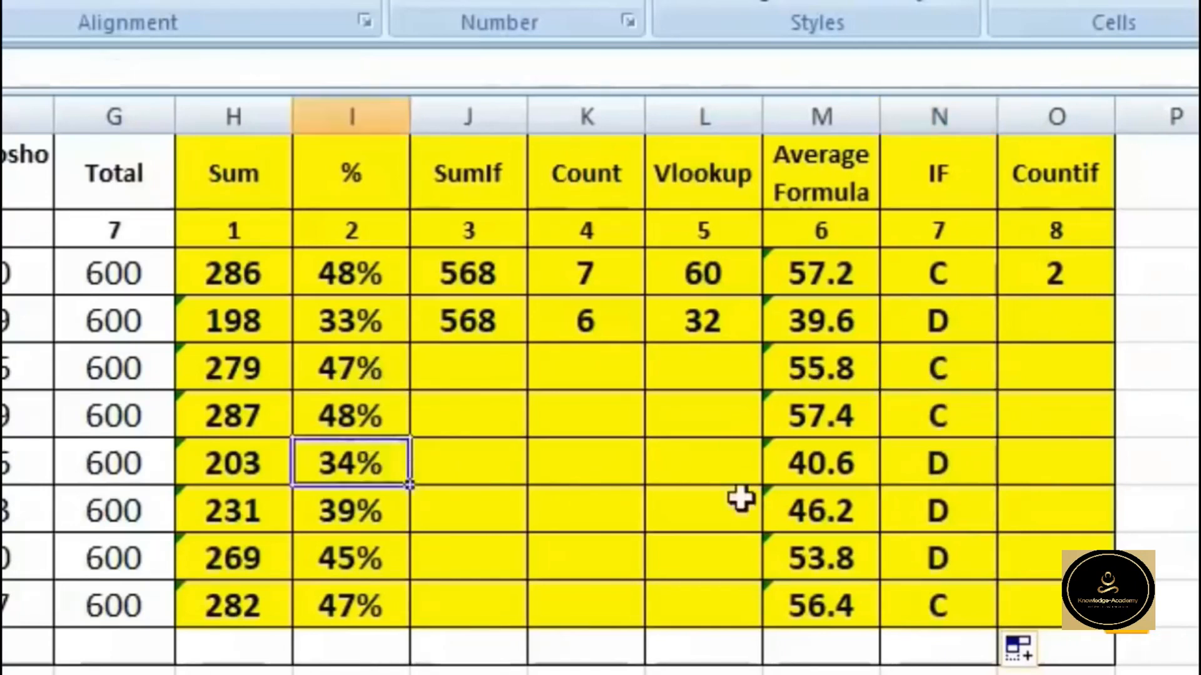
click(941, 467)
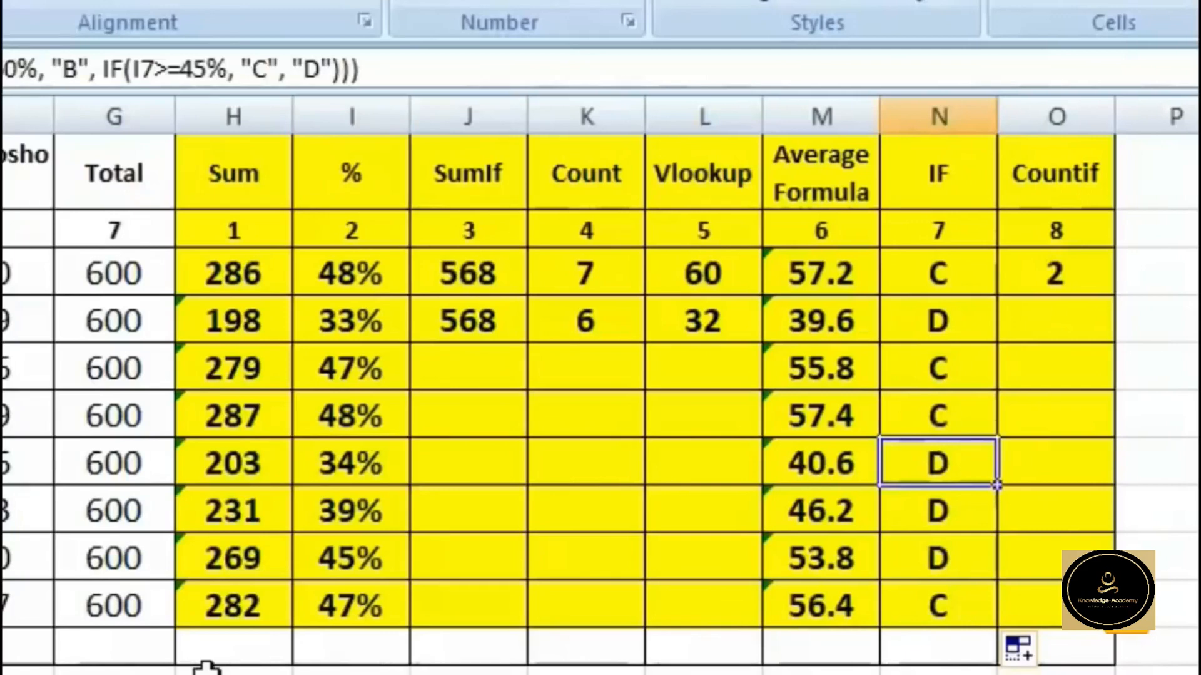
click(3, 672)
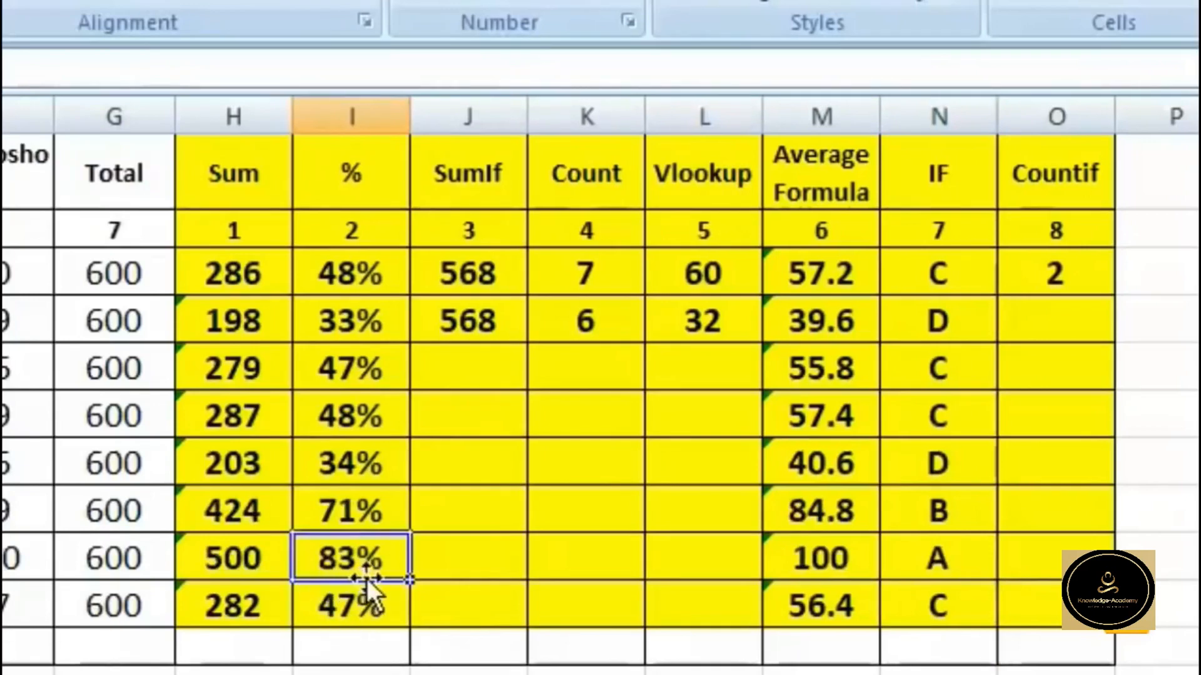
click(979, 565)
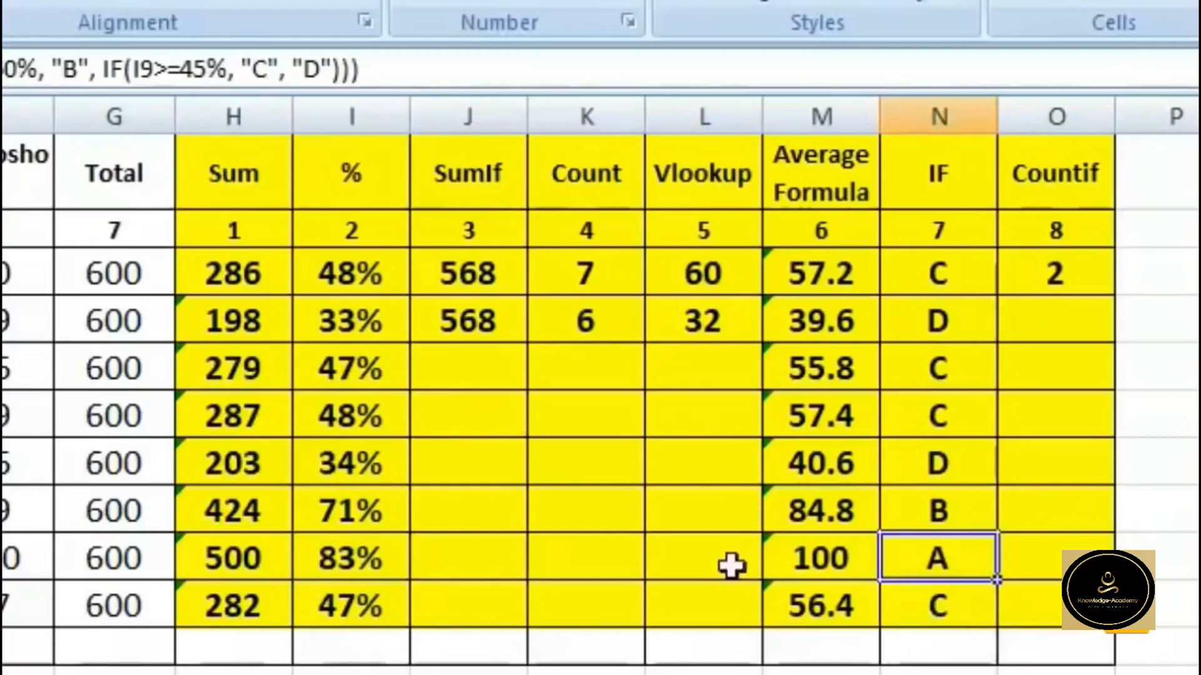
click(357, 508)
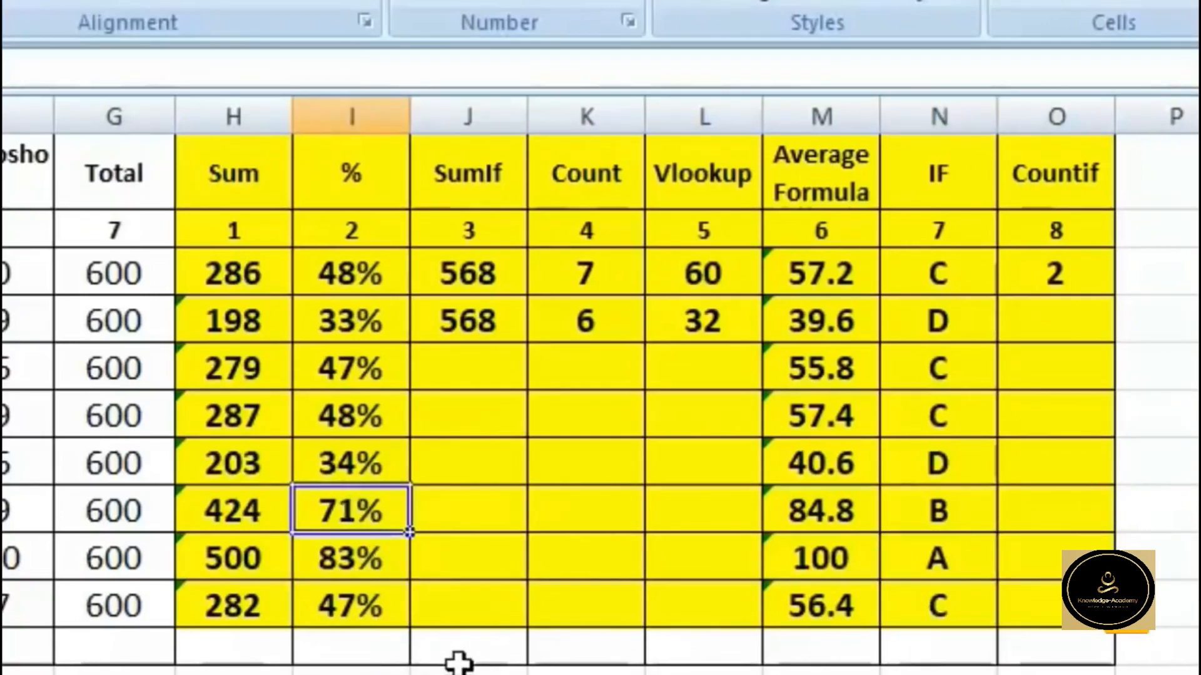
click(906, 511)
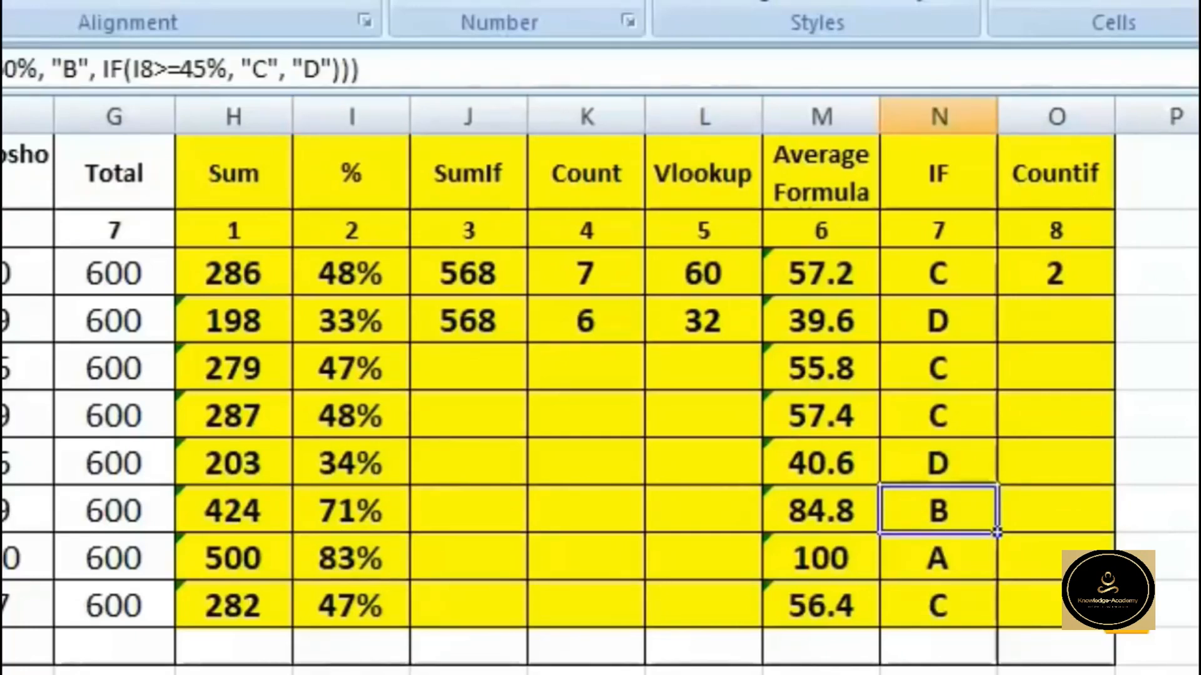
Enter a COUNTIF formula in O4 that counts the cells in B3:G10 matching "70"
click(1057, 321)
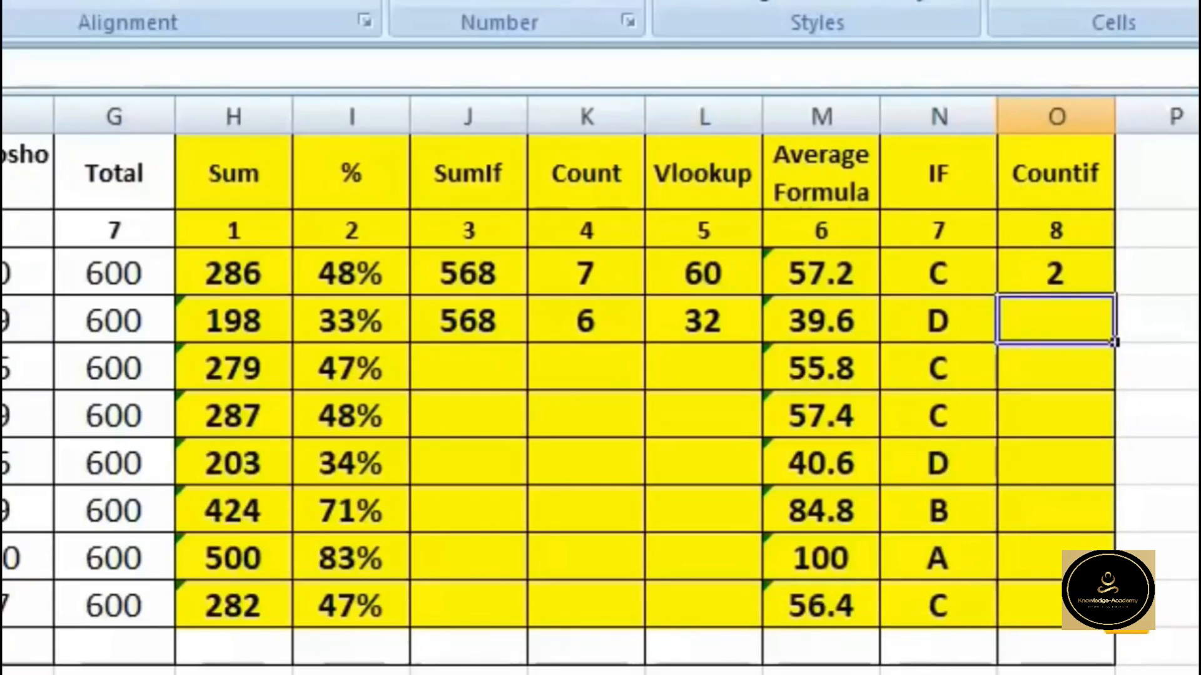
text(=)
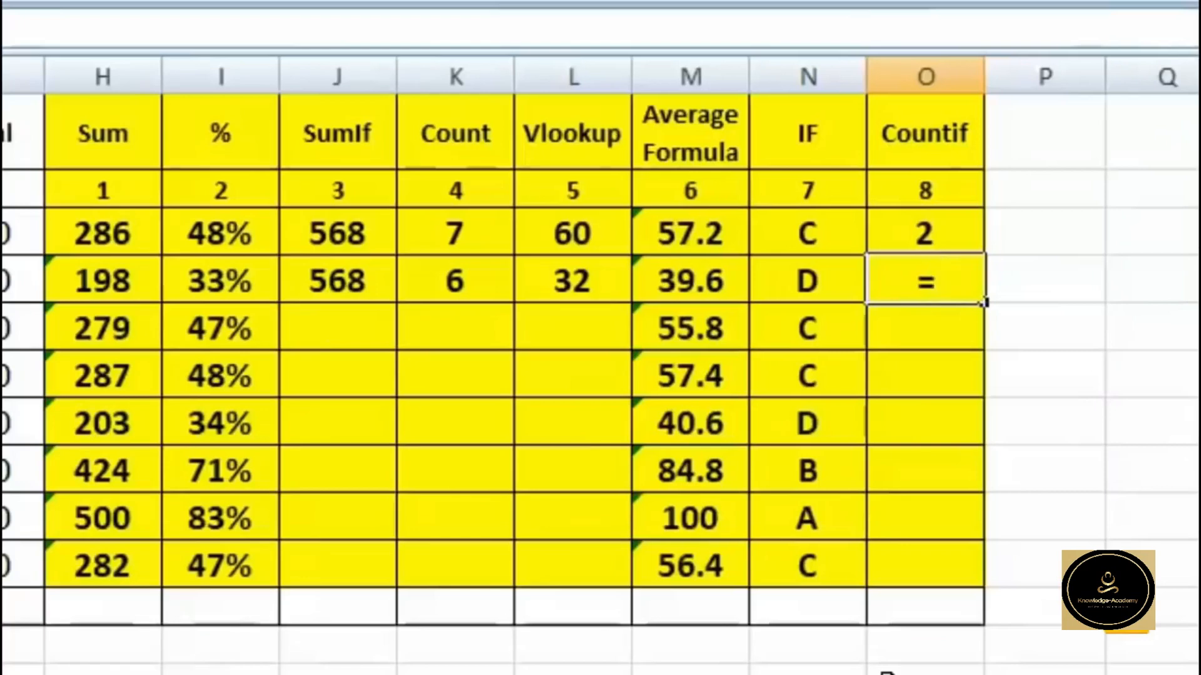
text(count)
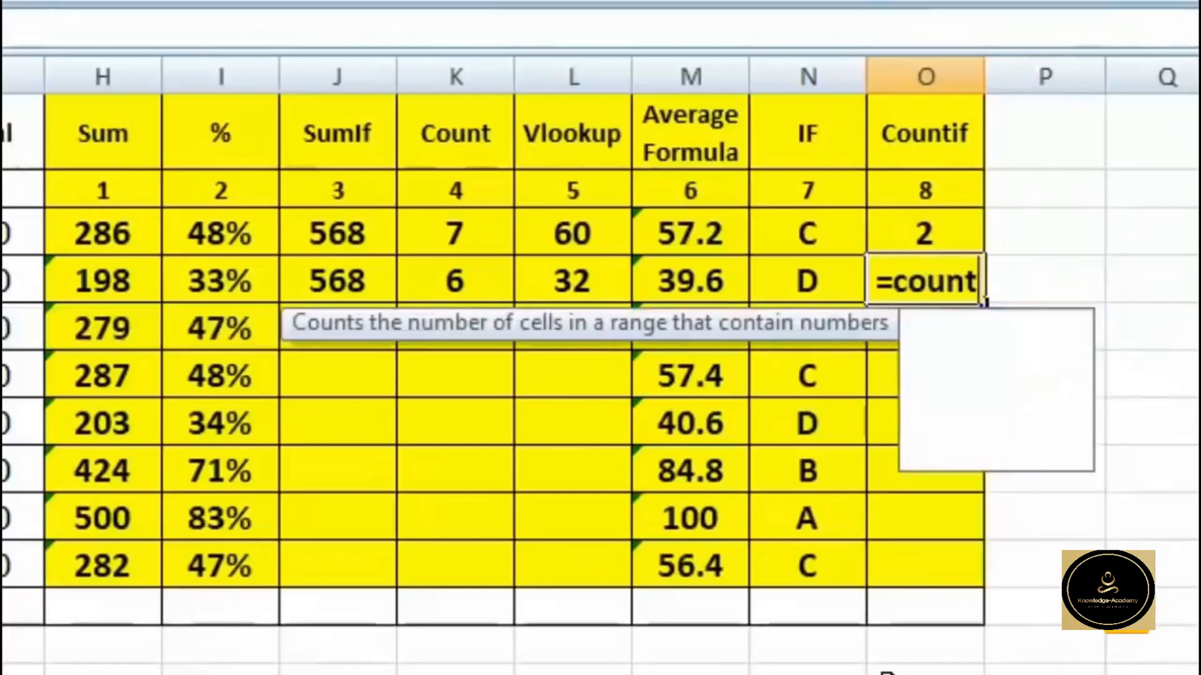
text(if()
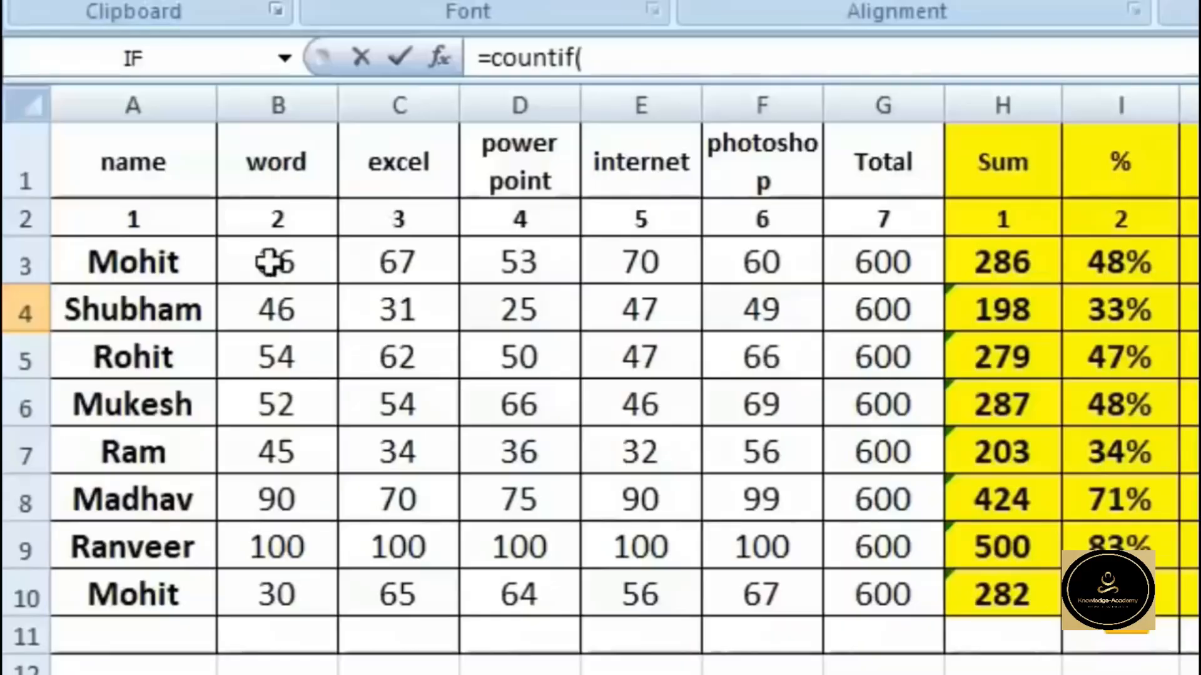
drag(271, 261, 872, 590)
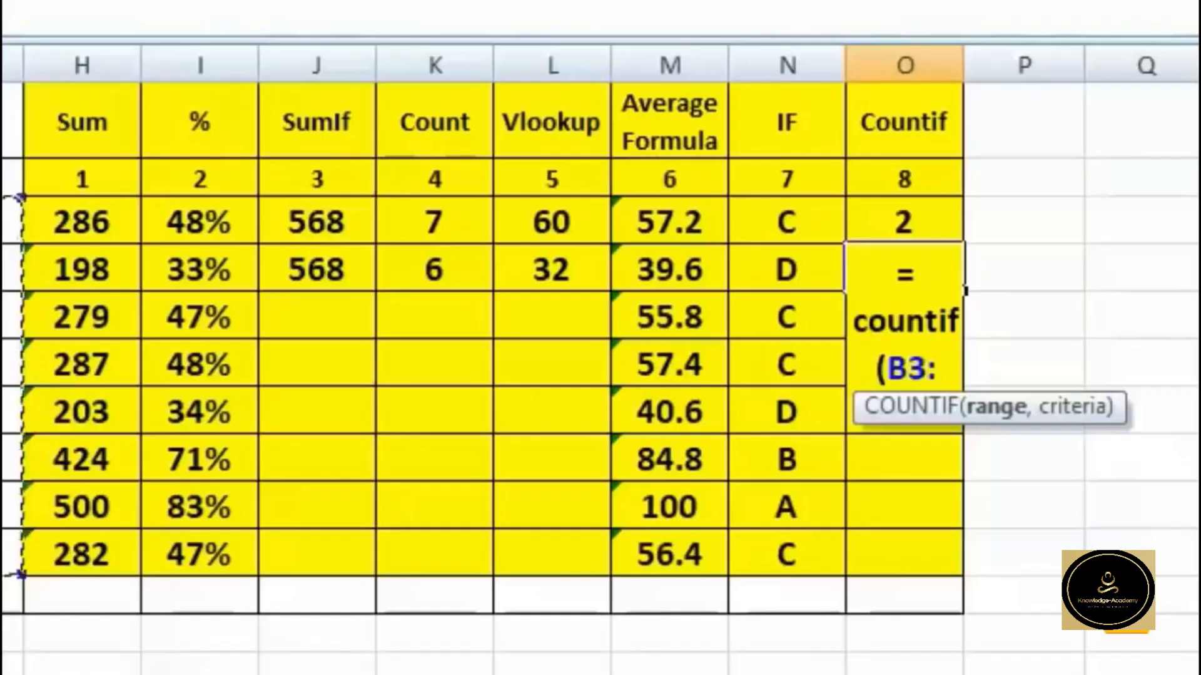
text(,)
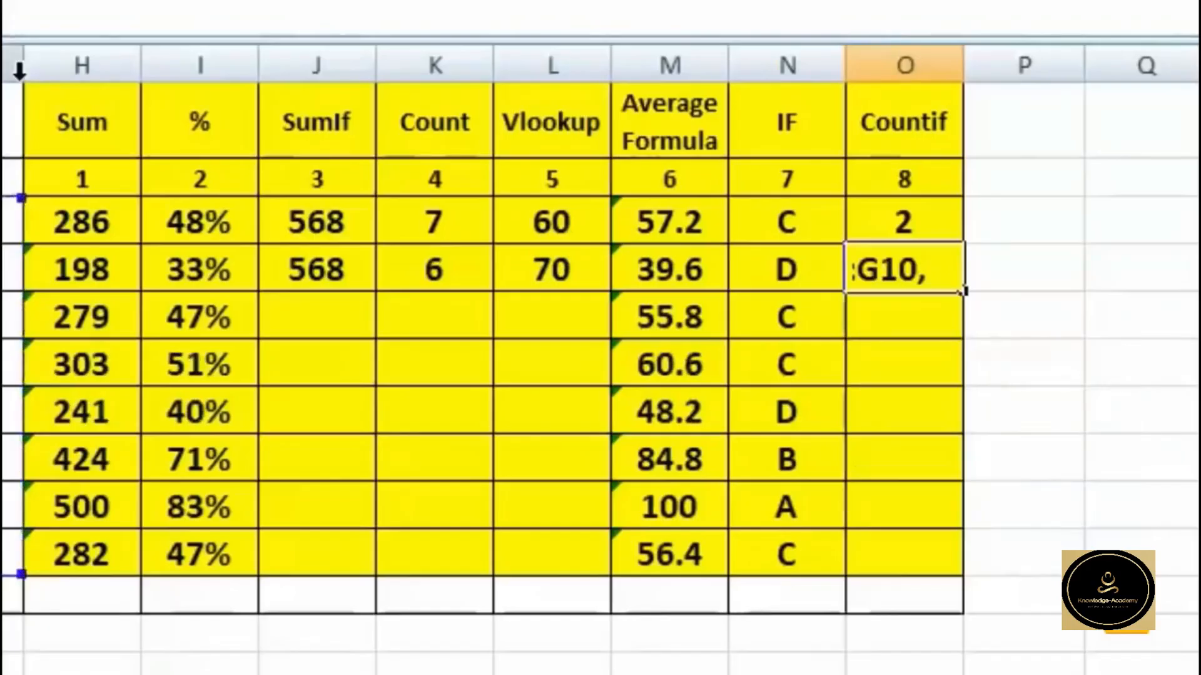
text("70)
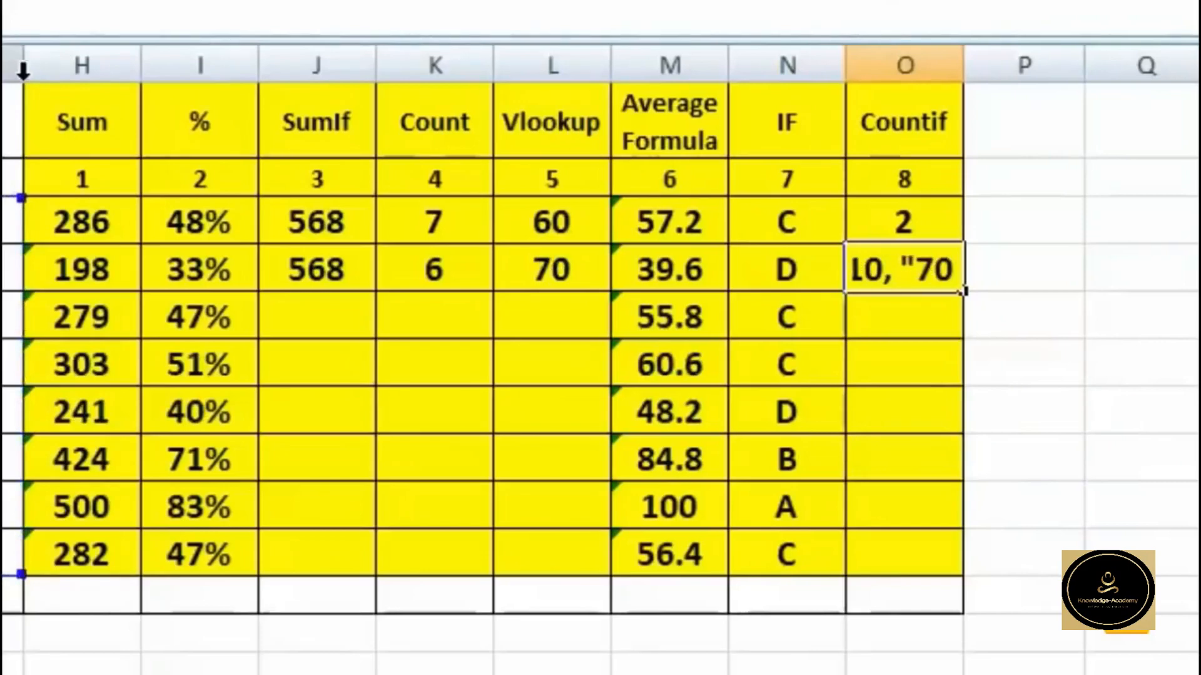
text("))
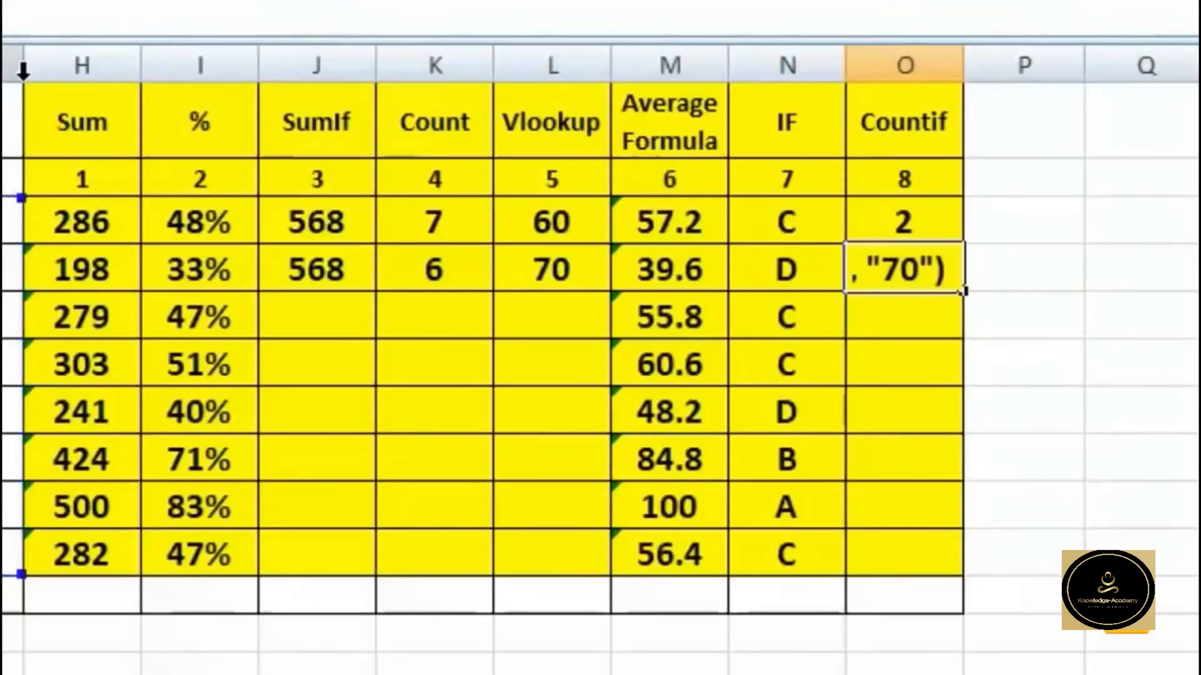
key(Return)
key(Up)
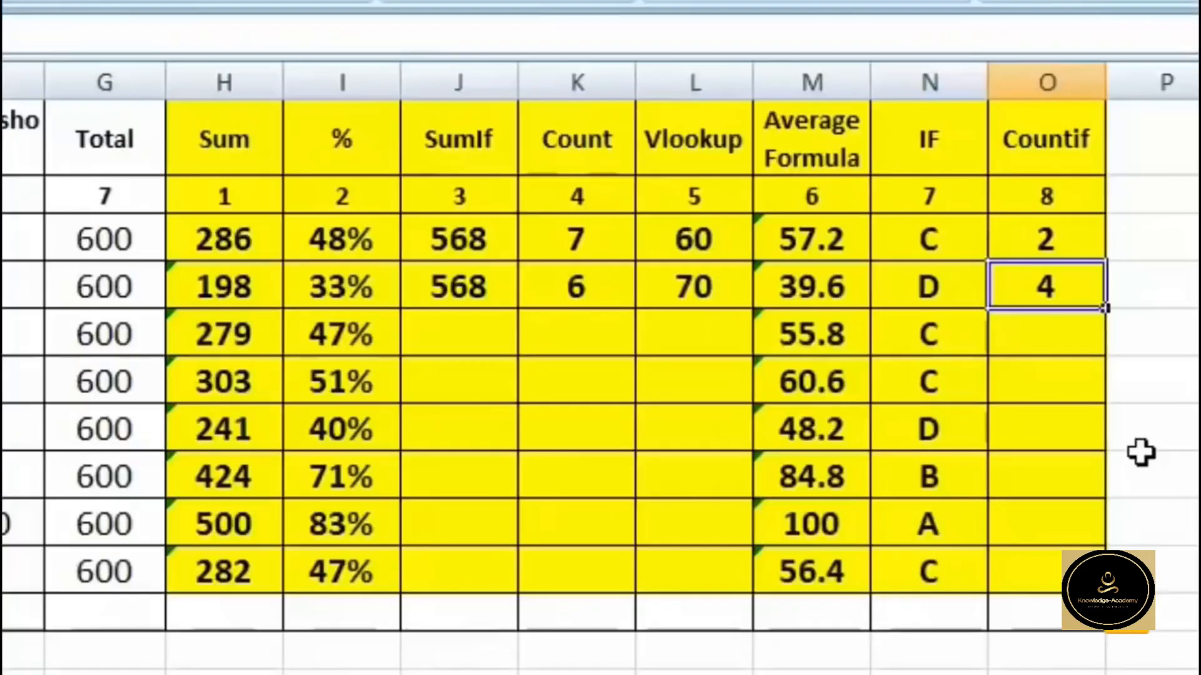
Change the criterion of the COUNTIF formula in O4 to "100"
key(F2)
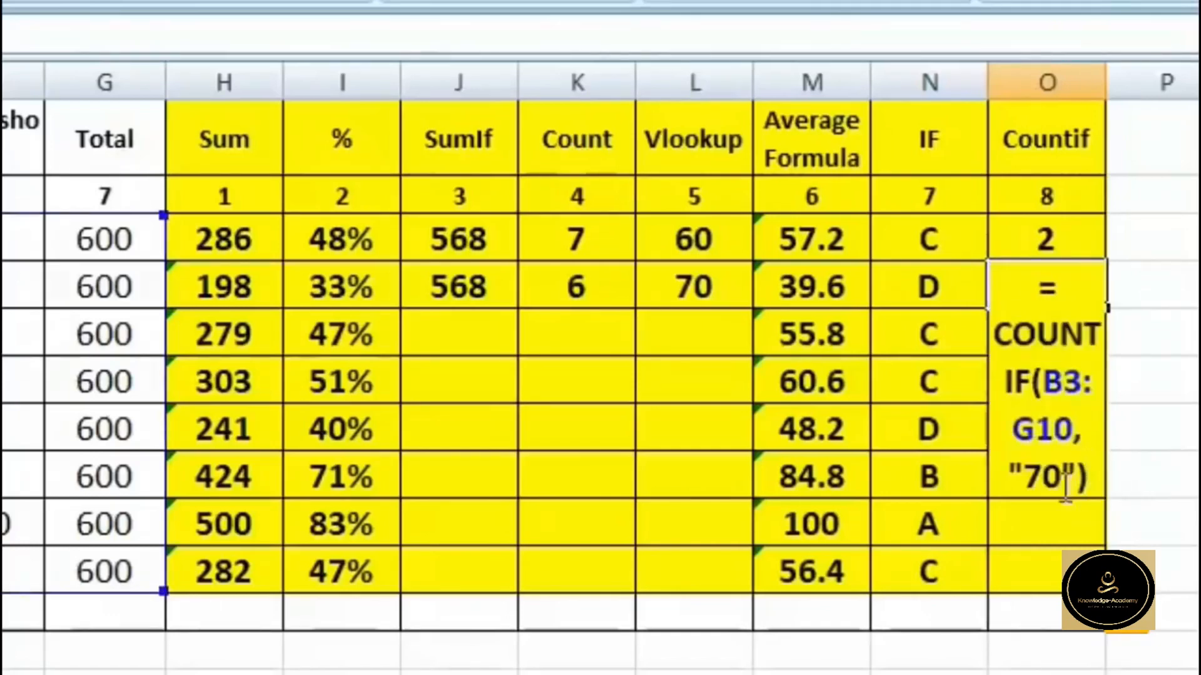
drag(1065, 479, 1021, 479)
text(100)
key(Return)
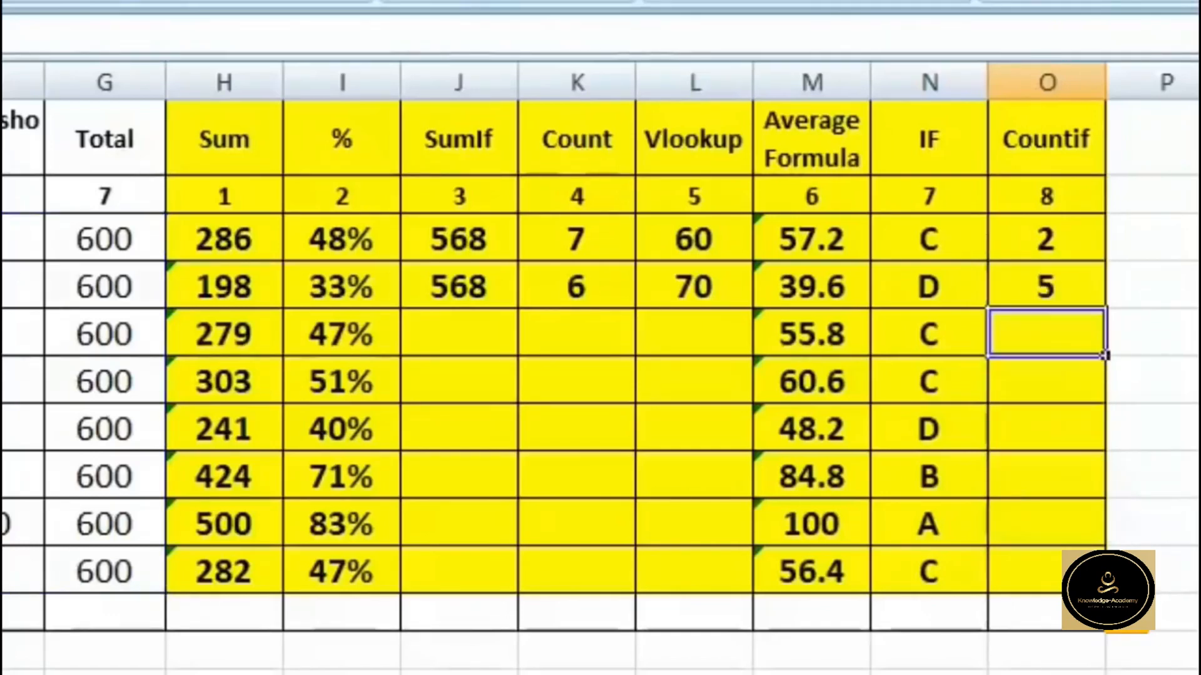
key(Up)
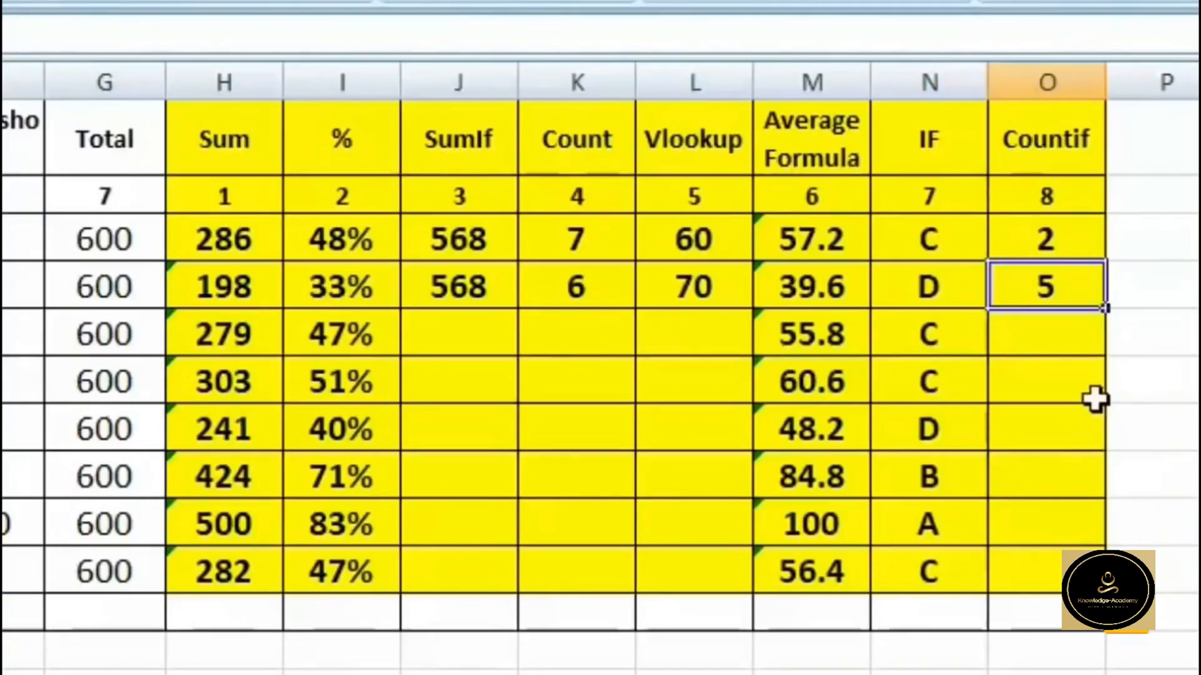
Enter a COUNTIF formula in O5 that counts how often the student name from A3 occurs in A1:G10
click(1062, 338)
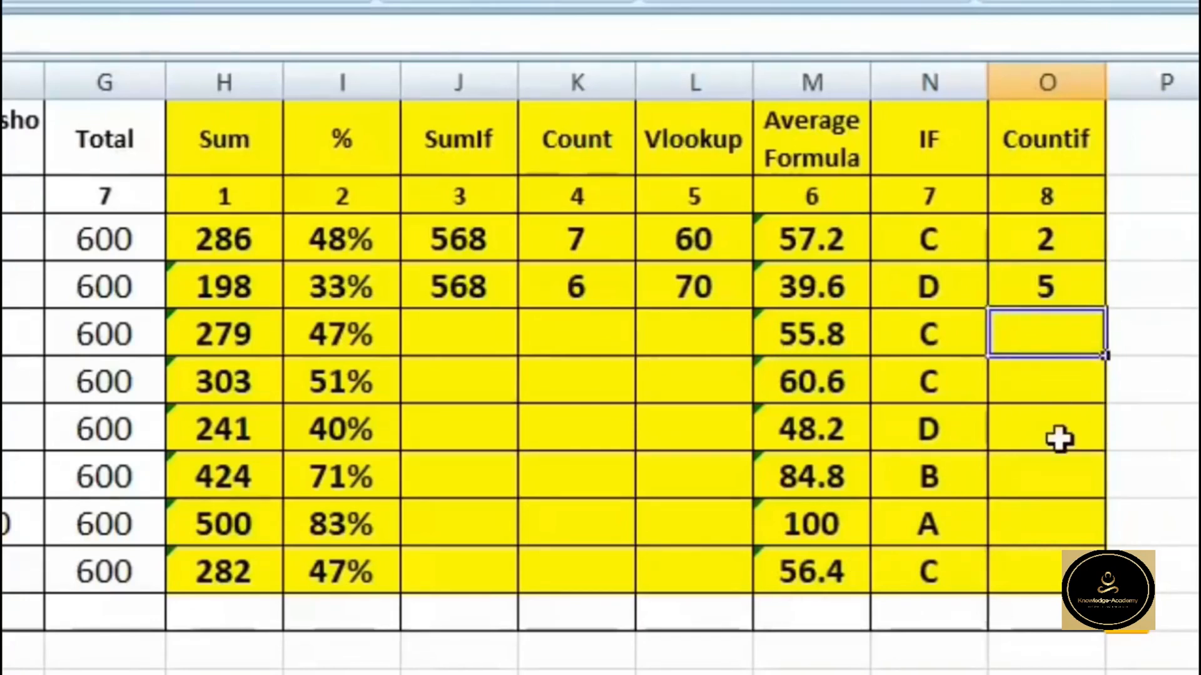
text(=)
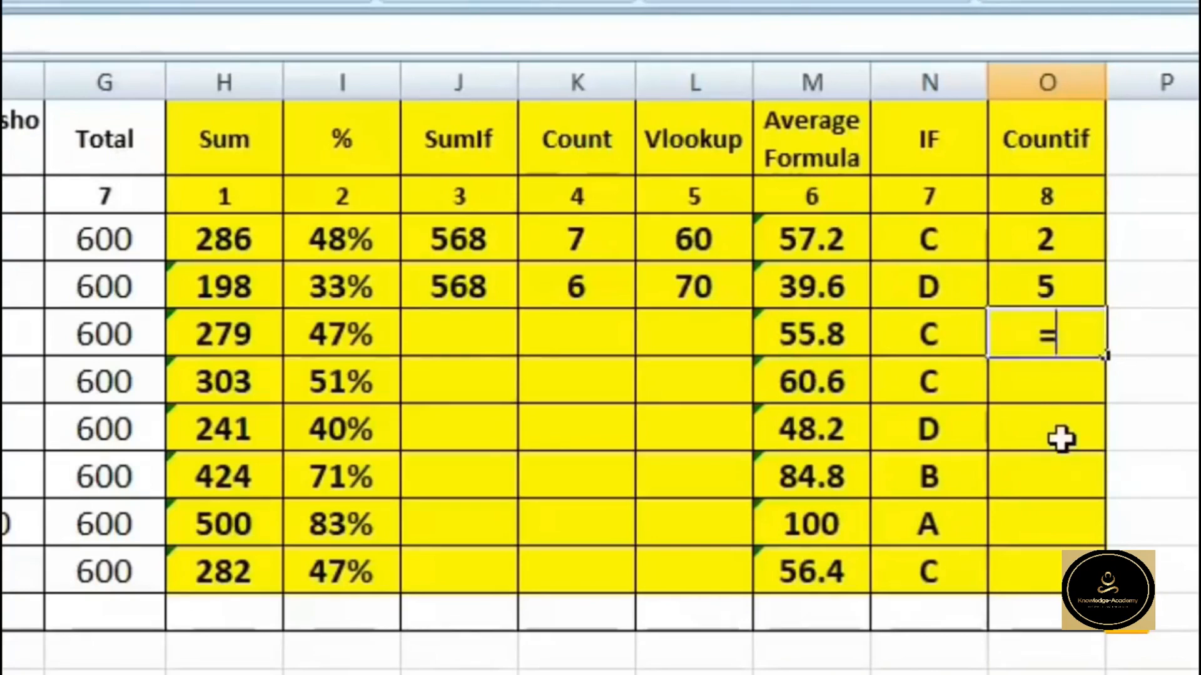
text(coun)
double_click(1137, 476)
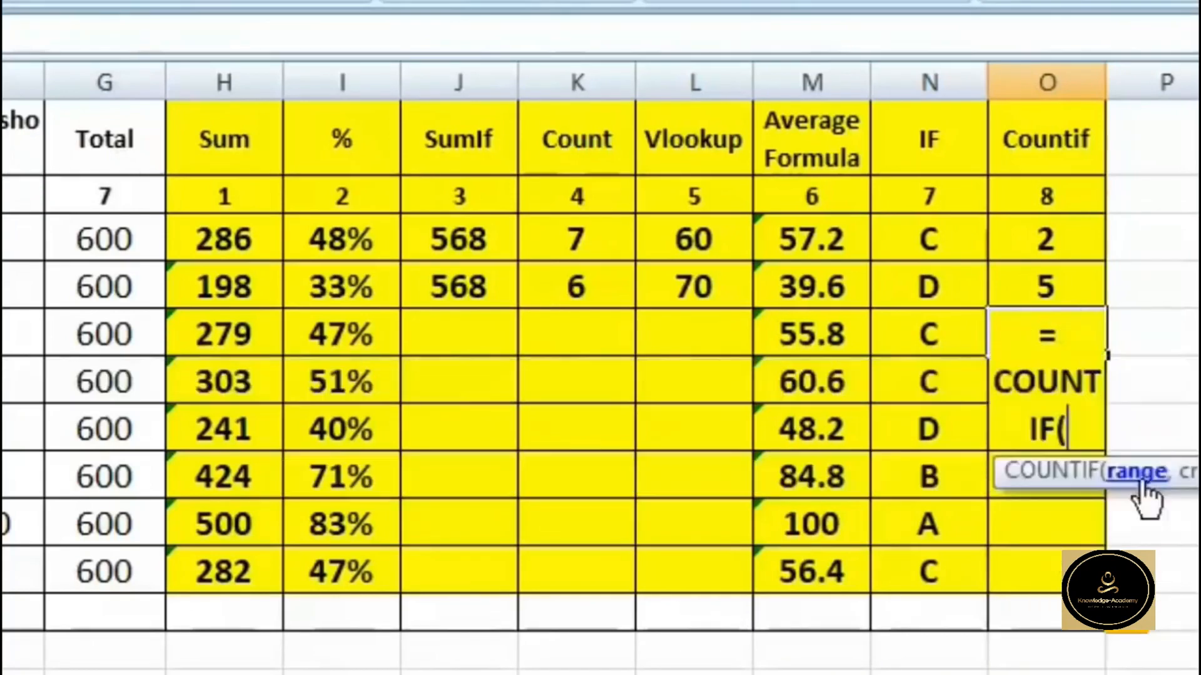
drag(126, 164, 911, 594)
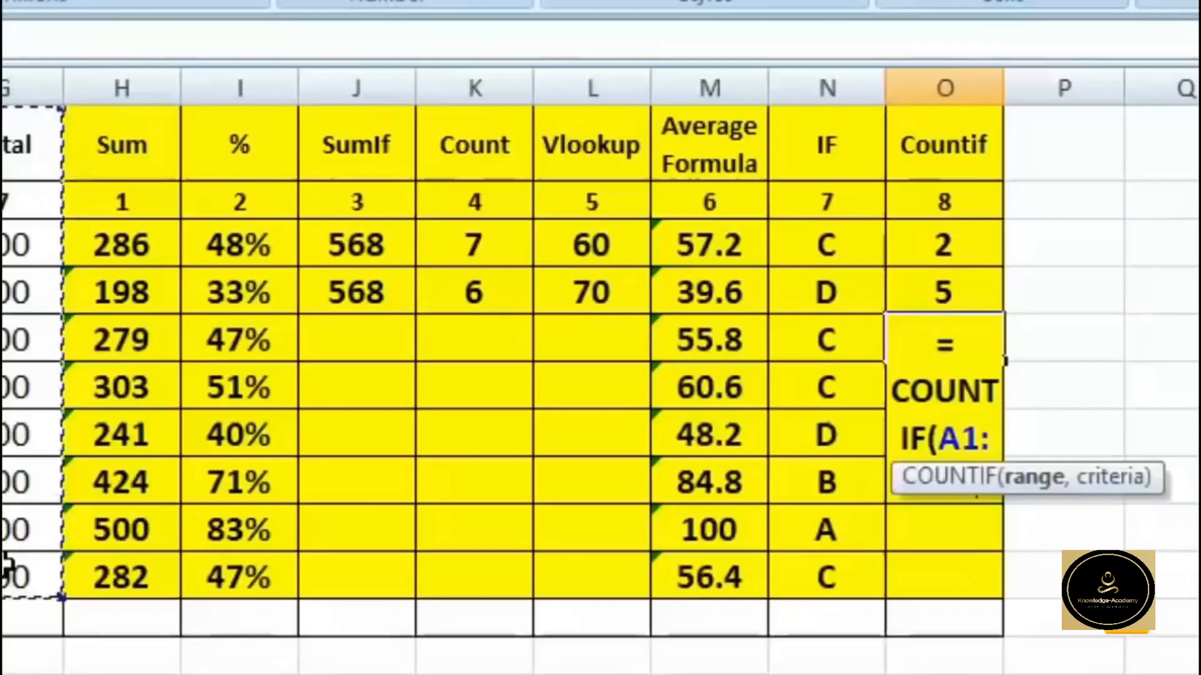
text(, "M)
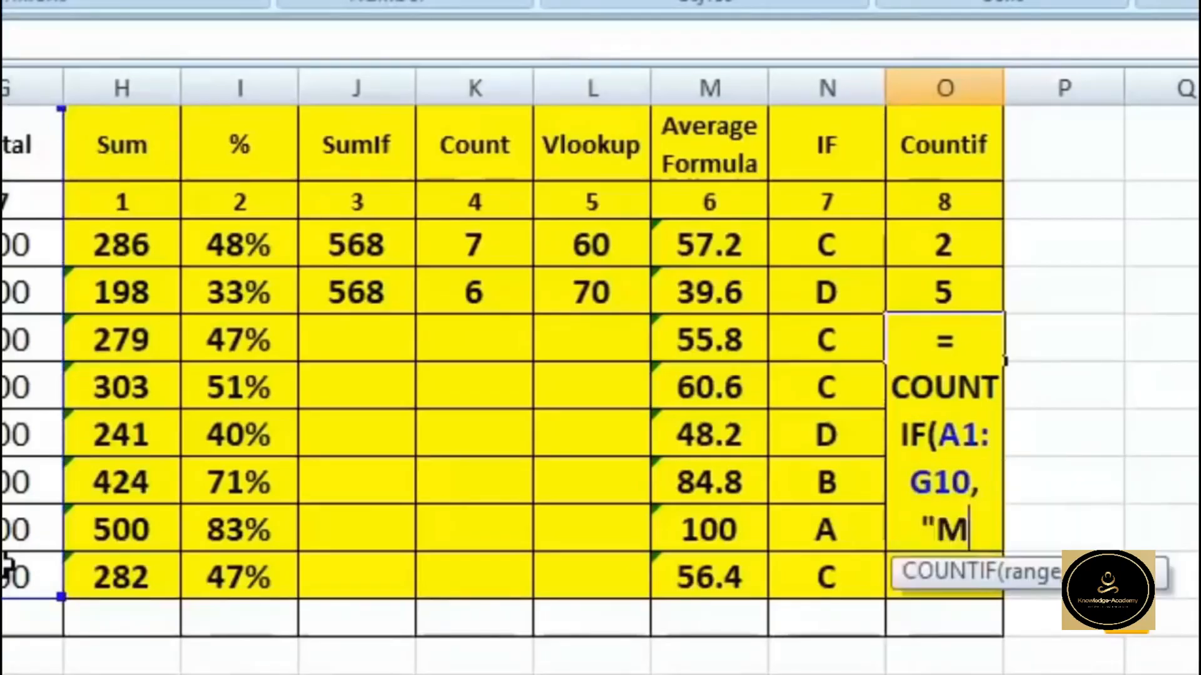
text(ohit)
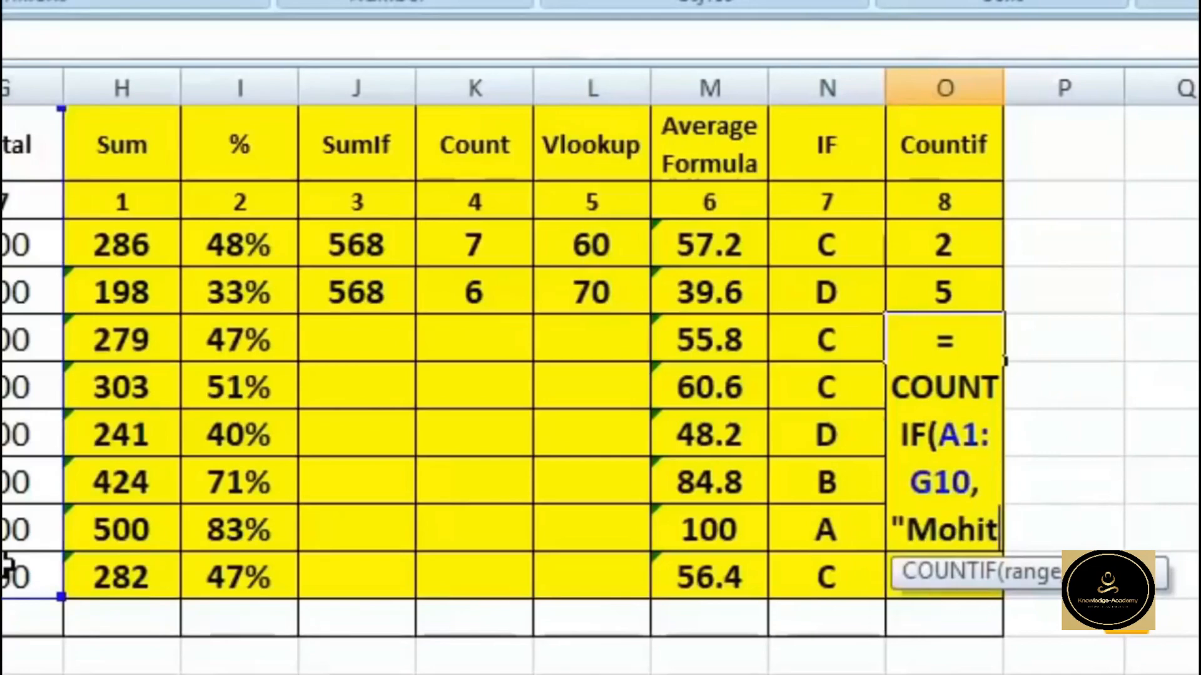
text("))
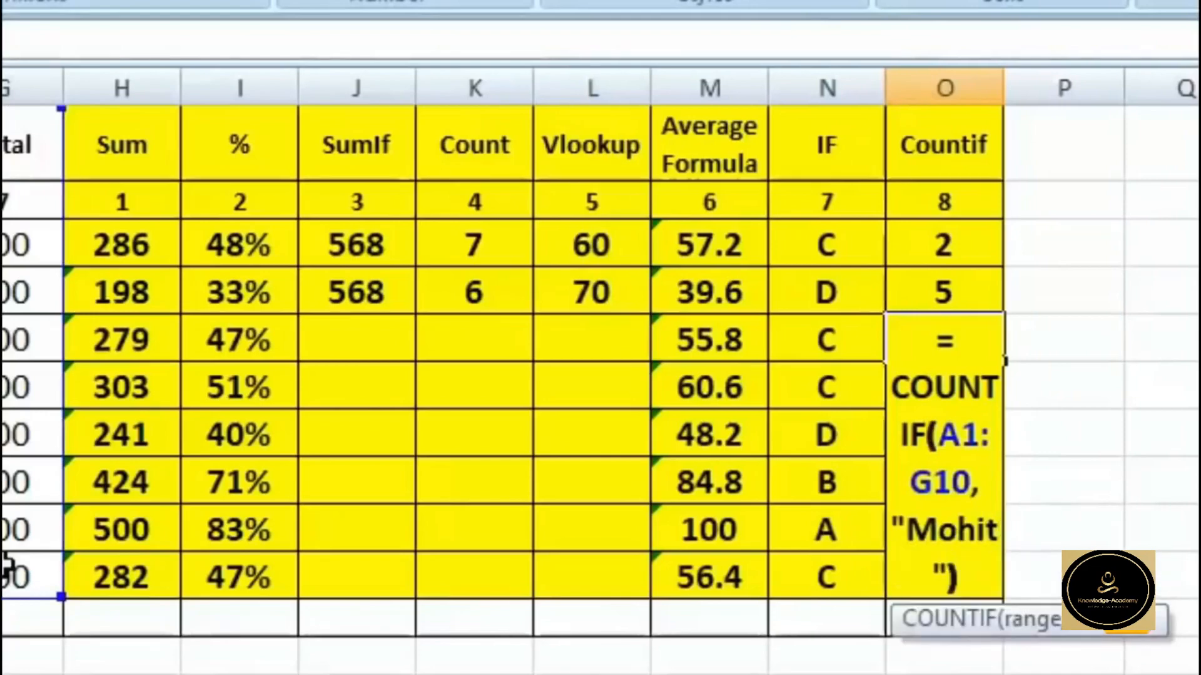
key(Return)
key(Up)
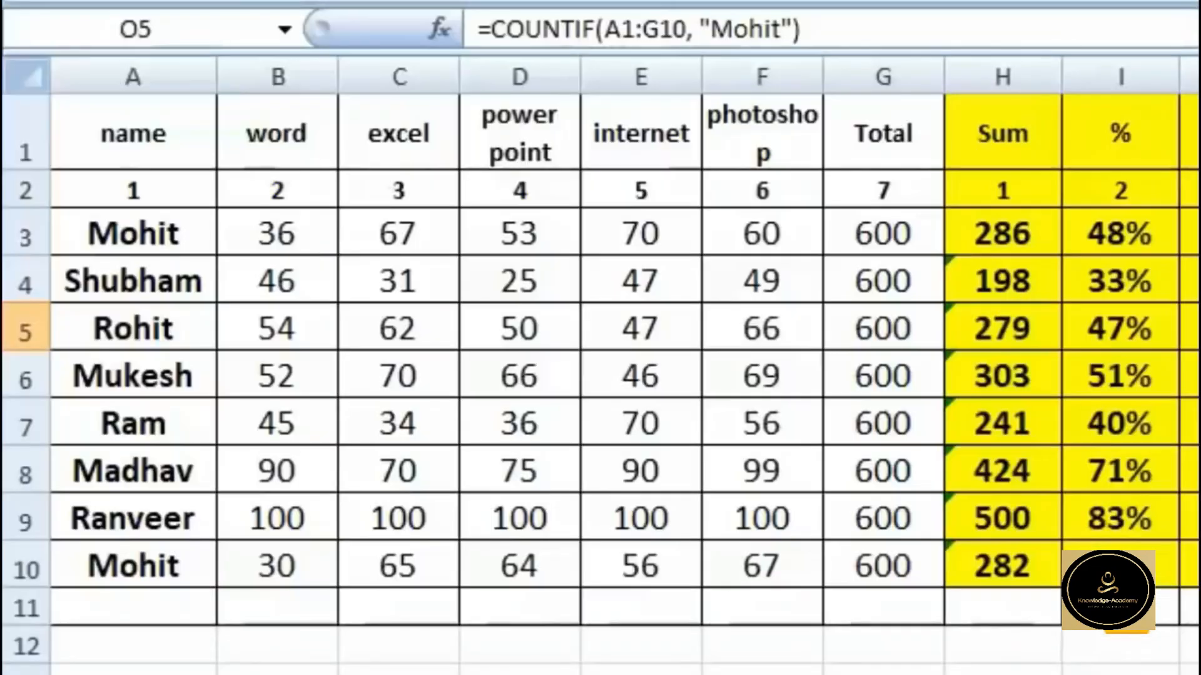
Replace the student name in A7 with the same name as in A3
click(182, 425)
text(M)
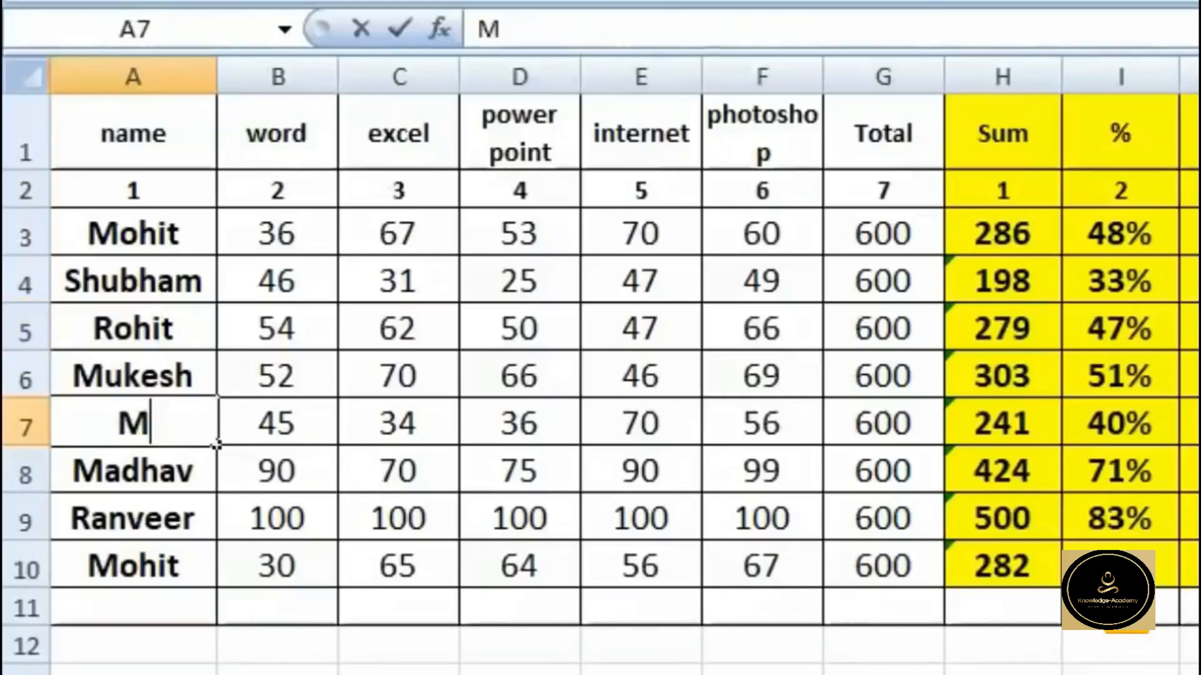
text(Ohit)
key(Return)
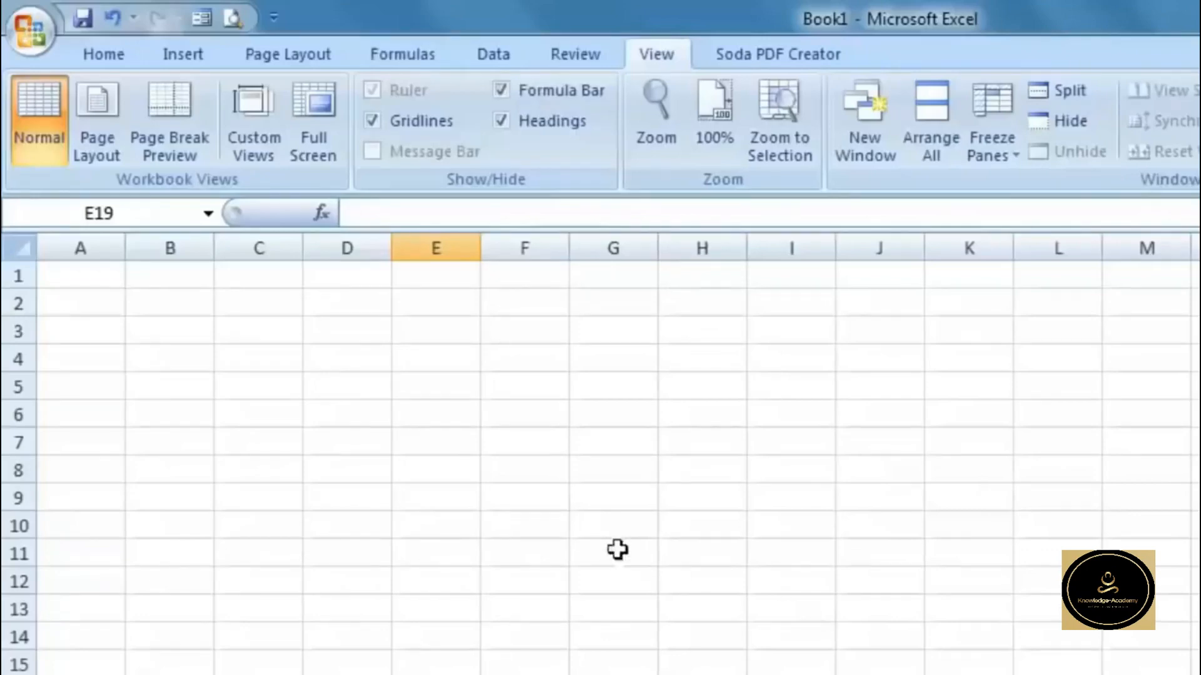
Enable Show Developer tab in the Ribbon in the Excel options and turn on Use Relative References for macro recording
click(21, 42)
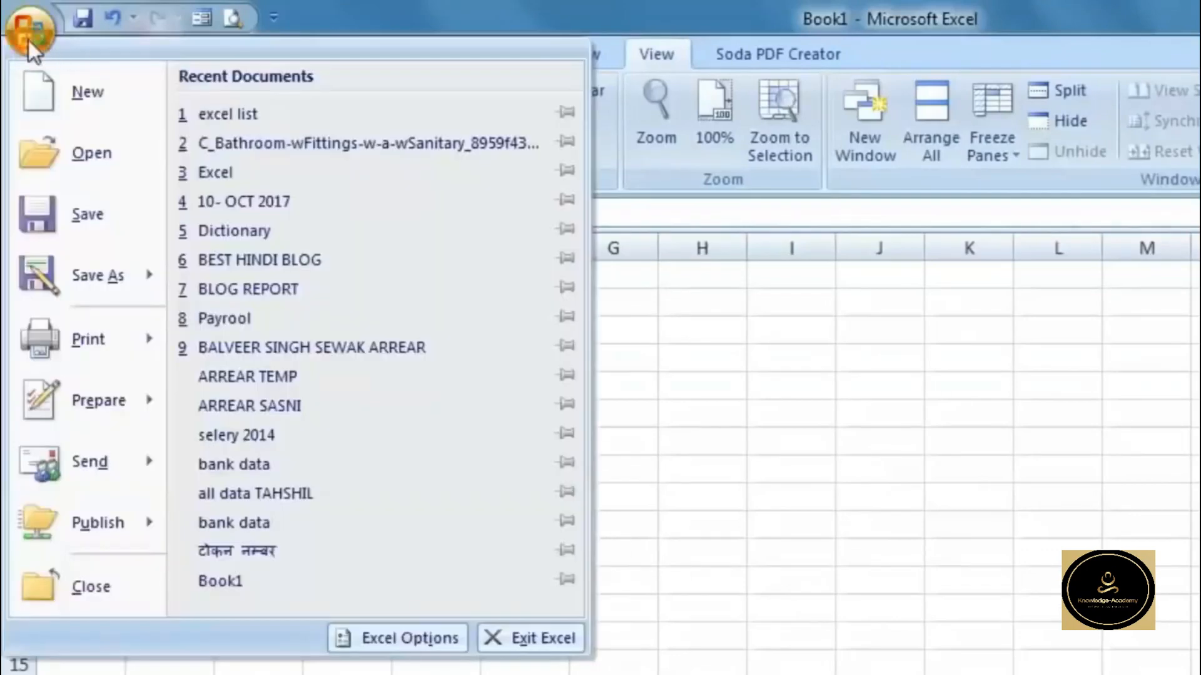
click(388, 641)
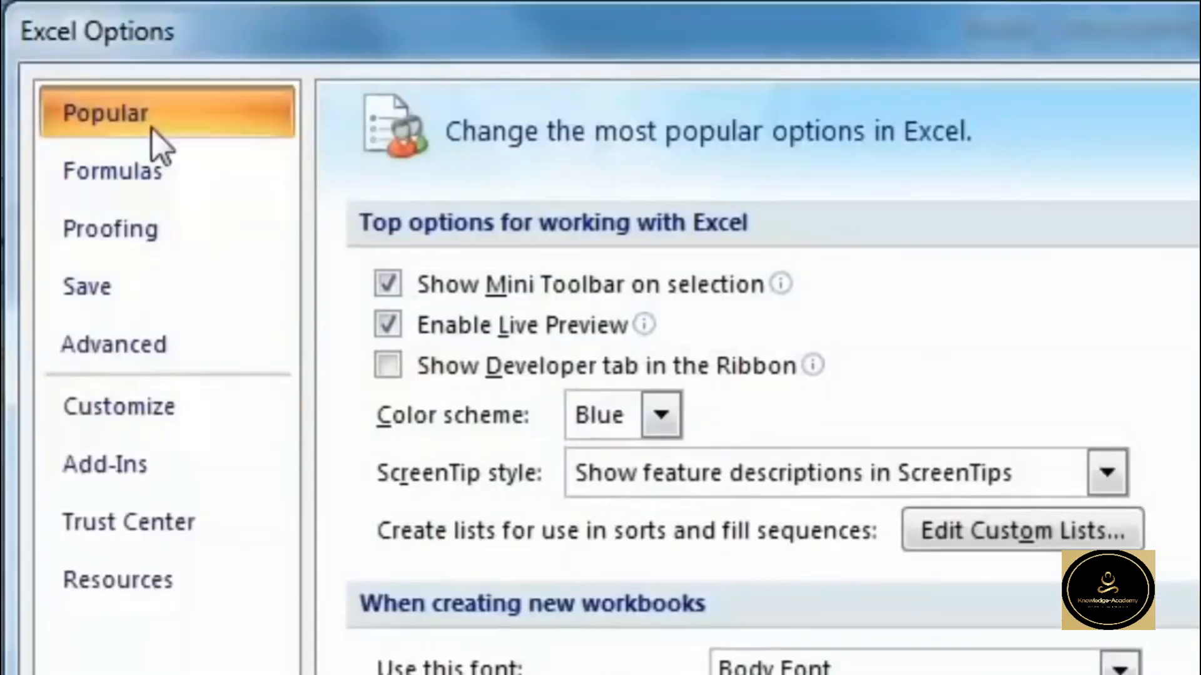
click(388, 362)
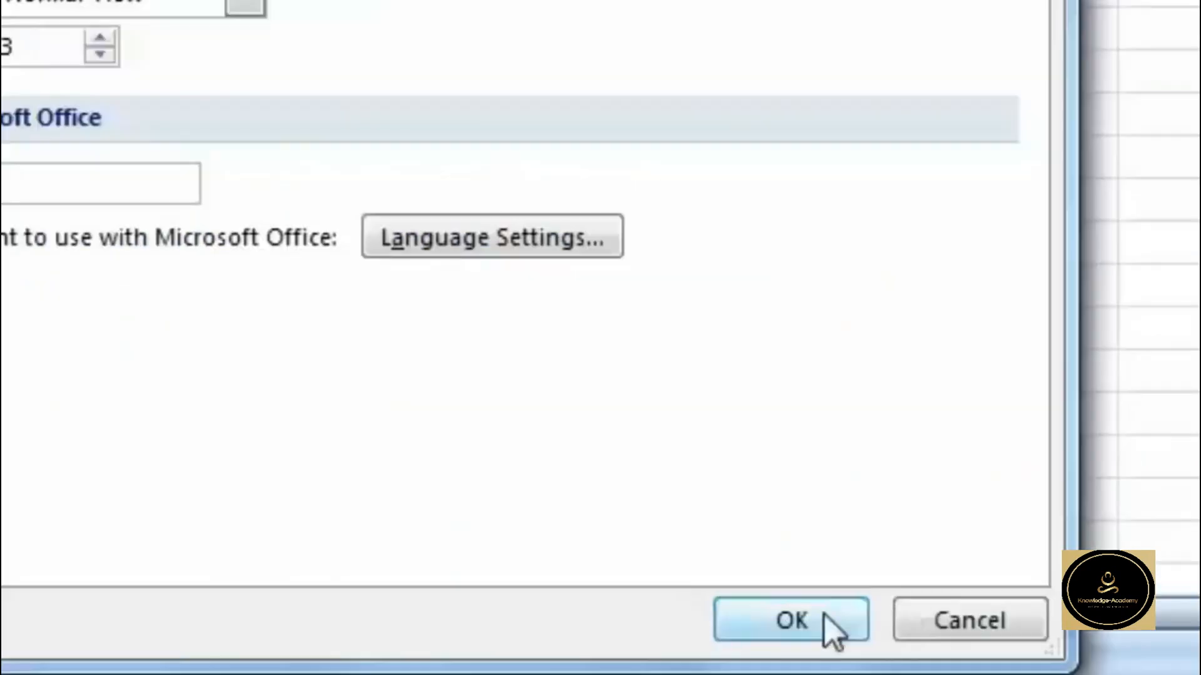
click(823, 616)
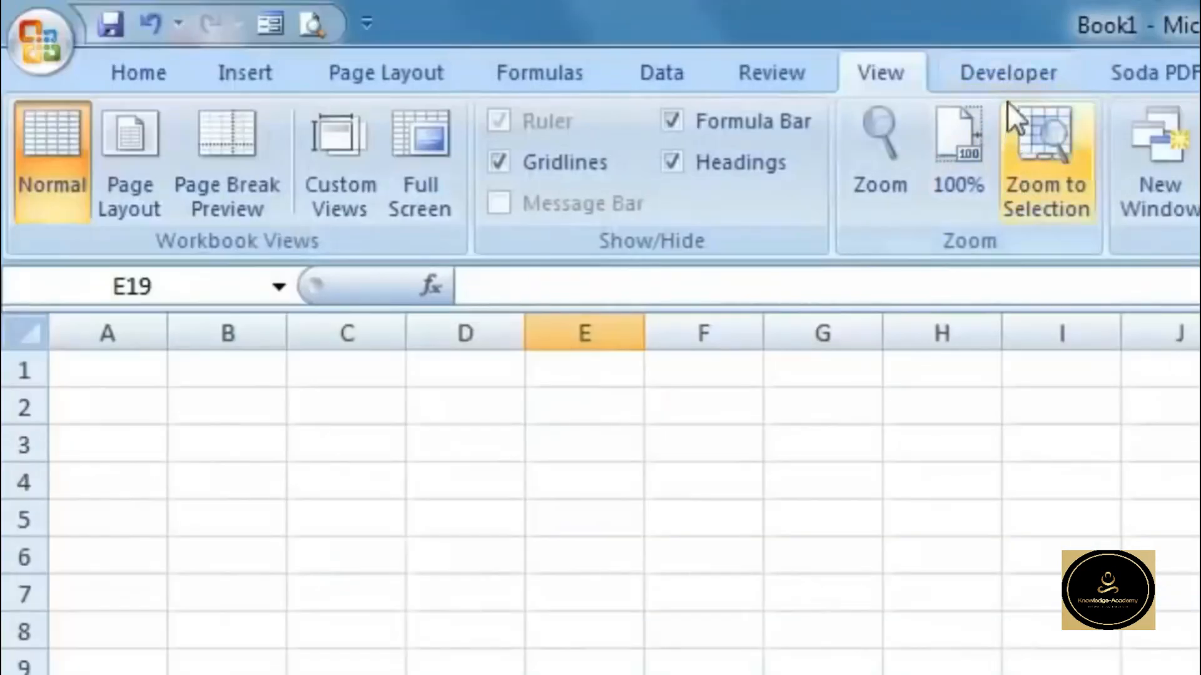
click(1009, 80)
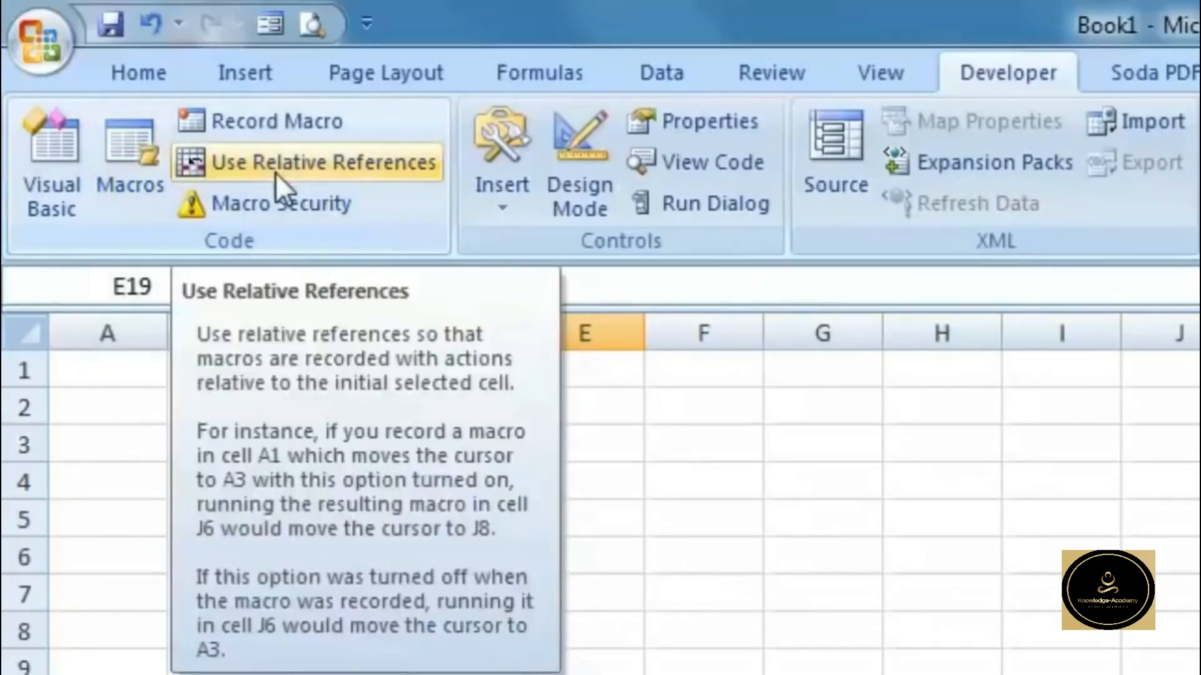
click(276, 168)
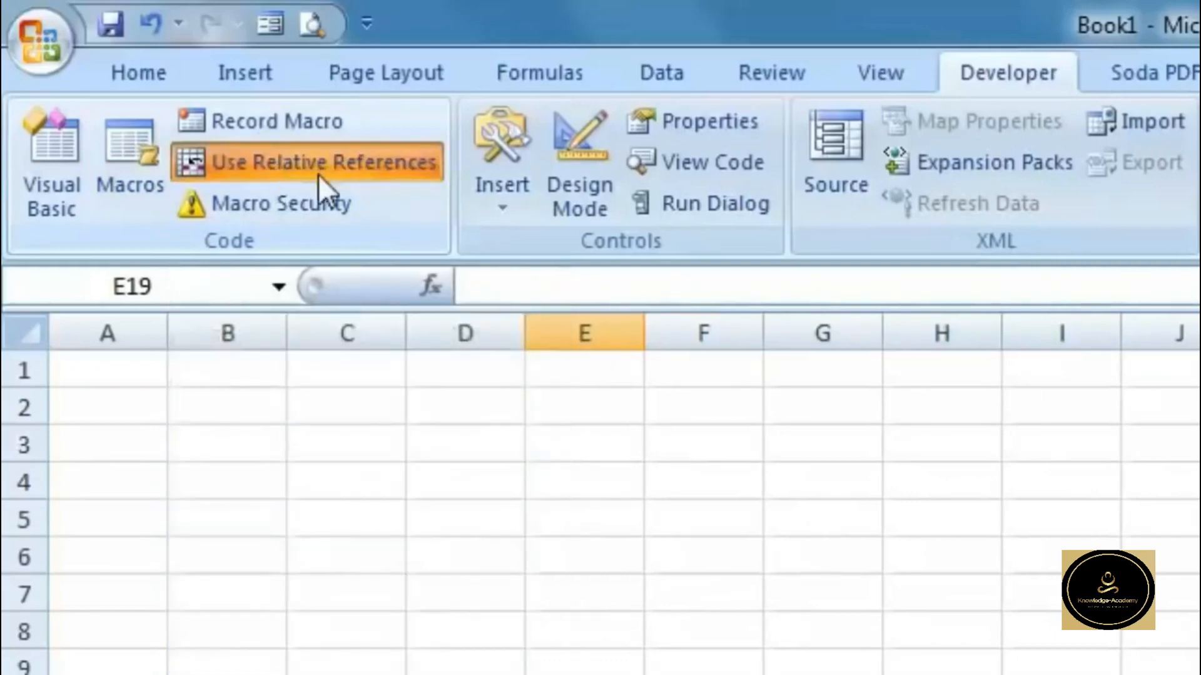
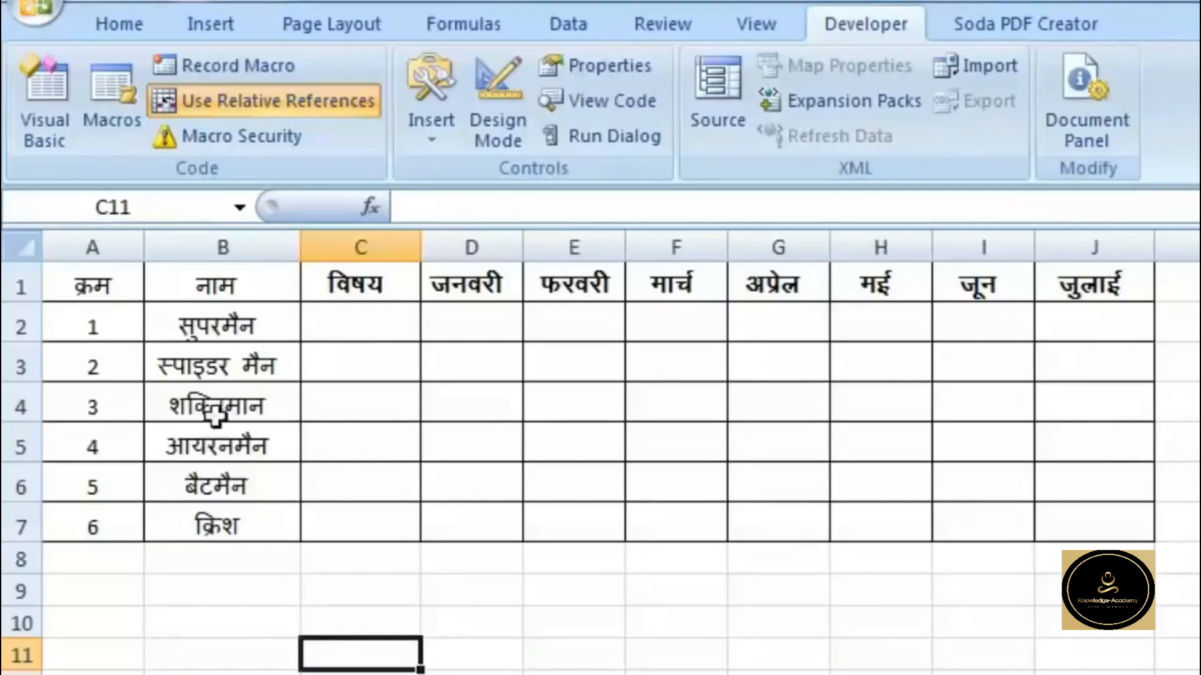
Start recording a macro named Macro5 from cell A2, with shortcut key Ctrl+Shift+N and stored in This Workbook
click(260, 333)
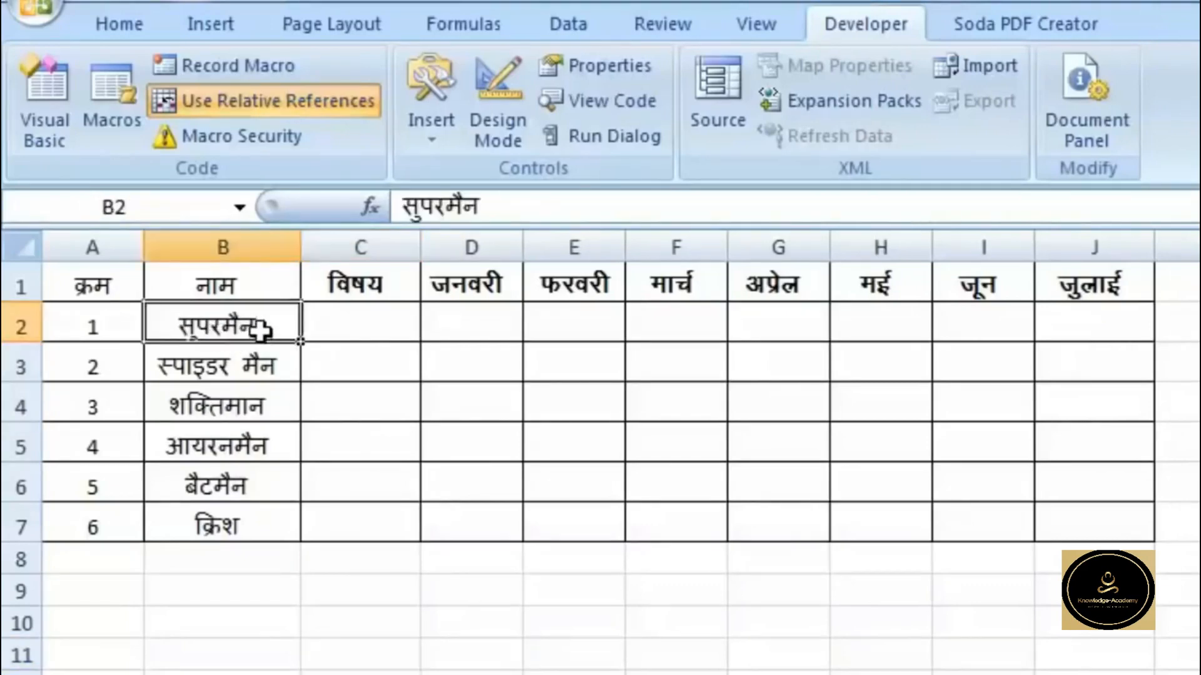
click(78, 322)
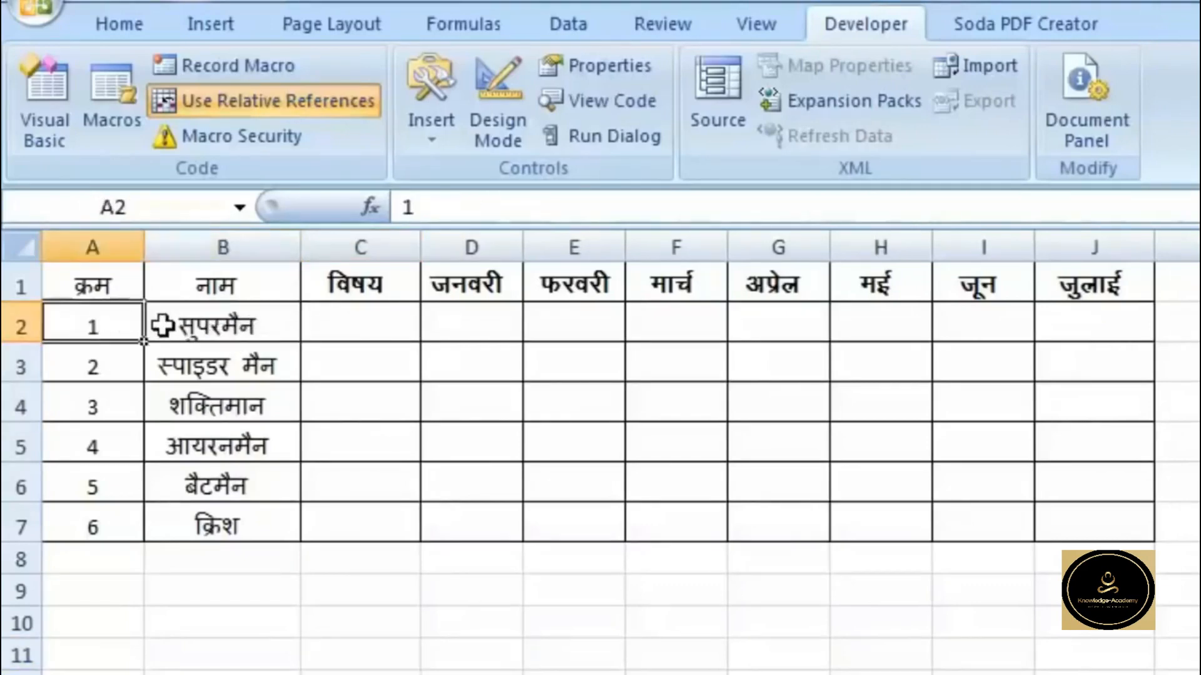
click(239, 65)
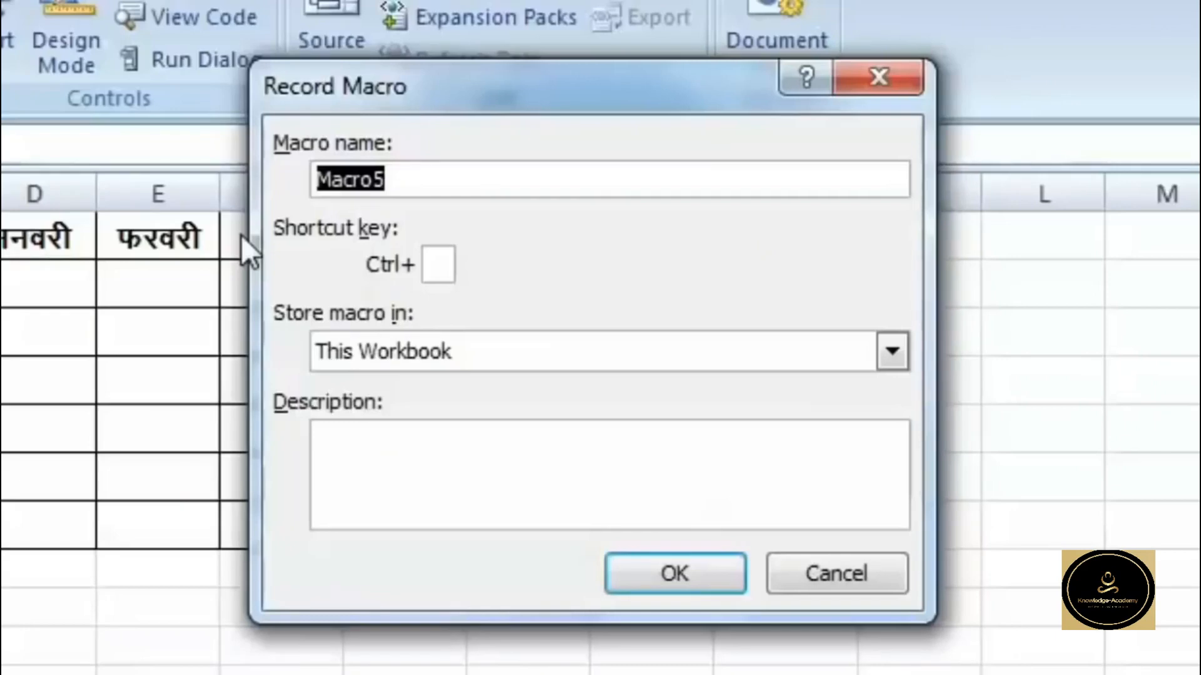
click(416, 182)
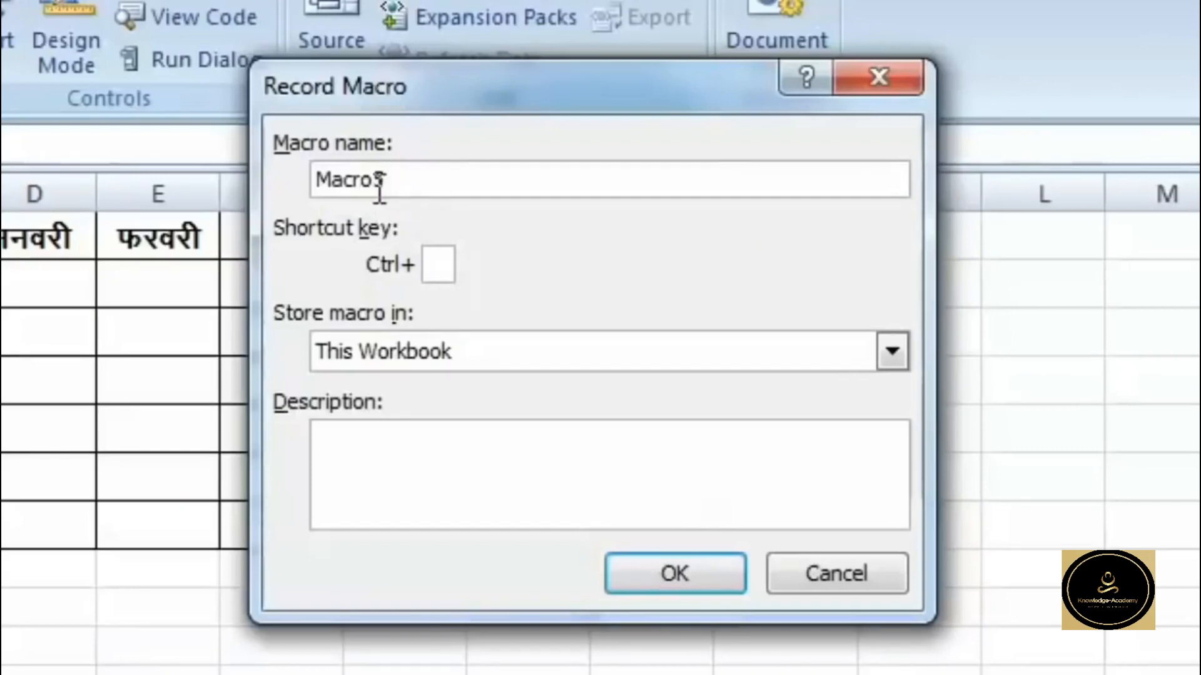
drag(322, 180, 455, 187)
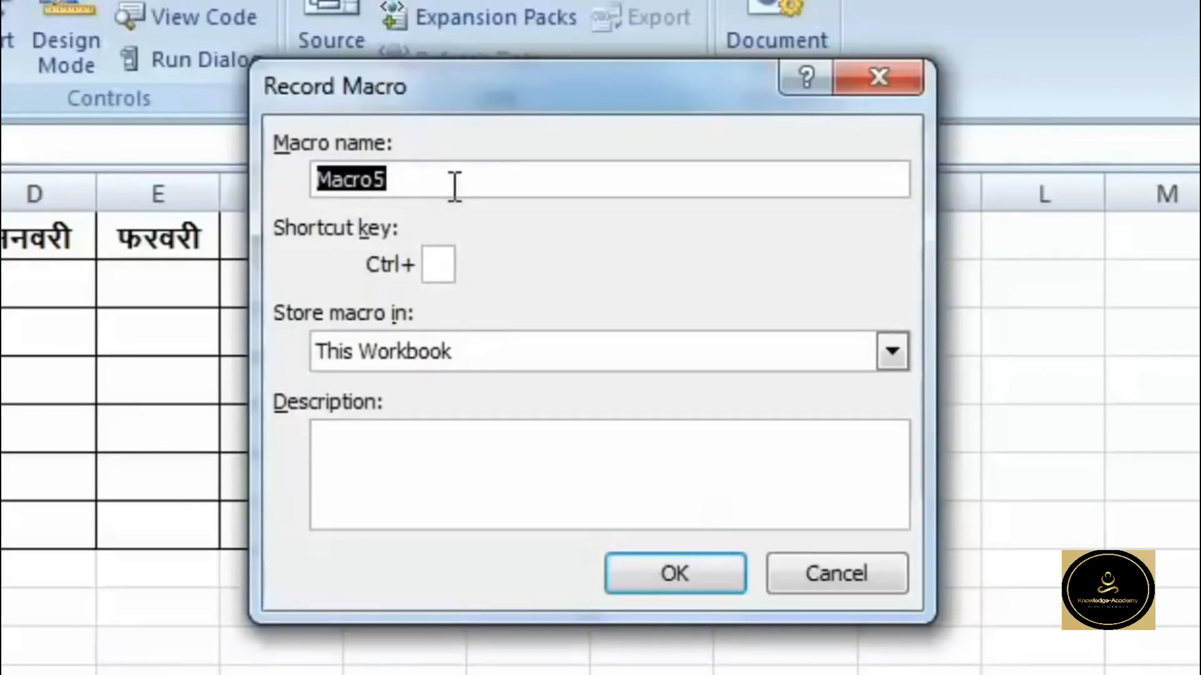
click(438, 264)
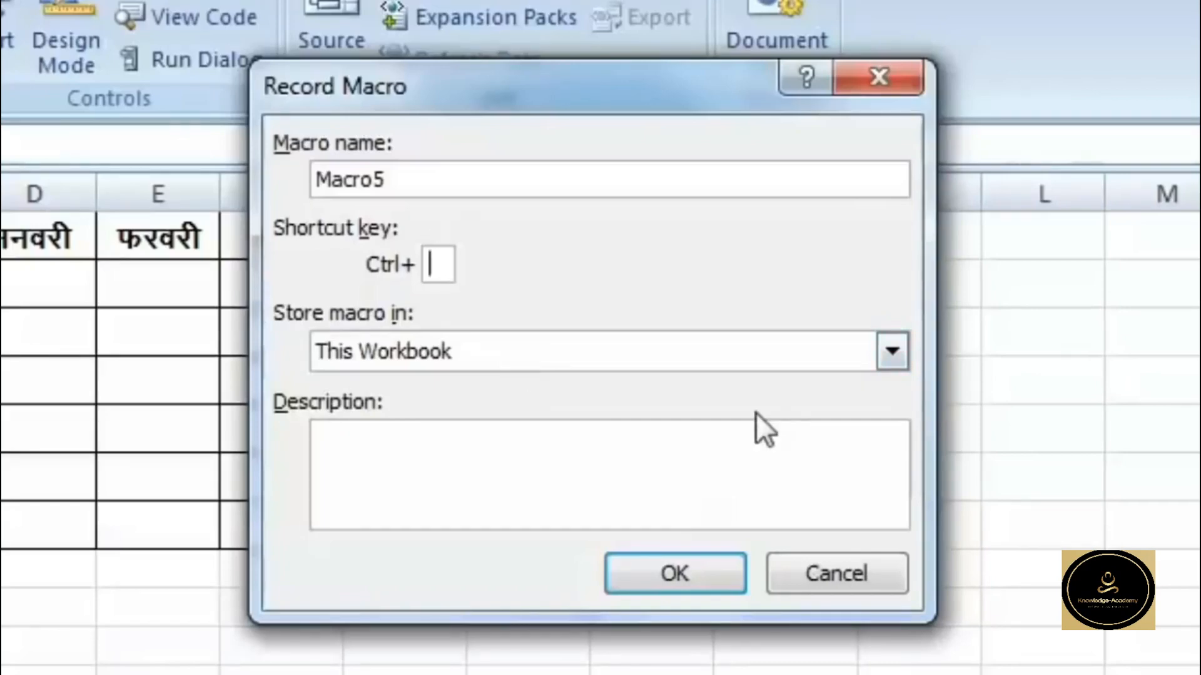
text(N)
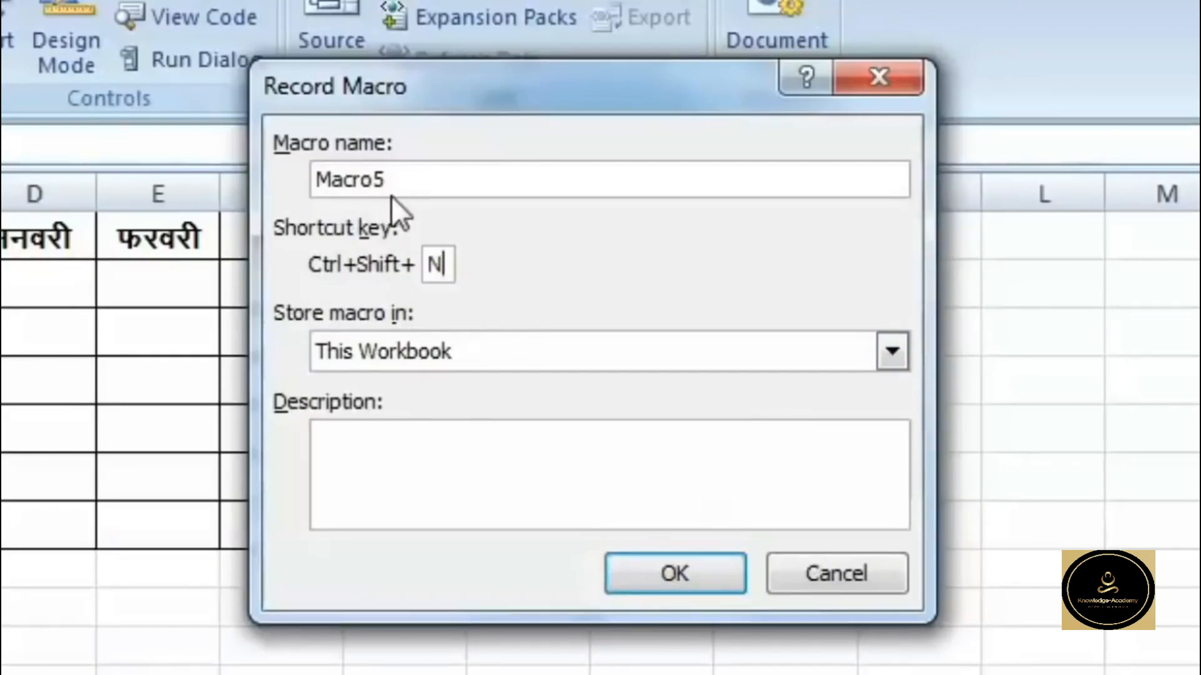
click(675, 572)
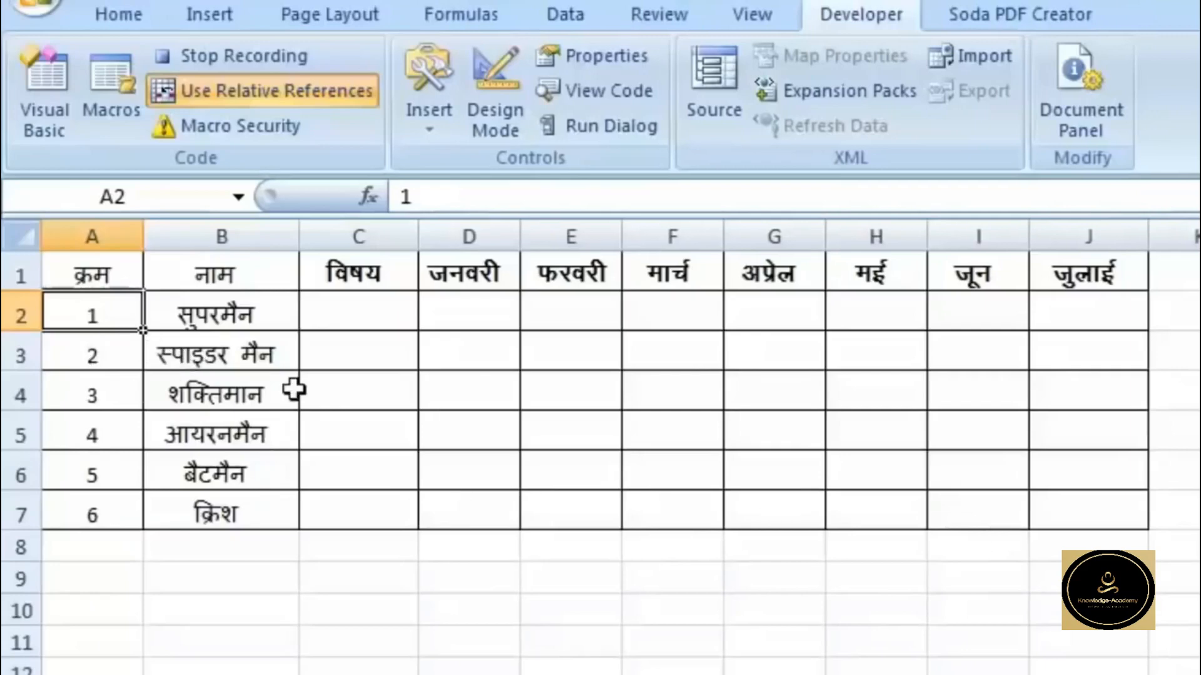
Insert five blank rows between the first and second names by inserting at rows 3 to 7
click(128, 353)
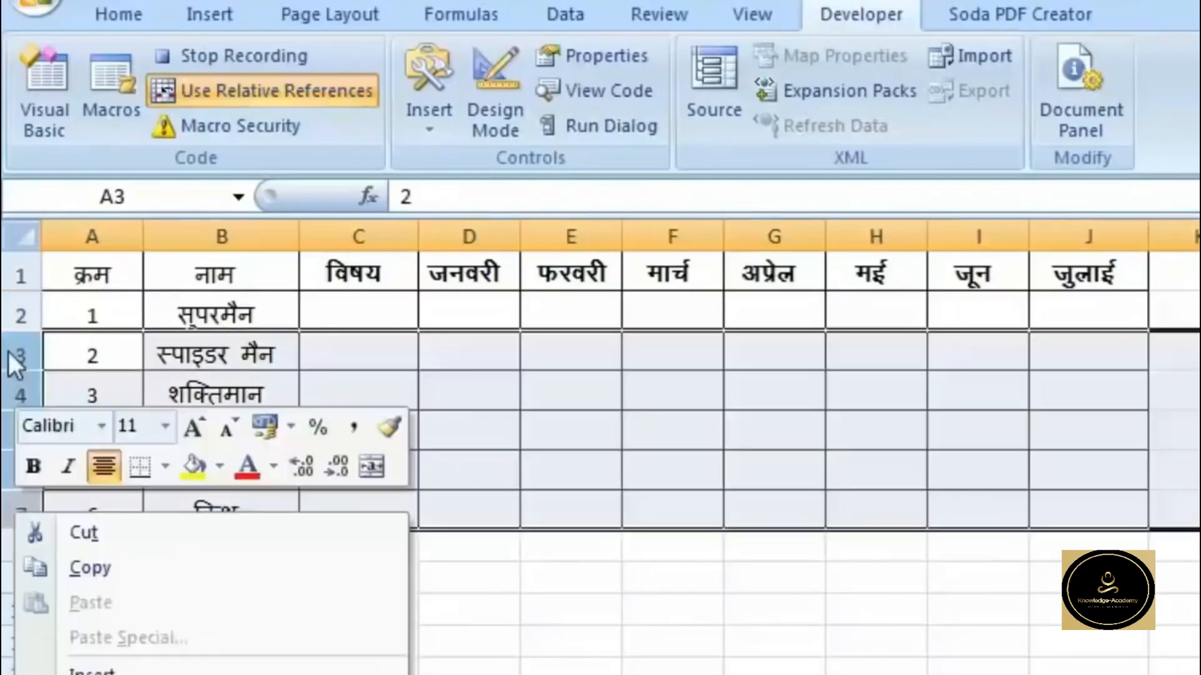
click(22, 352)
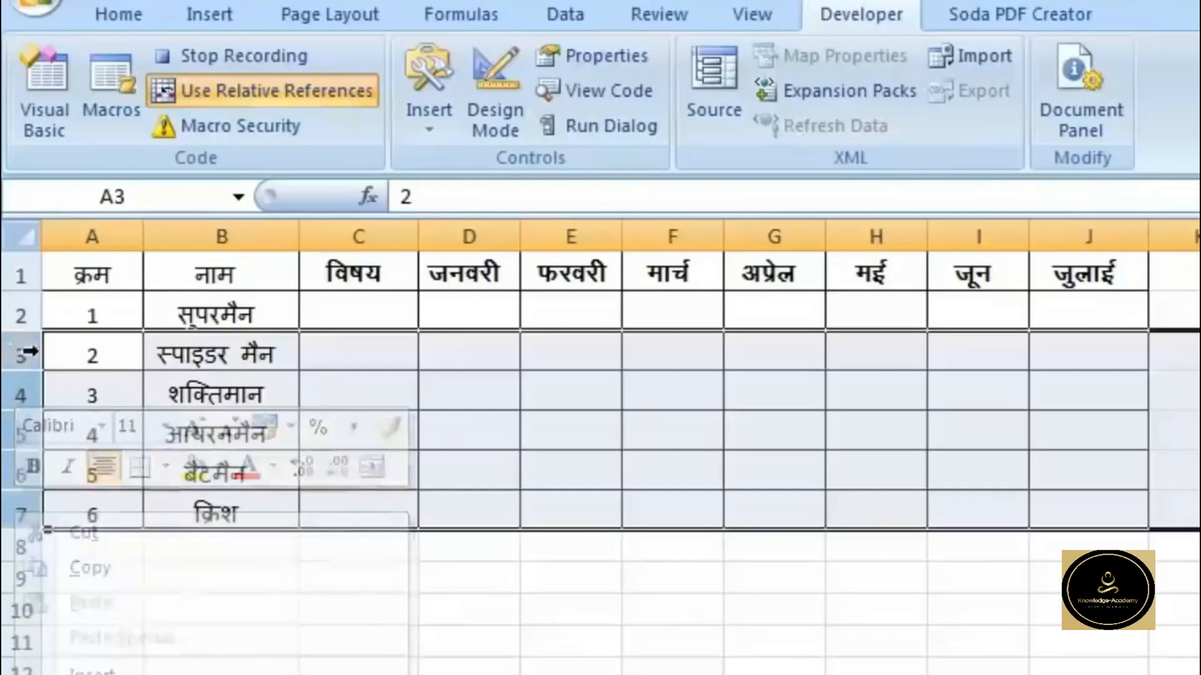
right_click(20, 510)
click(157, 662)
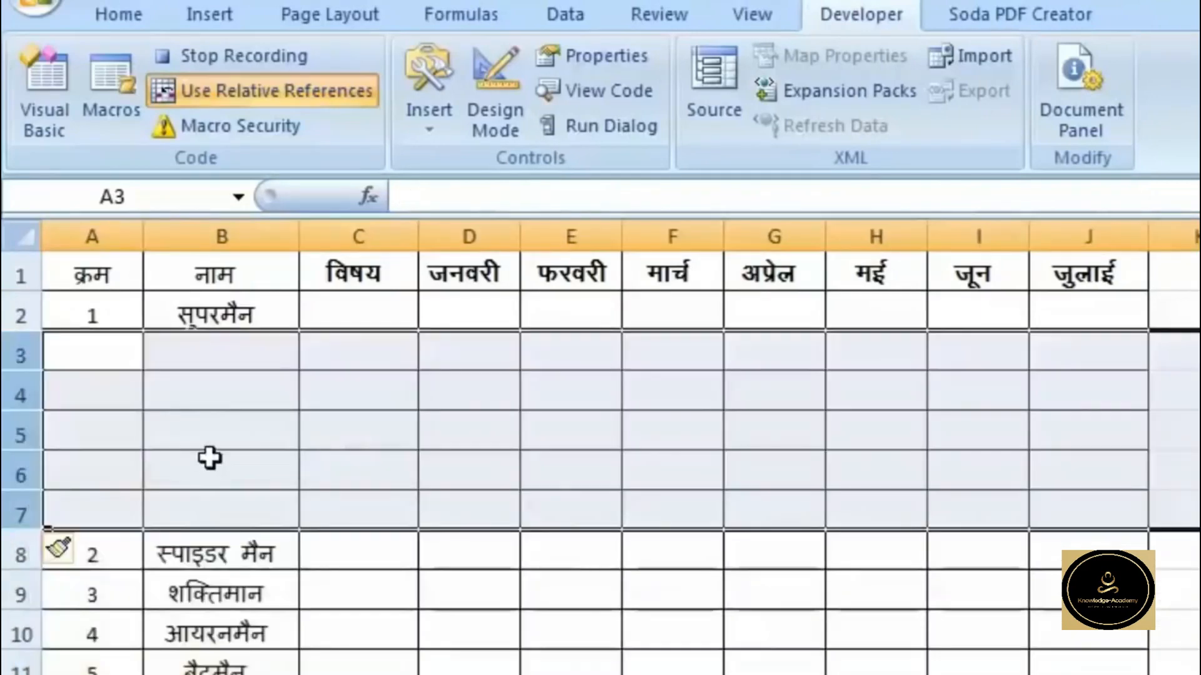
Enter the subjects गणित, विज्ञान, अंग्रेजी, हिंदी and कंप्यूटर plus the total label योग in C2:C7
click(379, 316)
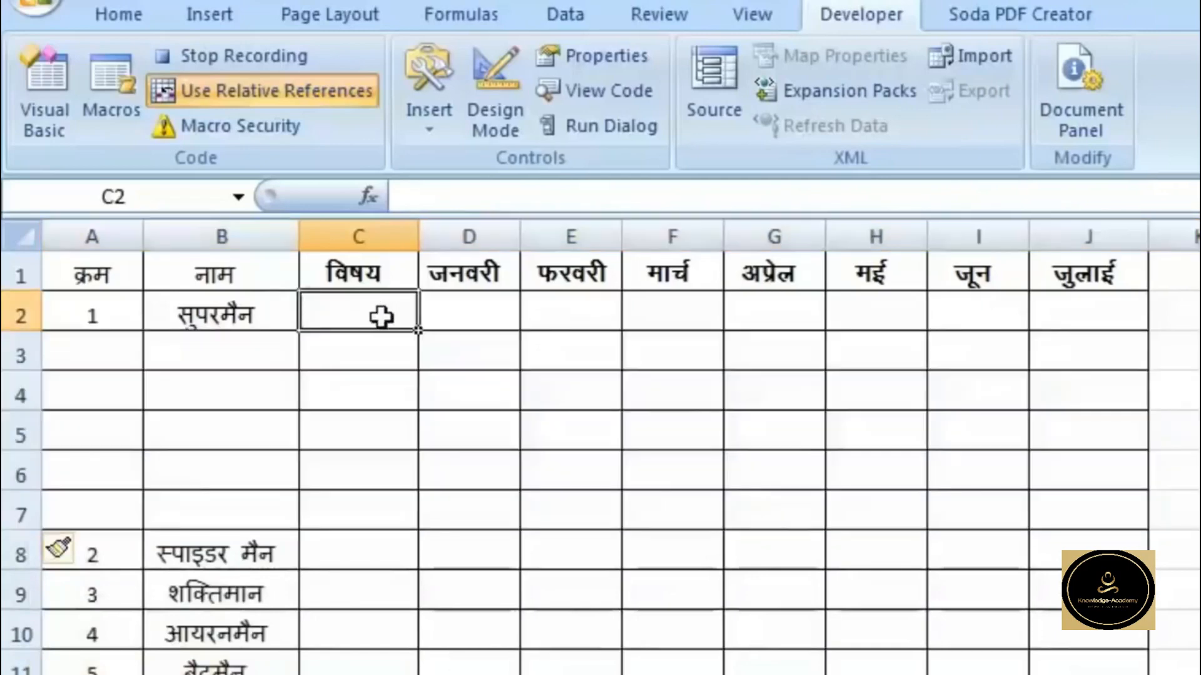
text(x.kfr)
key(Return)
text(foKku)
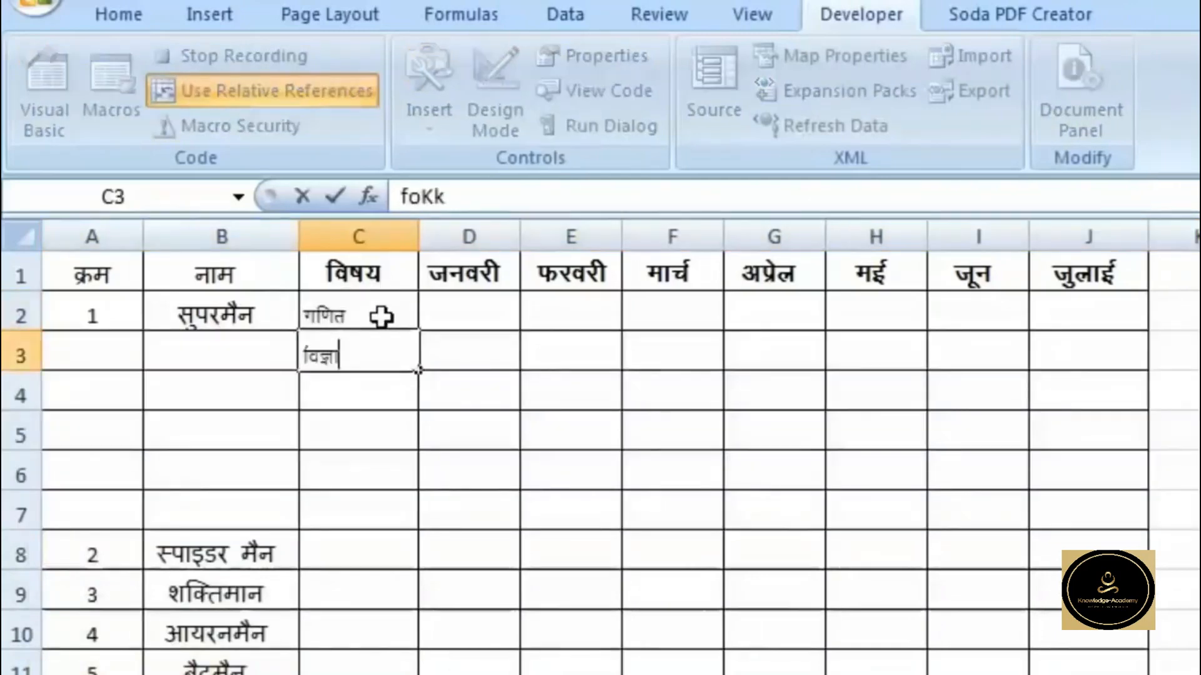
key(Return)
text(vaxzsth)
key(Return)
text(fganh)
key(Return)
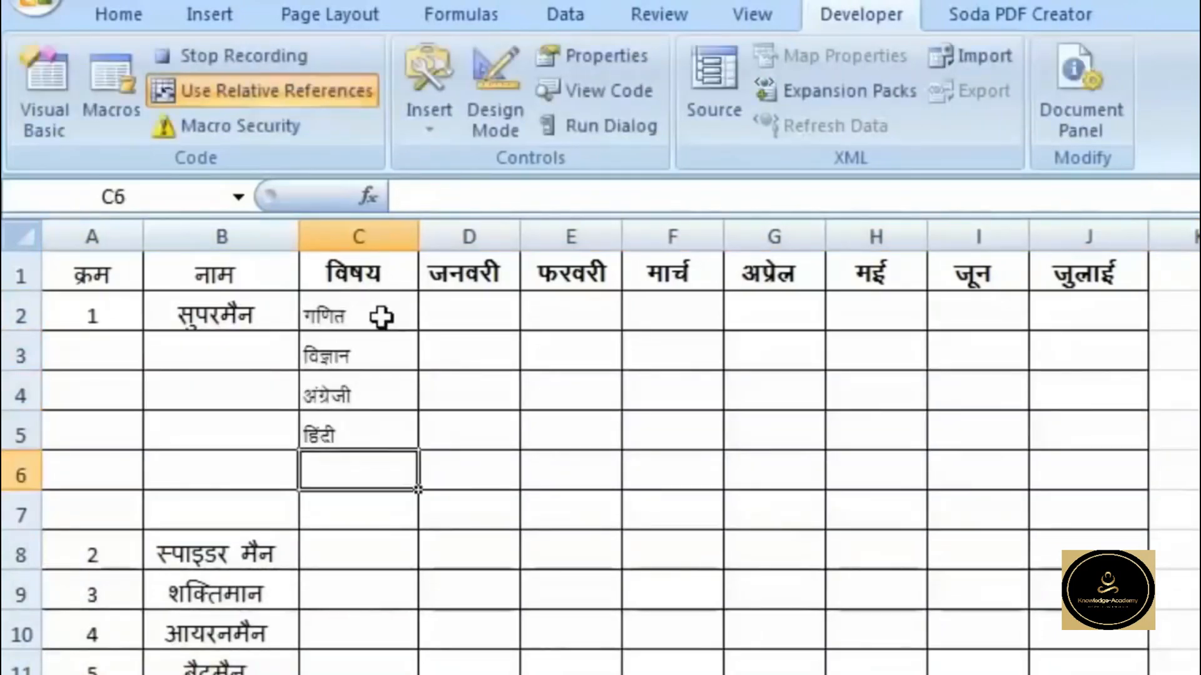
text(daI;wVj)
key(Return)
text(;ksx)
key(Tab)
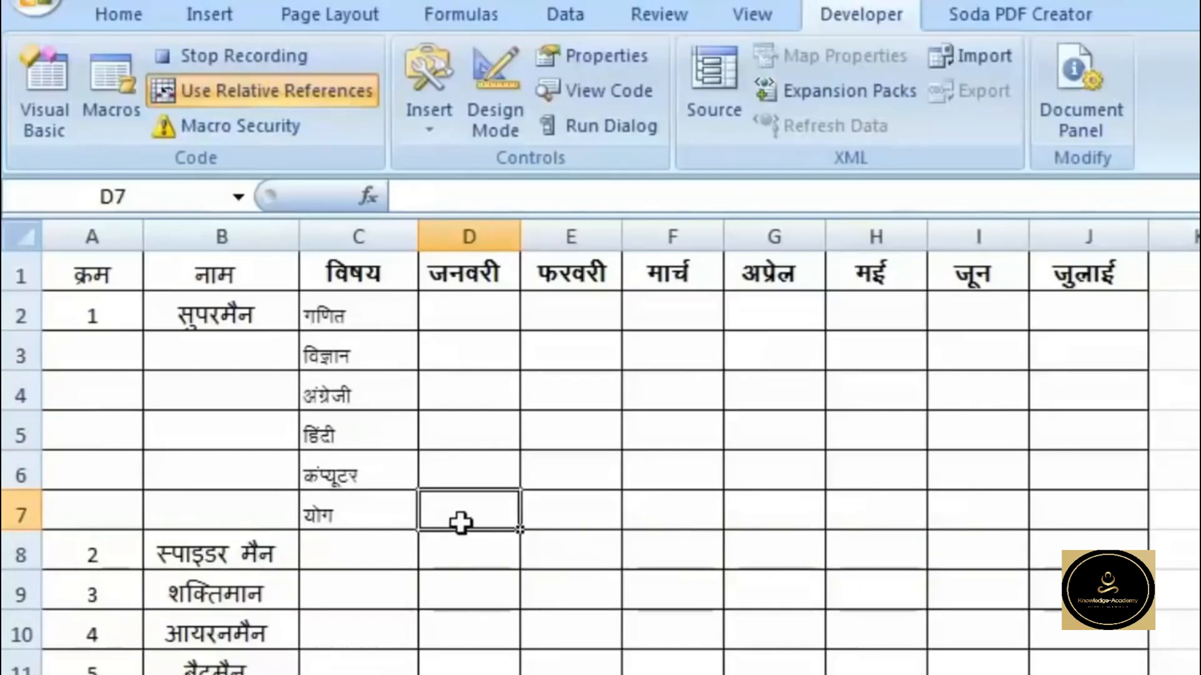
Enter =SUM(D2:D6) in D7 and fill the formula across to J7
click(120, 16)
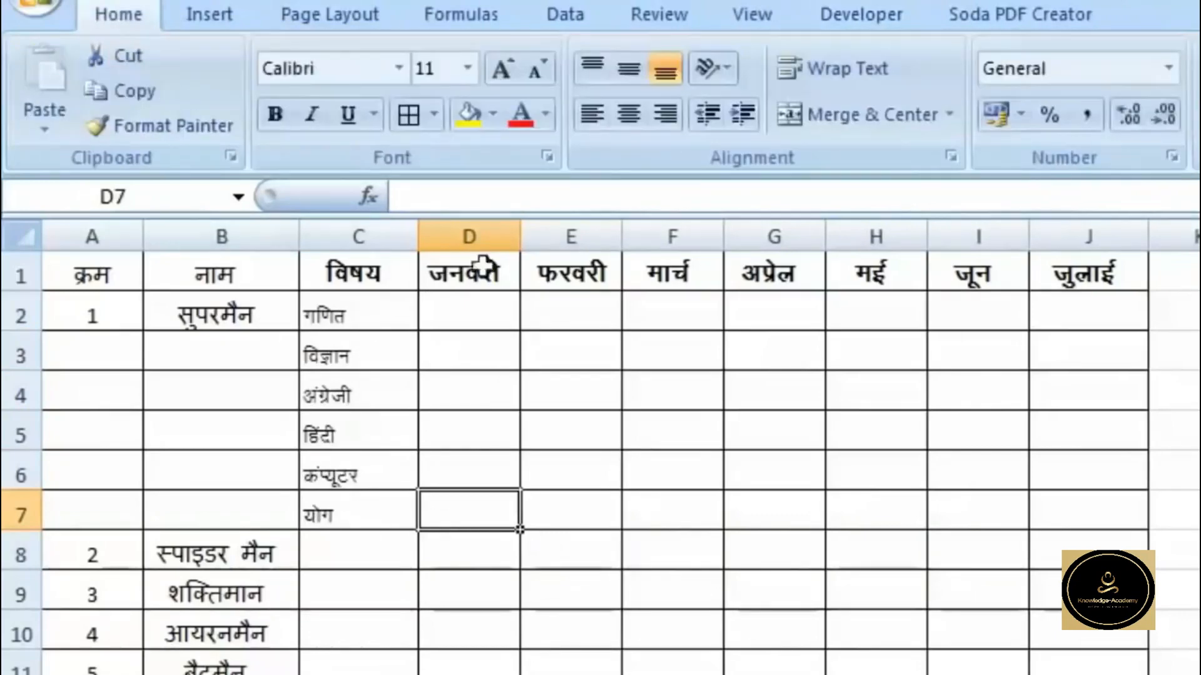
key(alt+equal)
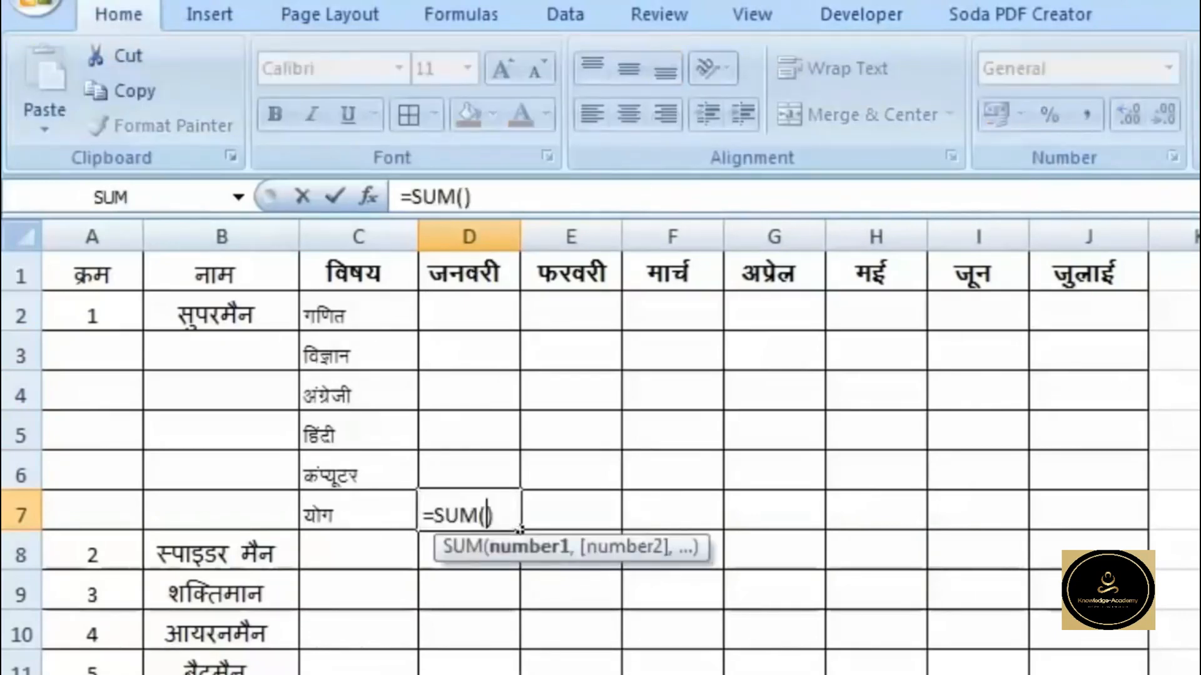
drag(463, 305, 478, 447)
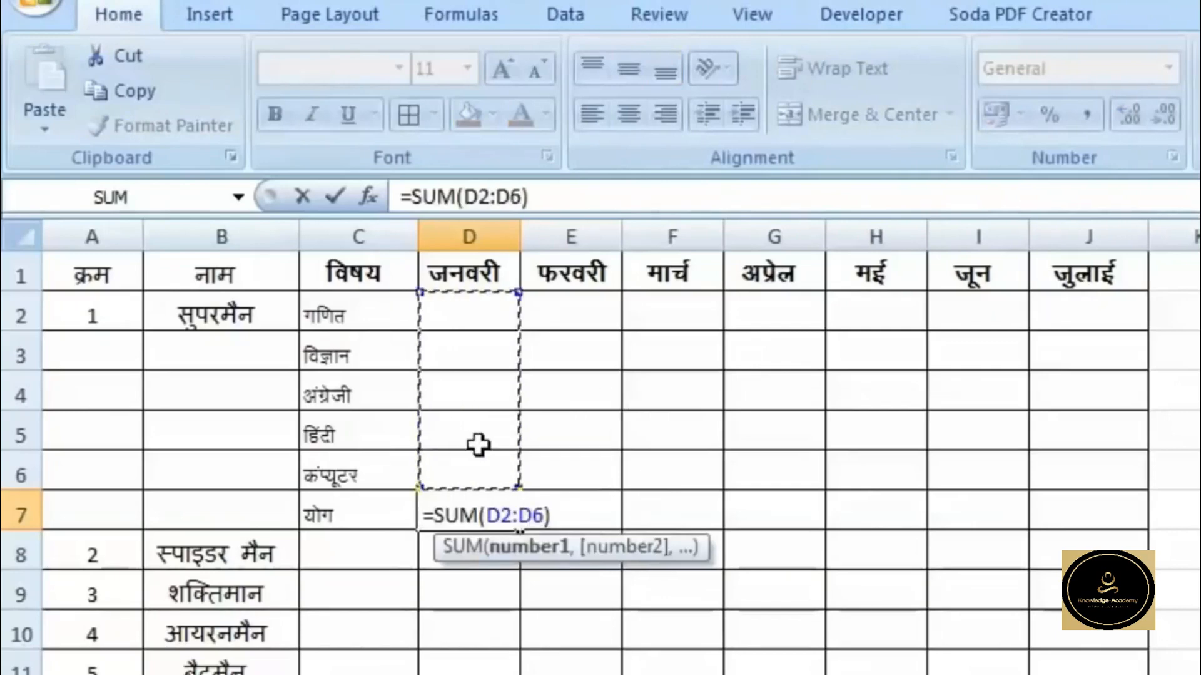
key(Return)
key(Right)
click(466, 518)
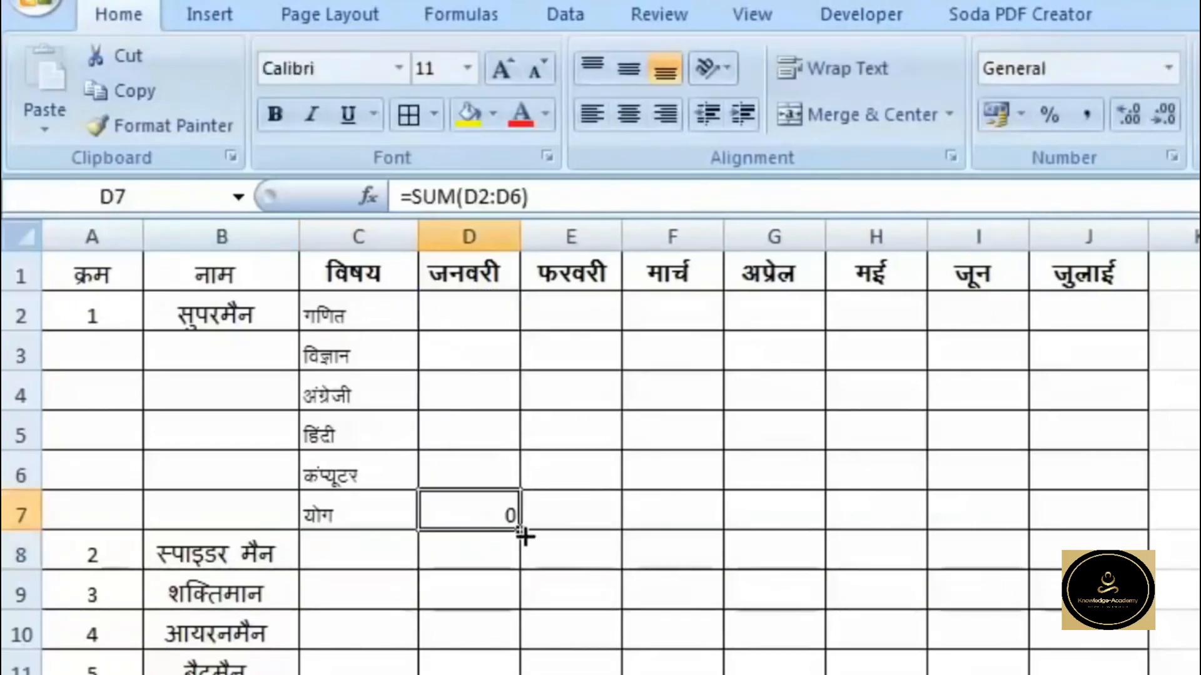
drag(520, 529, 1100, 537)
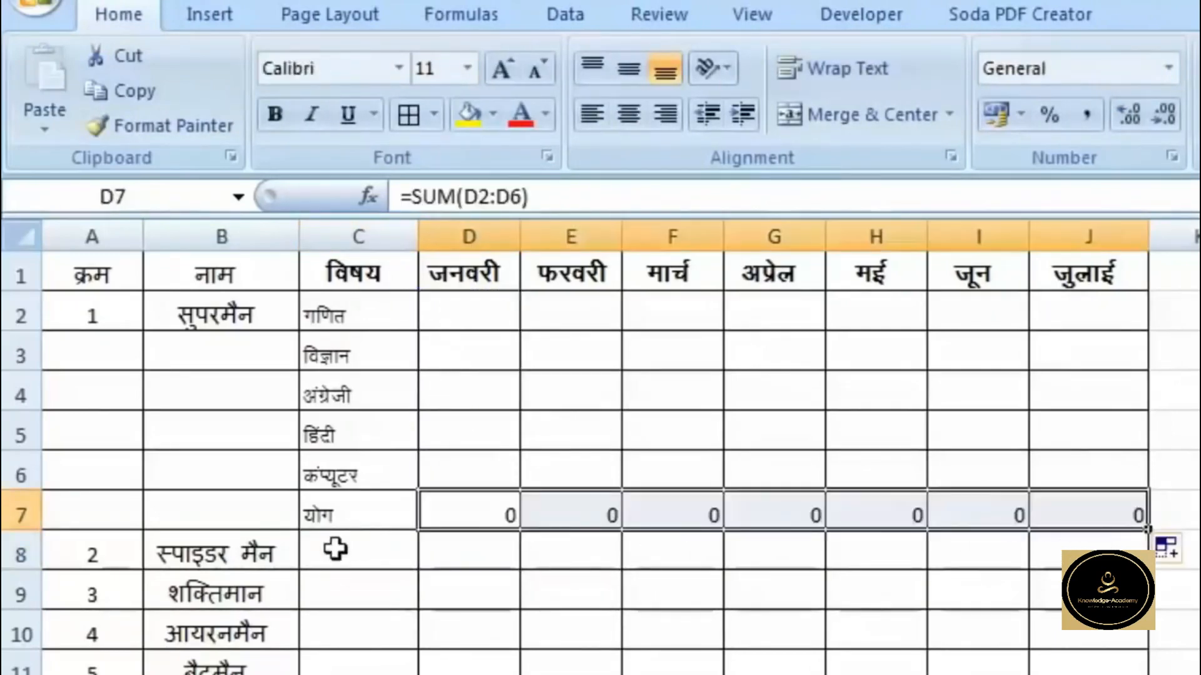
Format the total row A7:J7 with font size 14, bold and a gray fill
click(59, 510)
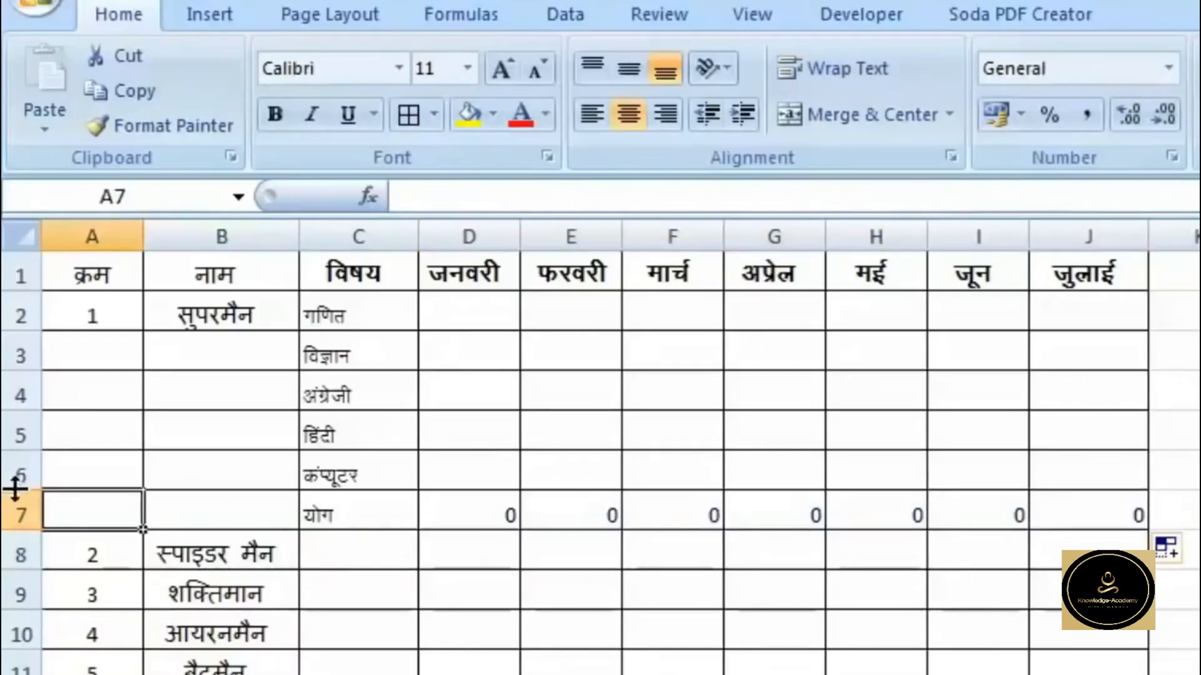
drag(102, 510, 1089, 513)
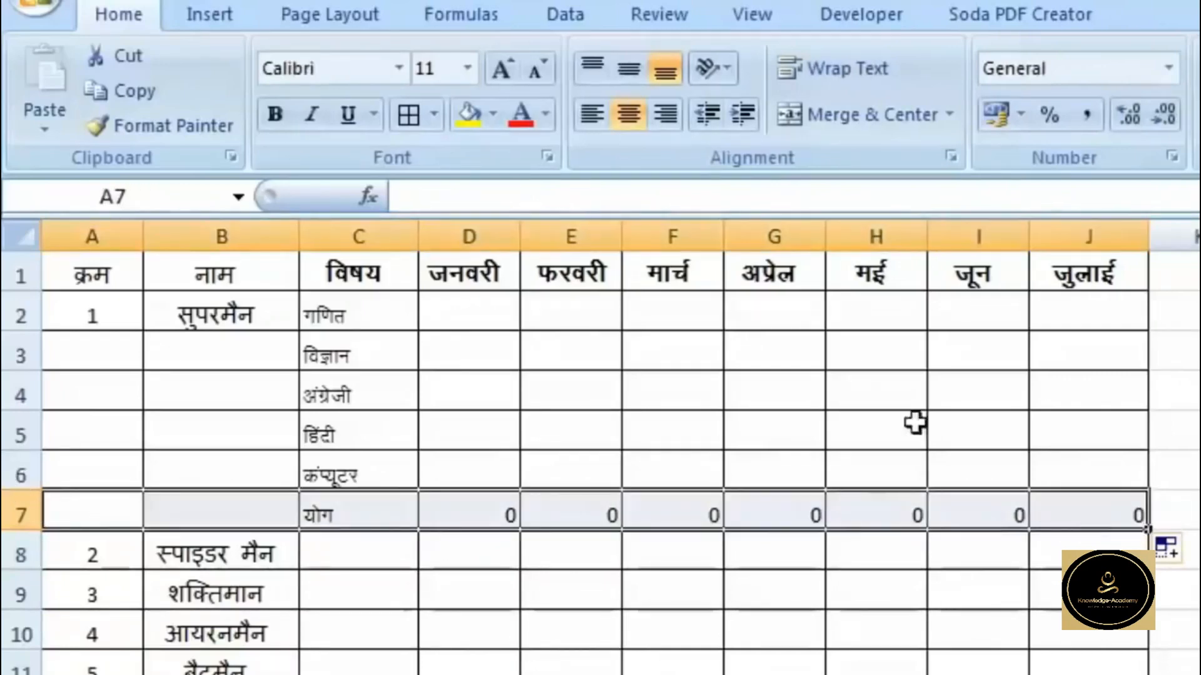
click(501, 68)
click(501, 68)
click(287, 116)
click(494, 113)
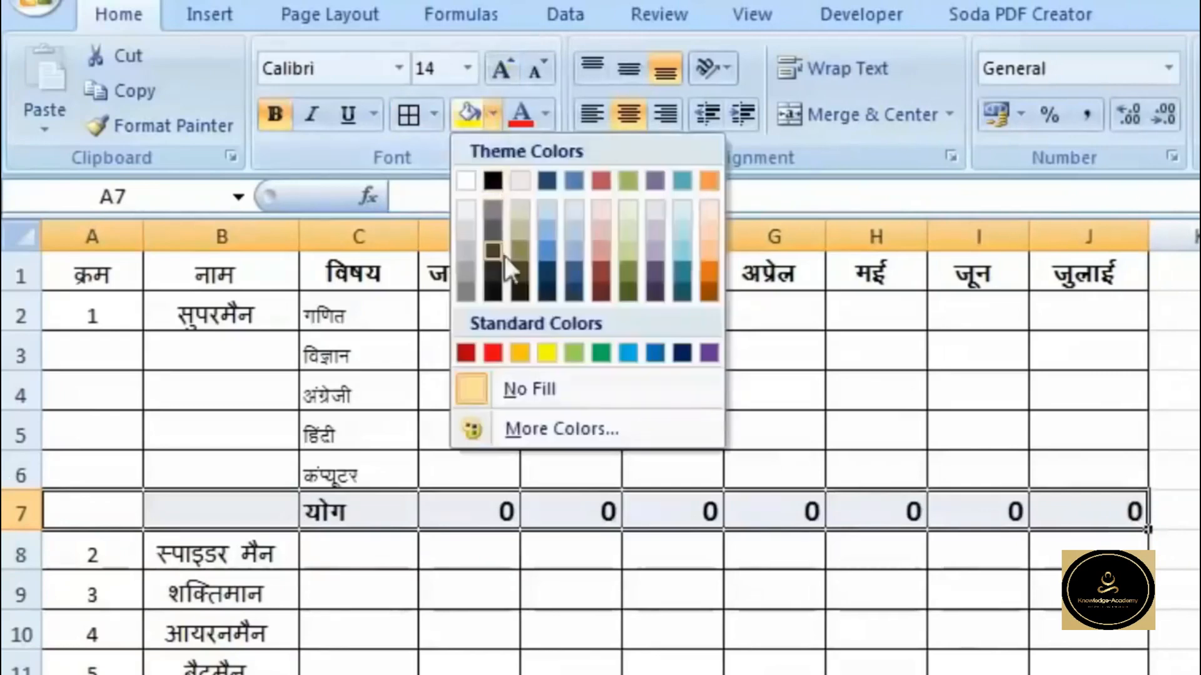
click(459, 241)
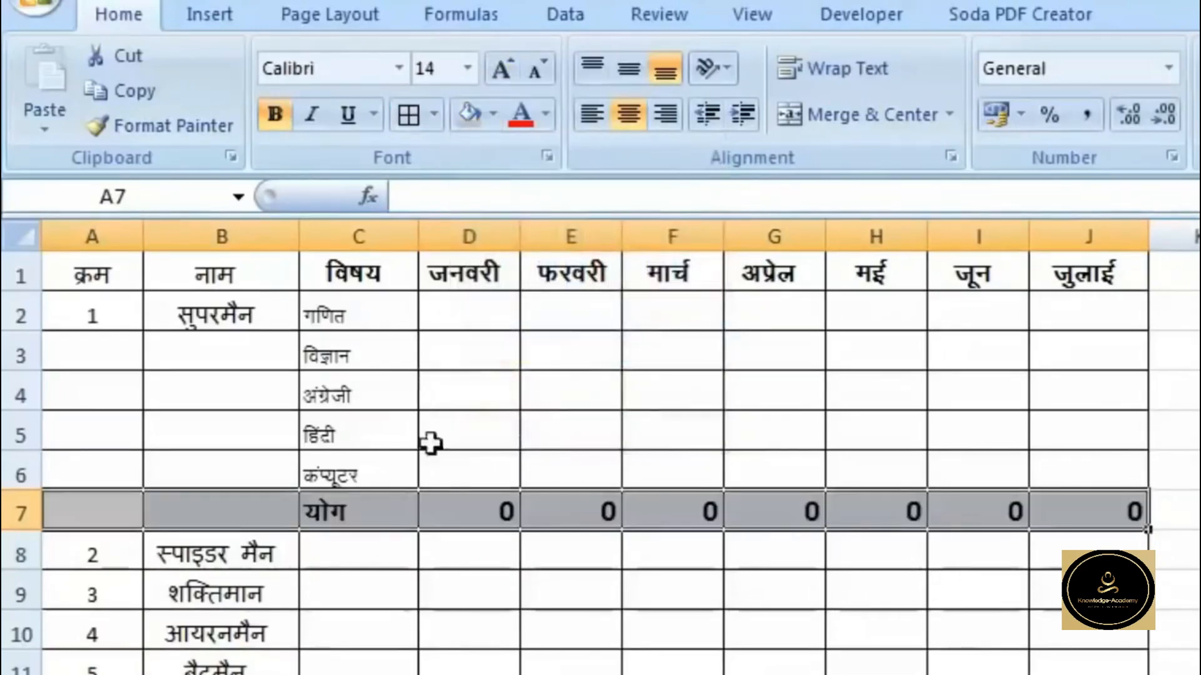
Increase the font size of the subject names in C2:C6
drag(374, 313, 371, 460)
click(501, 67)
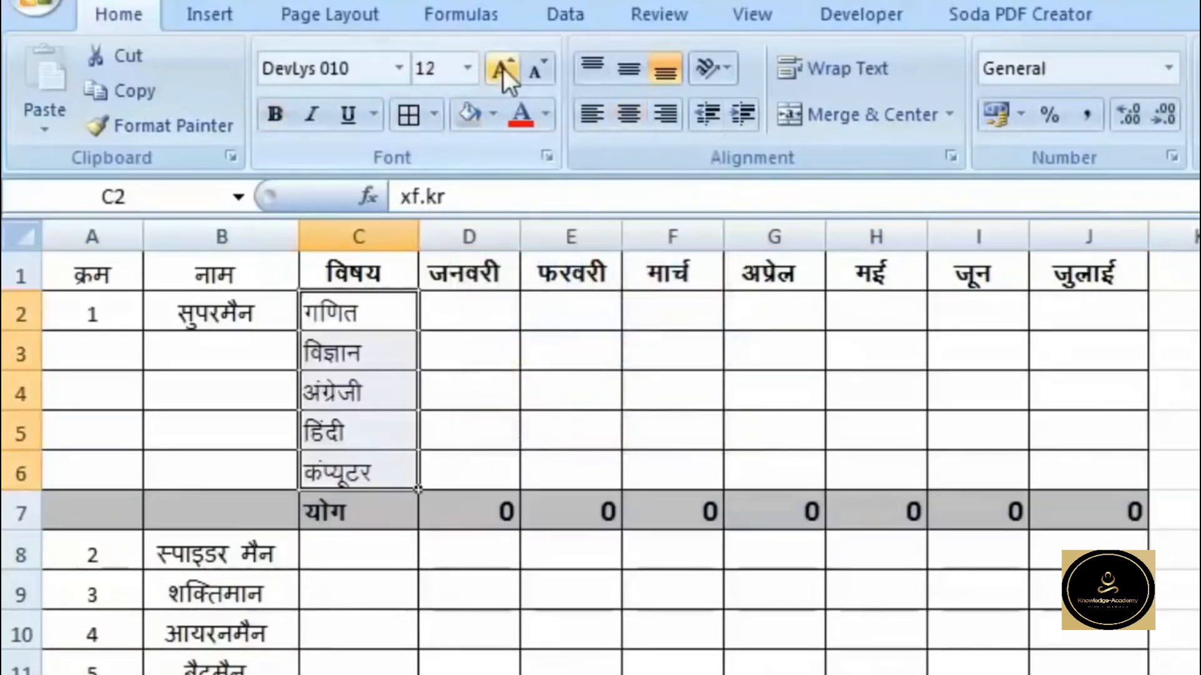
click(501, 67)
Select cell J7 and stop recording the macro
click(772, 519)
click(1092, 510)
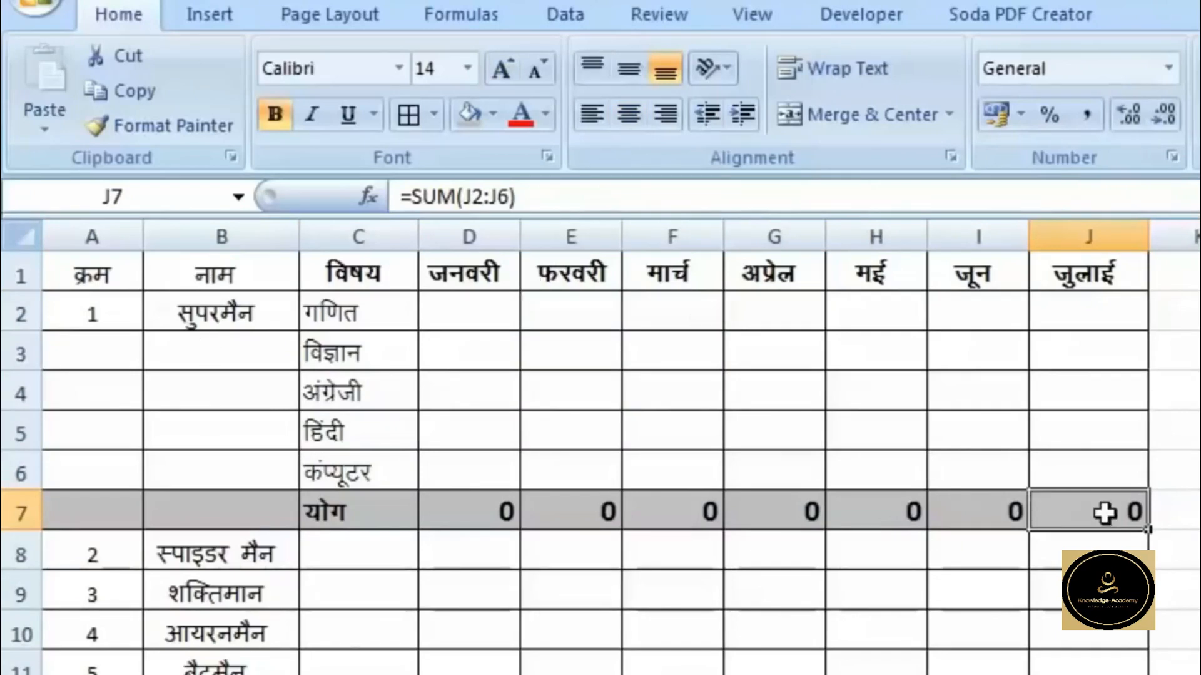
click(882, 14)
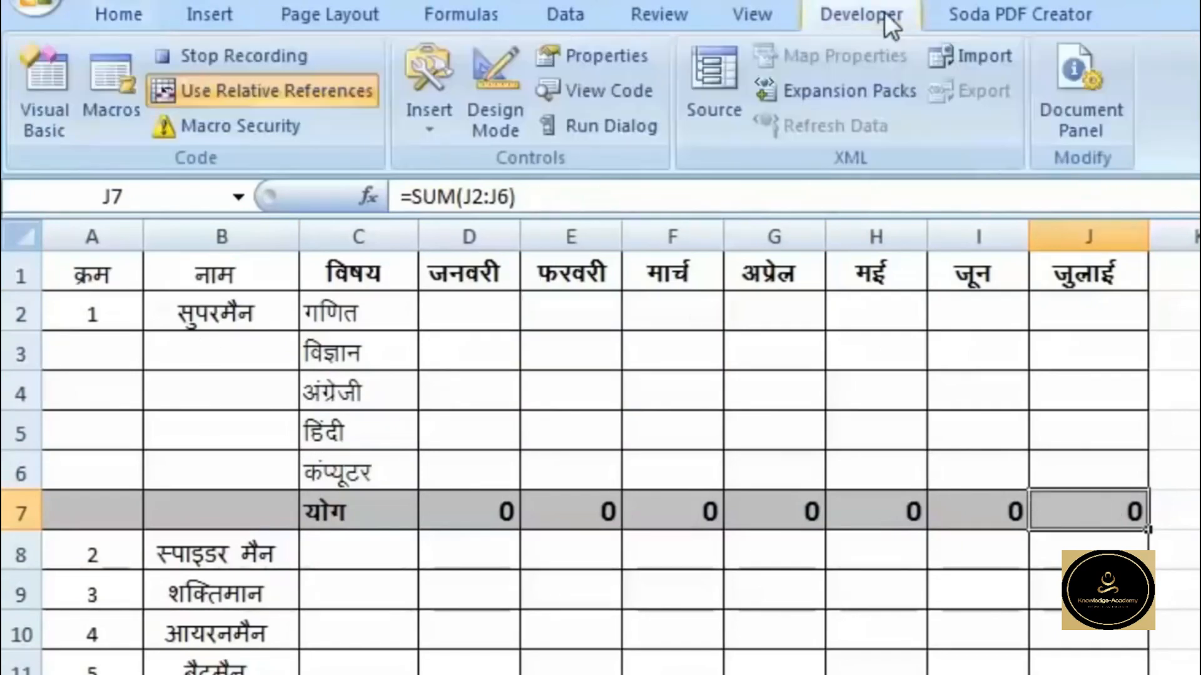
click(237, 57)
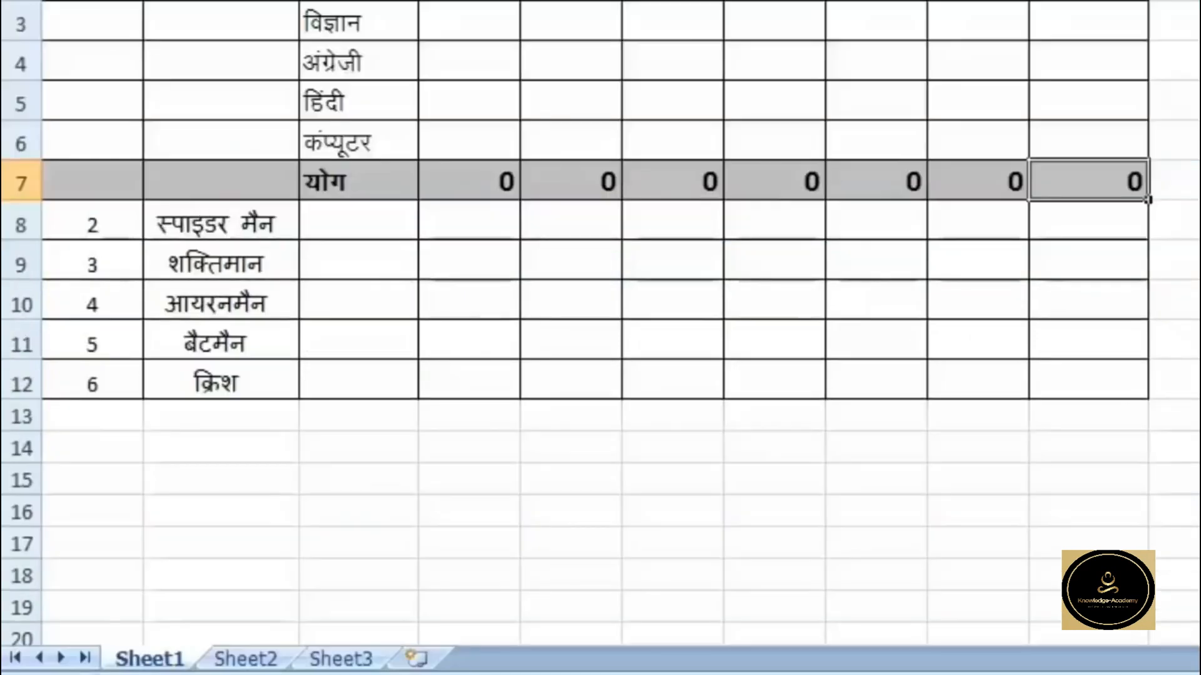
Run Macro5 from cell A8 to build the subject block for the second name
click(98, 222)
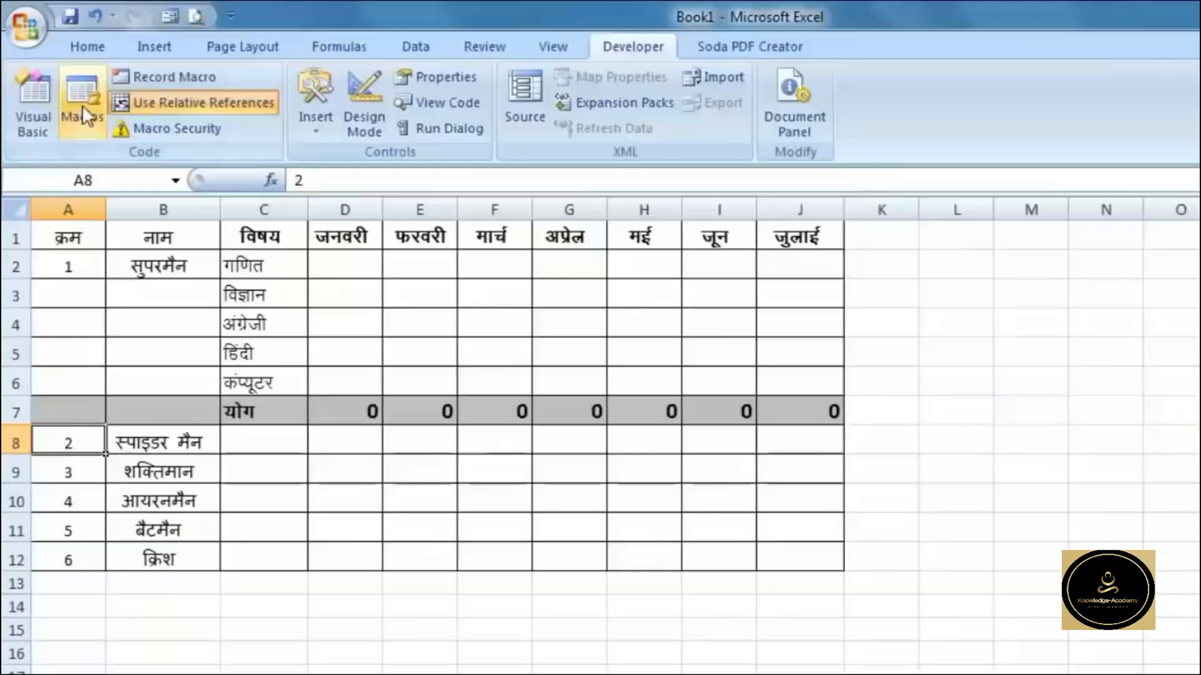
click(82, 105)
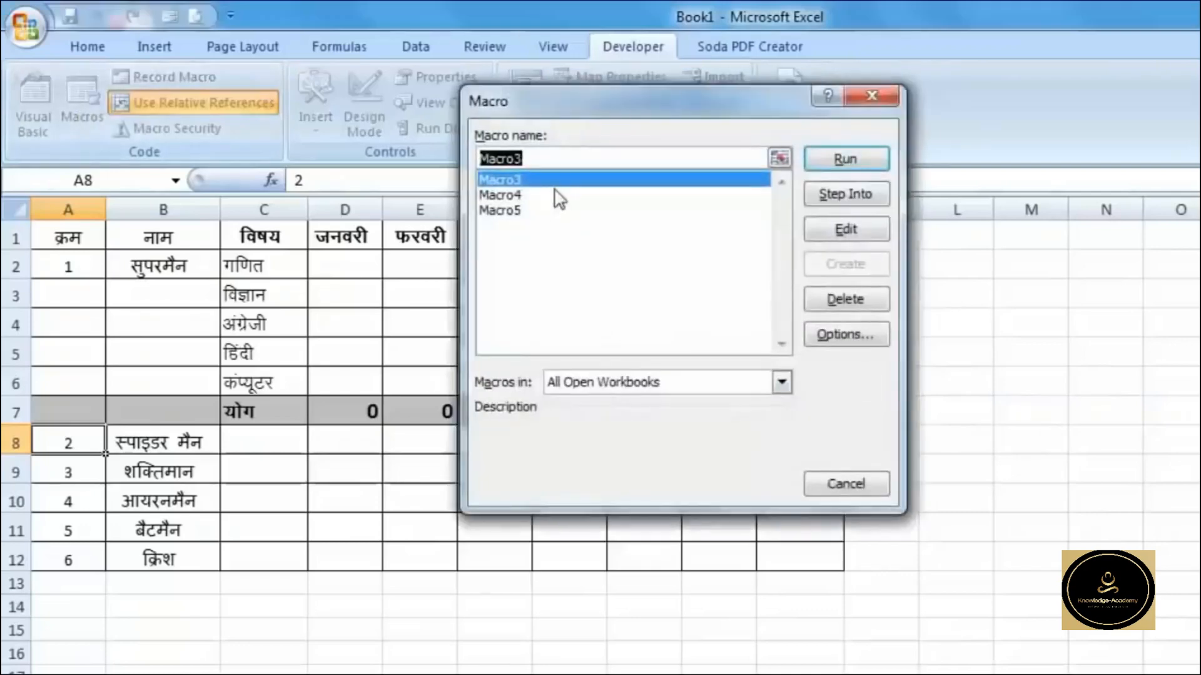
click(519, 211)
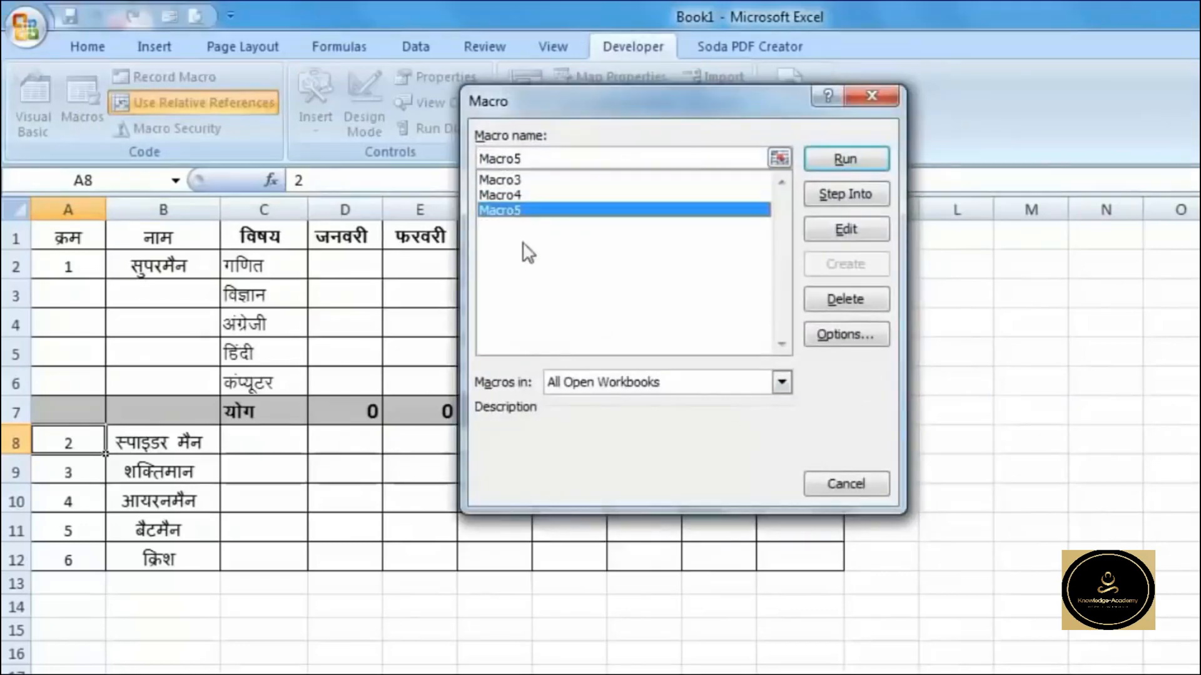
click(845, 160)
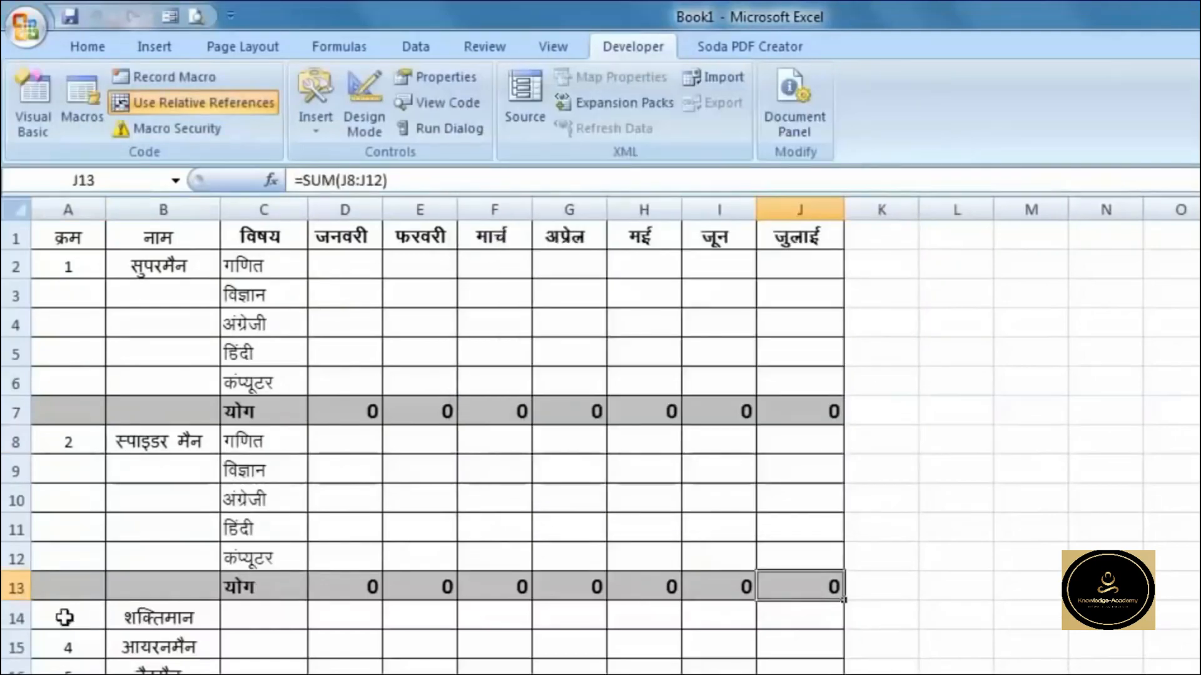
Run Macro5 from cell A14 to build the subject block for the third name
scroll(67, 613, down, 1)
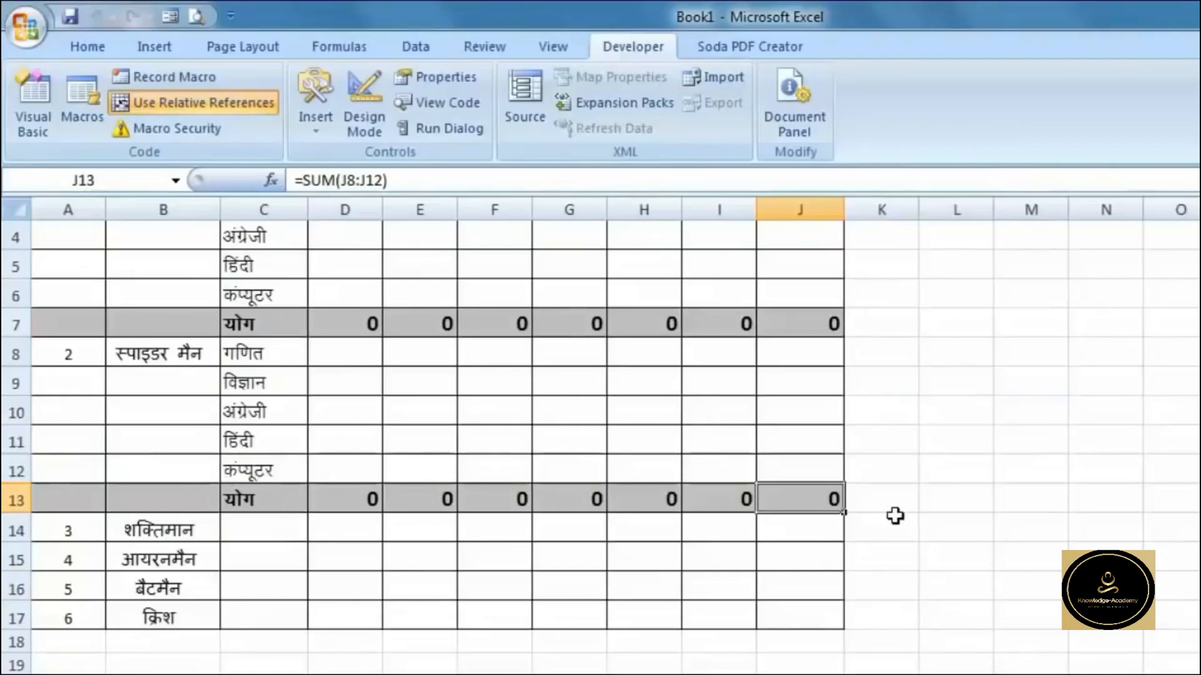
click(89, 530)
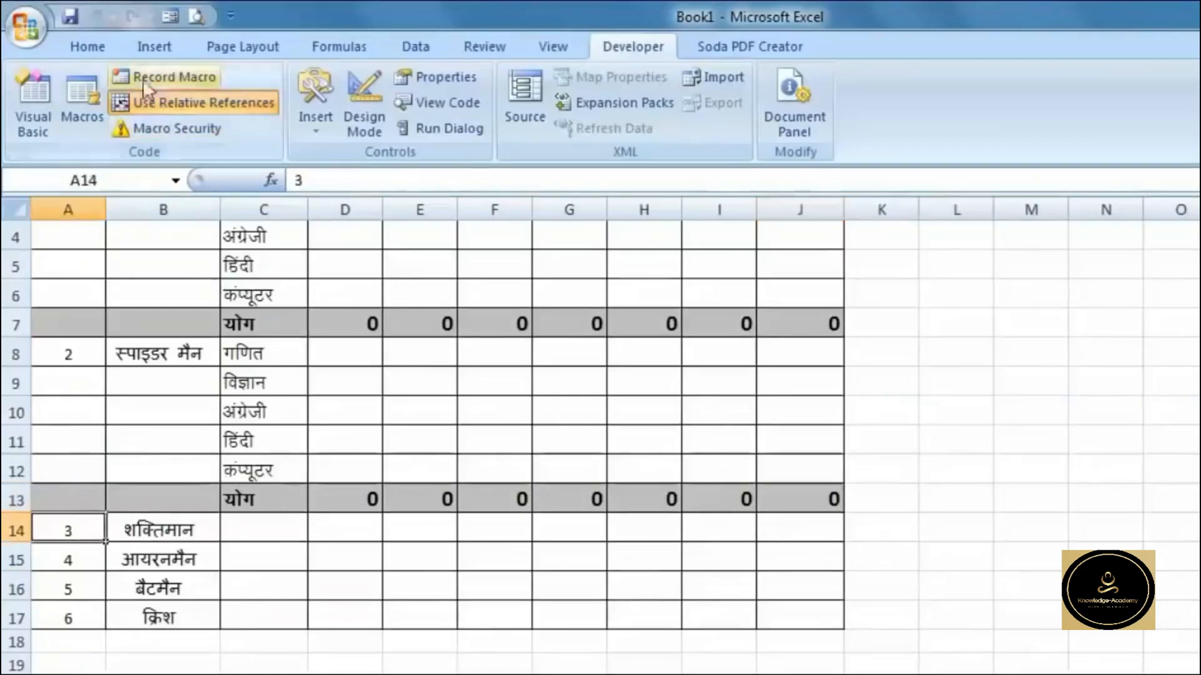
click(82, 97)
click(753, 209)
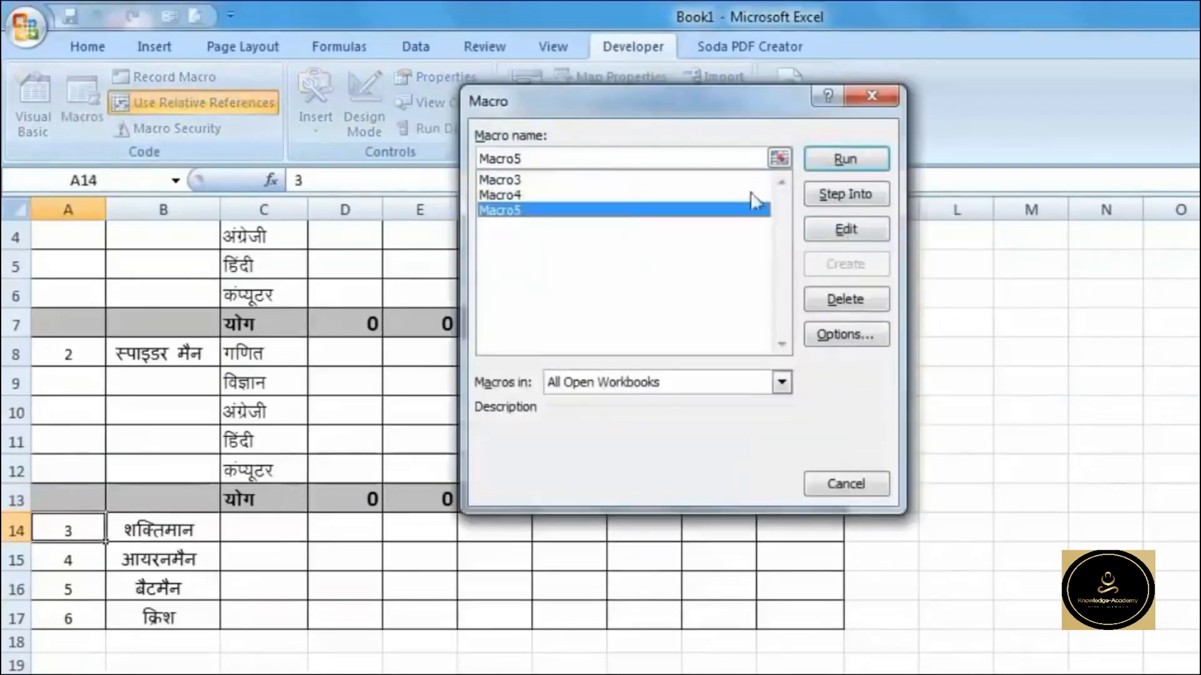
click(826, 160)
Run Macro5 from cell A20 to build the subject block for the fourth name
scroll(362, 568, down, 3)
click(61, 446)
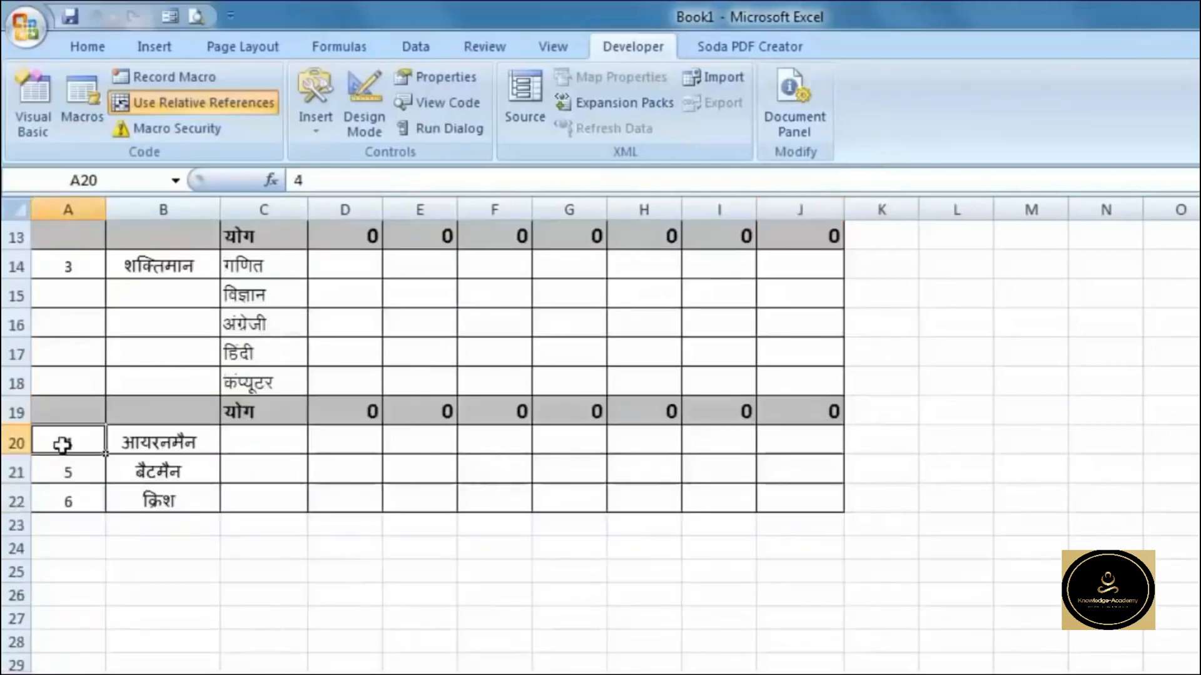
click(88, 116)
click(639, 210)
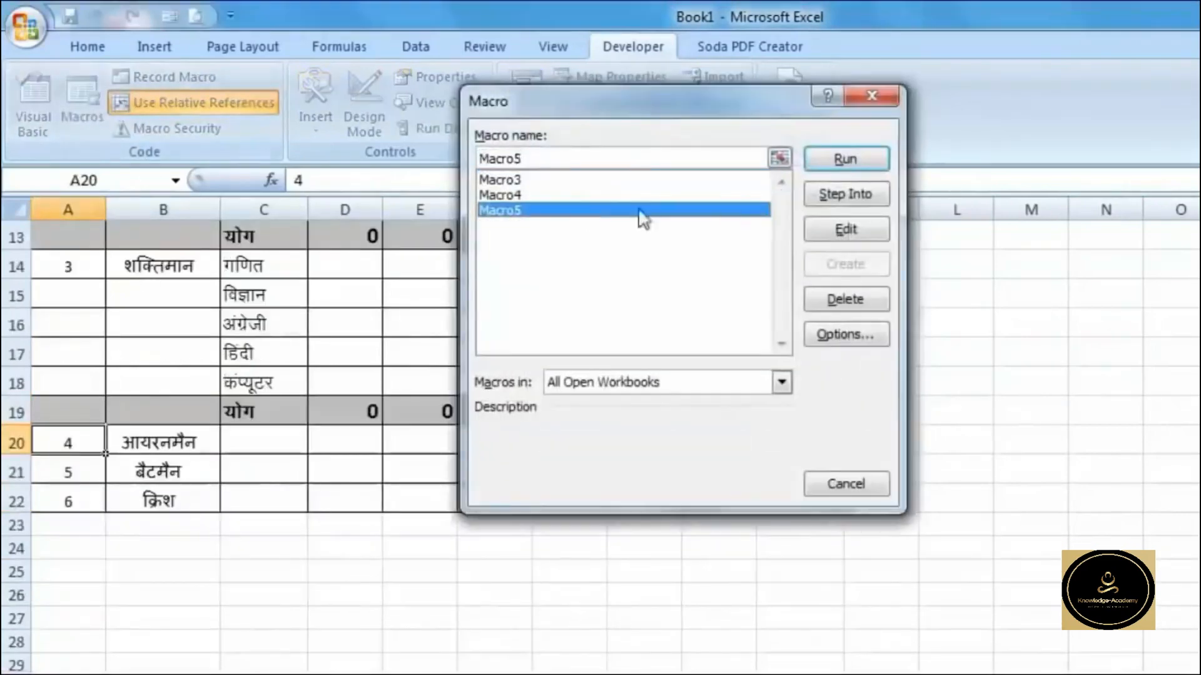
click(839, 160)
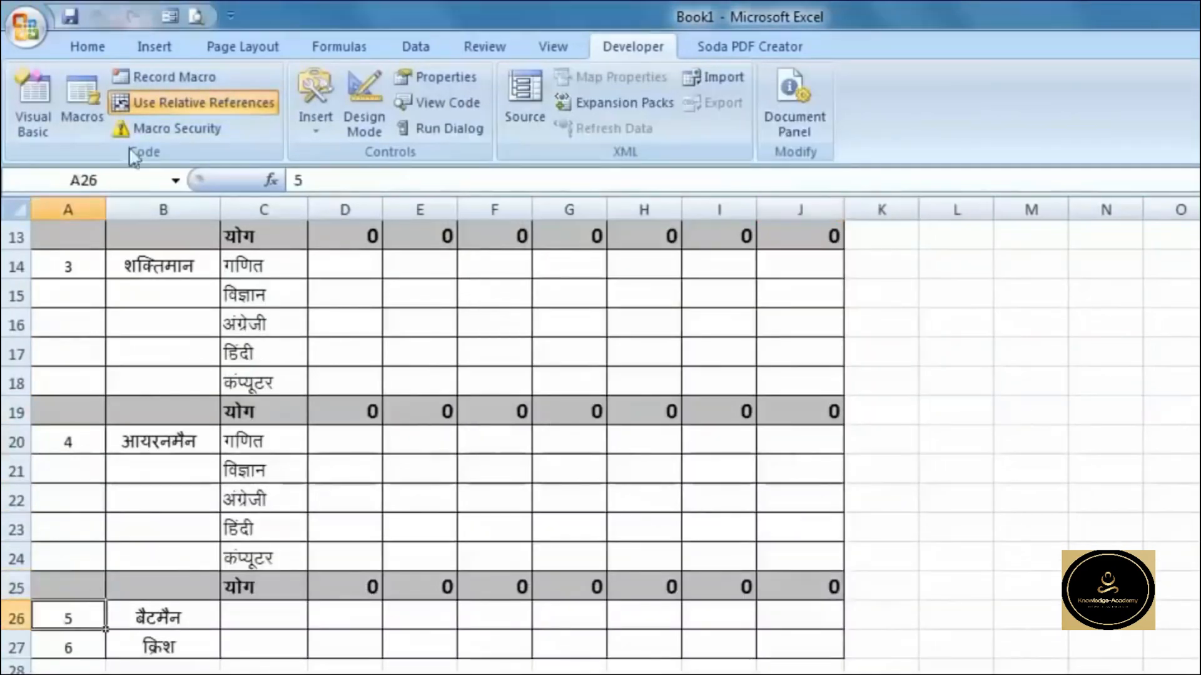
Build the subject blocks for the fifth and sixth names by running the block macro from cells A26 and A32
click(89, 122)
click(566, 211)
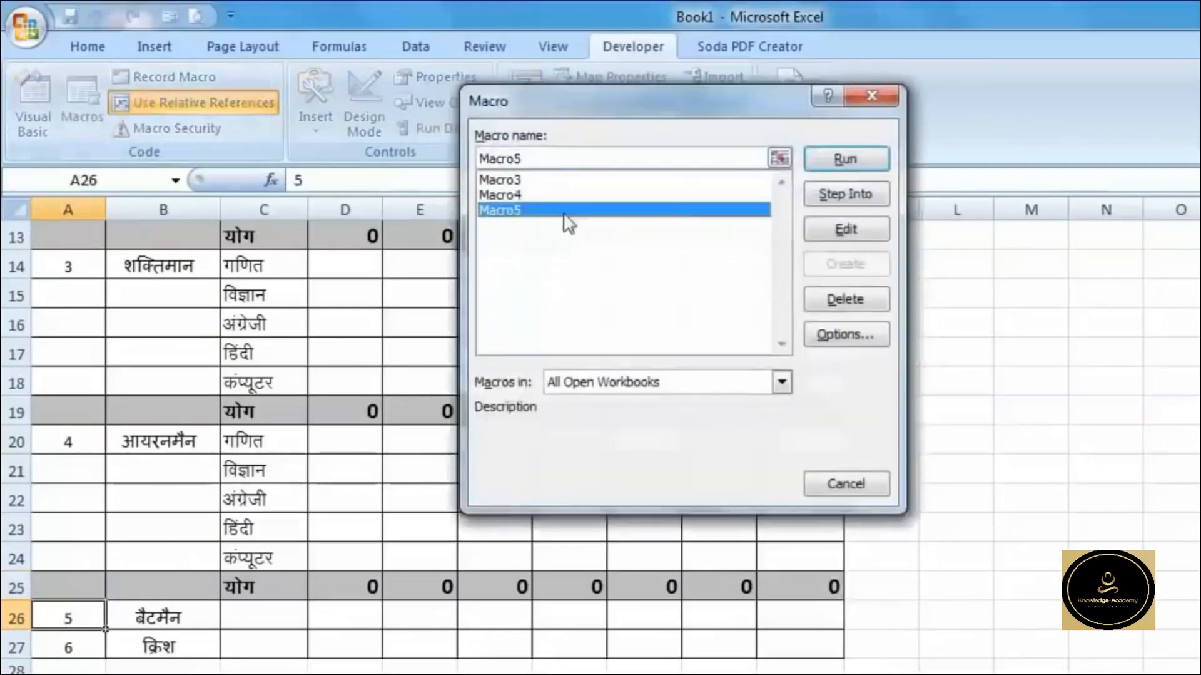
click(838, 160)
click(104, 530)
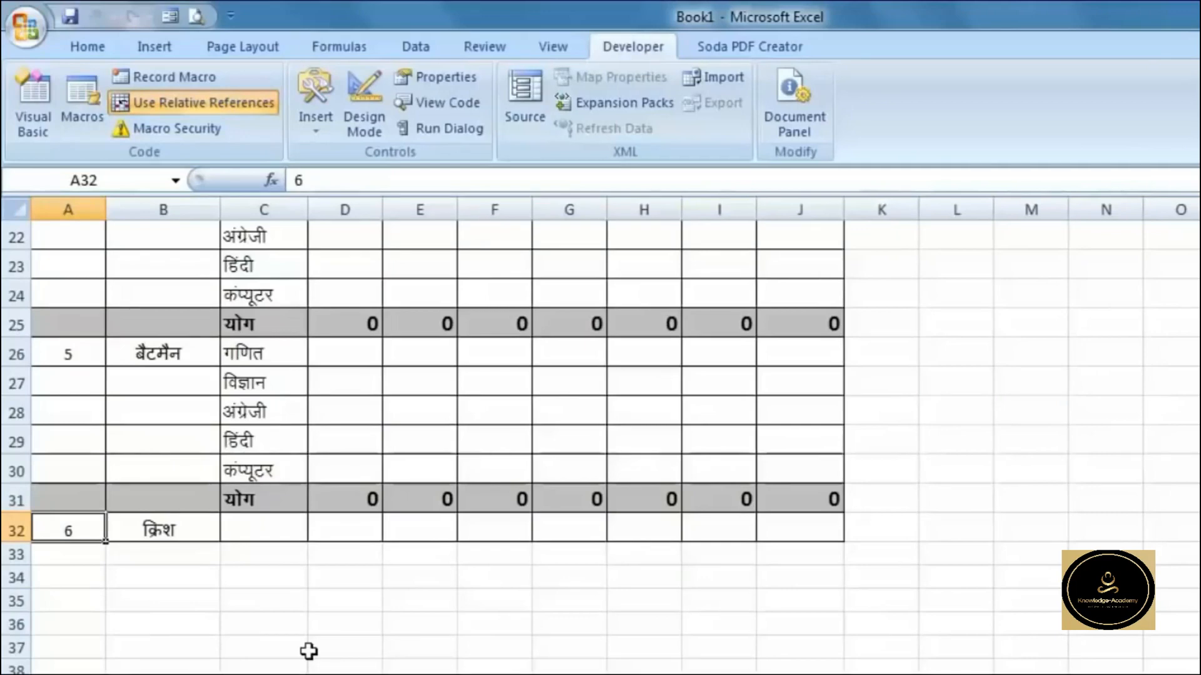
key(ctrl+q)
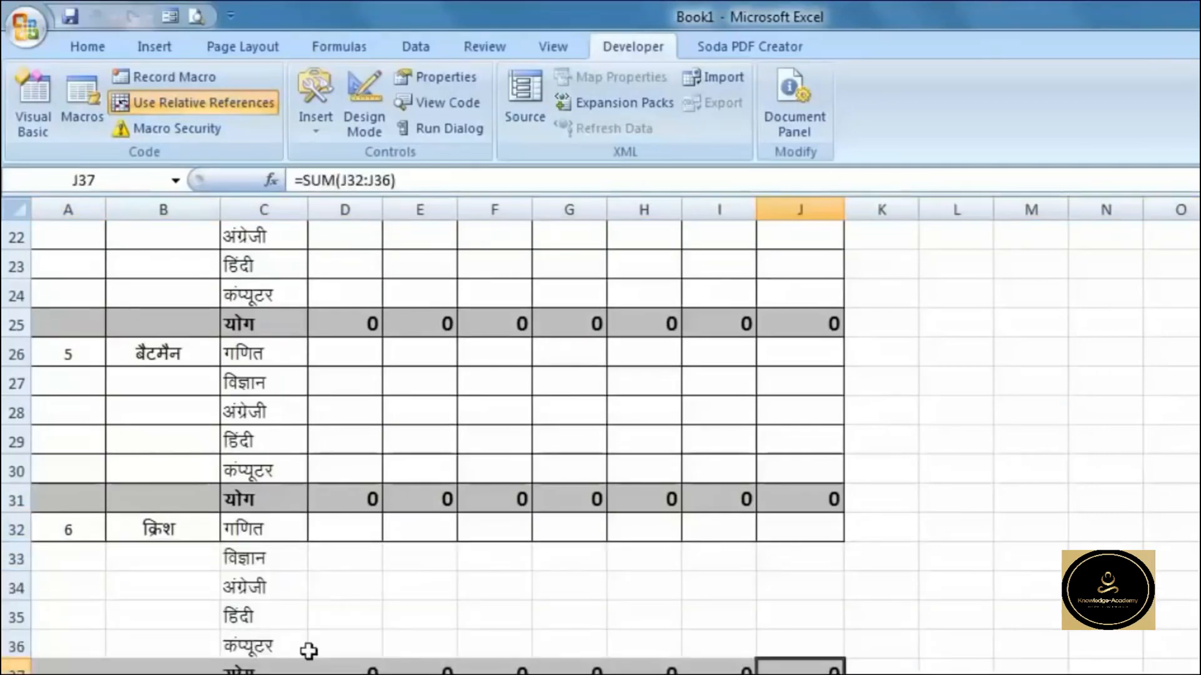
Look through the repeated subject blocks and the table of monthly marks for each name
key(ctrl+w)
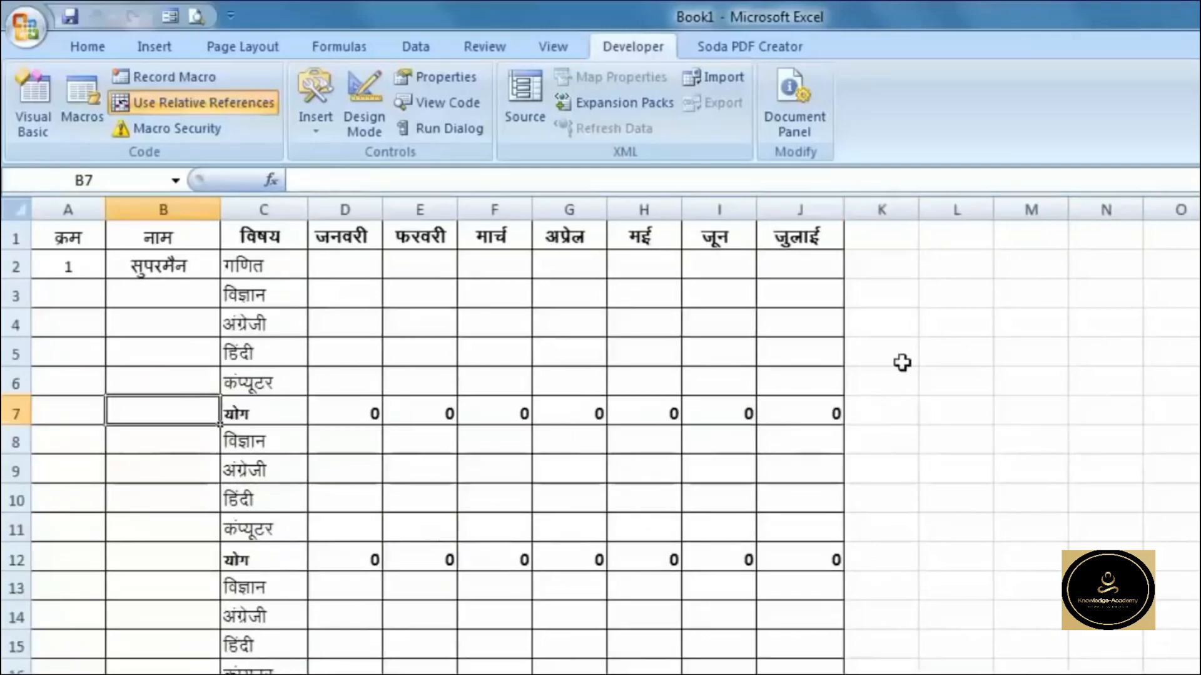
scroll(904, 362, down, 13)
scroll(336, 424, down, 8)
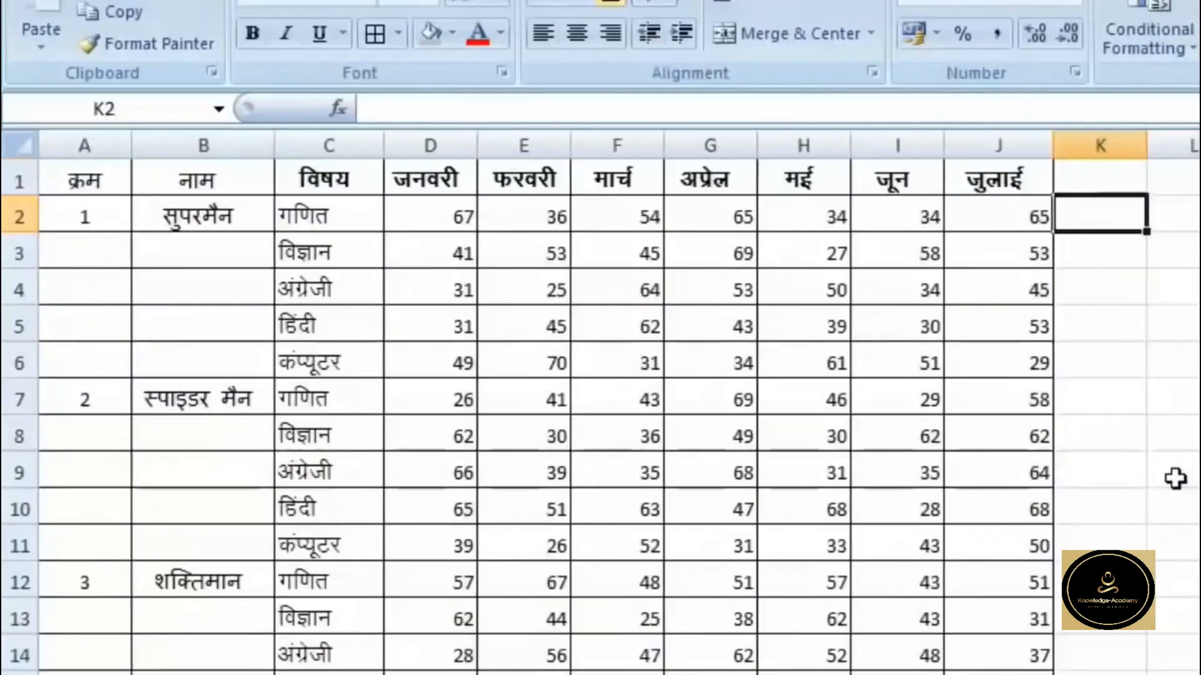
scroll(255, 337, down, 5)
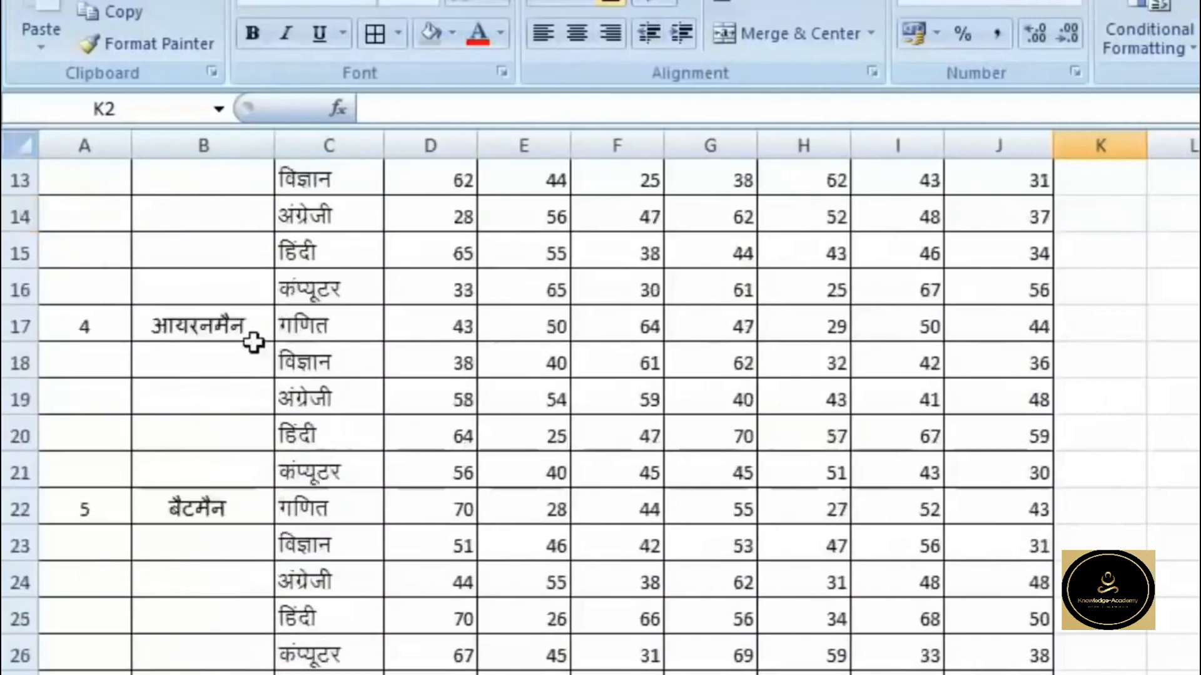
scroll(388, 590, up, 5)
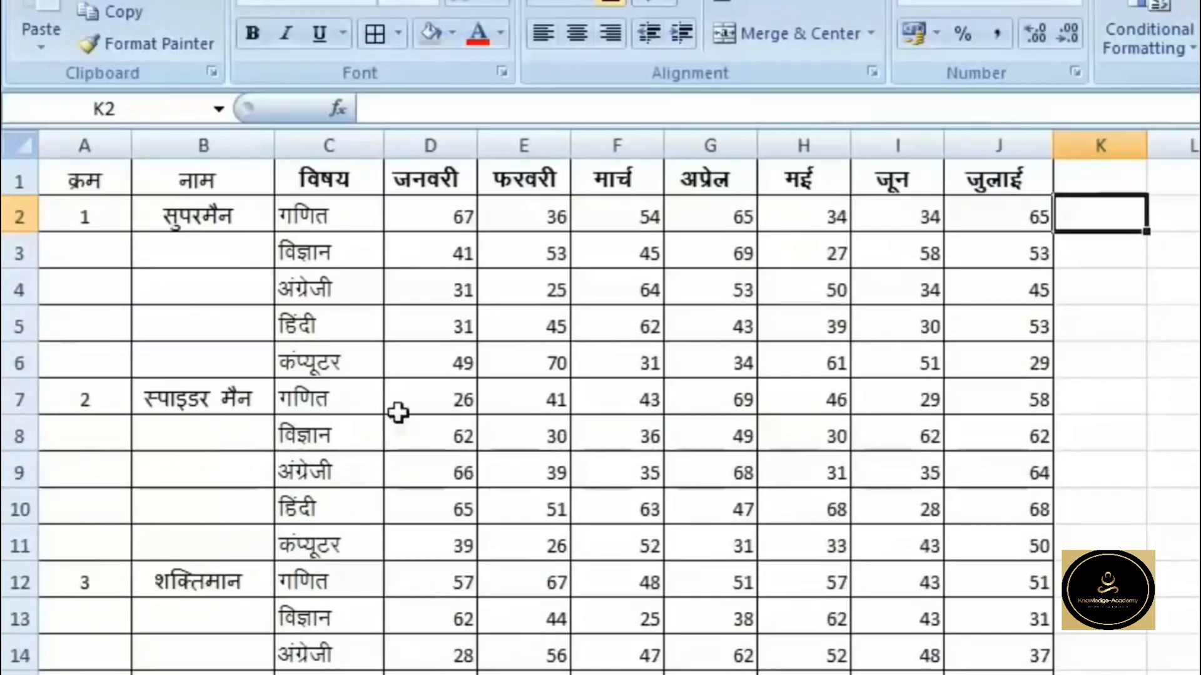
Try inserting a blank row above row 7, between the first and second names' marks
click(175, 219)
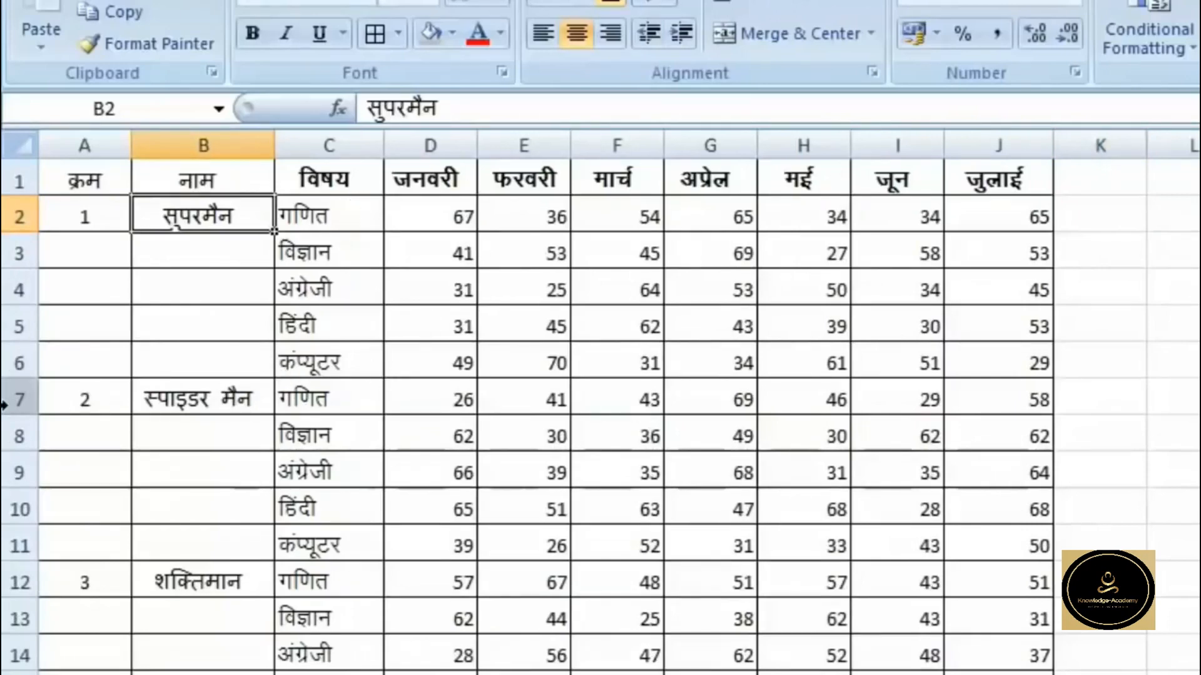
key(Right)
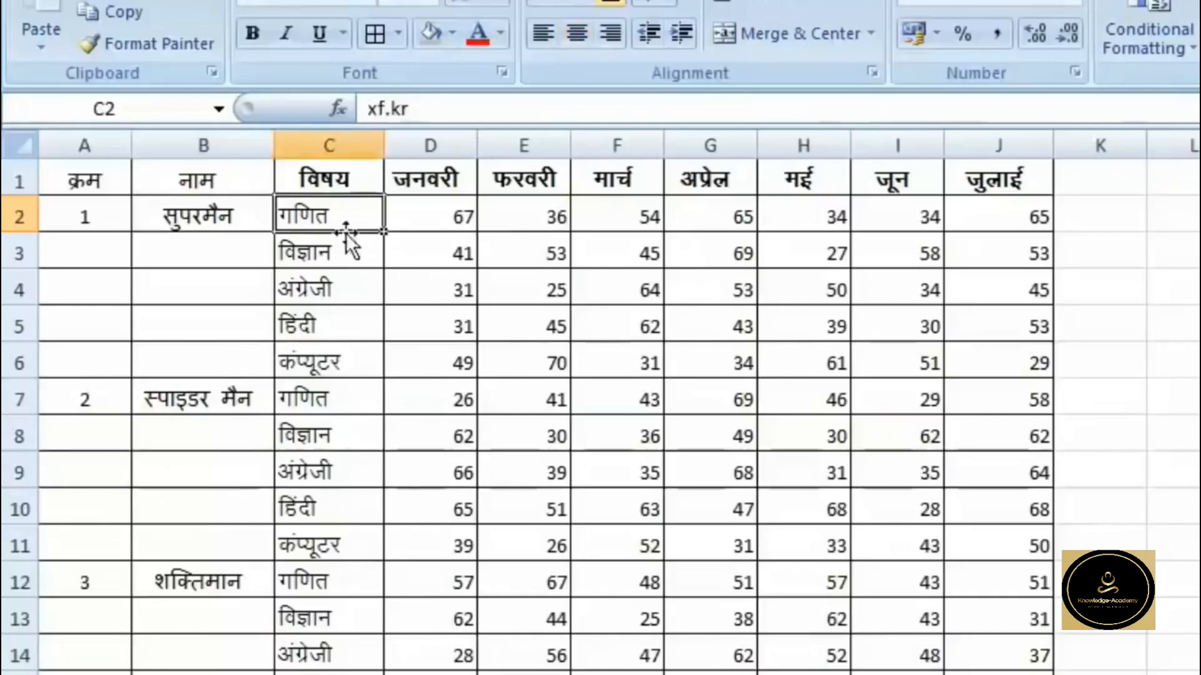
right_click(19, 398)
click(139, 549)
click(351, 399)
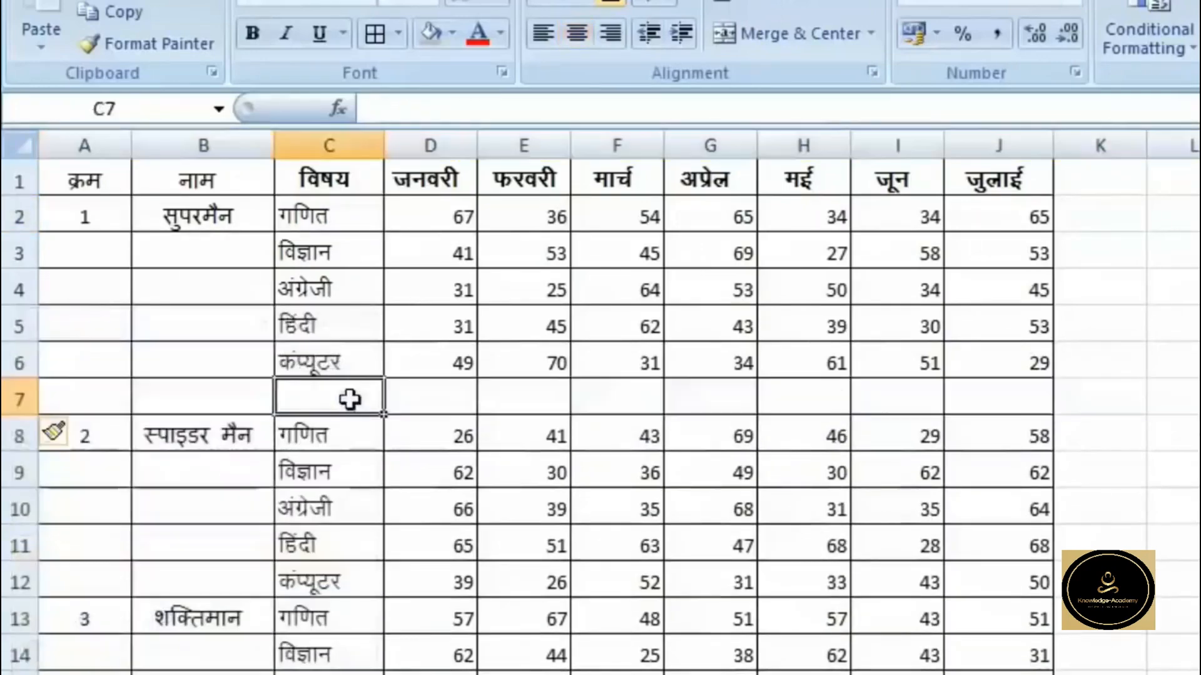
click(454, 401)
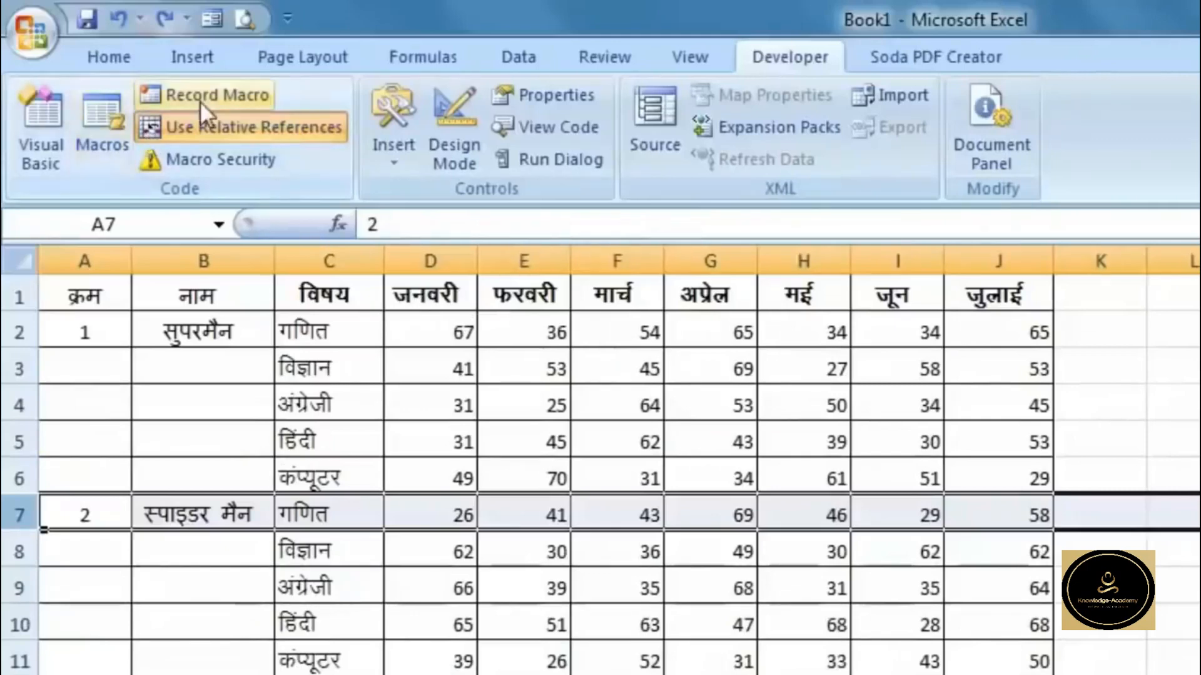
click(425, 402)
Start recording a macro named sum from cell A2, with the shortcut Ctrl+Shift+L, stored in This Workbook
click(177, 328)
click(81, 332)
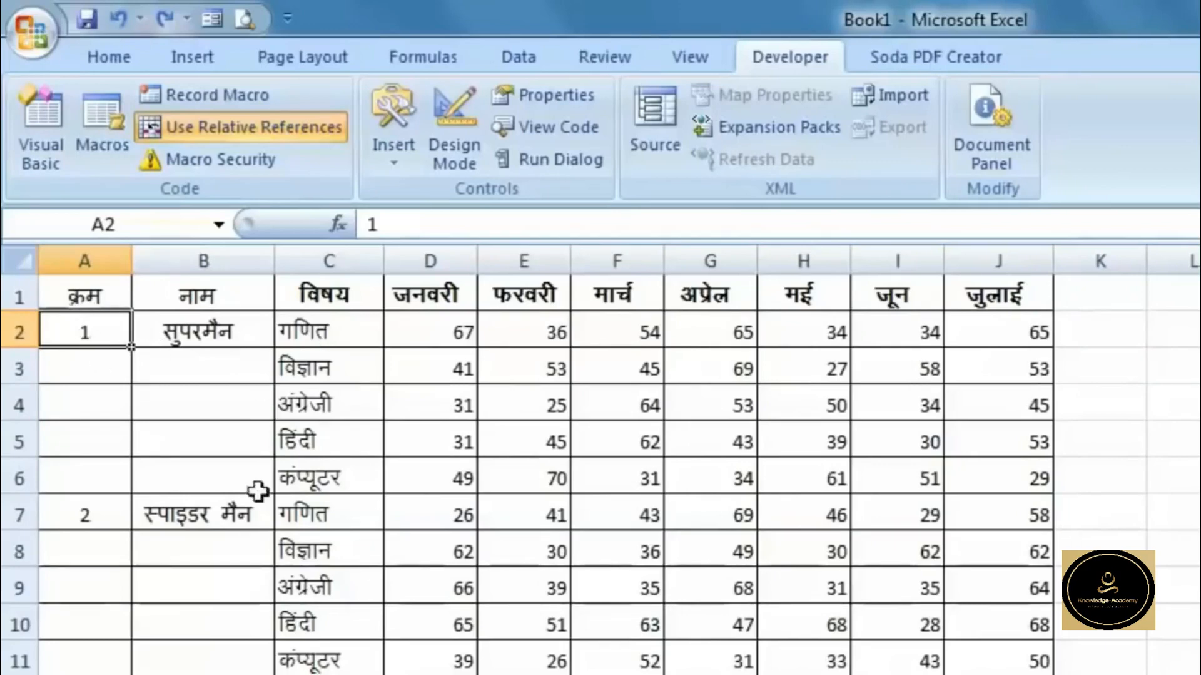
click(200, 92)
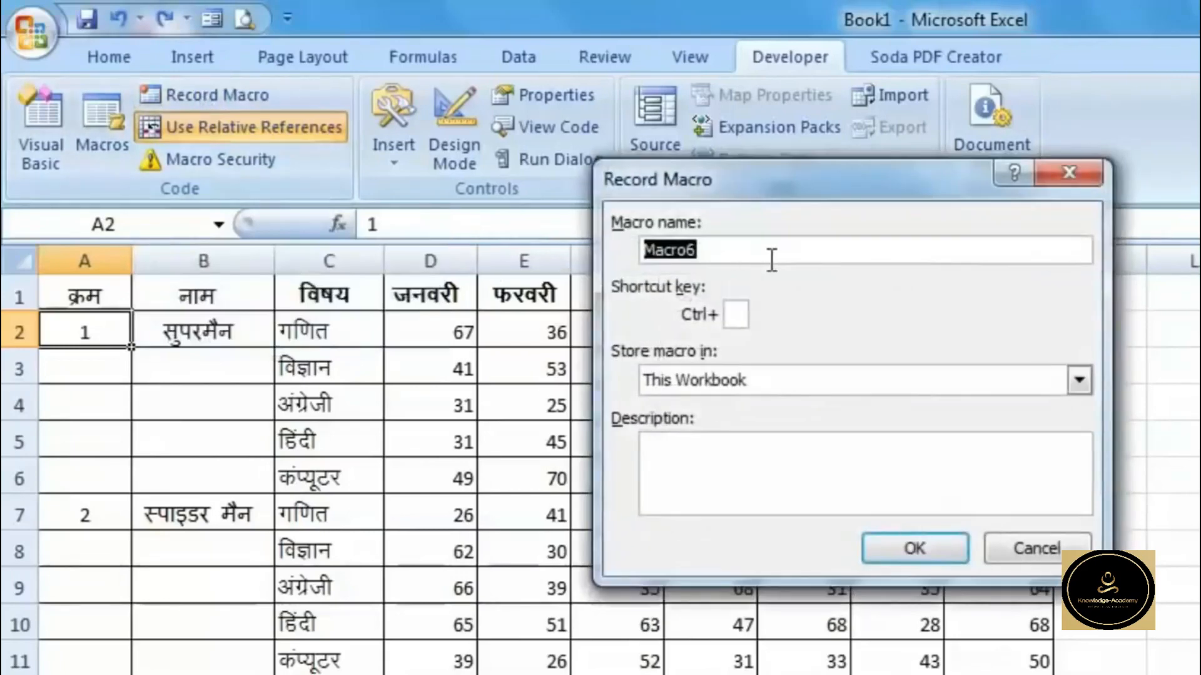
text(sum)
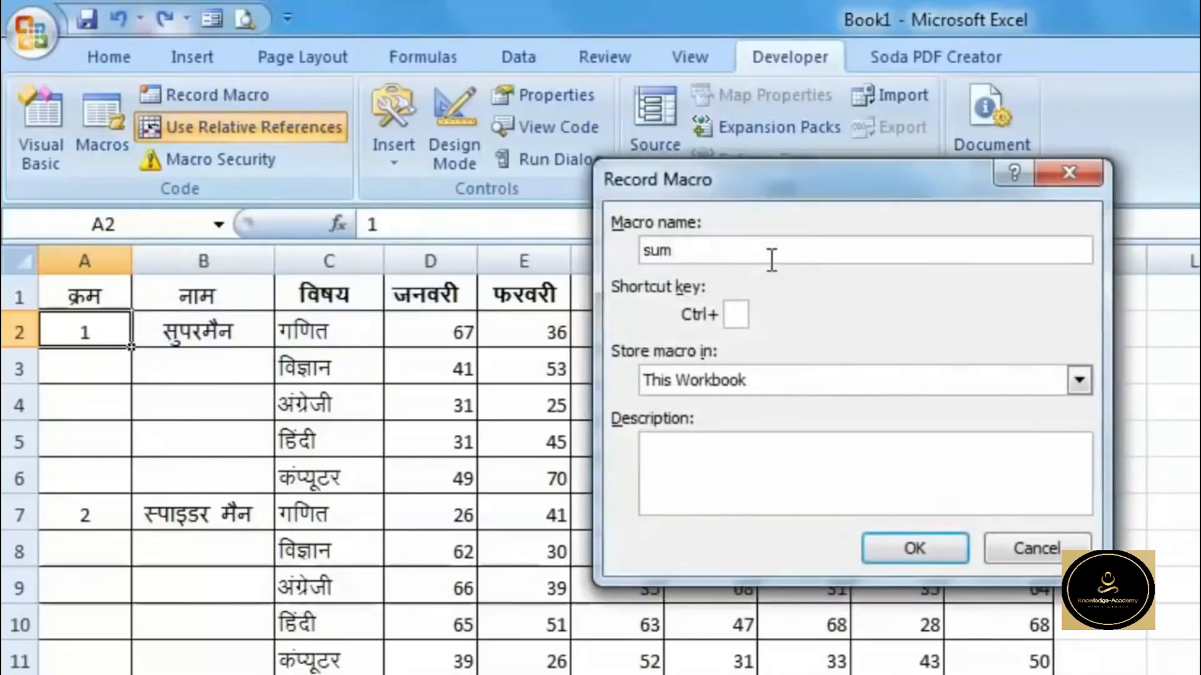
click(739, 317)
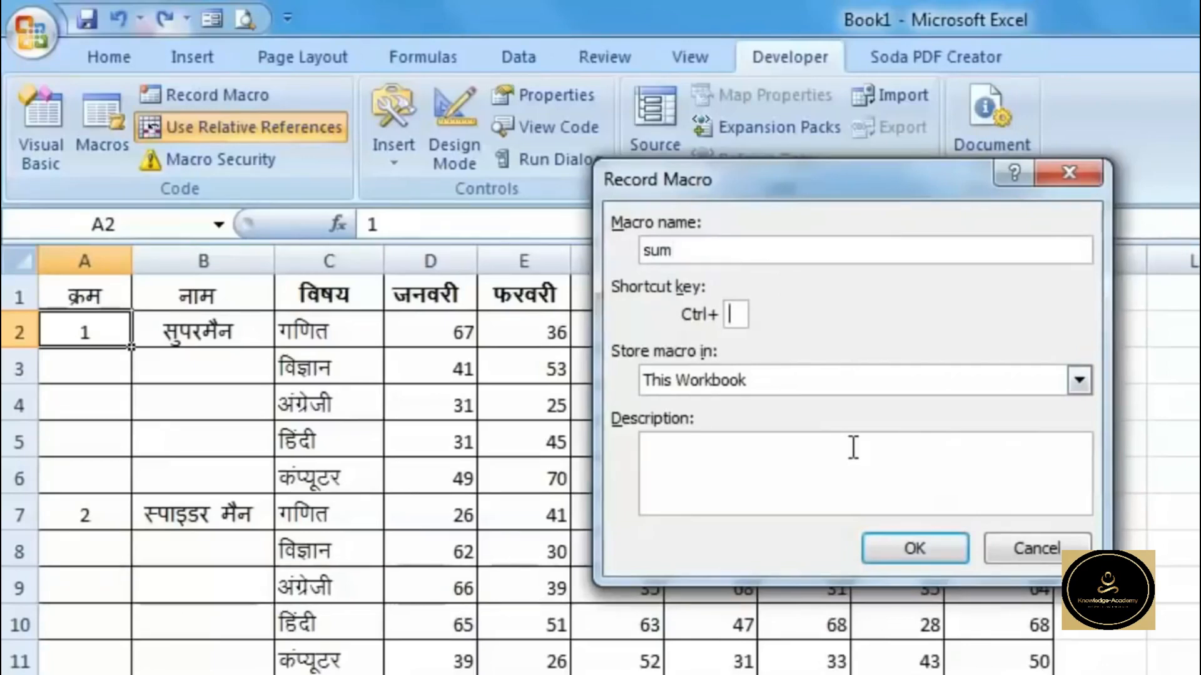
text(L)
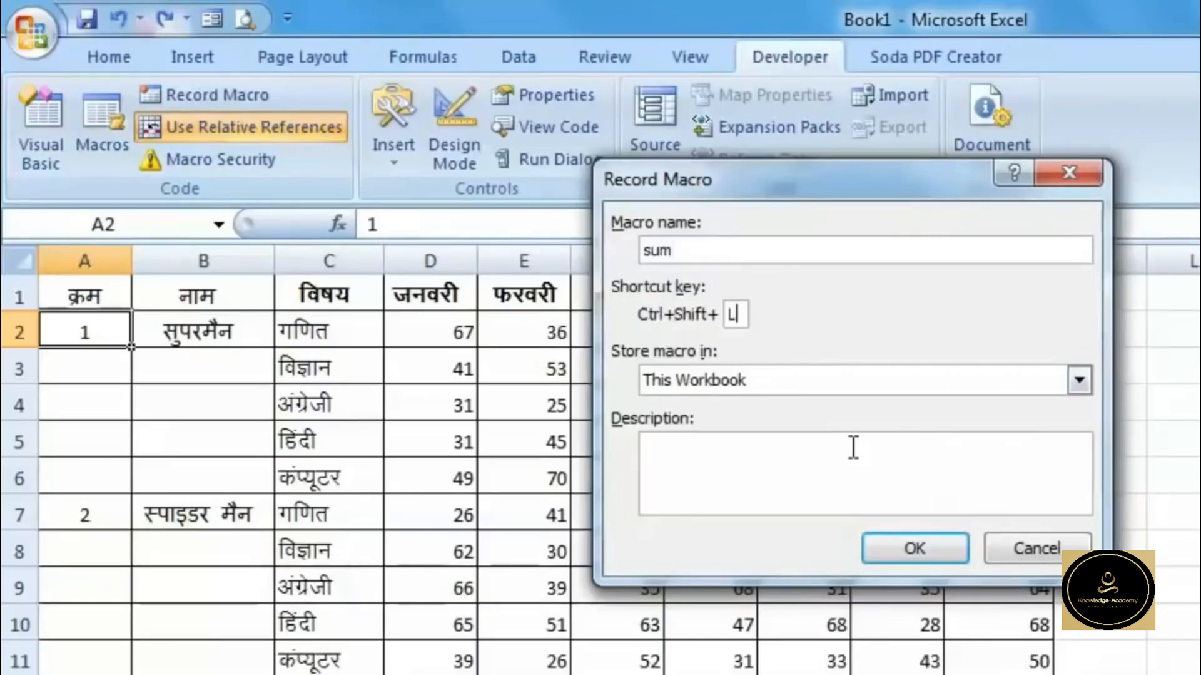
click(914, 548)
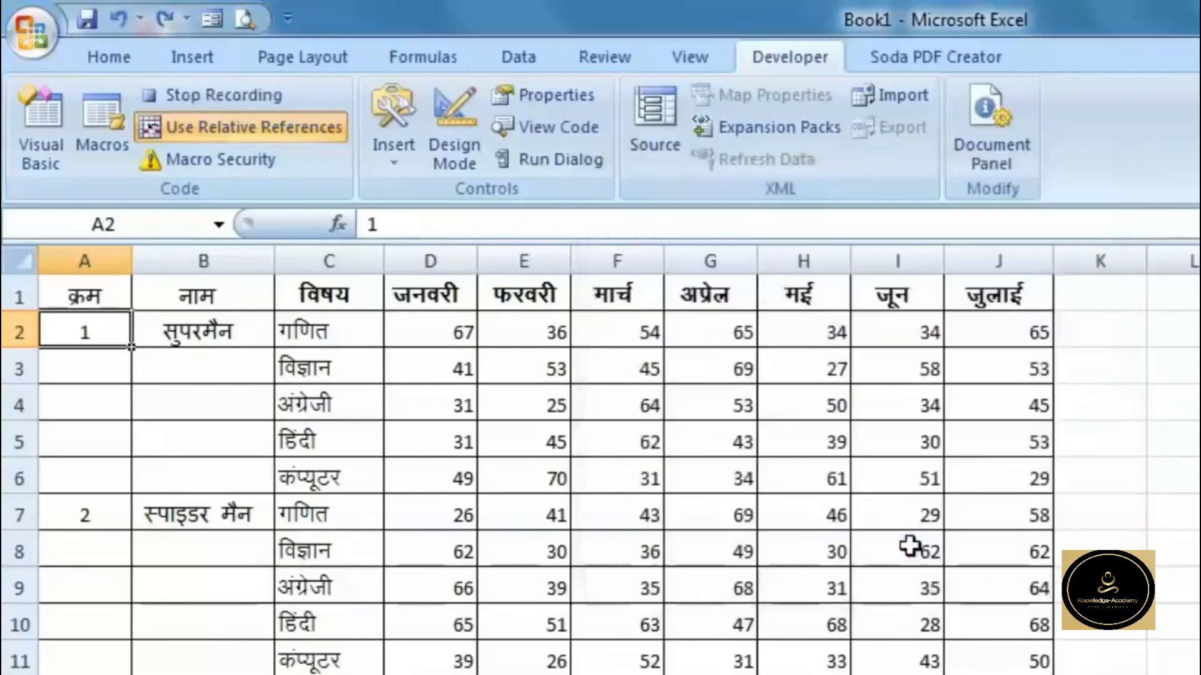
Insert a blank row above row 7, directly below the first name's last subject
key(Down)
key(Down)
key(Down)
key(Down)
key(Down)
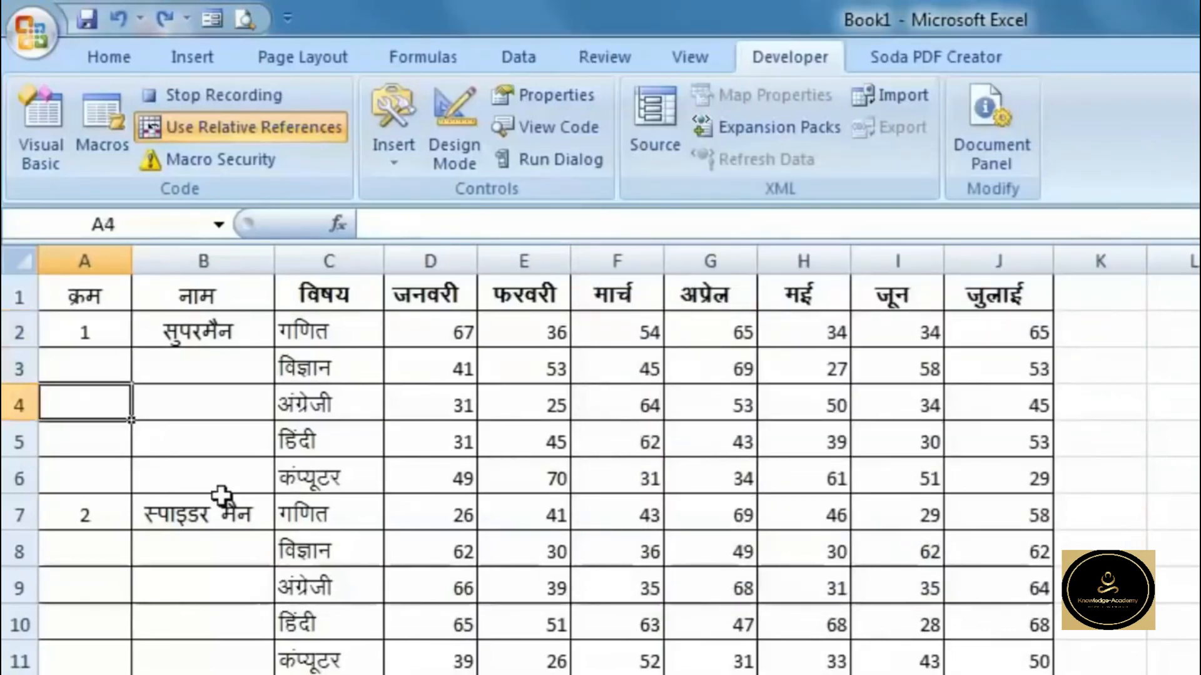
right_click(12, 512)
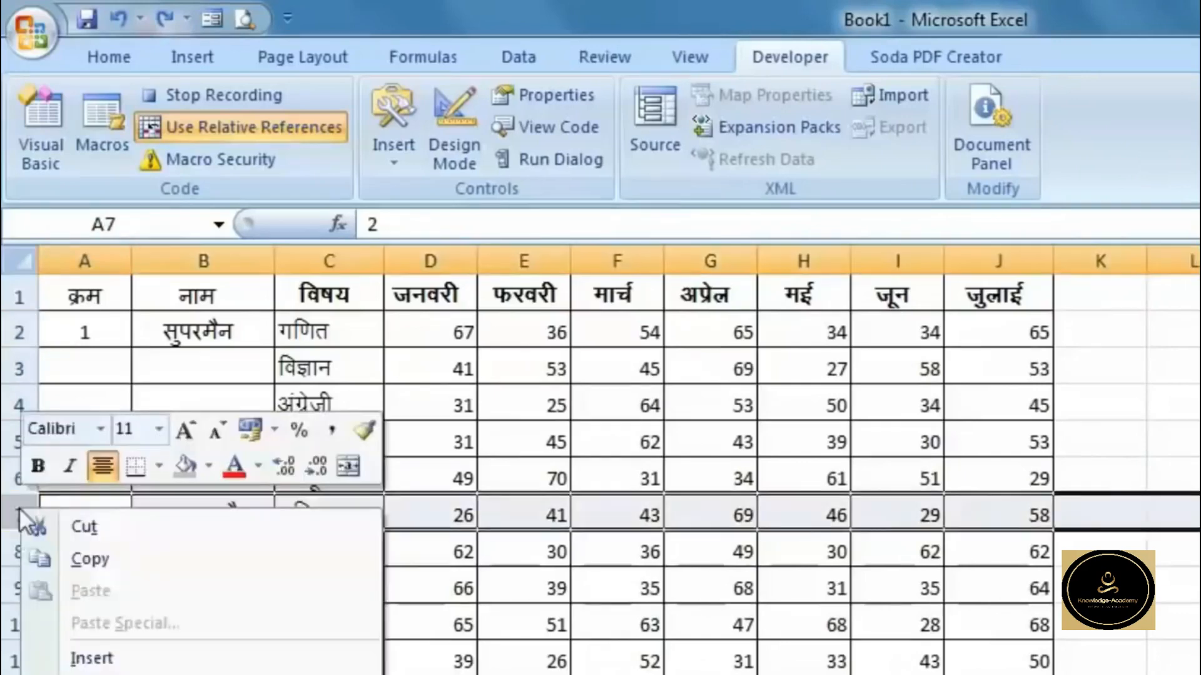
click(150, 662)
Enter the total label योग in cell C7 of the new row
click(357, 515)
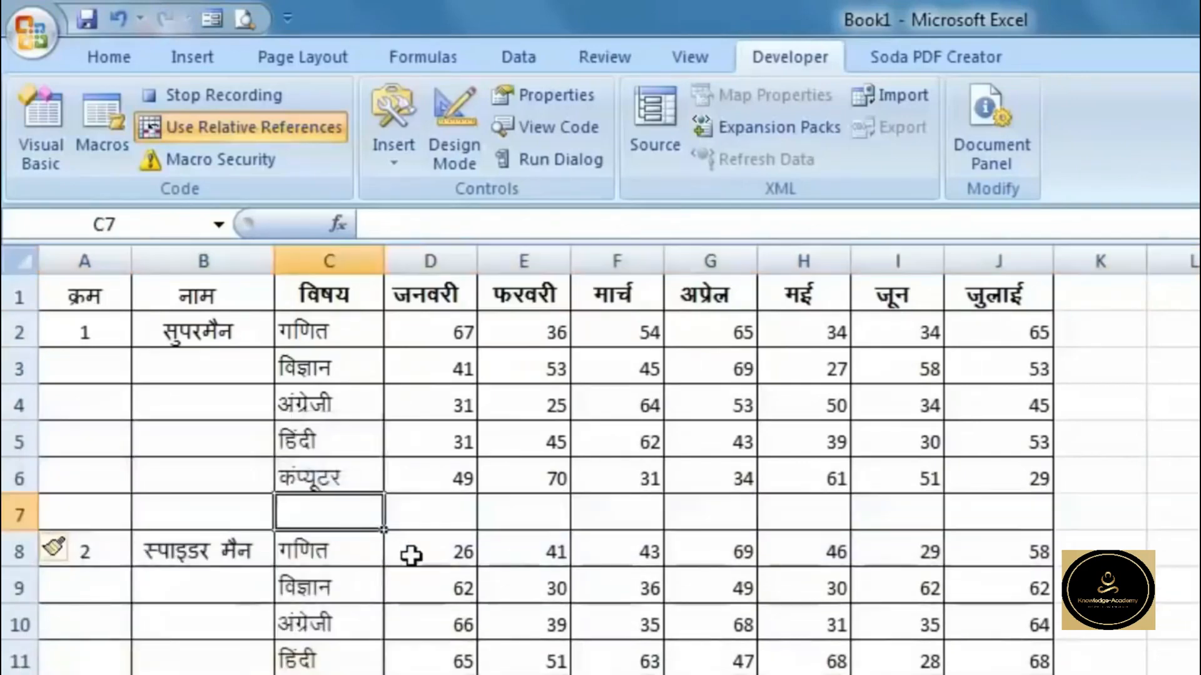
text(;ksx)
key(Tab)
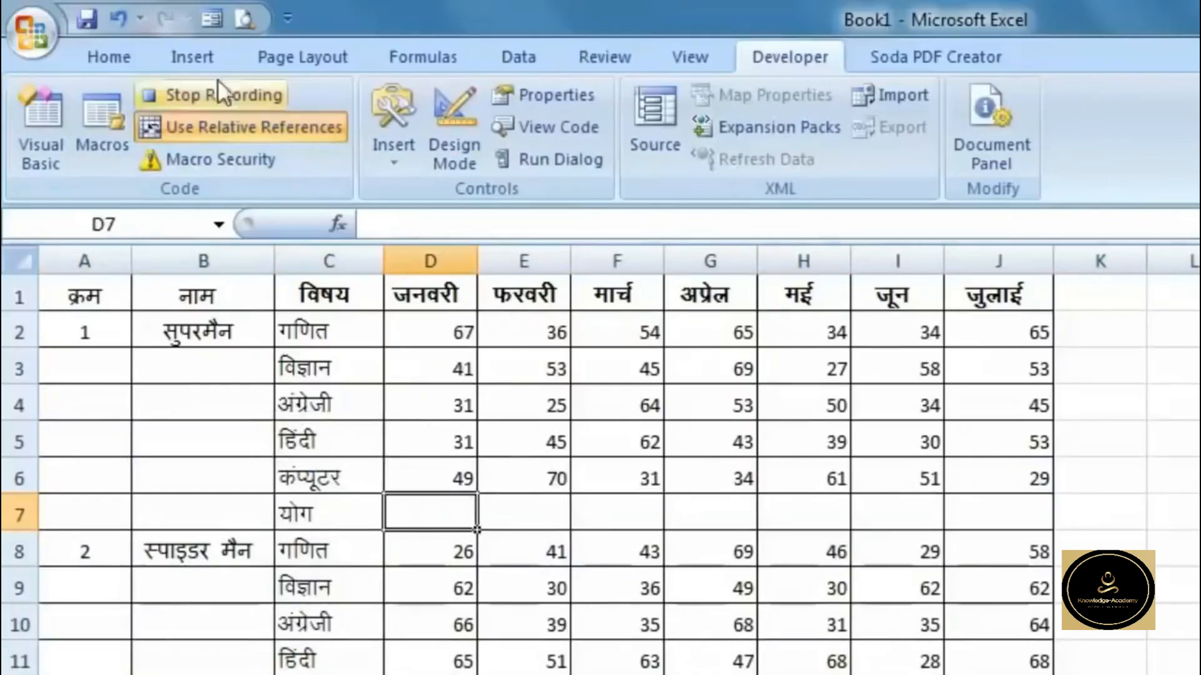
Sum the January marks in D7 with AutoSum and fill the formula across to J7
click(109, 58)
key(alt+equal)
key(Return)
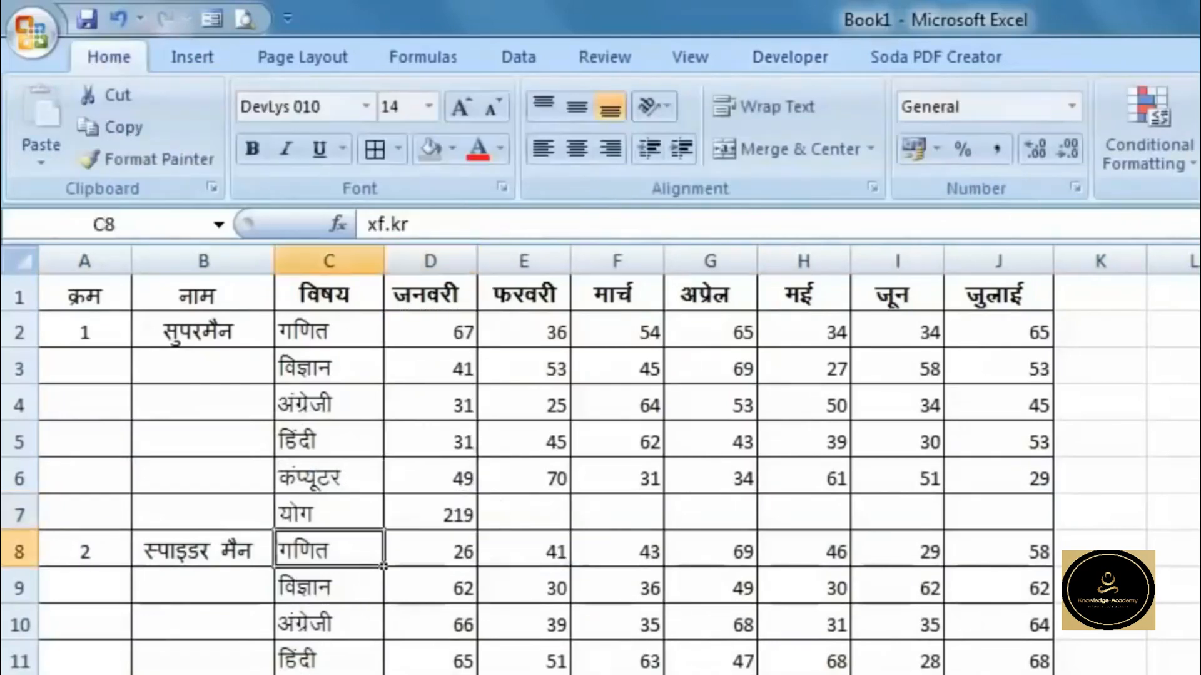
click(468, 524)
drag(468, 525, 1013, 527)
Make total row 7 bold and stop recording the macro with cell J7 selected
click(20, 515)
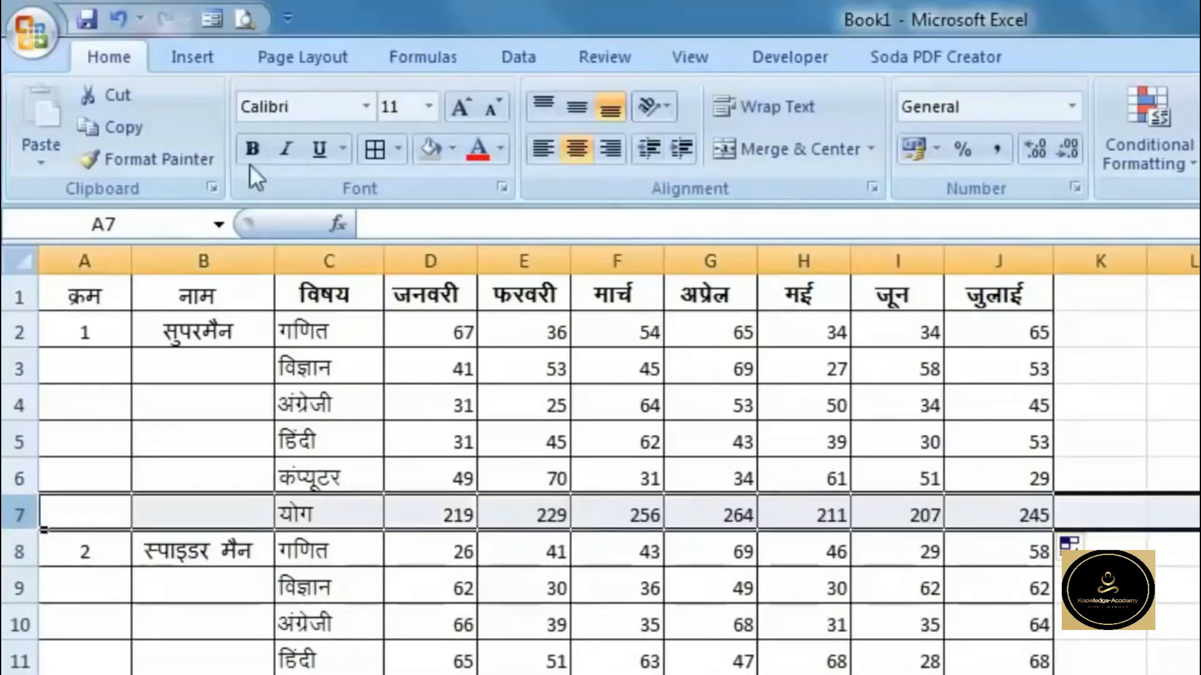
click(252, 148)
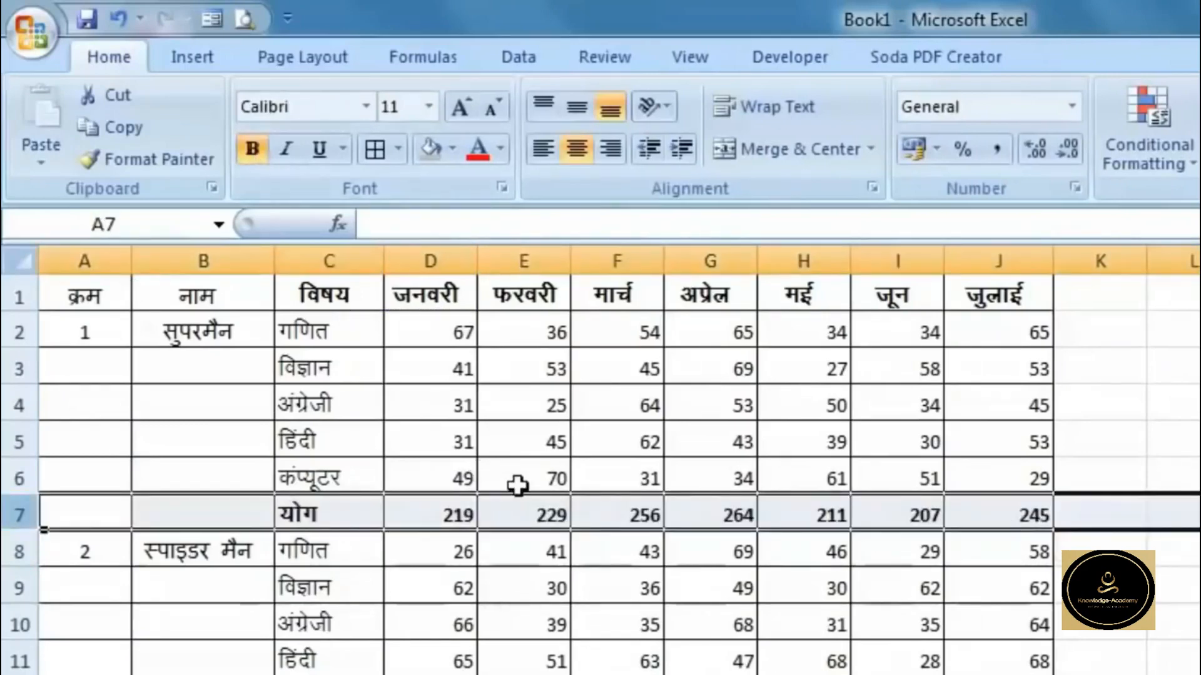
click(1001, 510)
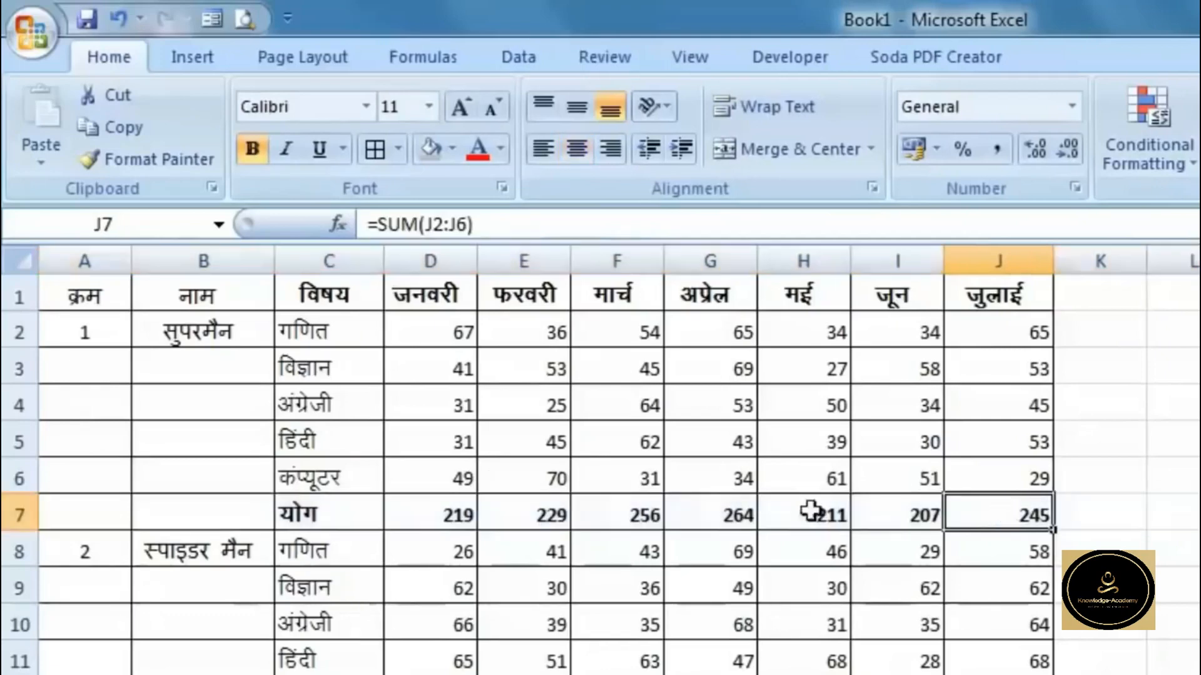
click(791, 60)
click(184, 99)
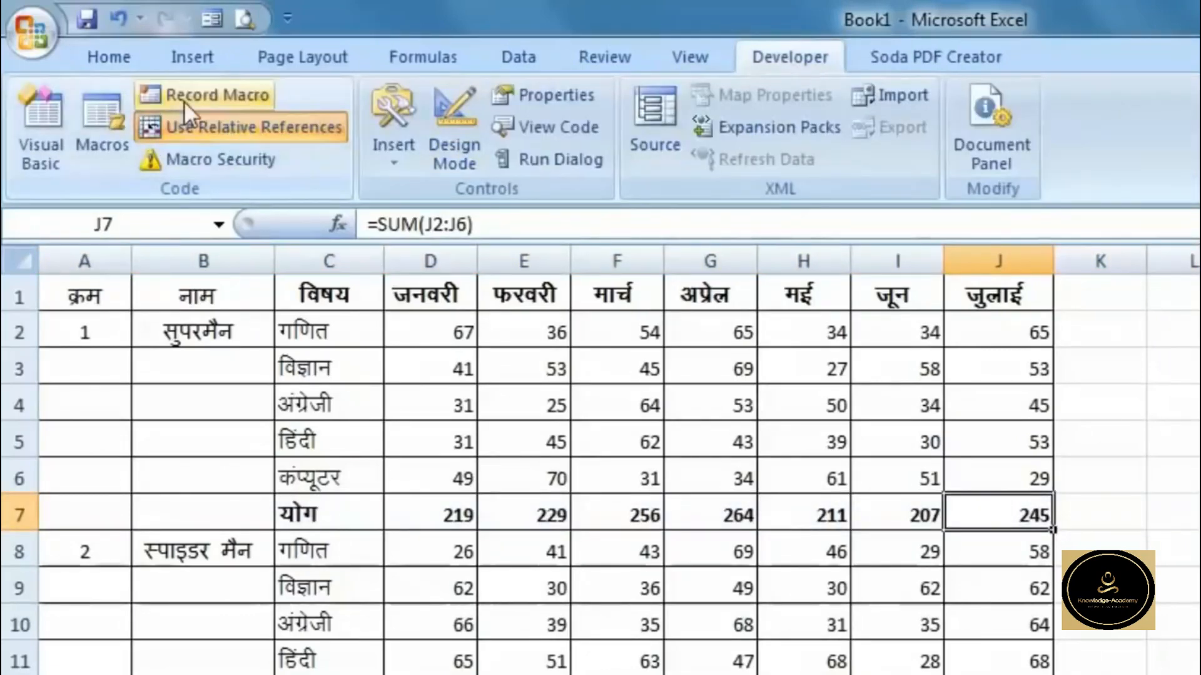
Run the sum macro from cell A8 to add a total row below the second name's subjects
click(128, 559)
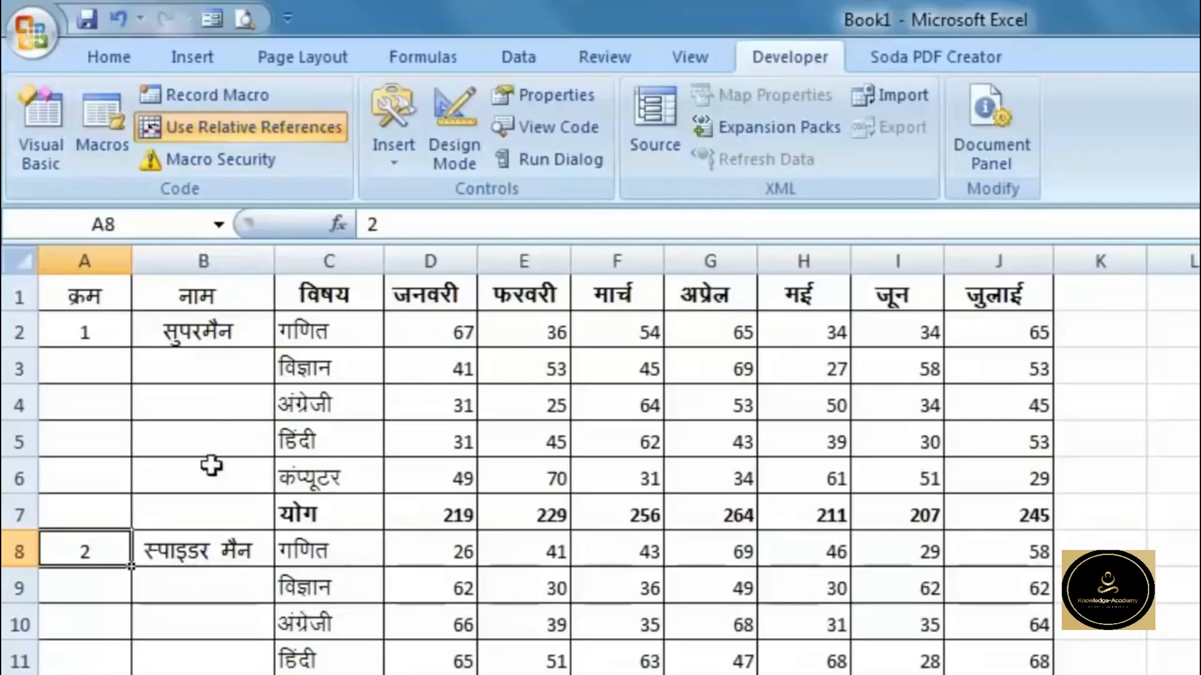
click(100, 147)
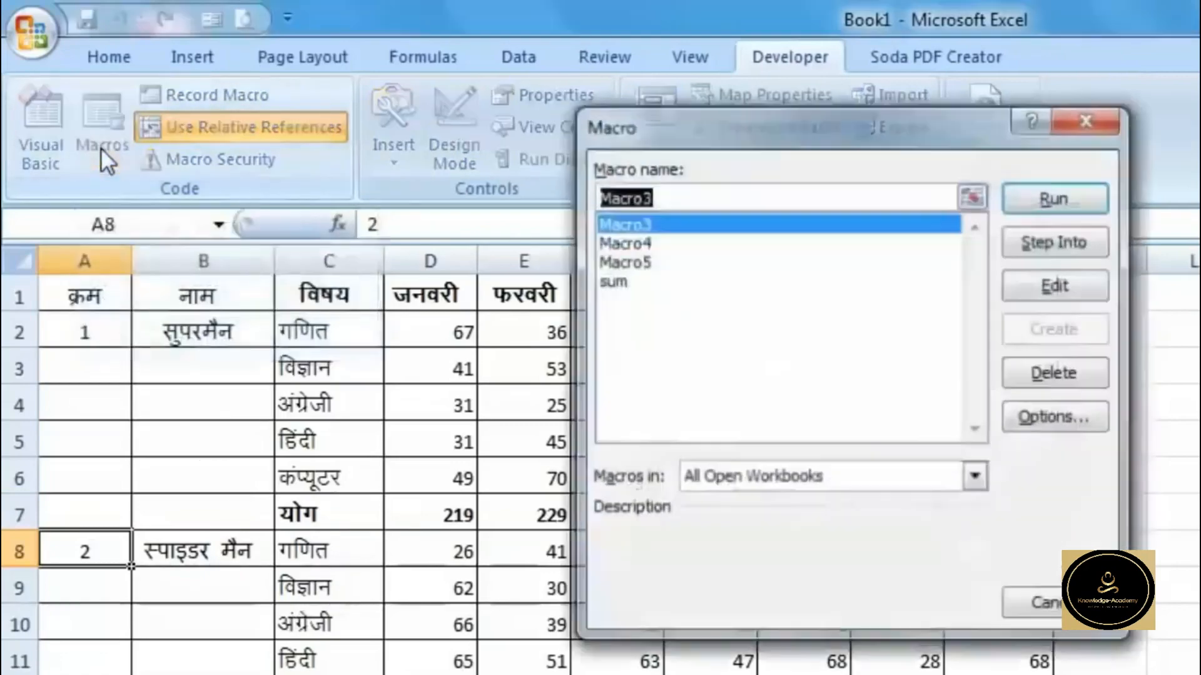
click(623, 282)
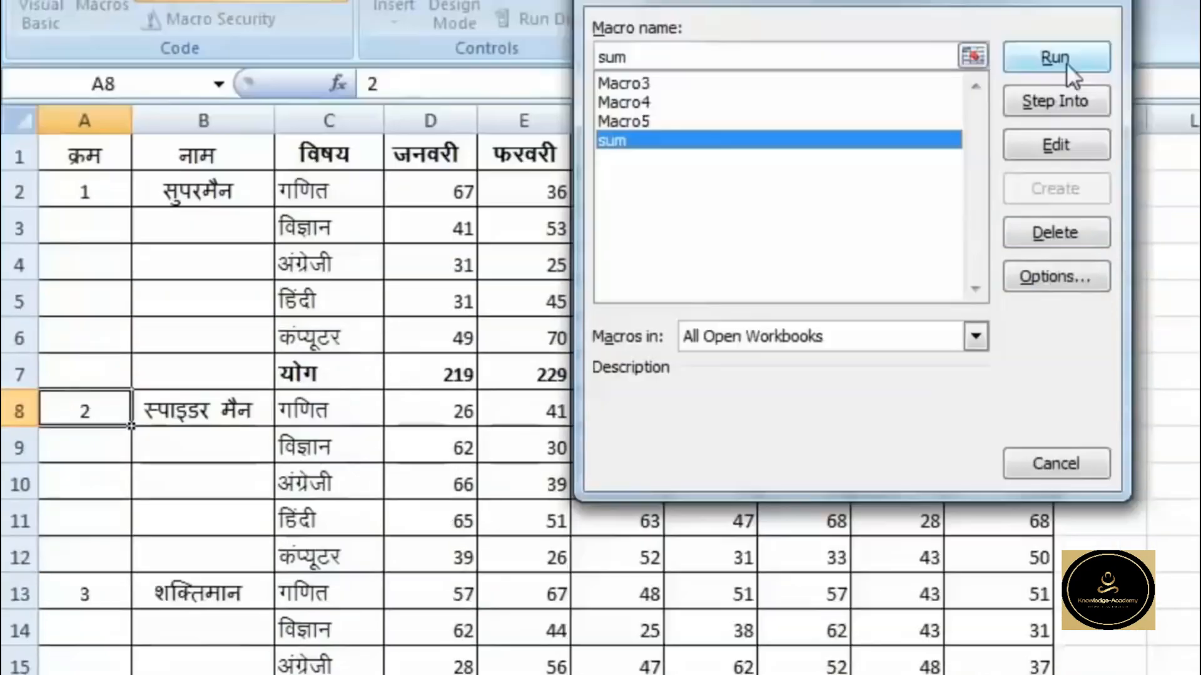
click(1057, 199)
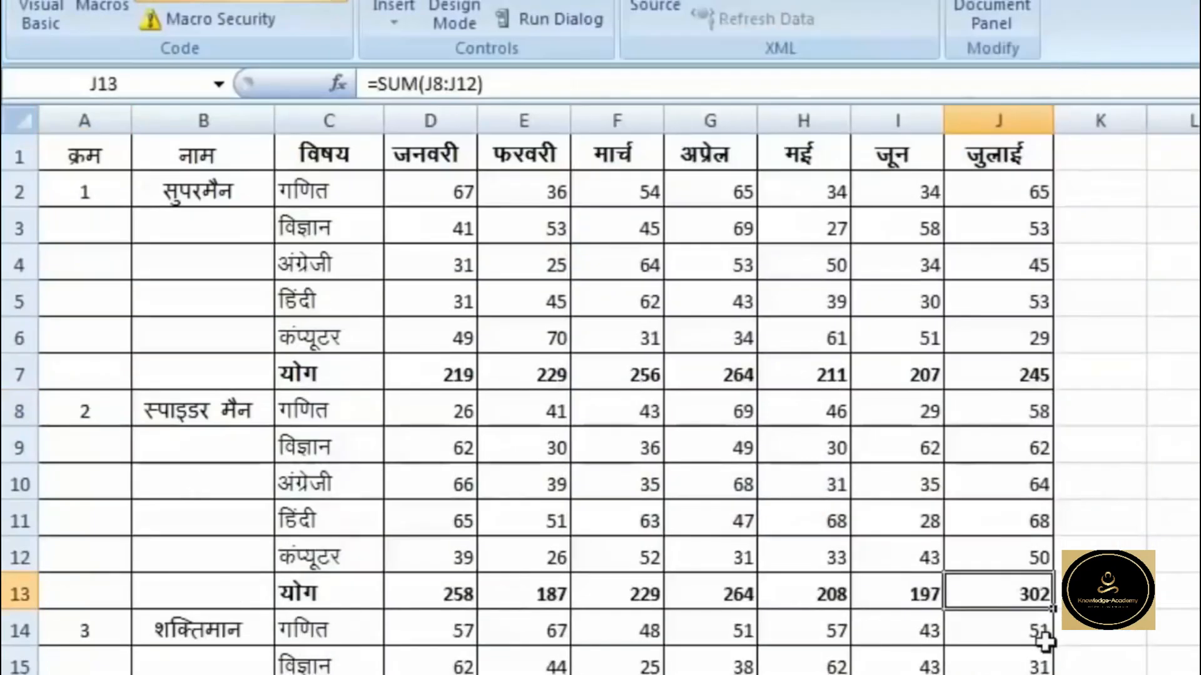
Run the sum macro from A14 and from A20 to add total rows for serial numbers 3 and 4
click(88, 626)
scroll(510, 632, down, 2)
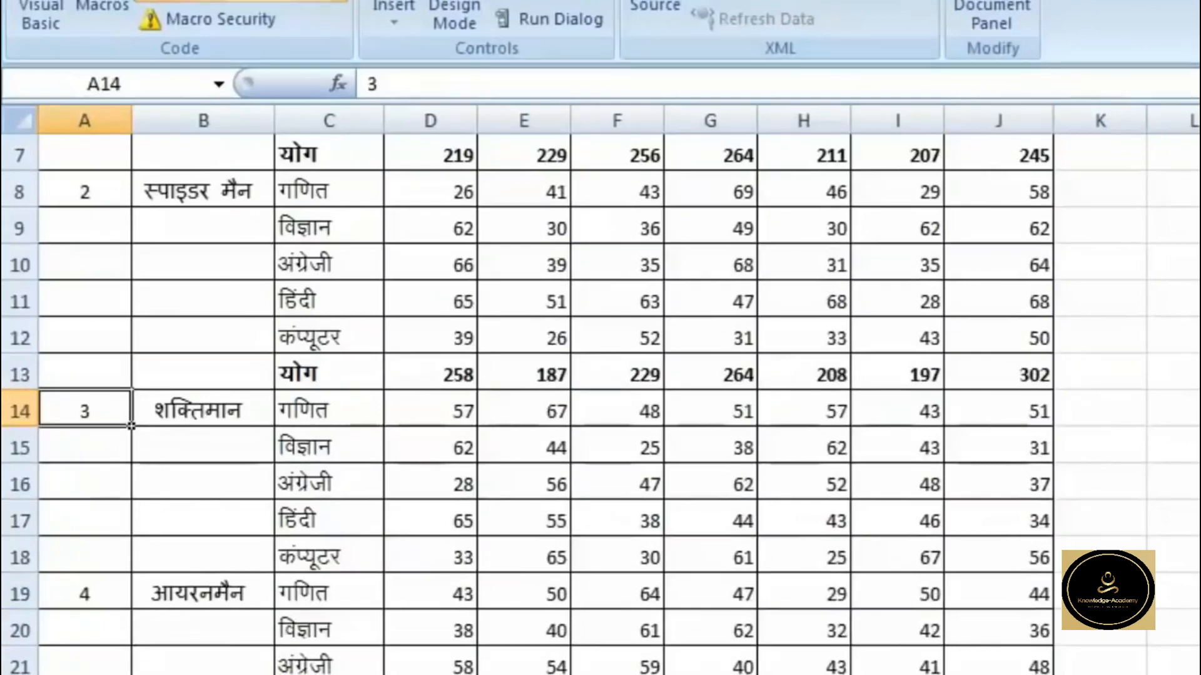
key(ctrl+q)
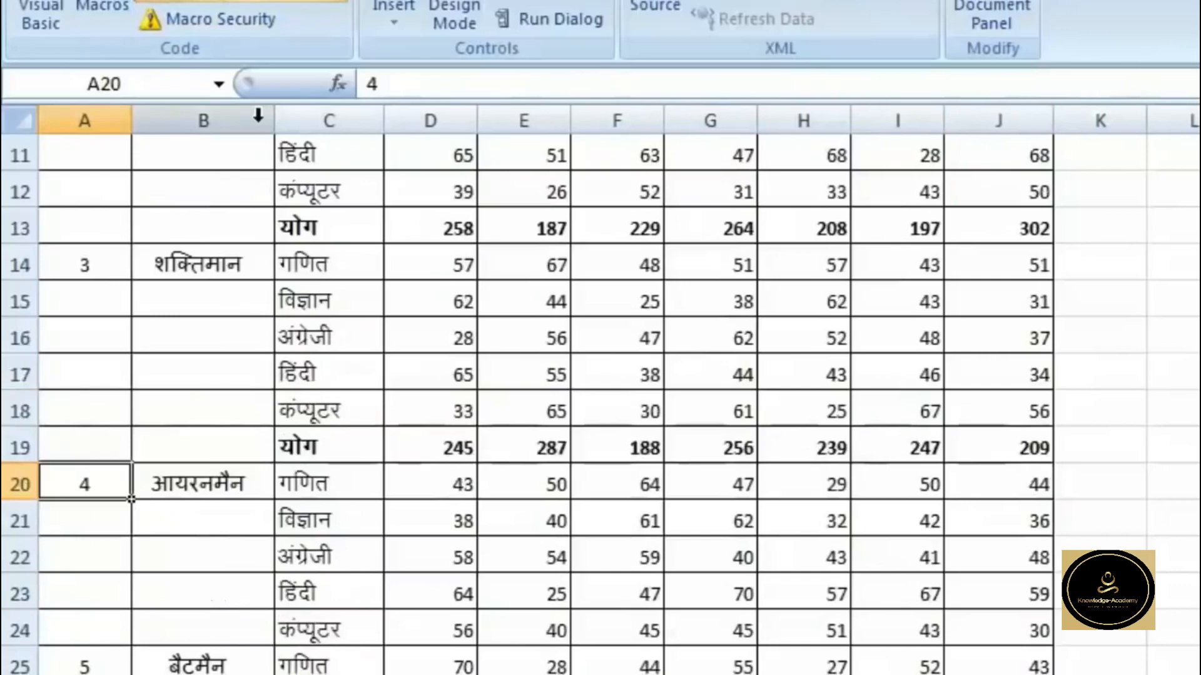
key(ctrl+q)
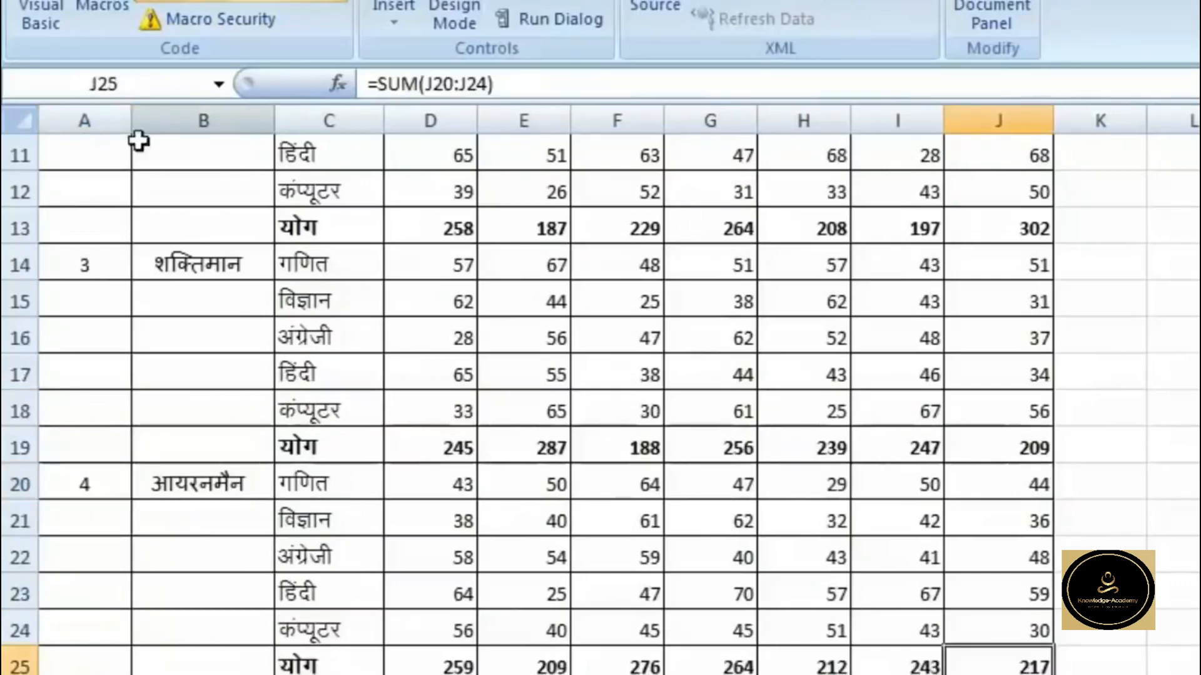
Run the sum macro from A26 and from A32 to add total rows for serial numbers 5 and 6
scroll(134, 139, down, 2)
click(100, 485)
key(ctrl+q)
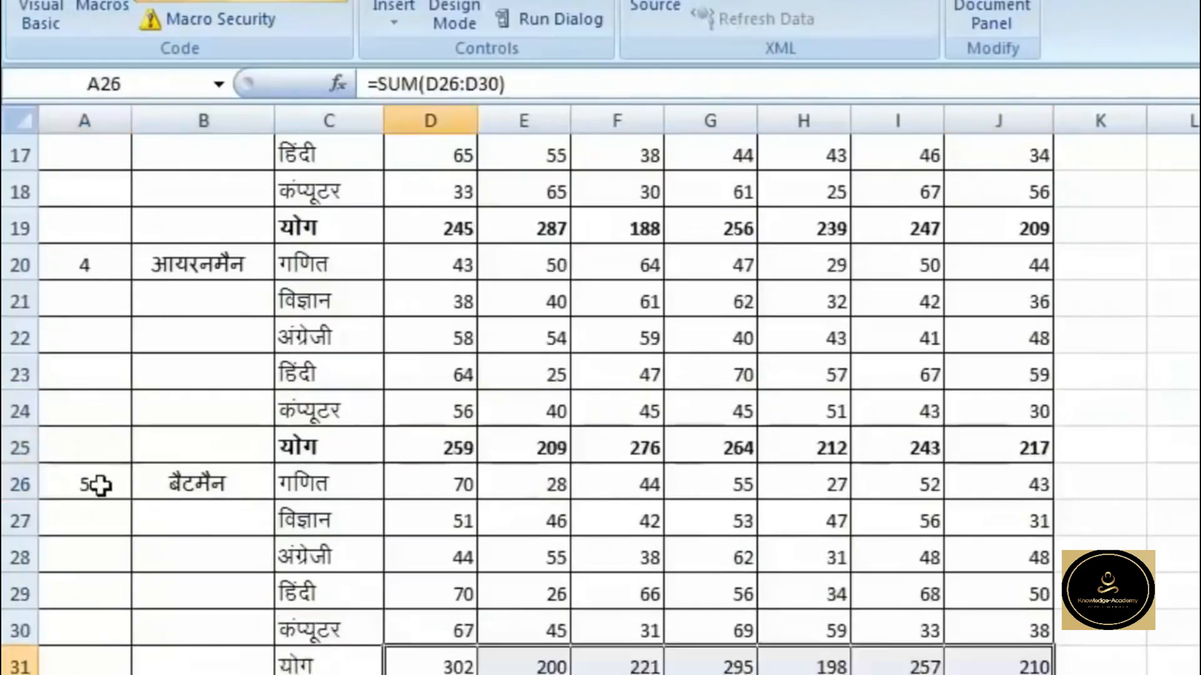
scroll(94, 485, down, 2)
click(92, 472)
key(ctrl+q)
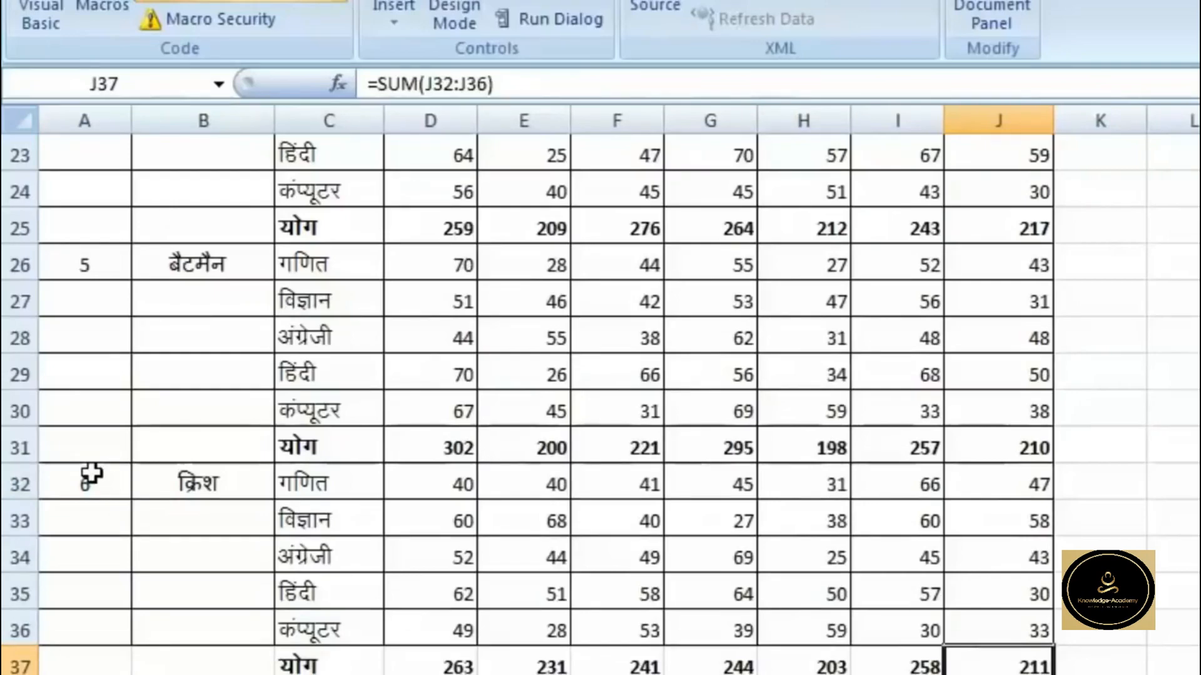
Turn off relative references and start recording a new macro with cell A1 selected, keeping the default settings
scroll(243, 593, up, 7)
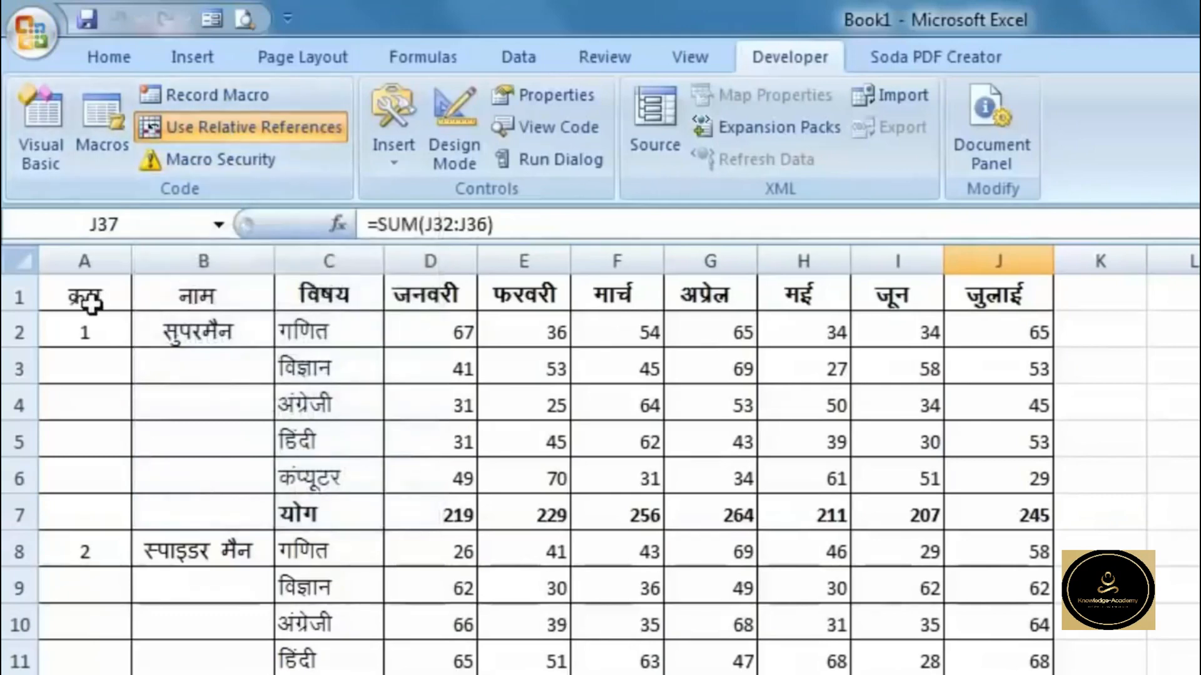
click(220, 127)
click(81, 331)
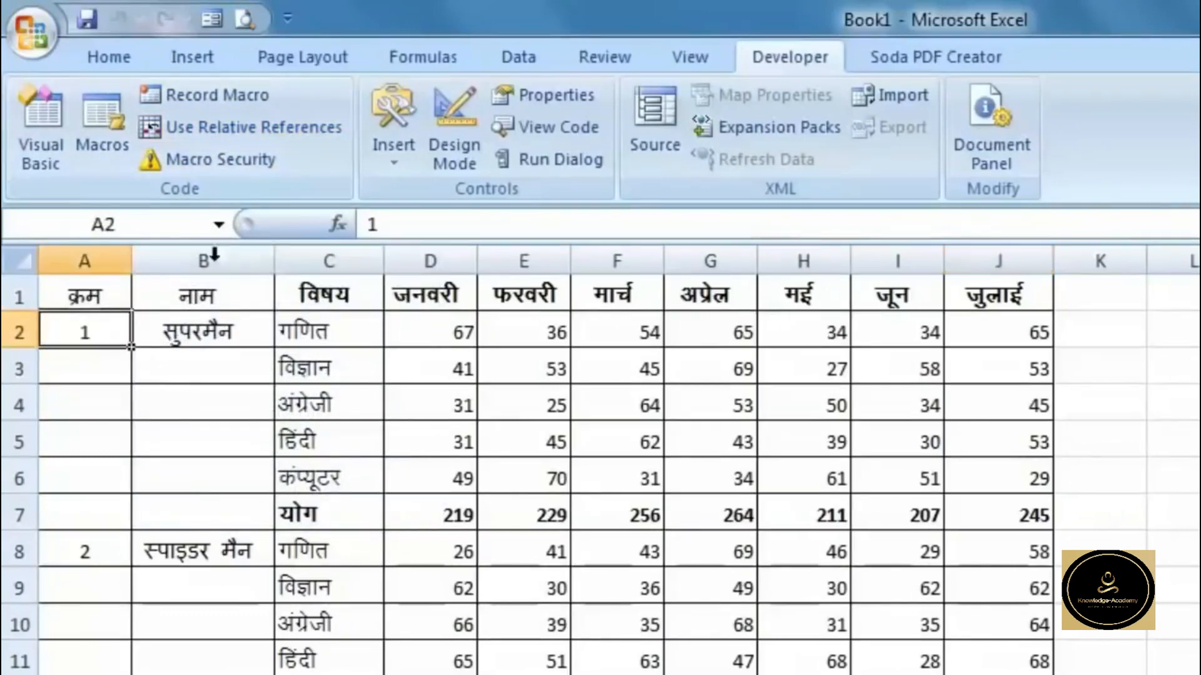
click(87, 295)
click(264, 103)
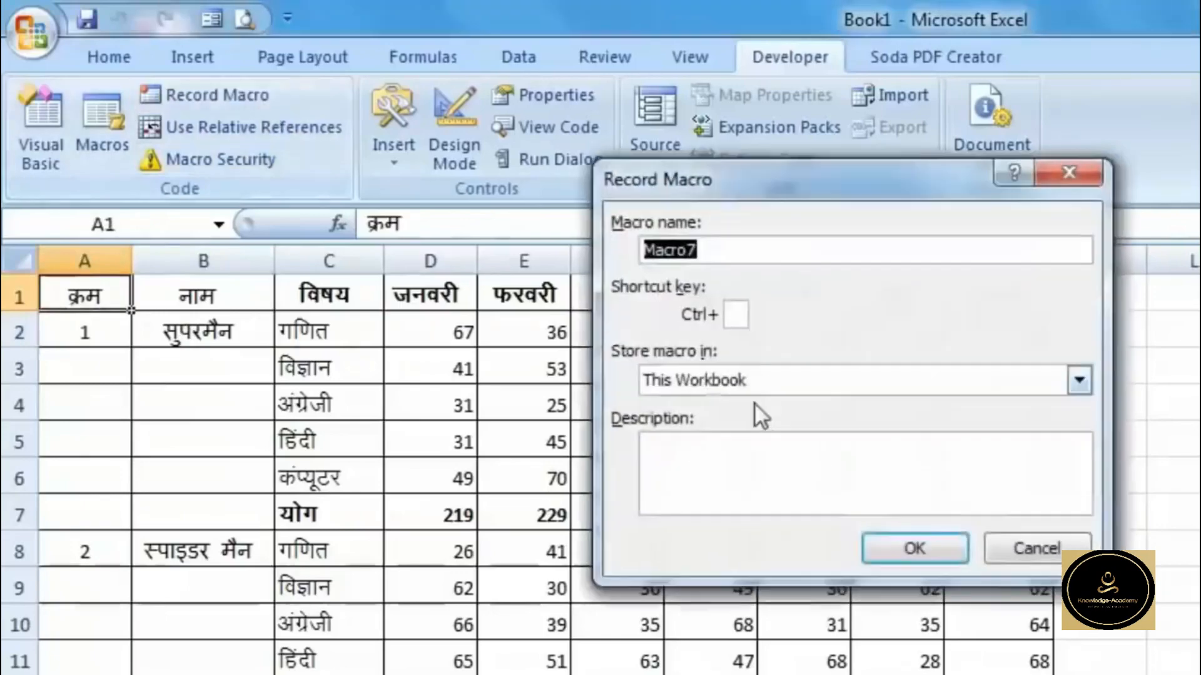
click(915, 549)
Insert a blank row above row 5 and stop recording the macro
click(20, 441)
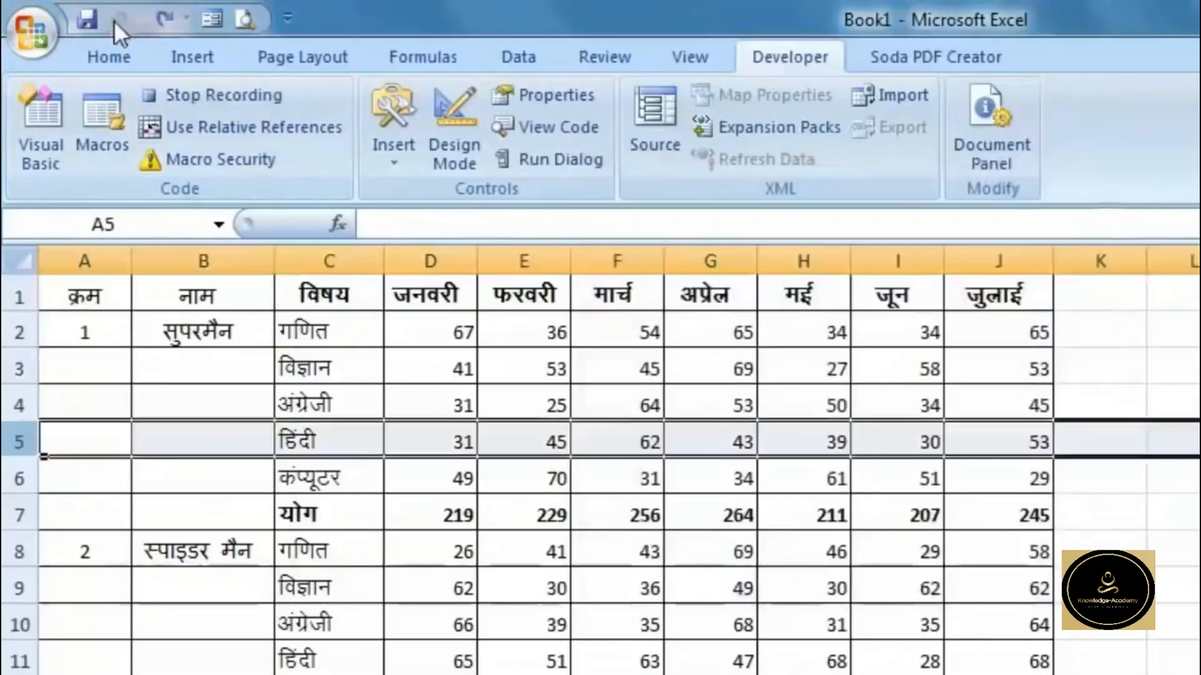
right_click(21, 438)
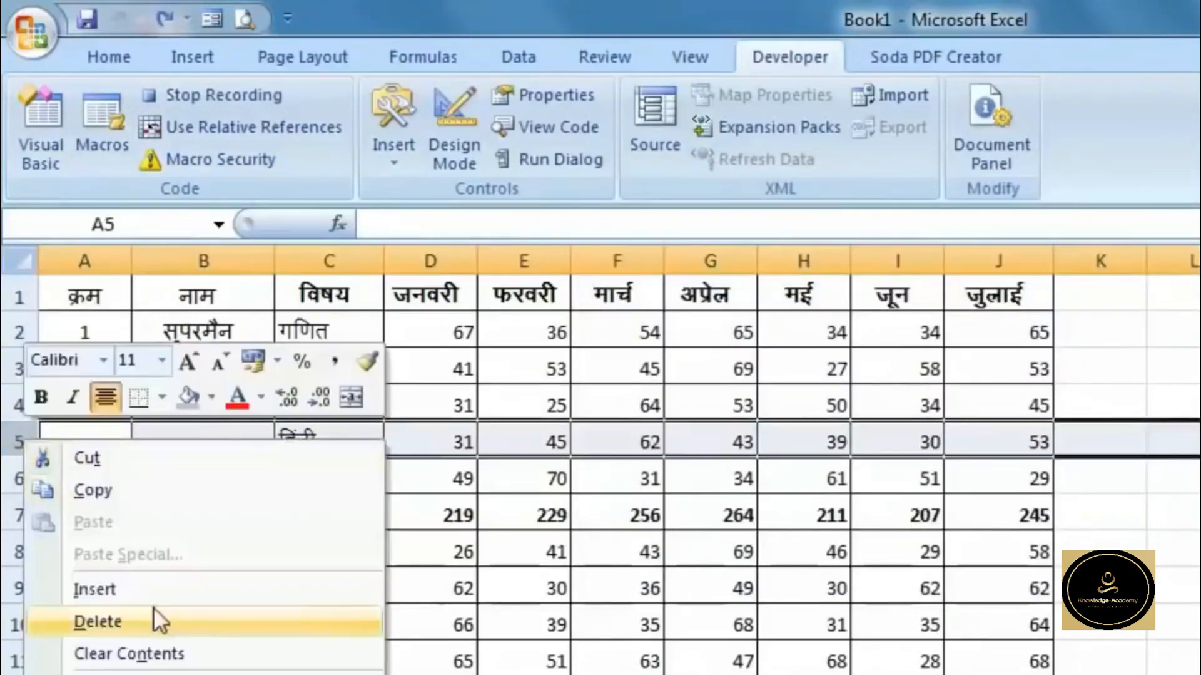
click(155, 589)
click(213, 95)
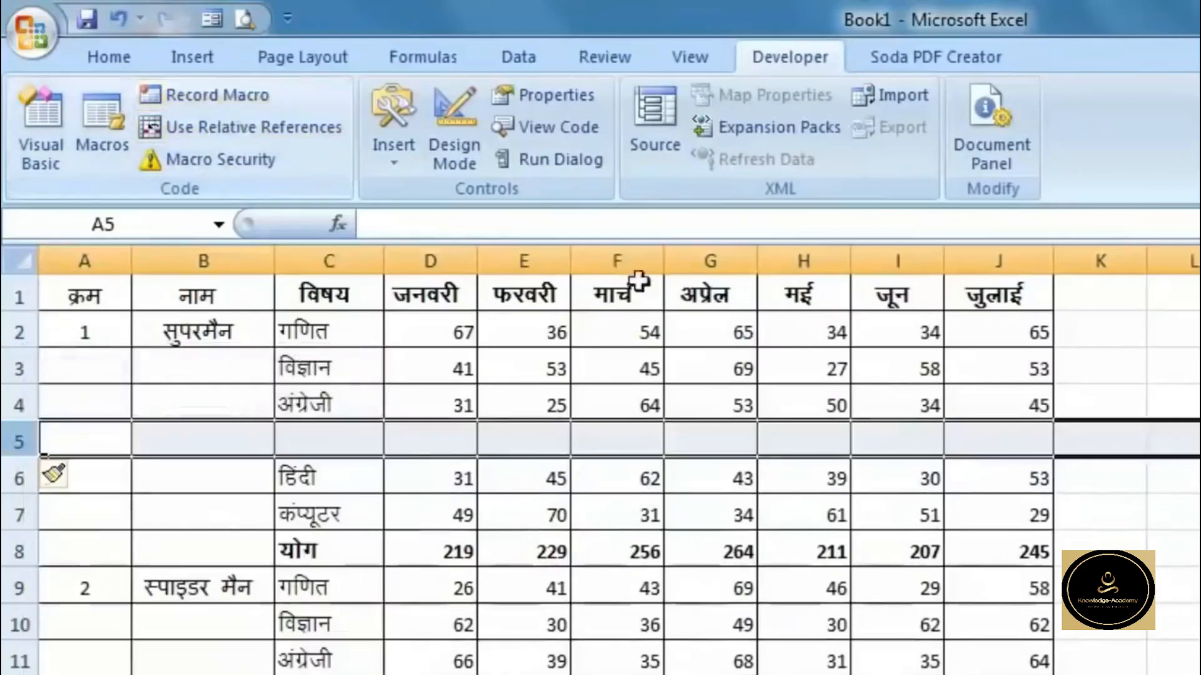
Run Macro7 with cell A9 selected to test the macro recorded without relative references
click(236, 388)
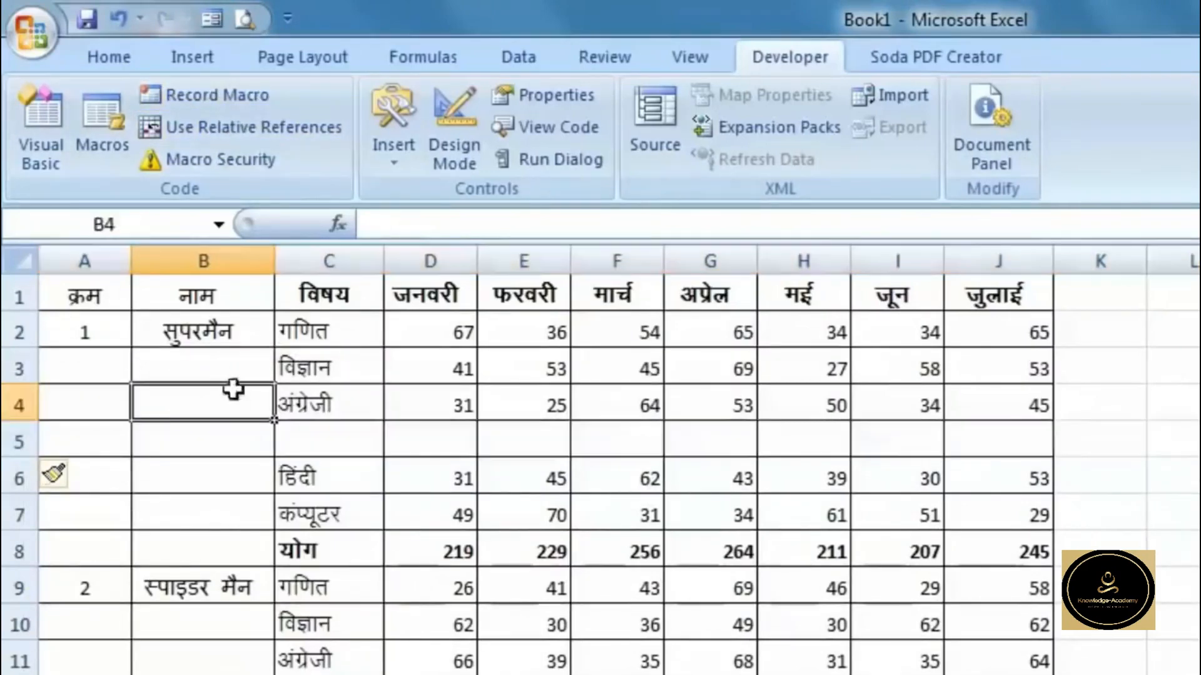
click(87, 586)
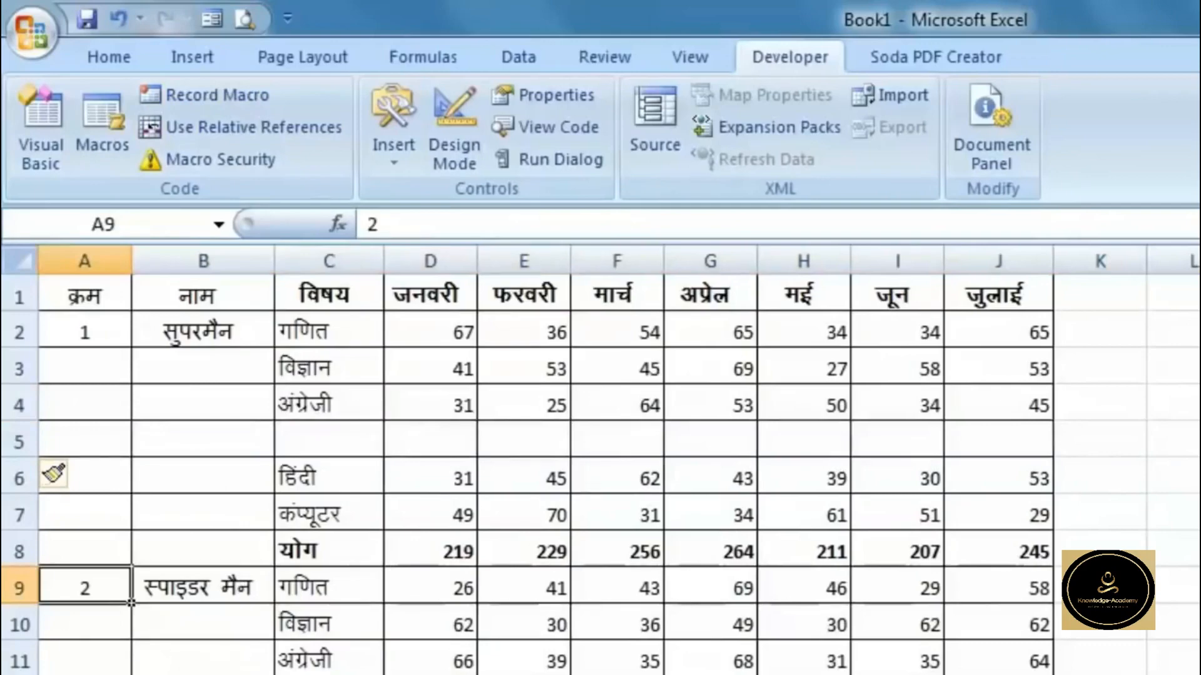
click(219, 95)
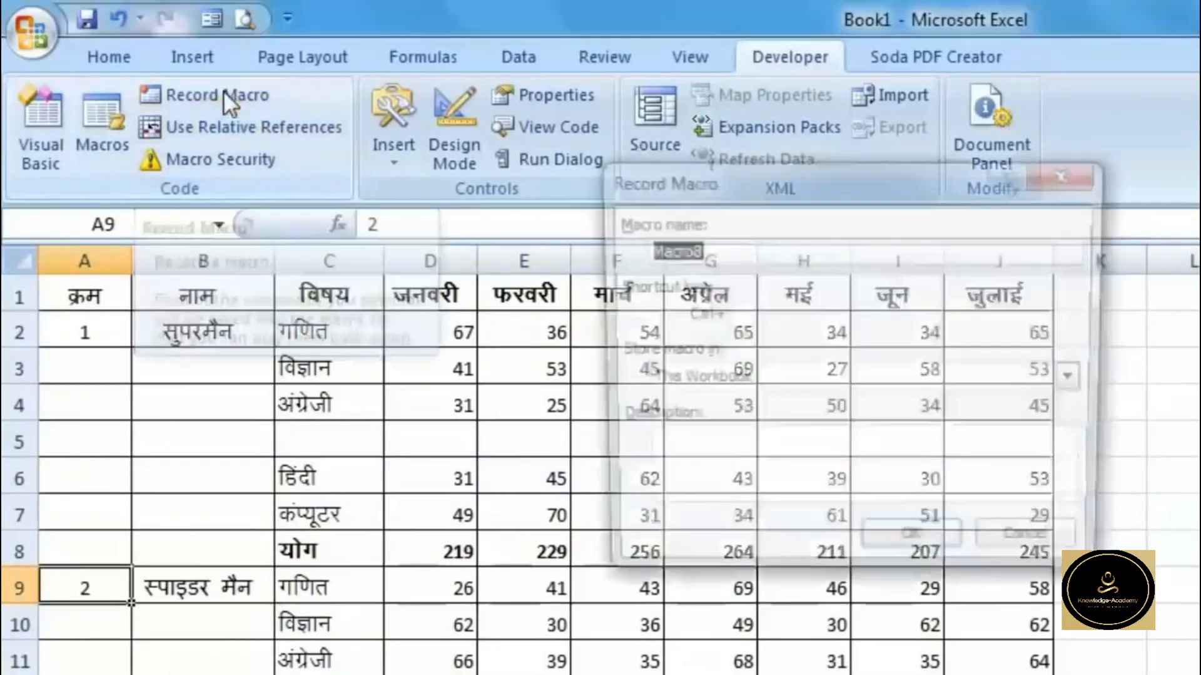
click(1084, 178)
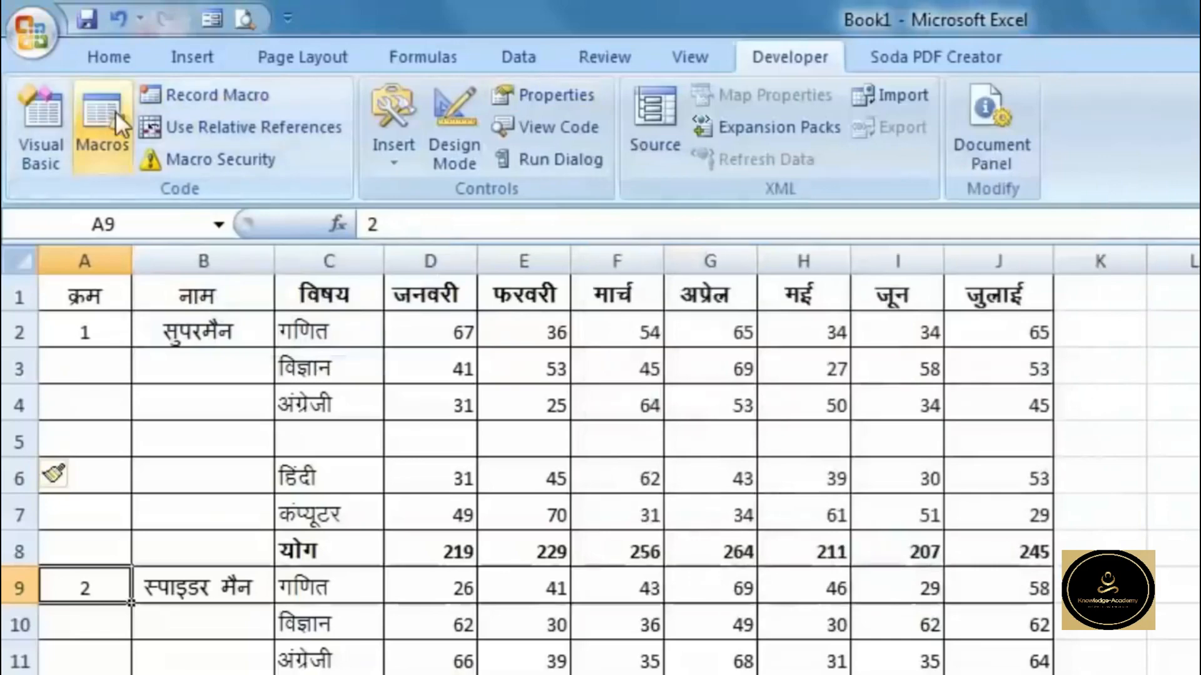
click(115, 112)
click(665, 281)
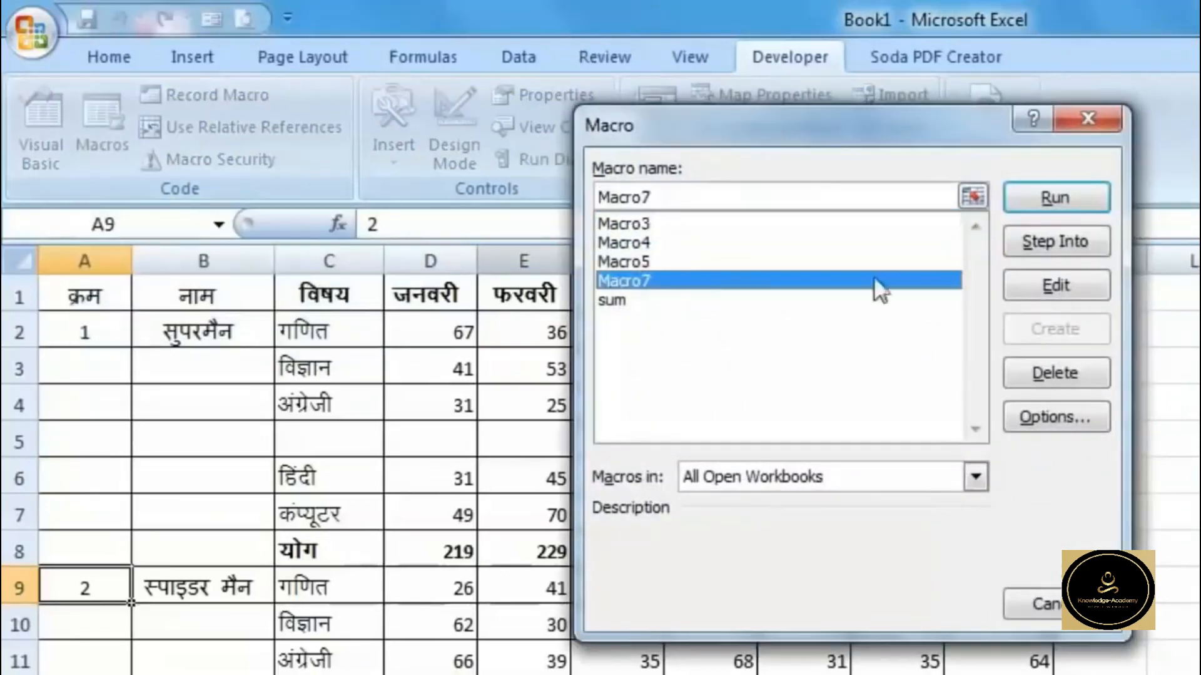
click(1091, 194)
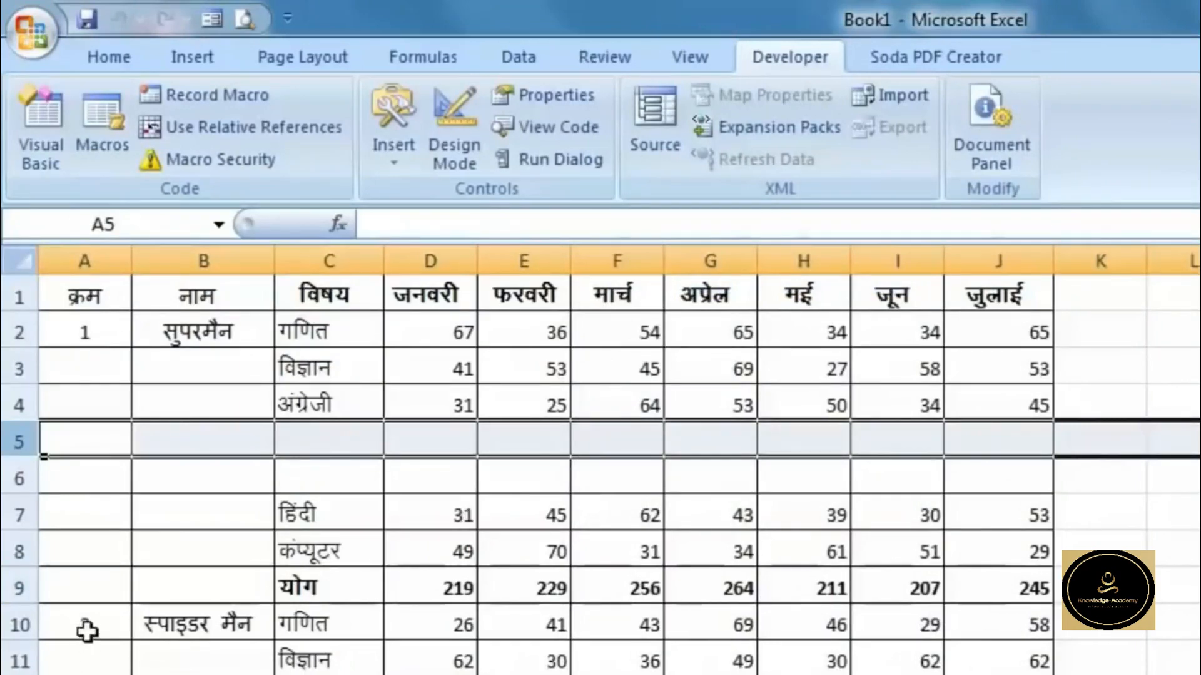
click(82, 629)
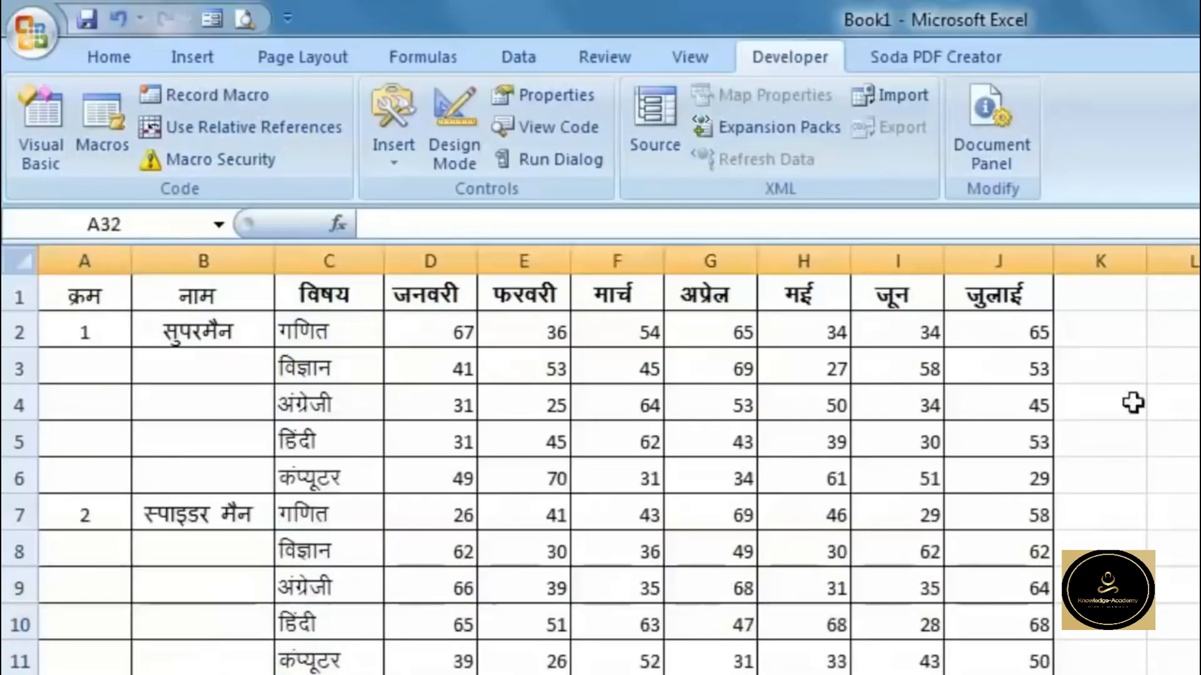
Add a form-control button beside the table over columns K to M, rows 2 to 3, and assign the sum macro to it
click(1137, 403)
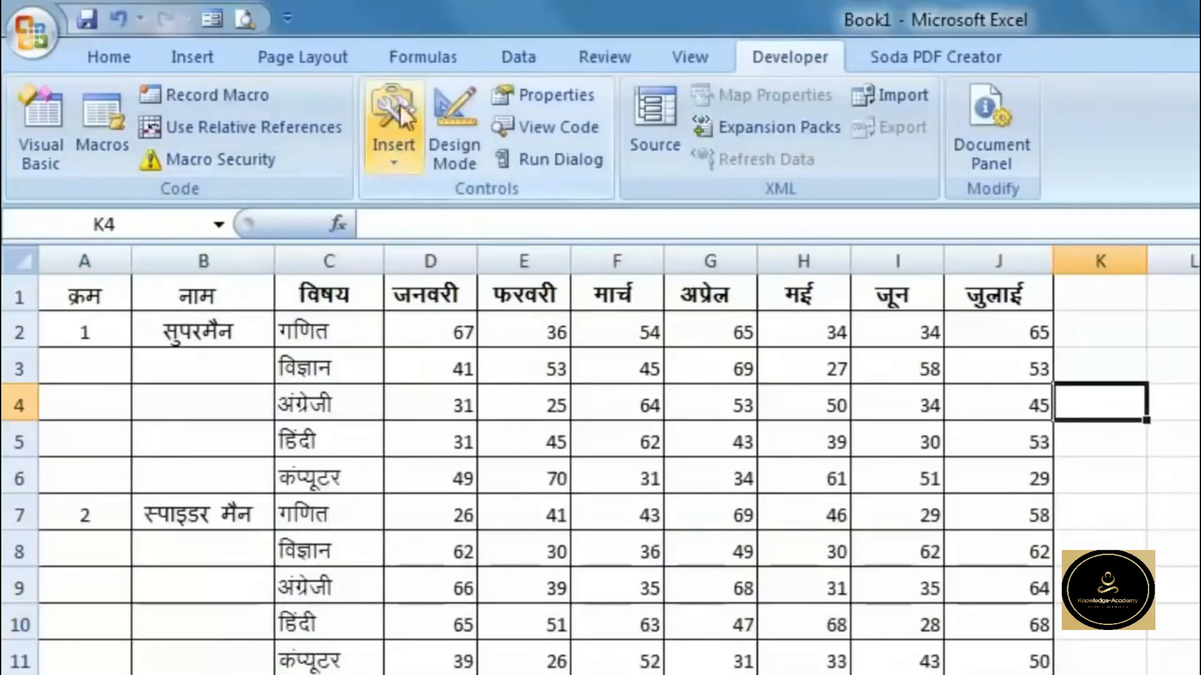
click(400, 155)
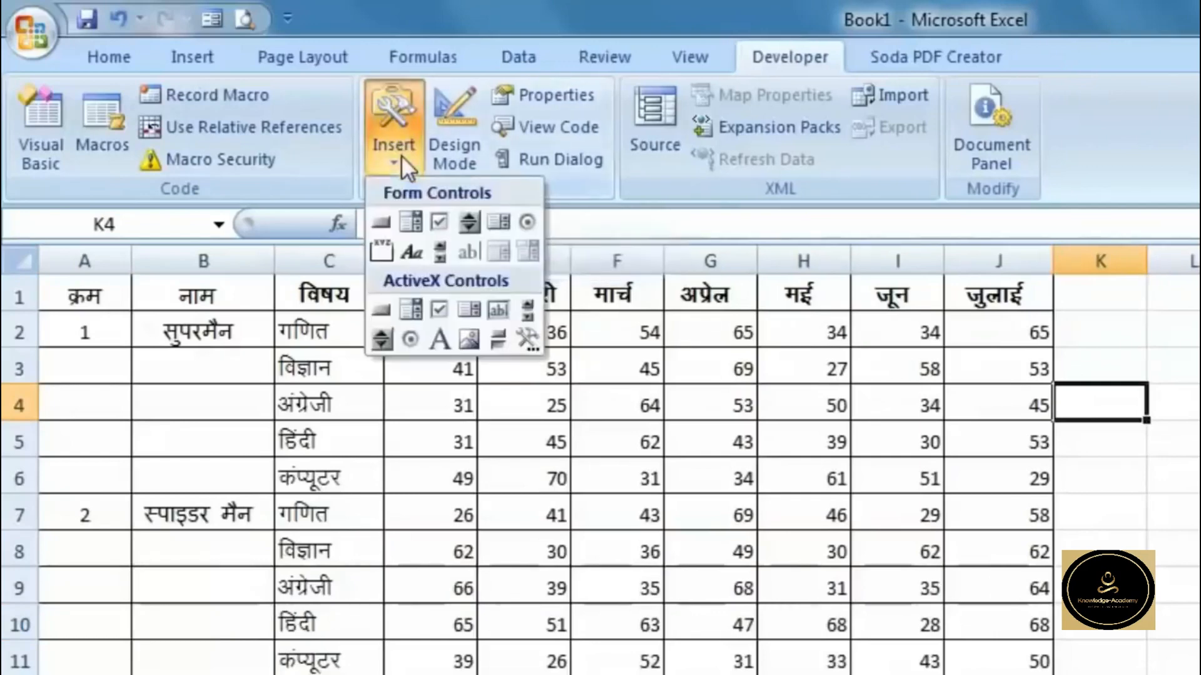
click(385, 223)
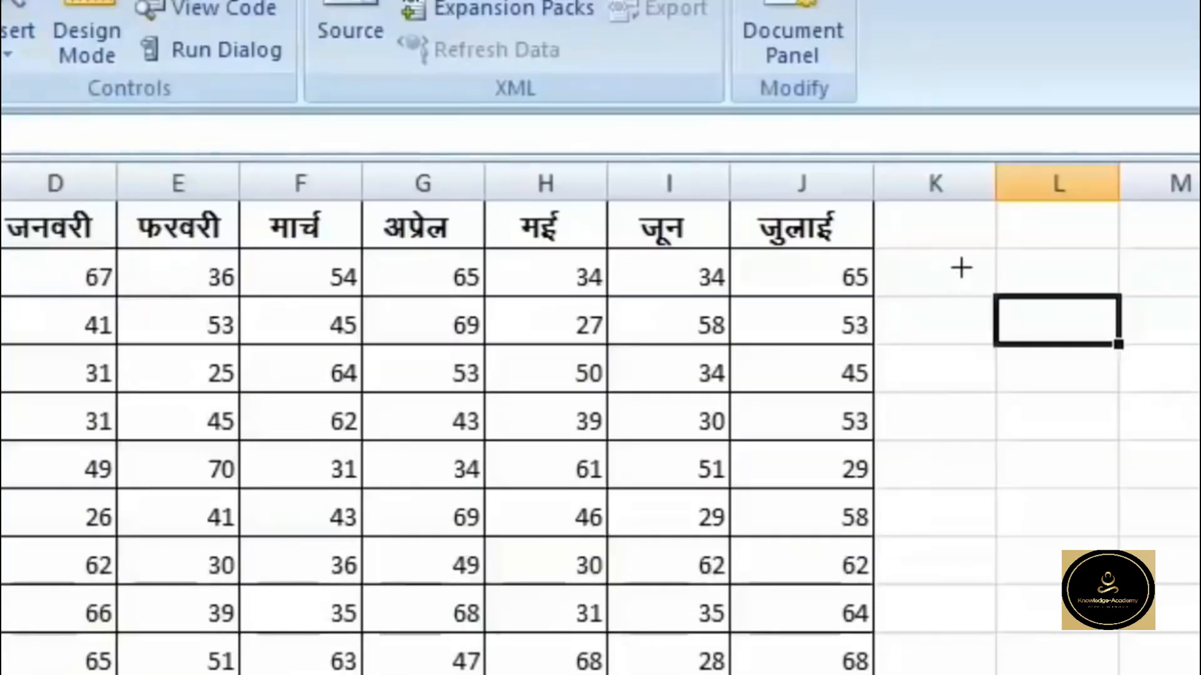
drag(980, 257, 1192, 341)
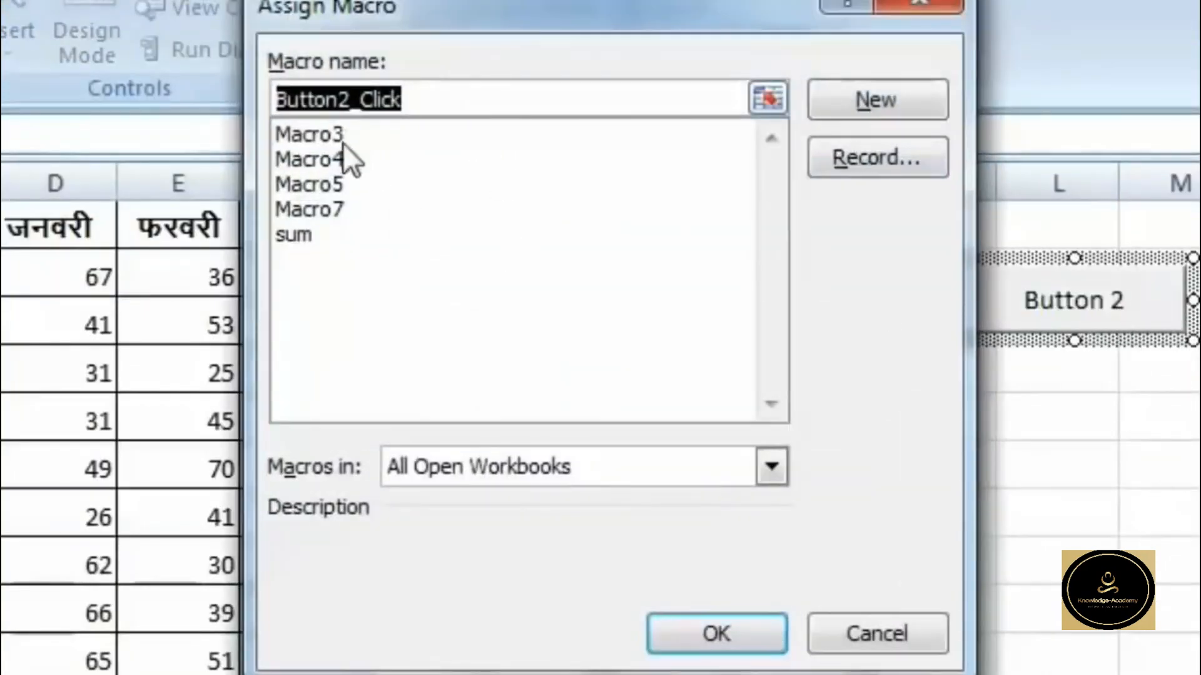
click(307, 233)
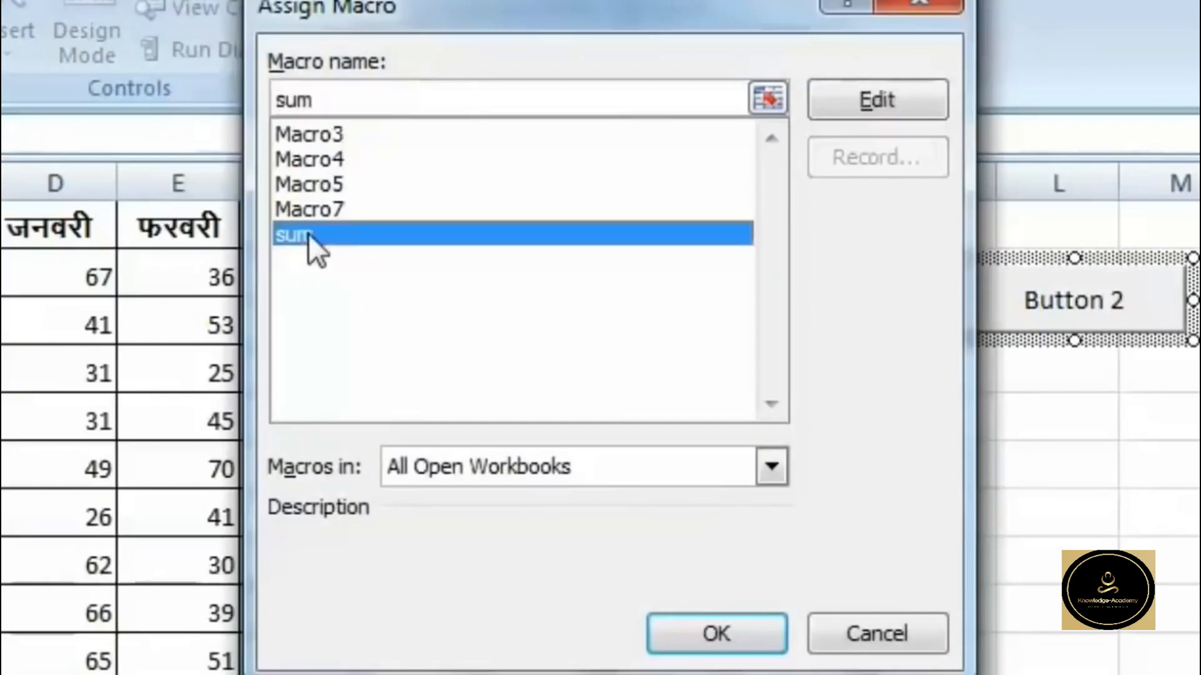
click(720, 634)
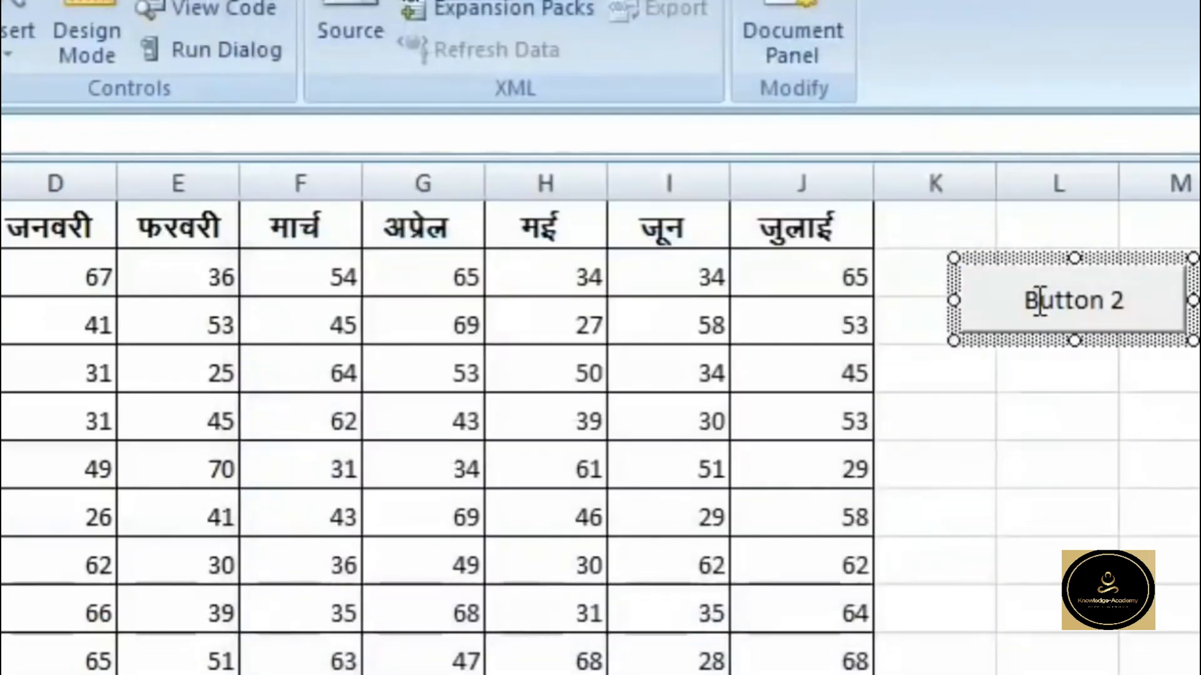
click(1083, 460)
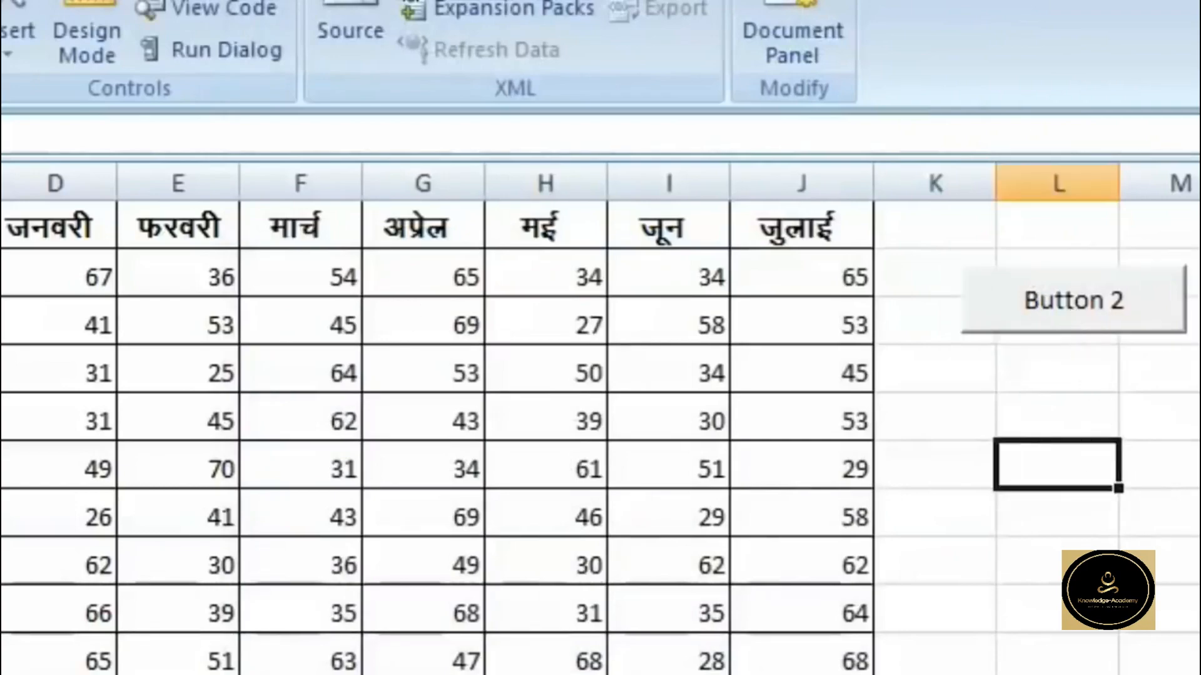
Run the sum macro with the new button from A2, A8 and A14 to add total rows for the first three names
click(89, 249)
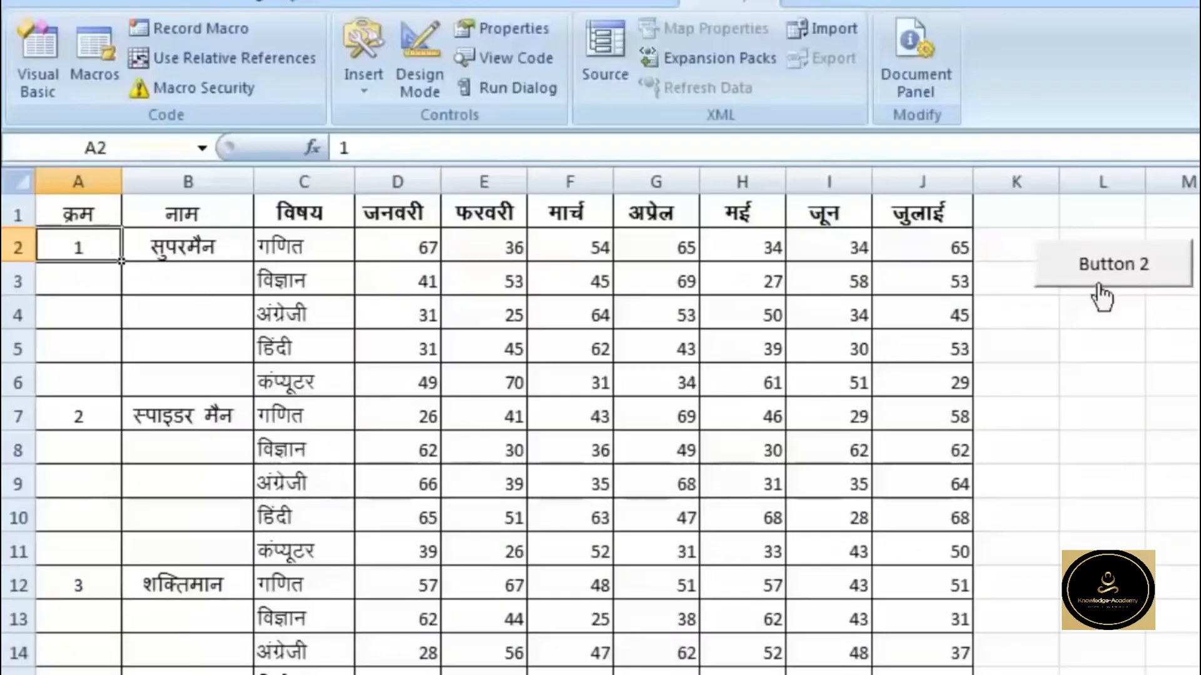
click(1119, 288)
click(66, 452)
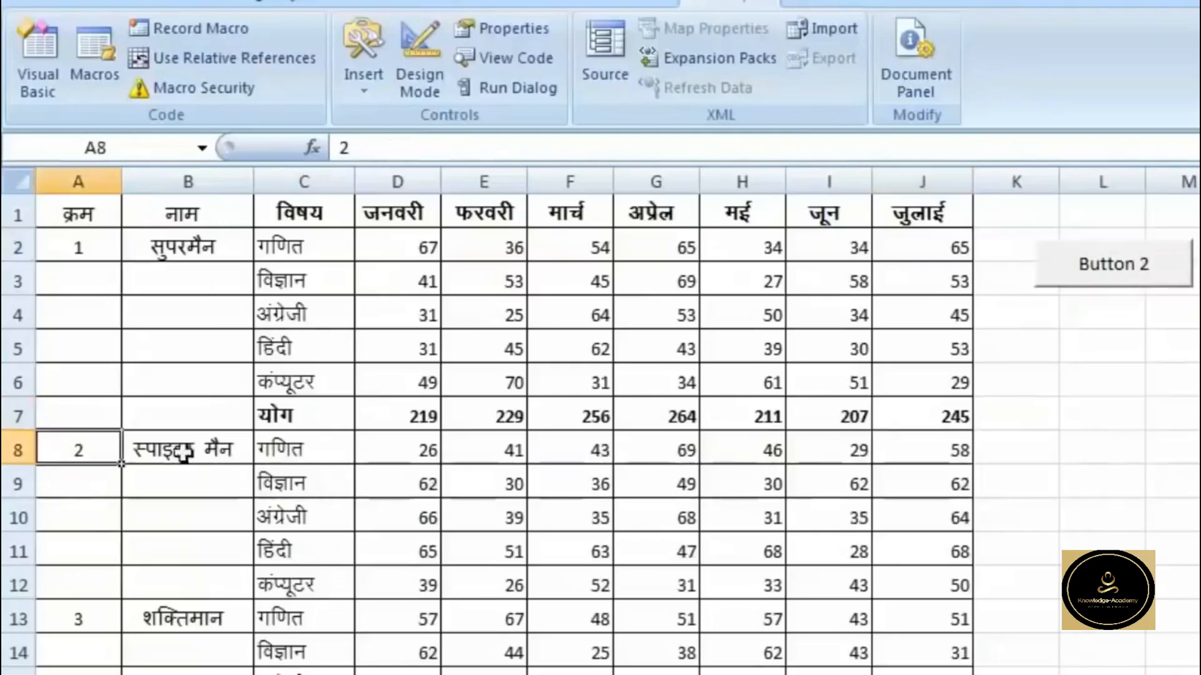
click(1135, 268)
scroll(174, 638, down, 2)
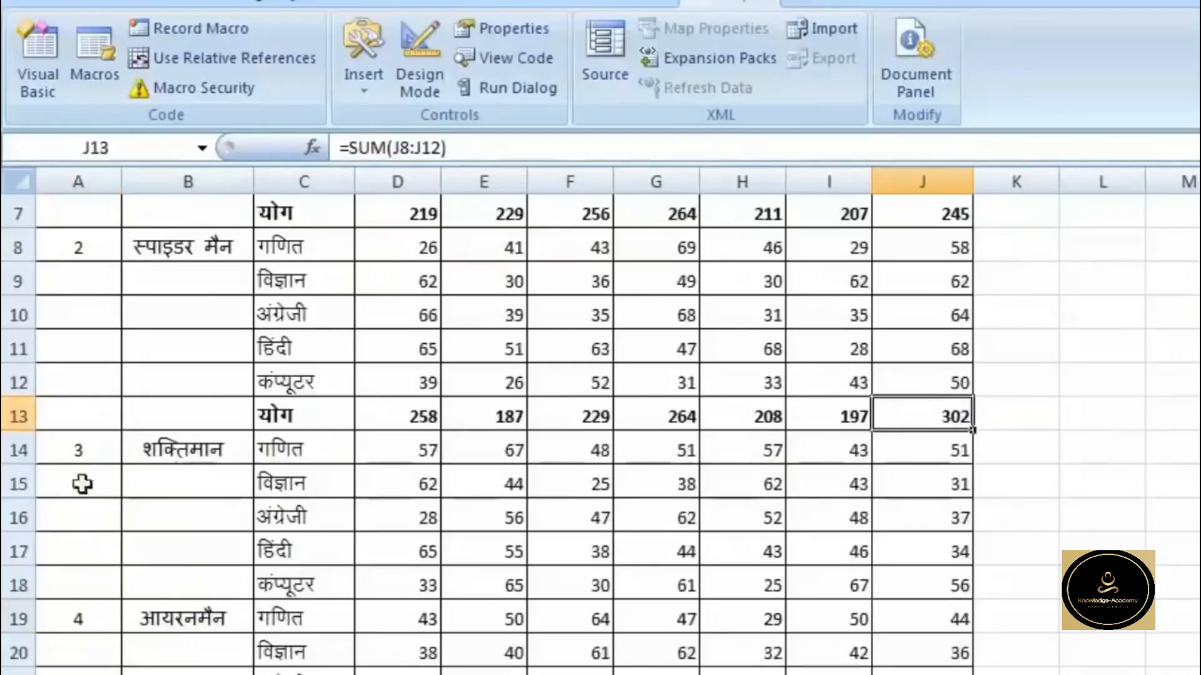
click(75, 449)
scroll(912, 471, up, 2)
click(1110, 283)
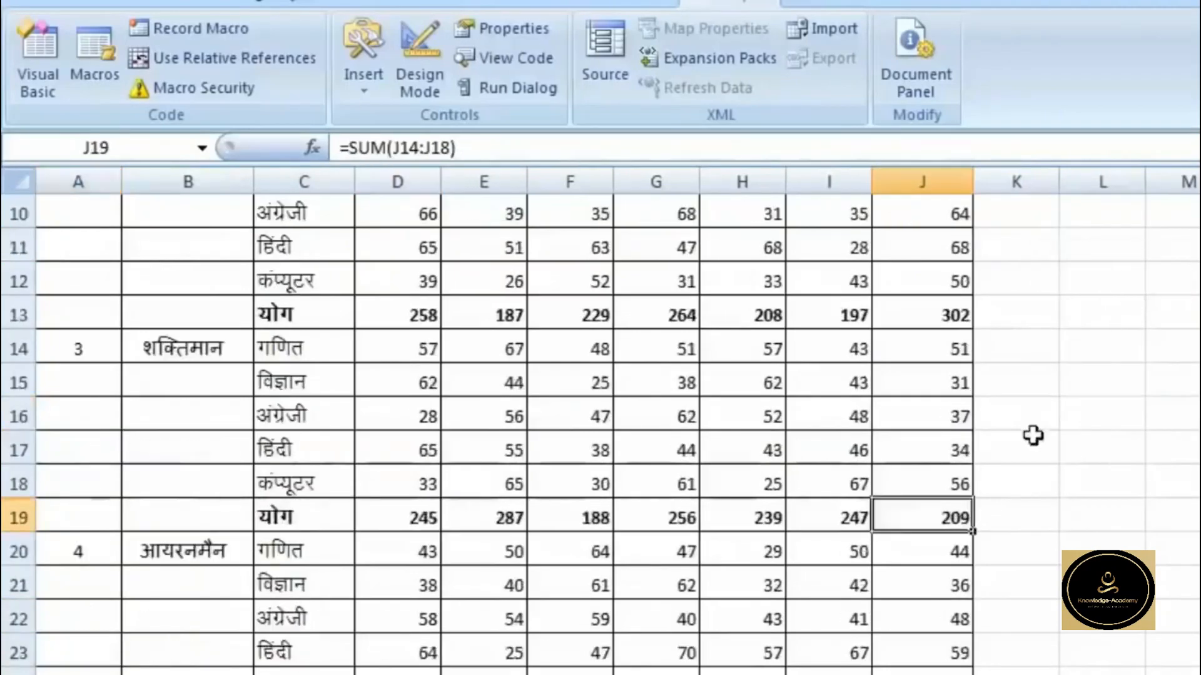
scroll(894, 543, up, 3)
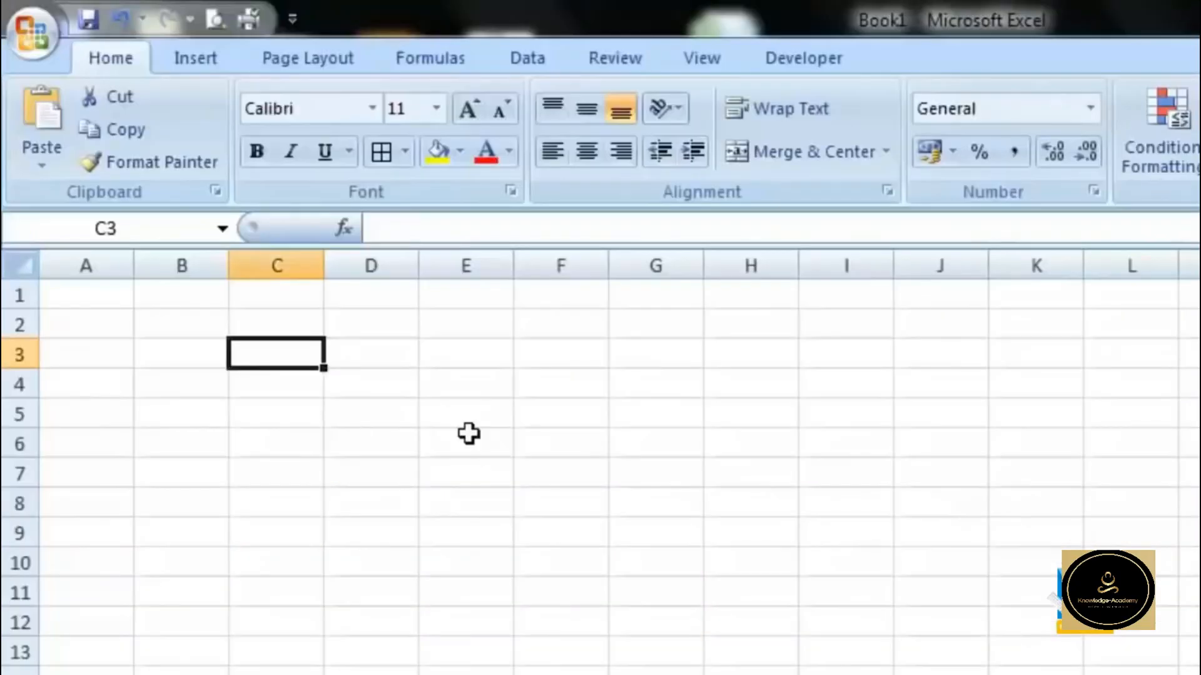
Move the active cell along row 3 from C3 to J3 in the blank sheet
key(Right)
key(Right)
key(Right)
key(Right)
key(Right)
key(Right)
key(Right)
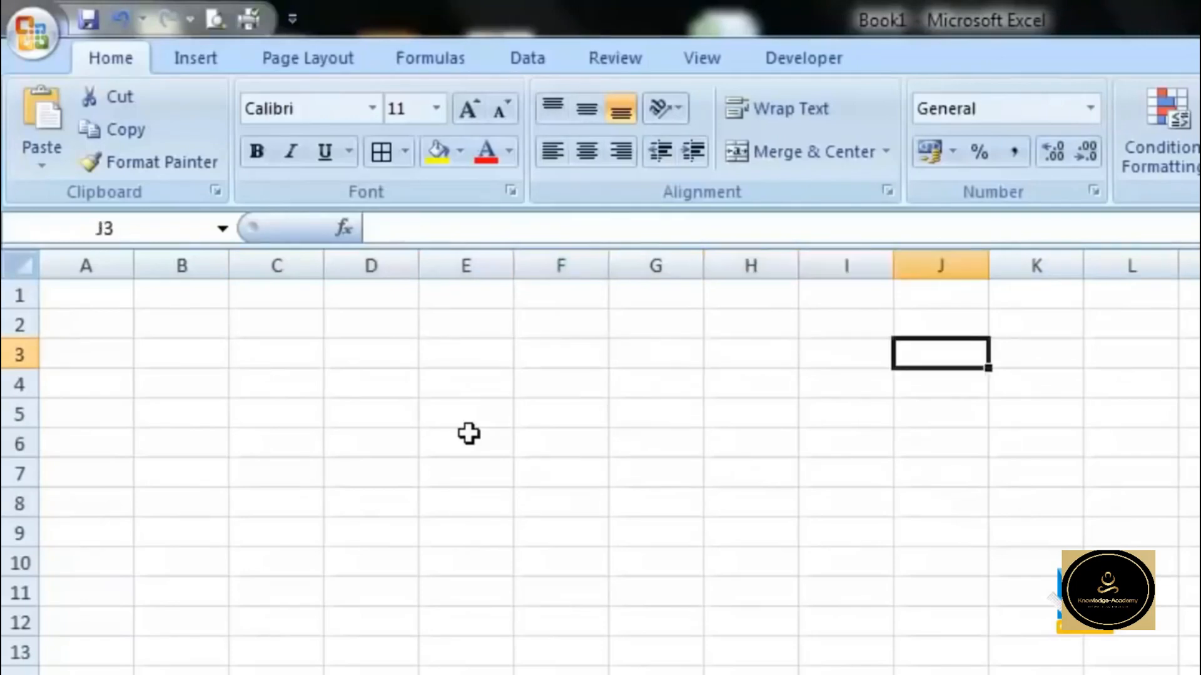
Return to C4 from the end of the row and enter 25, 25, 252 and 252 down cells C4 to C7
key(Return)
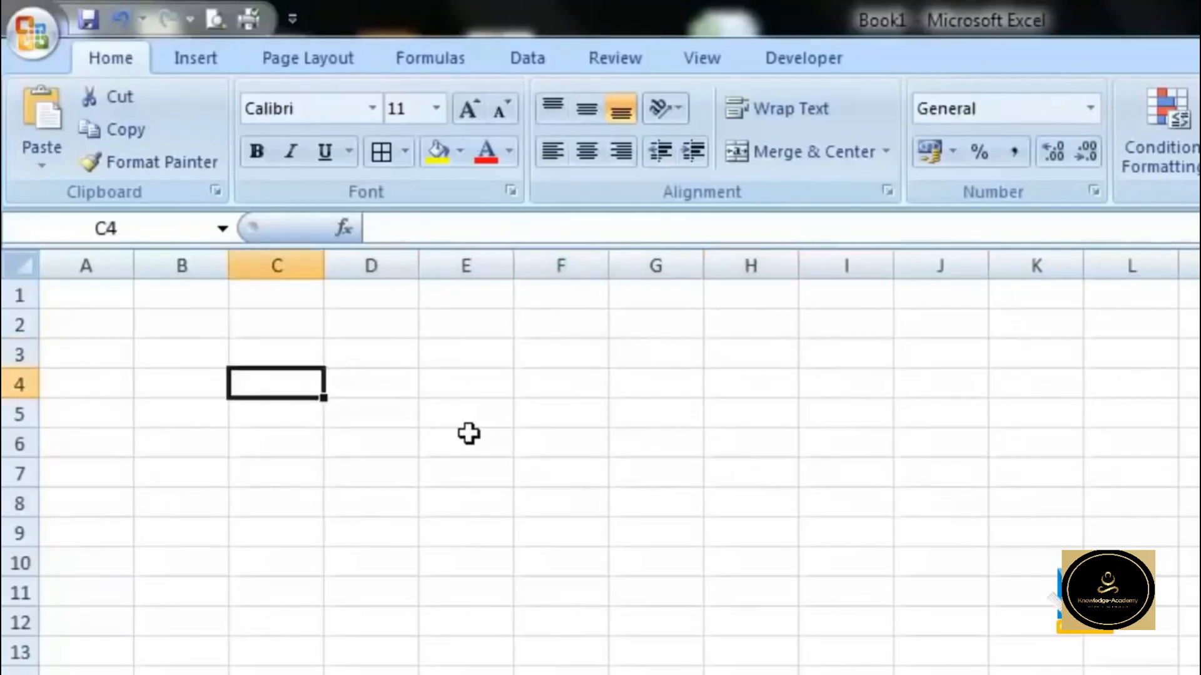
text(25)
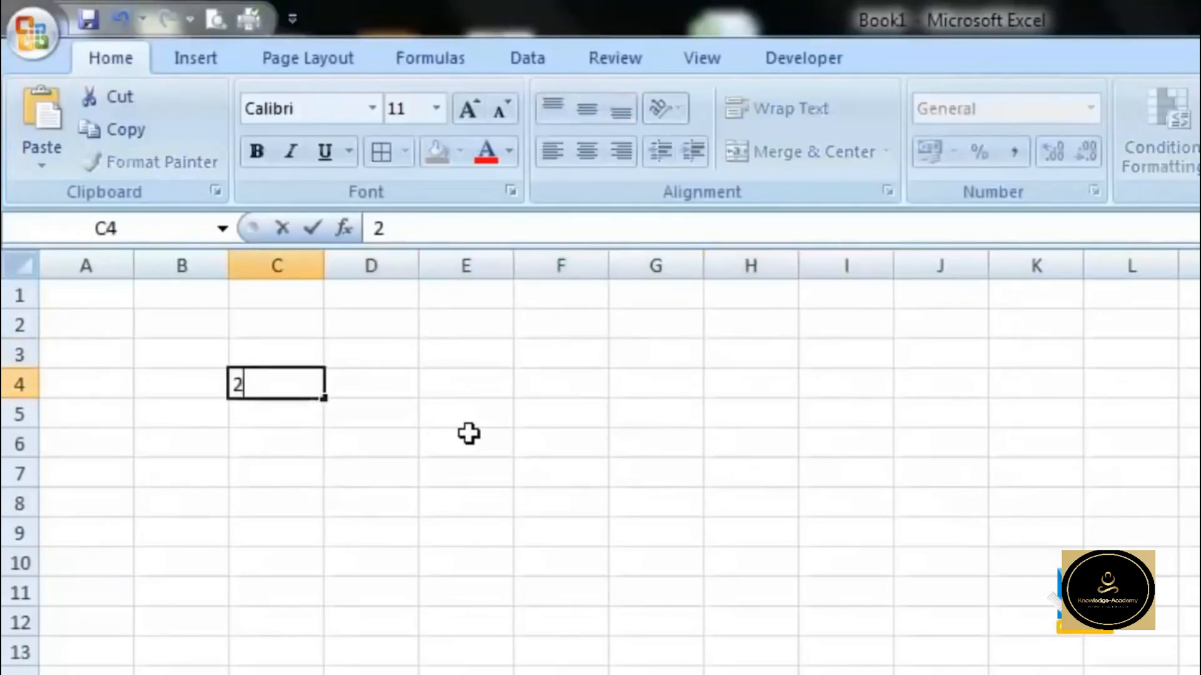
key(Return)
text(25)
key(Return)
text(252)
key(Return)
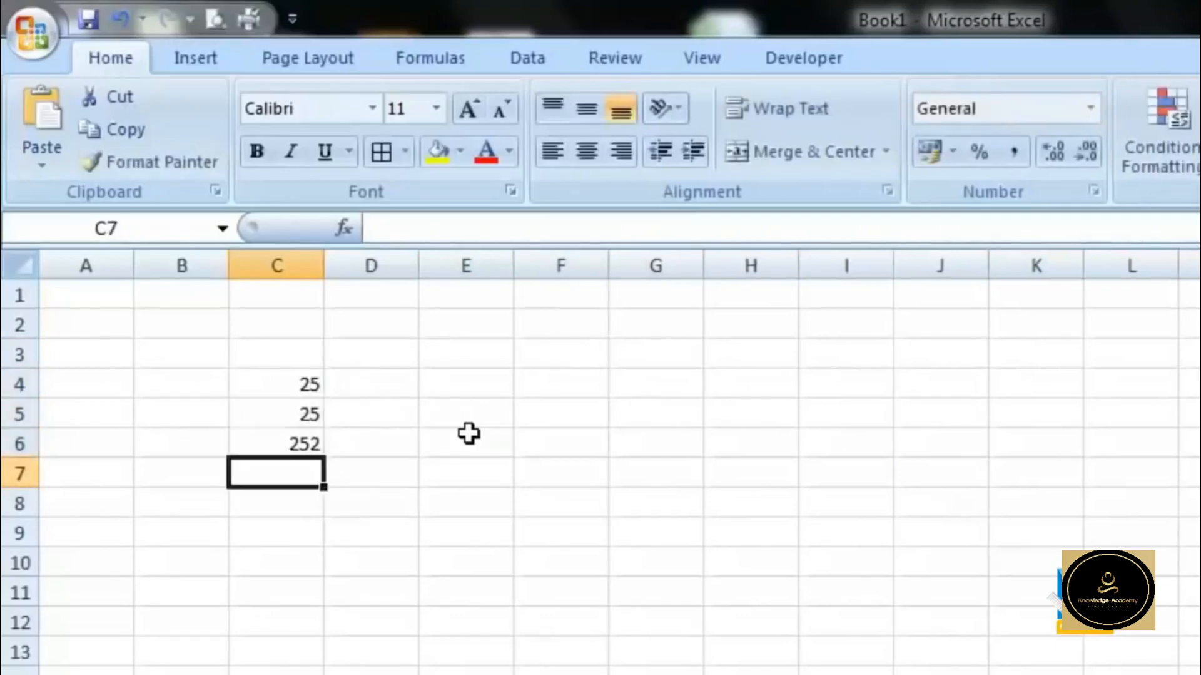
text(252)
key(Return)
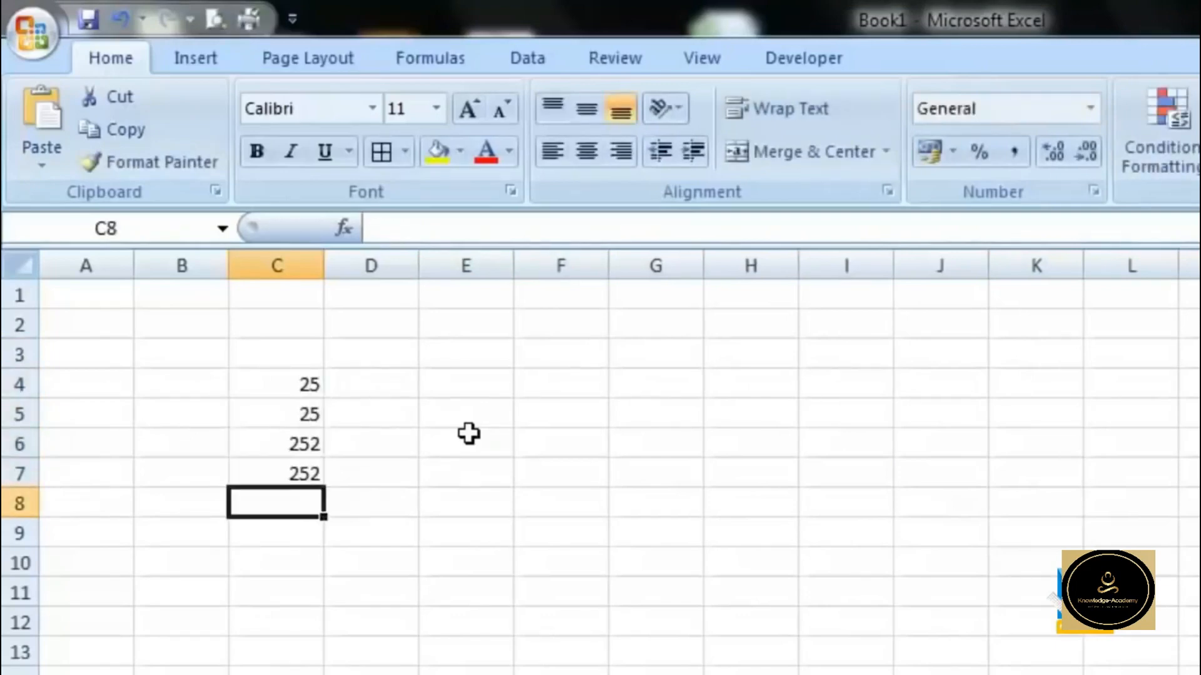
Set the advanced editing option so the selection moves Right after Enter, and apply the Excel options
click(51, 33)
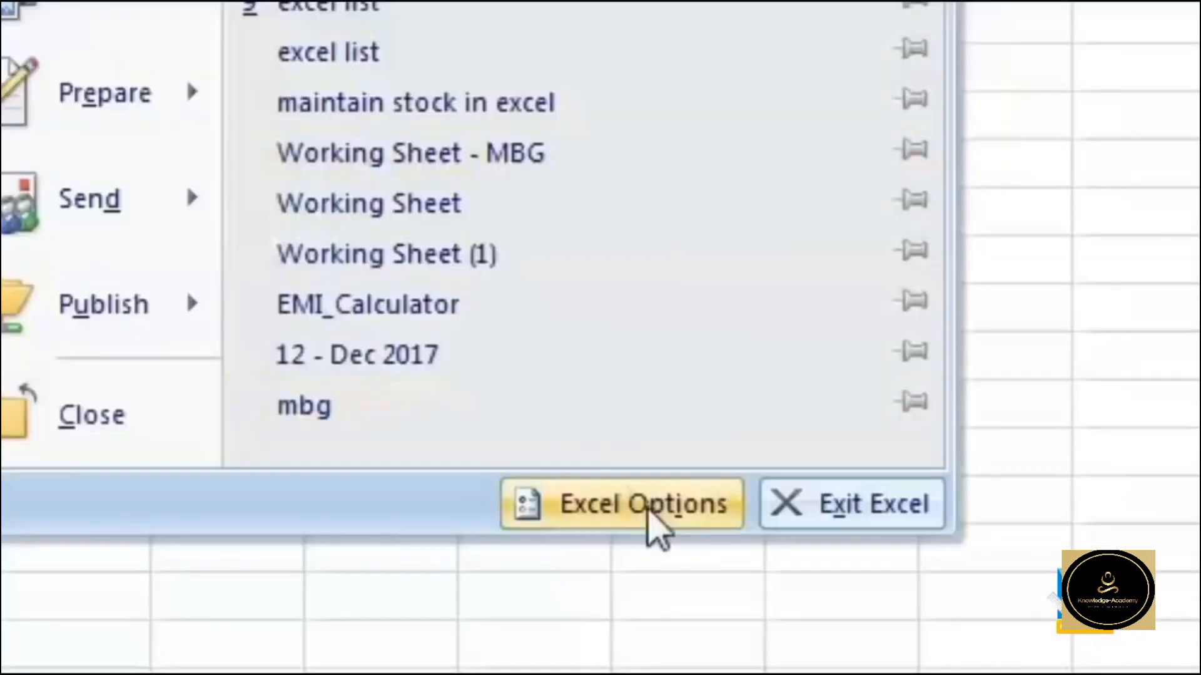
click(396, 671)
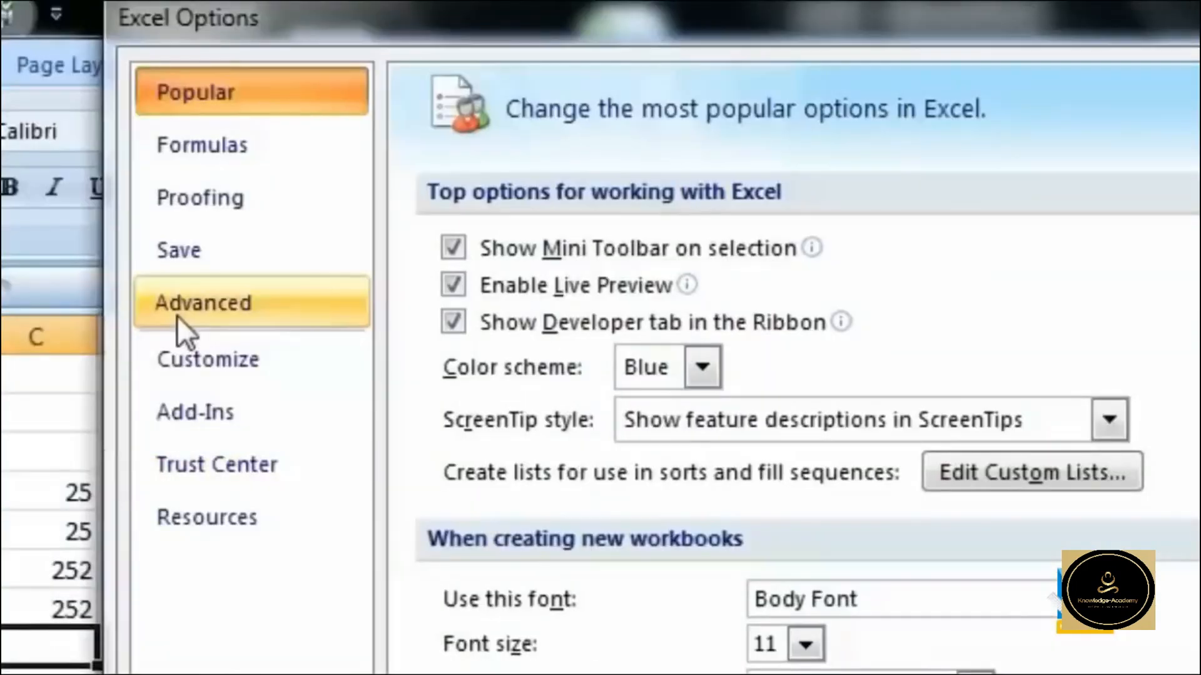
click(178, 313)
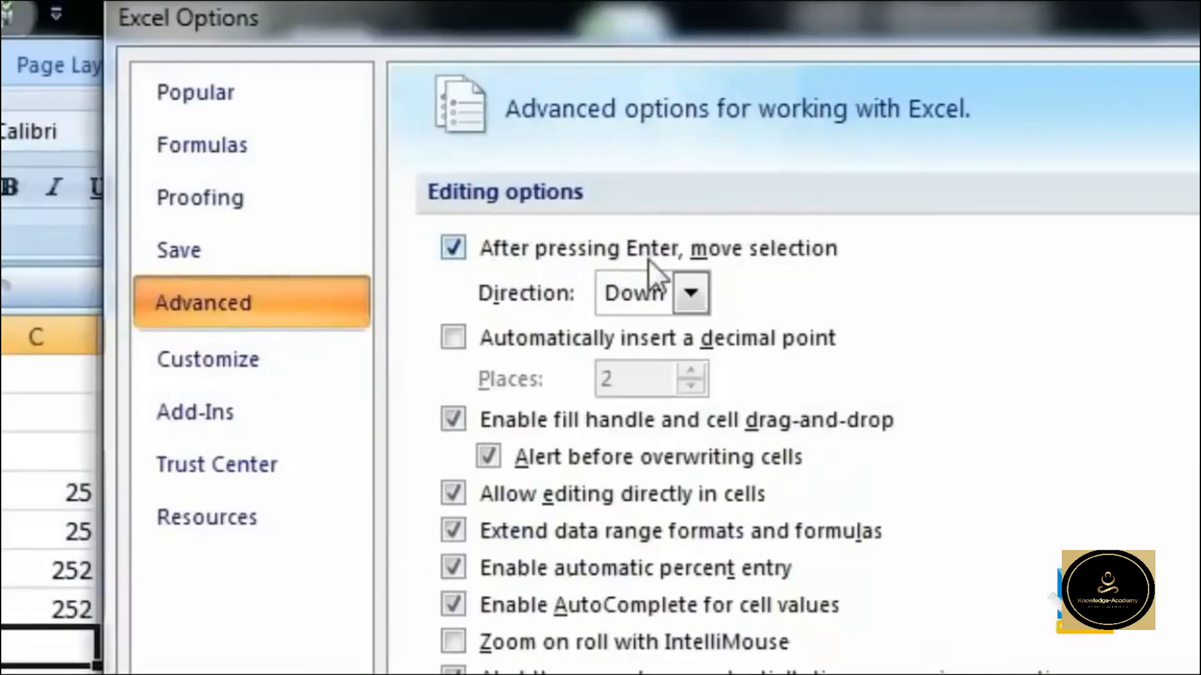
click(694, 291)
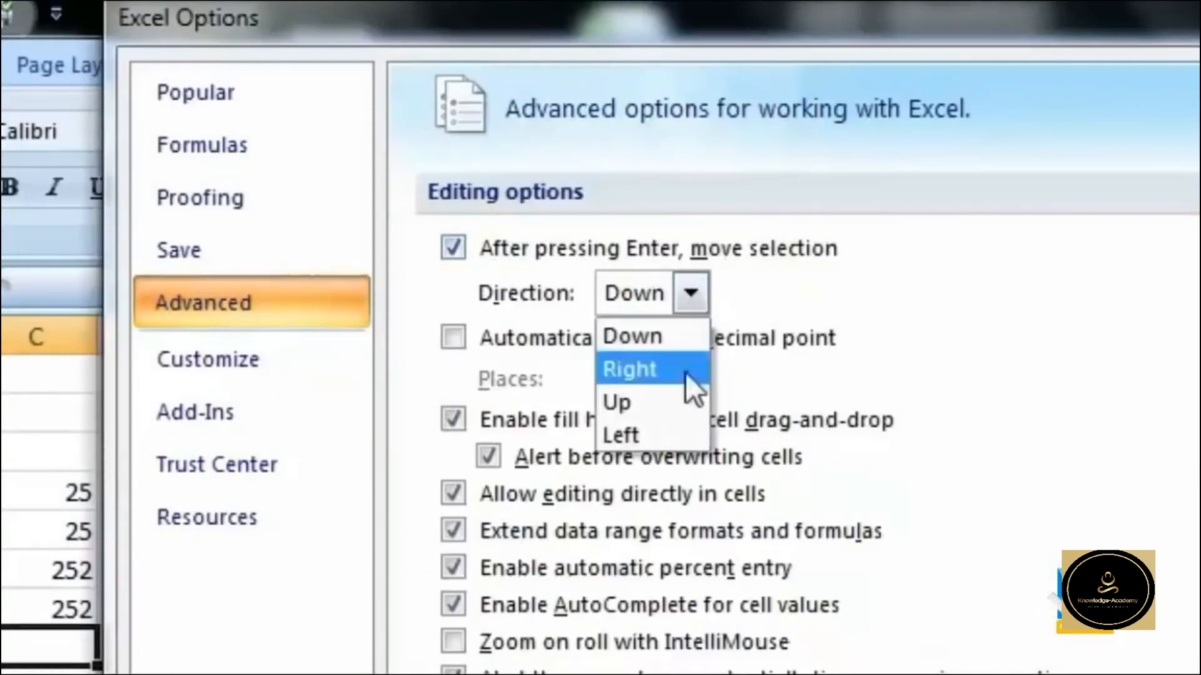
click(668, 375)
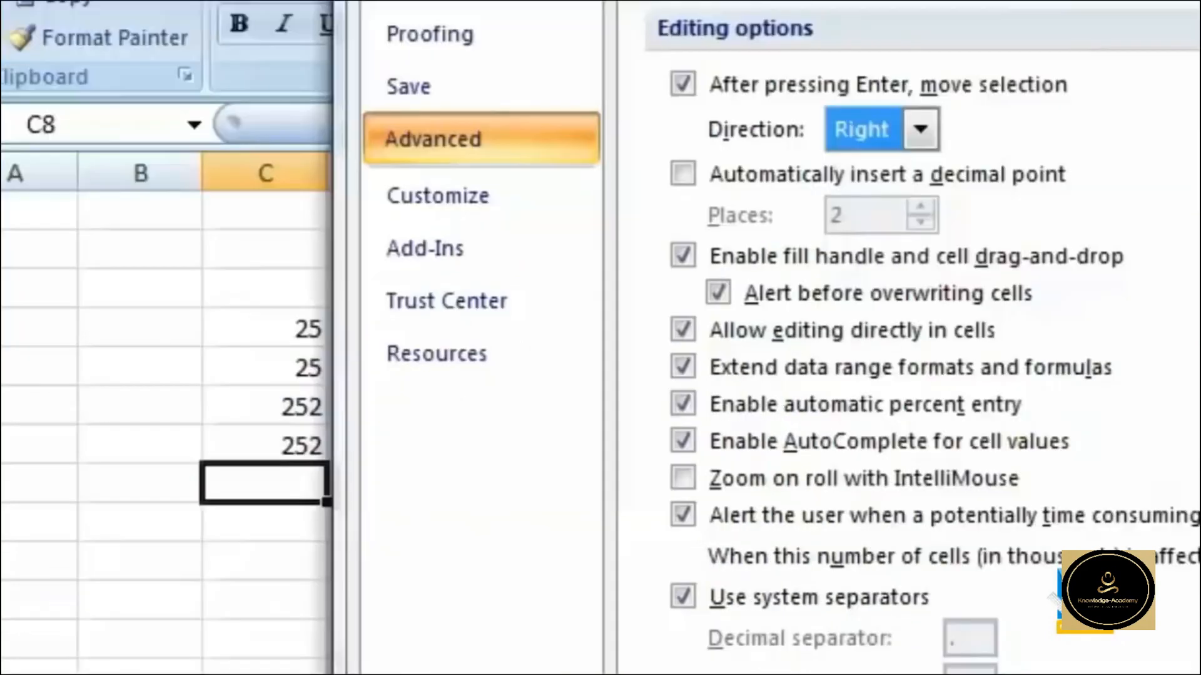
key(Return)
Enter 25, 252, 252, 52, 252, 252, 525 and 252 across row 8 from C8 to J8
text(25)
key(Return)
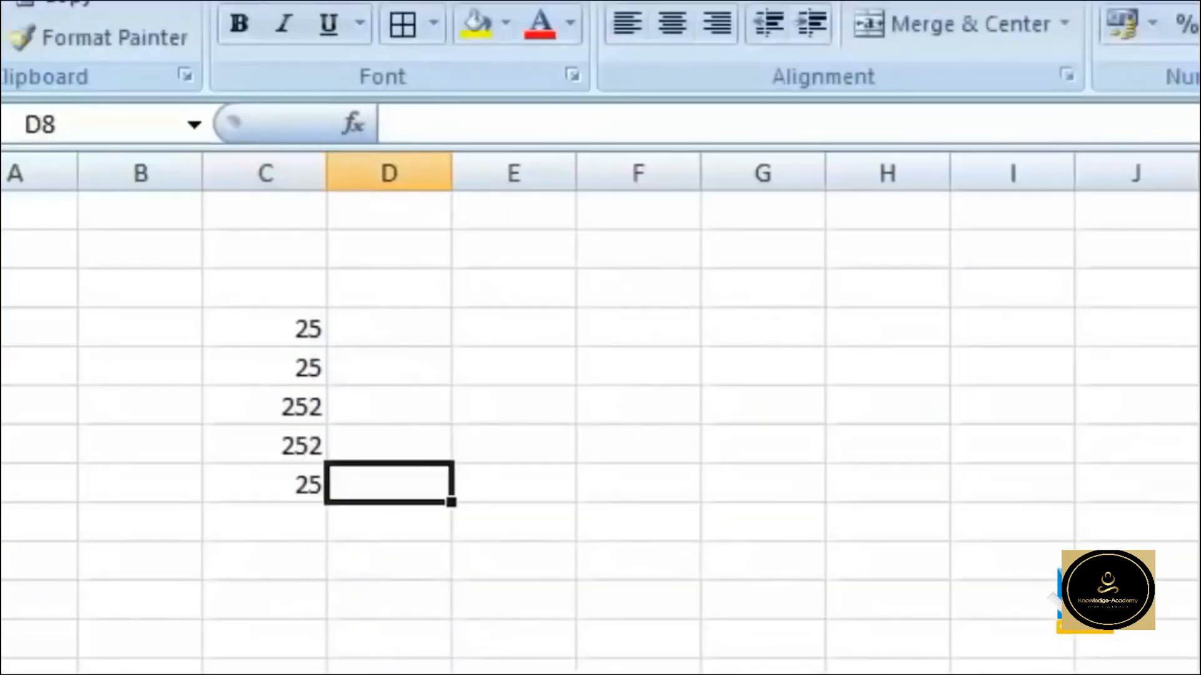
text(252)
key(Return)
text(252)
key(Return)
text(52)
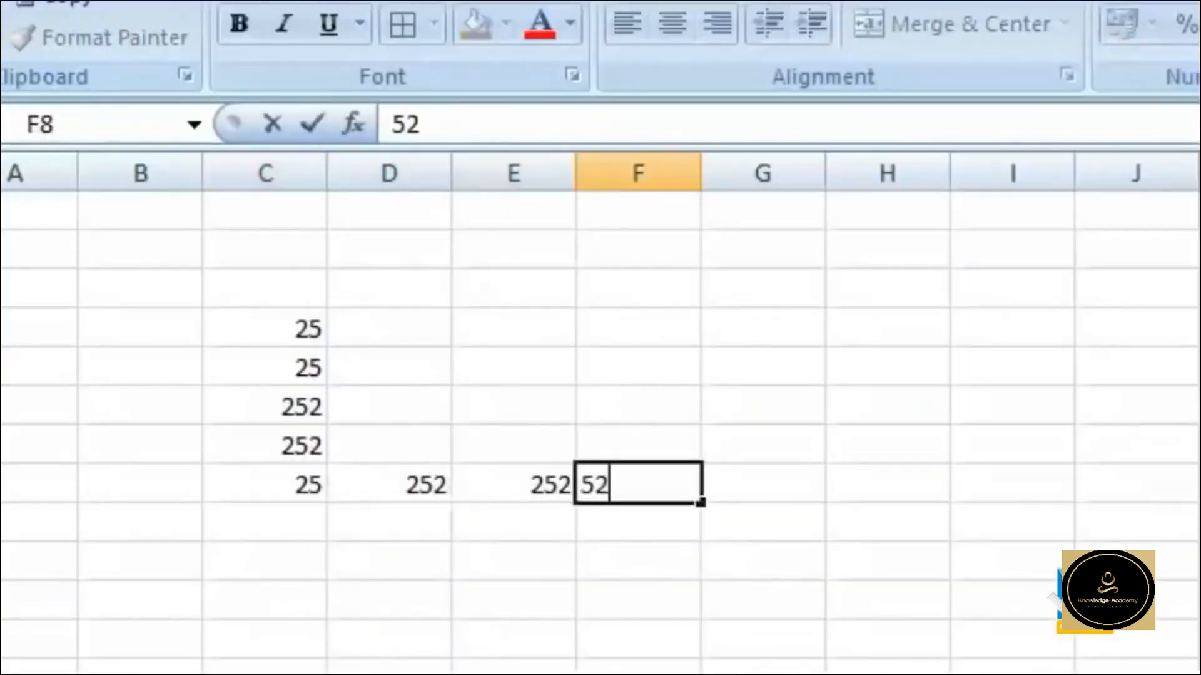
key(Return)
text(252)
key(Return)
text(252)
key(Return)
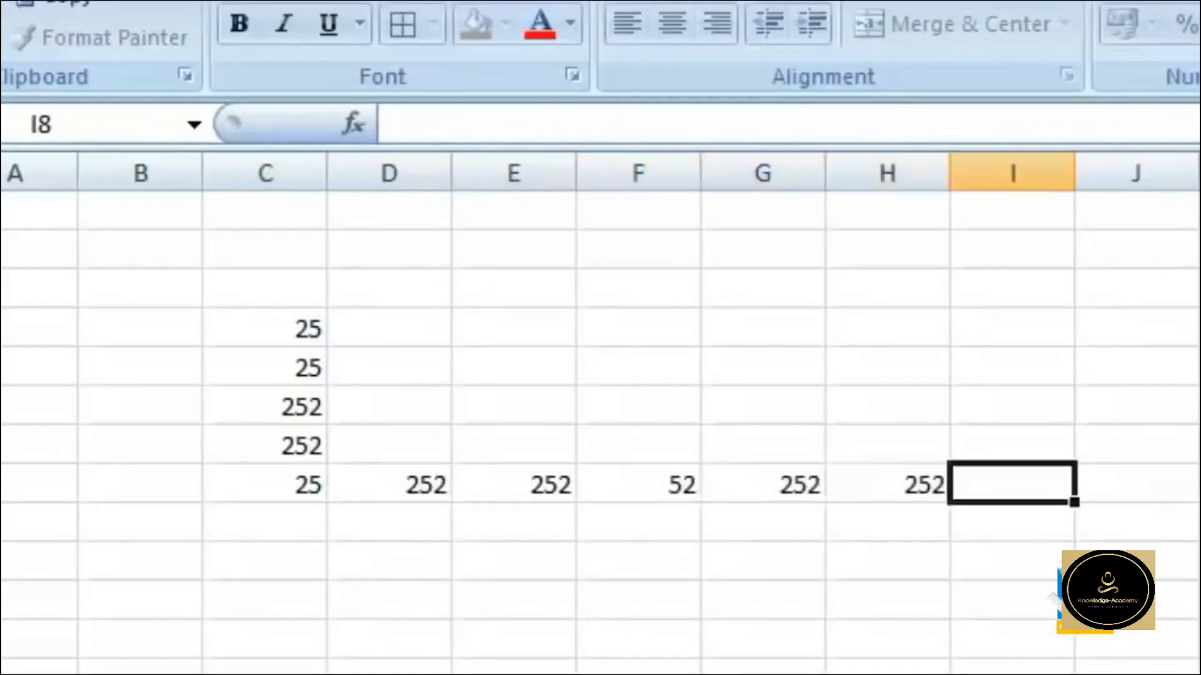
text(525)
key(Return)
text(252)
key(Return)
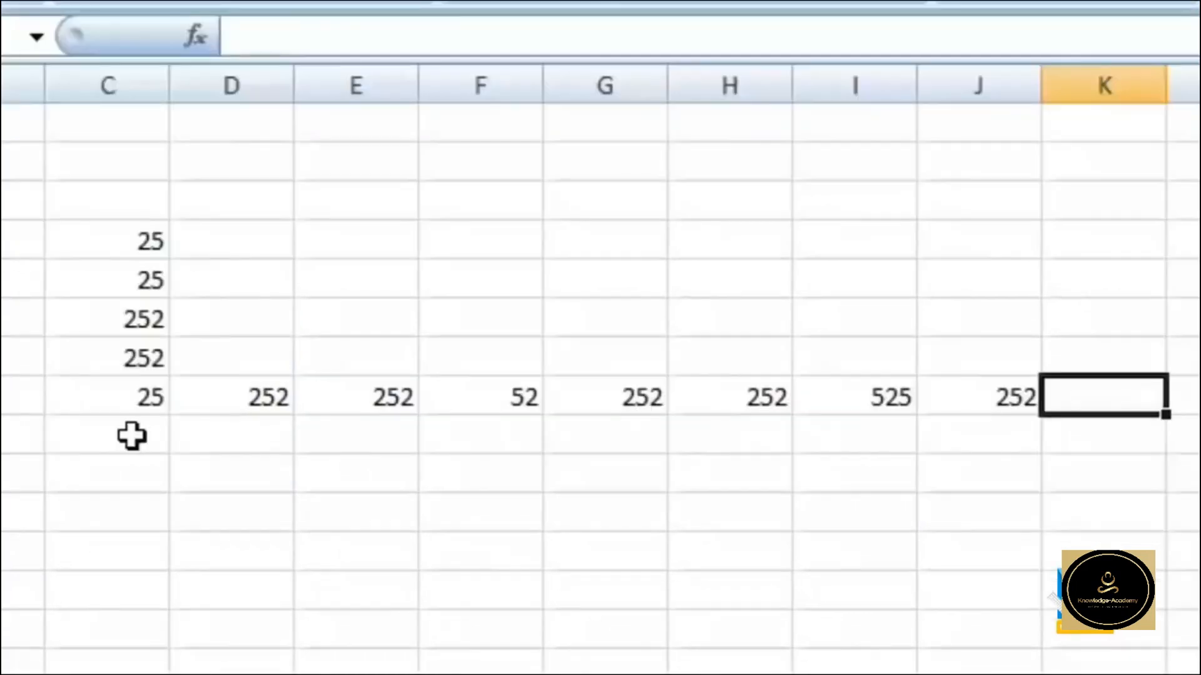
Clear all the test numbers from the range C3:J12
click(131, 435)
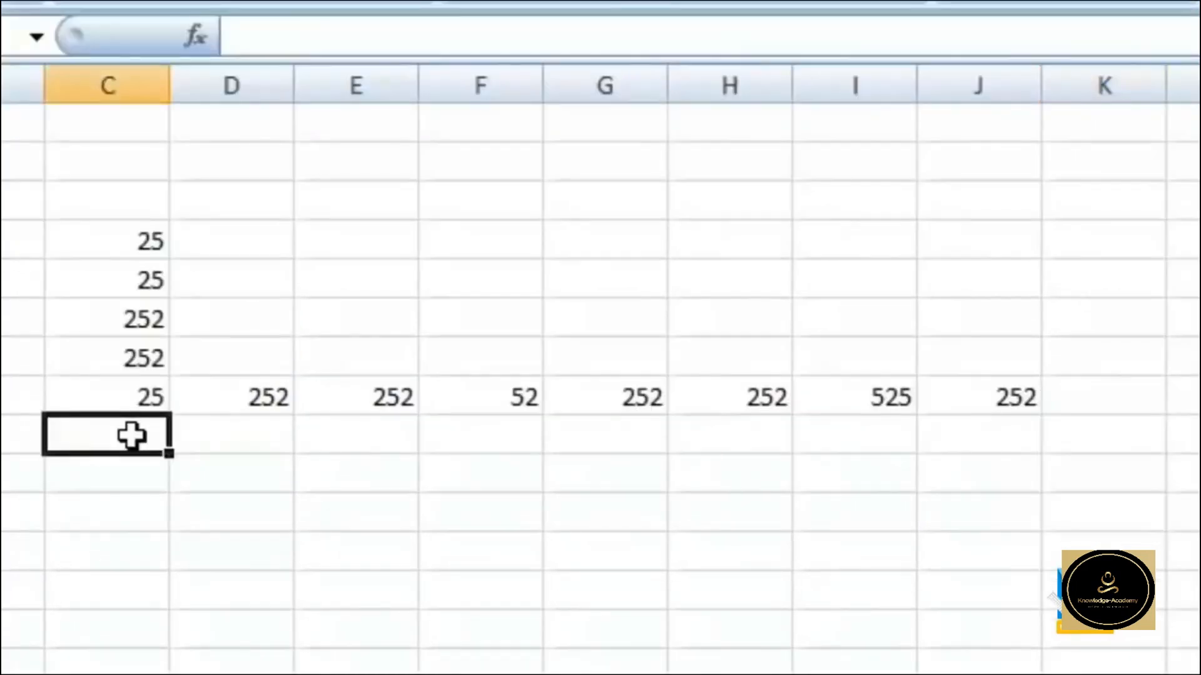
drag(88, 201, 981, 553)
key(Delete)
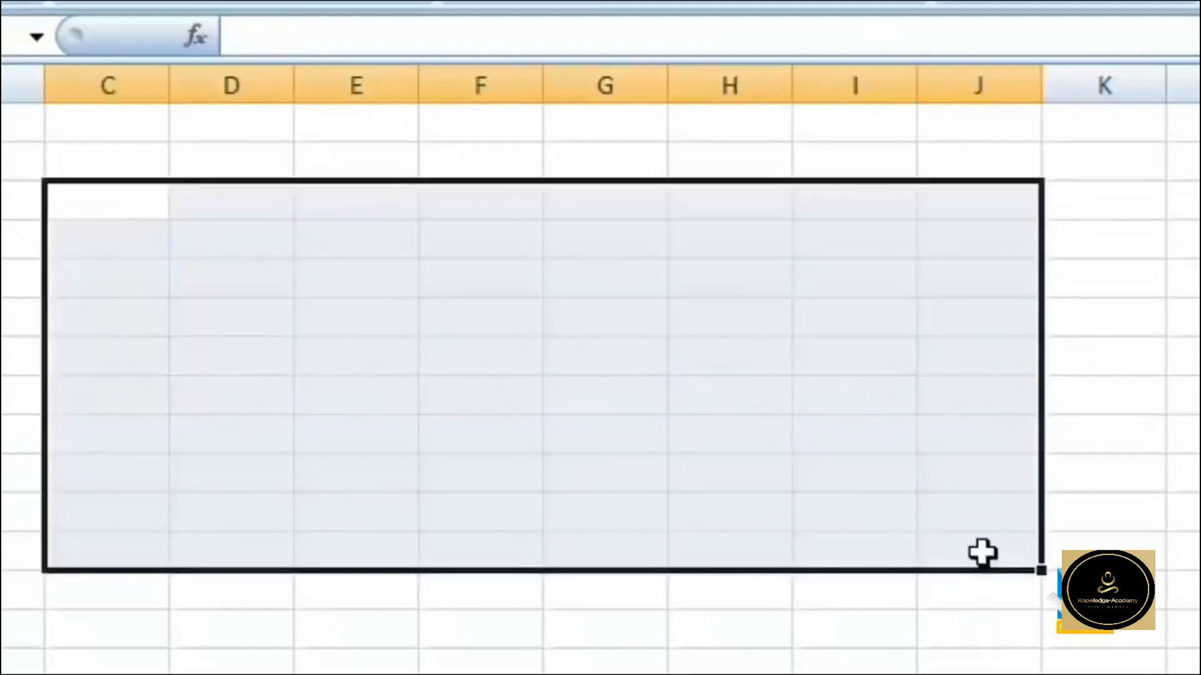
Enter 25 in each of E3 to H3 and 2 in I3, moving across the row
click(382, 288)
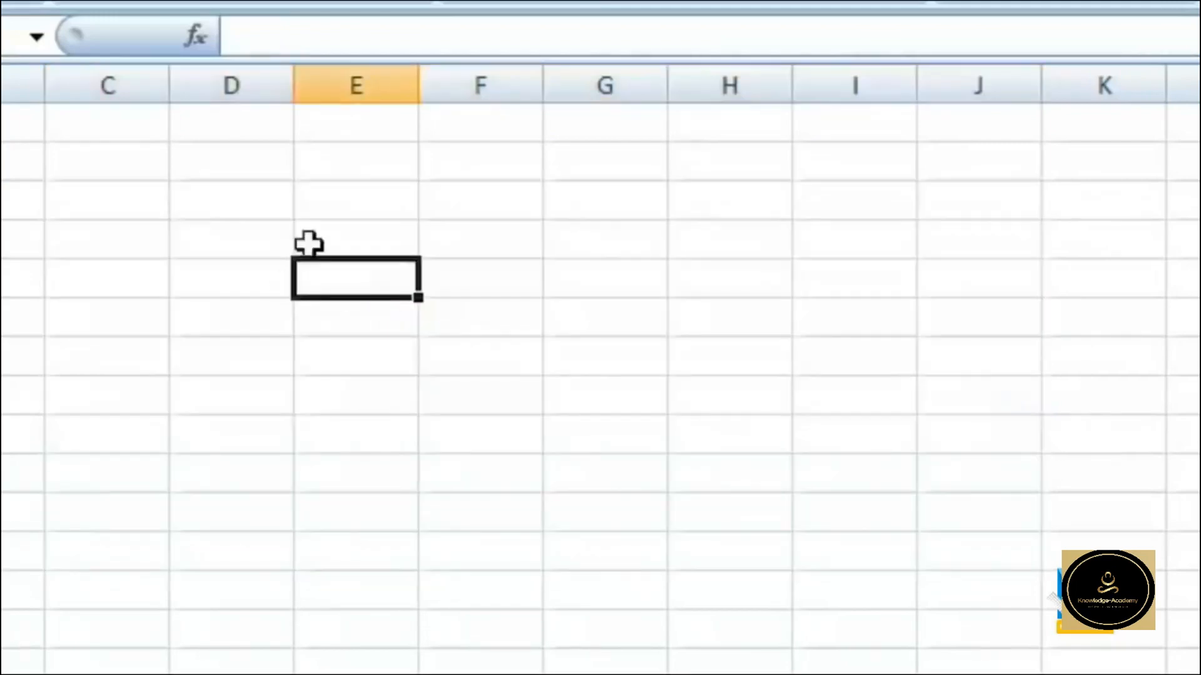
click(350, 194)
text(25)
key(Tab)
text(25	25	25	25)
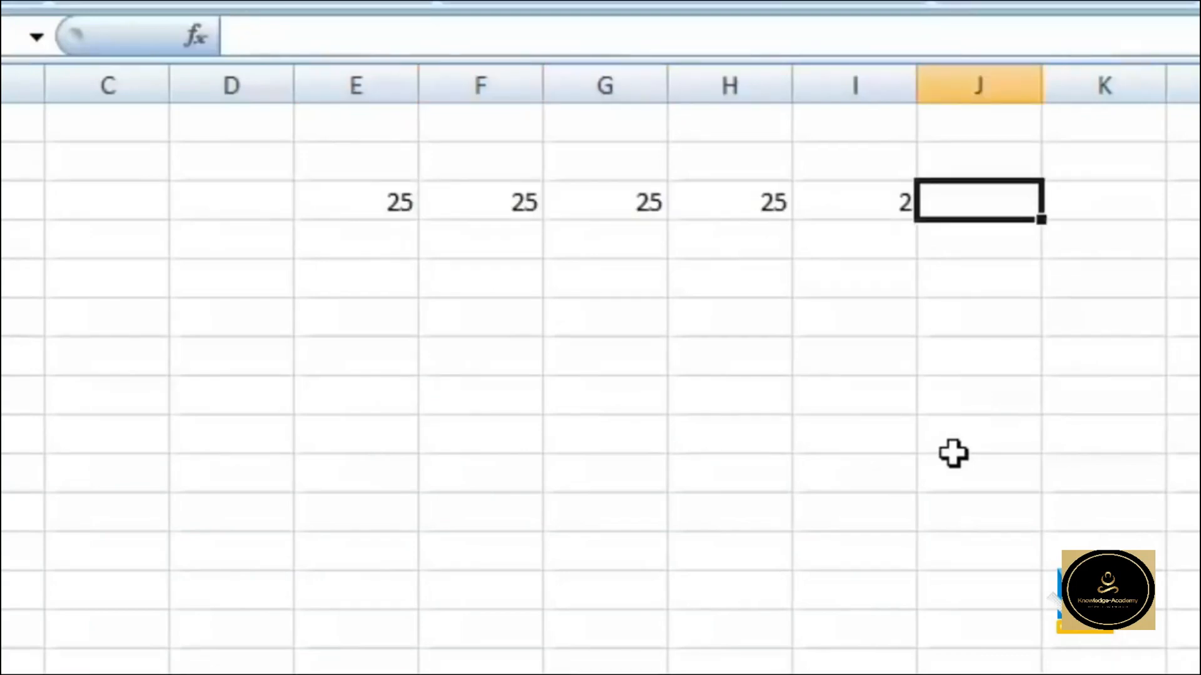
Select E3:F12 and, within the selection, enter 25, 285, 25, 252, 52 and 52 row by row in E4:F6
click(918, 446)
drag(369, 201, 499, 501)
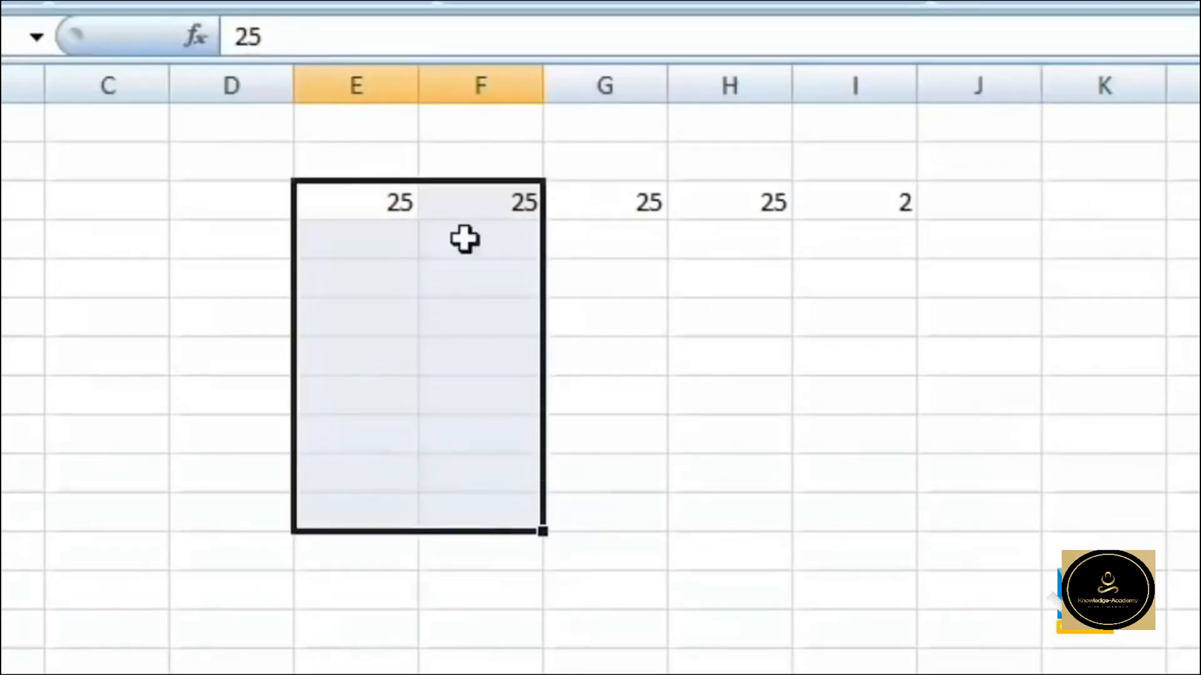
drag(354, 204, 518, 539)
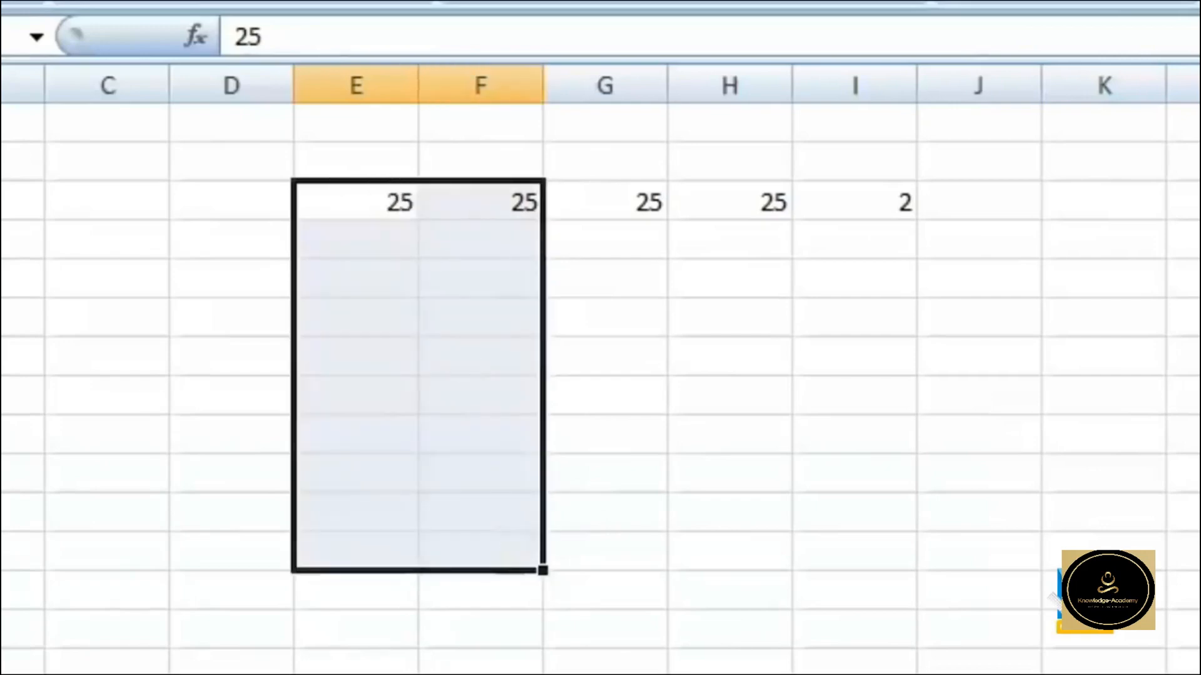
key(Tab)
key(Tab)
text(25)
key(Tab)
text(285)
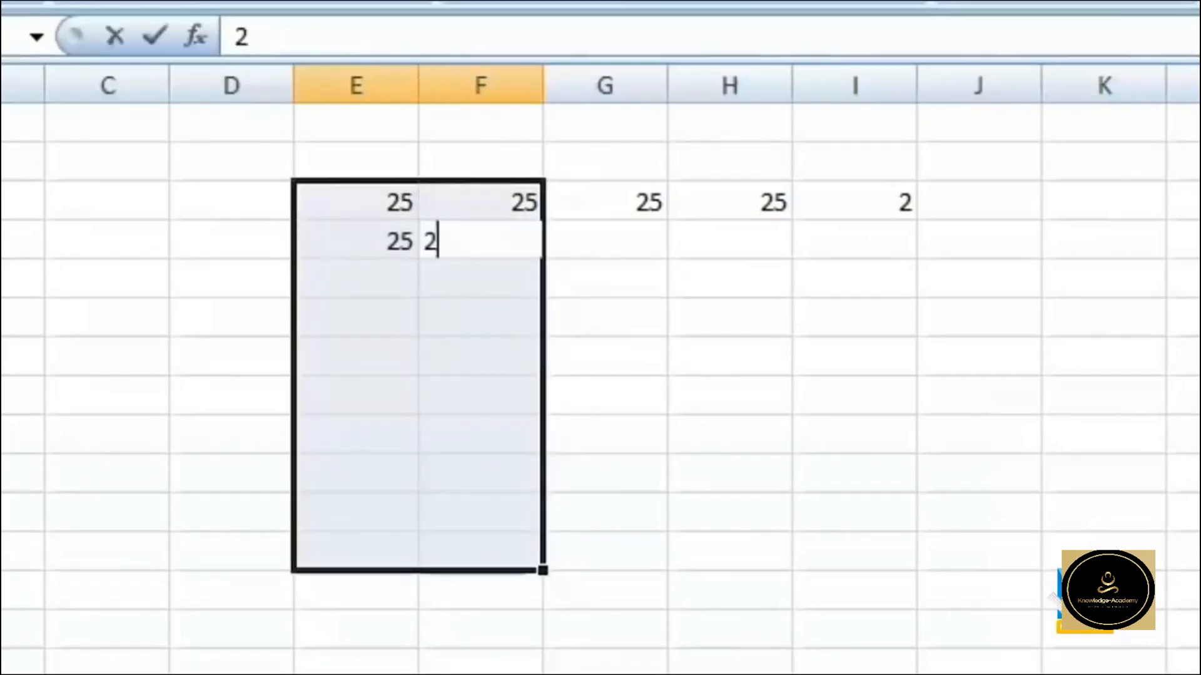
key(Tab)
text(25)
key(Tab)
text(252)
key(Tab)
text(52)
key(Tab)
text(52)
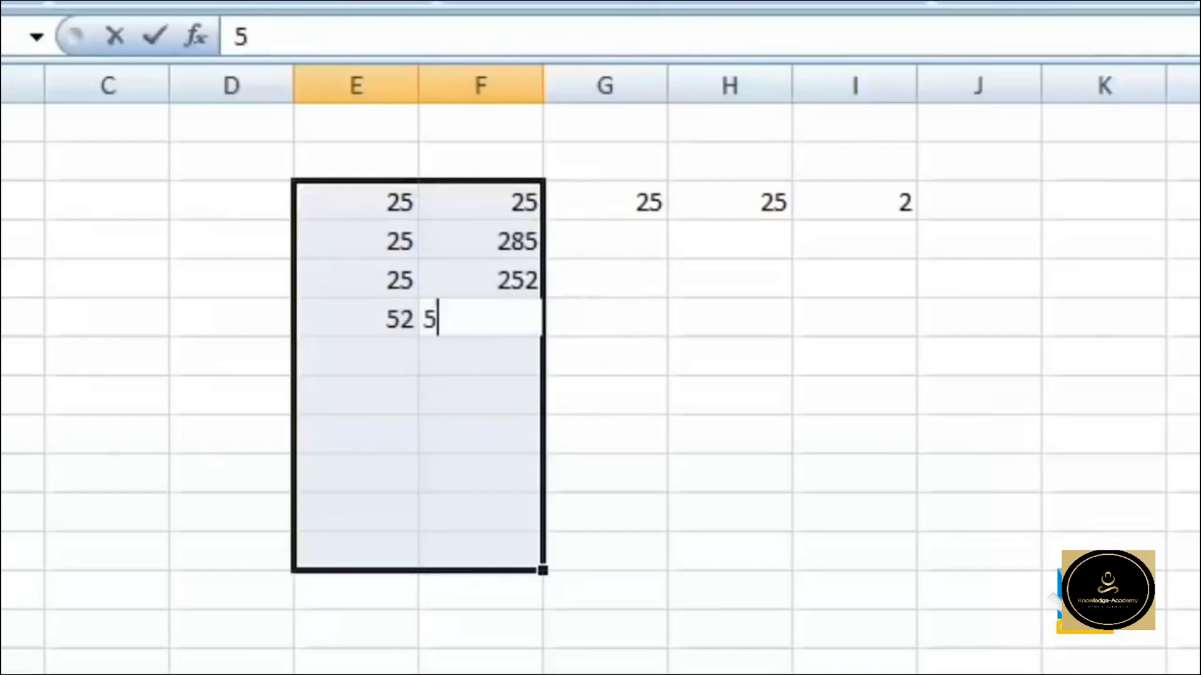
Keep filling E3:F12 row by row with 52, 5 and 2, cycling through the selection again to overwrite the entries with 5s and 2s
key(Tab)
text(5252)
key(Tab)
text(52)
key(Tab)
text(52)
key(Tab)
text(52)
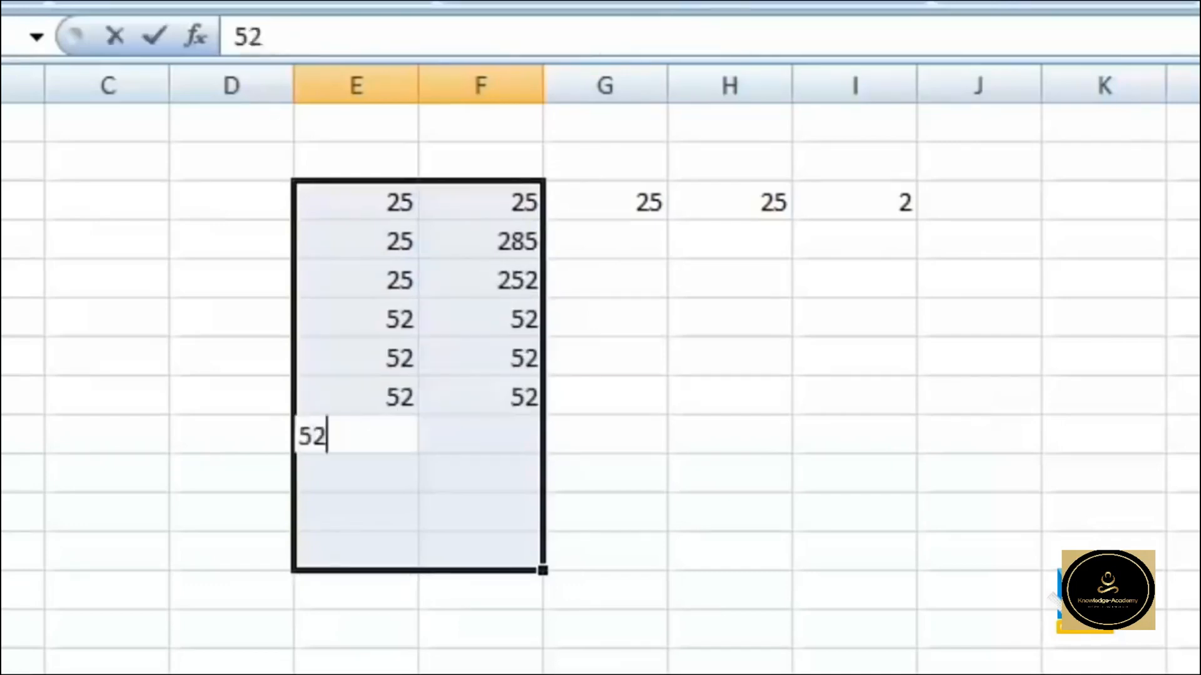
text(	5	2	5	2	5	2	5		5	)
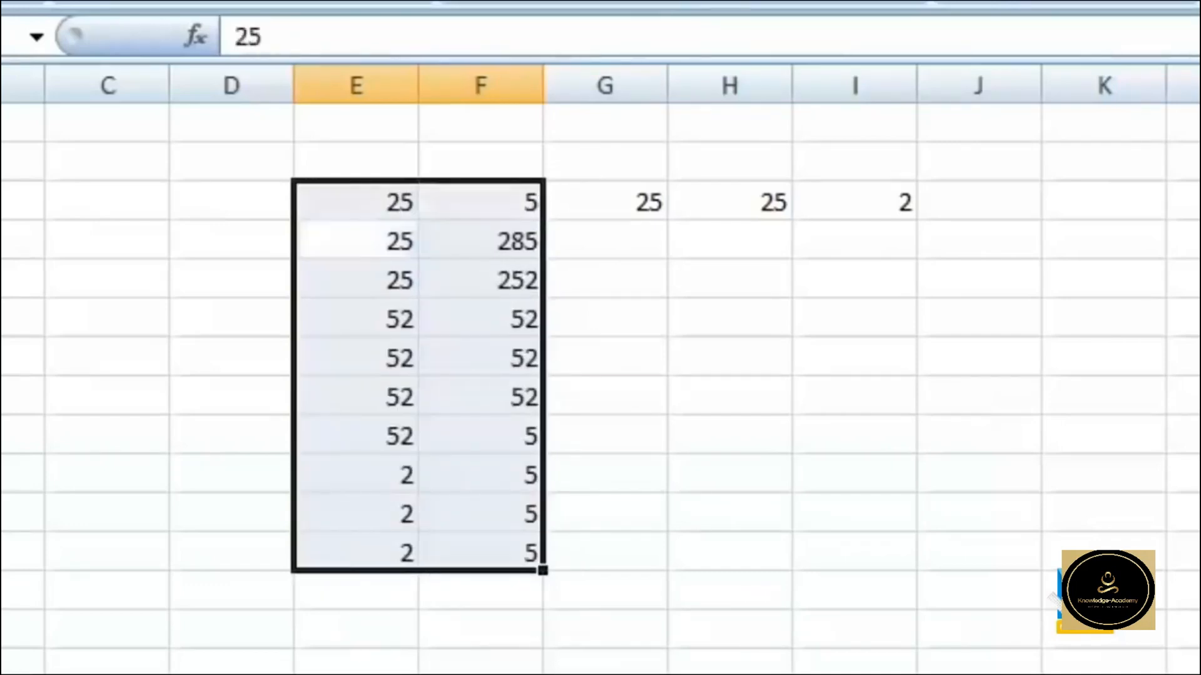
text(2)
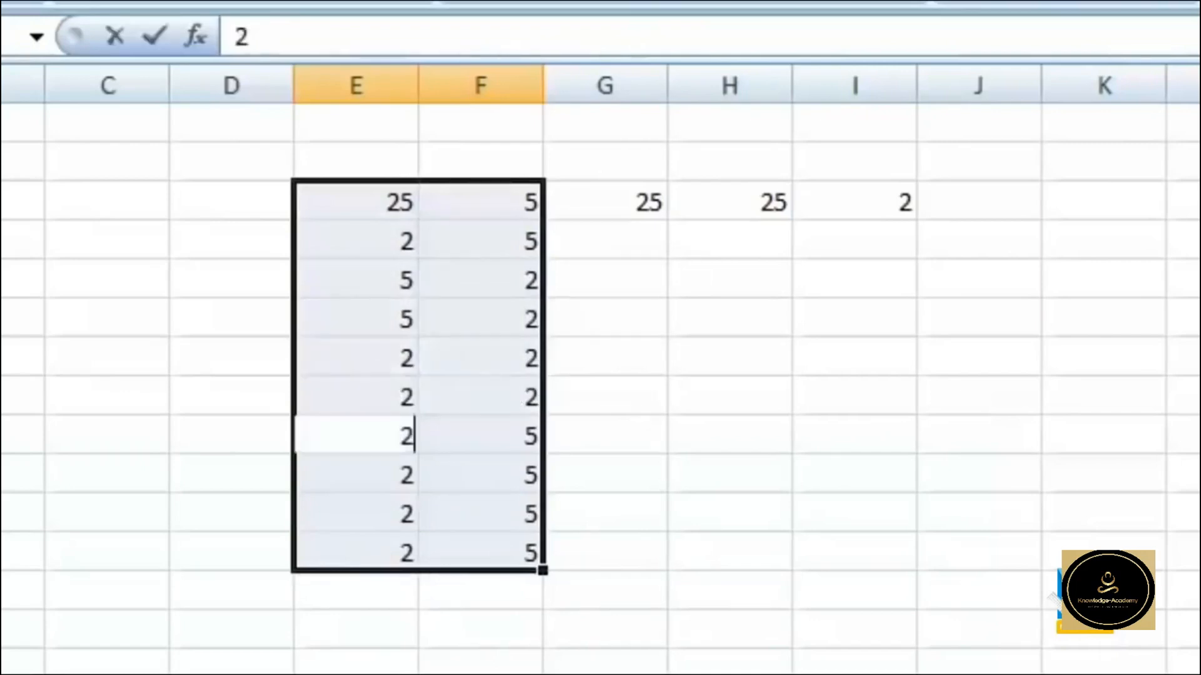
text(	5	5	2	5	2	2	2	2	2	2	2	2	2	2	2	2	2)
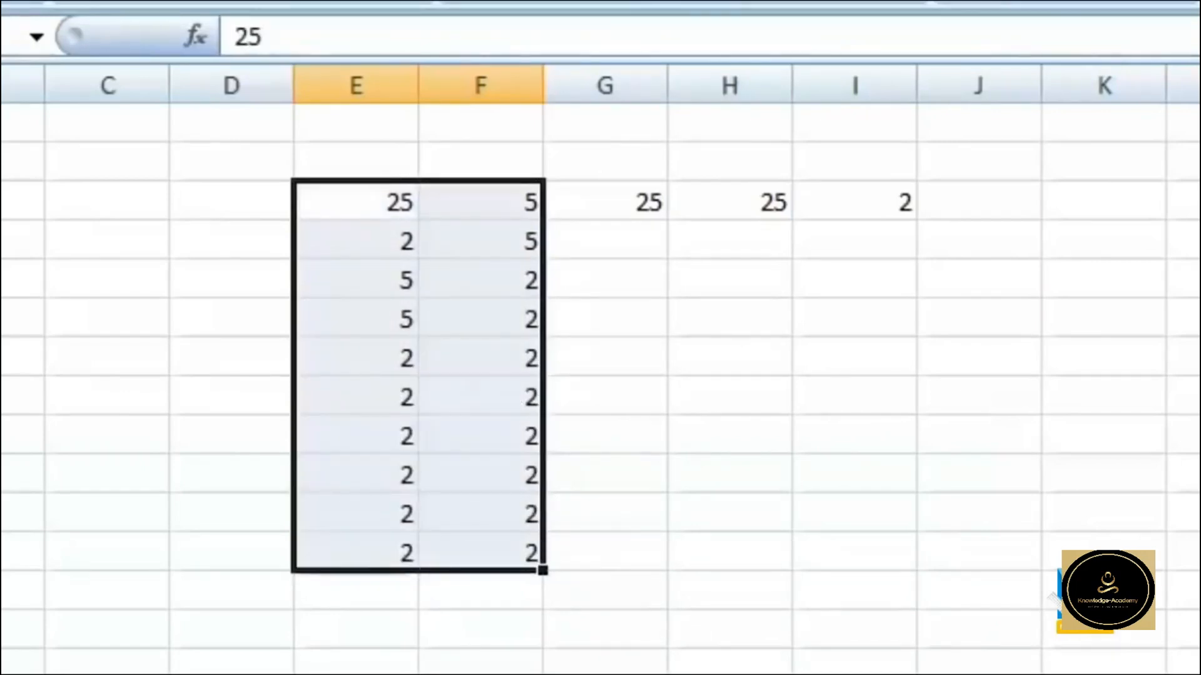
Select G3:K5 and fill it row by row with 25, 2, 2, 5 and 2 in row 3 and 2 in the other cells
click(574, 184)
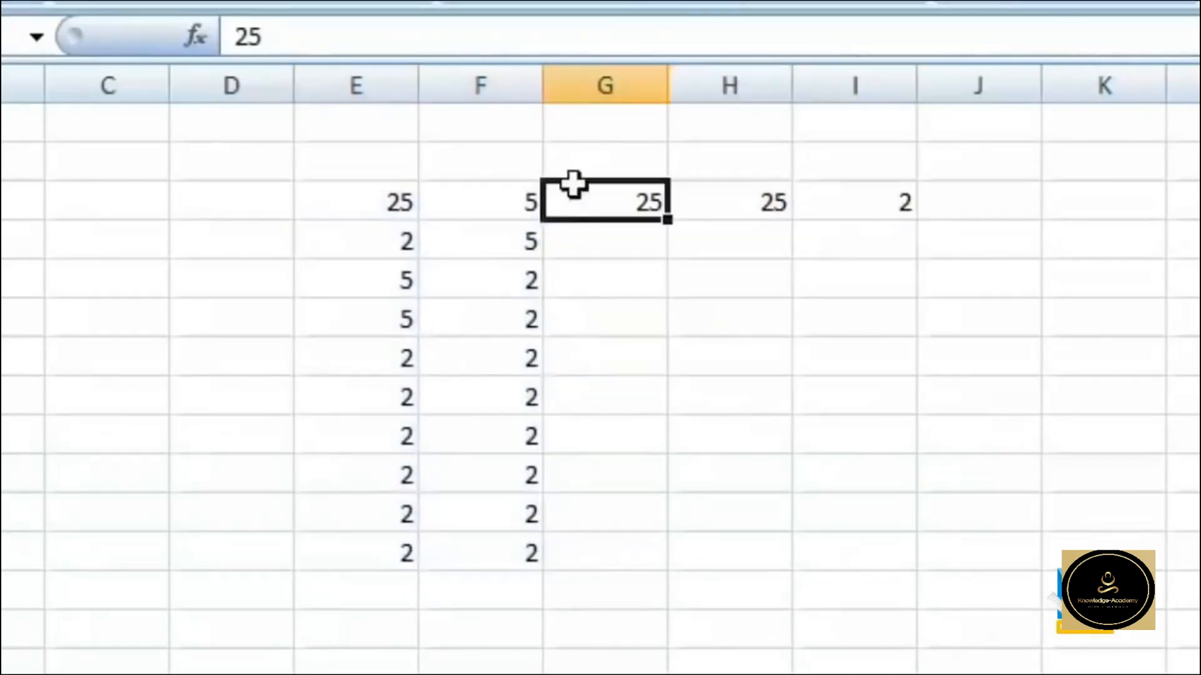
drag(577, 188, 1167, 282)
text(25)
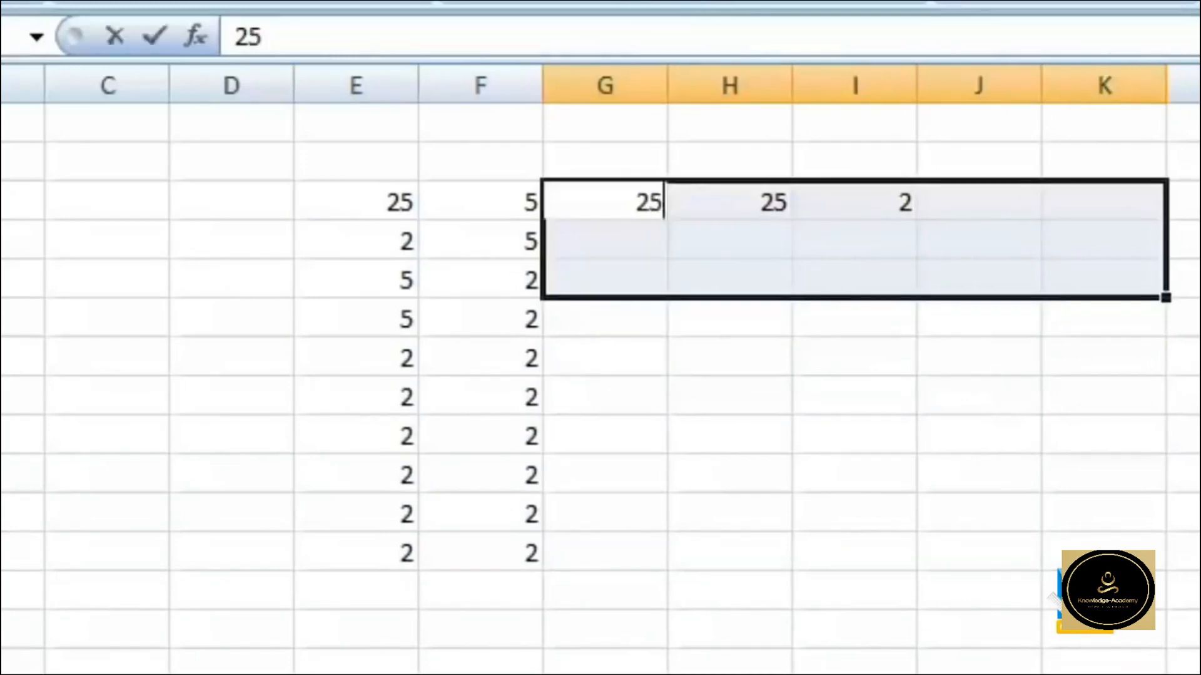
key(Tab)
text(2)
key(Tab)
text(2)
key(Tab)
text(5)
key(Tab)
text(2	2	2	2	2	2)
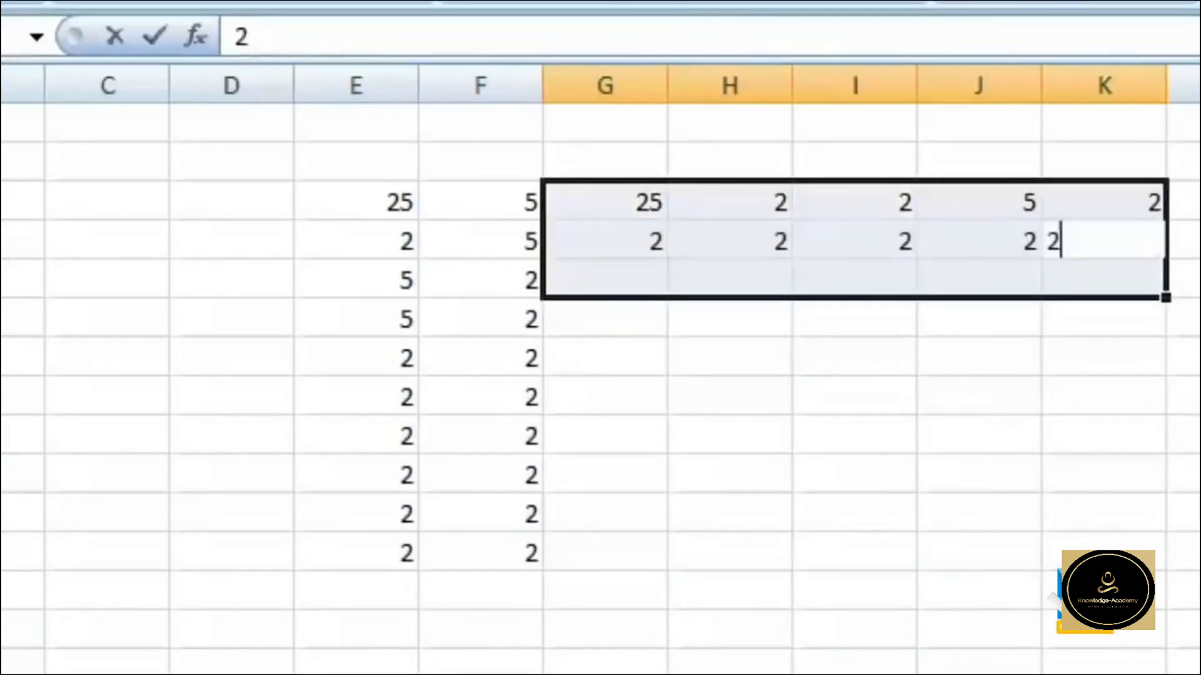
text(	2	2	2	2	2)
key(Tab)
text(2)
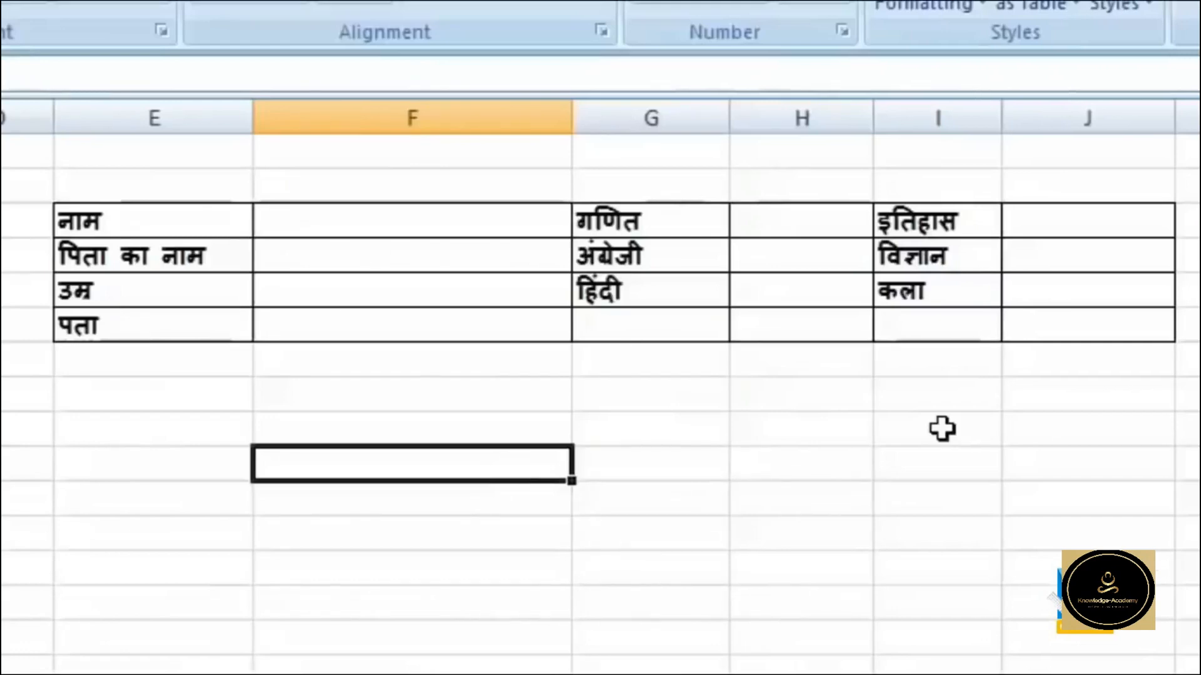
In the Hindi form, select the blank entry cells F3:F6, H3:H5 and J3:J5 together one by one, ending on F3
click(436, 227)
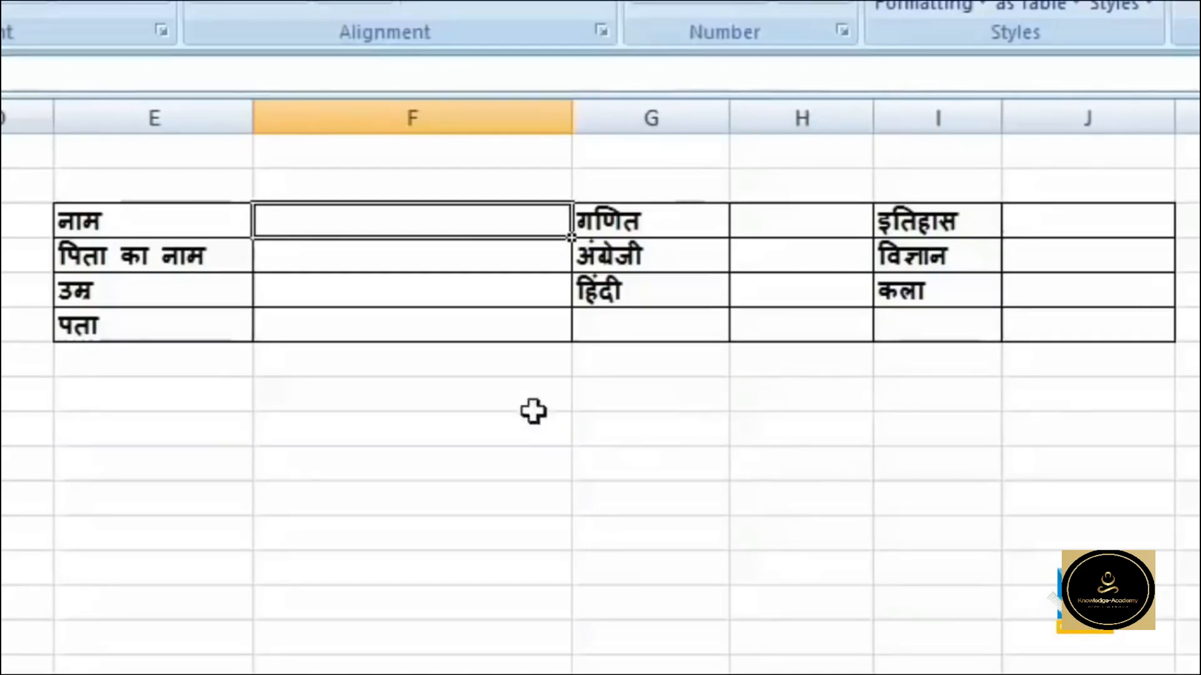
ctrl+click(405, 256)
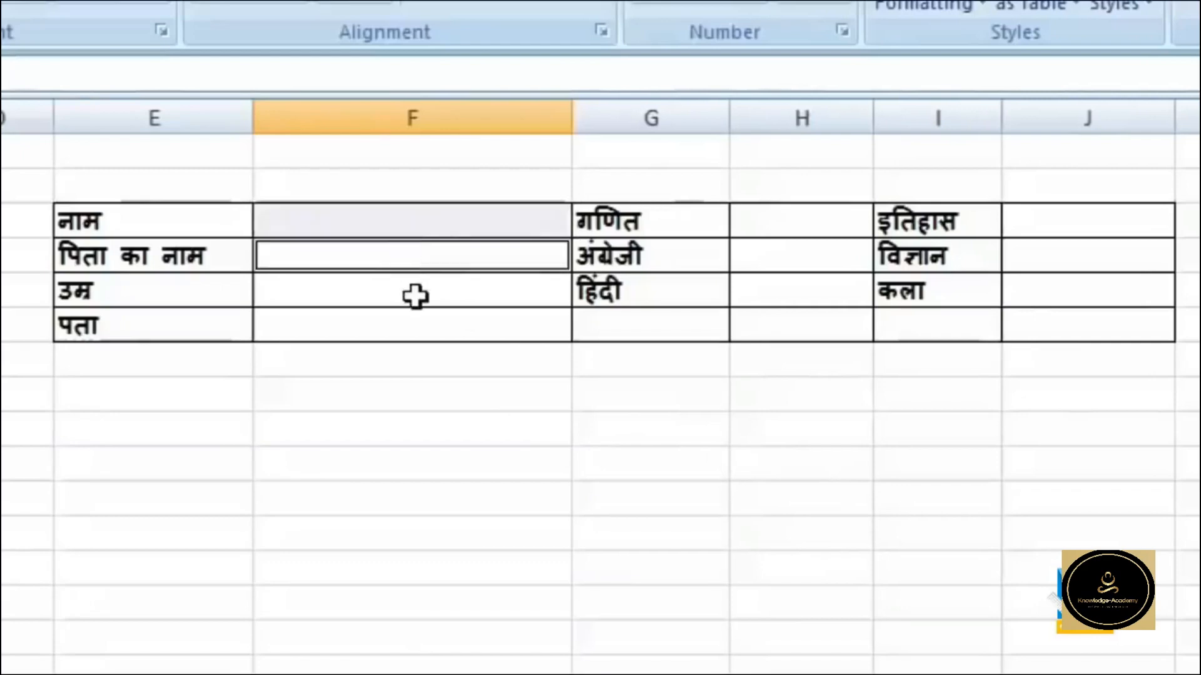
ctrl+click(418, 293)
ctrl+click(426, 327)
ctrl+click(833, 226)
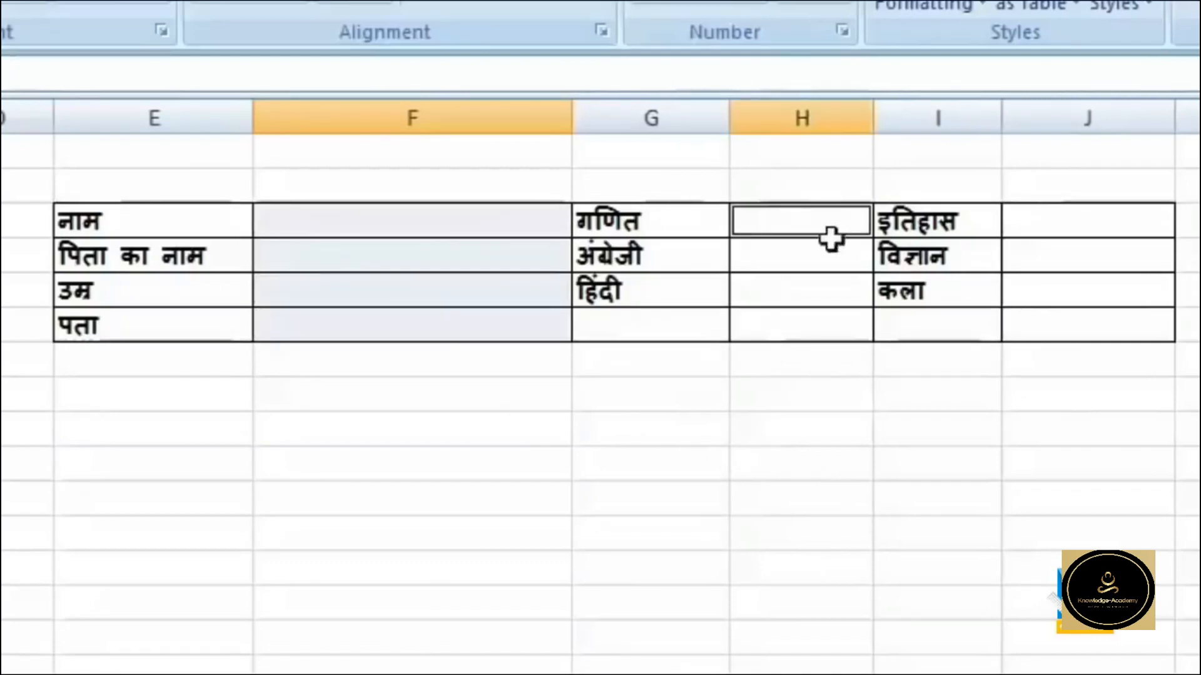
ctrl+click(832, 257)
ctrl+click(832, 291)
ctrl+click(1033, 224)
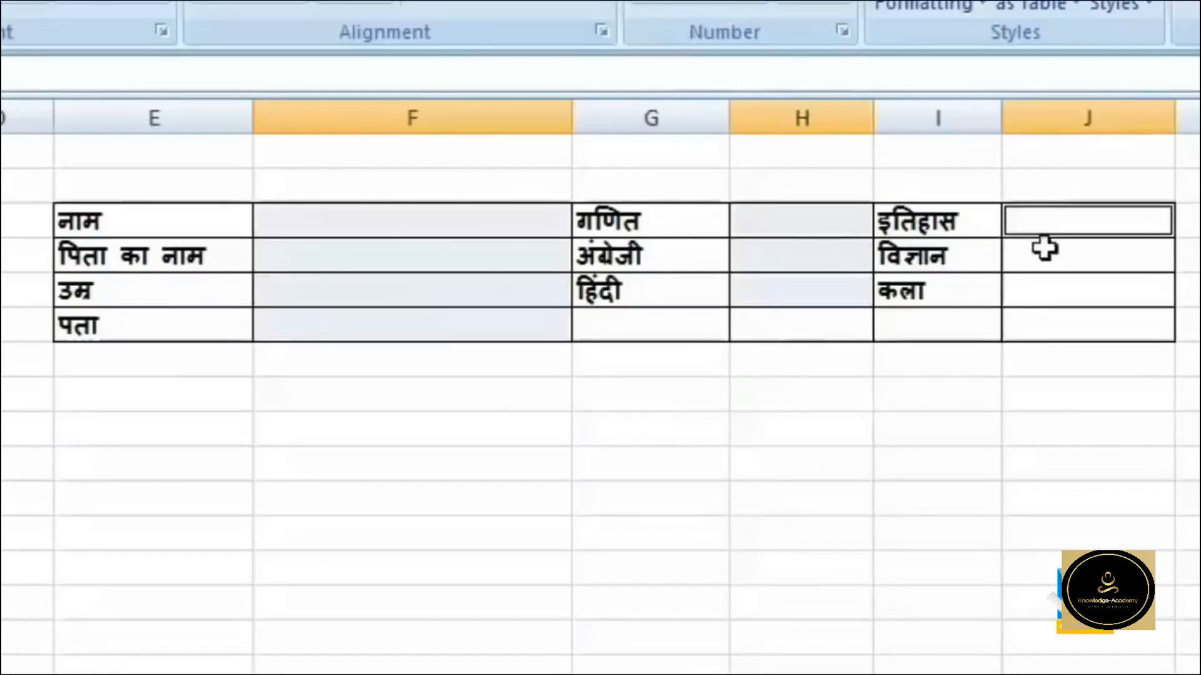
ctrl+click(1048, 254)
ctrl+click(1068, 294)
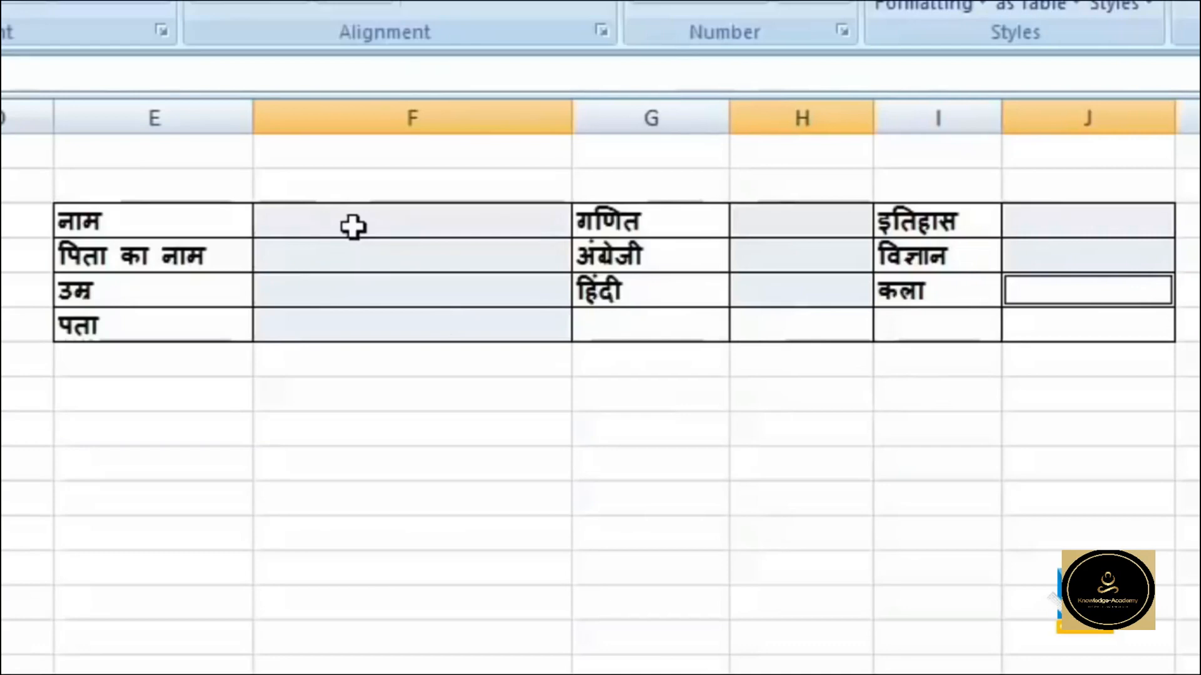
ctrl+click(378, 218)
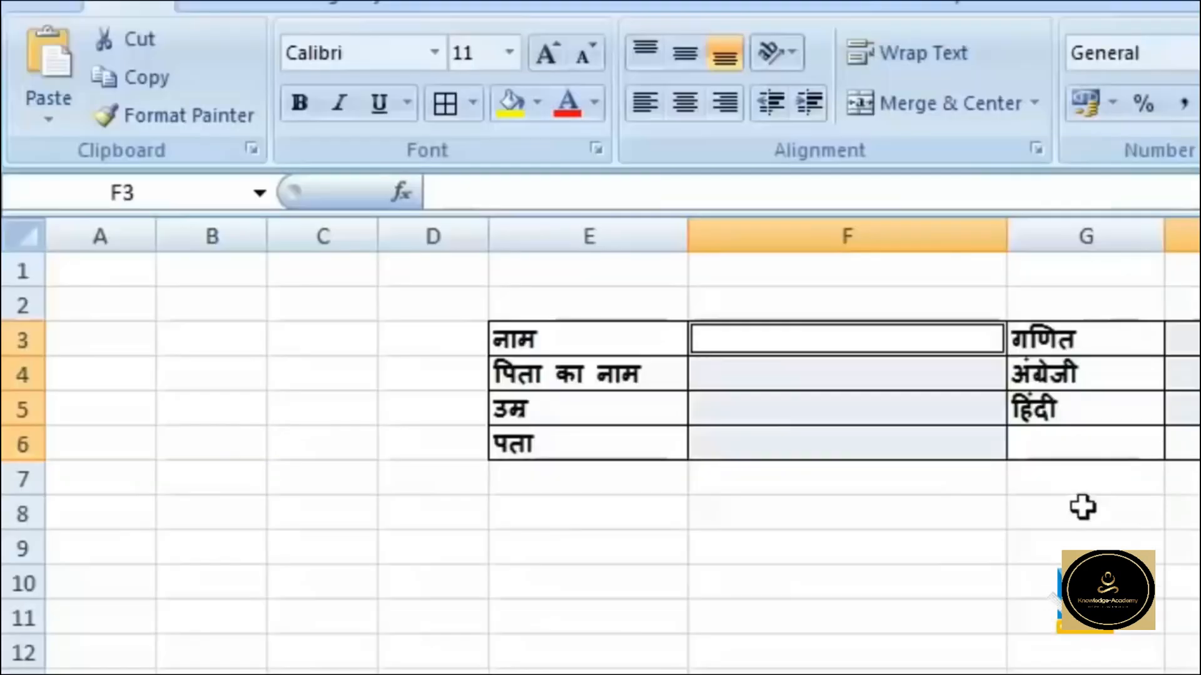
Define the range name "name" for the selected blank form cells and check it in the list of defined names
click(187, 195)
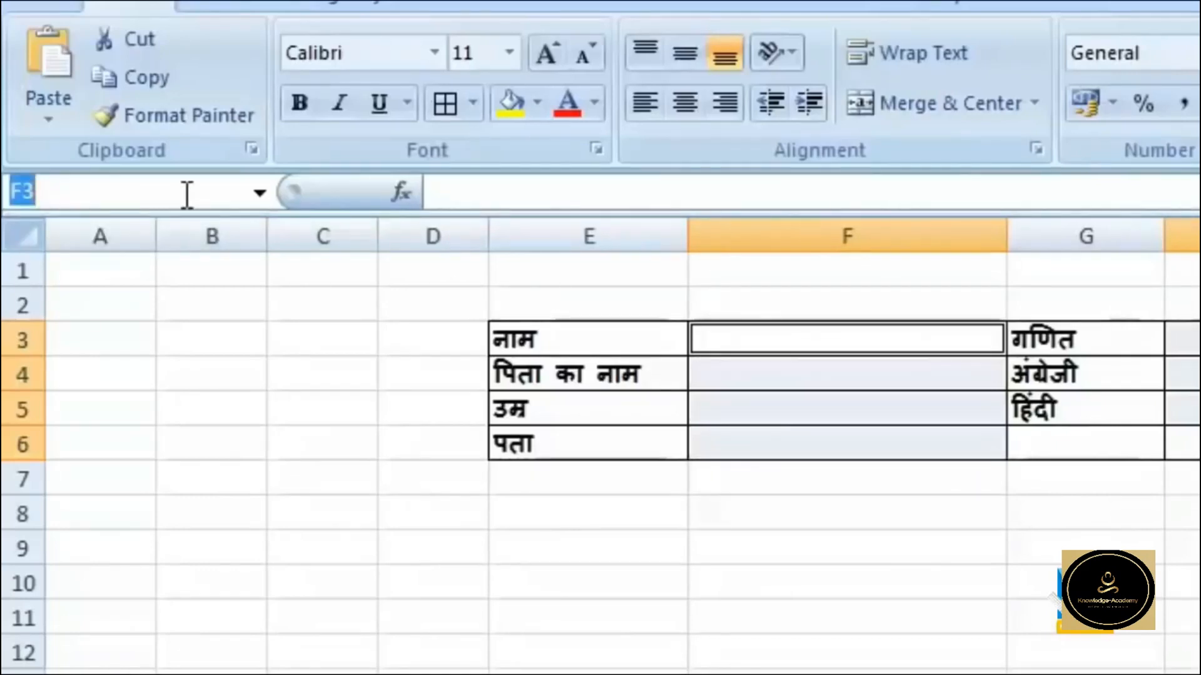
text(n)
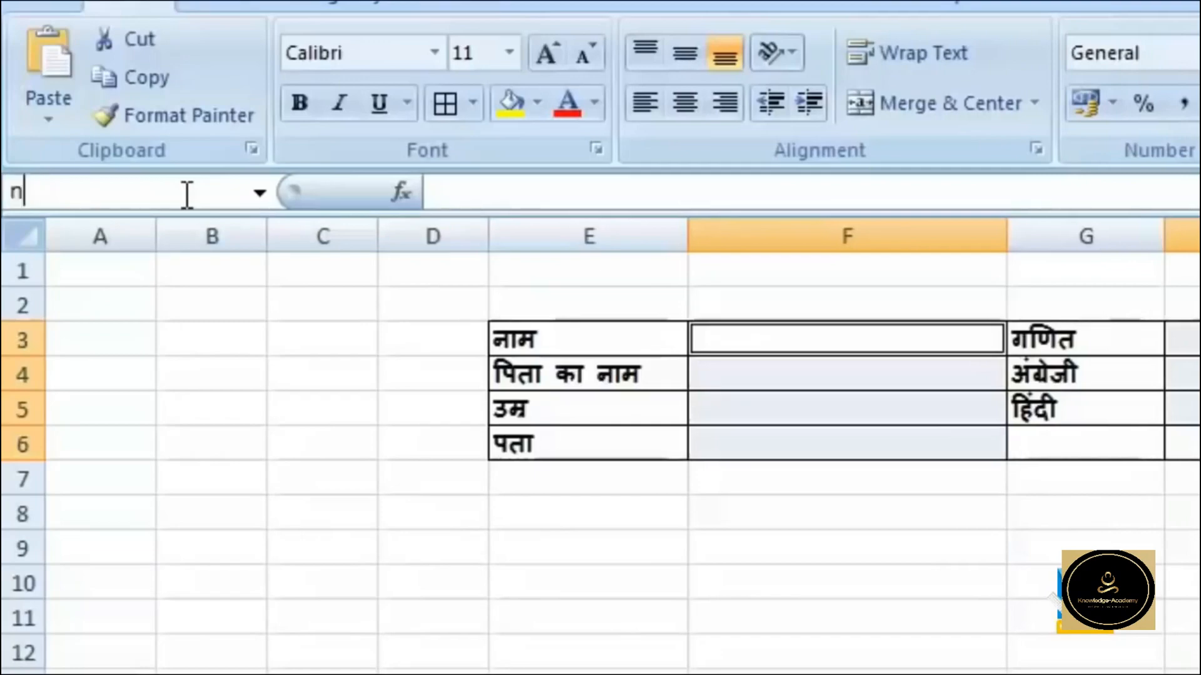
text(ame)
key(Return)
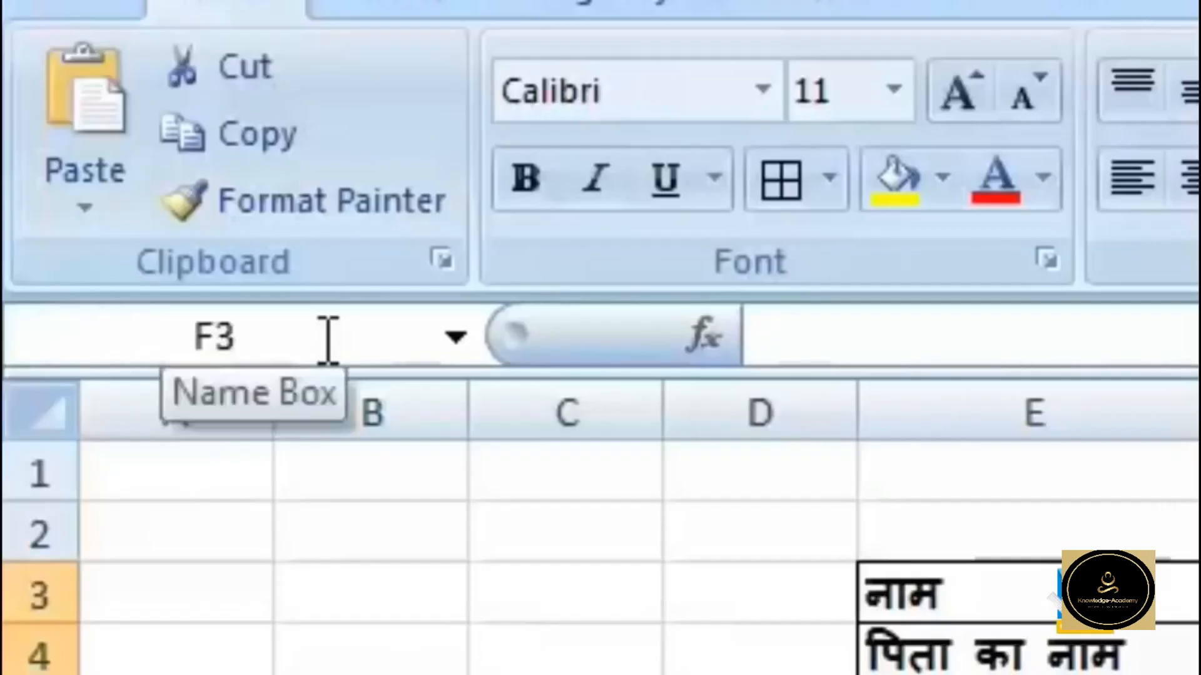
click(456, 338)
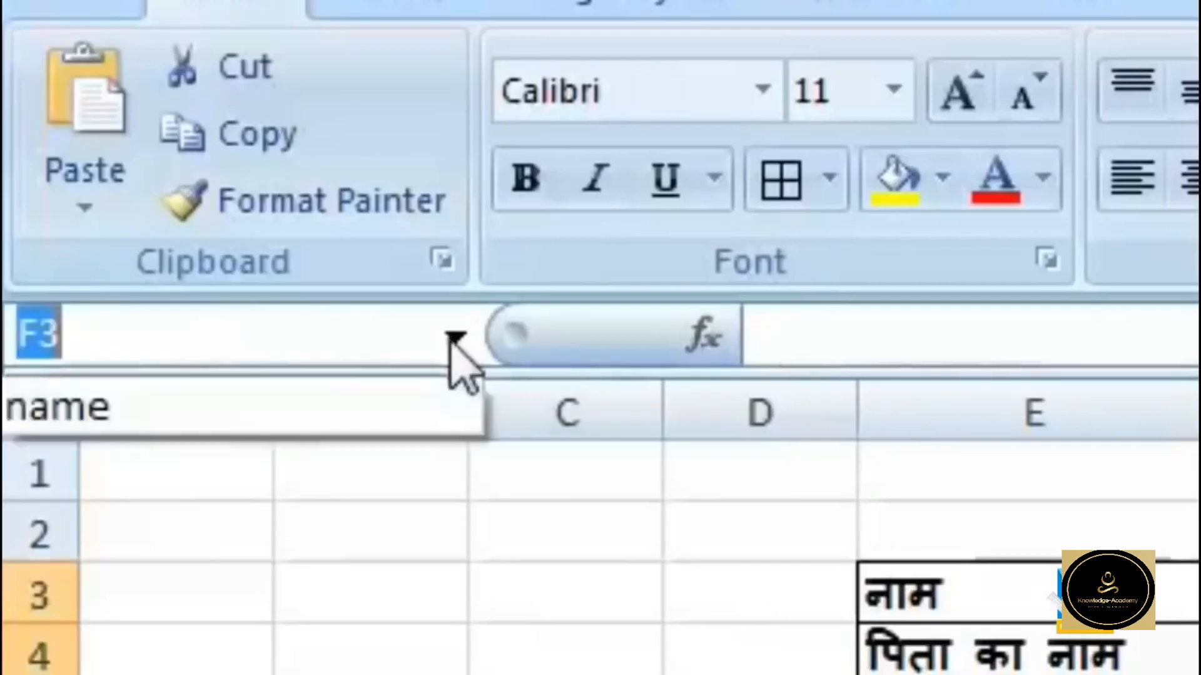
click(178, 448)
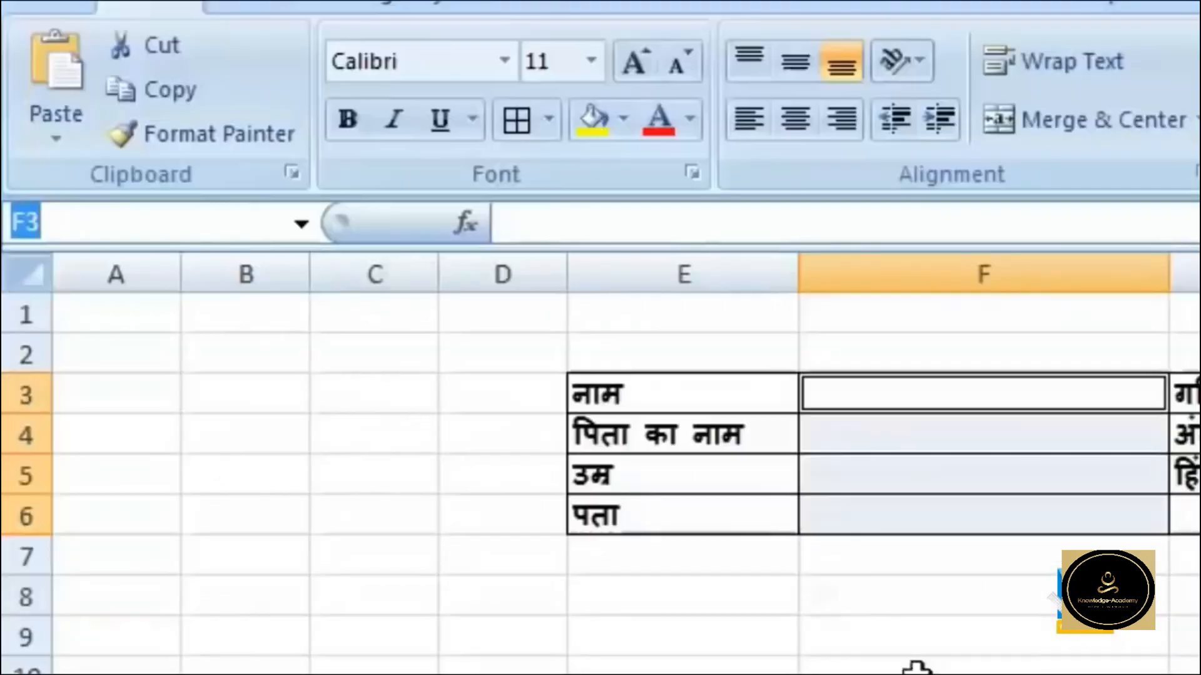
Deselect the form cells and enter 25, 25, 2, 52, 2, 2, 5, 2 and 2 down column F from F10 to F18
click(917, 672)
click(1200, 673)
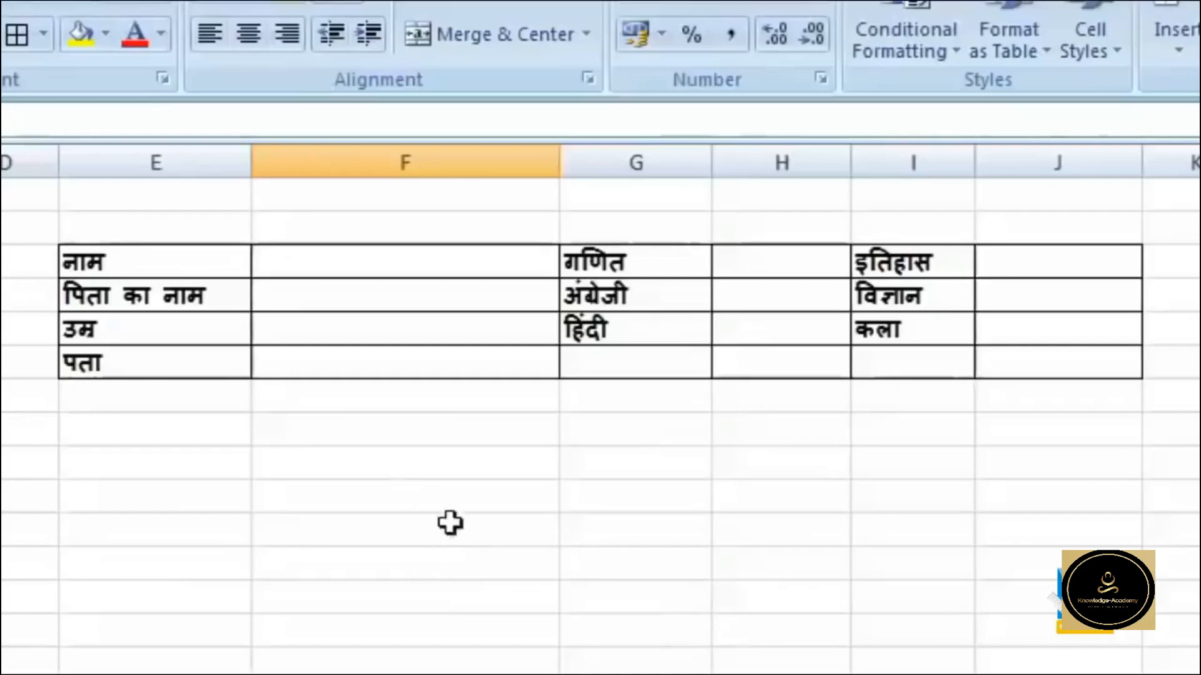
click(456, 499)
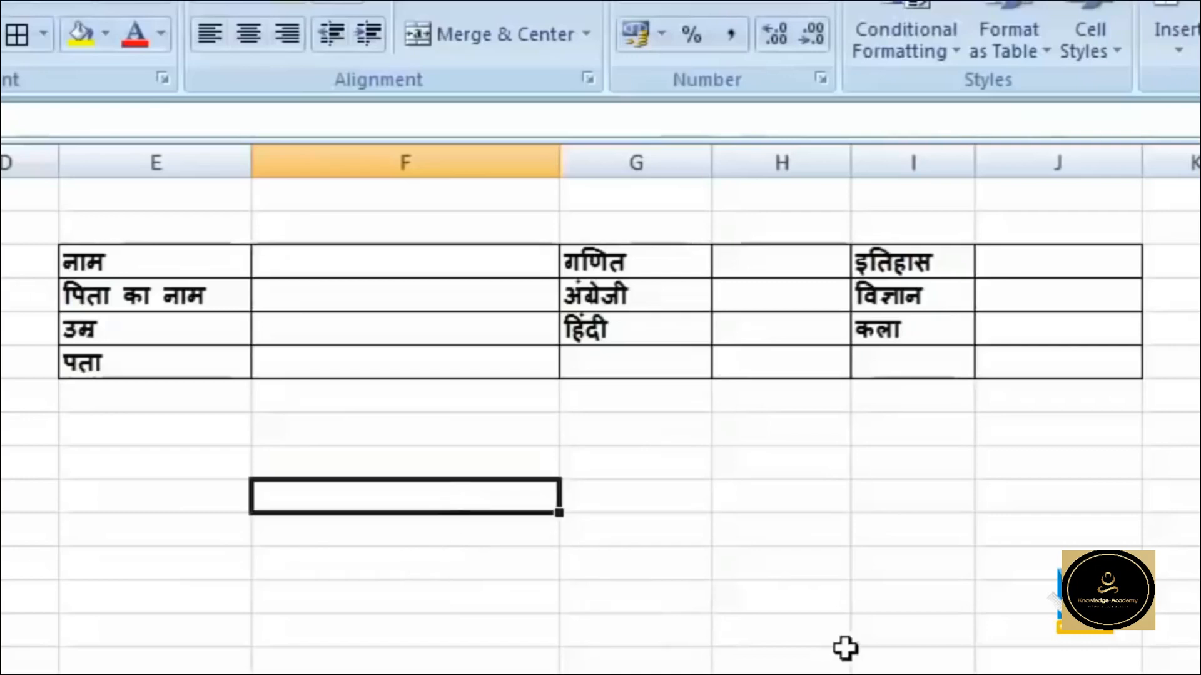
text(2)
text(5)
key(Return)
text(2 )
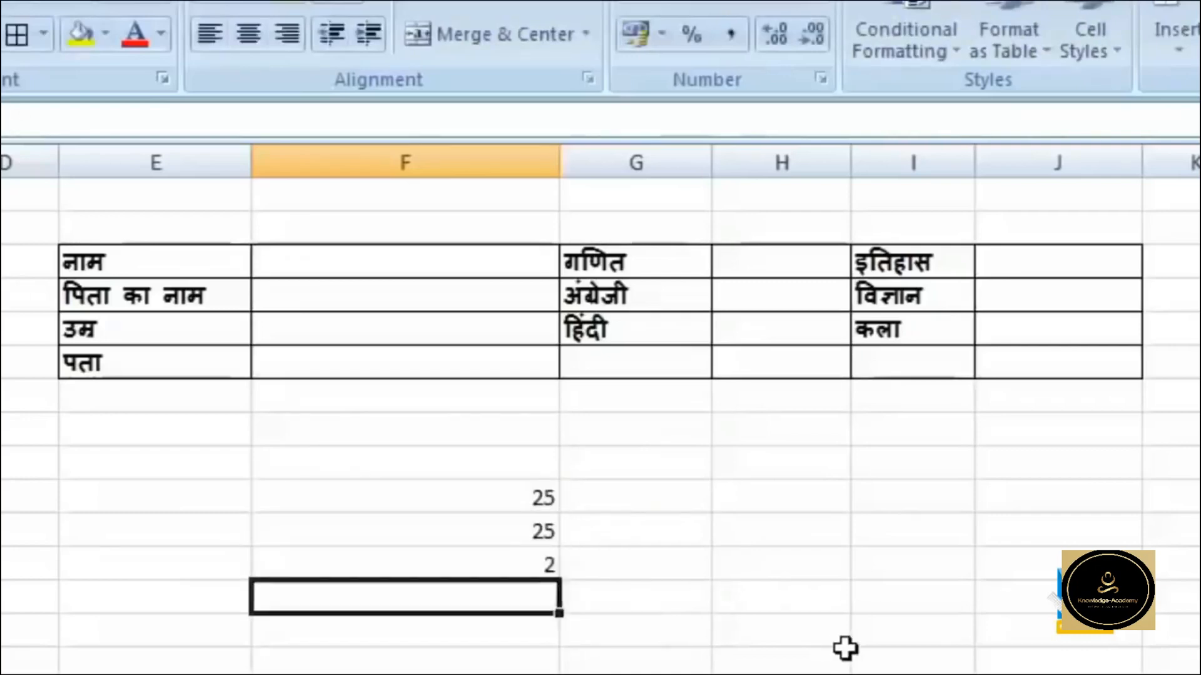
text(52)
key(Return)
text(2 2 )
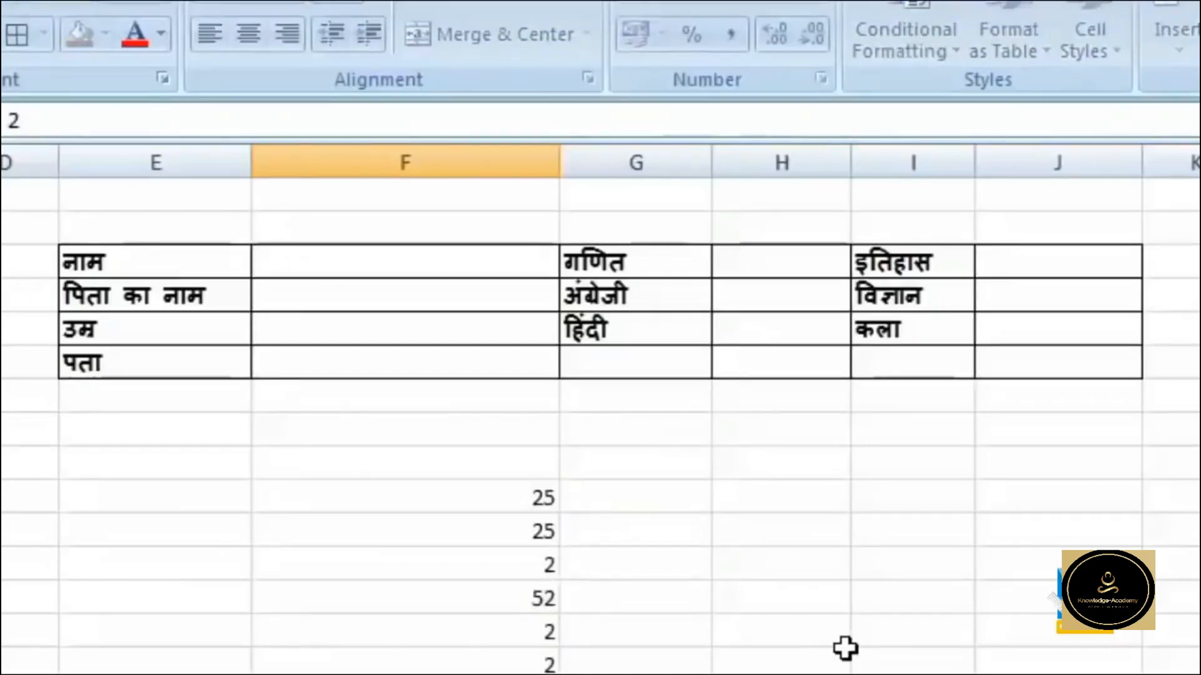
text(5)
key(Return)
text(2)
key(Return)
text(2)
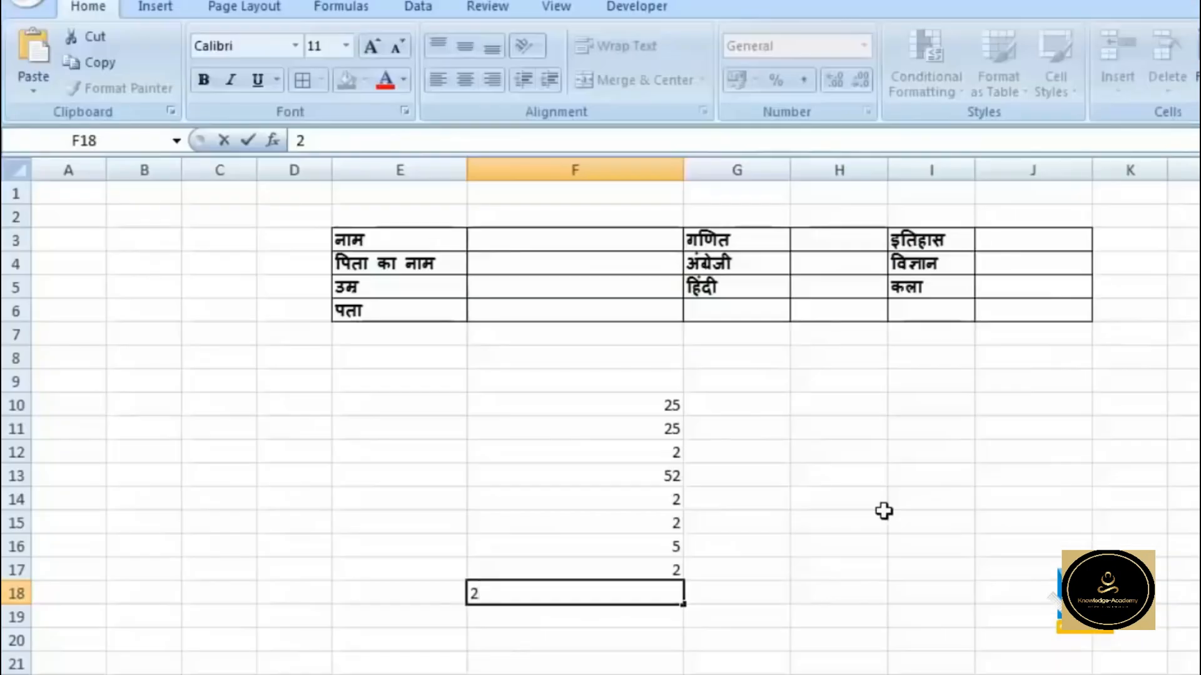
key(Return)
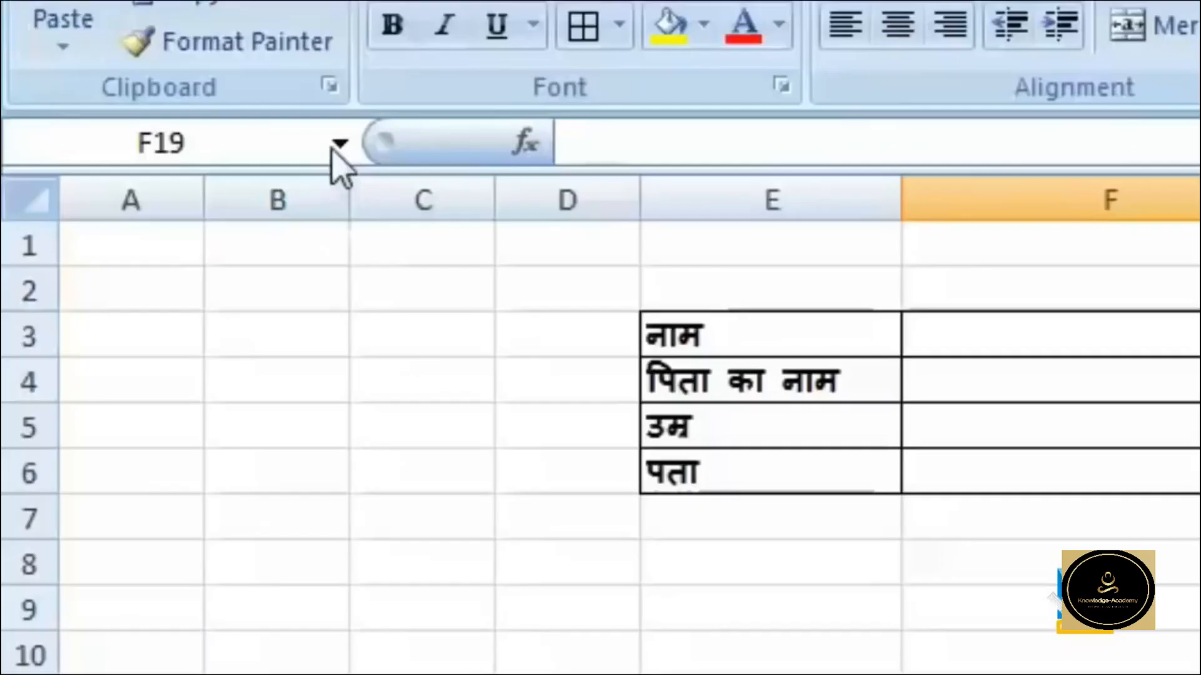
Reselect the named range "name" and fill F3:F6 with the person's name, the father's name, age 25 and the address
click(176, 140)
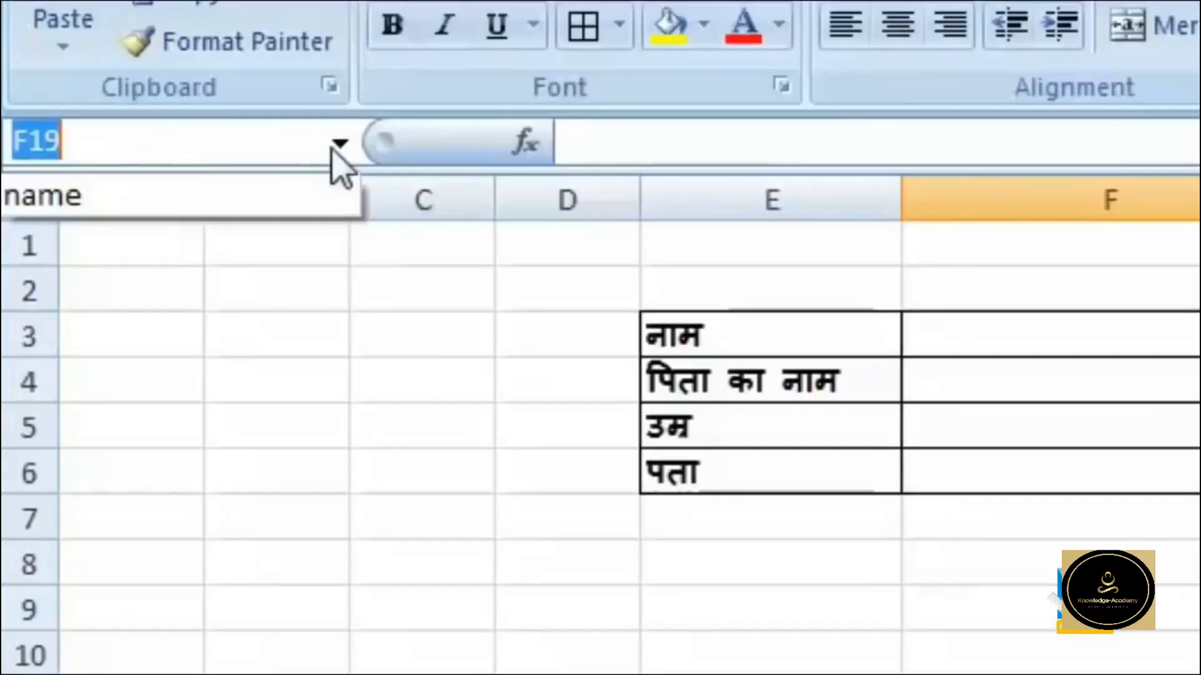
click(306, 199)
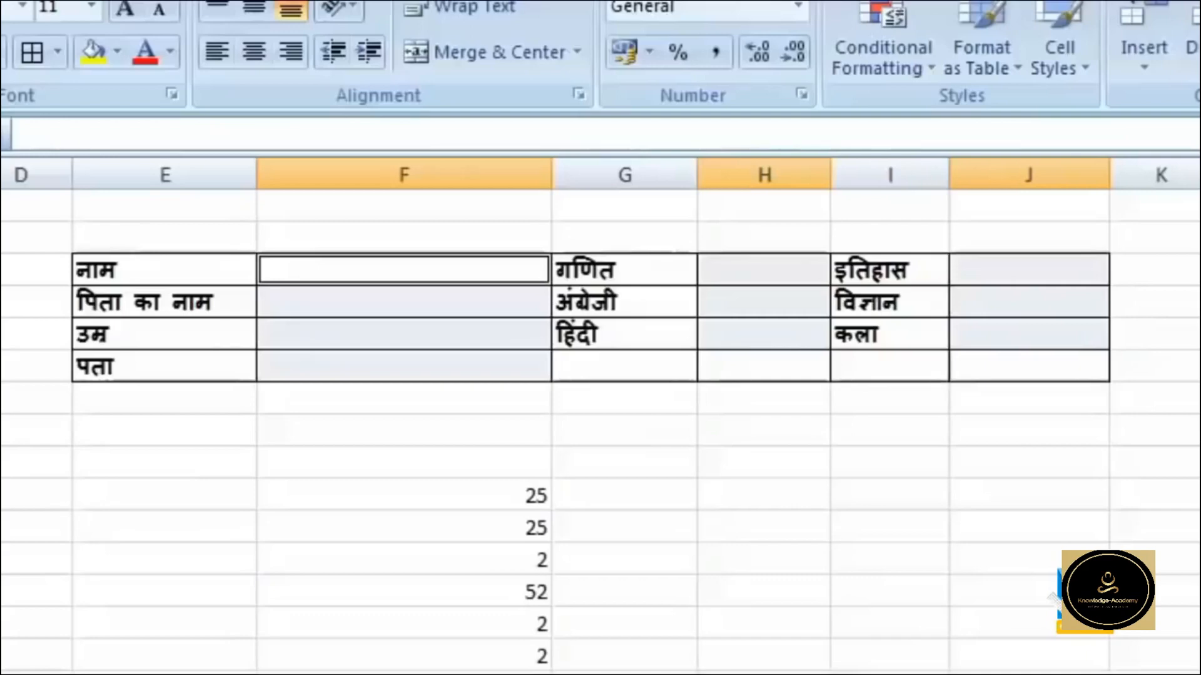
text(ram)
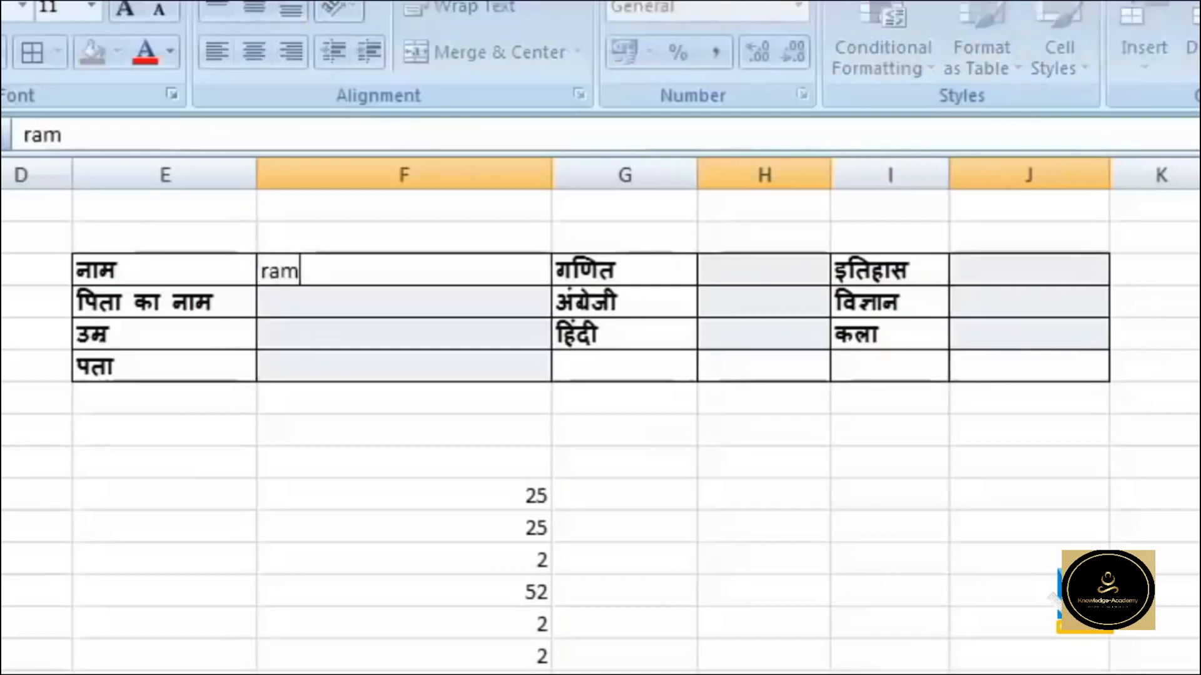
key(Return)
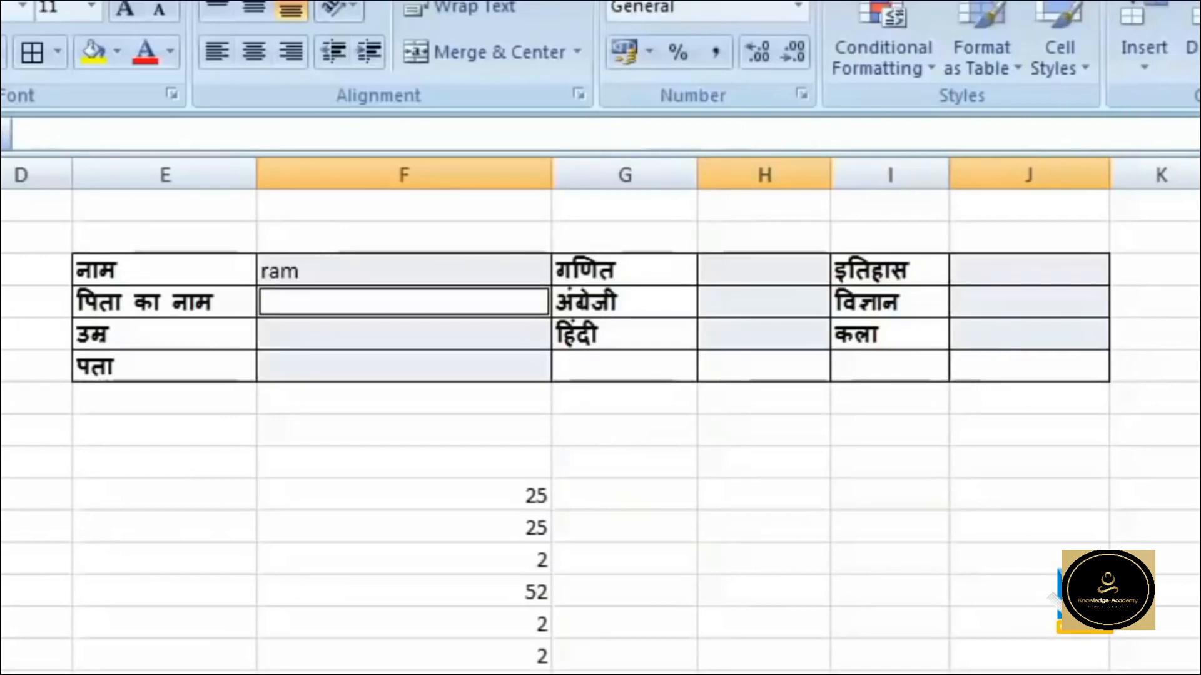
text(ku)
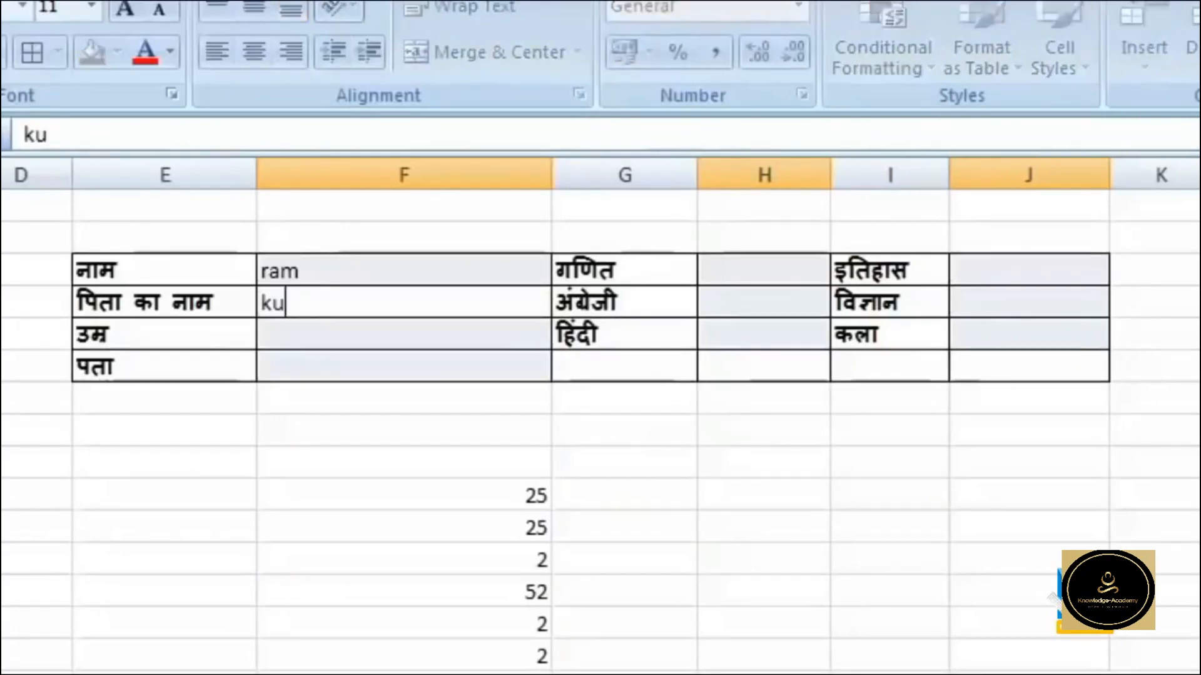
text(mar)
key(Return)
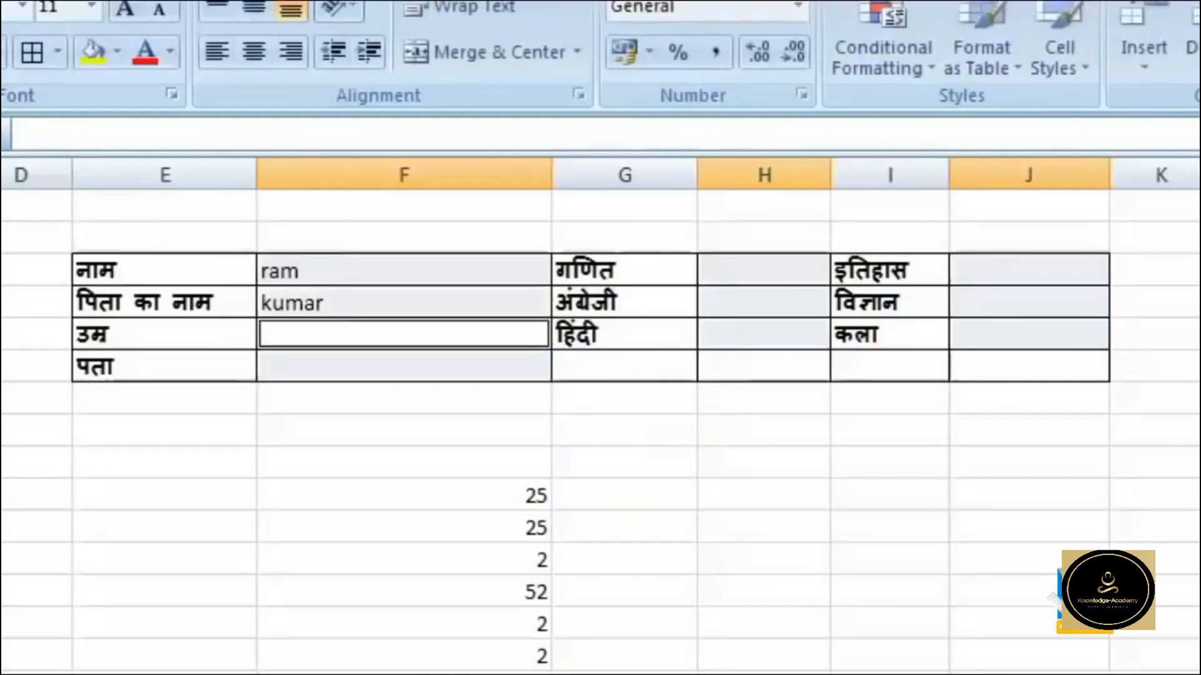
text(25)
key(Return)
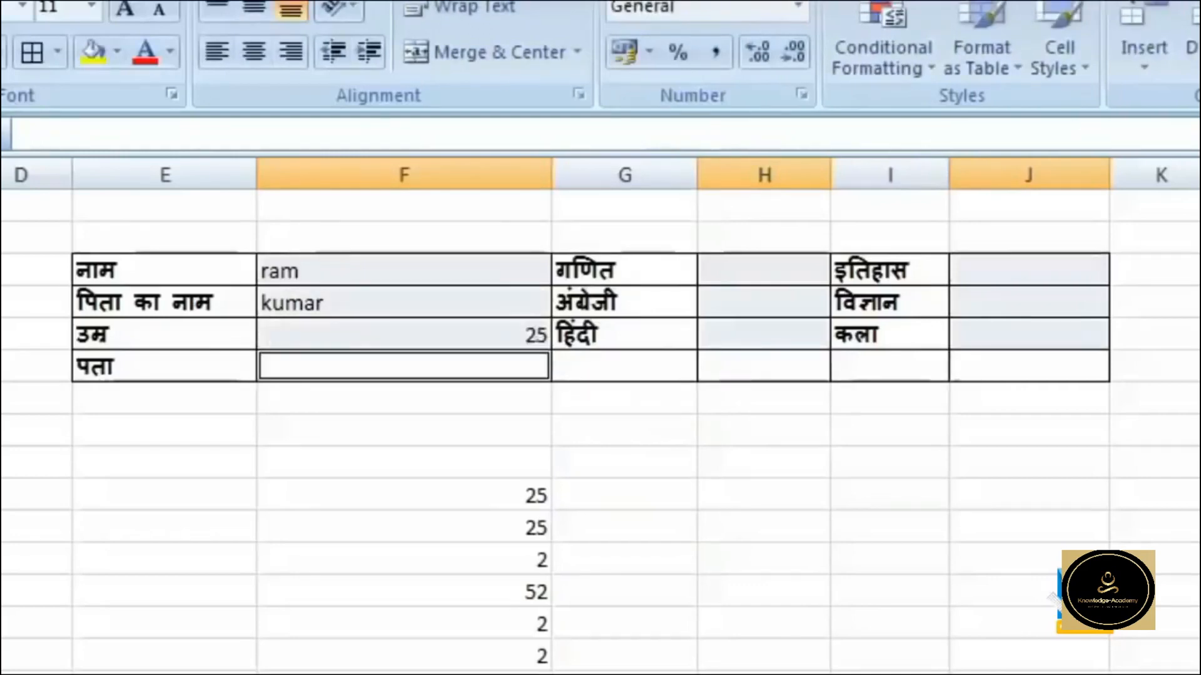
text(agra)
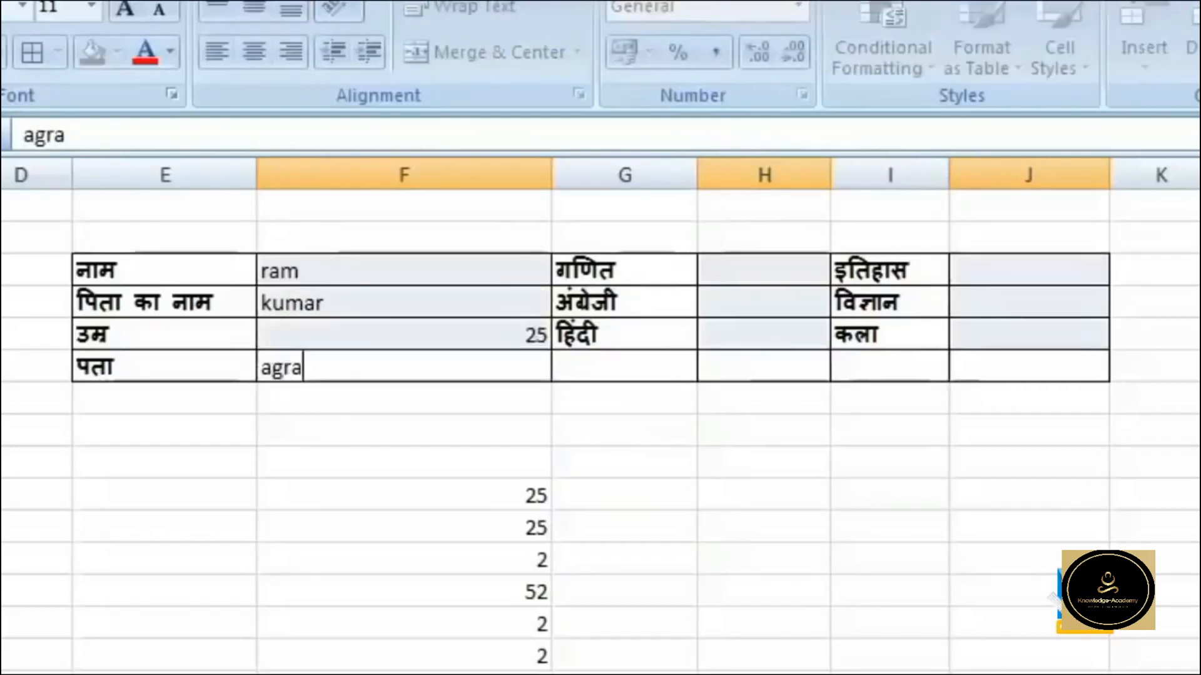
key(Return)
Fill the subject marks within the selection: 25 in each of H3:H5, 25 in J3 and J4, and 252 in J5
text(25)
key(Return)
text(25)
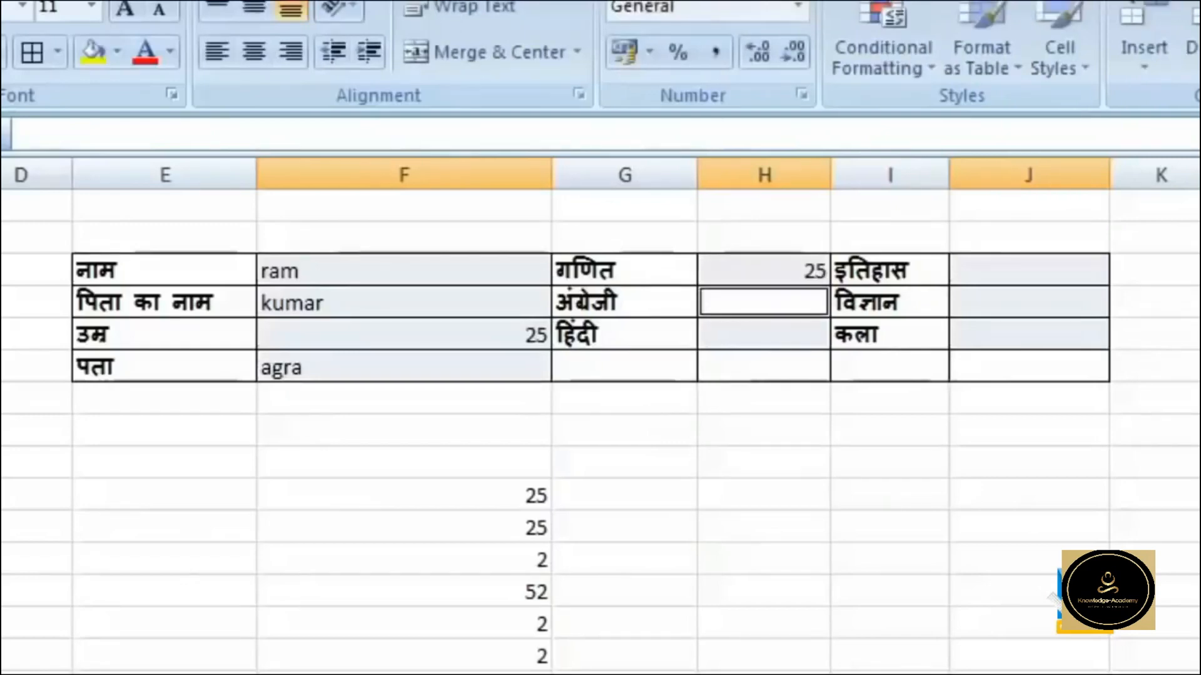
key(Return)
text(25)
key(Return)
text(25)
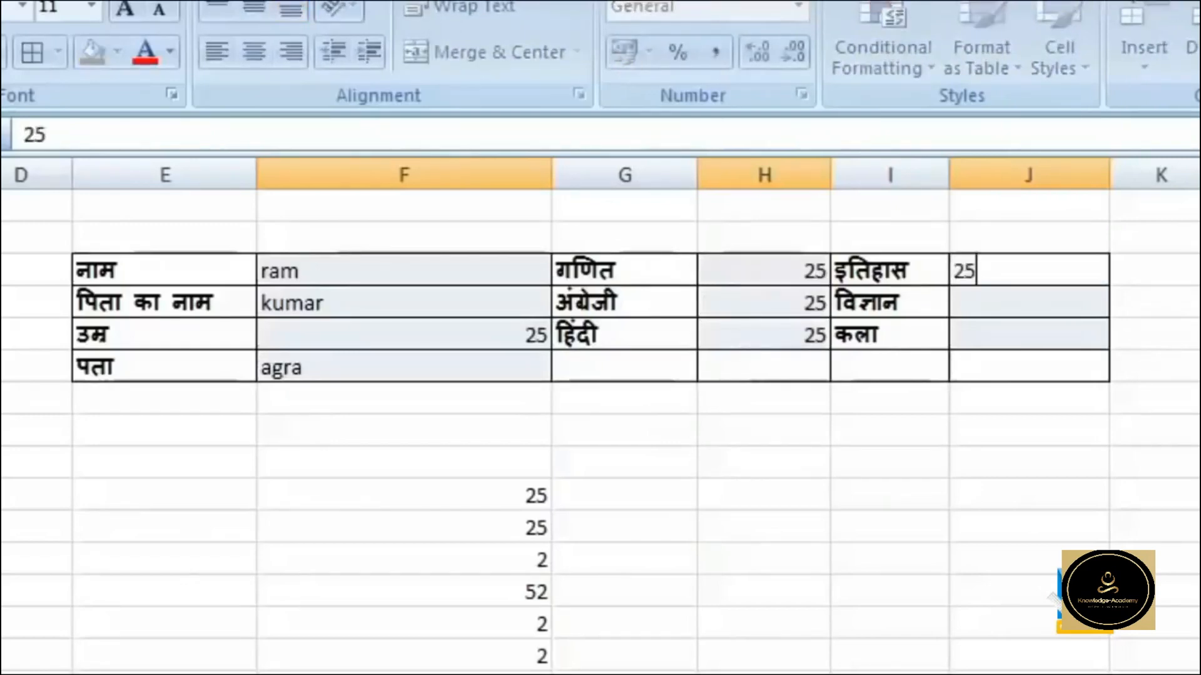
key(Return)
text(25)
key(Return)
text(252)
key(Return)
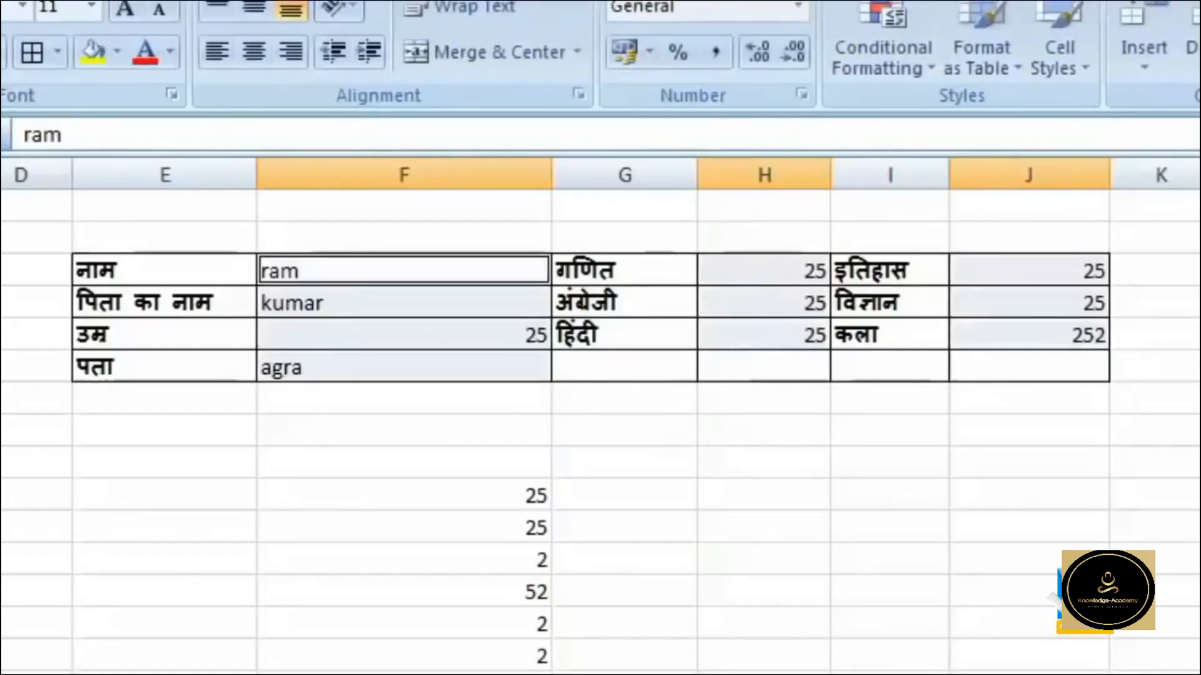